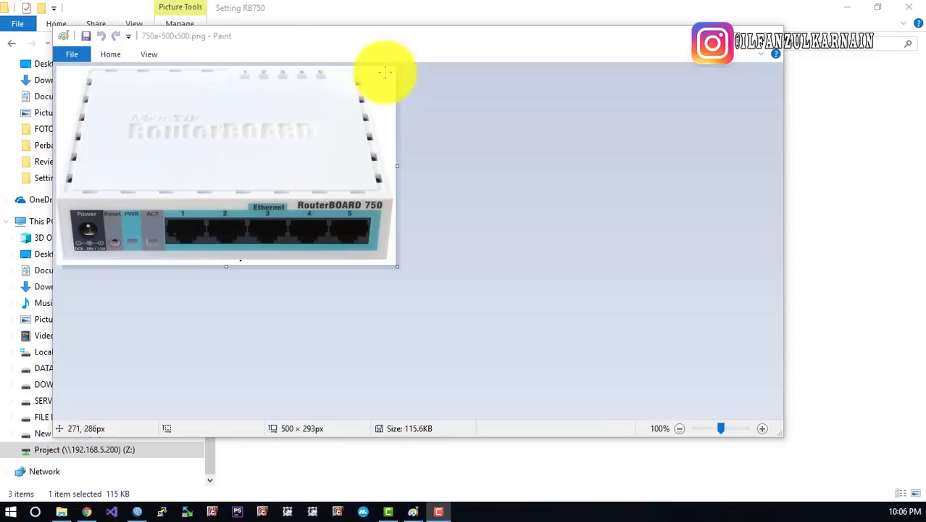
# Move the Paint window with the RouterBOARD 750 image down and right on the desktop
pyautogui.moveTo(264, 41)
pyautogui.mouseDown()
pyautogui.moveTo(341, 50)
pyautogui.moveTo(330, 51)
pyautogui.mouseUp()
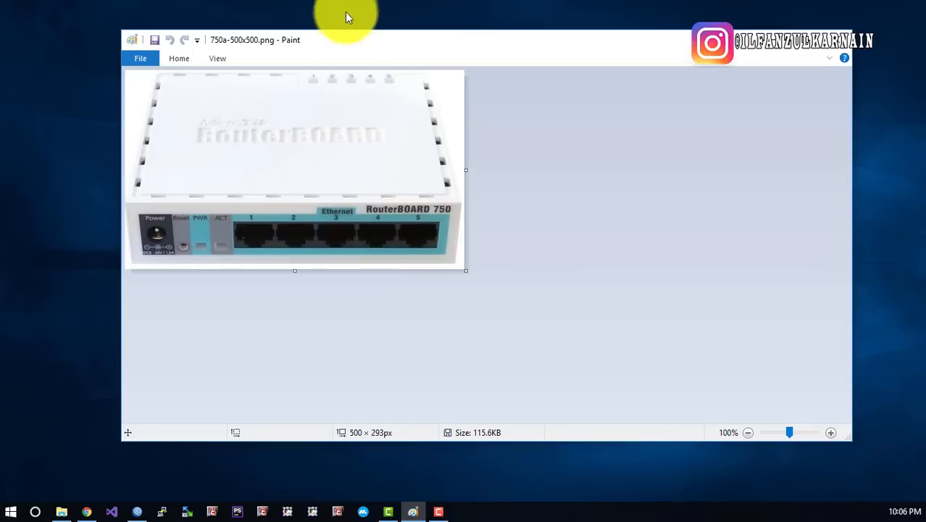
pyautogui.moveTo(351, 37); pyautogui.dragTo(328, 78)
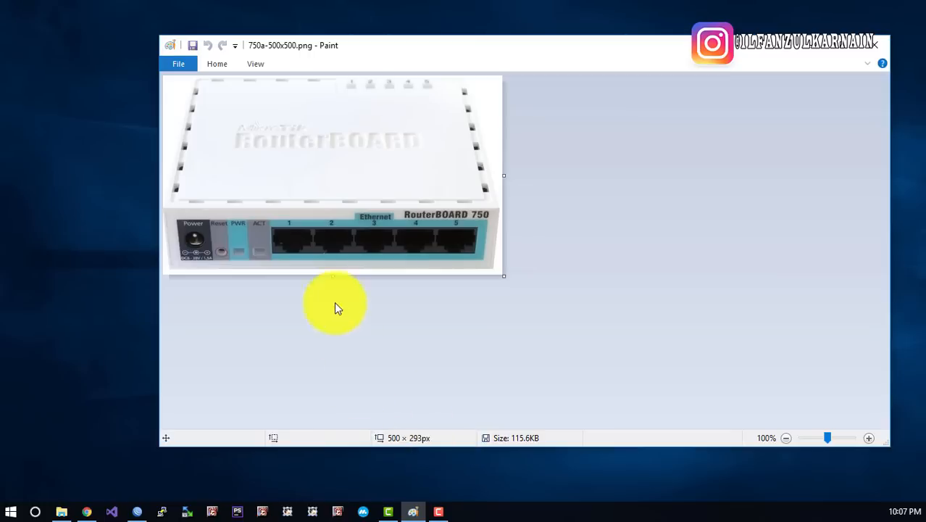
# Draw a black pencil loop around Ethernet ports 1–5 on the RouterBOARD picture
pyautogui.moveTo(266, 220)
pyautogui.mouseDown()
pyautogui.moveTo(486, 217)
pyautogui.moveTo(455, 259)
pyautogui.moveTo(270, 259)
pyautogui.moveTo(264, 219)
pyautogui.mouseUp()
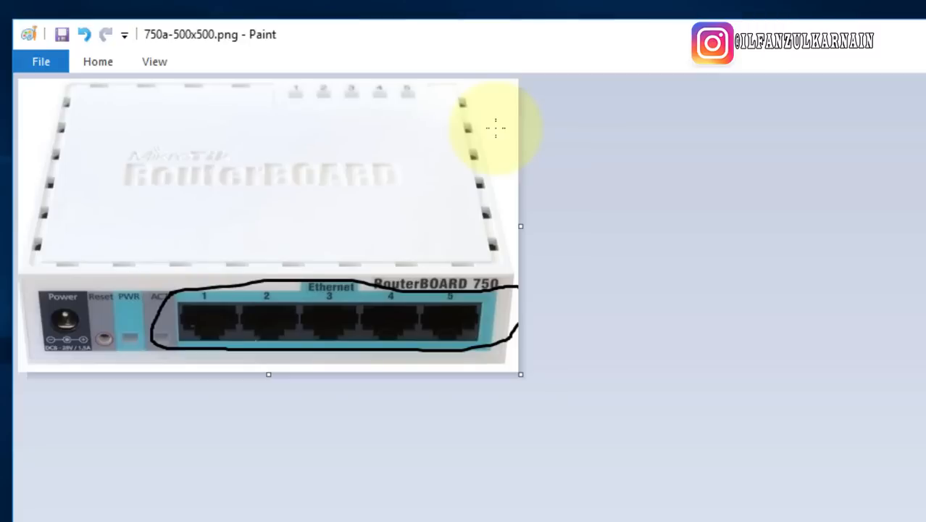
pyautogui.rightClick(1, 100)
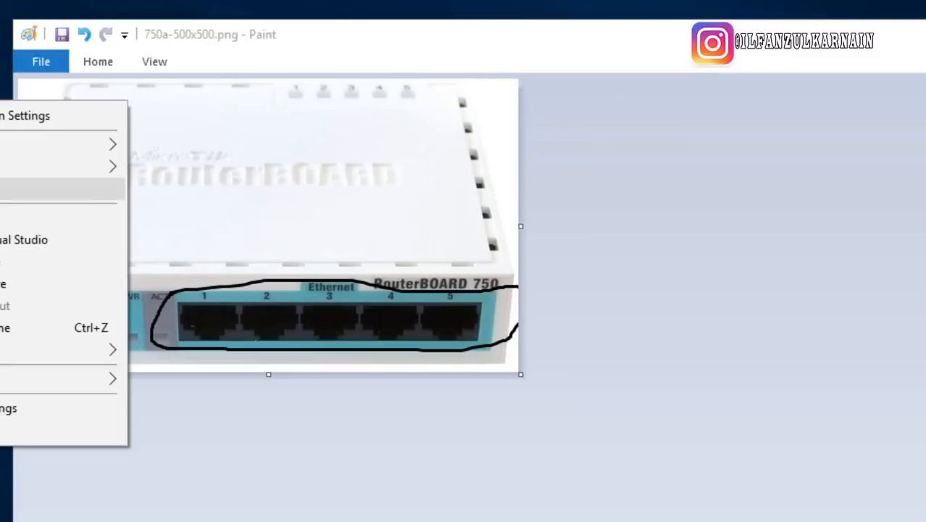
pyautogui.click(3, 186)
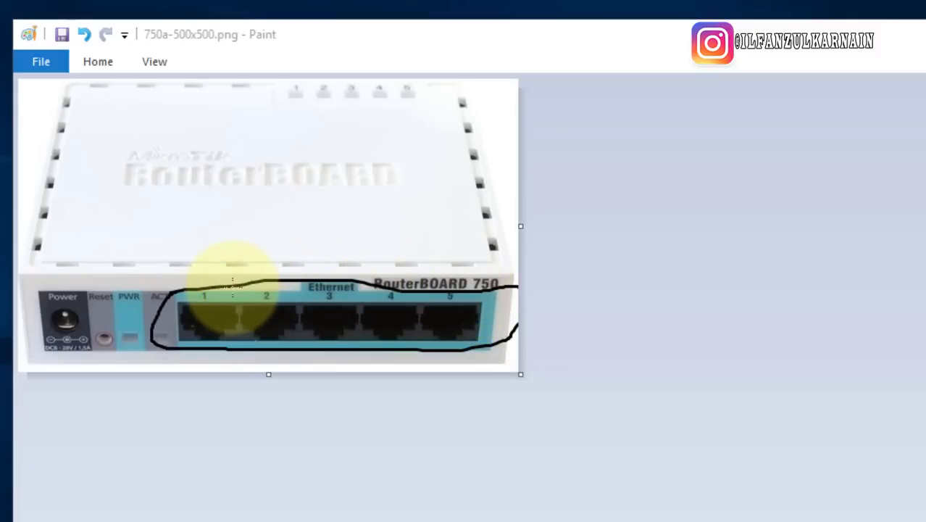
# Undo the big port loop and circle ports 2 and 3 separately
pyautogui.moveTo(225, 284)
pyautogui.mouseDown()
pyautogui.moveTo(192, 274)
pyautogui.moveTo(156, 321)
pyautogui.moveTo(190, 351)
pyautogui.moveTo(331, 335)
pyautogui.moveTo(362, 275)
pyautogui.moveTo(233, 274)
pyautogui.moveTo(246, 296)
pyautogui.moveTo(148, 290)
pyautogui.moveTo(238, 359)
pyautogui.moveTo(190, 265)
pyautogui.mouseUp()
pyautogui.hotkey('ctrl', 'z')
pyautogui.hotkey('ctrl', 'z')
pyautogui.hotkey('ctrl', 'z')
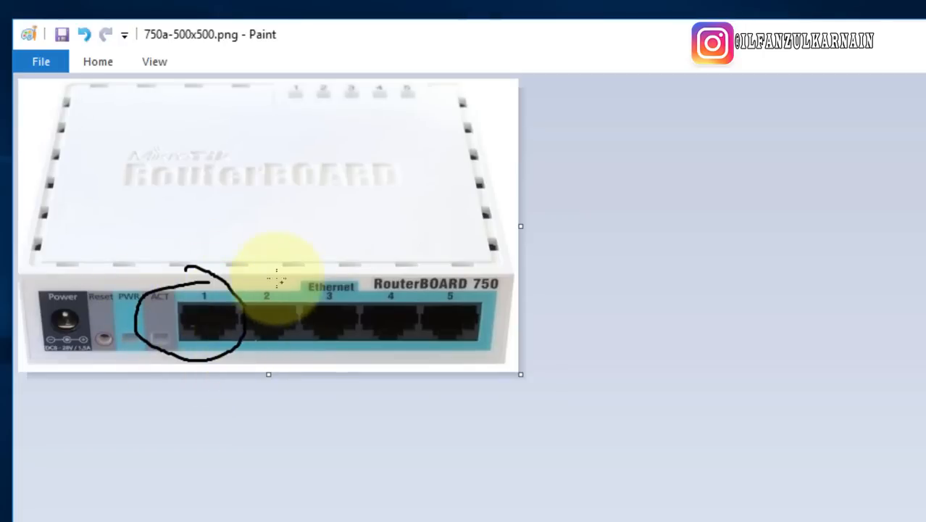
pyautogui.moveTo(270, 270)
pyautogui.mouseDown()
pyautogui.moveTo(300, 362)
pyautogui.moveTo(270, 279)
pyautogui.moveTo(362, 340)
pyautogui.moveTo(310, 242)
pyautogui.mouseUp()
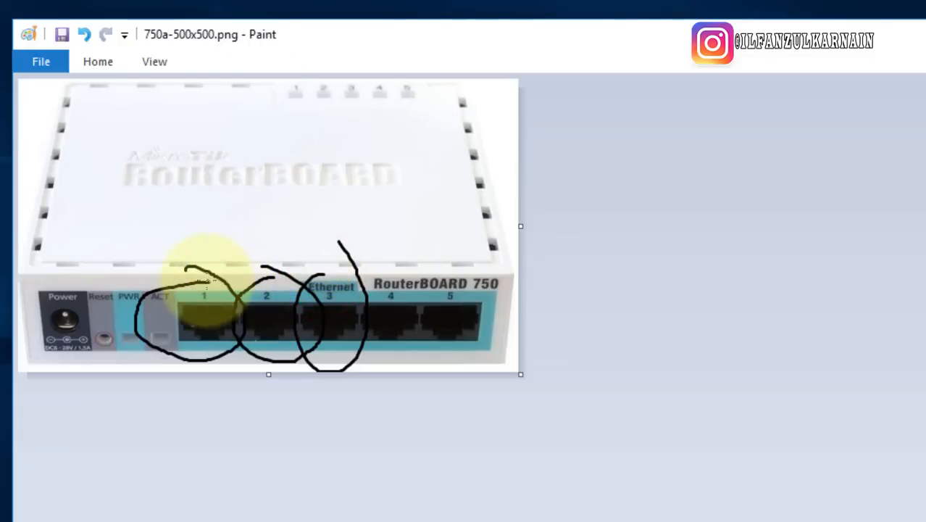
# Circle port 1 with an arrow up to a handwritten WAN label
pyautogui.moveTo(200, 277)
pyautogui.mouseDown()
pyautogui.moveTo(169, 187)
pyautogui.moveTo(194, 186)
pyautogui.moveTo(144, 205)
pyautogui.mouseUp()
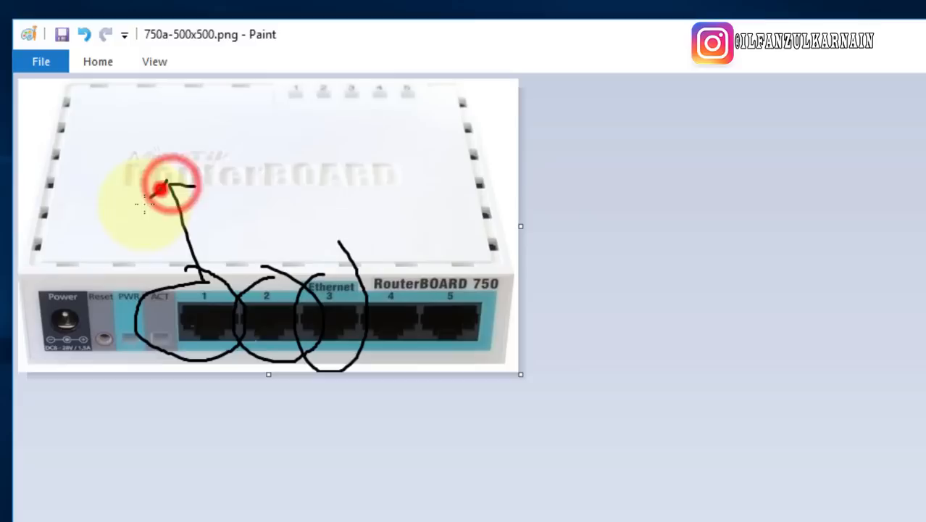
pyautogui.click(155, 131)
pyautogui.moveTo(67, 139)
pyautogui.mouseDown()
pyautogui.moveTo(81, 171)
pyautogui.moveTo(139, 115)
pyautogui.moveTo(182, 136)
pyautogui.moveTo(182, 158)
pyautogui.moveTo(218, 156)
pyautogui.mouseUp()
pyautogui.moveTo(220, 136); pyautogui.dragTo(213, 153)
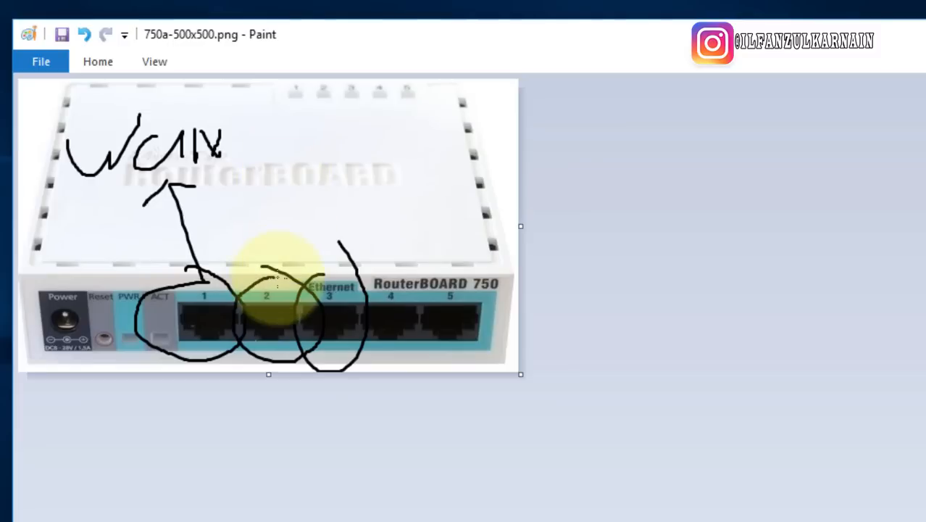
# Extend the canvas downward and draw an arrow from port 2 to a handwritten HT label
pyautogui.click(265, 364)
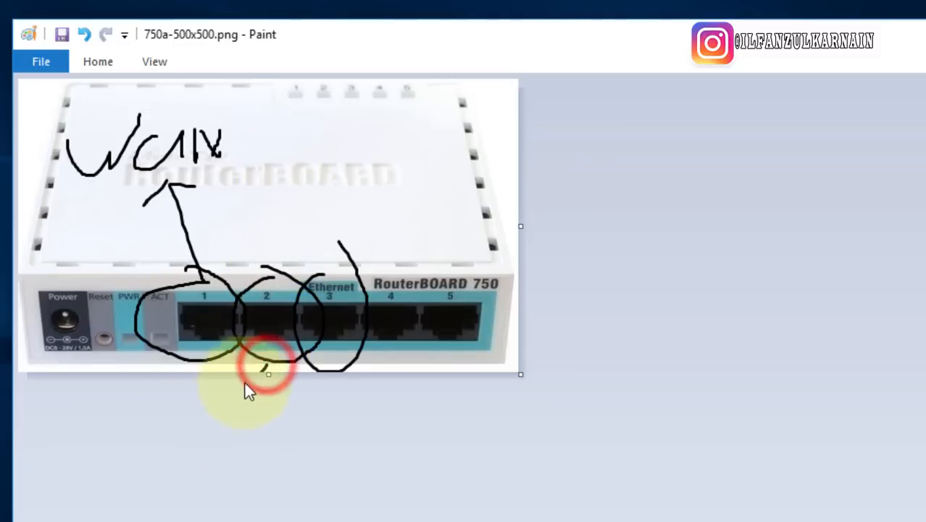
pyautogui.moveTo(268, 374); pyautogui.dragTo(268, 512)
pyautogui.moveTo(265, 366)
pyautogui.mouseDown()
pyautogui.moveTo(165, 418)
pyautogui.moveTo(207, 422)
pyautogui.moveTo(201, 383)
pyautogui.mouseUp()
pyautogui.moveTo(48, 420); pyautogui.dragTo(48, 455)
pyautogui.moveTo(49, 441)
pyautogui.mouseDown()
pyautogui.moveTo(80, 435)
pyautogui.moveTo(80, 455)
pyautogui.mouseUp()
pyautogui.moveTo(103, 414)
pyautogui.mouseDown()
pyautogui.moveTo(104, 459)
pyautogui.moveTo(128, 411)
pyautogui.mouseUp()
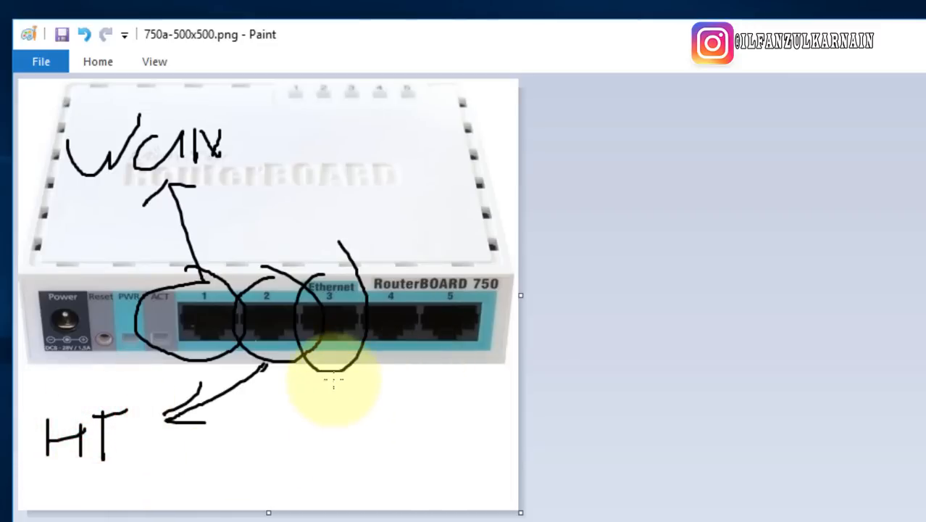
# Write the LAN label beneath the router
pyautogui.moveTo(337, 371)
pyautogui.mouseDown()
pyautogui.moveTo(378, 420)
pyautogui.moveTo(322, 421)
pyautogui.moveTo(335, 462)
pyautogui.moveTo(356, 471)
pyautogui.mouseUp()
pyautogui.moveTo(383, 434)
pyautogui.mouseDown()
pyautogui.moveTo(367, 485)
pyautogui.moveTo(398, 481)
pyautogui.moveTo(403, 463)
pyautogui.moveTo(423, 477)
pyautogui.moveTo(423, 443)
pyautogui.moveTo(444, 470)
pyautogui.mouseUp()
pyautogui.moveTo(445, 437); pyautogui.dragTo(450, 464)
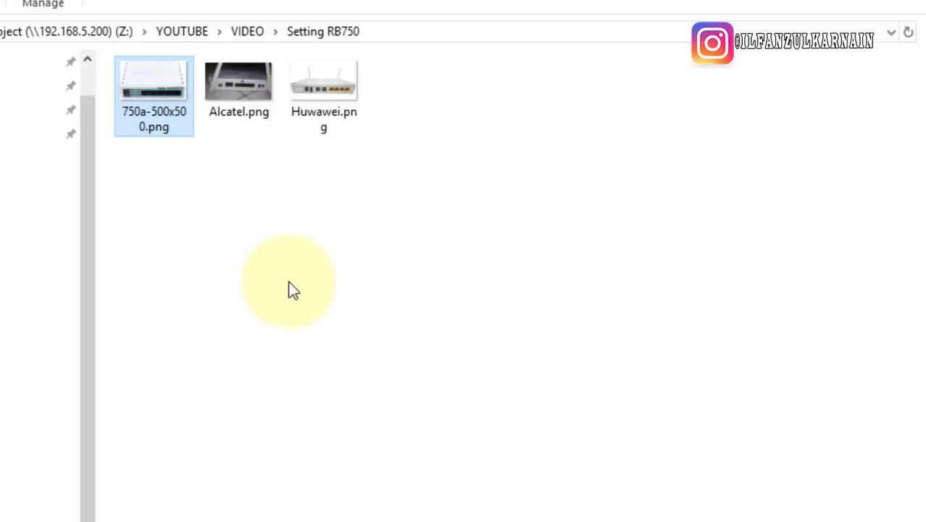
# Open Alcatel.png from the Setting RB750 folder in Paint using Edit
pyautogui.click(385, 184)
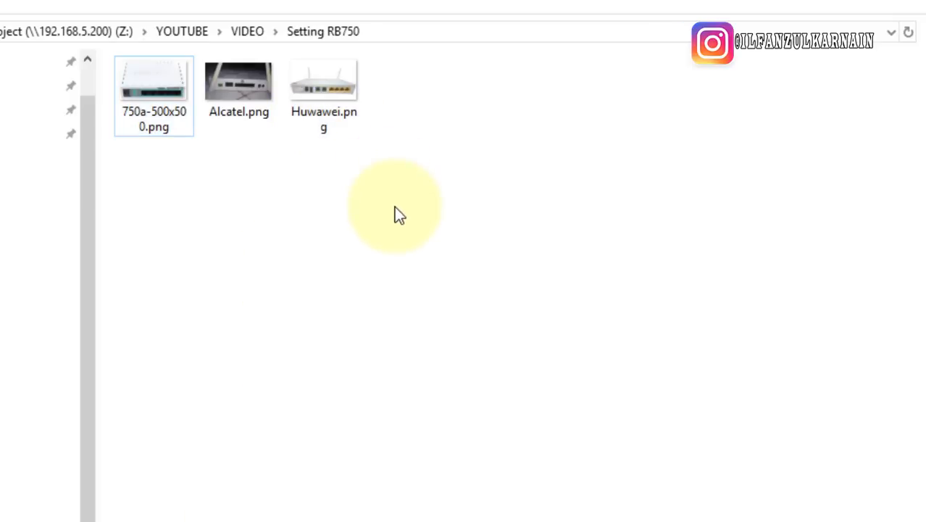
pyautogui.click(242, 90)
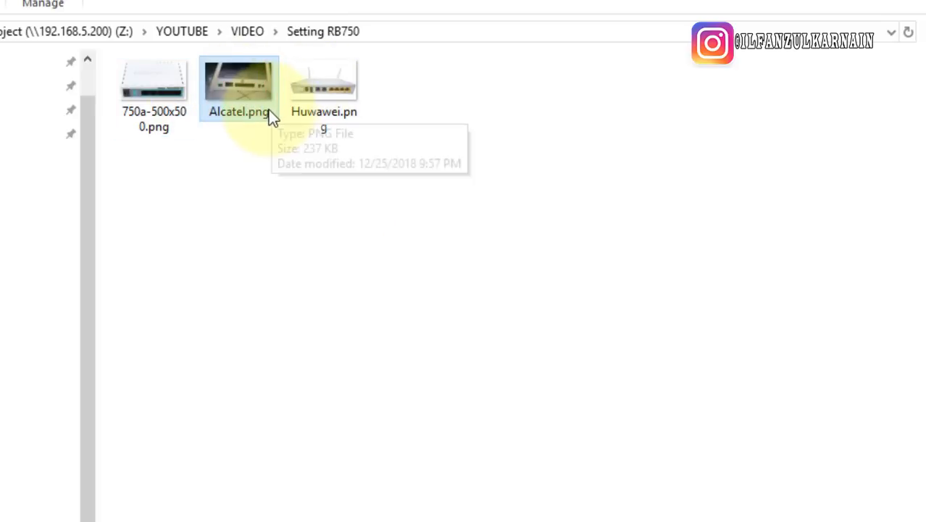
pyautogui.rightClick(252, 92)
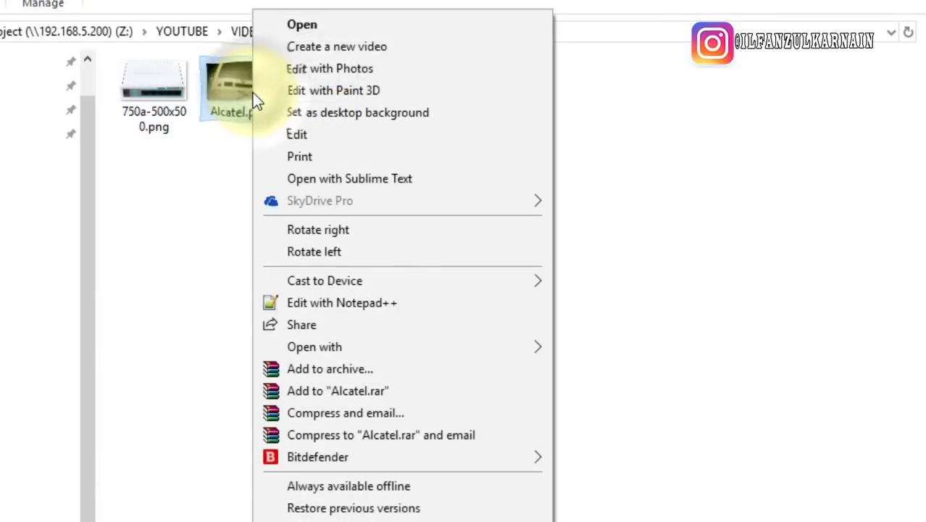
pyautogui.click(205, 210)
pyautogui.click(233, 99)
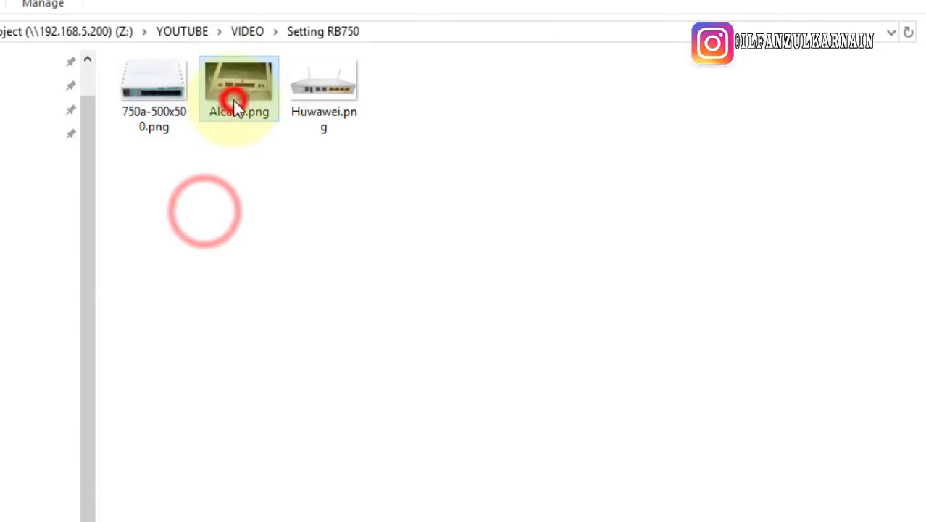
pyautogui.rightClick(235, 86)
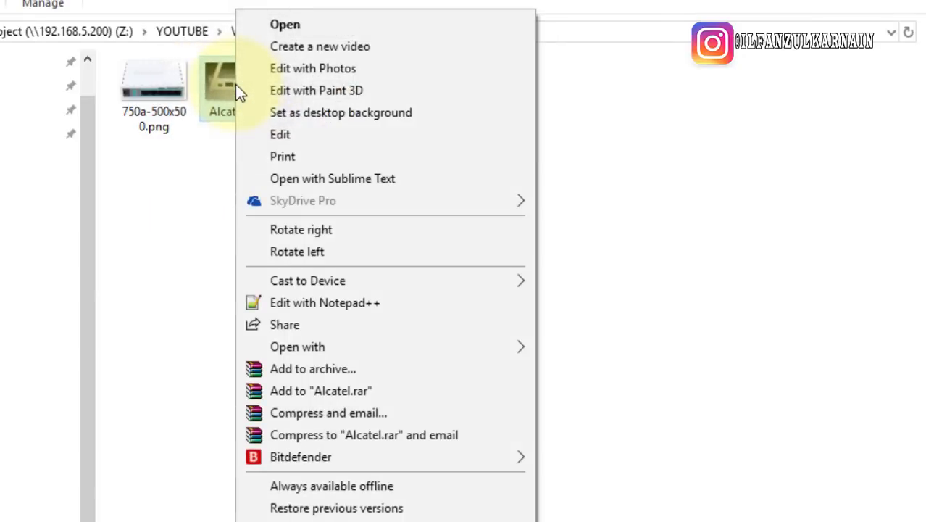
pyautogui.click(300, 138)
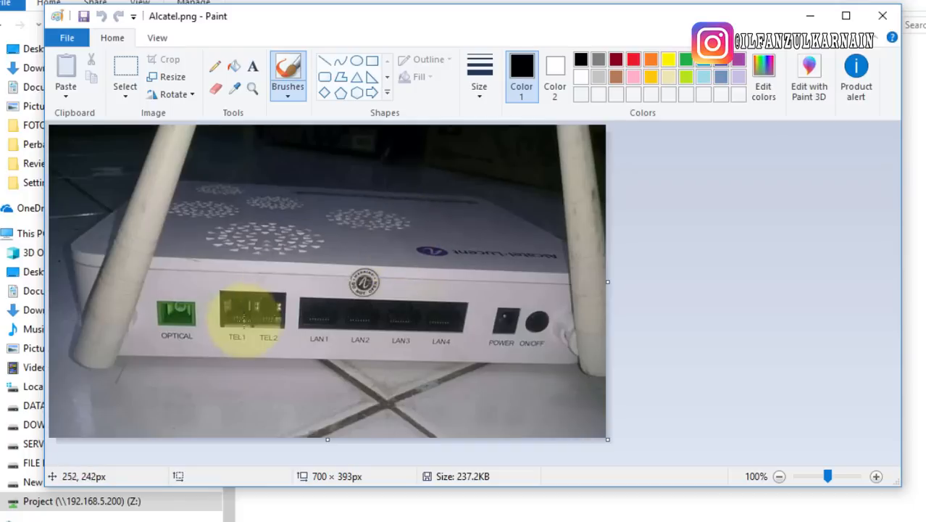
# Circle the OPTICAL and TEL1/TEL2 ports, box LAN1–LAN4, and draw an arrow down from LAN3
pyautogui.moveTo(171, 279)
pyautogui.mouseDown()
pyautogui.moveTo(154, 327)
pyautogui.moveTo(142, 285)
pyautogui.mouseUp()
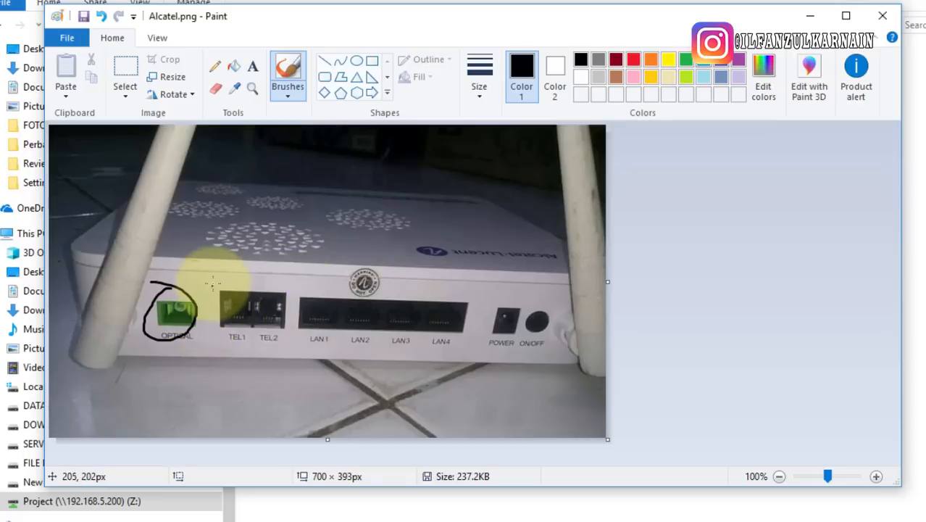
pyautogui.moveTo(215, 279)
pyautogui.mouseDown()
pyautogui.moveTo(218, 347)
pyautogui.moveTo(283, 308)
pyautogui.moveTo(245, 281)
pyautogui.moveTo(203, 280)
pyautogui.mouseUp()
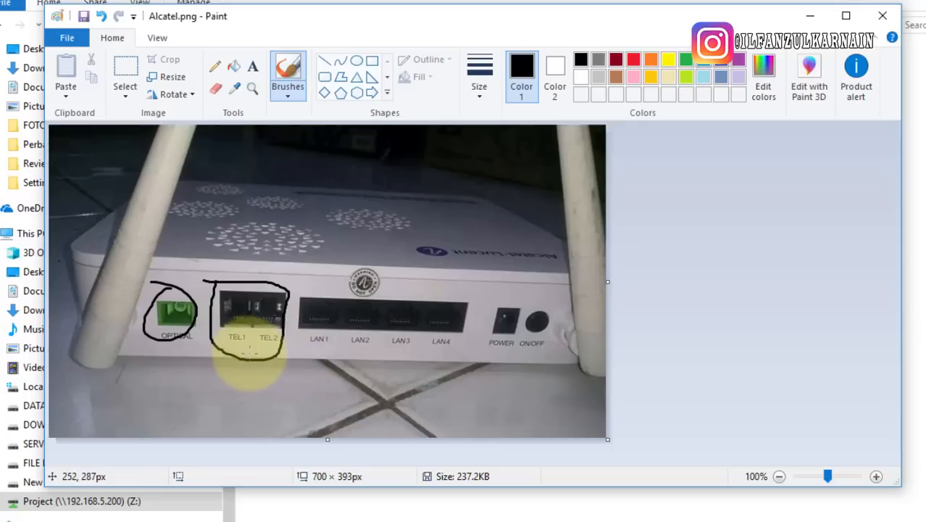
pyautogui.click(229, 282)
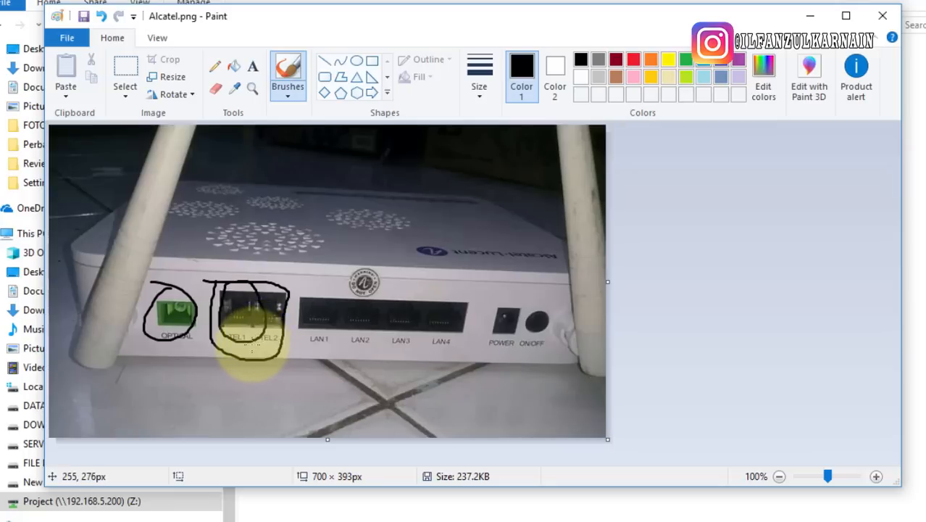
pyautogui.moveTo(294, 281)
pyautogui.mouseDown()
pyautogui.moveTo(290, 356)
pyautogui.moveTo(486, 366)
pyautogui.moveTo(503, 290)
pyautogui.moveTo(320, 273)
pyautogui.moveTo(295, 281)
pyautogui.mouseUp()
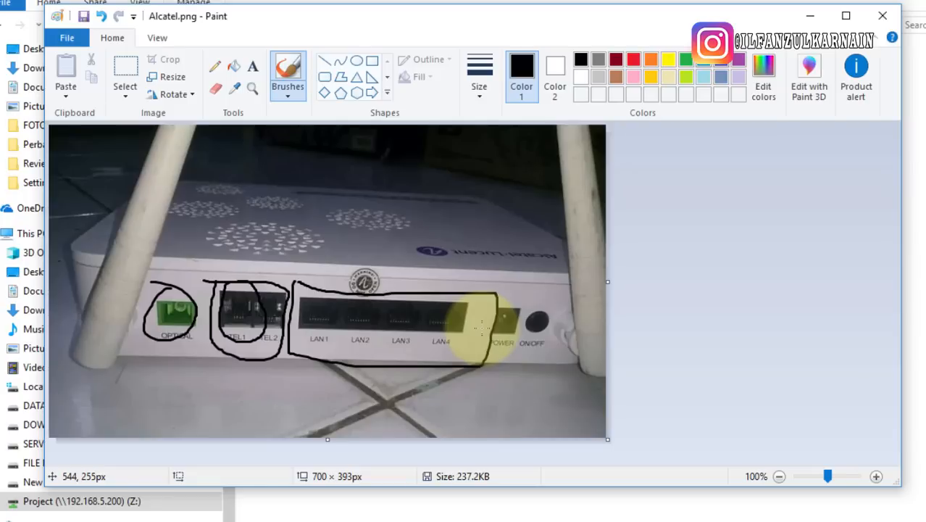
pyautogui.moveTo(396, 341)
pyautogui.mouseDown()
pyautogui.moveTo(395, 366)
pyautogui.moveTo(412, 370)
pyautogui.moveTo(366, 403)
pyautogui.moveTo(420, 395)
pyautogui.moveTo(414, 413)
pyautogui.moveTo(437, 394)
pyautogui.moveTo(449, 409)
pyautogui.moveTo(462, 405)
pyautogui.mouseUp()
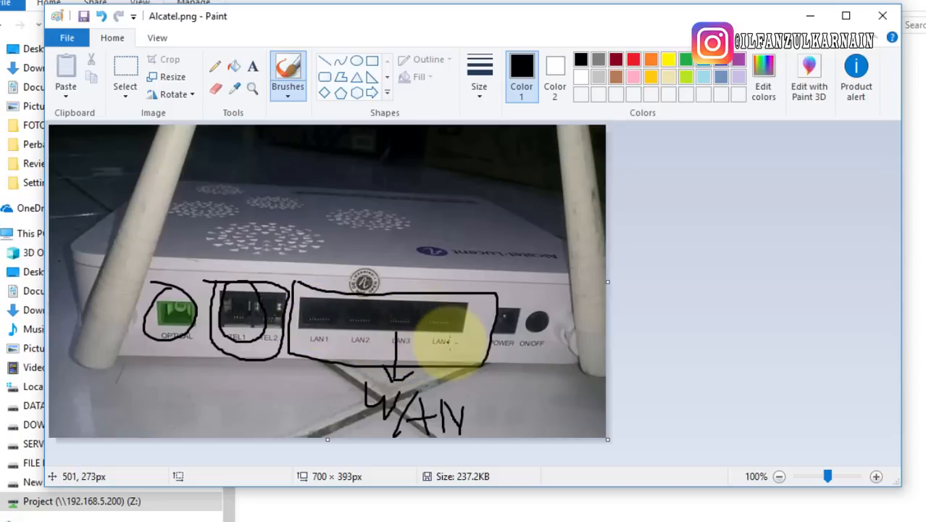
# Draw an arrow from LAN4 to a handwritten IPV label and start a box around LAN1–LAN2
pyautogui.moveTo(444, 330)
pyautogui.mouseDown()
pyautogui.moveTo(499, 386)
pyautogui.moveTo(492, 360)
pyautogui.moveTo(431, 386)
pyautogui.mouseUp()
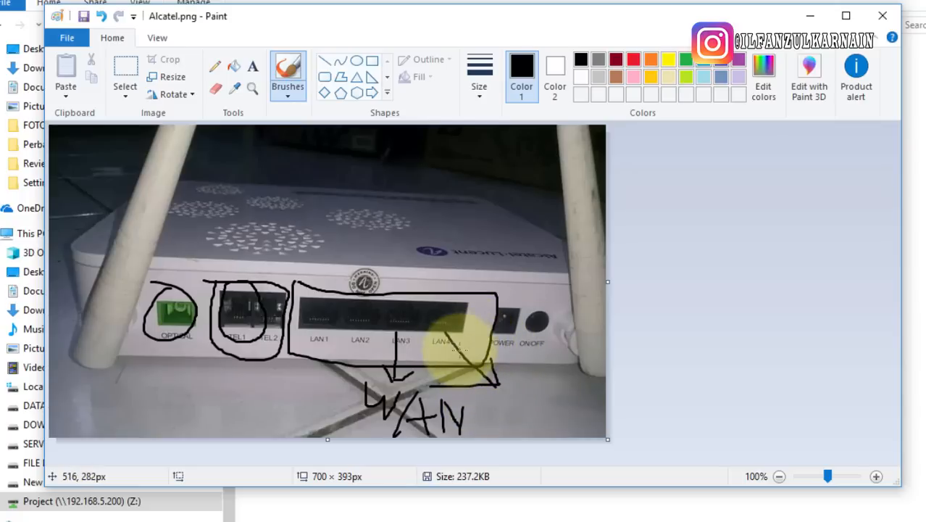
pyautogui.moveTo(508, 392)
pyautogui.mouseDown()
pyautogui.moveTo(511, 422)
pyautogui.moveTo(526, 427)
pyautogui.mouseUp()
pyautogui.moveTo(553, 385)
pyautogui.mouseDown()
pyautogui.moveTo(561, 404)
pyautogui.moveTo(521, 403)
pyautogui.moveTo(527, 391)
pyautogui.moveTo(561, 400)
pyautogui.moveTo(573, 426)
pyautogui.moveTo(595, 373)
pyautogui.mouseUp()
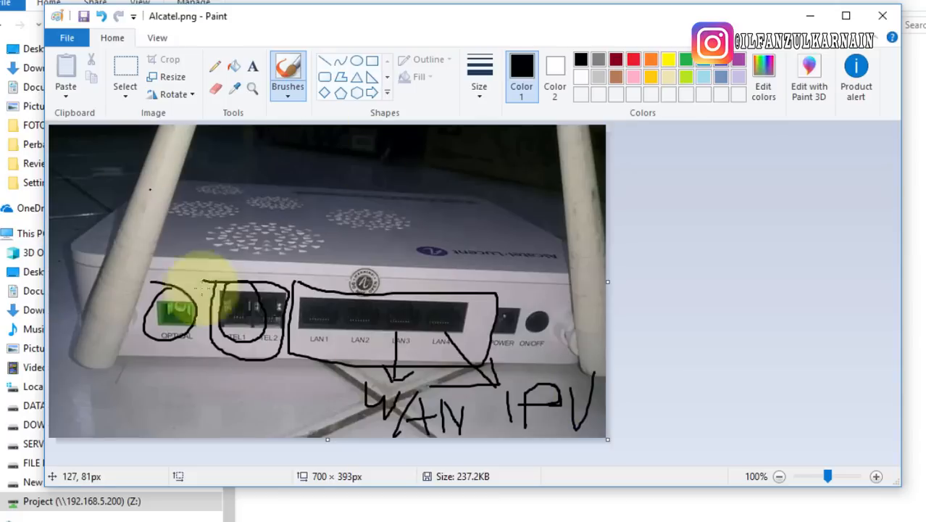
pyautogui.moveTo(306, 291)
pyautogui.mouseDown()
pyautogui.moveTo(299, 323)
pyautogui.moveTo(363, 354)
pyautogui.moveTo(376, 307)
pyautogui.moveTo(313, 284)
pyautogui.moveTo(317, 358)
pyautogui.moveTo(313, 345)
pyautogui.moveTo(241, 381)
pyautogui.moveTo(248, 352)
pyautogui.moveTo(272, 387)
pyautogui.mouseUp()
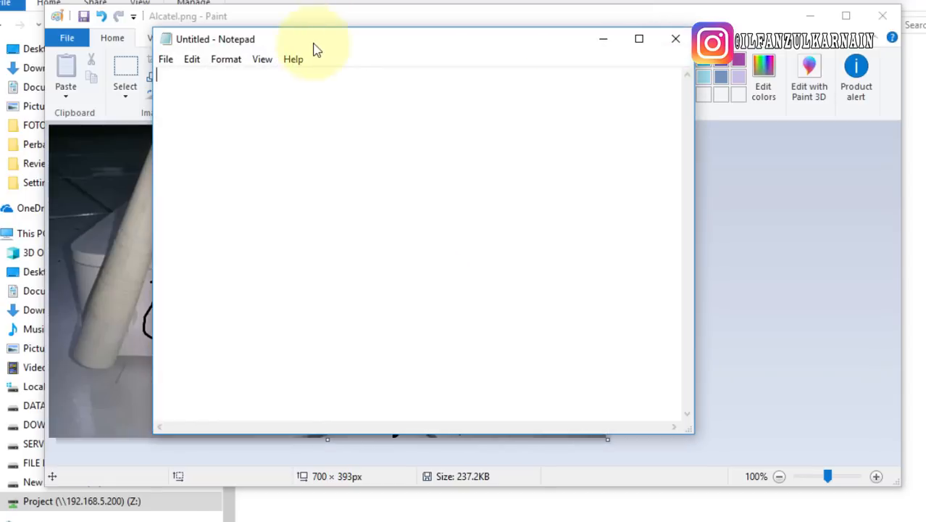
# Move the Notepad note aside and click into its LAN3 port line
pyautogui.moveTo(316, 49); pyautogui.dragTo(548, 42)
pyautogui.click(545, 127)
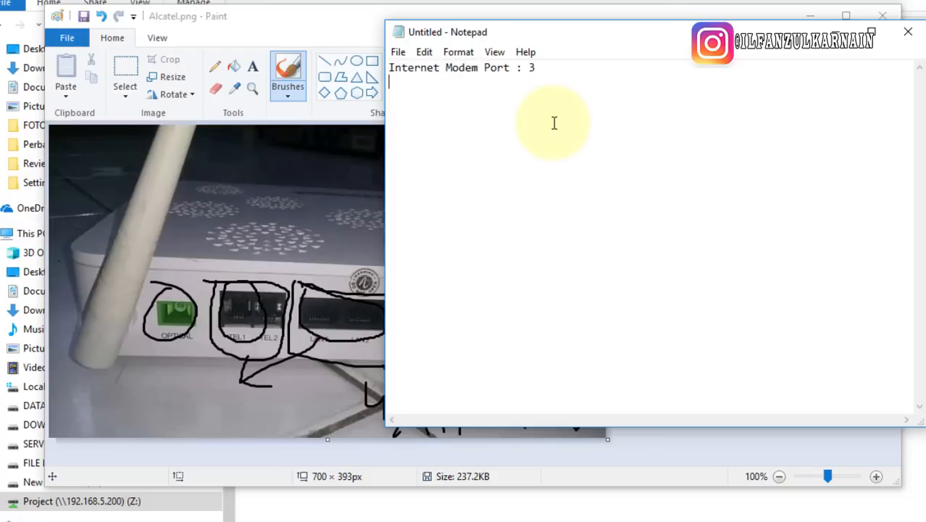
pyautogui.click(522, 70)
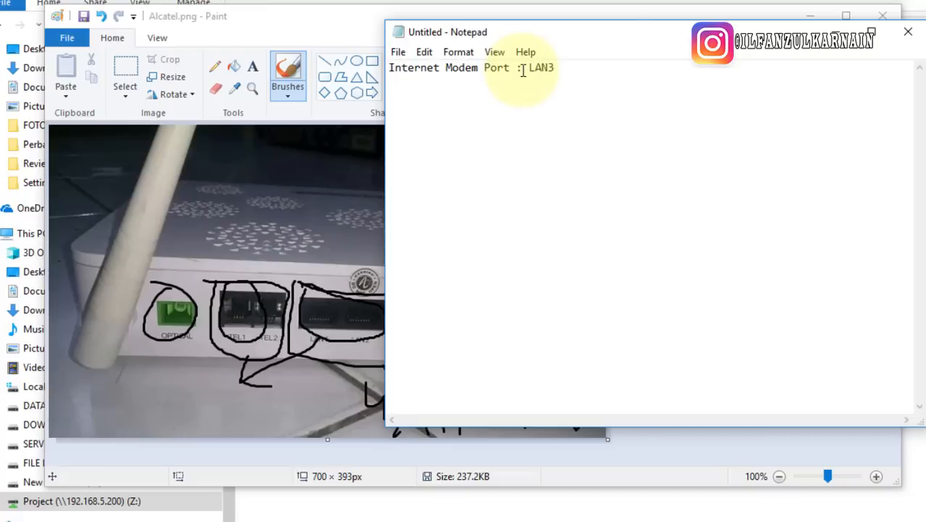
# Briefly view the annotated 750a-500x500.png image, then minimize it and return to the note
pyautogui.click(467, 520)
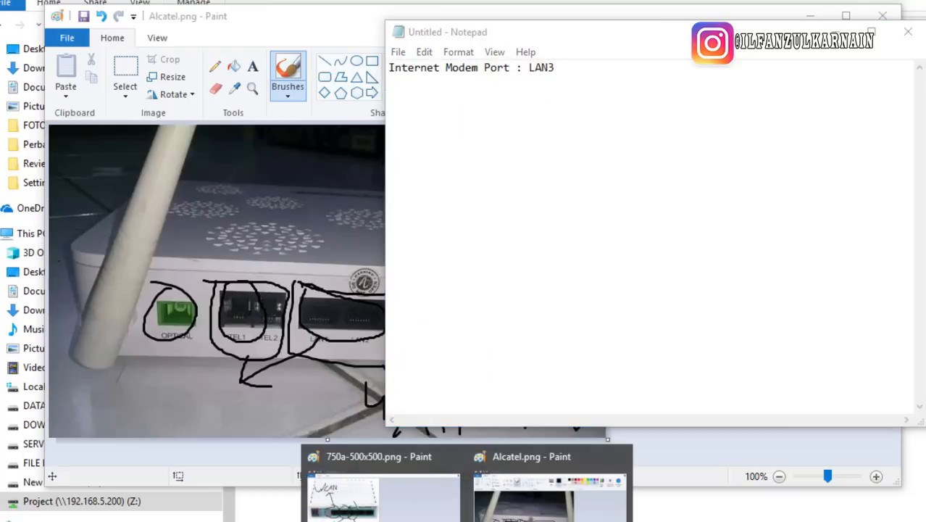
pyautogui.click(427, 507)
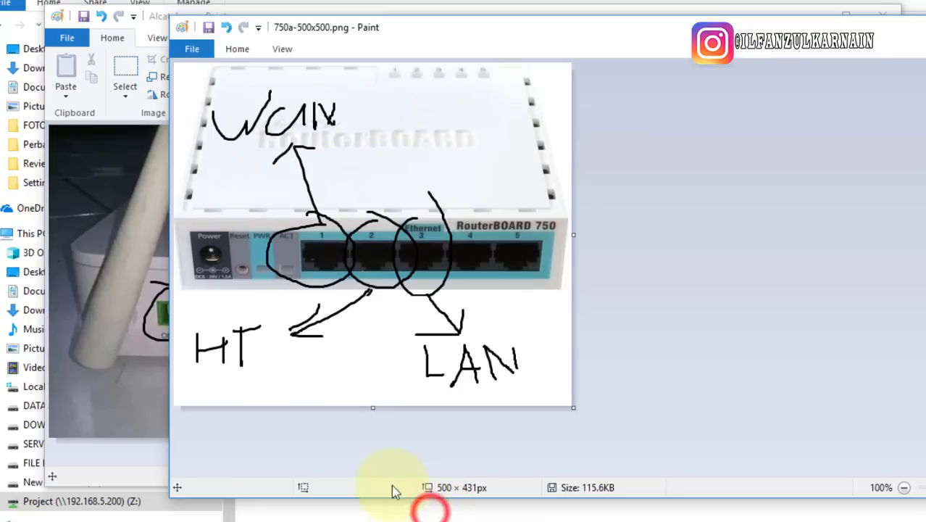
pyautogui.click(915, 29)
pyautogui.click(853, 141)
# Append ' >> PORT 1 MIKROTIK' after LAN3 in the note and bring Alcatel.png forward
pyautogui.click(594, 69)
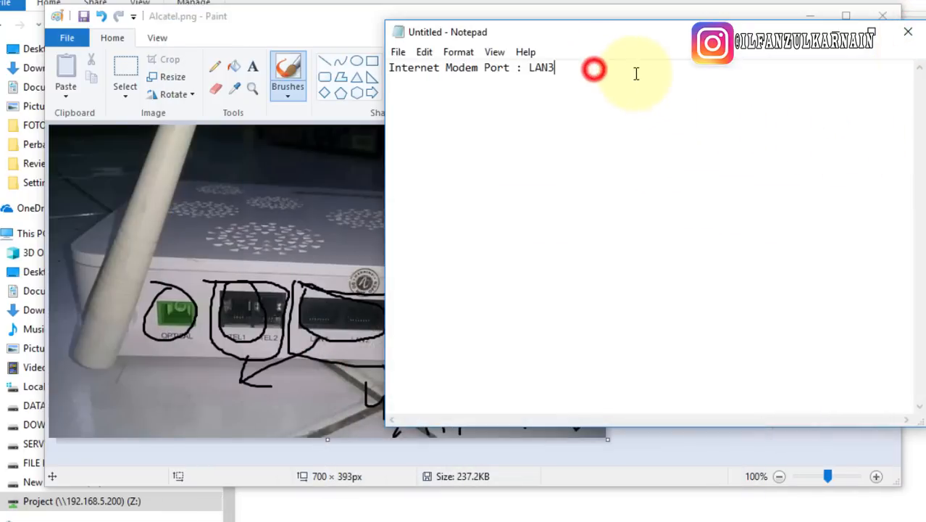
pyautogui.write('>> PORT 1 MIKROTIK')
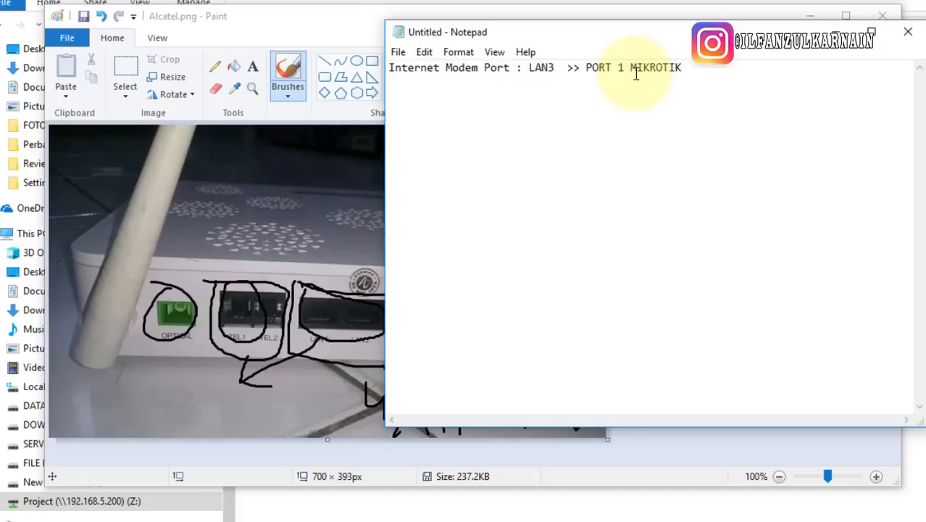
pyautogui.click(289, 19)
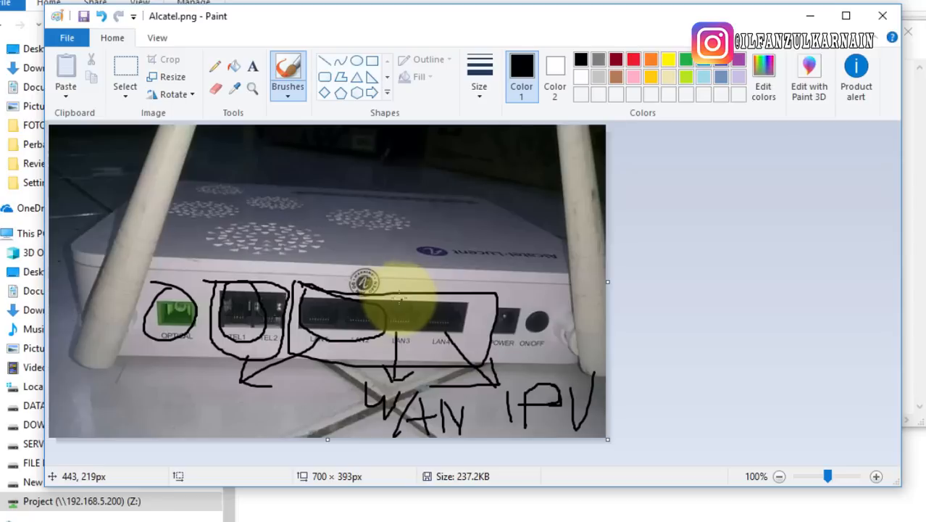
# Add a stroke from LAN3 on Alcatel.png, then oval WAN and arrow it into port 1 on 750a-500x500.png
pyautogui.moveTo(310, 16); pyautogui.dragTo(375, 22)
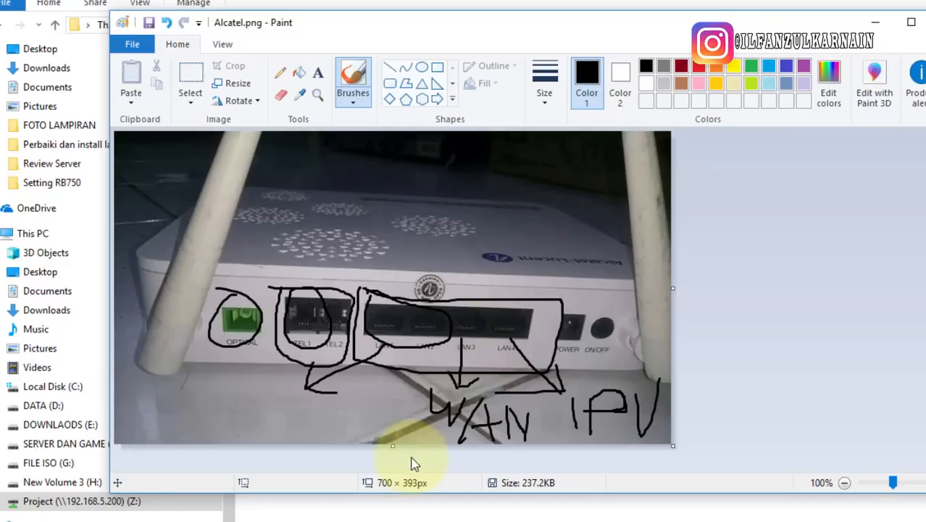
pyautogui.moveTo(464, 345)
pyautogui.mouseDown()
pyautogui.moveTo(372, 407)
pyautogui.moveTo(485, 464)
pyautogui.moveTo(530, 403)
pyautogui.moveTo(412, 392)
pyautogui.moveTo(364, 424)
pyautogui.mouseUp()
pyautogui.moveTo(495, 516)
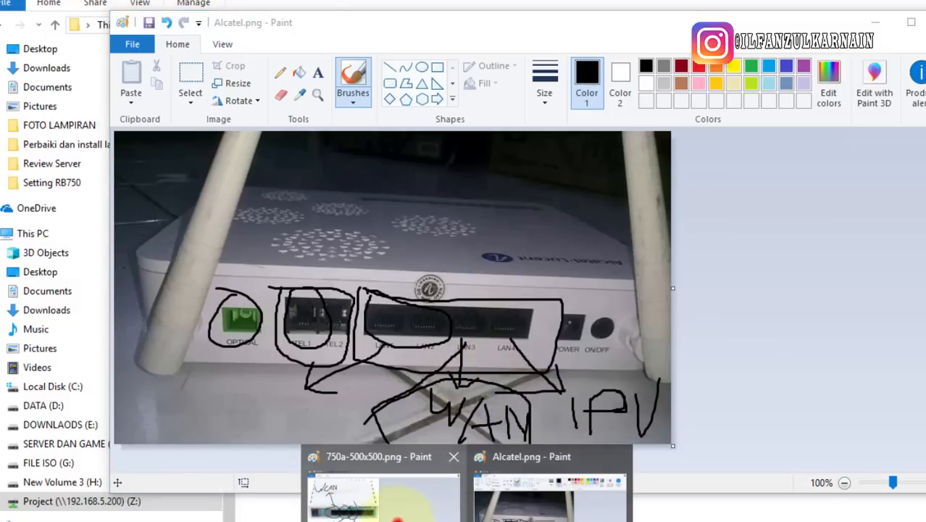
pyautogui.click(397, 511)
pyautogui.moveTo(268, 82)
pyautogui.mouseDown()
pyautogui.moveTo(223, 158)
pyautogui.moveTo(333, 81)
pyautogui.mouseUp()
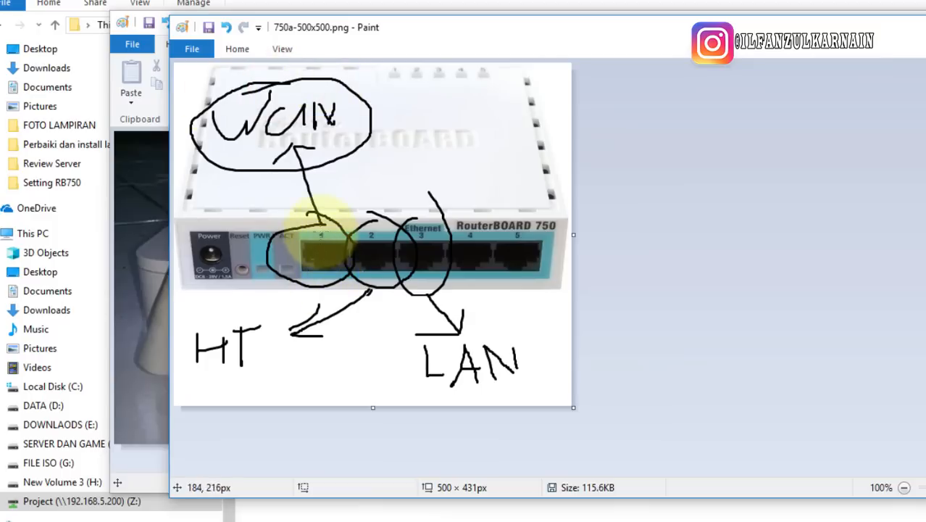
pyautogui.moveTo(321, 224); pyautogui.dragTo(323, 244)
pyautogui.moveTo(324, 244)
pyautogui.mouseDown()
pyautogui.moveTo(332, 235)
pyautogui.moveTo(311, 218)
pyautogui.mouseUp()
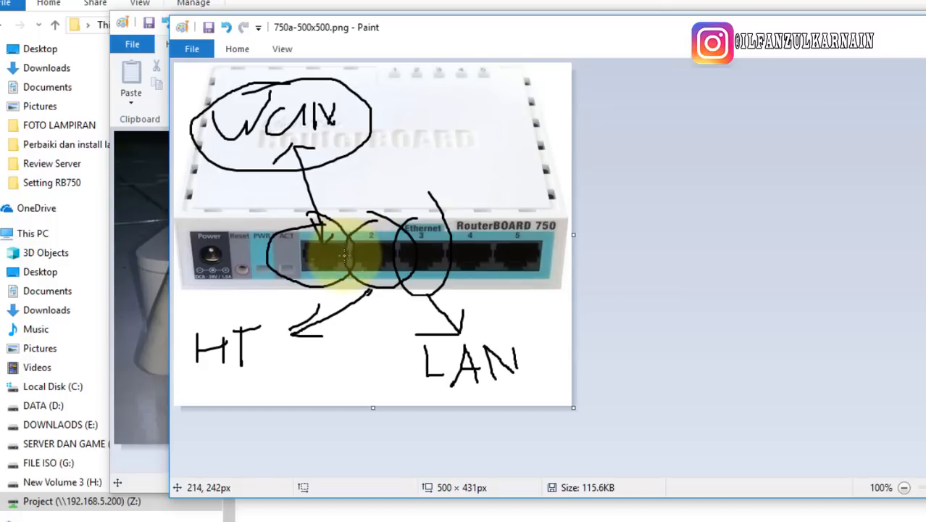
pyautogui.click(911, 20)
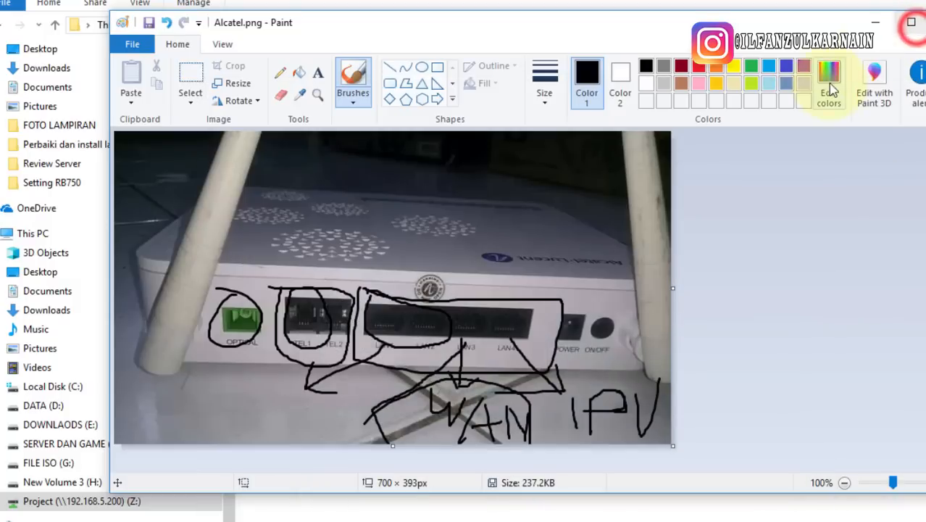
# Minimize Paint, highlight LAN3 and PORT 1 MIKROTIK in the note, then move Notepad down-left
pyautogui.click(878, 23)
pyautogui.click(611, 99)
pyautogui.moveTo(681, 68); pyautogui.dragTo(558, 67)
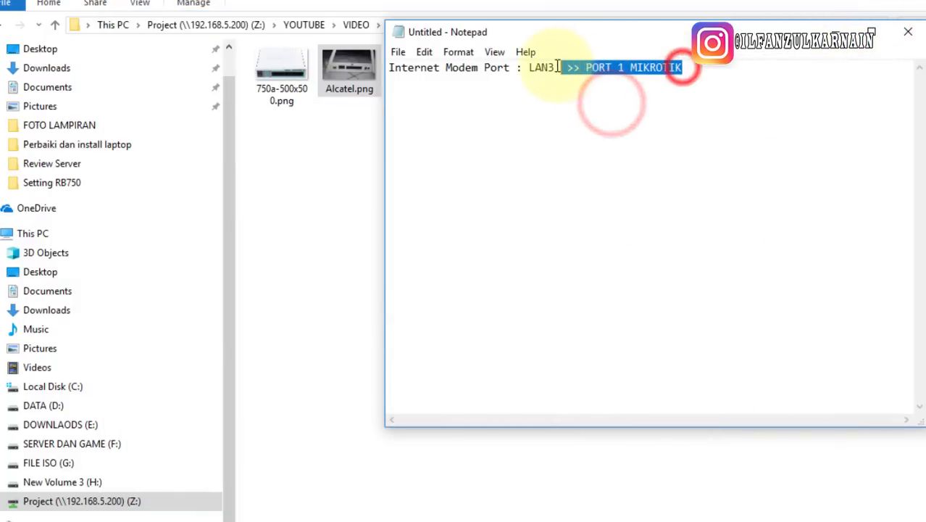
pyautogui.click(576, 103)
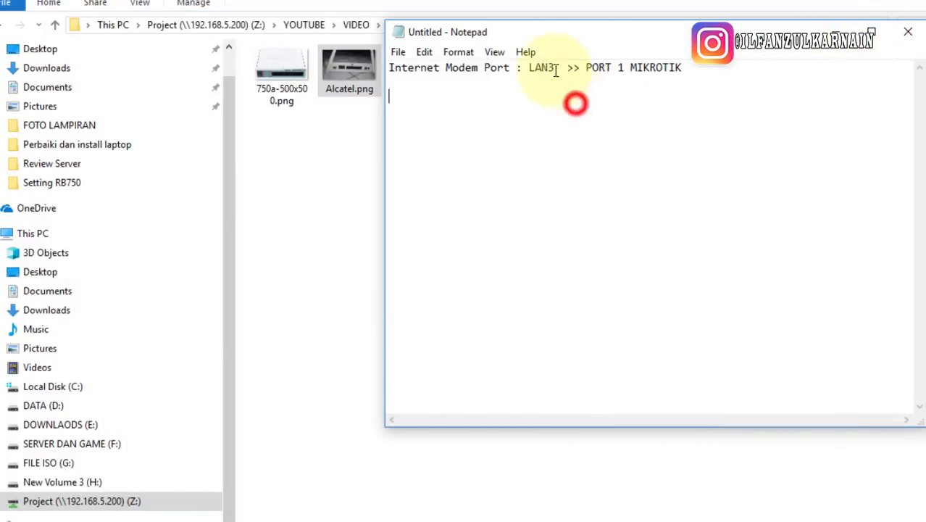
pyautogui.doubleClick(529, 68)
pyautogui.click(606, 119)
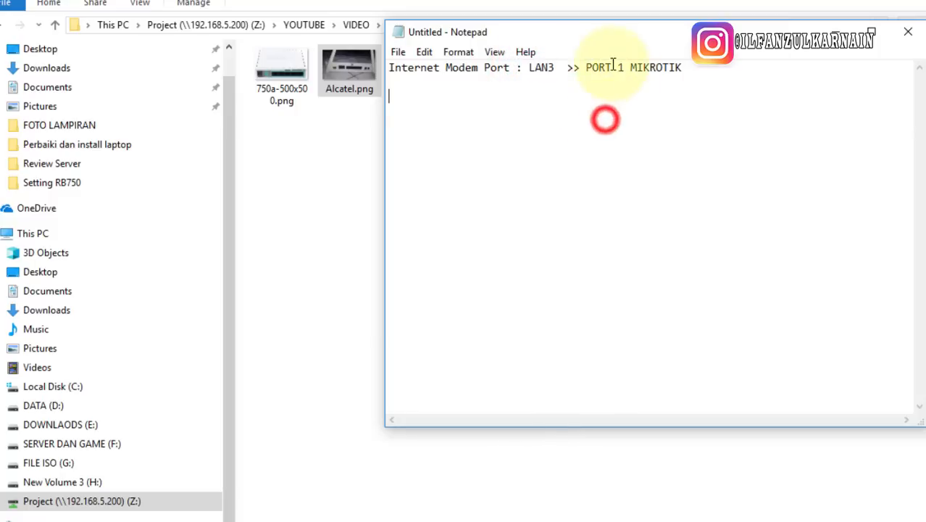
pyautogui.moveTo(586, 67); pyautogui.dragTo(722, 75)
pyautogui.click(708, 122)
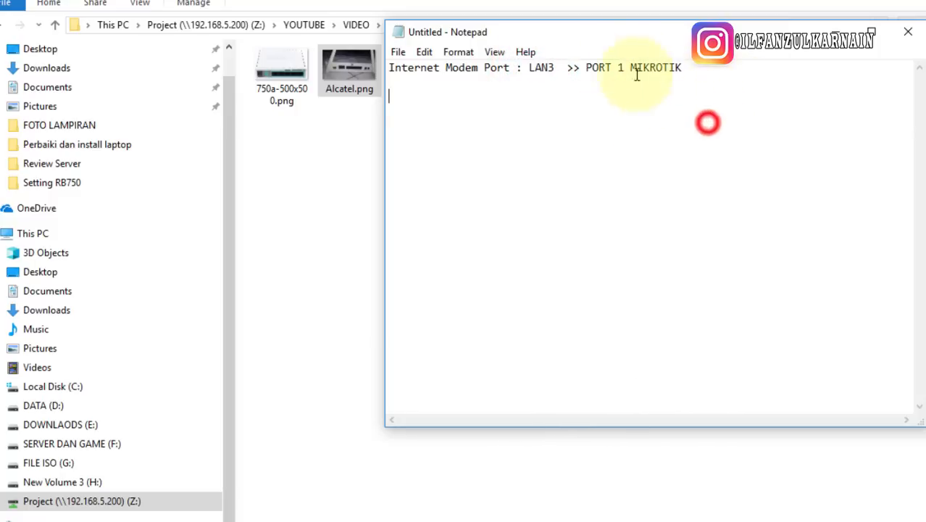
pyautogui.moveTo(589, 32); pyautogui.dragTo(520, 148)
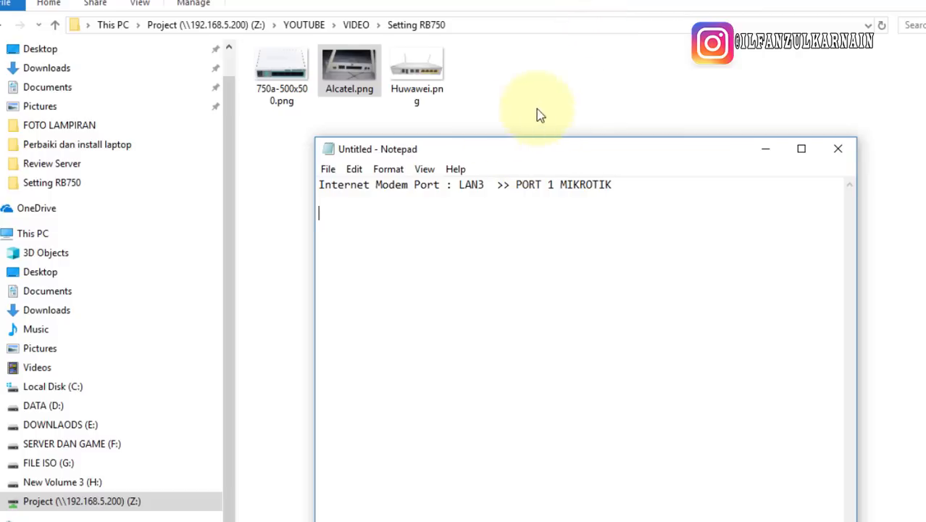
# Open Huawei.png for editing in Paint
pyautogui.click(422, 72)
pyautogui.rightClick(428, 76)
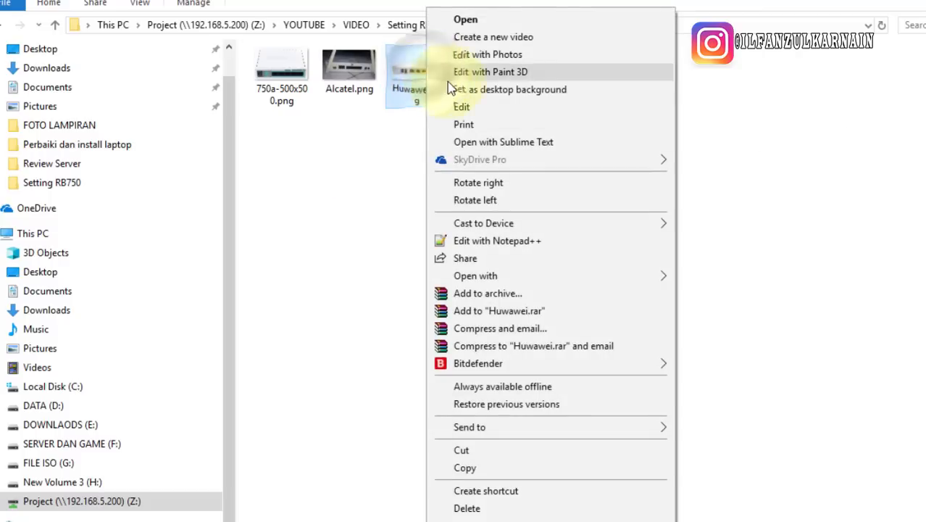
pyautogui.click(463, 108)
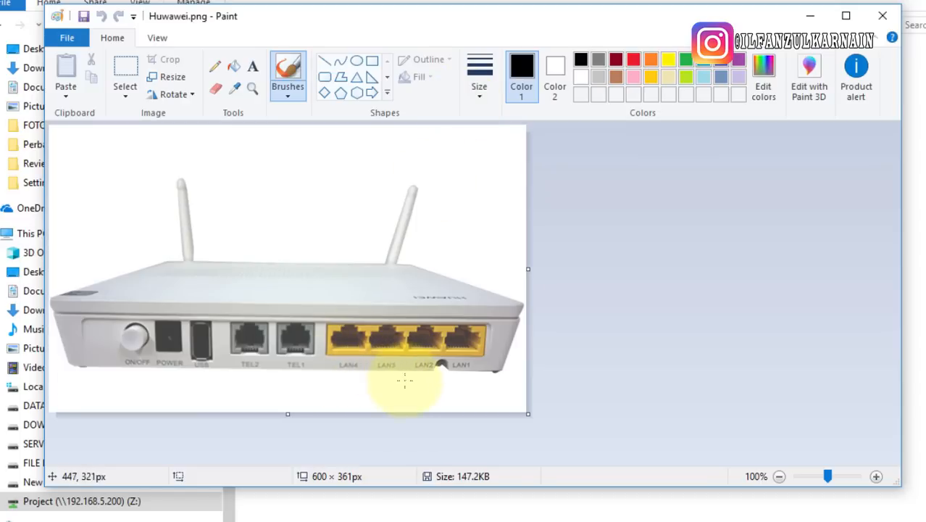
# Circle the LAN3 port, draw an arrow down, and handwrite WAN beneath it
pyautogui.moveTo(368, 320)
pyautogui.mouseDown()
pyautogui.moveTo(368, 376)
pyautogui.moveTo(405, 356)
pyautogui.moveTo(404, 323)
pyautogui.moveTo(363, 319)
pyautogui.mouseUp()
pyautogui.moveTo(379, 377)
pyautogui.mouseDown()
pyautogui.moveTo(381, 395)
pyautogui.moveTo(379, 387)
pyautogui.mouseUp()
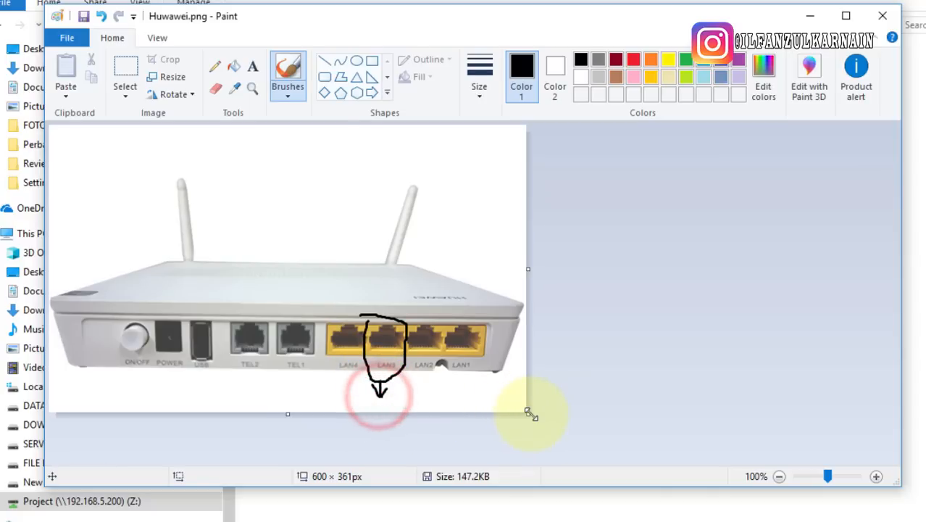
pyautogui.moveTo(529, 414); pyautogui.dragTo(652, 486)
pyautogui.moveTo(351, 399)
pyautogui.mouseDown()
pyautogui.moveTo(353, 411)
pyautogui.moveTo(375, 397)
pyautogui.mouseUp()
pyautogui.moveTo(375, 433)
pyautogui.mouseDown()
pyautogui.moveTo(386, 401)
pyautogui.moveTo(398, 434)
pyautogui.moveTo(398, 418)
pyautogui.moveTo(417, 434)
pyautogui.mouseUp()
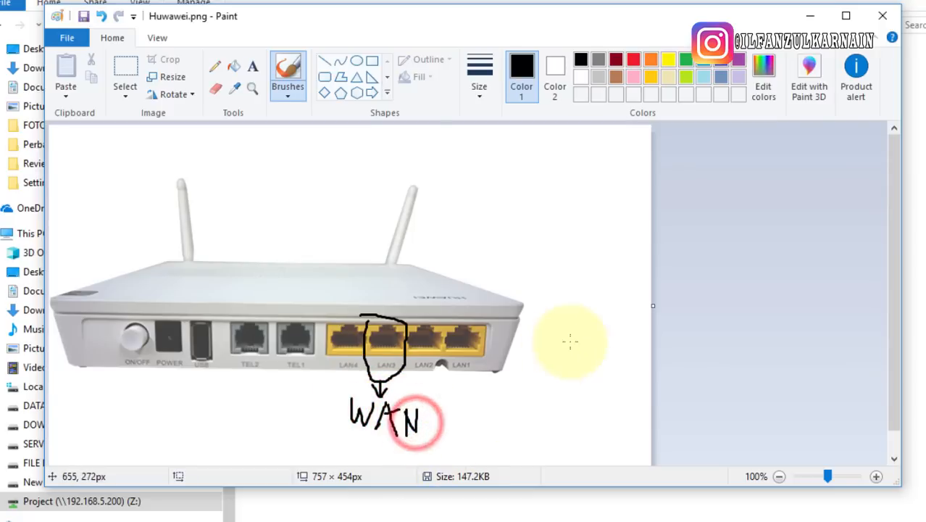
# Trim the canvas to 761 × 429px and minimize Paint
pyautogui.scroll(-1, 746, 214)
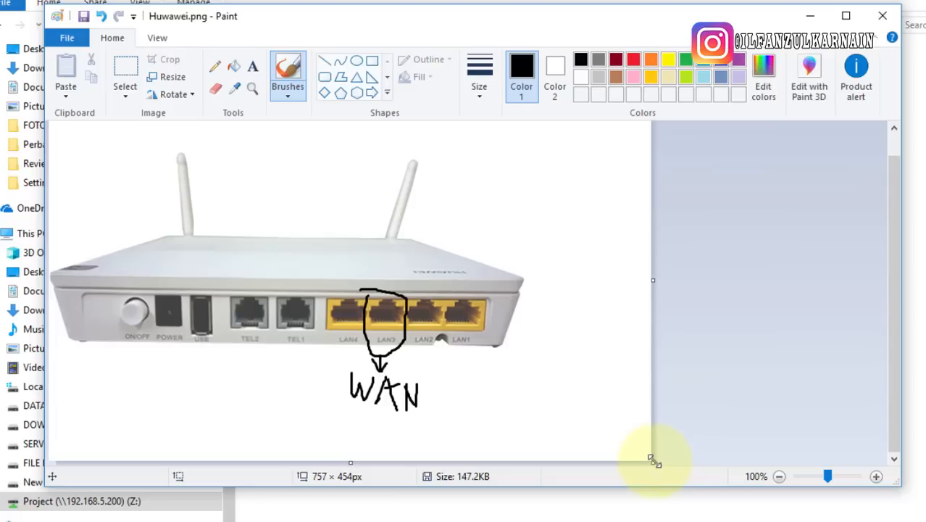
pyautogui.moveTo(652, 459); pyautogui.dragTo(655, 441)
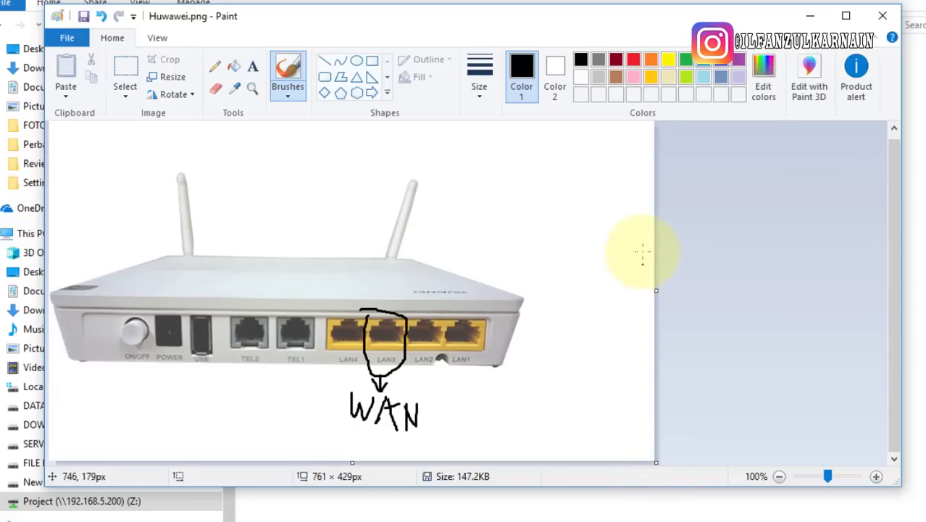
pyautogui.click(810, 13)
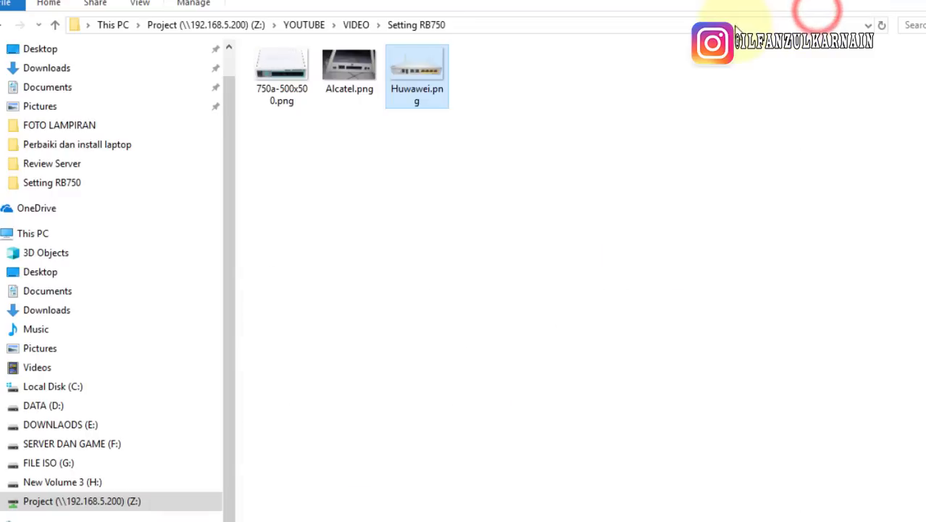
# Bring the port note back in front and put the caret on its second line
pyautogui.click(541, 520)
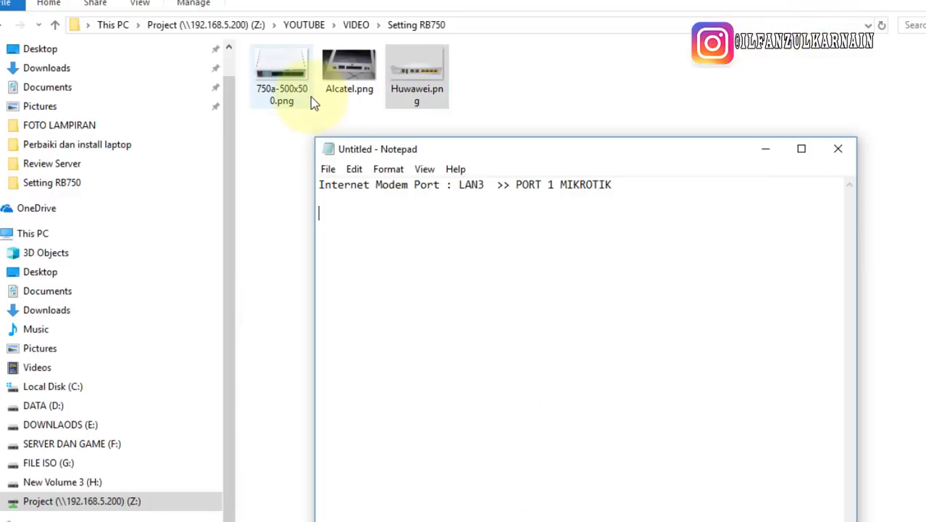
pyautogui.click(593, 237)
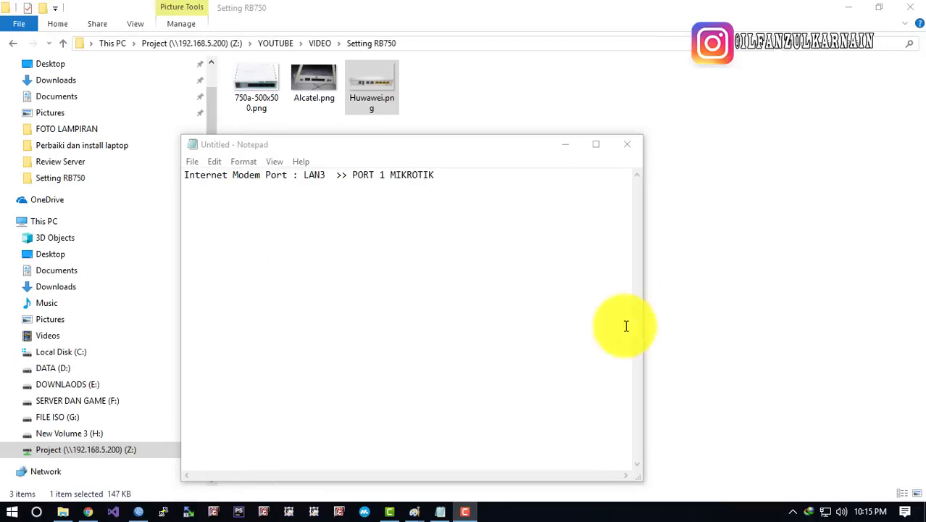
pyautogui.click(457, 329)
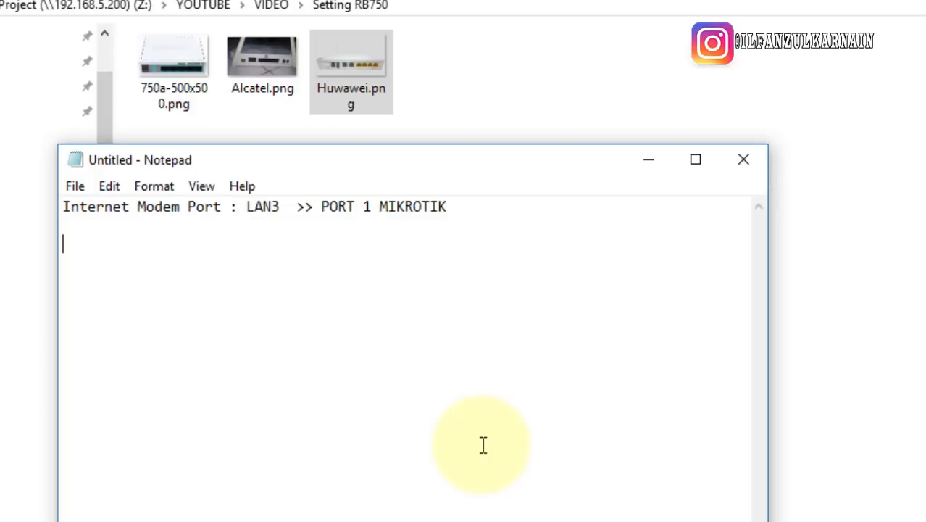
pyautogui.click(316, 95)
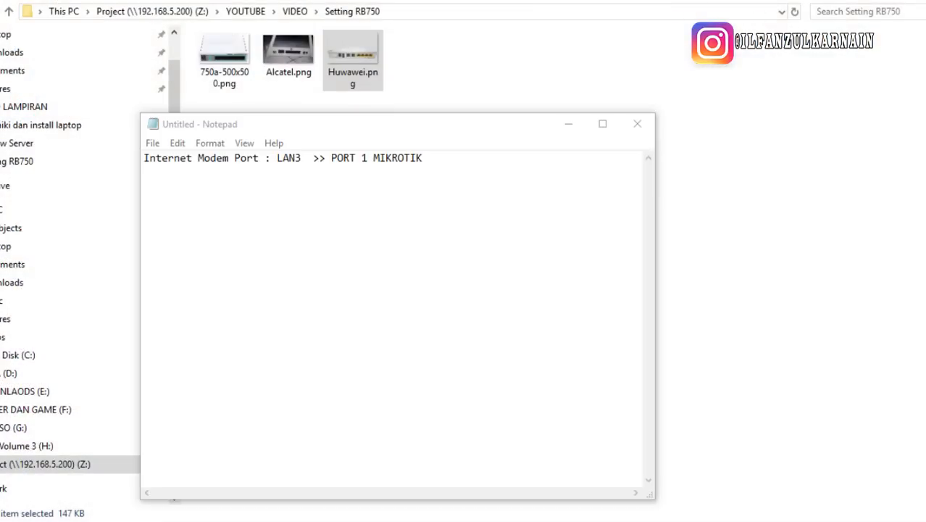
# Open Alcatel.png in Paint, undo all earlier markings, and start a loop around LAN3
pyautogui.doubleClick(279, 46)
pyautogui.moveTo(278, 47); pyautogui.dragTo(246, 0)
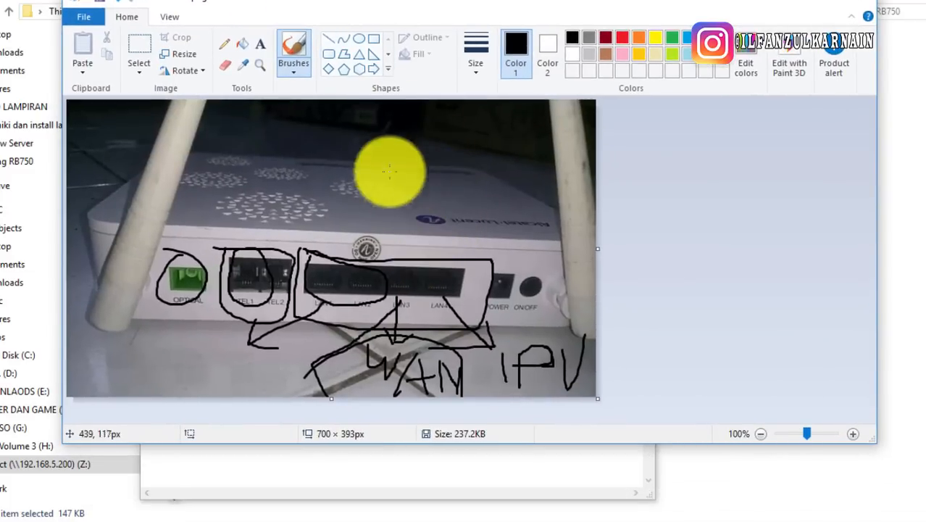
pyautogui.hotkey('ctrl', 'z')
pyautogui.hotkey('ctrl', 'z')
pyautogui.hotkey('ctrl', 'z')
pyautogui.hotkey('ctrl', 'z')
pyautogui.hotkey('ctrl', 'z')
pyautogui.hotkey('ctrl', 'z')
pyautogui.hotkey('ctrl', 'z')
pyautogui.hotkey('ctrl', 'z')
pyautogui.hotkey('ctrl', 'z')
pyautogui.hotkey('ctrl', 'z')
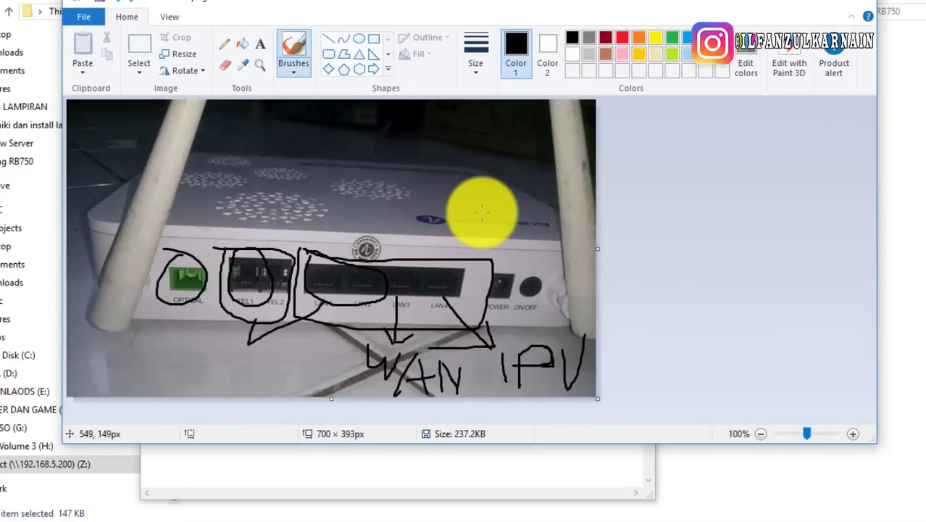
pyautogui.hotkey('ctrl', 'z')
pyautogui.hotkey('ctrl', 'z')
pyautogui.hotkey('ctrl', 'z')
pyautogui.hotkey('ctrl', 'z')
pyautogui.hotkey('ctrl', 'z')
pyautogui.hotkey('ctrl', 'z')
pyautogui.hotkey('ctrl', 'z')
pyautogui.hotkey('ctrl', 'z')
pyautogui.hotkey('ctrl', 'z')
pyautogui.hotkey('ctrl', 'z')
pyautogui.hotkey('ctrl', 'z')
pyautogui.hotkey('ctrl', 'z')
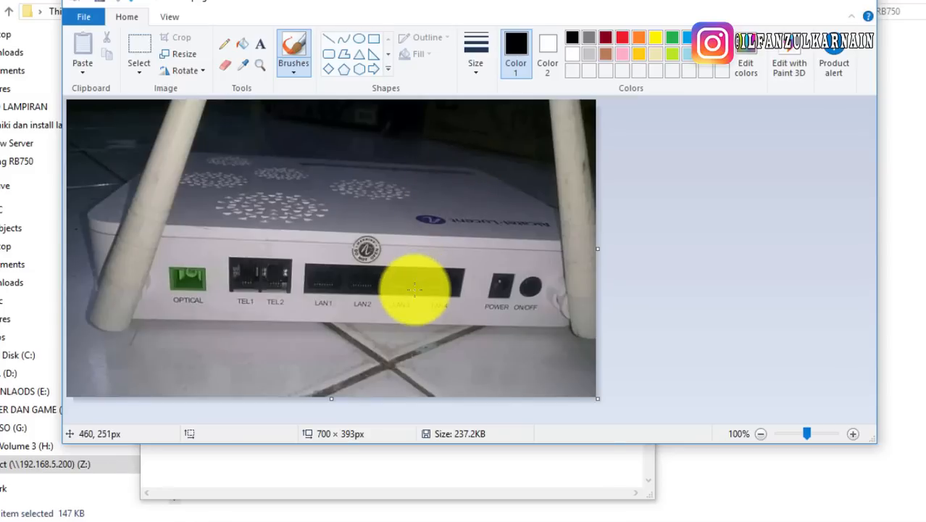
pyautogui.moveTo(397, 256)
pyautogui.mouseDown()
pyautogui.moveTo(384, 279)
pyautogui.moveTo(414, 302)
pyautogui.moveTo(408, 260)
pyautogui.mouseUp()
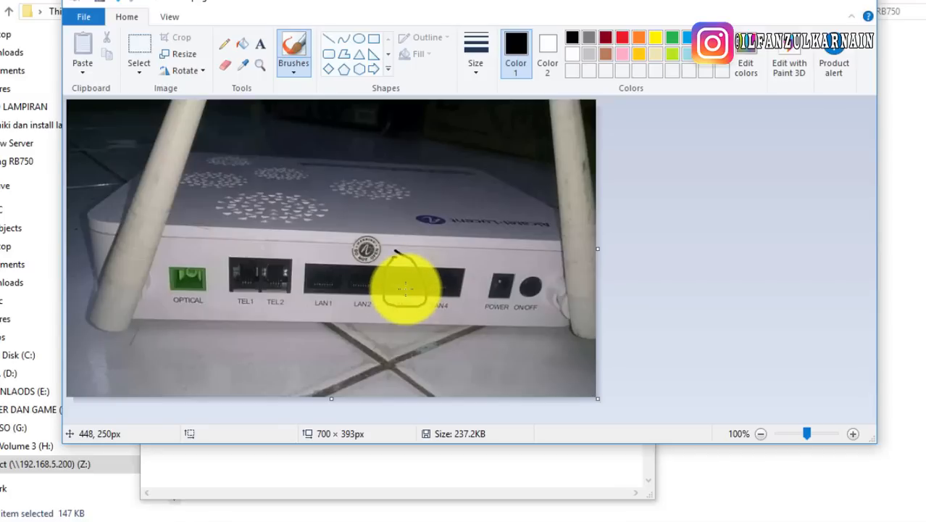
# Redraw the black freehand oval around the LAN3 port on the Alcatel photo
pyautogui.moveTo(405, 288); pyautogui.dragTo(399, 304)
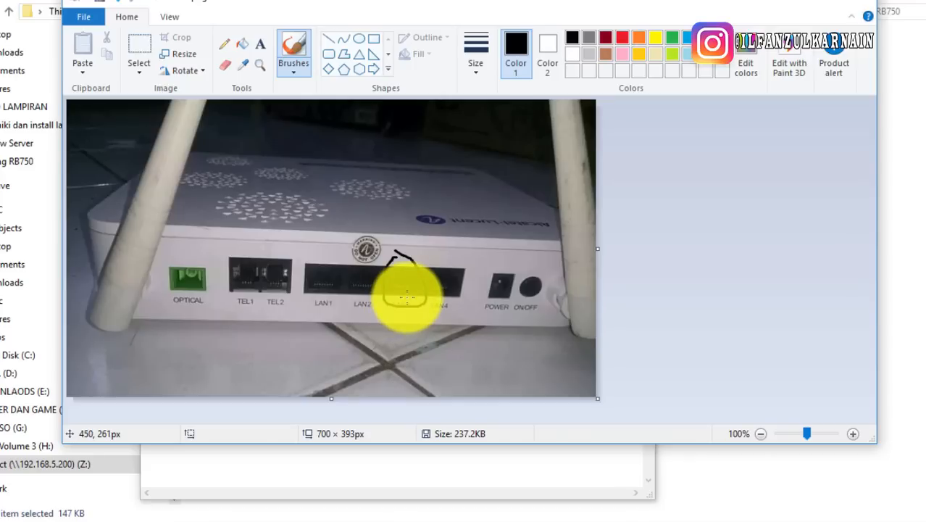
pyautogui.moveTo(408, 266)
pyautogui.mouseDown()
pyautogui.moveTo(397, 287)
pyautogui.moveTo(418, 250)
pyautogui.mouseUp()
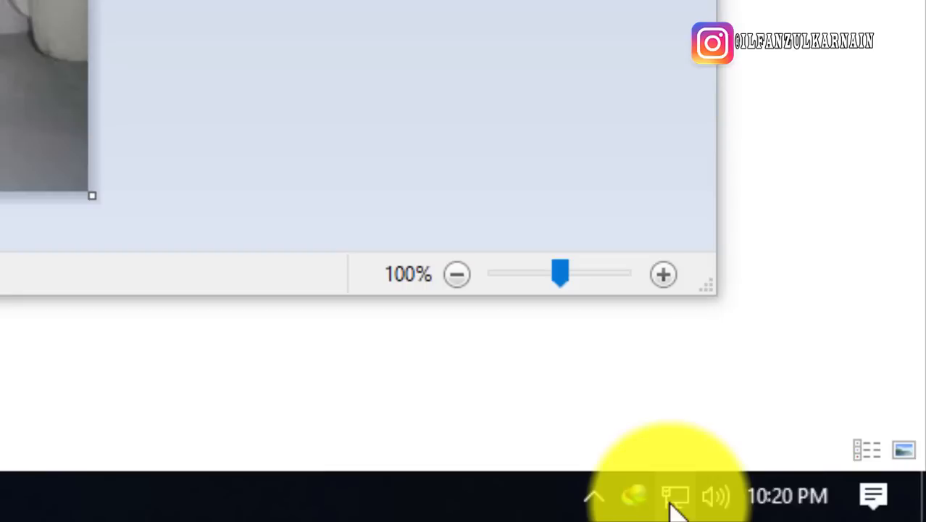
# Open Network Connections from the tray's Network & Internet settings, then close Settings
pyautogui.rightClick(674, 508)
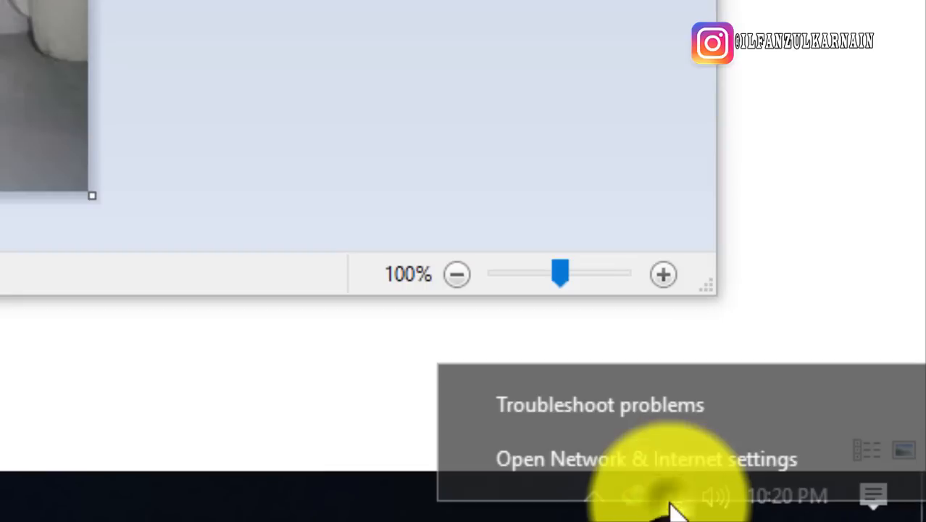
pyautogui.click(592, 472)
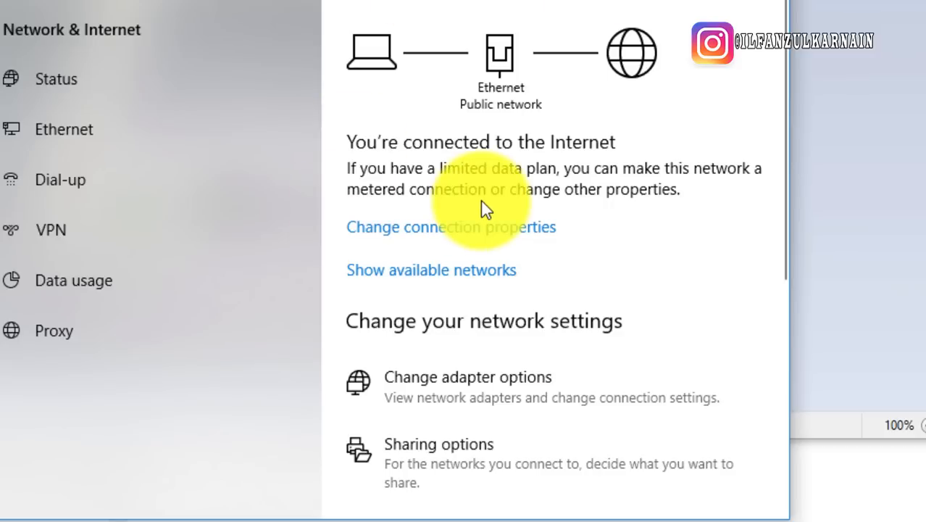
pyautogui.click(495, 390)
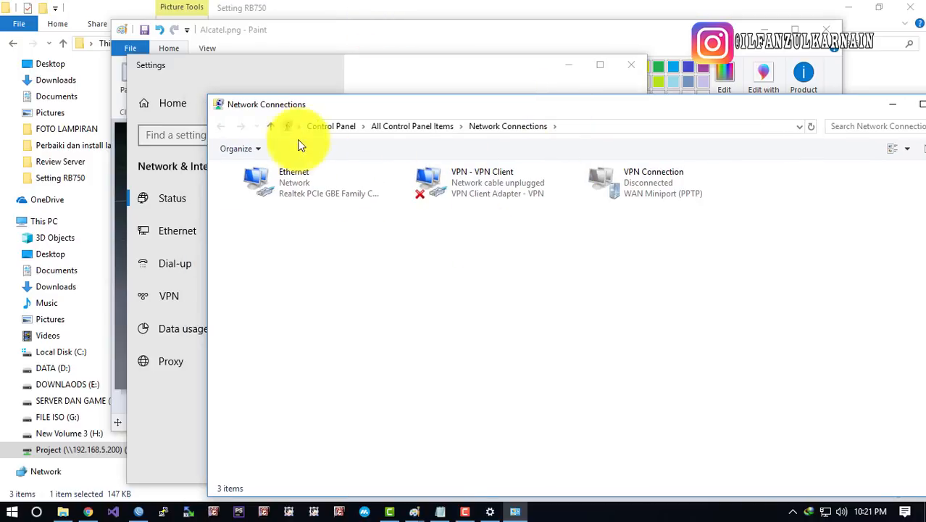
pyautogui.moveTo(363, 107); pyautogui.dragTo(221, 67)
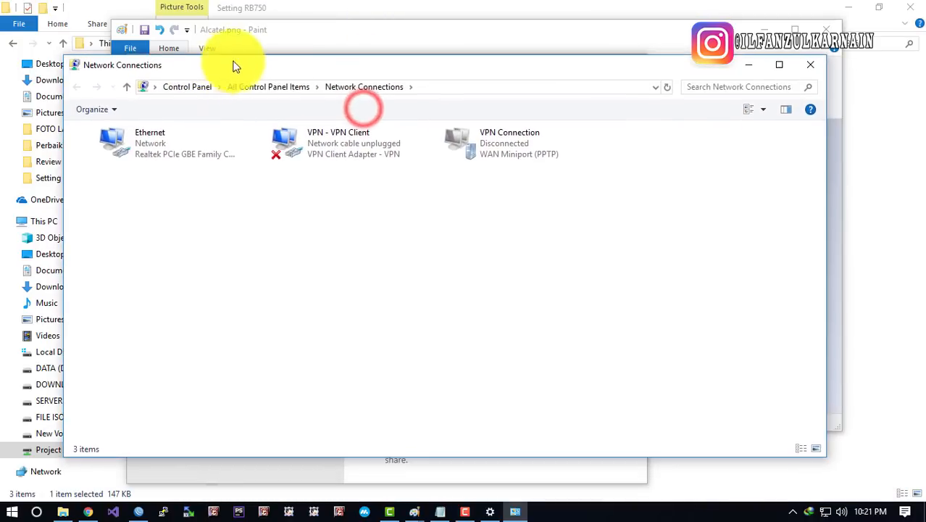
pyautogui.moveTo(360, 65); pyautogui.dragTo(375, 178)
pyautogui.click(427, 85)
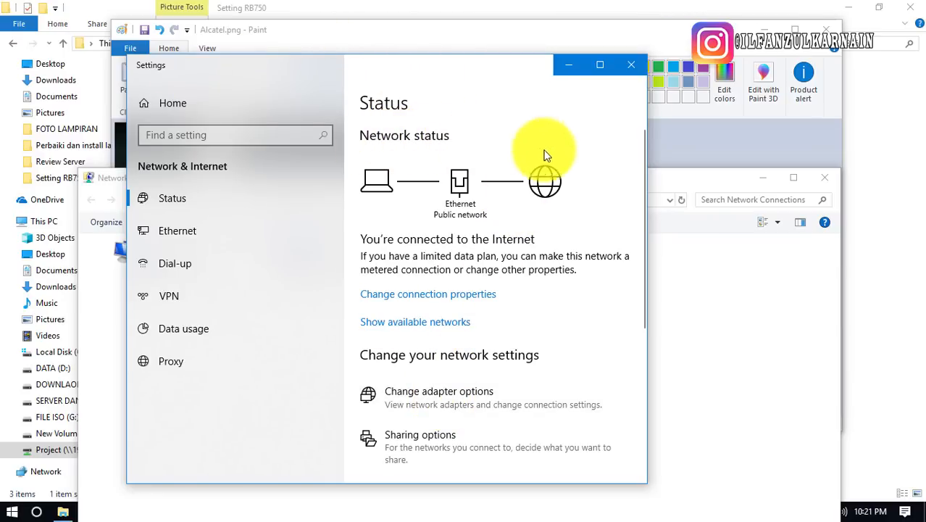
pyautogui.click(413, 403)
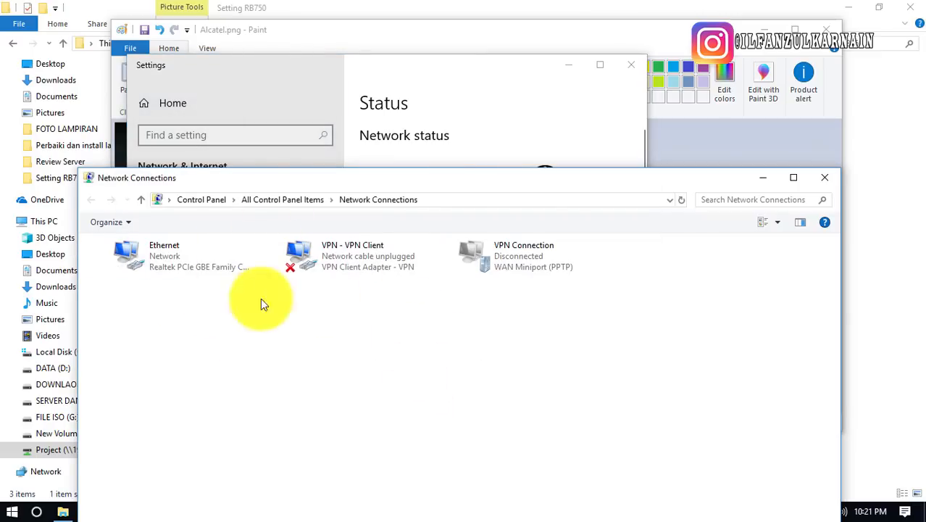
pyautogui.click(629, 64)
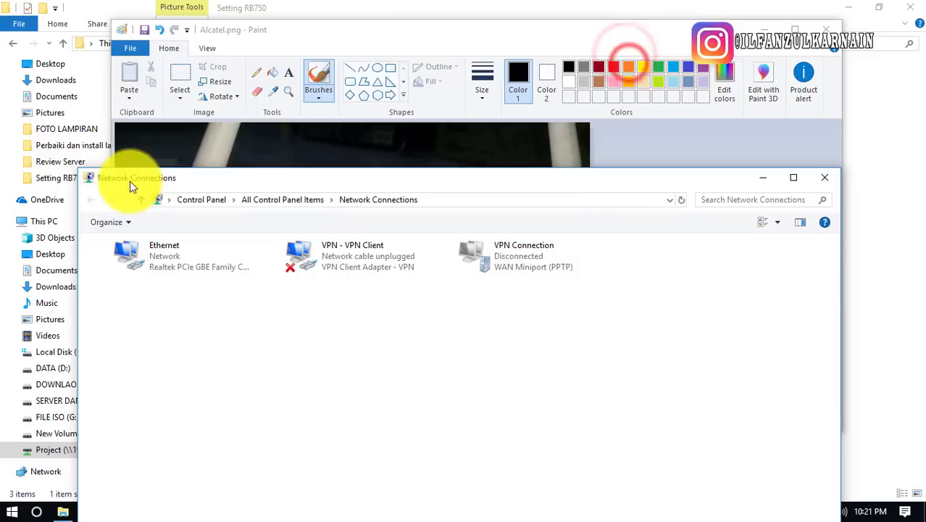
# Select the Ethernet adapter and reposition the Network Connections window
pyautogui.moveTo(210, 179); pyautogui.dragTo(250, 87)
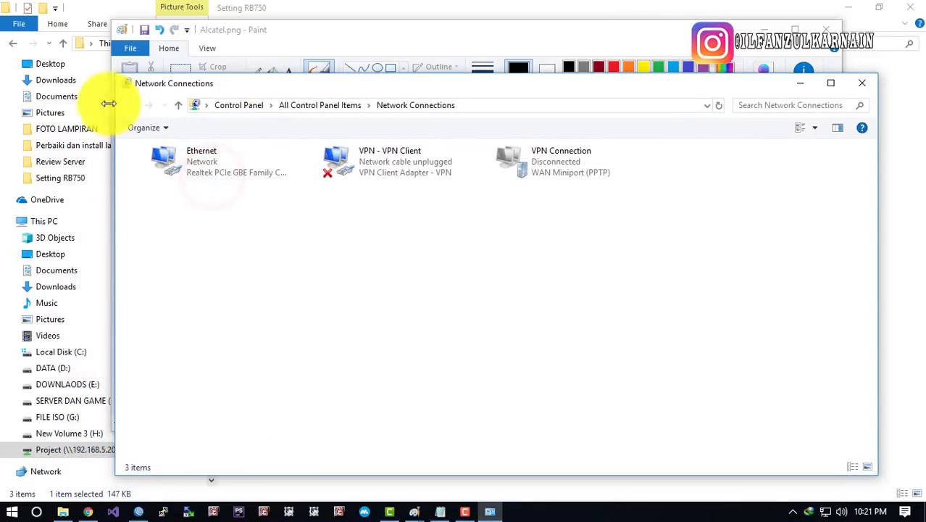
pyautogui.click(212, 169)
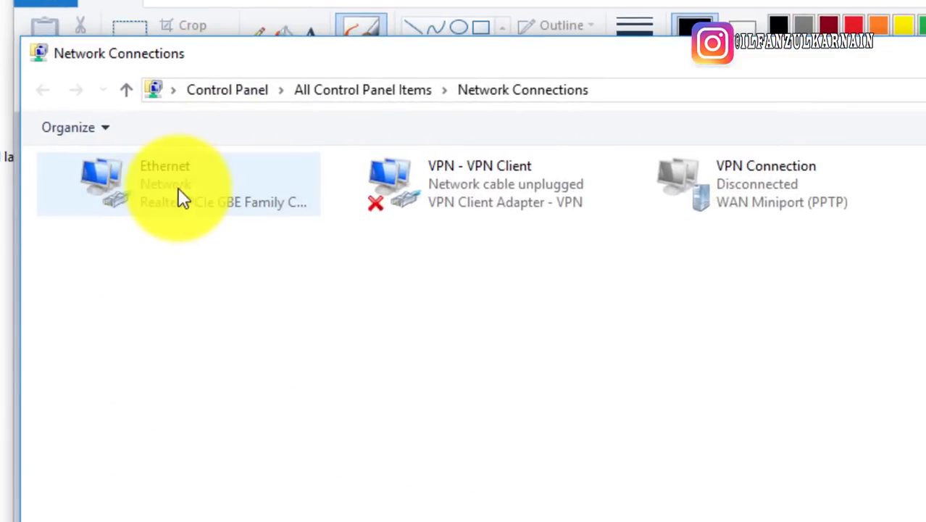
pyautogui.click(179, 194)
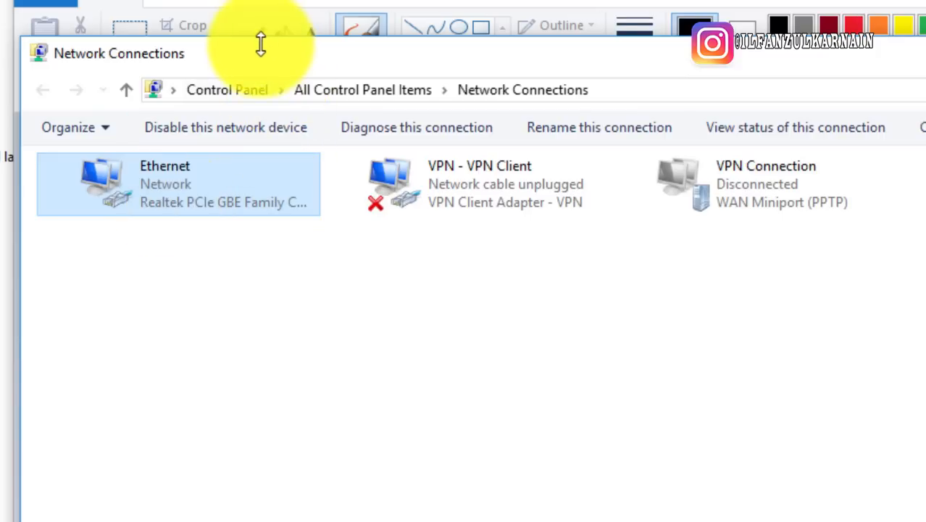
pyautogui.moveTo(355, 62); pyautogui.dragTo(619, 116)
pyautogui.moveTo(449, 120); pyautogui.dragTo(557, 70)
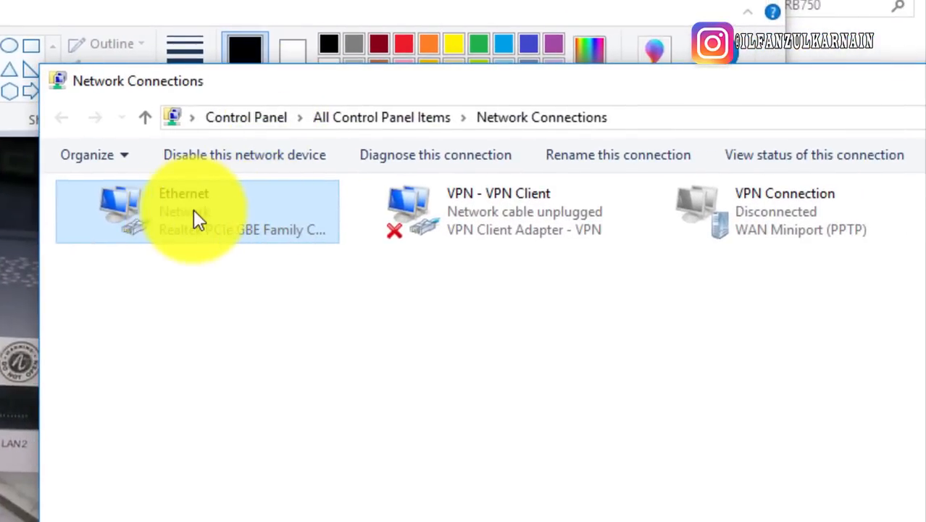
# Try opening the Ethernet adapter's status and properties, closing each without changes
pyautogui.rightClick(194, 210)
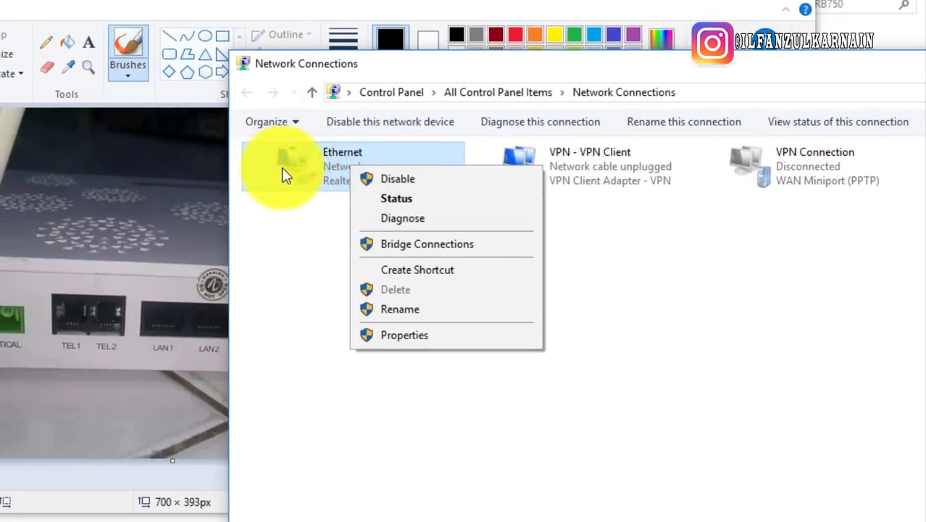
pyautogui.click(132, 305)
pyautogui.doubleClick(306, 174)
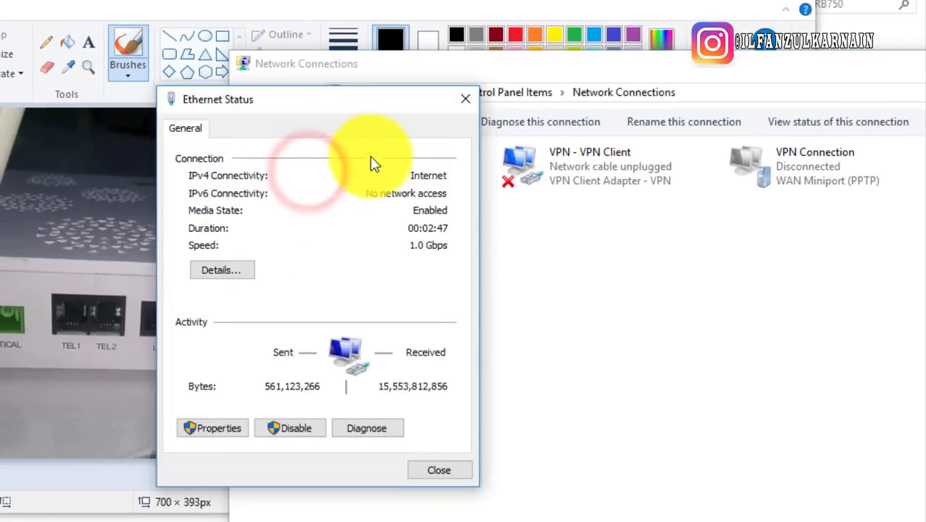
pyautogui.moveTo(351, 100); pyautogui.dragTo(84, 103)
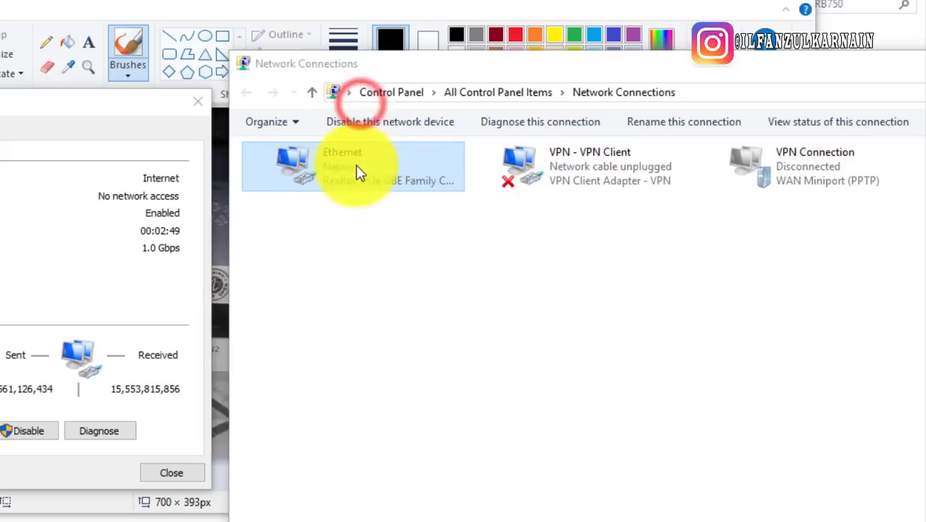
pyautogui.rightClick(355, 167)
pyautogui.click(437, 335)
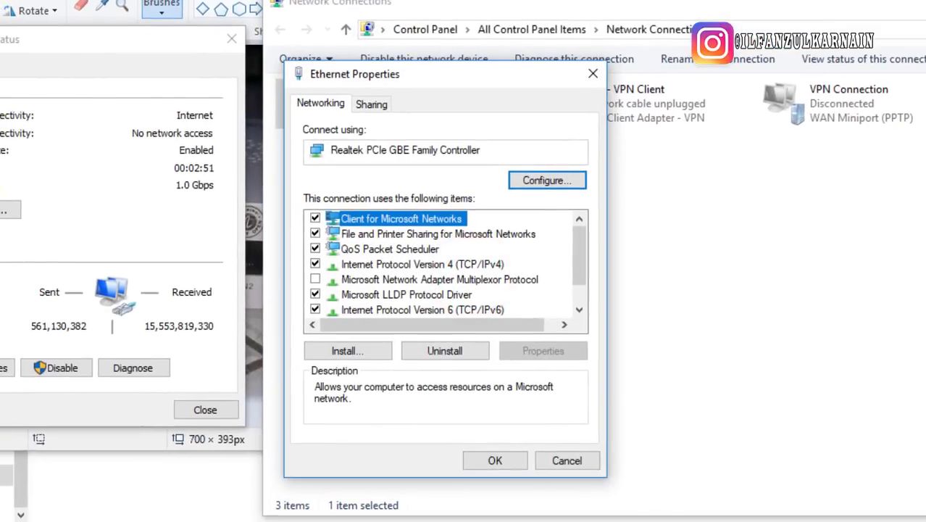
pyautogui.press('Escape')
pyautogui.rightClick(361, 104)
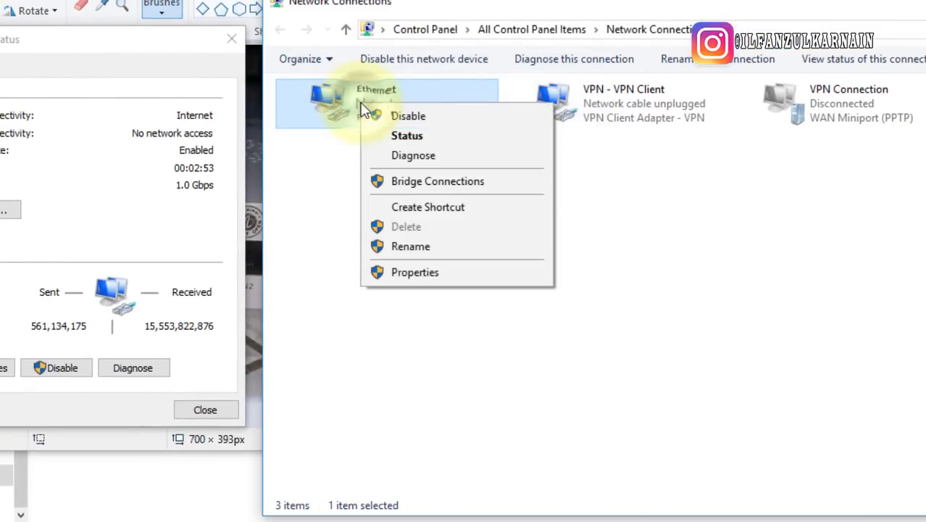
pyautogui.click(425, 137)
pyautogui.click(232, 38)
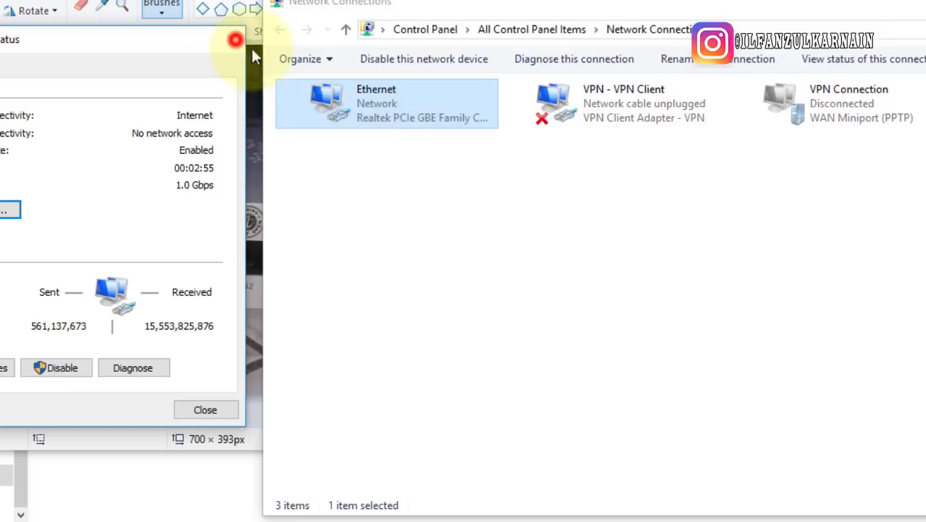
# Reopen the Ethernet Status dialog and move it aside
pyautogui.rightClick(346, 105)
pyautogui.click(418, 274)
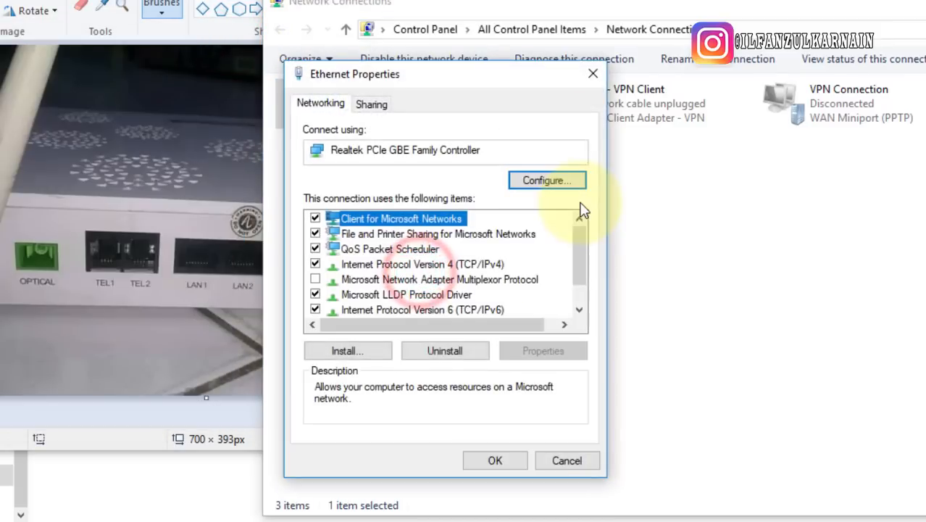
pyautogui.press('Escape')
pyautogui.rightClick(412, 86)
pyautogui.click(493, 127)
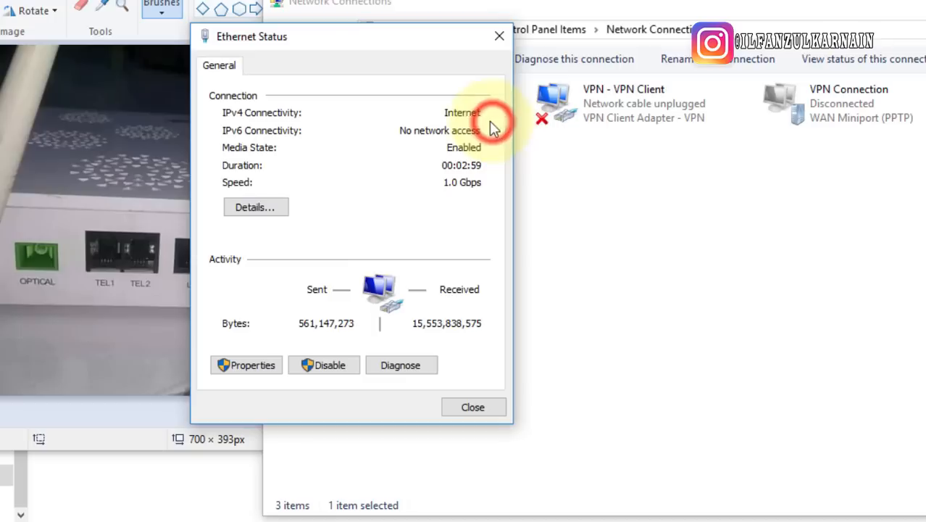
pyautogui.moveTo(397, 47); pyautogui.dragTo(191, 27)
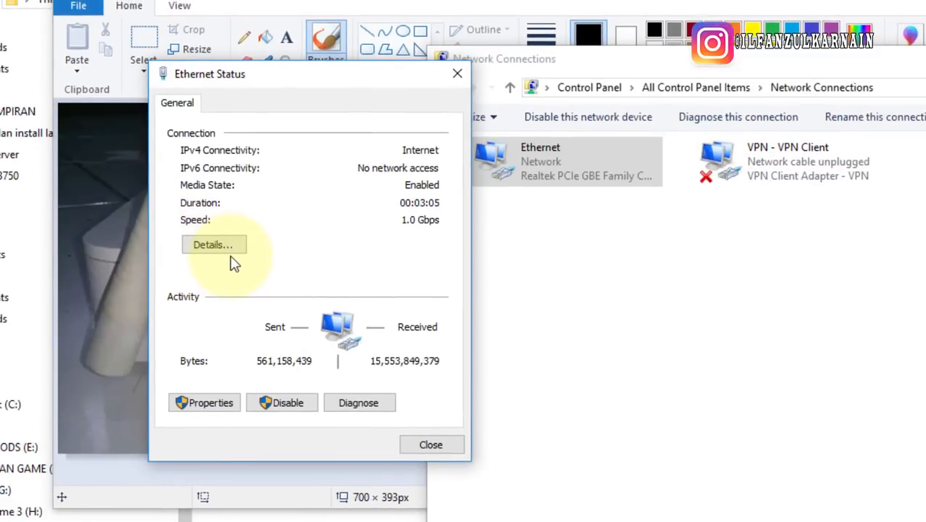
# Show Details to check IPv4 192.168.1.2 and DNS 192.168.1.1, then return to Notepad
pyautogui.click(214, 245)
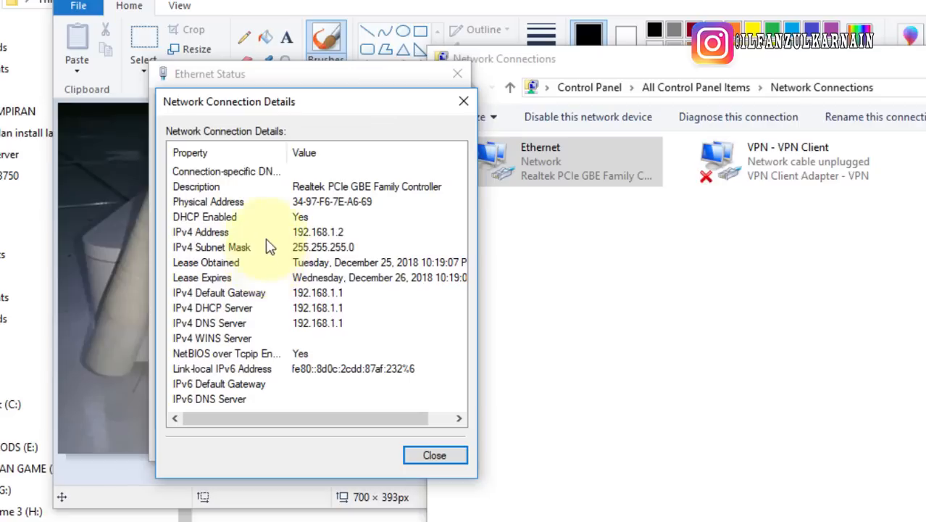
pyautogui.click(330, 233)
pyautogui.click(332, 322)
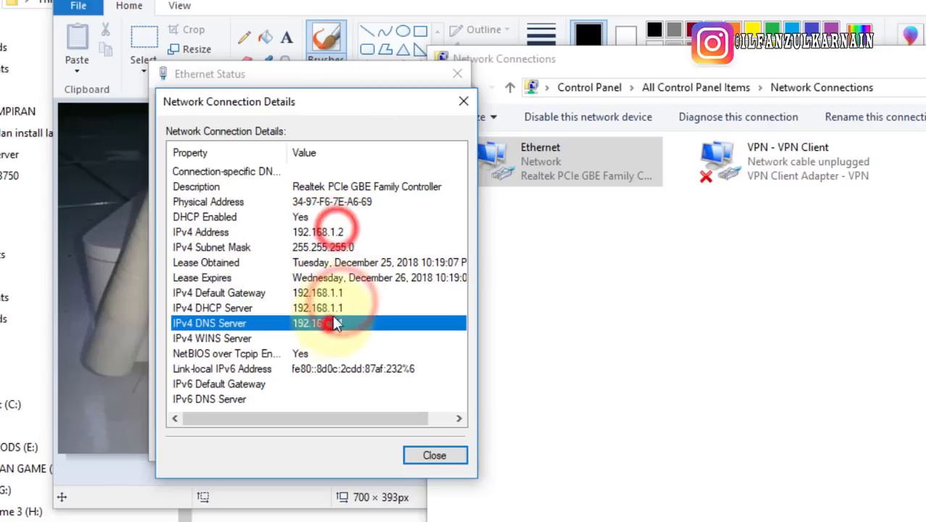
pyautogui.click(350, 232)
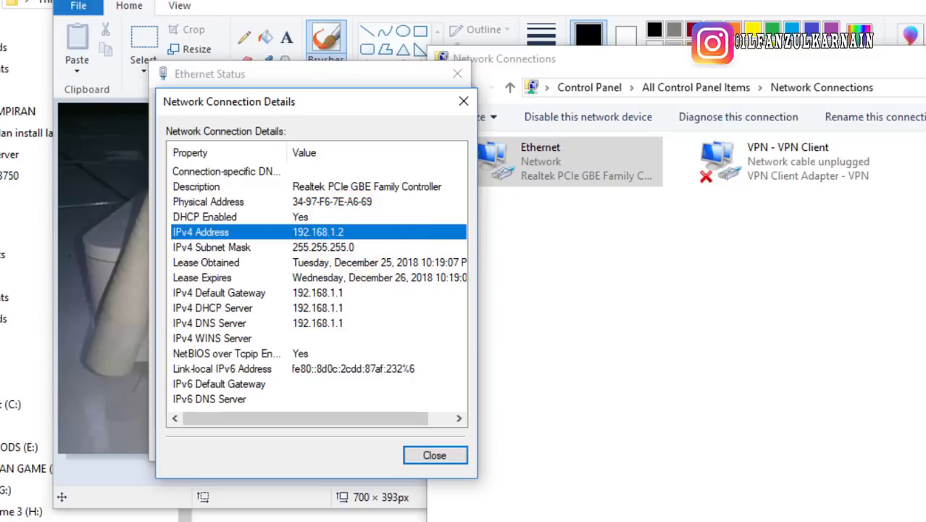
pyautogui.click(482, 520)
# Place Notepad beside the details, check the default gateway, and continue the Alcatel notes
pyautogui.moveTo(362, 122); pyautogui.dragTo(498, 119)
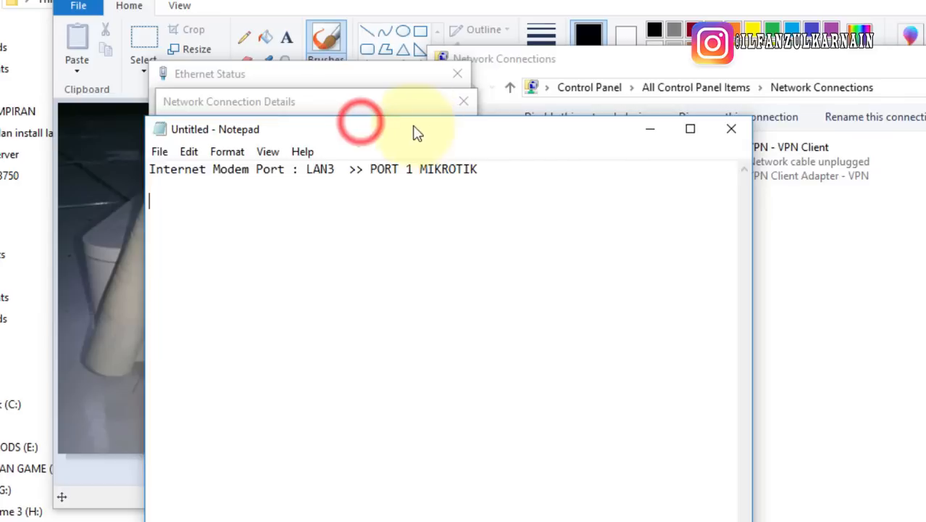
pyautogui.moveTo(433, 125); pyautogui.dragTo(636, 114)
pyautogui.click(580, 232)
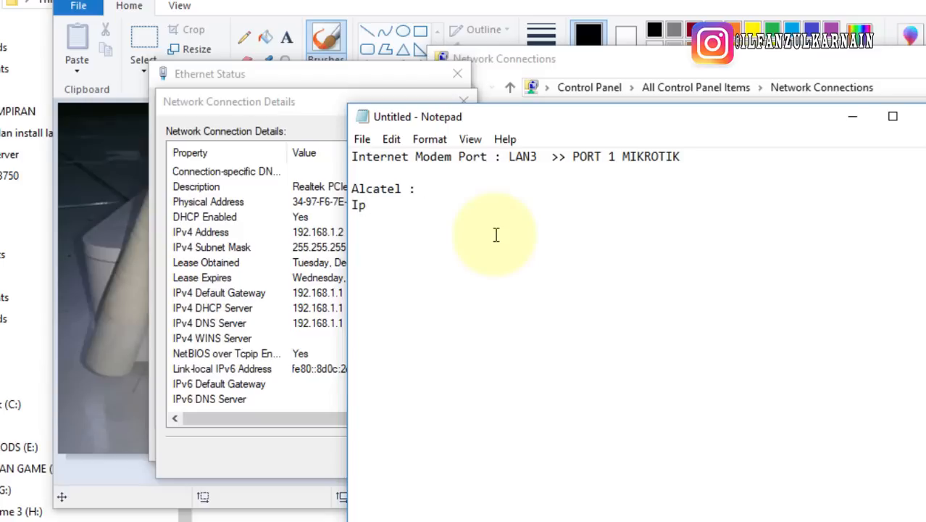
pyautogui.moveTo(418, 117); pyautogui.dragTo(516, 76)
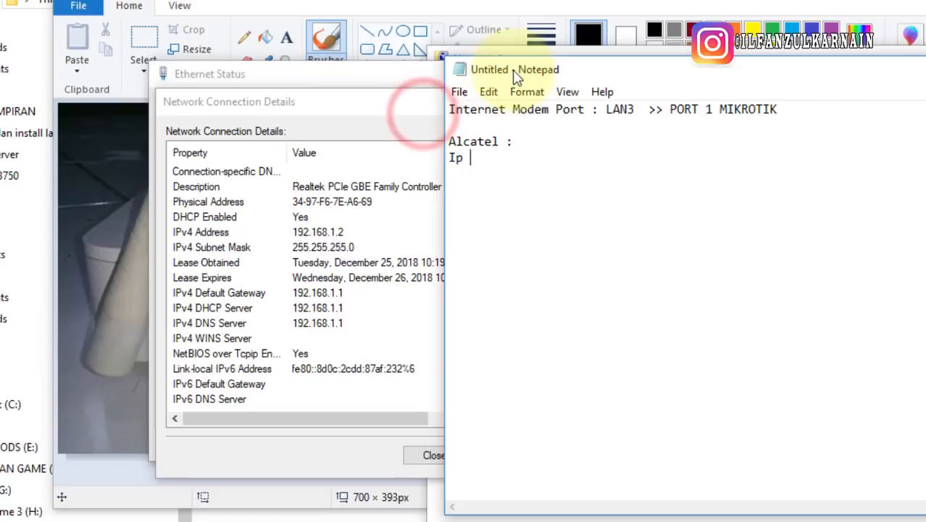
pyautogui.click(245, 294)
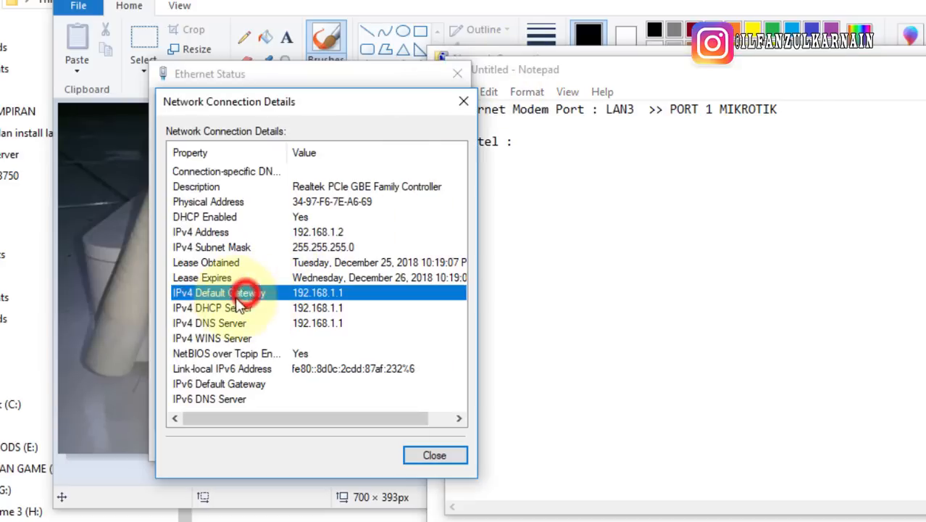
pyautogui.click(479, 231)
pyautogui.click(569, 192)
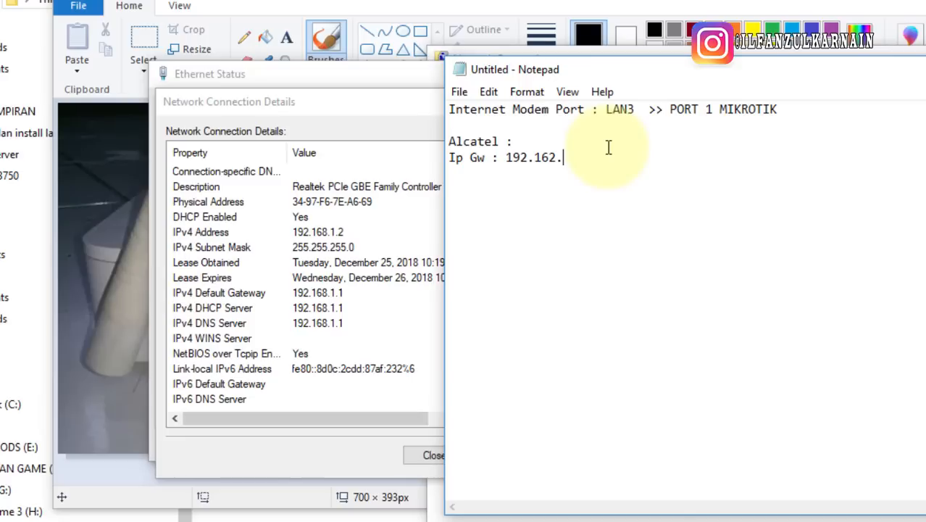
# Select the 'Alcatel :' and 'Ip Gw : 192.162.1.1' lines and start a new line below
pyautogui.moveTo(587, 158); pyautogui.dragTo(593, 213)
pyautogui.click(565, 159)
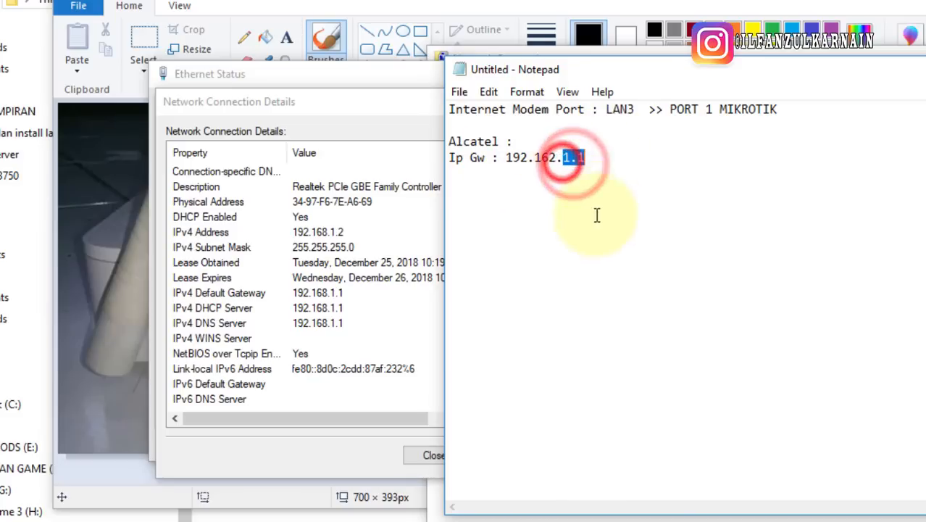
pyautogui.click(616, 150)
pyautogui.moveTo(596, 153); pyautogui.dragTo(455, 143)
pyautogui.hotkey('ctrl', 'c')
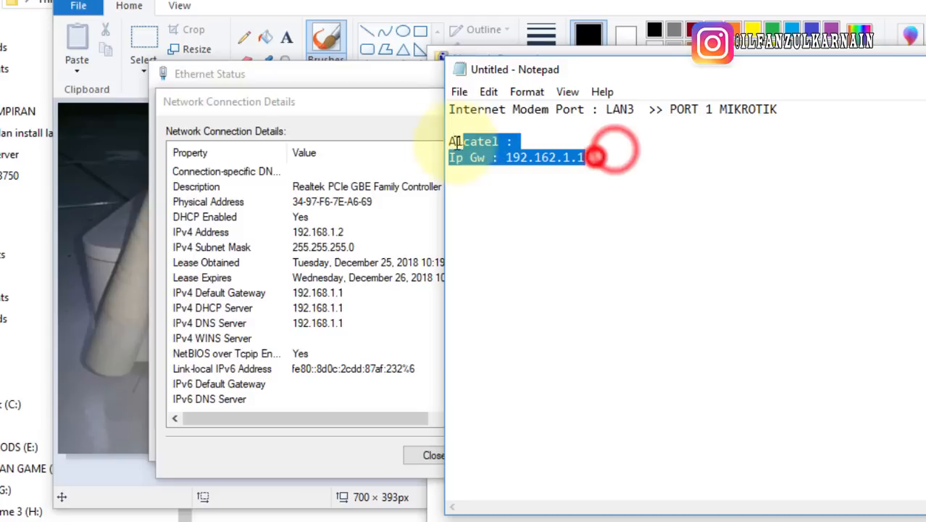
pyautogui.click(638, 159)
pyautogui.press('Return')
pyautogui.press('Return')
# Paste the block copy, changing its gateway to 192.162.100.1 and its name to Huw
pyautogui.hotkey('ctrl', 'v')
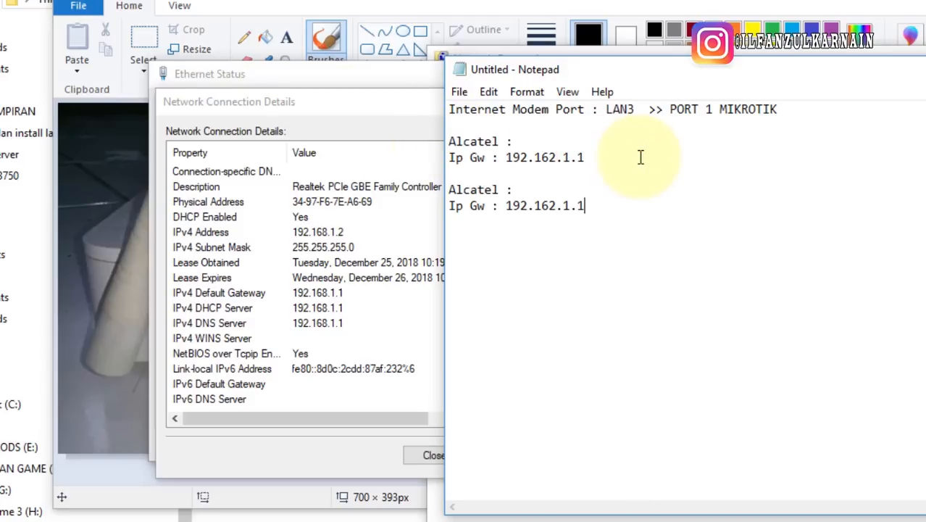
pyautogui.doubleClick(569, 206)
pyautogui.write('10')
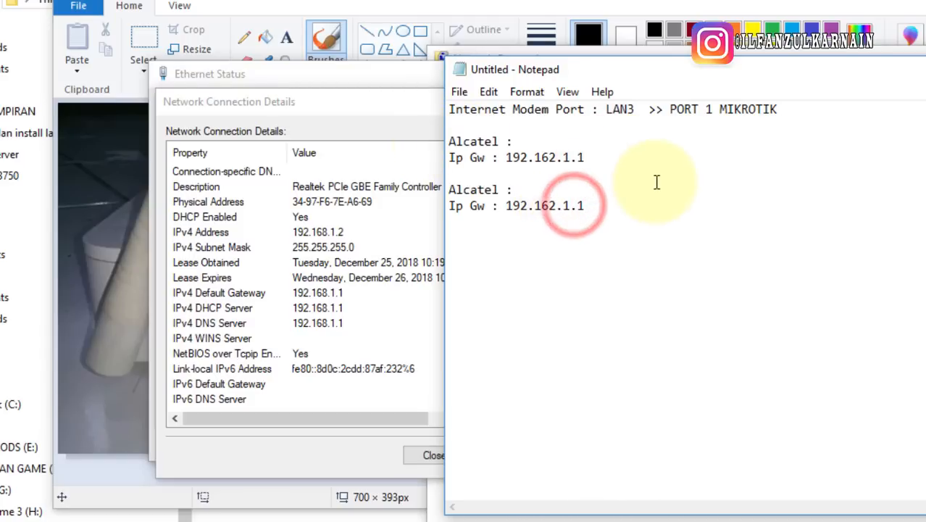
pyautogui.write('0')
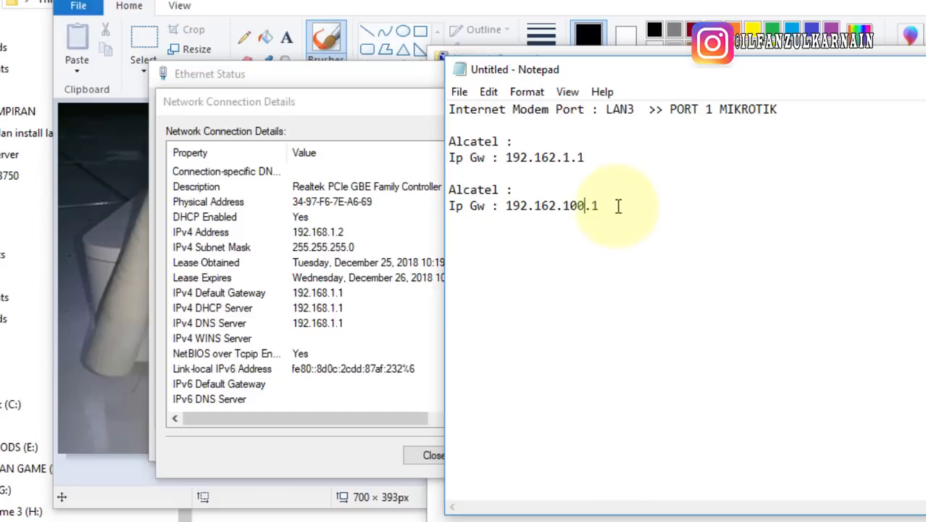
pyautogui.moveTo(618, 206); pyautogui.dragTo(505, 208)
pyautogui.doubleClick(471, 190)
pyautogui.write('Huw')
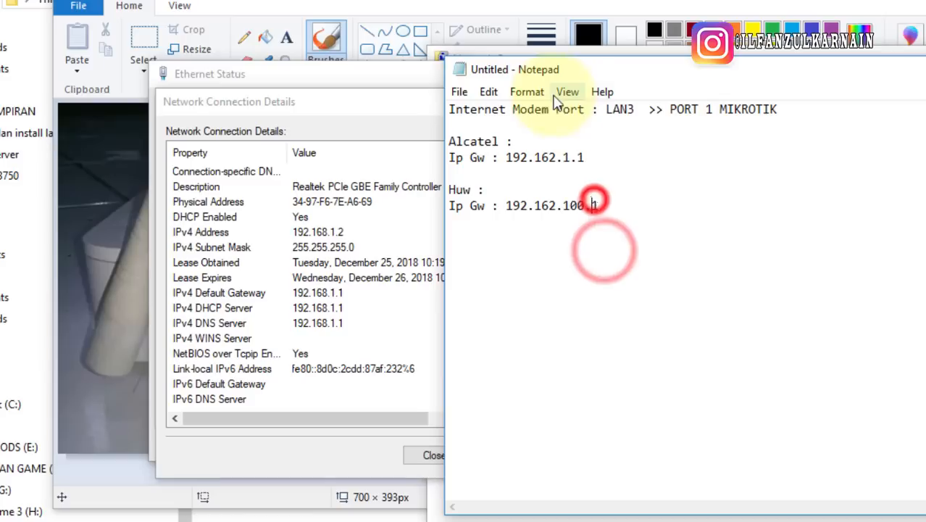
# Review the Huw gateway's 100 octet and place the caret after the Alcatel gateway
pyautogui.moveTo(599, 206); pyautogui.dragTo(516, 207)
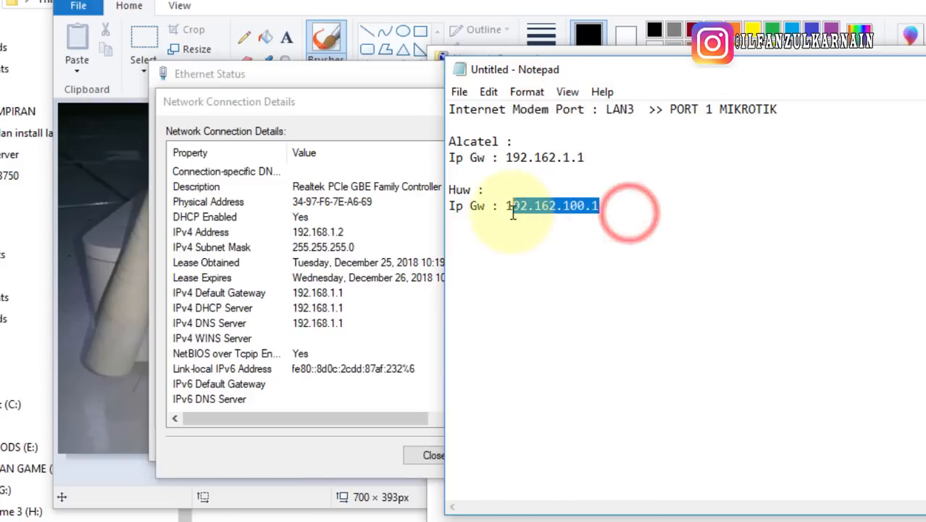
pyautogui.click(563, 227)
pyautogui.click(564, 206)
pyautogui.moveTo(572, 206); pyautogui.dragTo(585, 206)
pyautogui.click(600, 206)
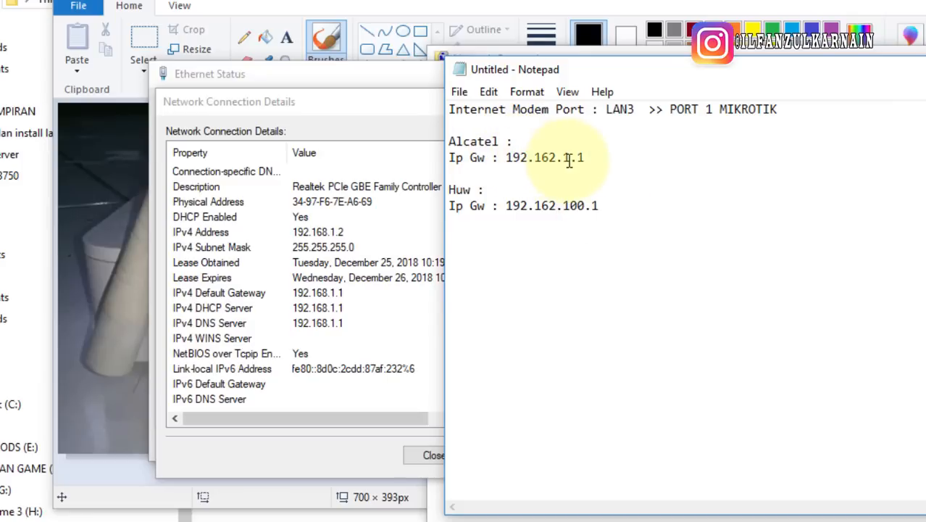
pyautogui.click(582, 160)
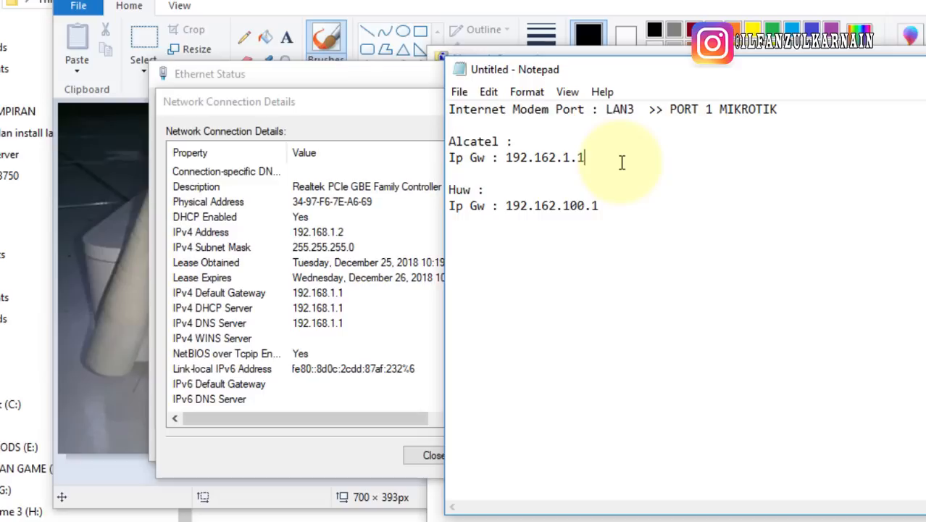
# Add a 'DNS : 8.8.8.8' line under the Alcatel gateway
pyautogui.press('Return')
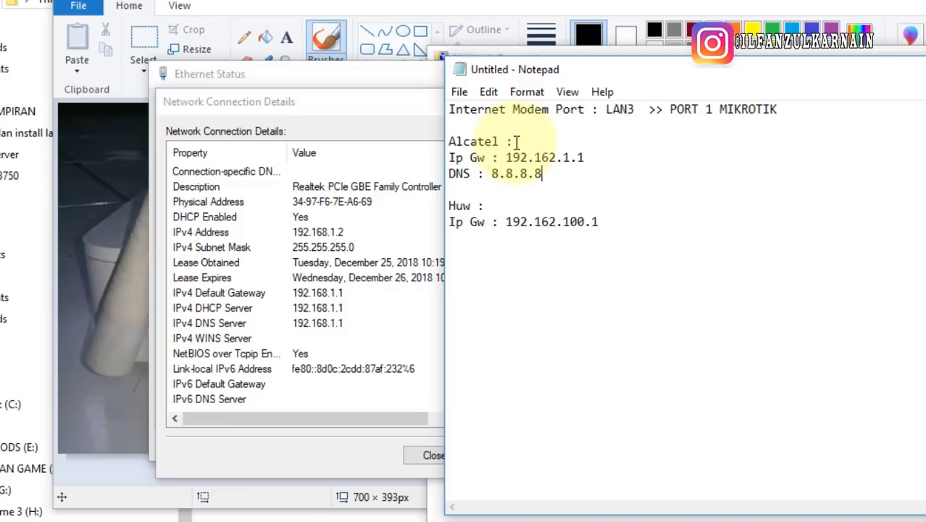
pyautogui.moveTo(449, 142); pyautogui.dragTo(513, 142)
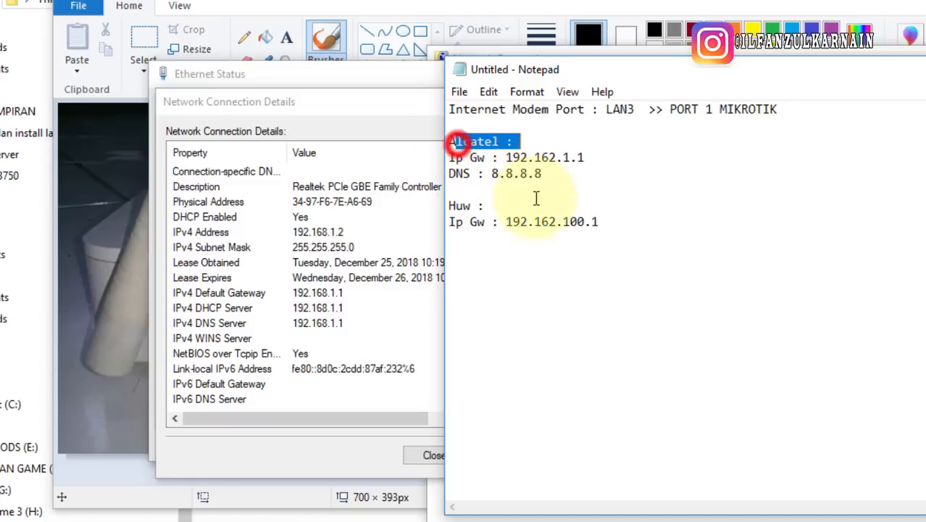
pyautogui.moveTo(449, 206); pyautogui.dragTo(577, 222)
pyautogui.click(631, 288)
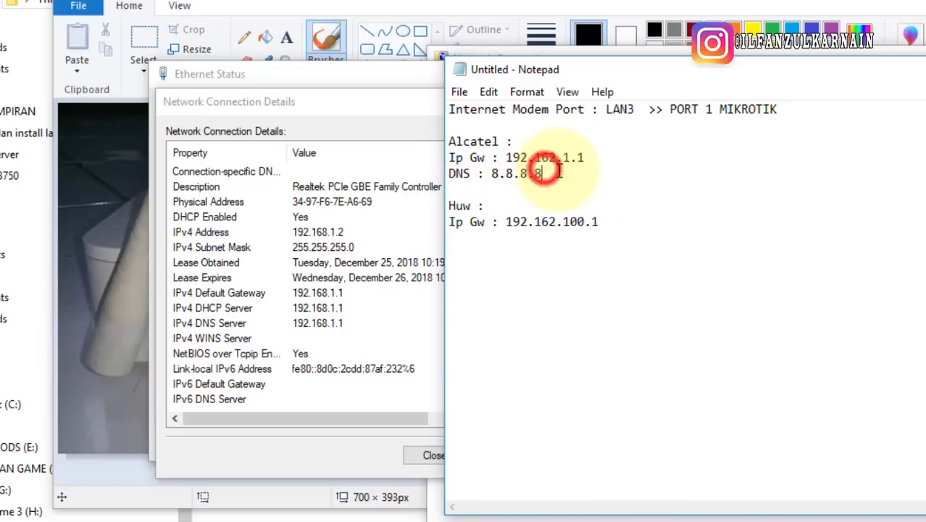
pyautogui.click(602, 158)
pyautogui.click(616, 178)
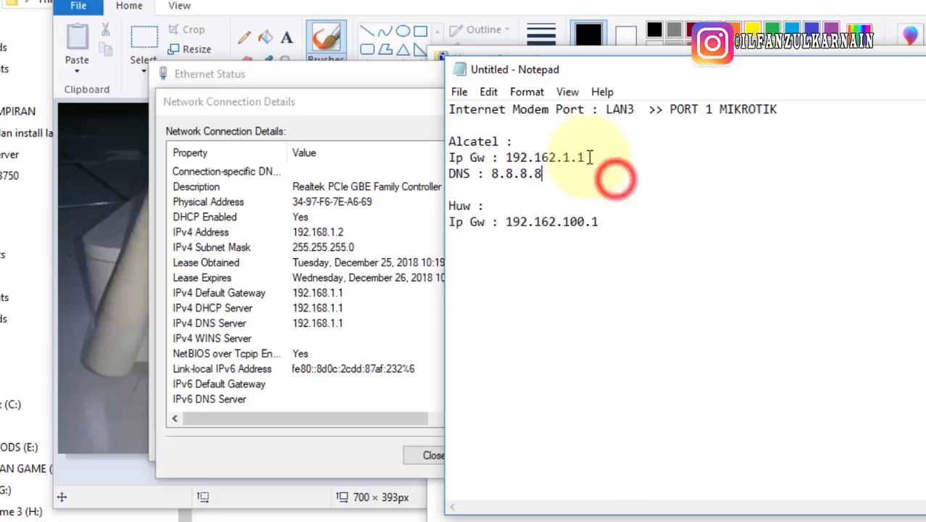
pyautogui.moveTo(594, 155); pyautogui.dragTo(480, 155)
pyautogui.click(574, 169)
# Append the range 2-200 to both the Alcatel and Huw gateway lines
pyautogui.click(602, 160)
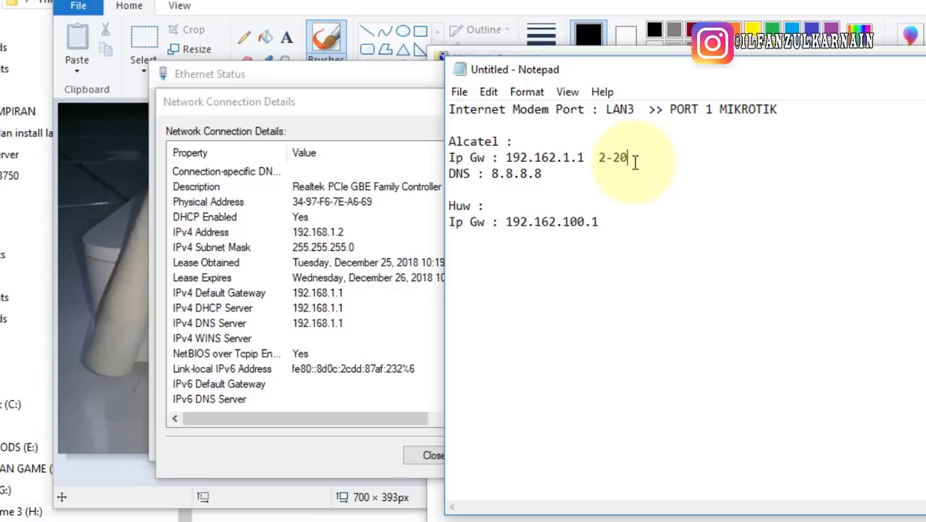
pyautogui.click(617, 221)
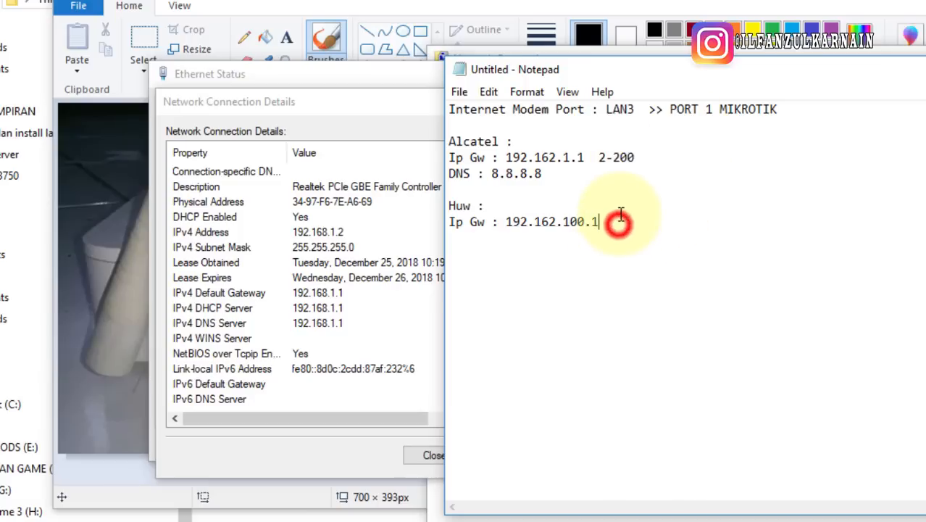
pyautogui.write('2-200')
pyautogui.moveTo(601, 157); pyautogui.dragTo(668, 155)
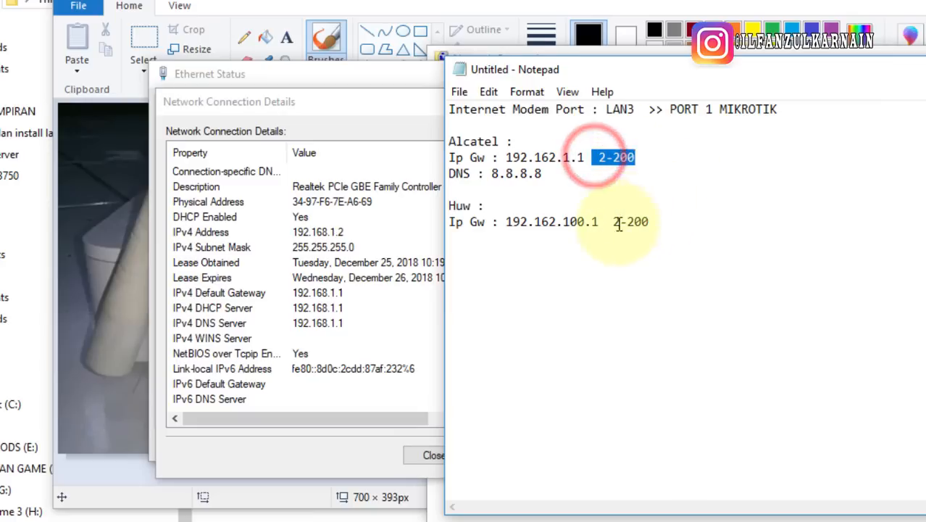
pyautogui.moveTo(606, 222); pyautogui.dragTo(703, 239)
pyautogui.click(649, 192)
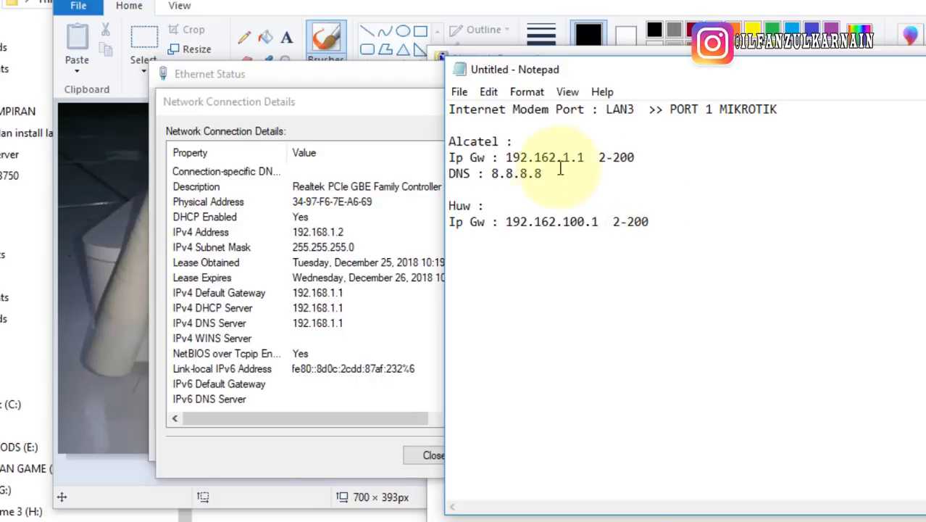
pyautogui.moveTo(498, 158); pyautogui.dragTo(637, 157)
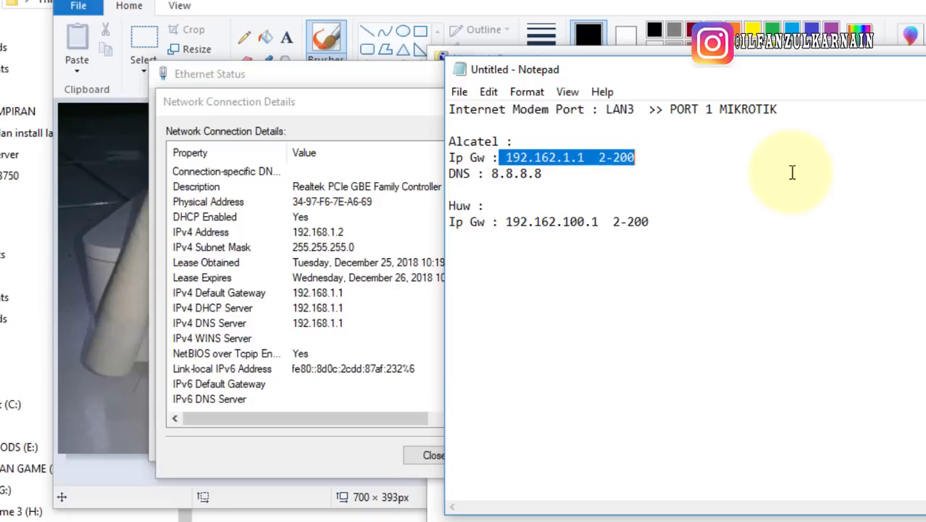
# Close the Network Connection Details and Ethernet Status windows
pyautogui.click(306, 445)
pyautogui.click(422, 455)
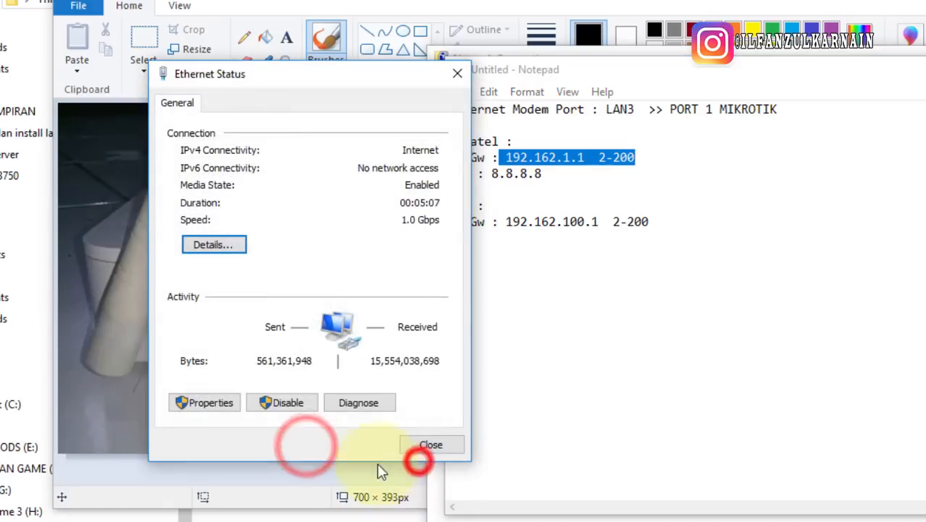
pyautogui.click(434, 445)
# Review the modem notes and cancel Paint's save prompt for Alcatel.png
pyautogui.click(605, 282)
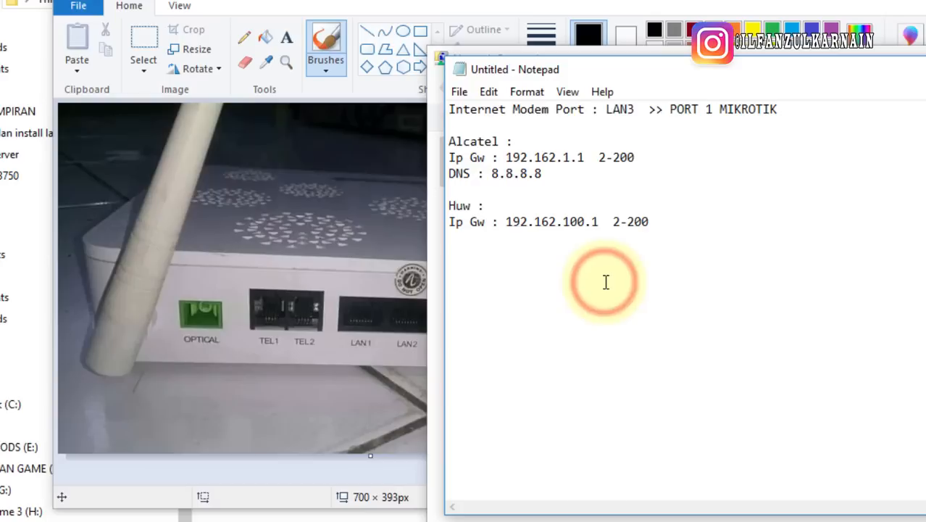
pyautogui.moveTo(736, 253); pyautogui.dragTo(449, 141)
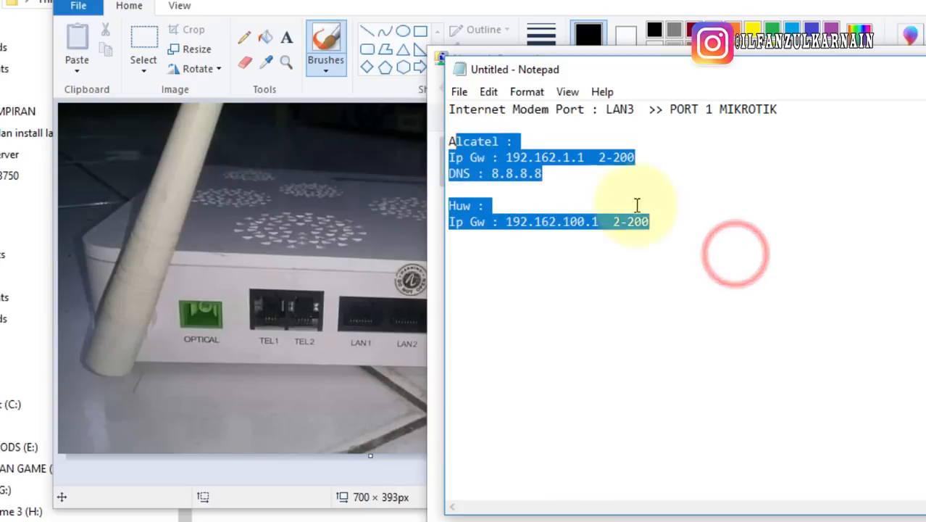
pyautogui.click(699, 255)
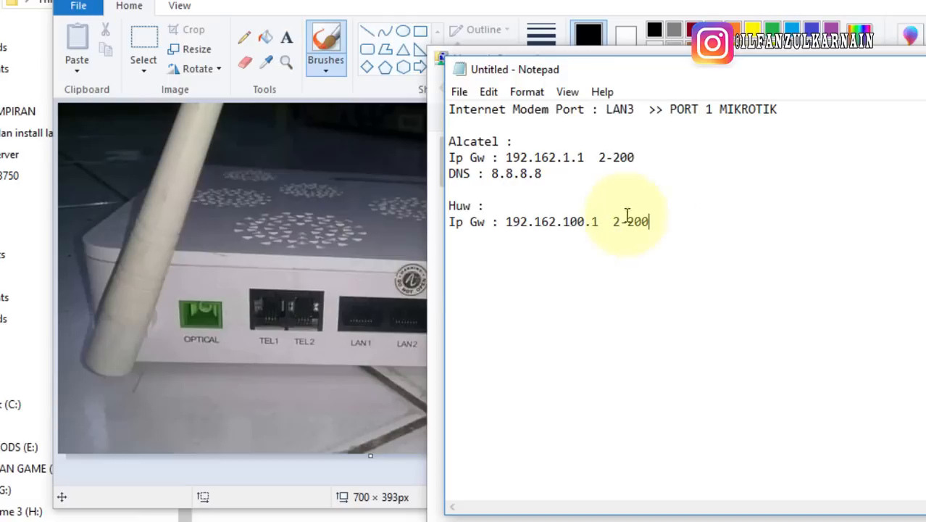
pyautogui.doubleClick(550, 158)
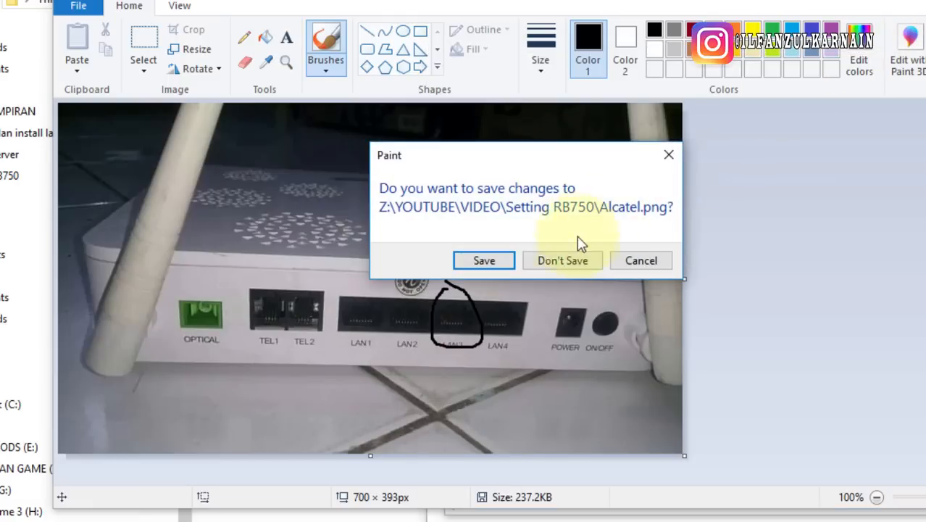
pyautogui.click(666, 262)
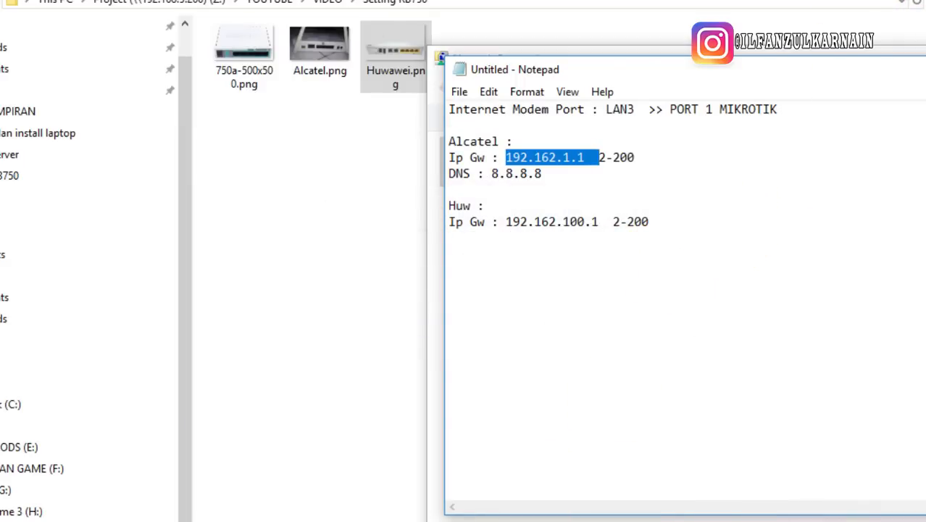
# Open the Ethernet connection details and check IPv4 192.168.1.2, mask 255.255.255.0, gateway 192.168.1.1
pyautogui.click(815, 234)
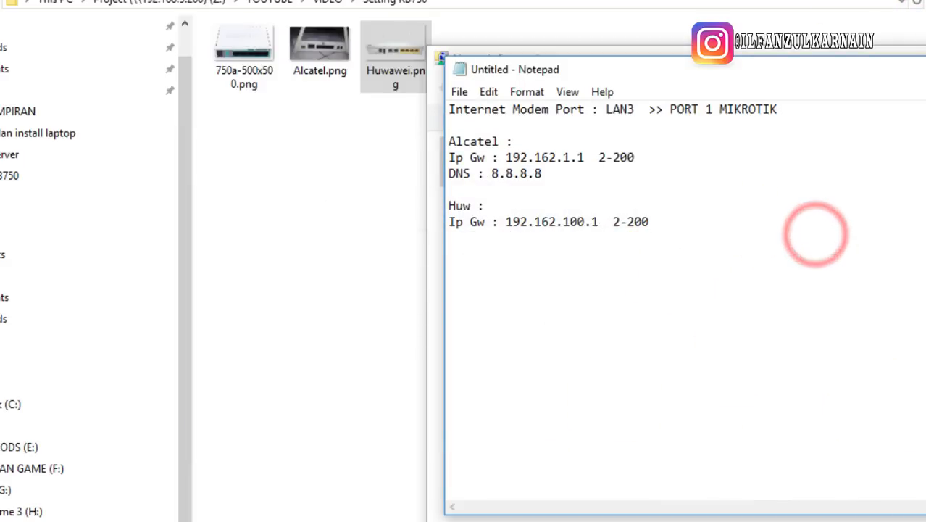
pyautogui.click(565, 521)
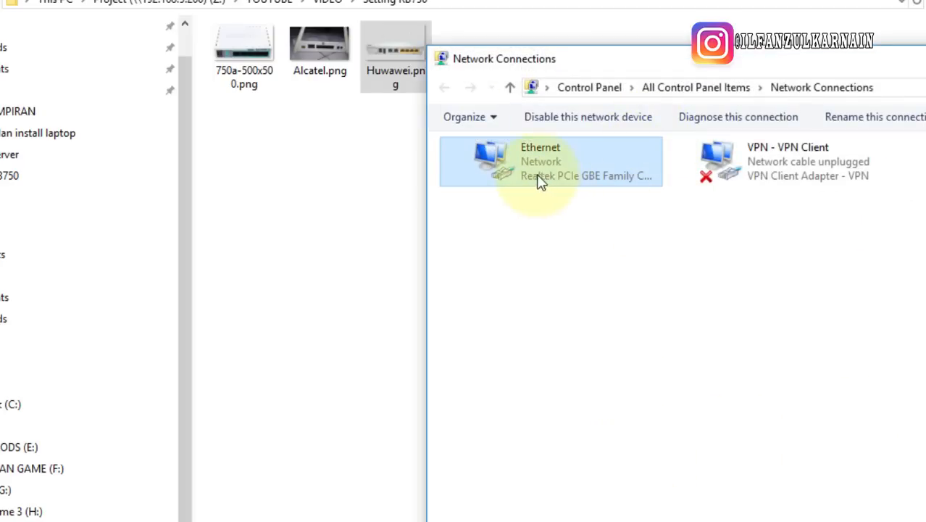
pyautogui.click(523, 168)
pyautogui.click(523, 169)
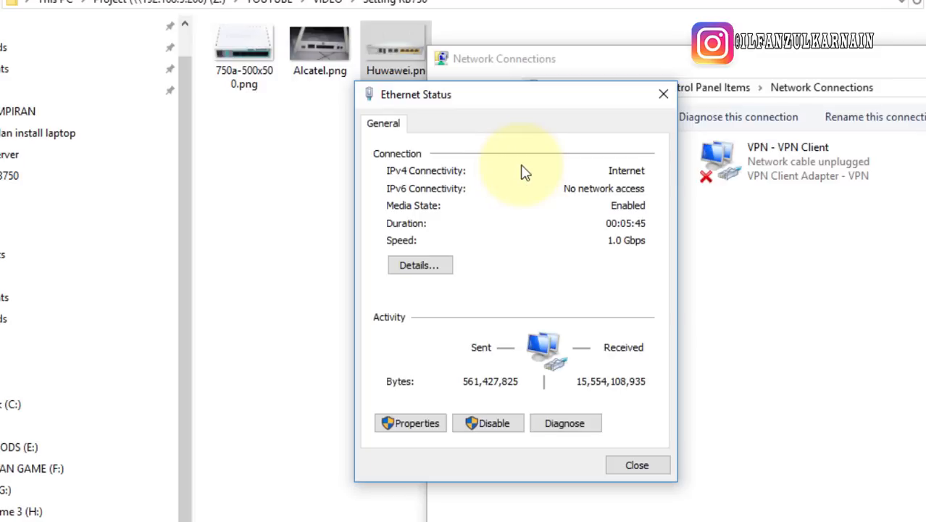
pyautogui.click(450, 268)
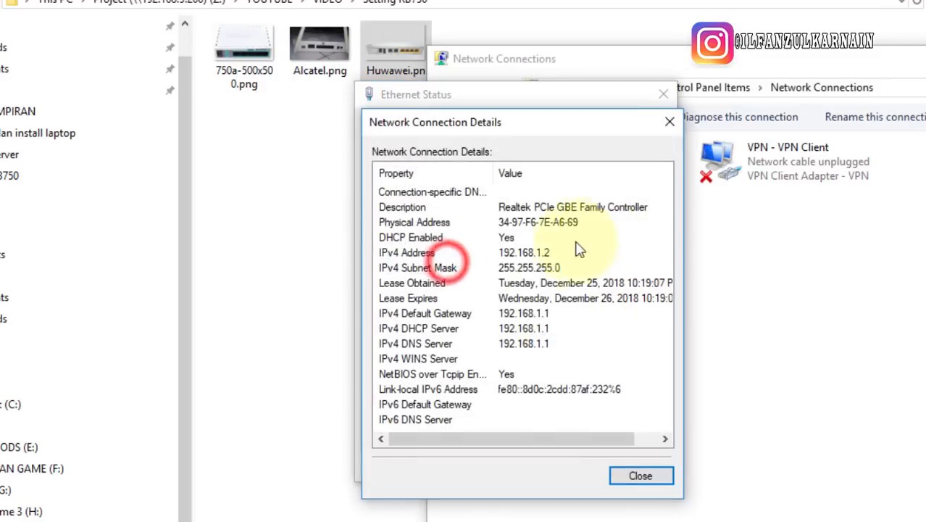
pyautogui.click(515, 253)
pyautogui.click(536, 328)
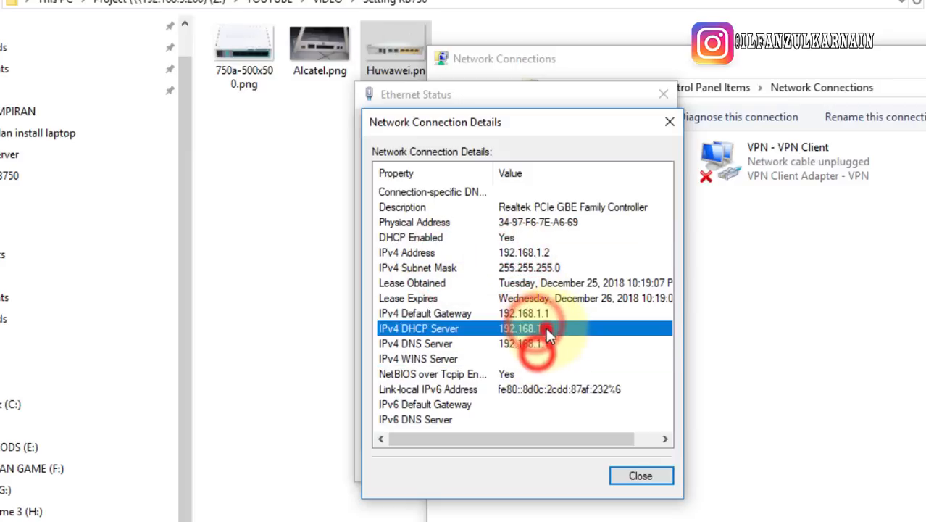
pyautogui.click(543, 254)
pyautogui.click(540, 329)
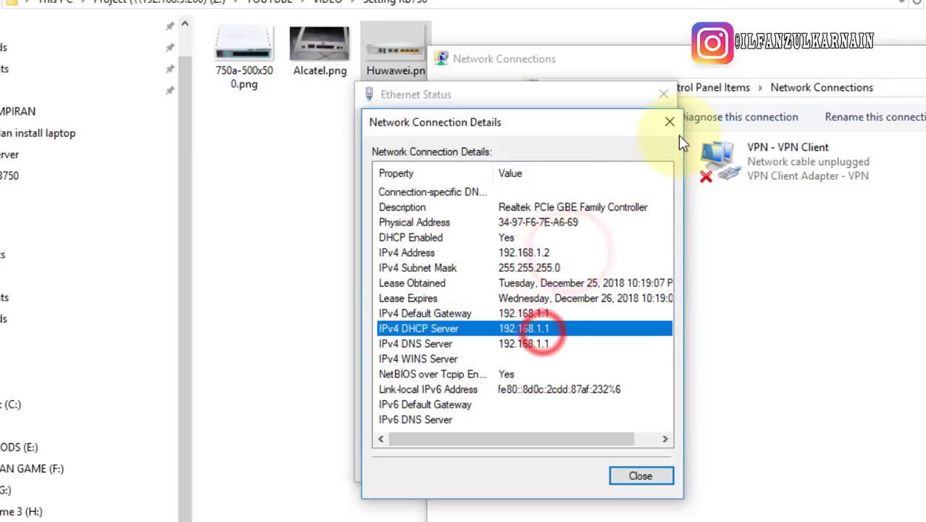
pyautogui.click(420, 268)
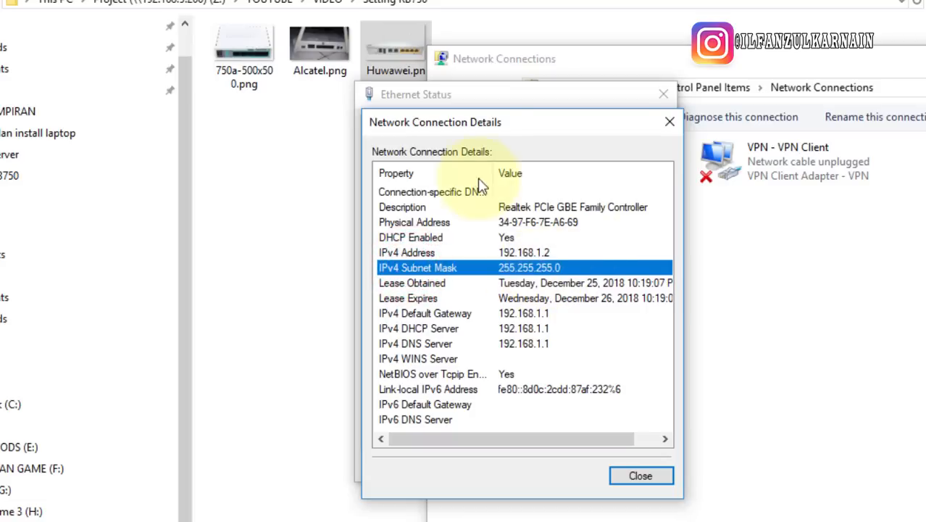
# Move the connection details window left and place the Notepad notes beside it
pyautogui.moveTo(526, 129); pyautogui.dragTo(492, 128)
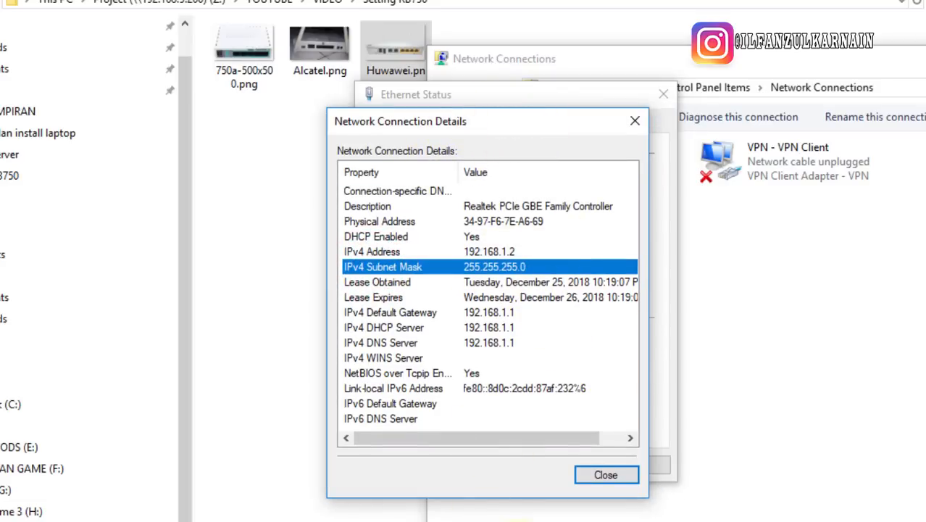
pyautogui.hotkey('alt', 'Tab')
pyautogui.moveTo(529, 64); pyautogui.dragTo(711, 52)
# Add a 'subnet : 255.255.255.0' line below the DNS line in the notes
pyautogui.click(495, 267)
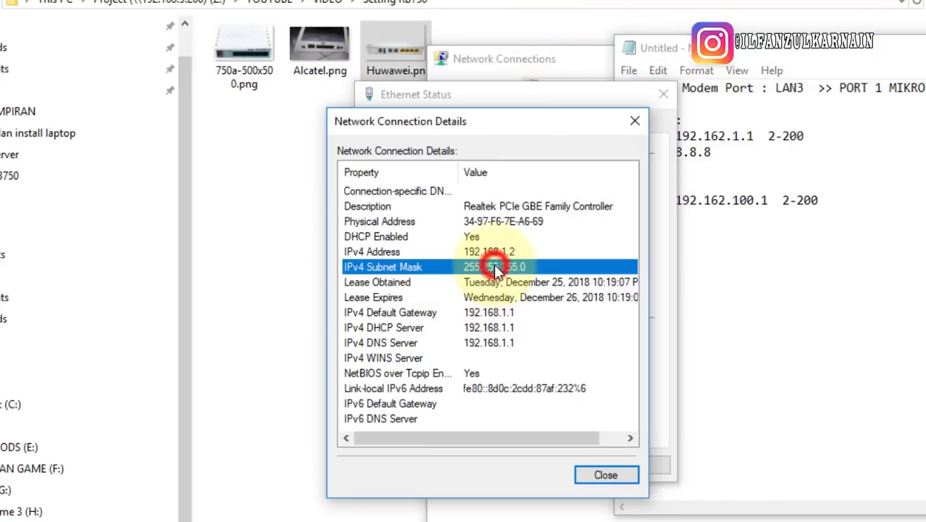
pyautogui.click(825, 175)
pyautogui.click(856, 159)
pyautogui.press('Return')
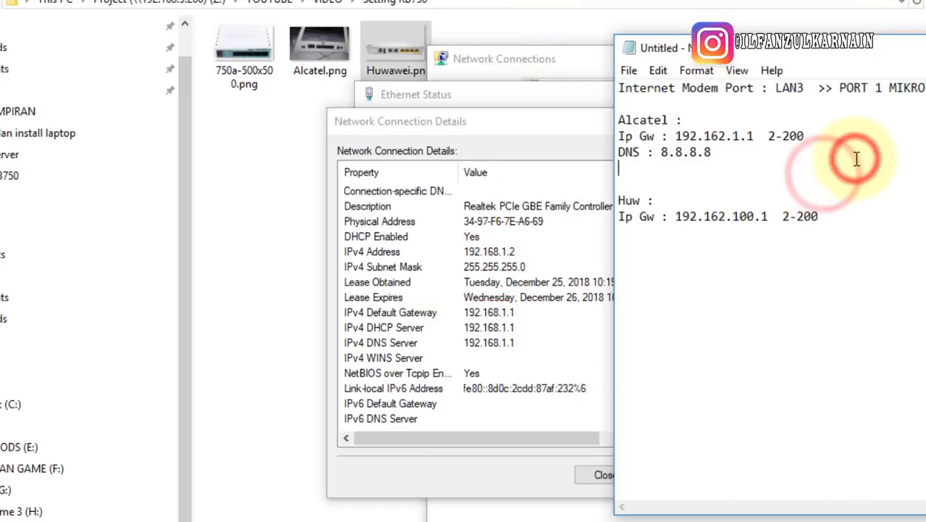
pyautogui.write('s')
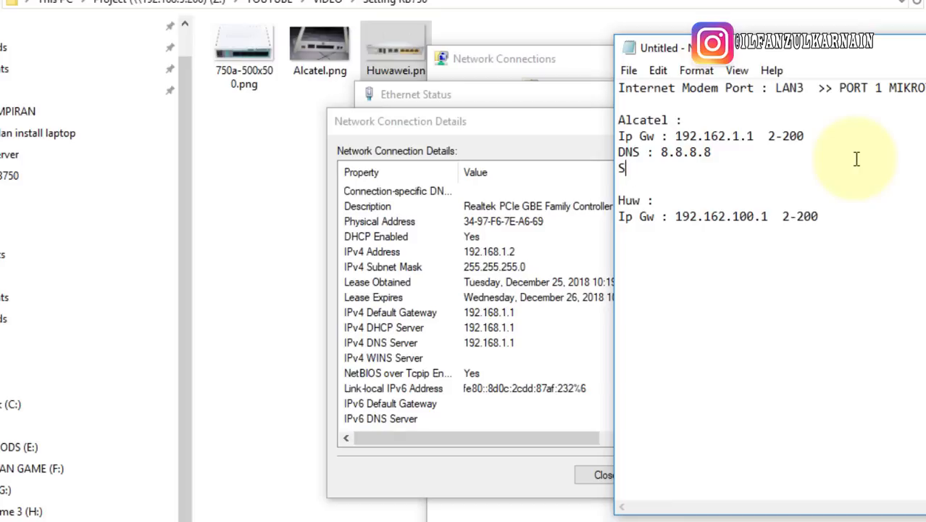
pyautogui.write('ubnet : 255')
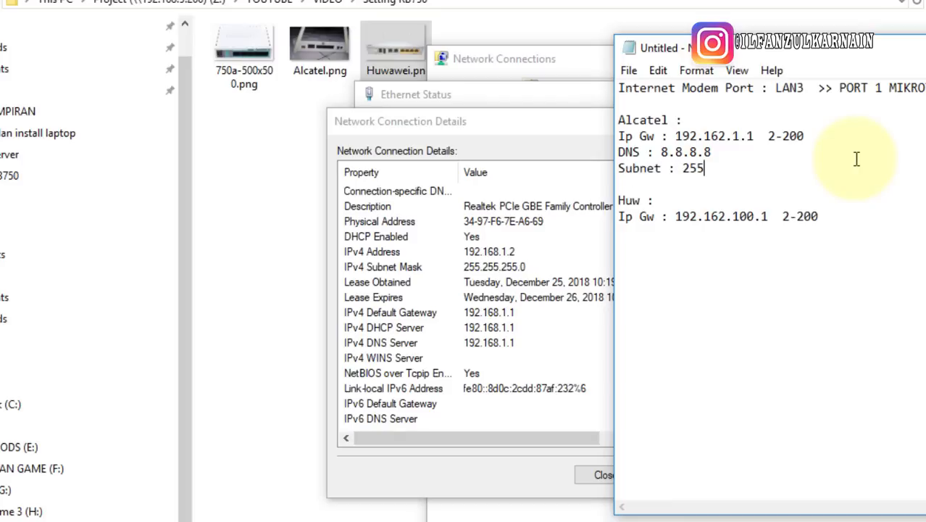
pyautogui.write('.255.255.0')
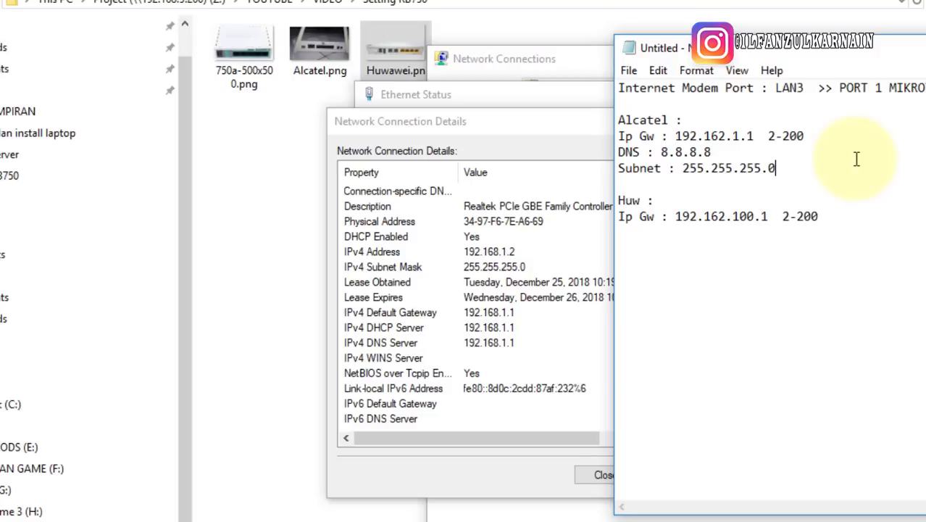
pyautogui.click(516, 266)
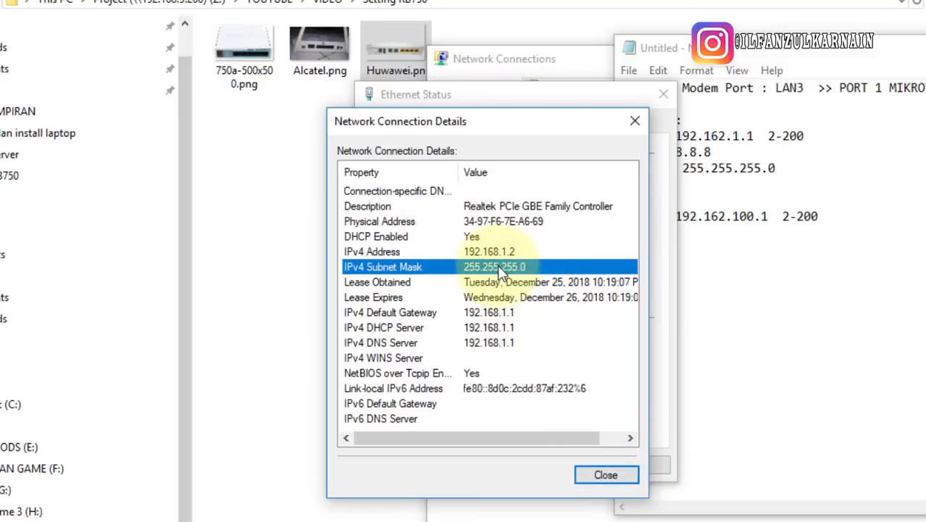
# Close Network Connection Details and Ethernet Status, then highlight the new Subnet line
pyautogui.click(606, 475)
pyautogui.click(641, 470)
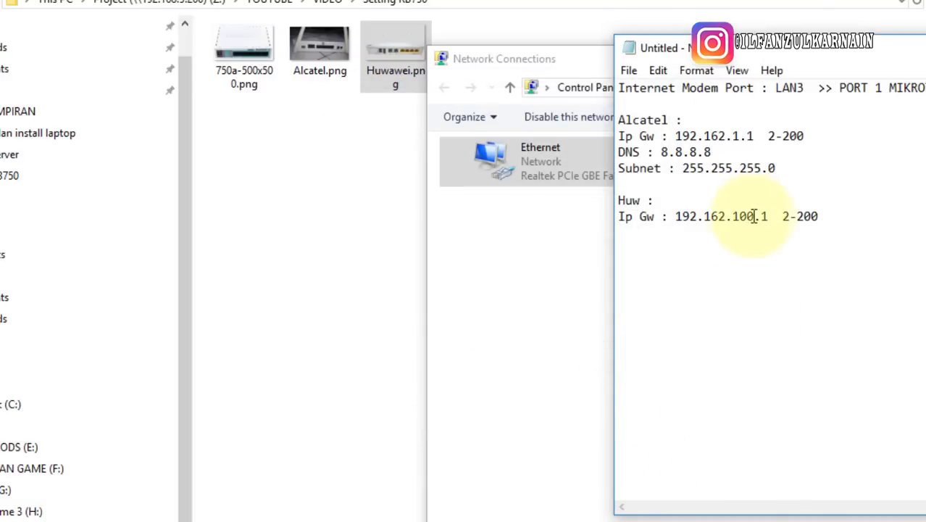
pyautogui.tripleClick(776, 169)
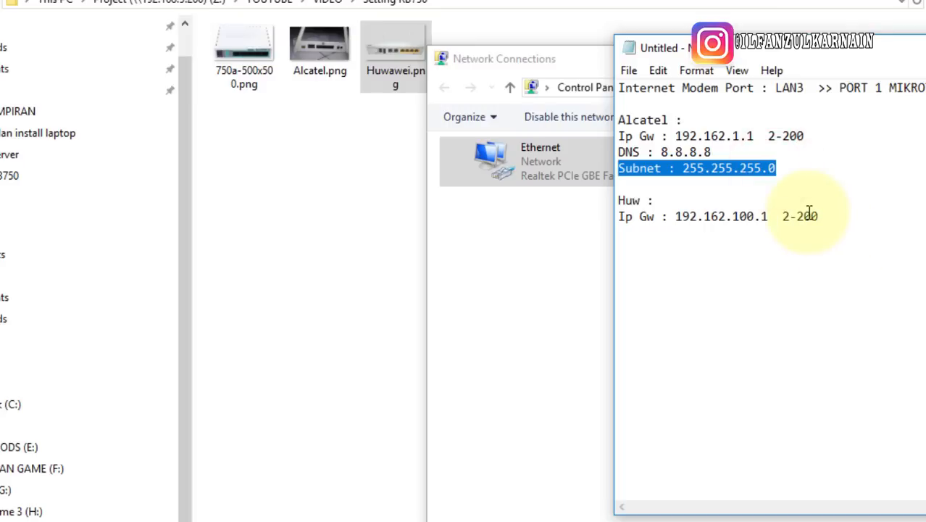
# Hide Network Connections and bring the annotated 750a-500x500.png Paint window to the front
pyautogui.click(541, 248)
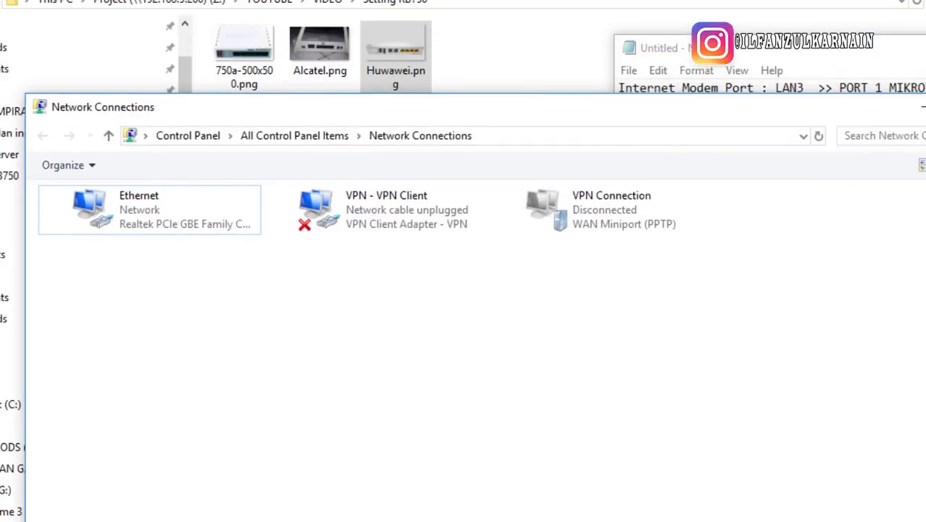
pyautogui.click(917, 109)
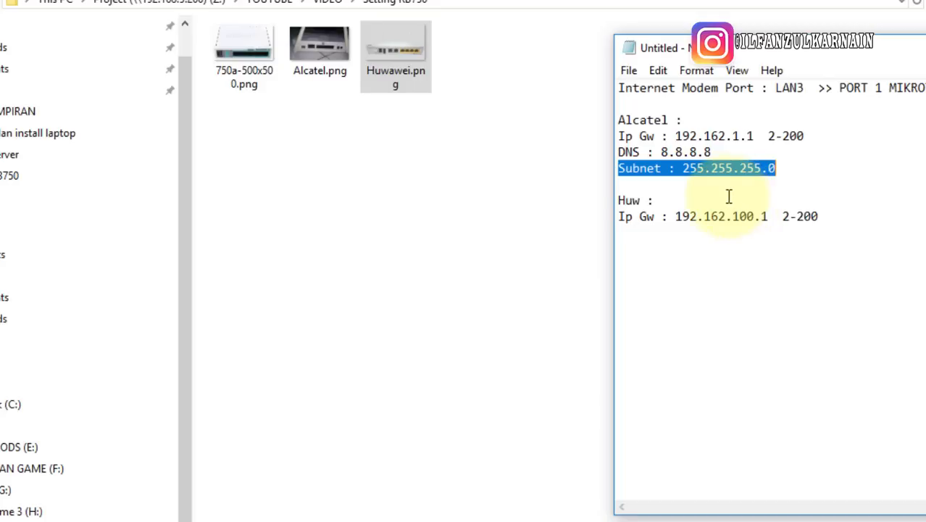
pyautogui.click(453, 521)
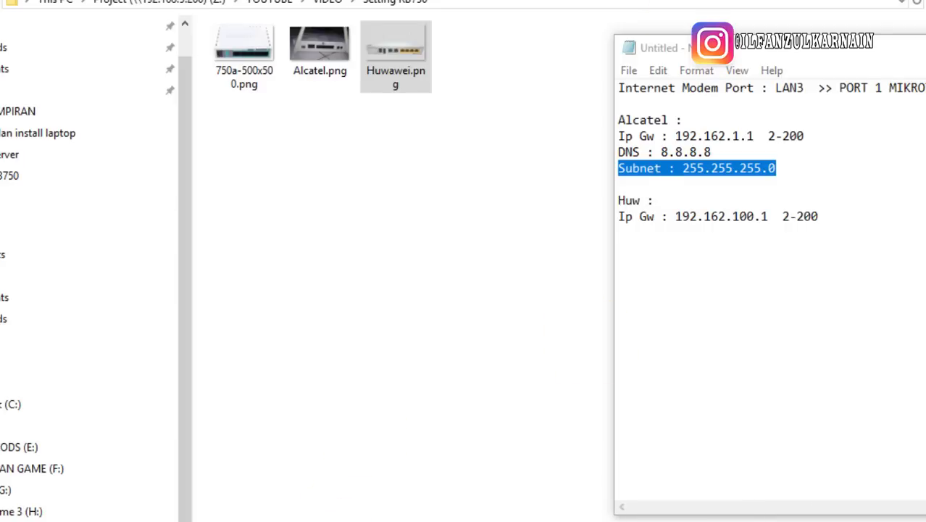
pyautogui.moveTo(925, 27); pyautogui.dragTo(398, 32)
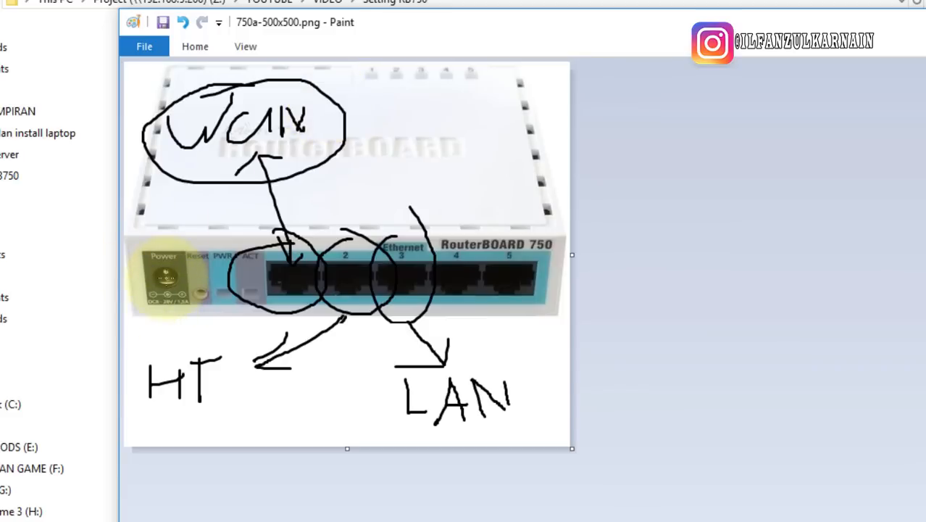
# Draw black pencil loops around the Power port, two top status lights and the top-left label
pyautogui.moveTo(171, 246)
pyautogui.mouseDown()
pyautogui.moveTo(149, 275)
pyautogui.moveTo(174, 240)
pyautogui.mouseUp()
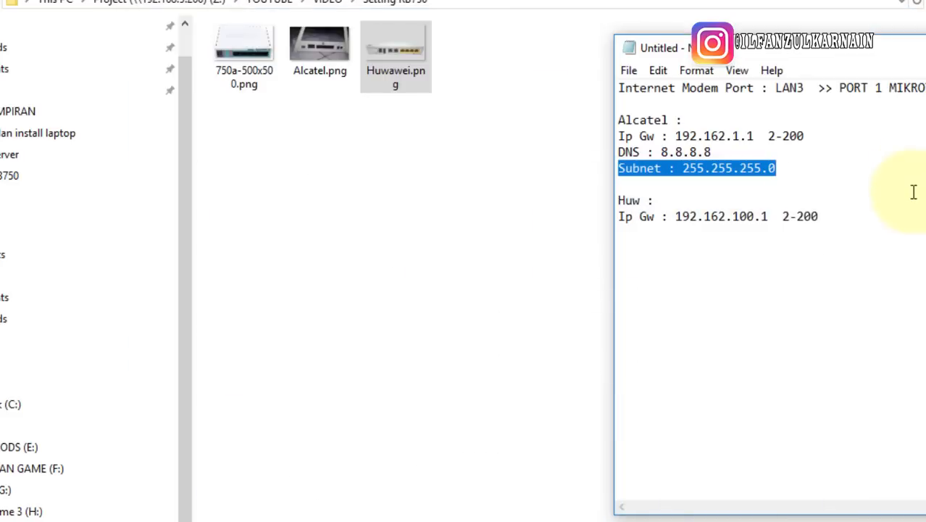
pyautogui.click(911, 192)
pyautogui.click(833, 224)
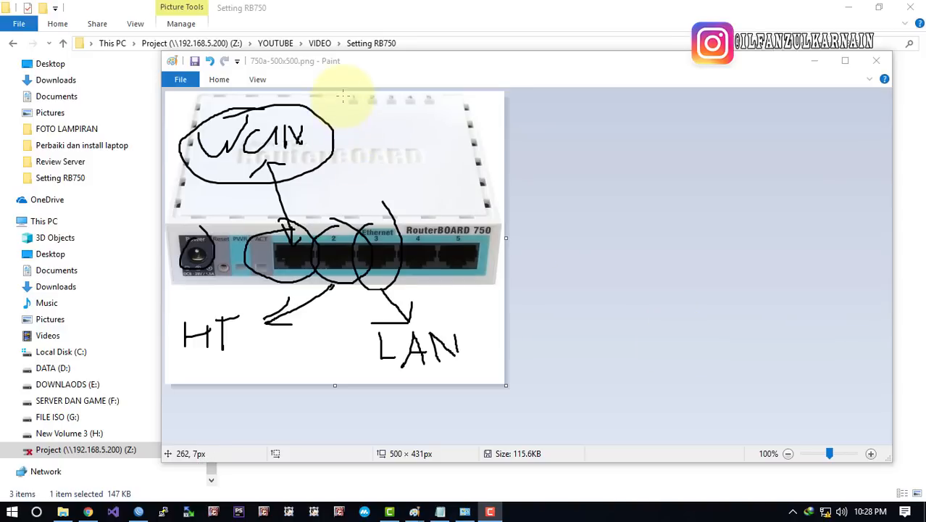
pyautogui.moveTo(342, 94)
pyautogui.mouseDown()
pyautogui.moveTo(354, 116)
pyautogui.moveTo(382, 110)
pyautogui.moveTo(343, 95)
pyautogui.mouseUp()
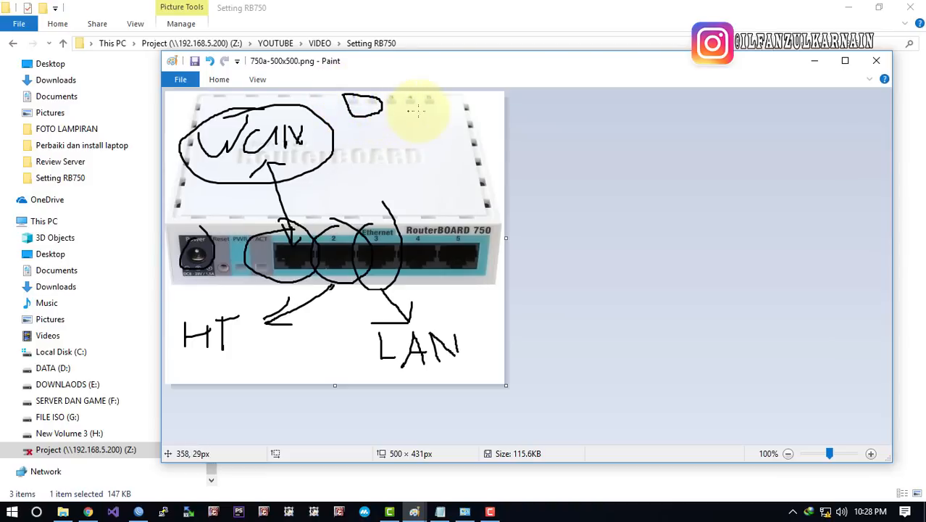
pyautogui.moveTo(432, 97)
pyautogui.mouseDown()
pyautogui.moveTo(424, 92)
pyautogui.moveTo(434, 97)
pyautogui.moveTo(429, 108)
pyautogui.mouseUp()
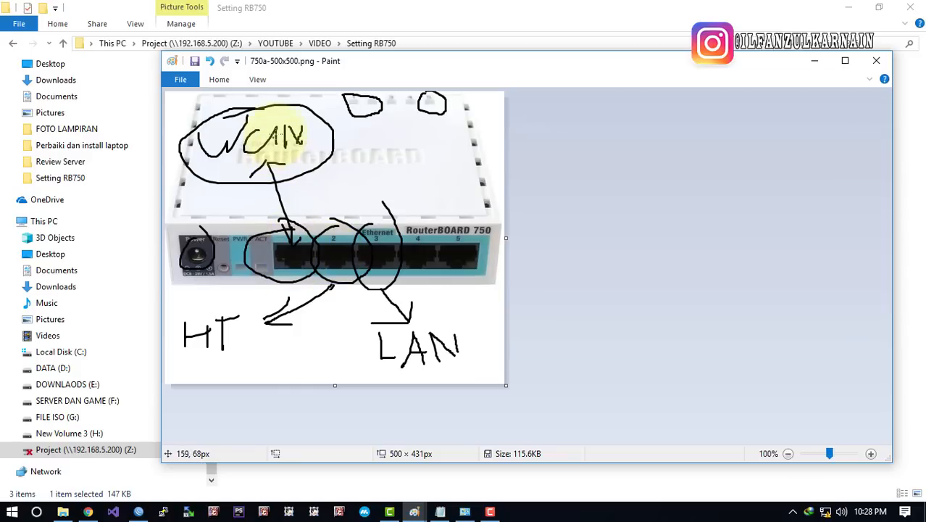
pyautogui.moveTo(259, 114)
pyautogui.mouseDown()
pyautogui.moveTo(290, 190)
pyautogui.moveTo(257, 110)
pyautogui.mouseUp()
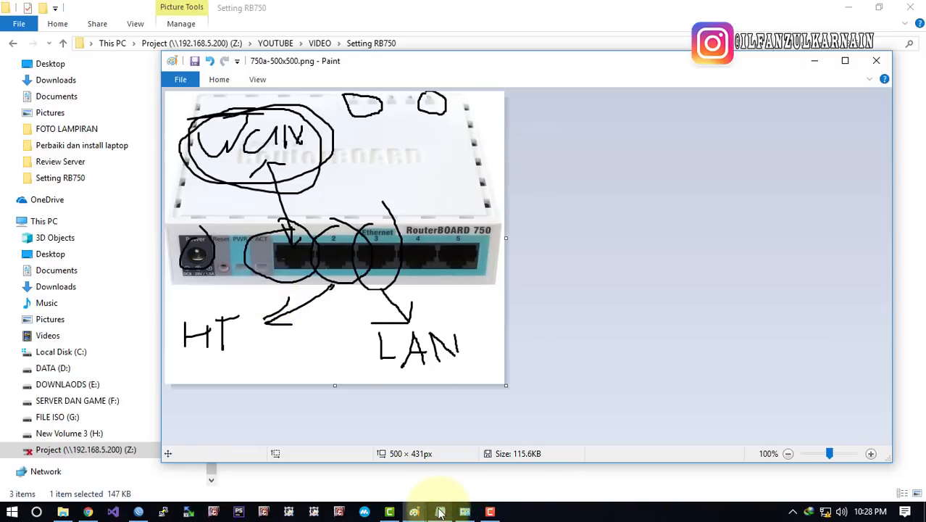
# Highlight the 'PORT 1 MIKROTIK' and 'Internet Modem Port : LAN3' text in Notepad, then return to Paint
pyautogui.click(440, 512)
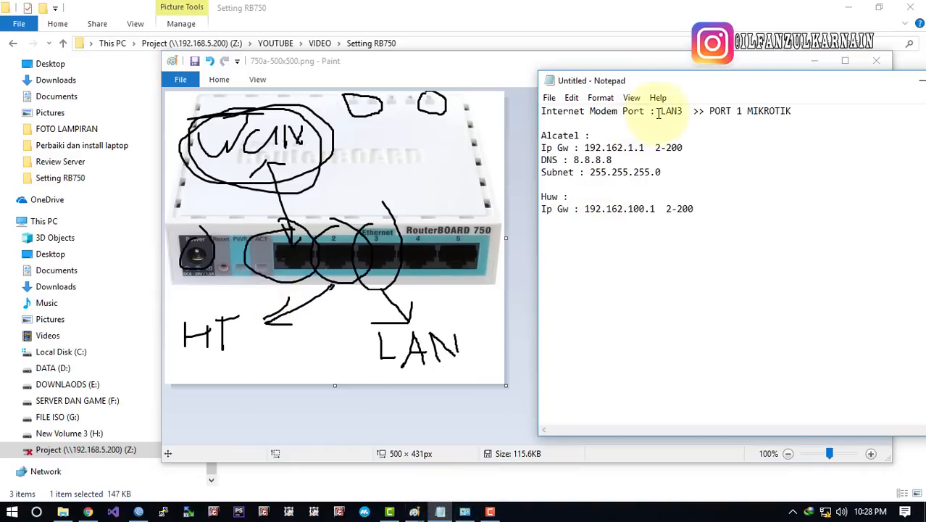
pyautogui.moveTo(710, 111); pyautogui.dragTo(797, 115)
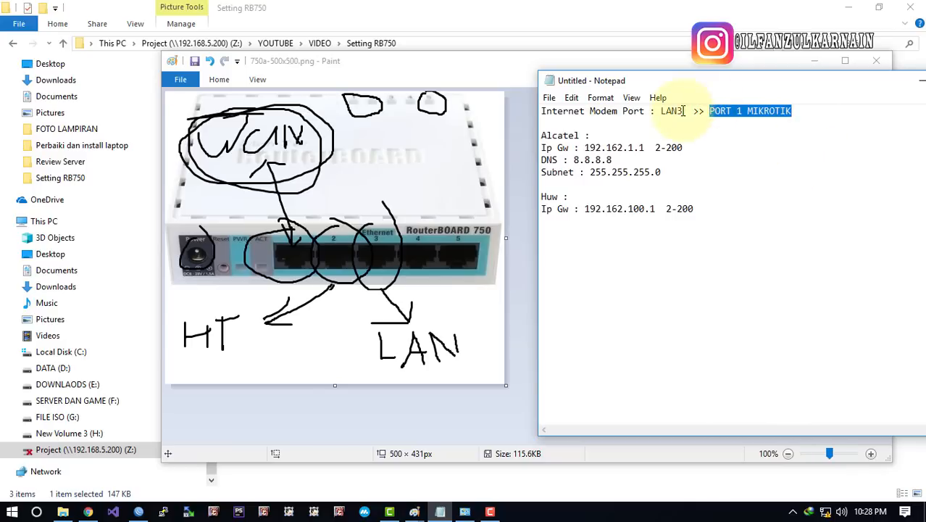
pyautogui.moveTo(688, 111); pyautogui.dragTo(529, 106)
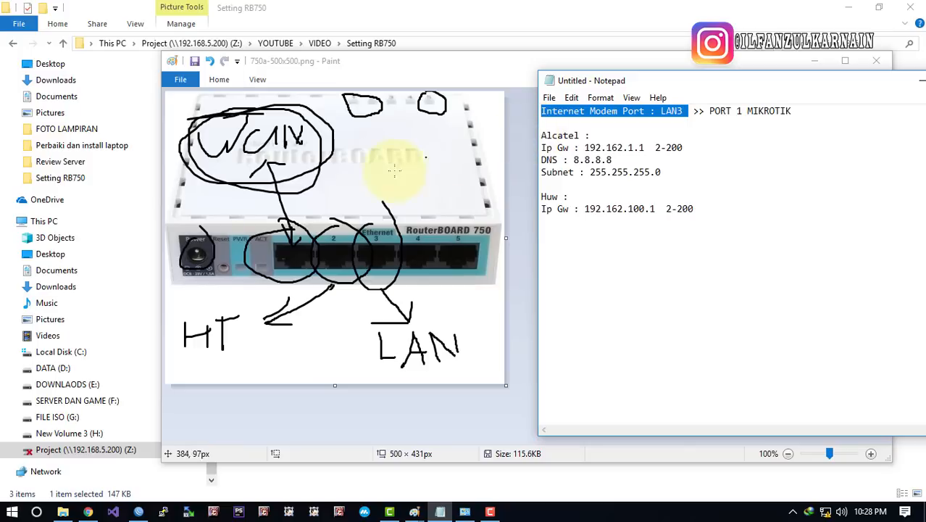
pyautogui.click(284, 265)
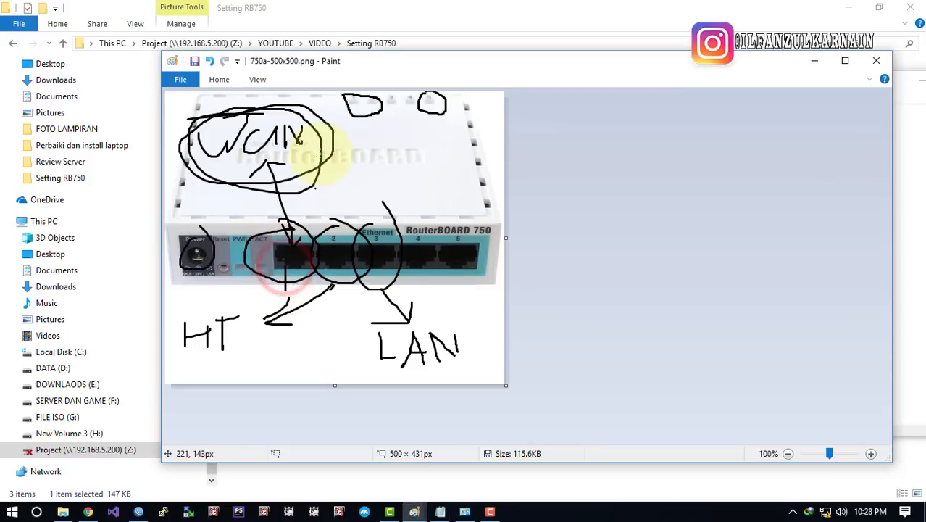
# Switch the brush colour to red and draw small loops around router ports 1 and 2
pyautogui.click(219, 79)
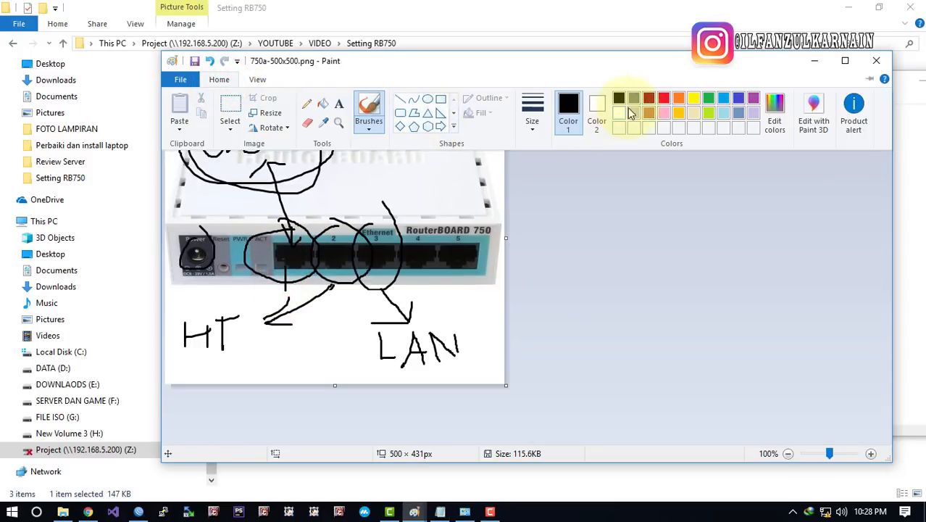
pyautogui.click(665, 97)
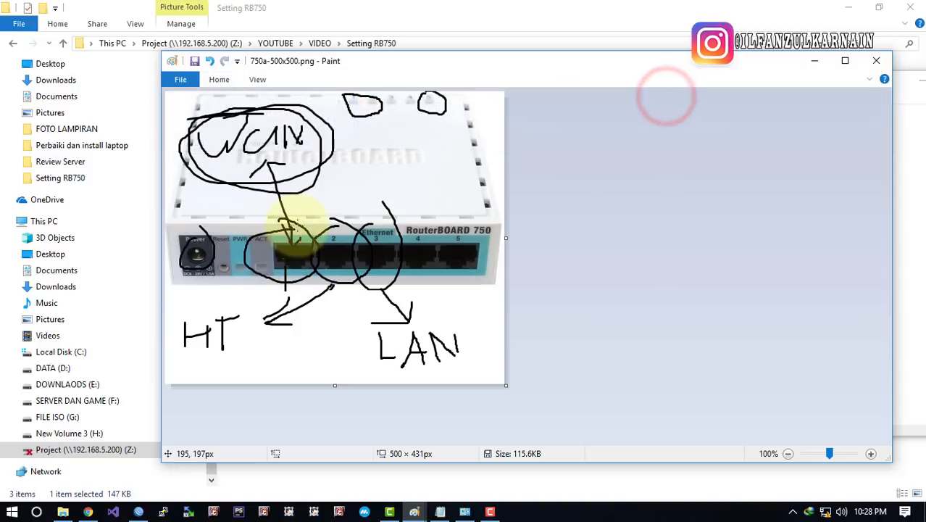
pyautogui.moveTo(295, 218)
pyautogui.mouseDown()
pyautogui.moveTo(268, 284)
pyautogui.moveTo(309, 238)
pyautogui.moveTo(293, 229)
pyautogui.mouseUp()
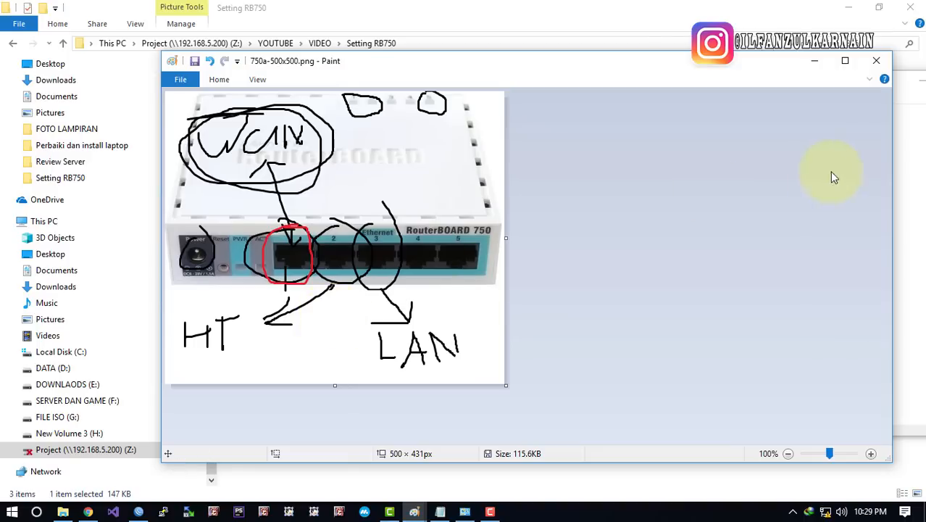
pyautogui.hotkey('alt', 'Tab')
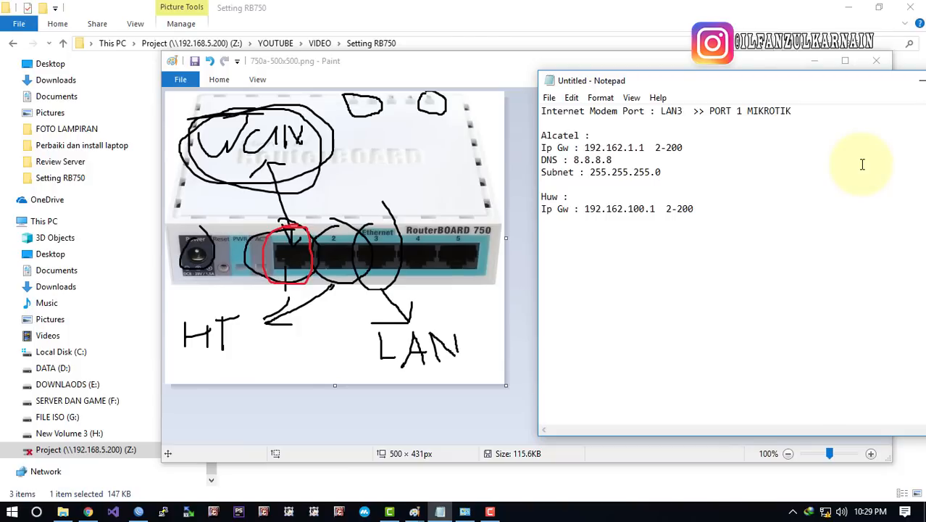
pyautogui.moveTo(437, 203)
pyautogui.mouseDown()
pyautogui.moveTo(297, 217)
pyautogui.moveTo(443, 308)
pyautogui.moveTo(430, 192)
pyautogui.moveTo(341, 193)
pyautogui.mouseUp()
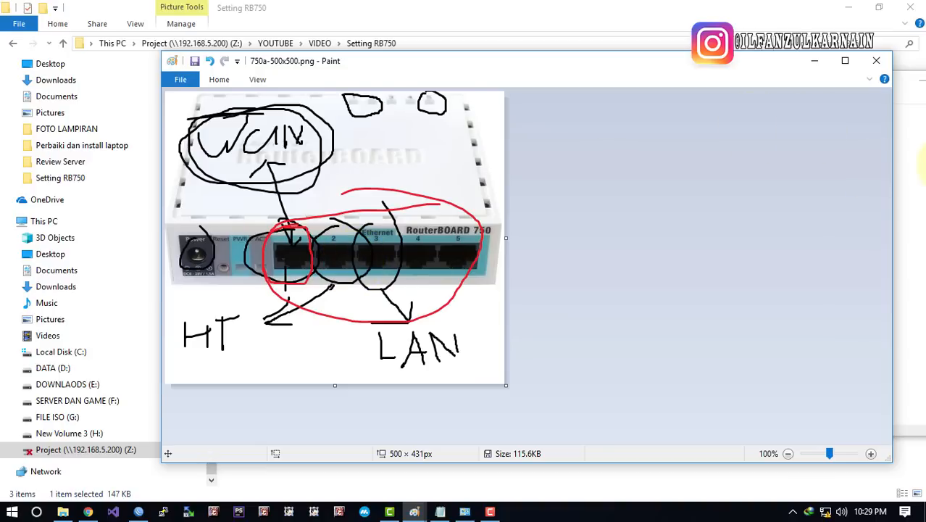
pyautogui.click(919, 162)
pyautogui.click(288, 258)
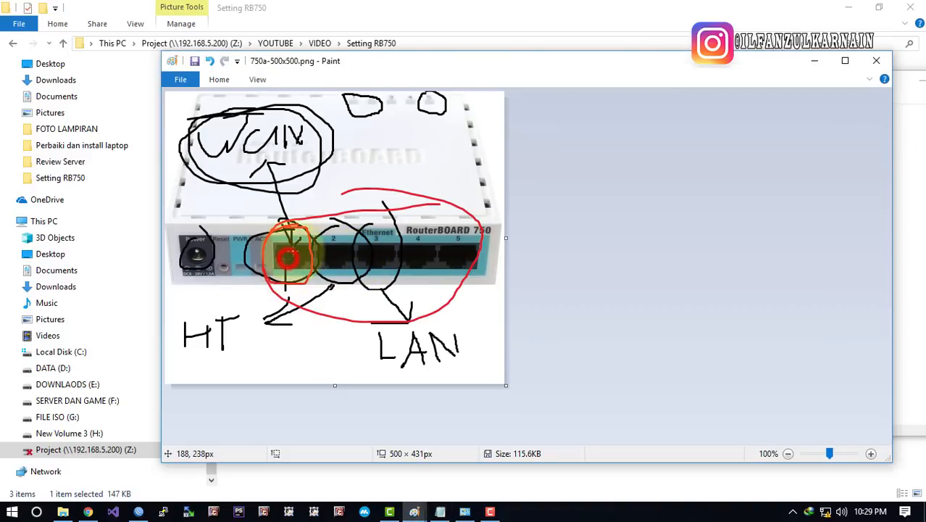
pyautogui.moveTo(295, 242)
pyautogui.mouseDown()
pyautogui.moveTo(281, 248)
pyautogui.moveTo(335, 246)
pyautogui.mouseUp()
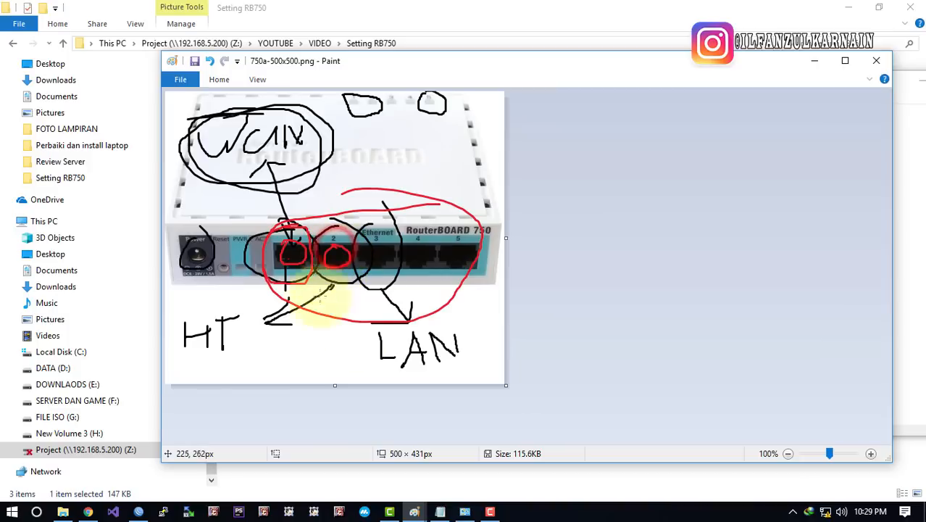
pyautogui.rightClick(830, 512)
# Open the Ethernet details and check autoconfiguration address 169.254.2.50 with mask 255.255.0.0
pyautogui.click(826, 493)
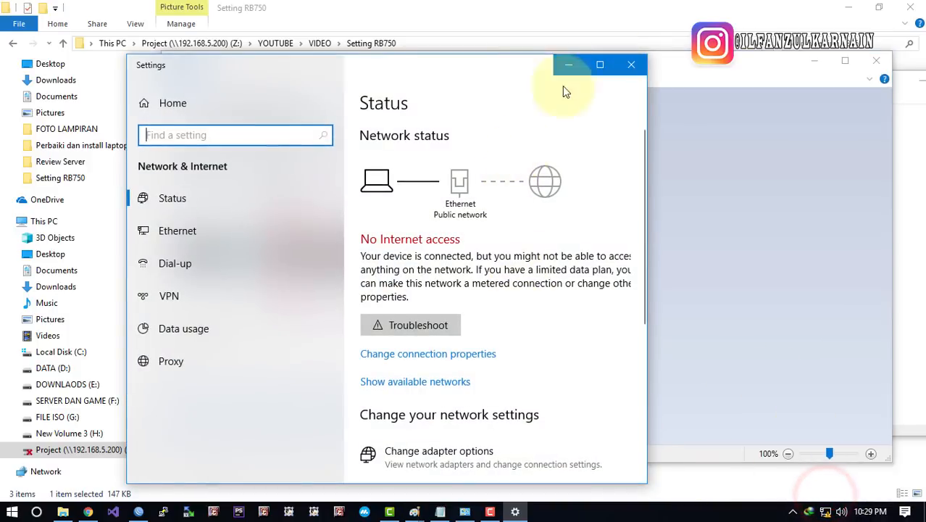
pyautogui.click(631, 65)
pyautogui.click(466, 511)
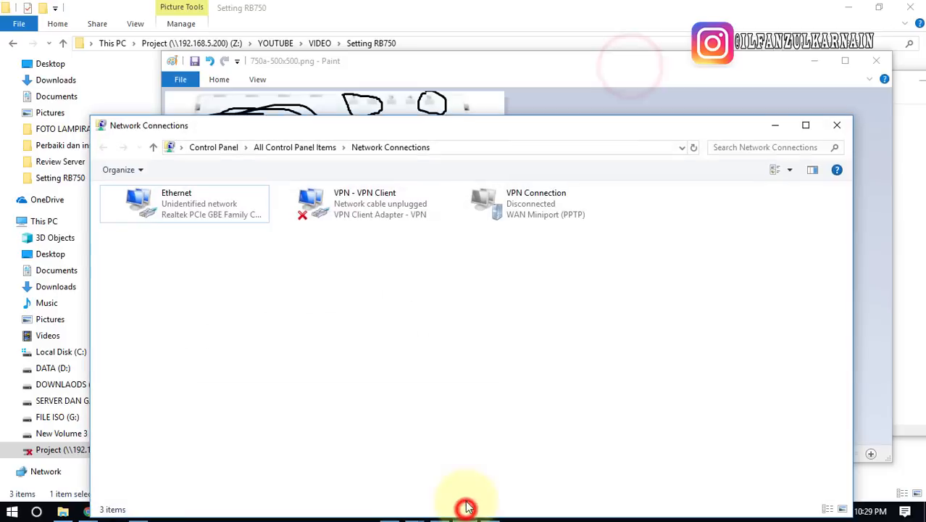
pyautogui.doubleClick(174, 203)
pyautogui.click(377, 247)
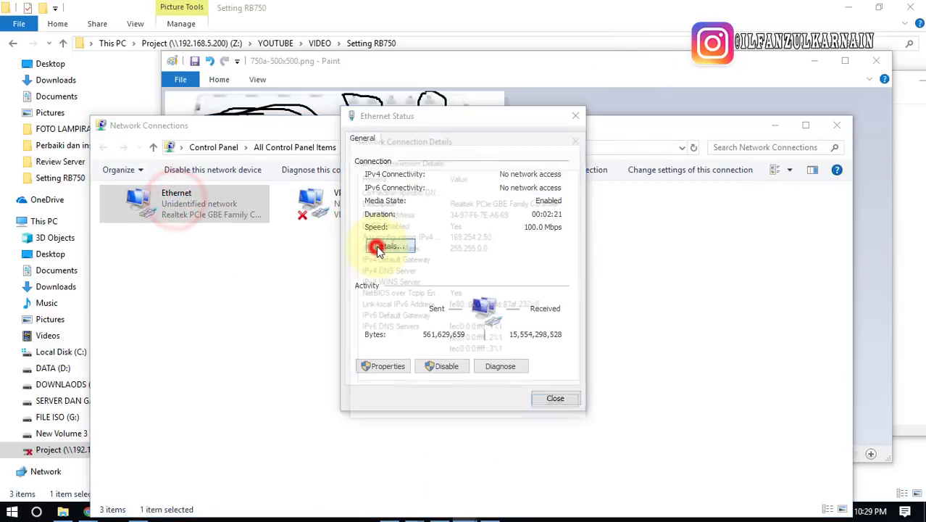
pyautogui.click(470, 237)
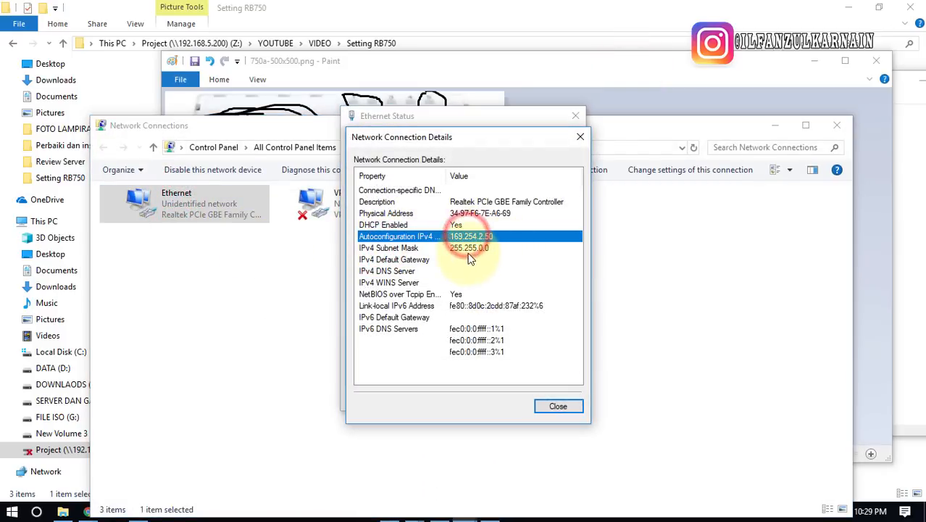
pyautogui.click(486, 248)
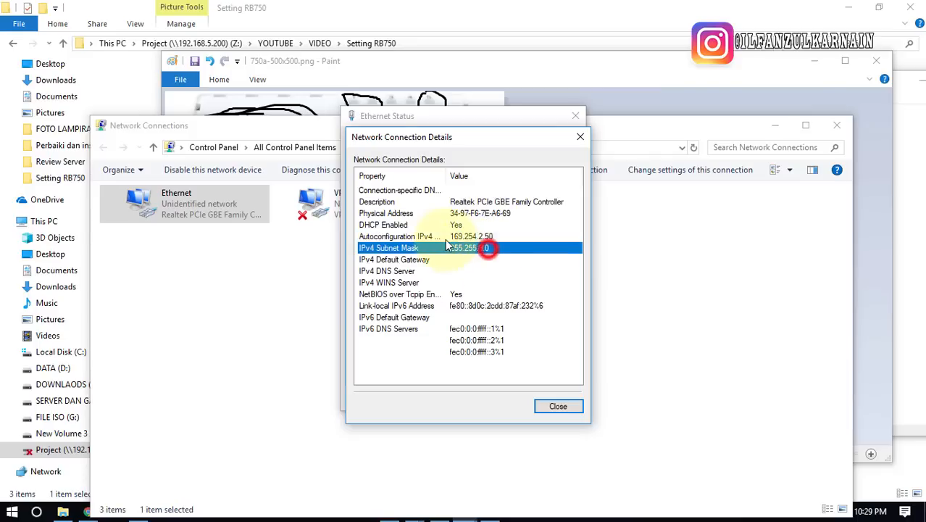
pyautogui.click(435, 237)
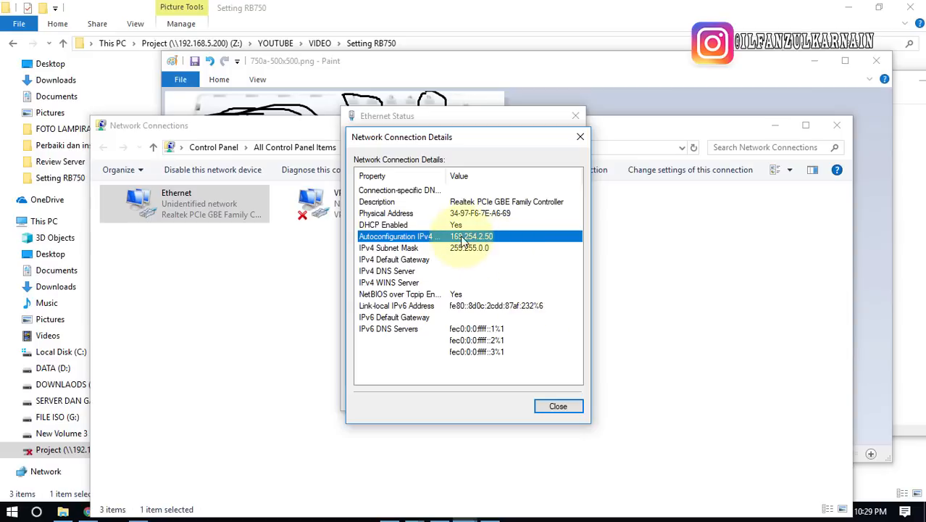
# Close the connection details and Ethernet status dialogs, and hide Network Connections
pyautogui.click(558, 406)
pyautogui.click(551, 403)
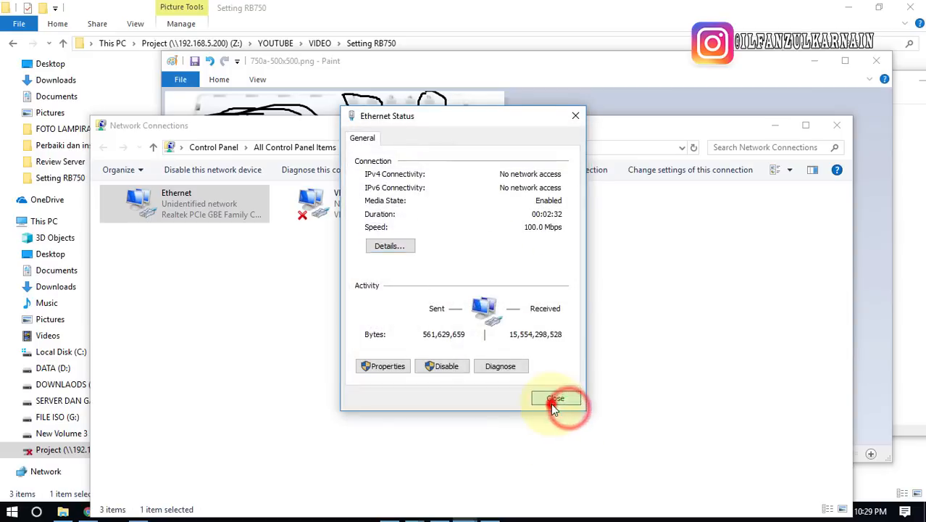
pyautogui.click(775, 127)
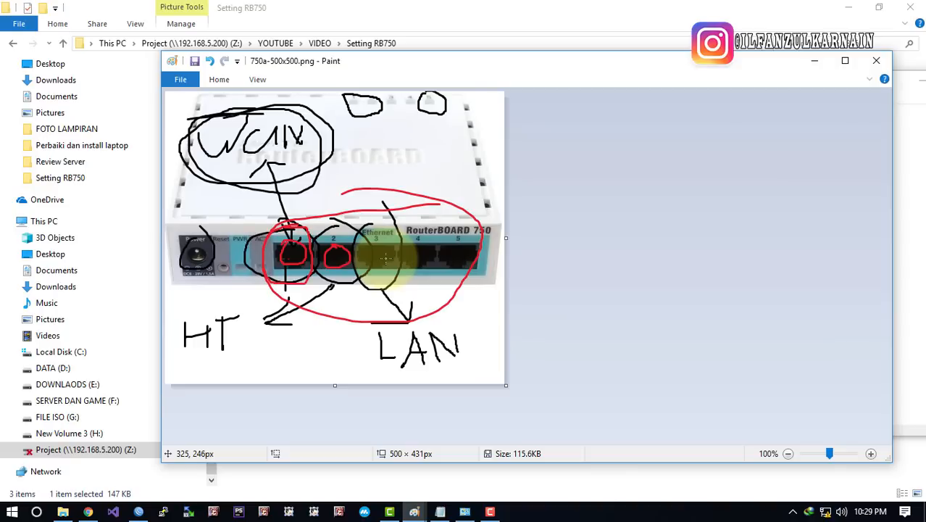
# Launch WinBox and move its window to the left side of the screen
pyautogui.click(138, 511)
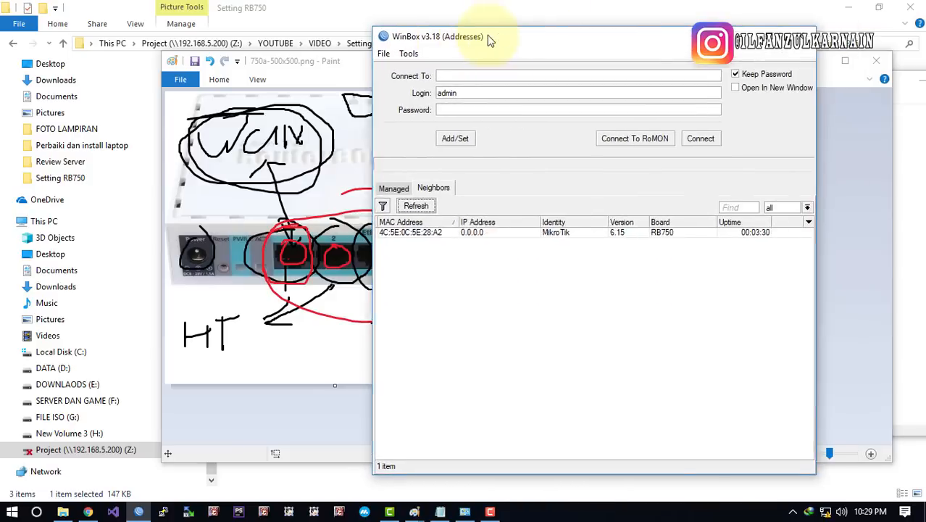
pyautogui.moveTo(487, 34); pyautogui.dragTo(248, 36)
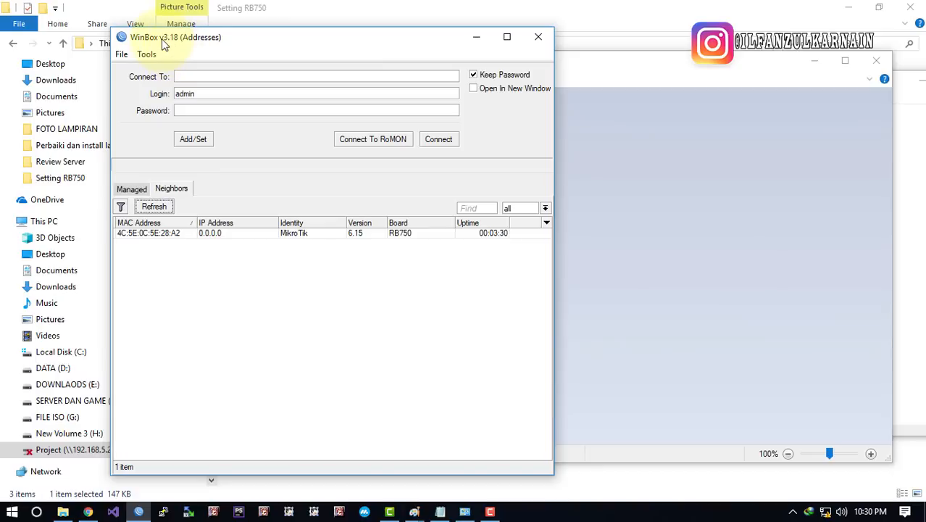
pyautogui.click(832, 514)
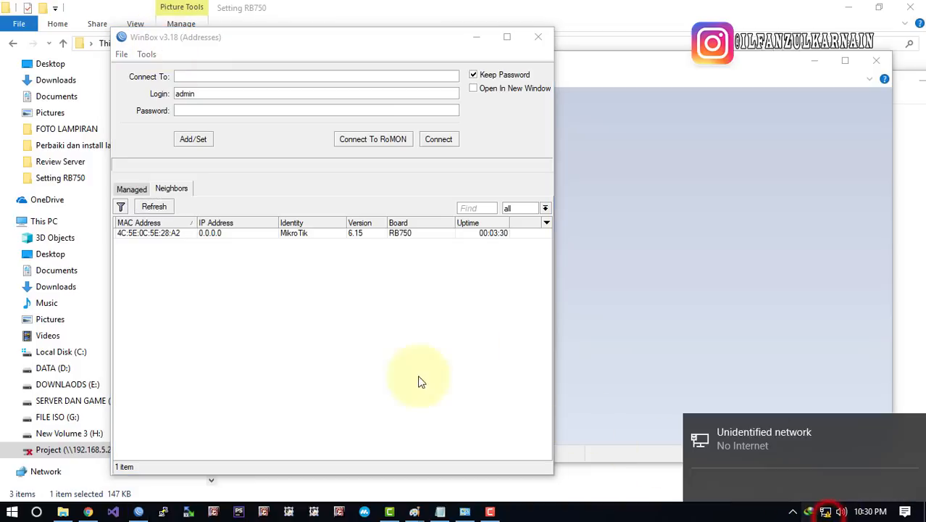
pyautogui.click(352, 400)
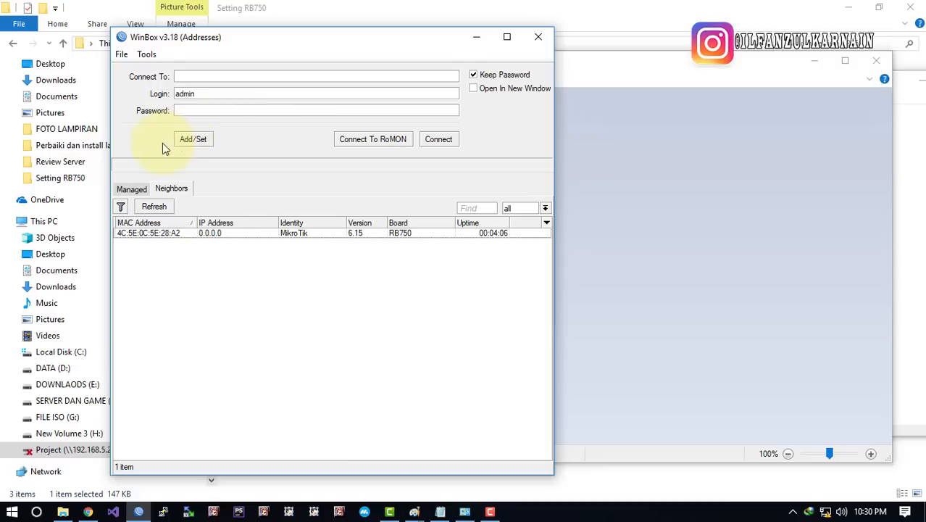
# Switch between the saved routers and discovered neighbours lists, then refresh the neighbours
pyautogui.click(128, 188)
pyautogui.click(163, 188)
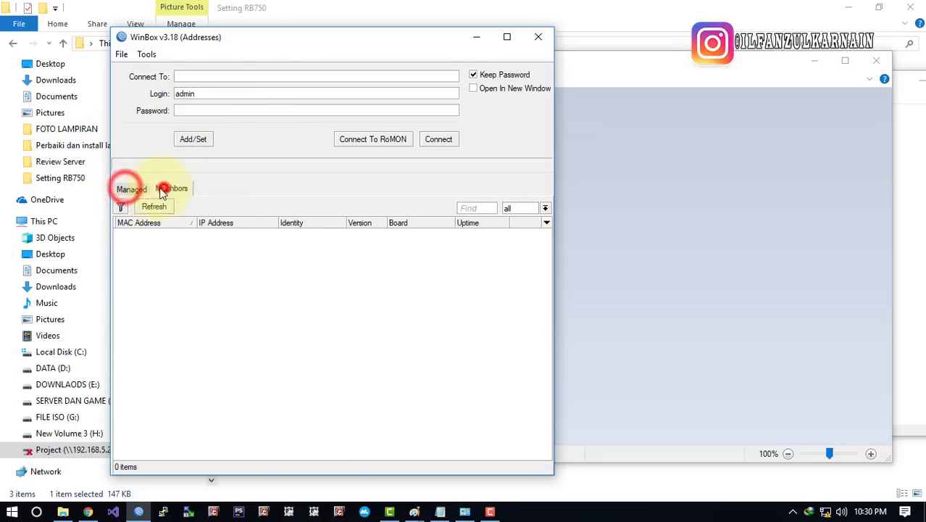
pyautogui.click(138, 189)
pyautogui.click(172, 188)
pyautogui.click(136, 189)
pyautogui.click(167, 189)
pyautogui.click(128, 192)
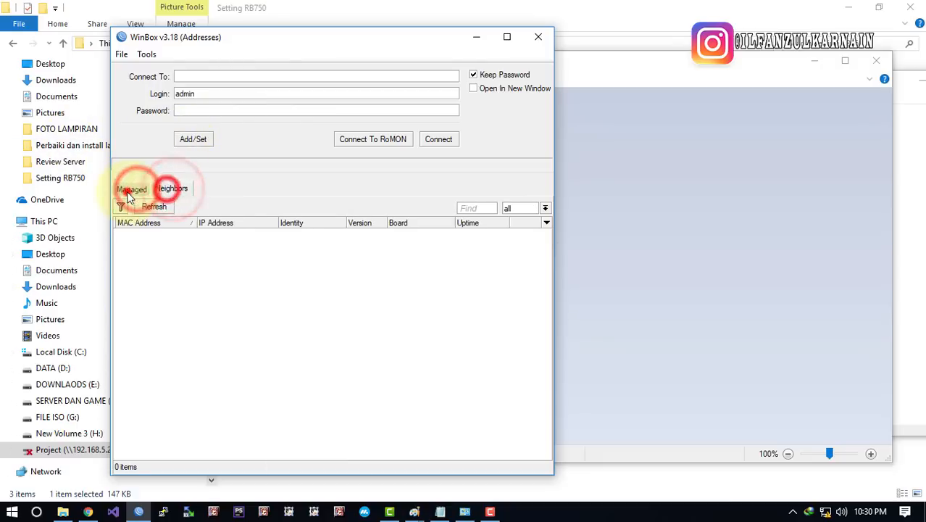
pyautogui.click(129, 190)
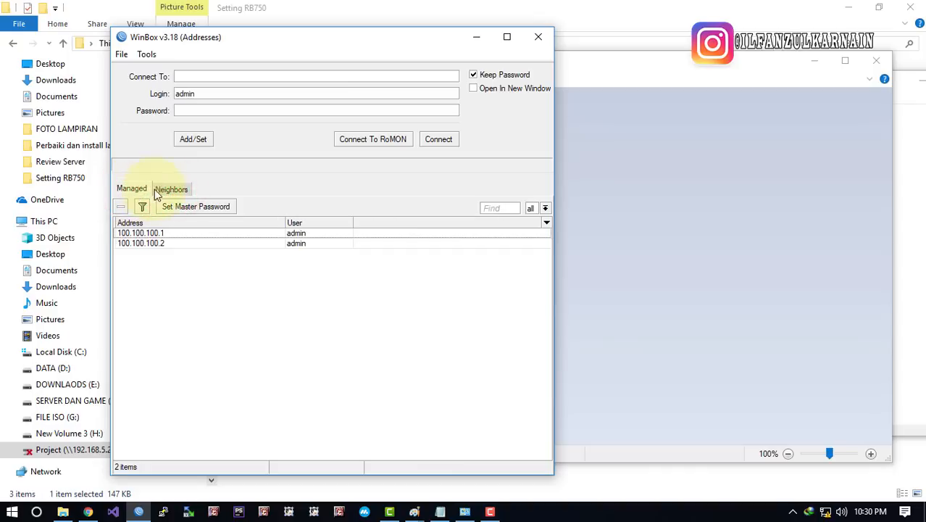
pyautogui.click(157, 190)
pyautogui.click(139, 190)
pyautogui.click(159, 189)
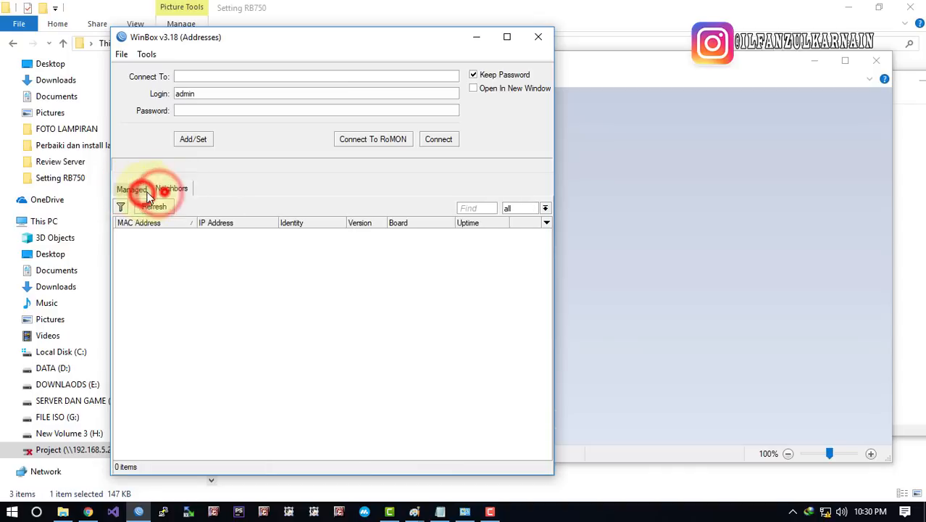
pyautogui.click(138, 190)
pyautogui.click(168, 190)
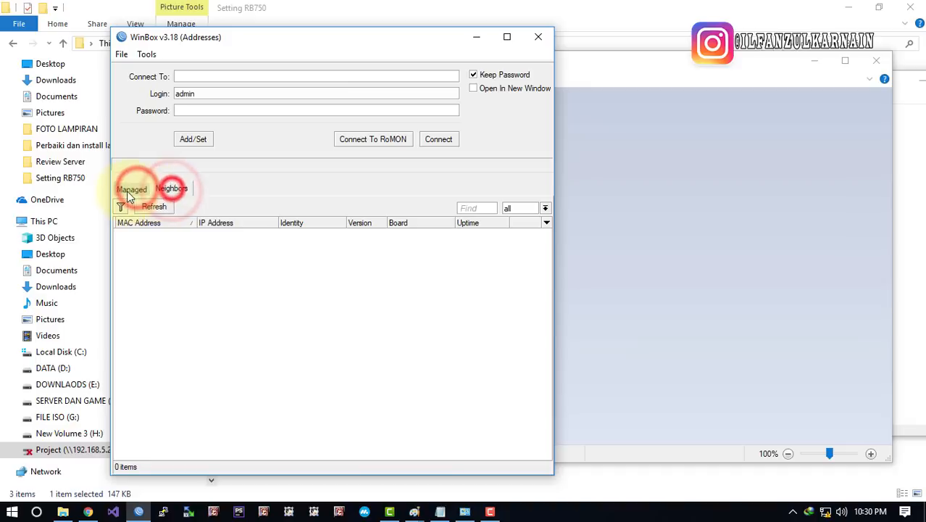
pyautogui.click(171, 190)
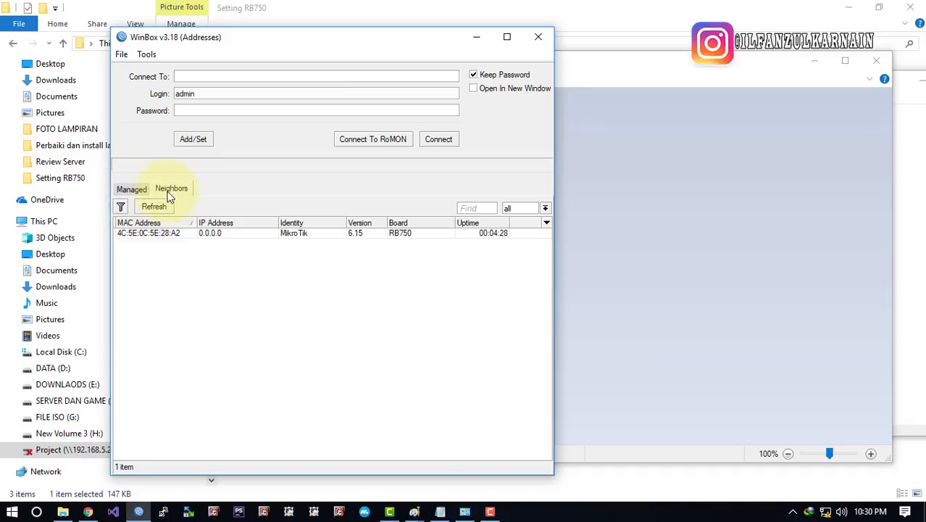
# Fill the Connect To field with the MikroTik RB750 neighbour's MAC address
pyautogui.click(165, 233)
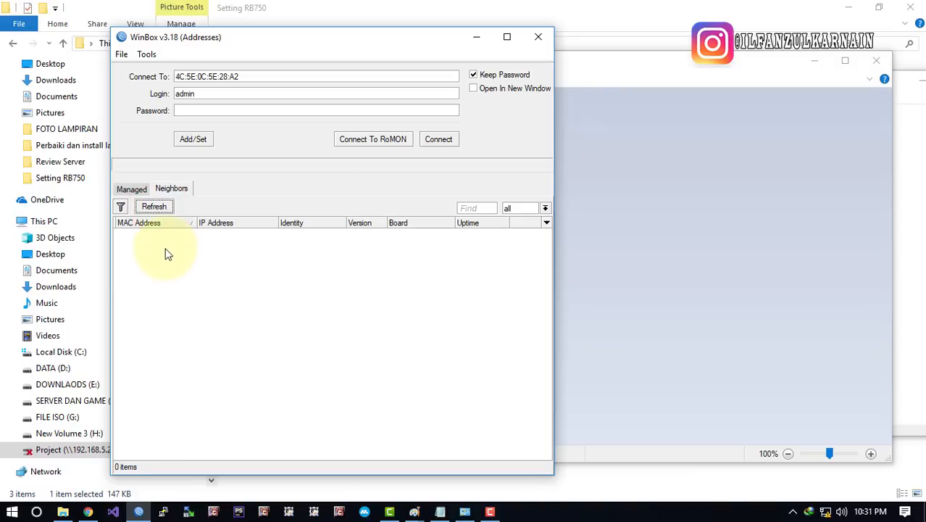
pyautogui.click(174, 236)
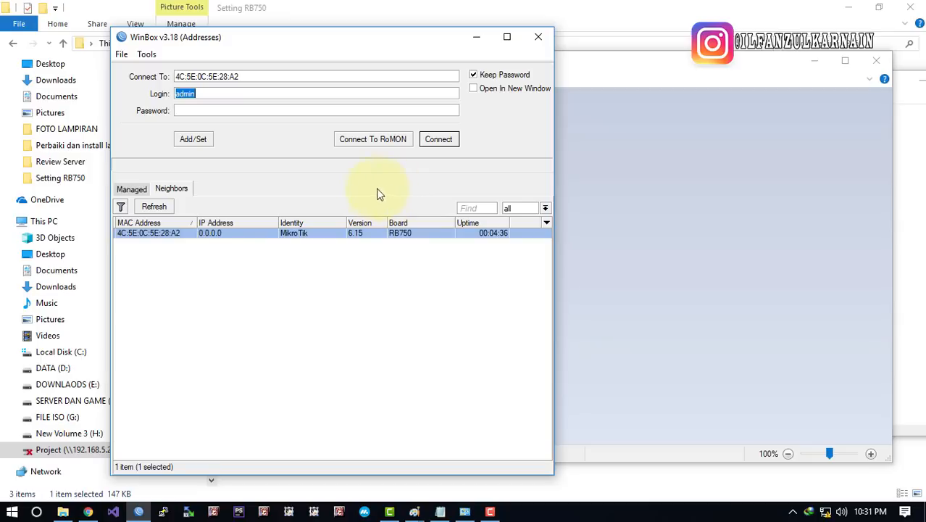
pyautogui.moveTo(261, 79); pyautogui.dragTo(208, 79)
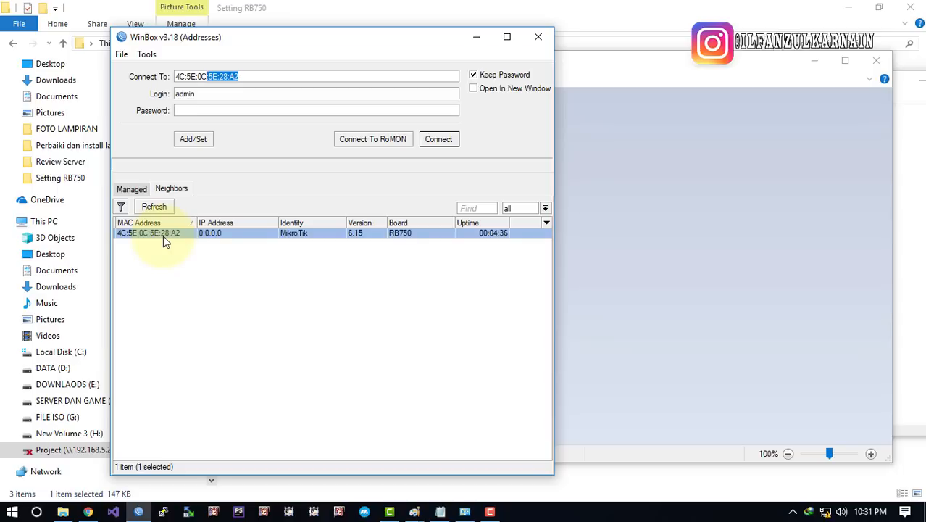
pyautogui.click(345, 267)
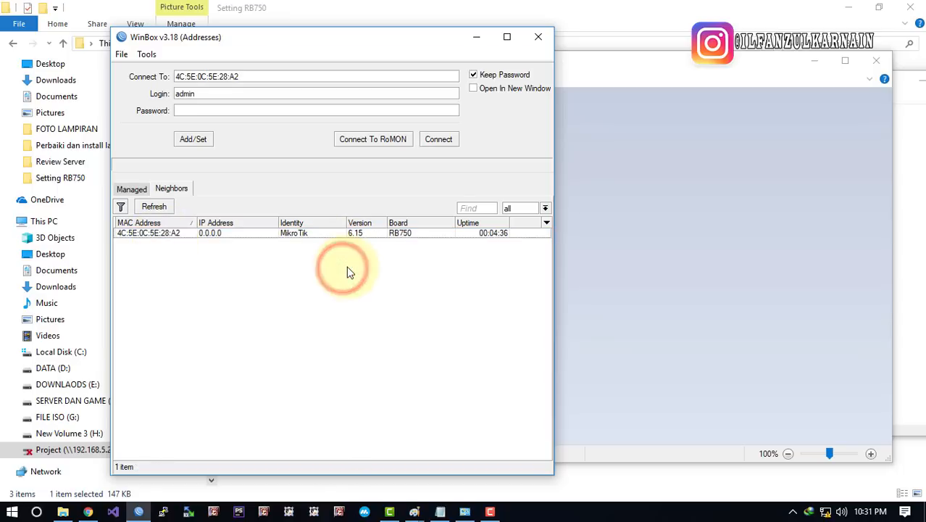
pyautogui.click(303, 73)
pyautogui.click(149, 77)
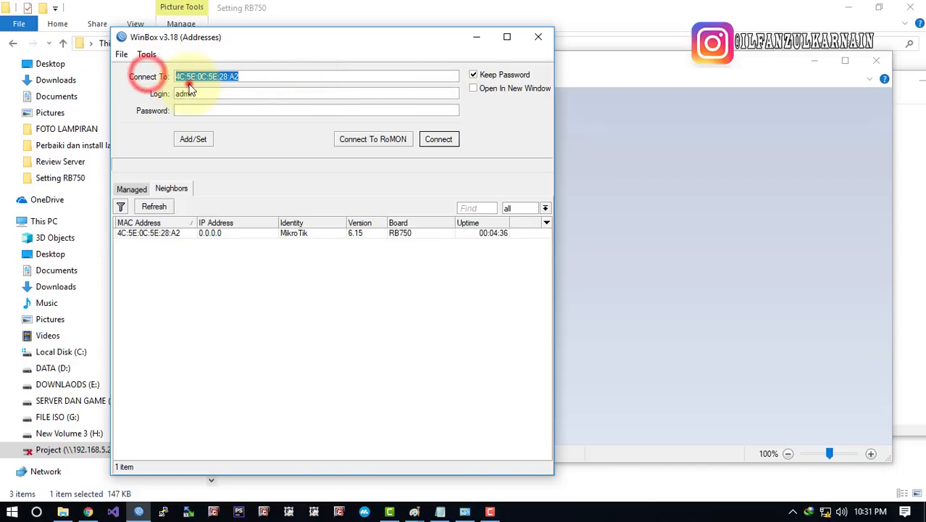
pyautogui.moveTo(242, 75); pyautogui.dragTo(145, 81)
pyautogui.moveTo(242, 75); pyautogui.dragTo(159, 85)
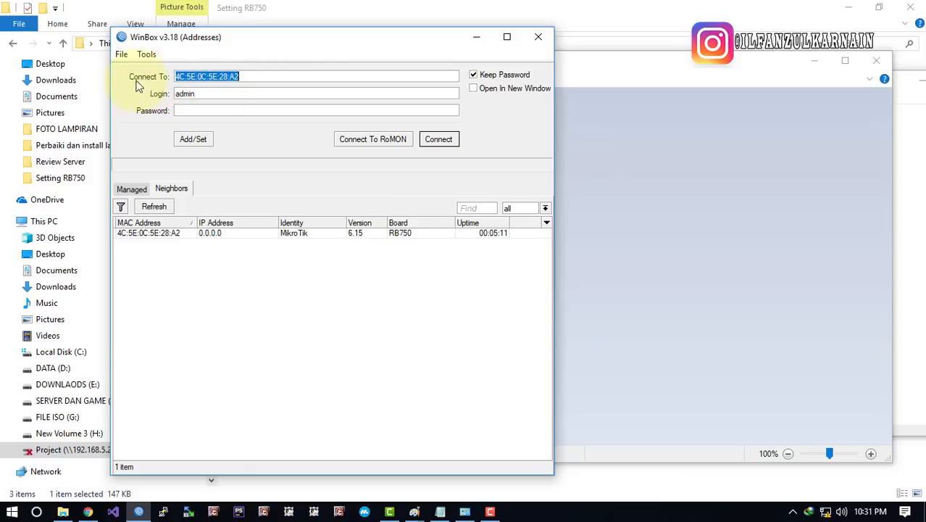
pyautogui.click(250, 76)
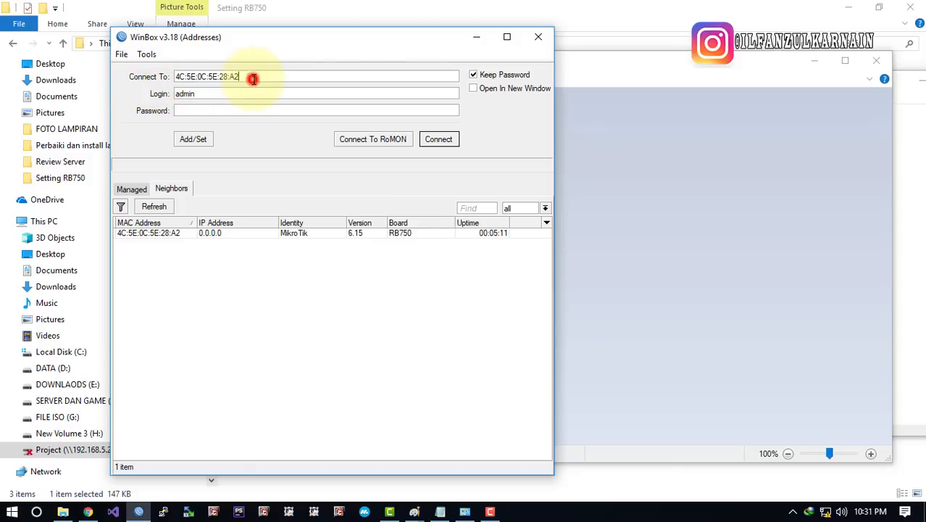
pyautogui.doubleClick(264, 77)
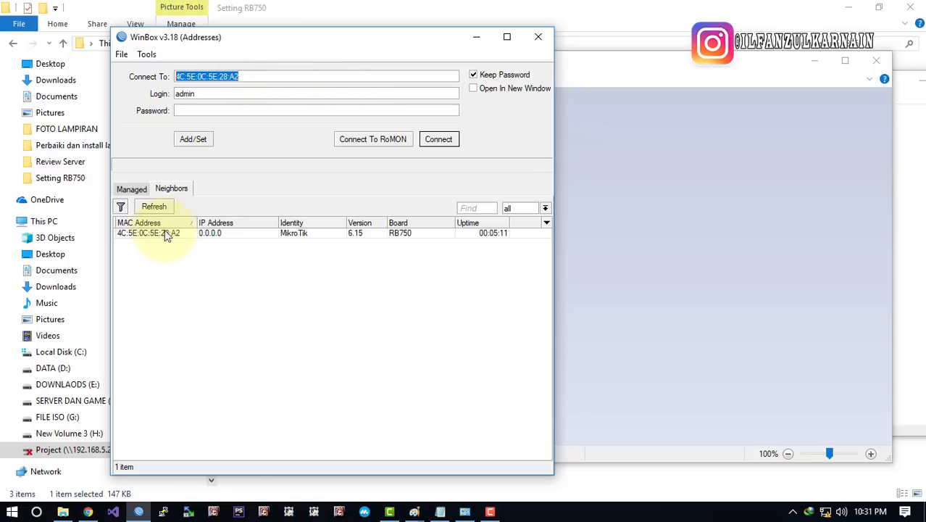
pyautogui.click(241, 79)
pyautogui.doubleClick(299, 74)
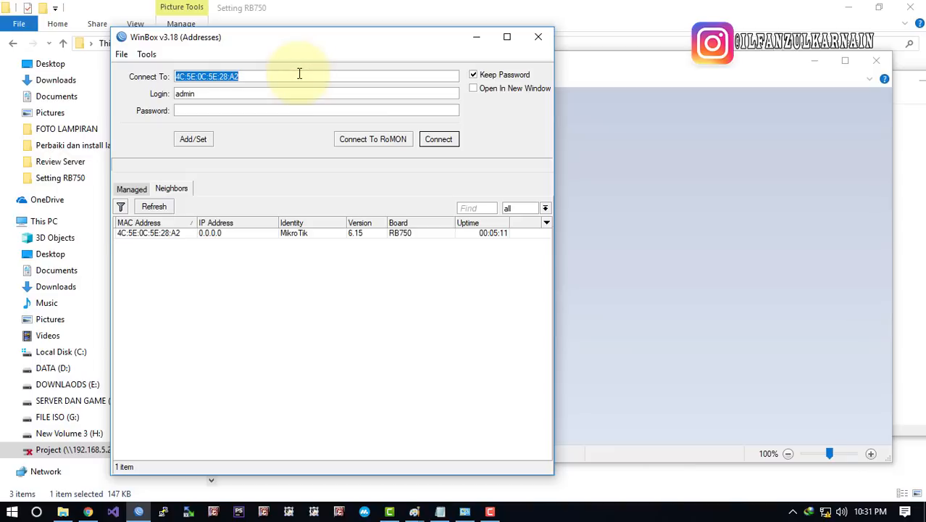
pyautogui.write('1')
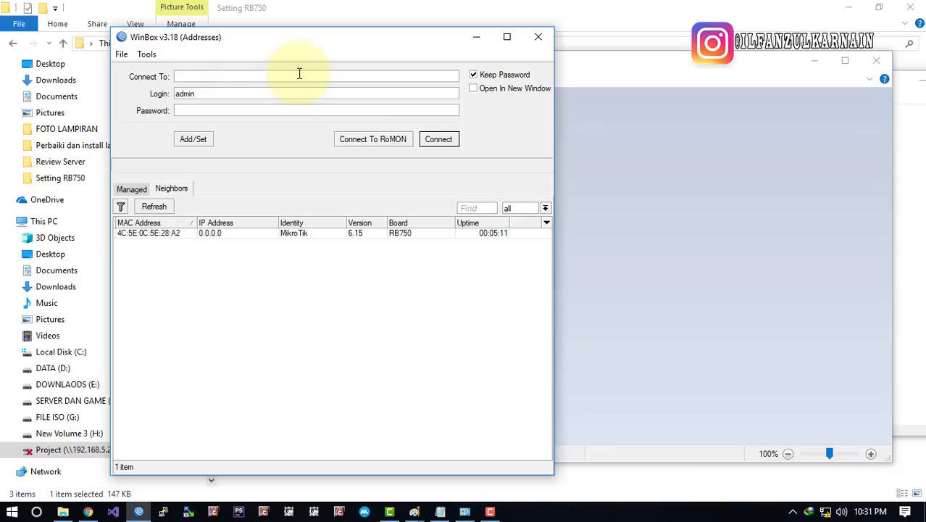
pyautogui.click(153, 234)
pyautogui.moveTo(239, 76); pyautogui.dragTo(155, 128)
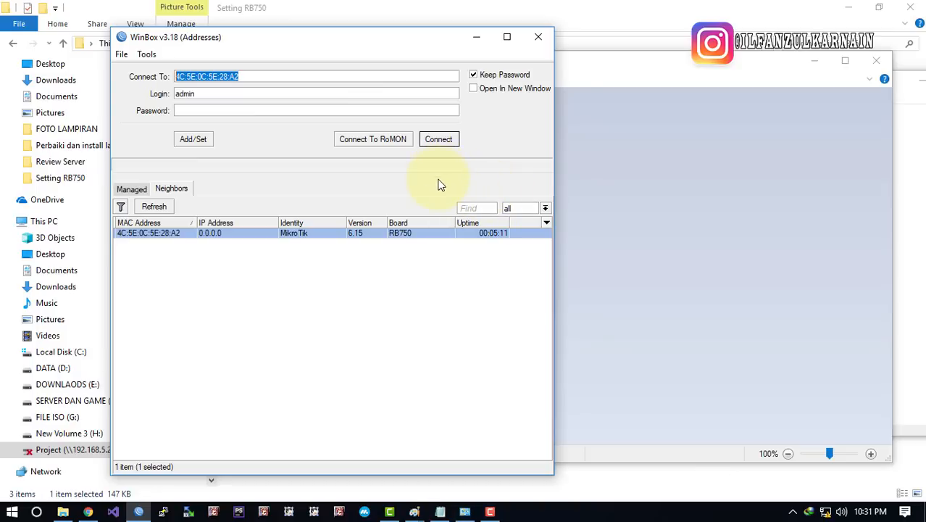
# Keep the login as admin and put the caret in the empty Password field
pyautogui.click(206, 76)
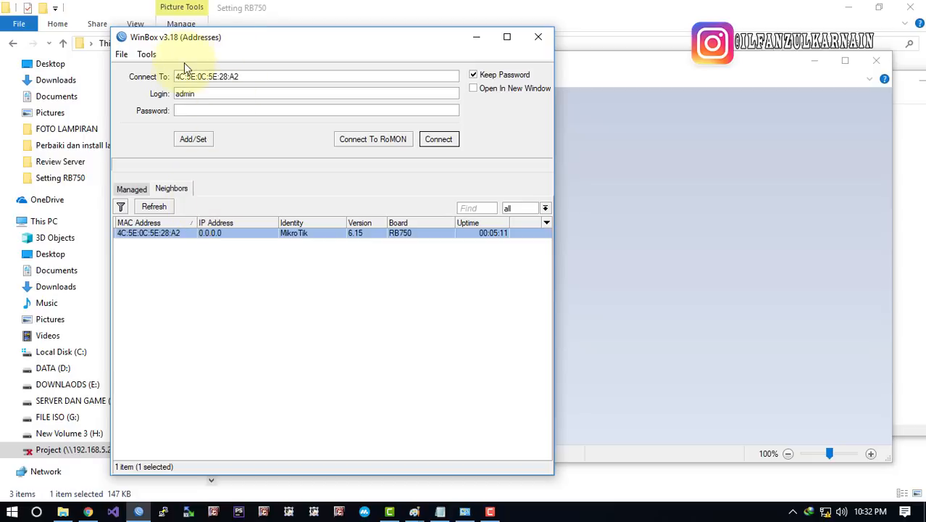
pyautogui.click(176, 111)
pyautogui.doubleClick(208, 93)
pyautogui.click(181, 110)
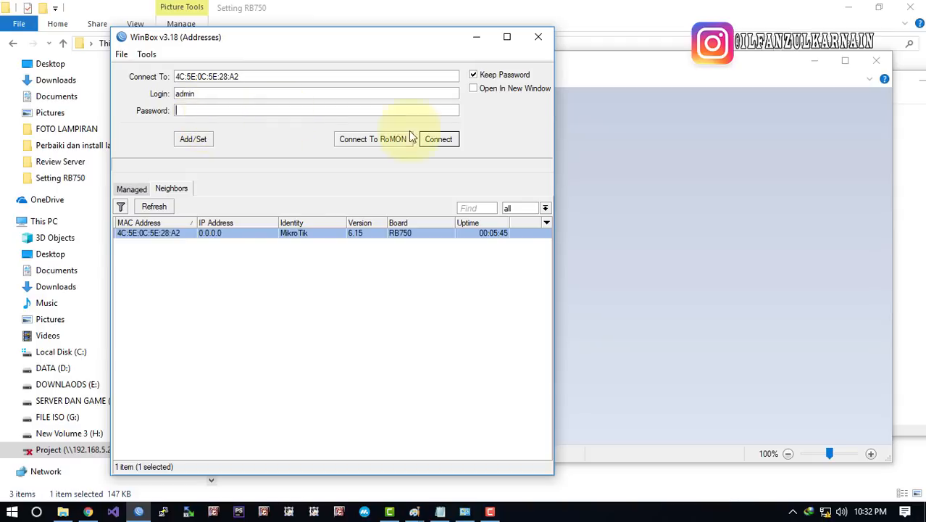
# Connect to the RB750 as admin and maximize the router session window
pyautogui.click(447, 145)
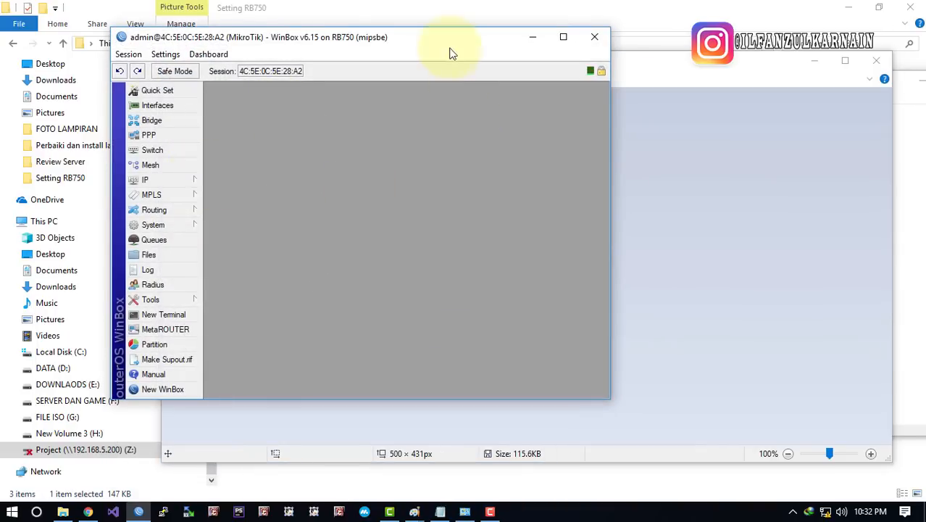
pyautogui.doubleClick(363, 37)
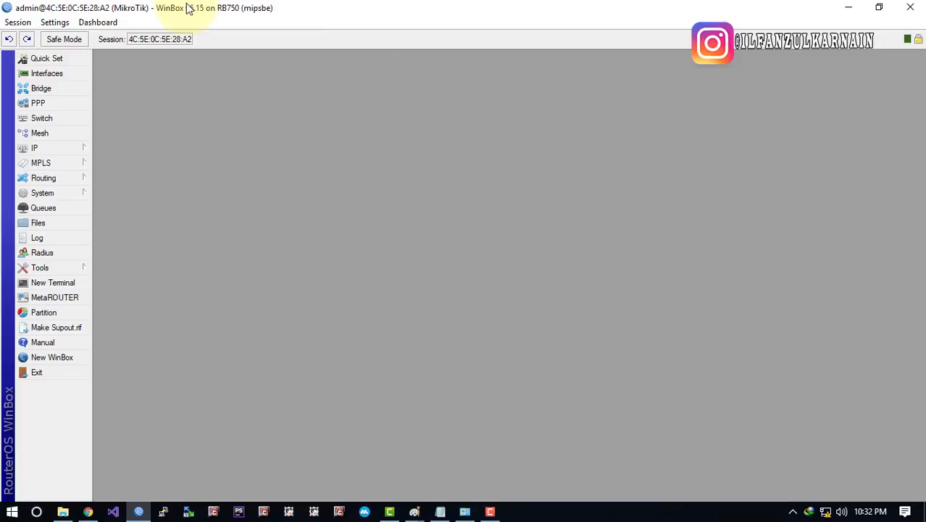
pyautogui.moveTo(187, 7); pyautogui.dragTo(283, 64)
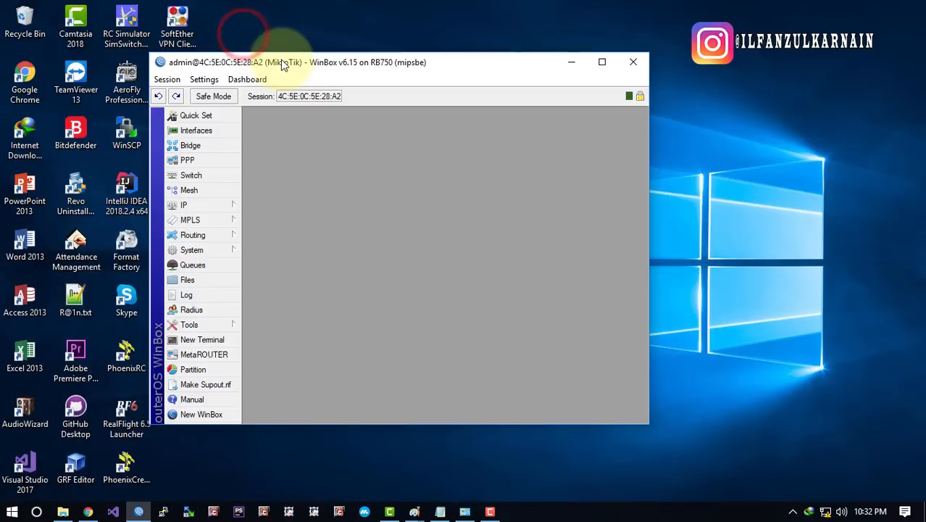
pyautogui.doubleClick(284, 61)
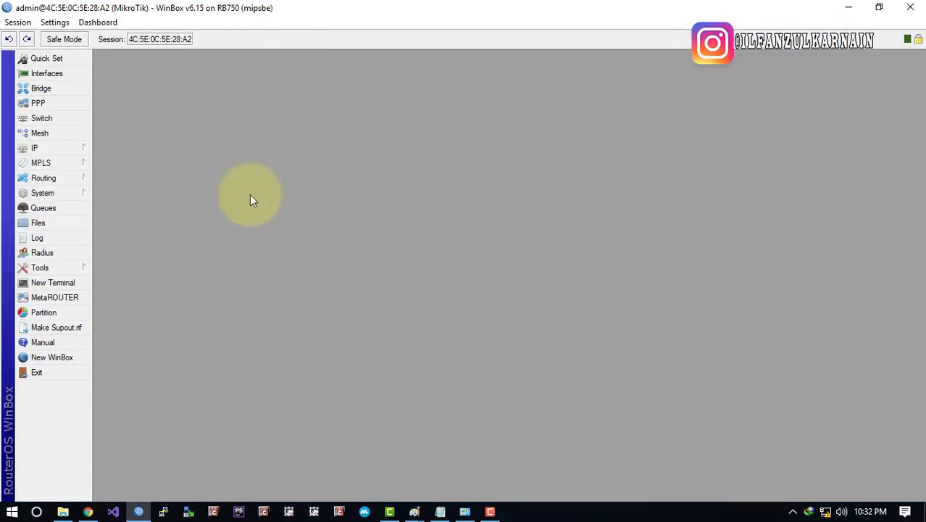
# Open the IP Addresses list, widen its Address column and move it toward the centre
pyautogui.click(65, 147)
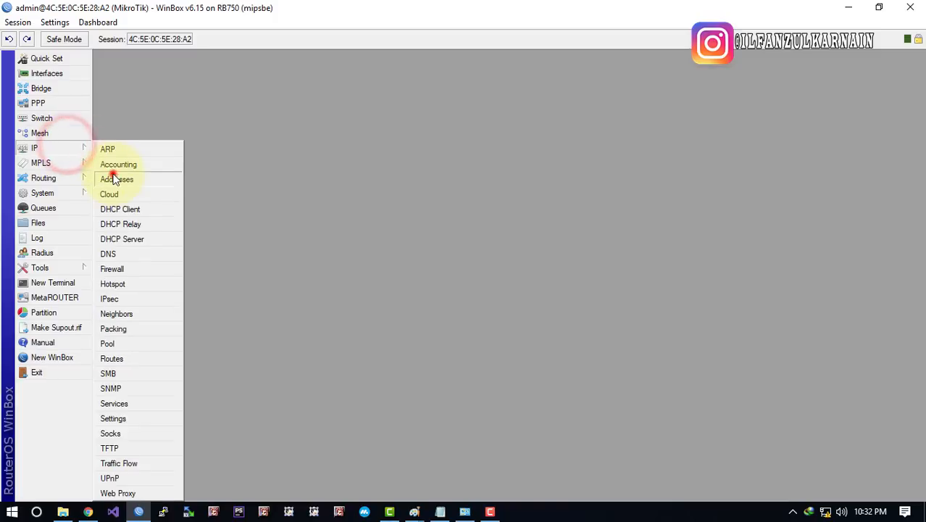
pyautogui.click(113, 179)
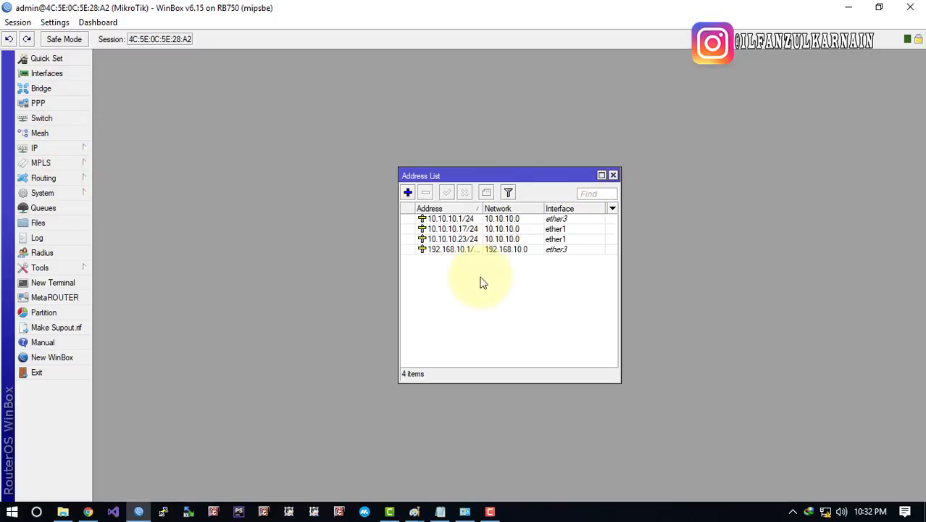
pyautogui.moveTo(479, 210); pyautogui.dragTo(507, 210)
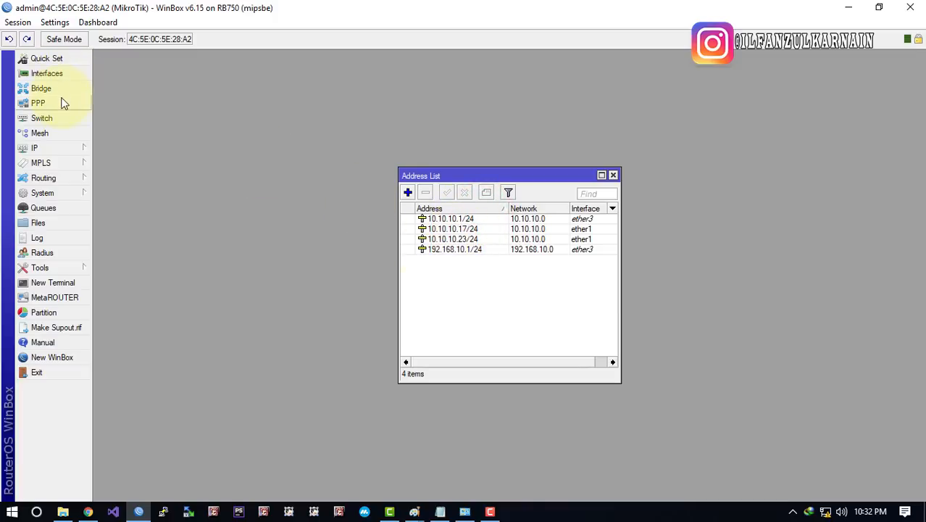
pyautogui.click(613, 176)
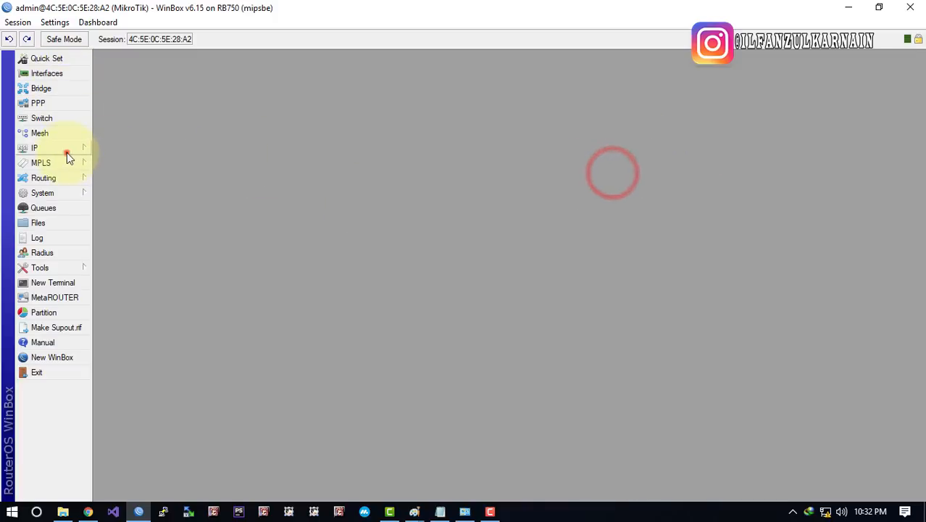
pyautogui.click(66, 150)
pyautogui.click(115, 182)
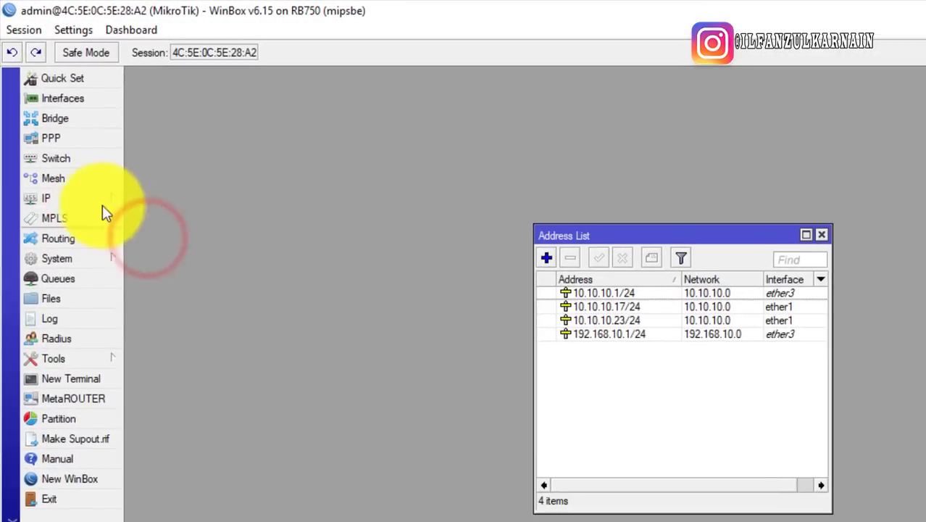
pyautogui.moveTo(592, 234); pyautogui.dragTo(302, 154)
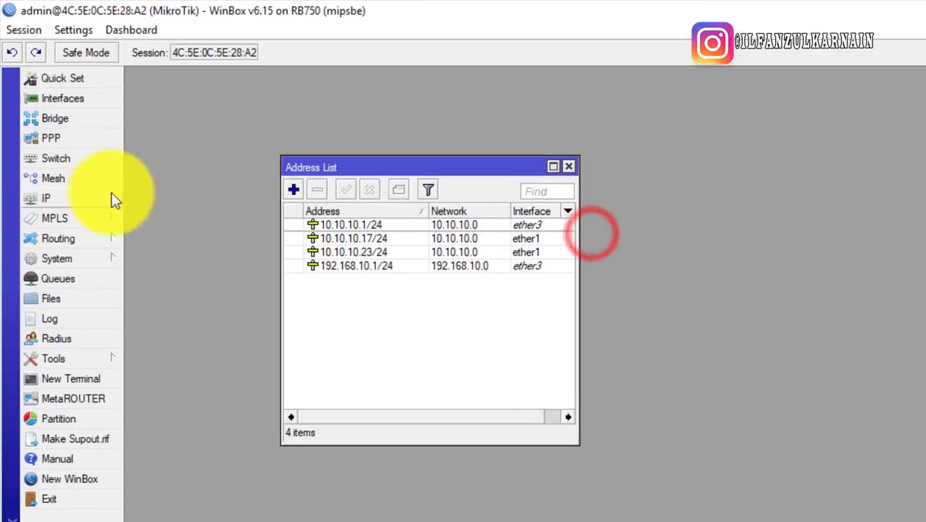
# Glance at the IP Routes list, then select the 10.10.10.17/24 and 192.168.10.1/24 addresses
pyautogui.click(109, 196)
pyautogui.click(163, 480)
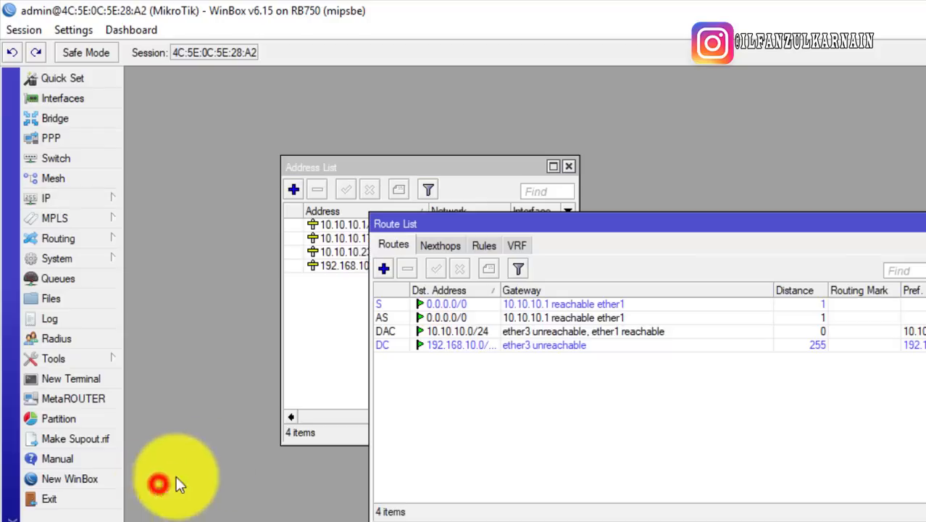
pyautogui.moveTo(503, 215); pyautogui.dragTo(428, 279)
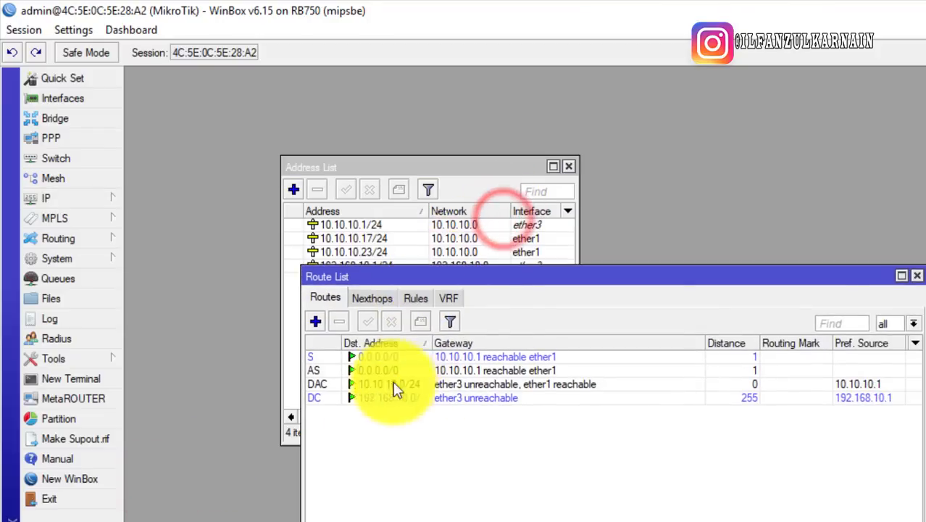
pyautogui.click(918, 277)
pyautogui.click(396, 298)
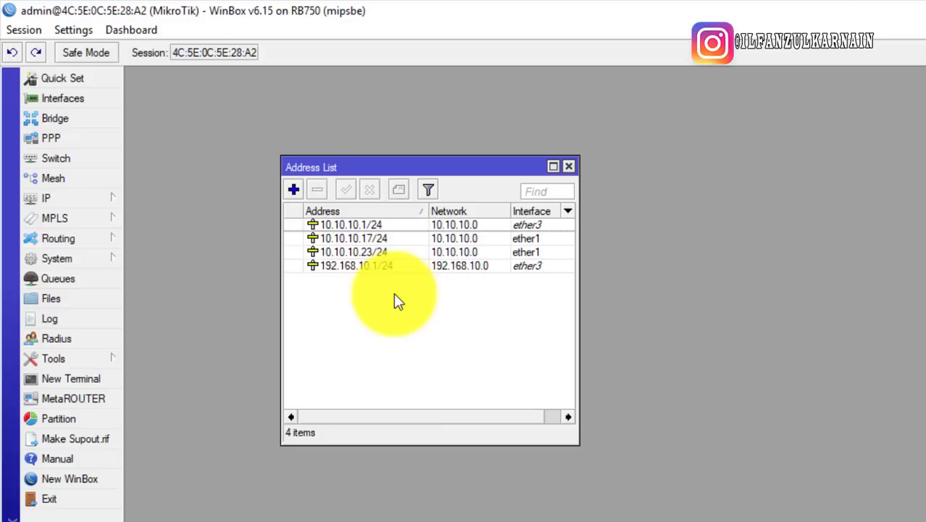
pyautogui.click(404, 238)
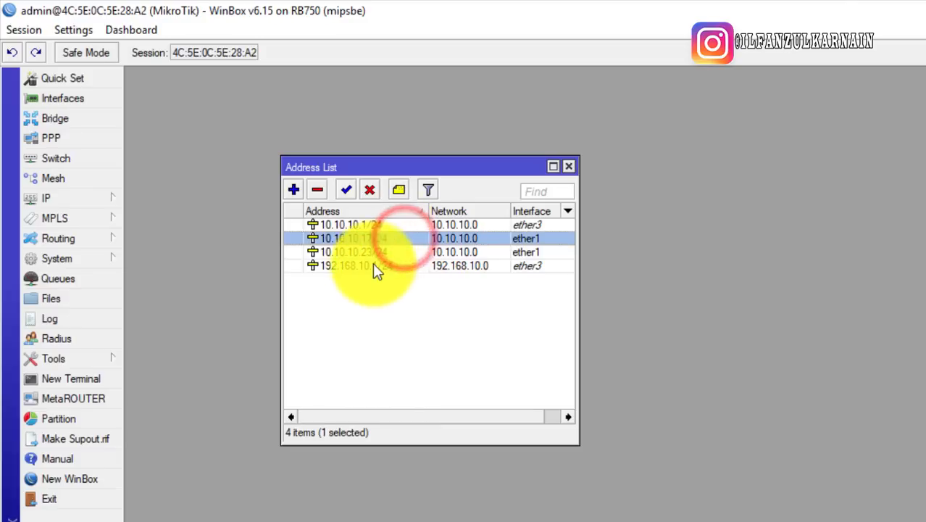
pyautogui.click(375, 267)
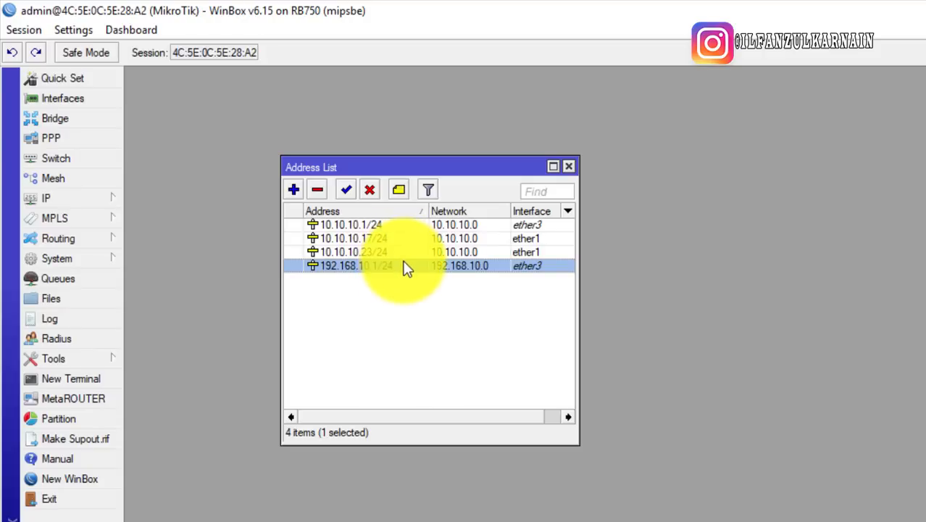
# Reset the RB750 configuration with No Default Configuration ticked, confirming the reset and reboot
pyautogui.click(103, 258)
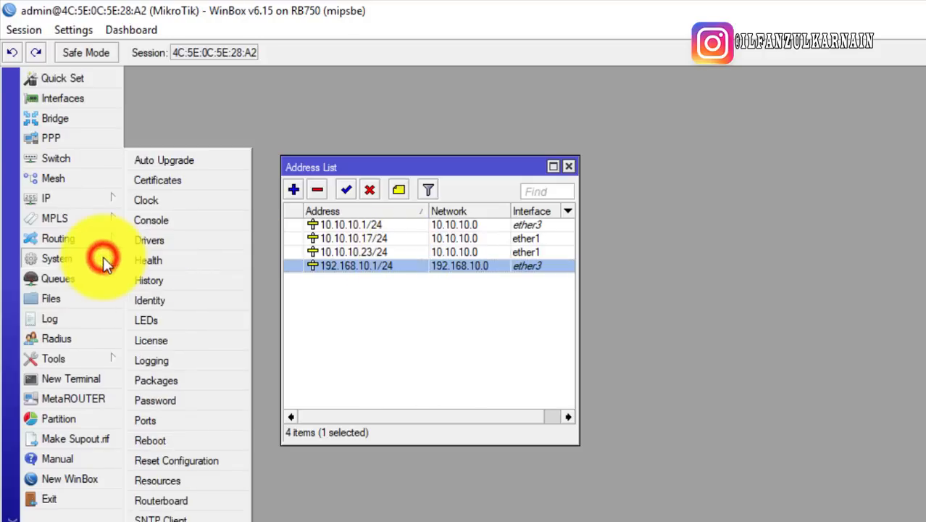
pyautogui.click(442, 353)
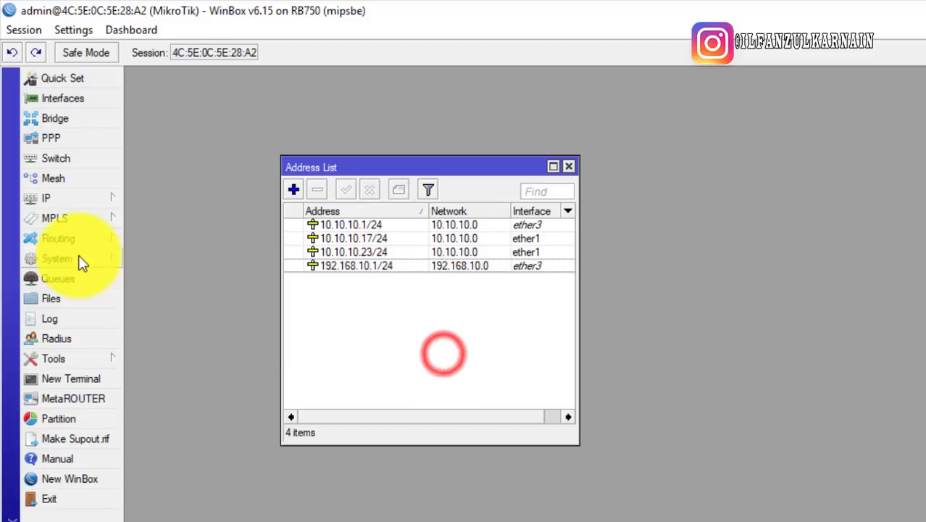
pyautogui.click(78, 256)
pyautogui.click(176, 461)
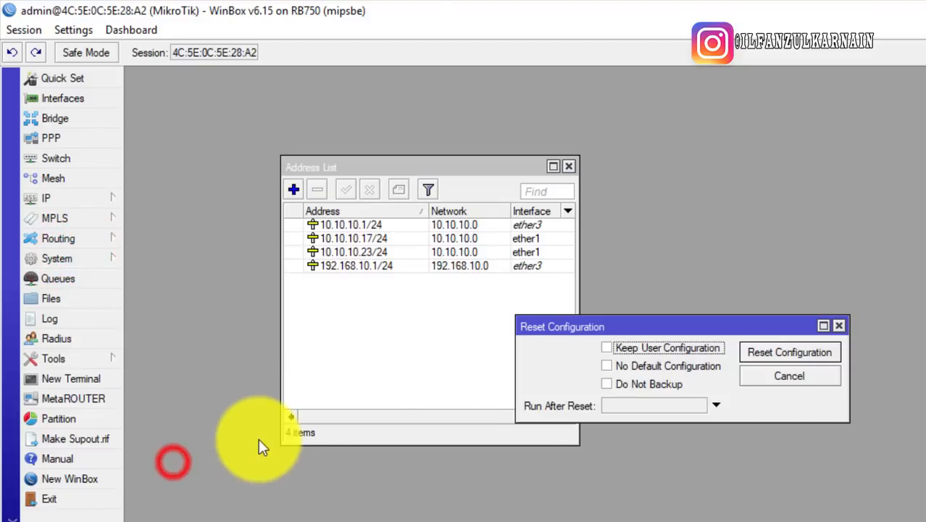
pyautogui.click(625, 366)
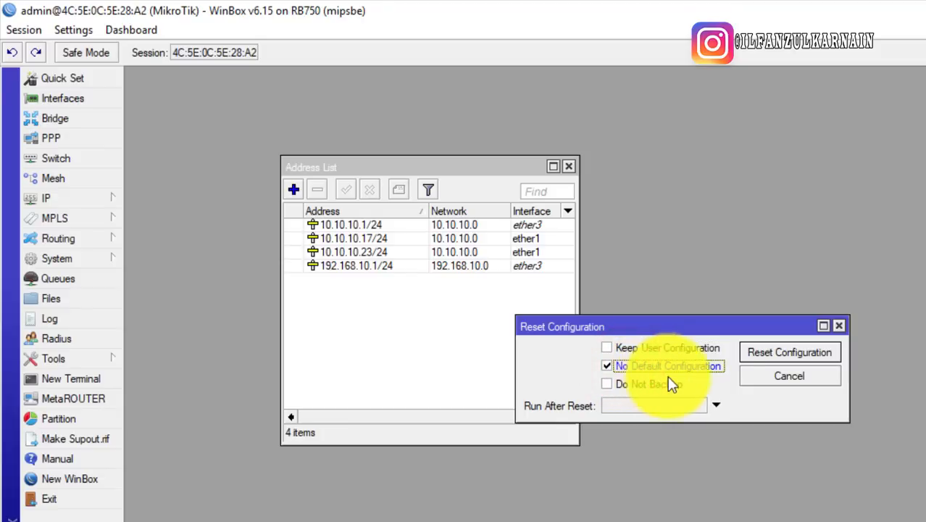
pyautogui.click(772, 351)
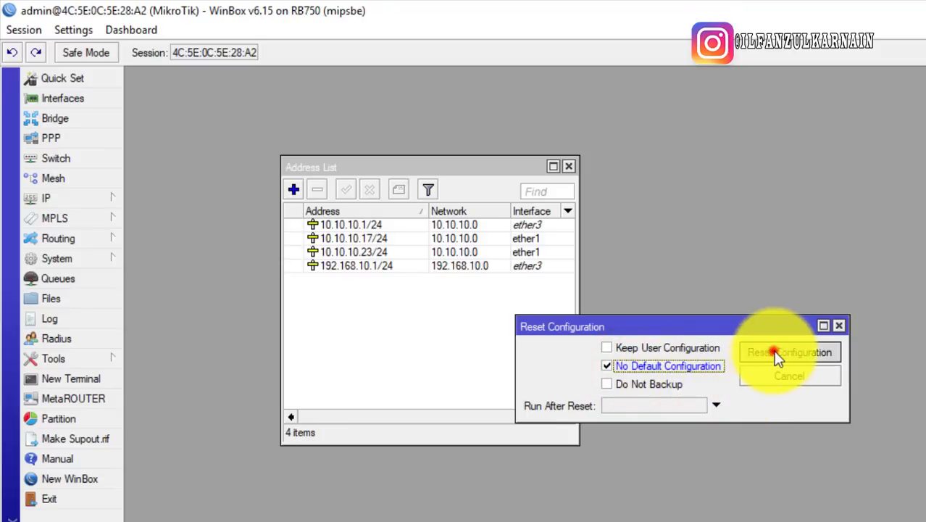
pyautogui.click(667, 358)
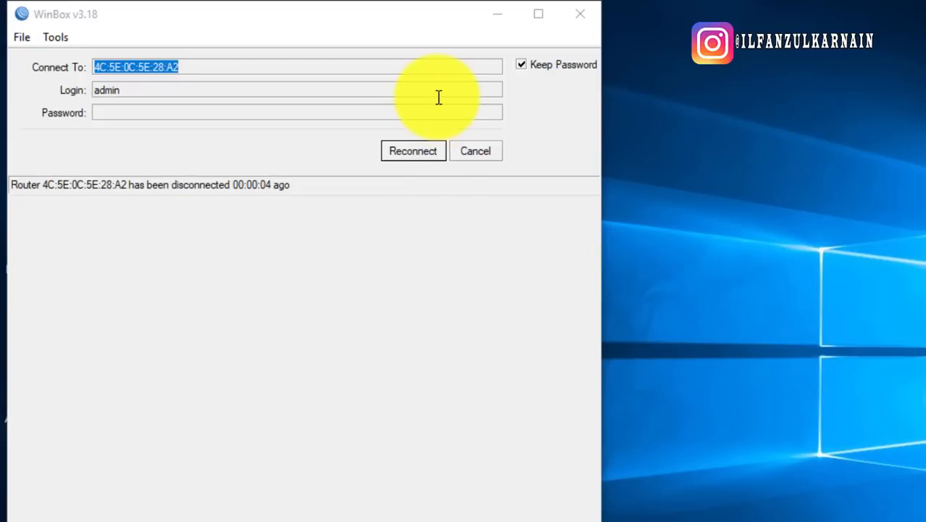
# Bring the disconnected WinBox login window forward and try reconnecting to the reset router
pyautogui.rightClick(726, 135)
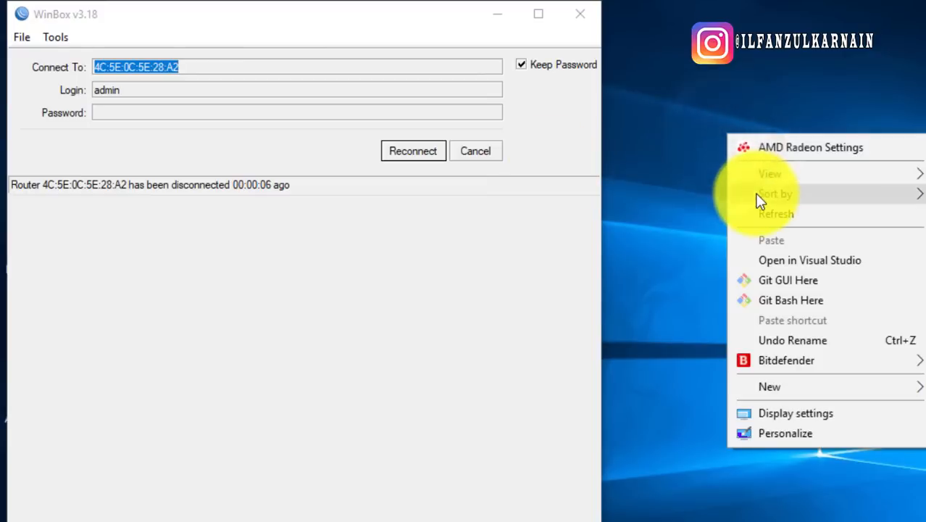
pyautogui.click(232, 299)
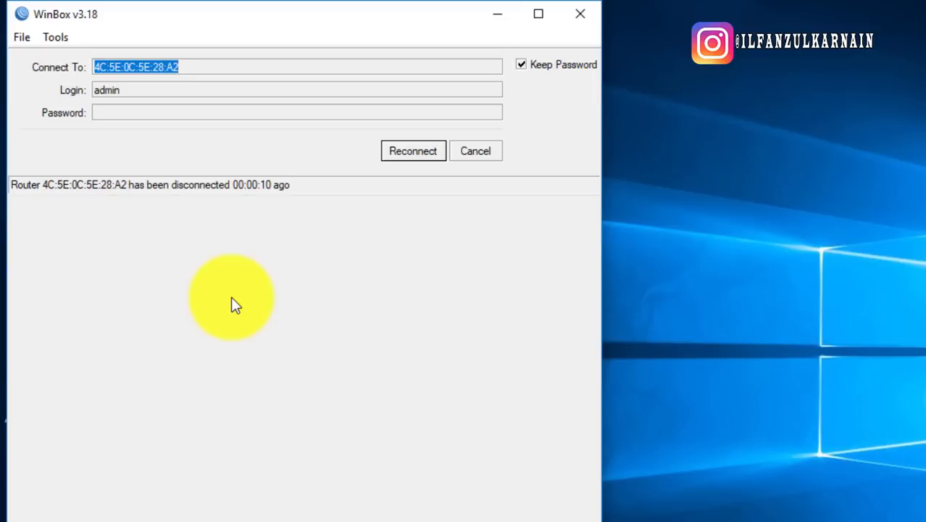
pyautogui.click(662, 177)
pyautogui.click(433, 151)
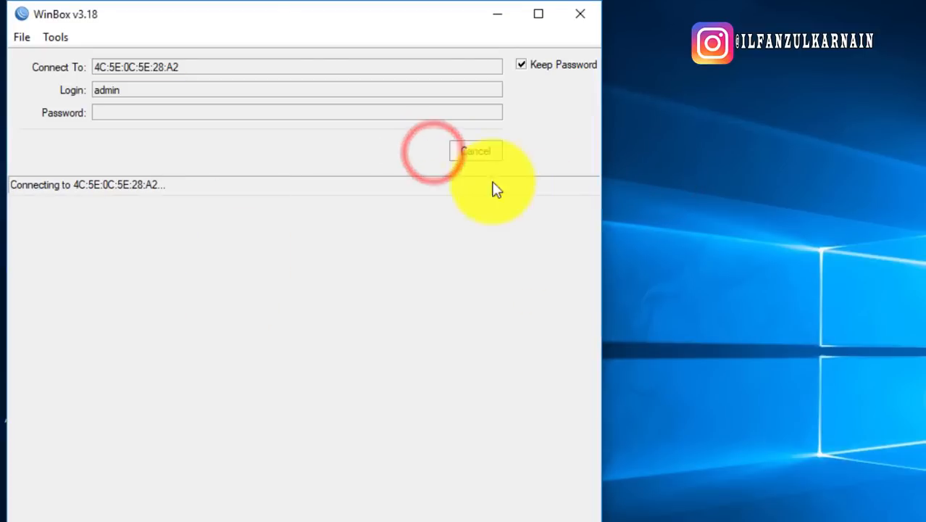
pyautogui.click(301, 278)
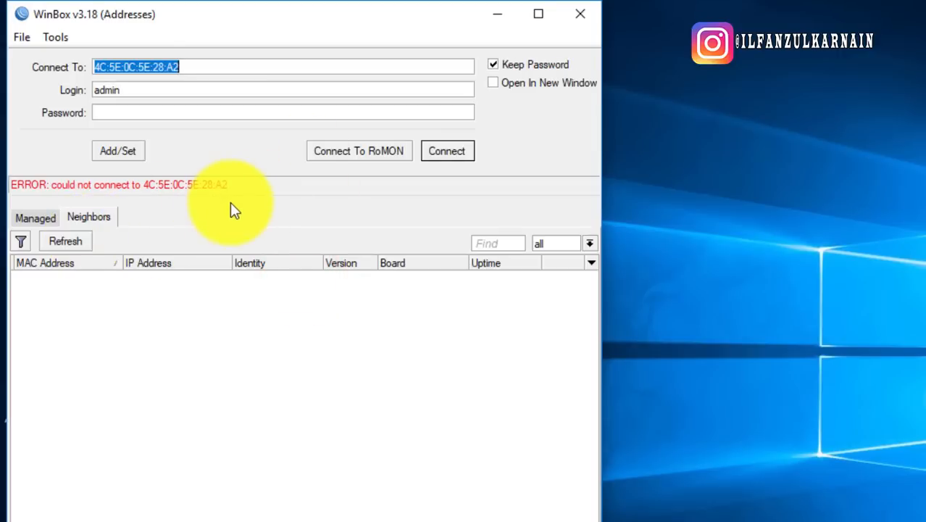
# Refresh the Neighbors list, pick the RB750 by its MAC address and connect
pyautogui.rightClick(827, 120)
pyautogui.click(848, 186)
pyautogui.click(392, 427)
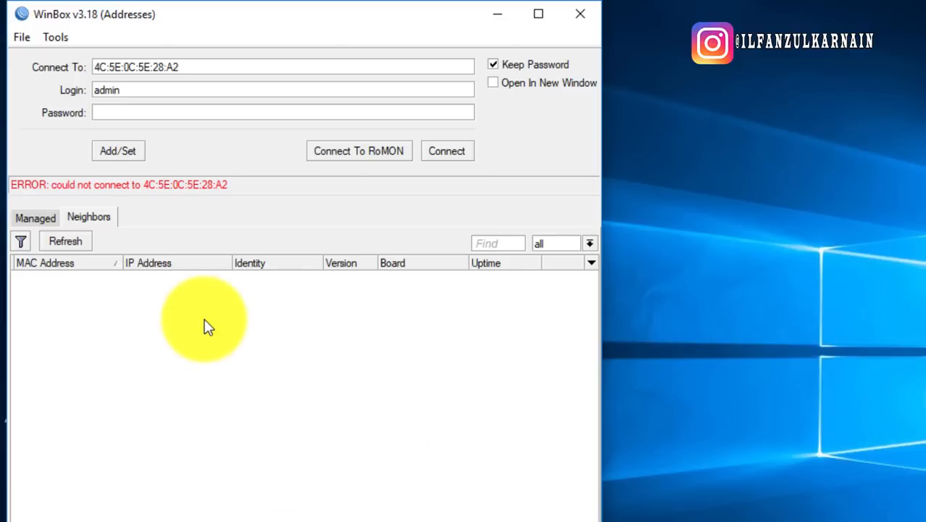
pyautogui.click(62, 243)
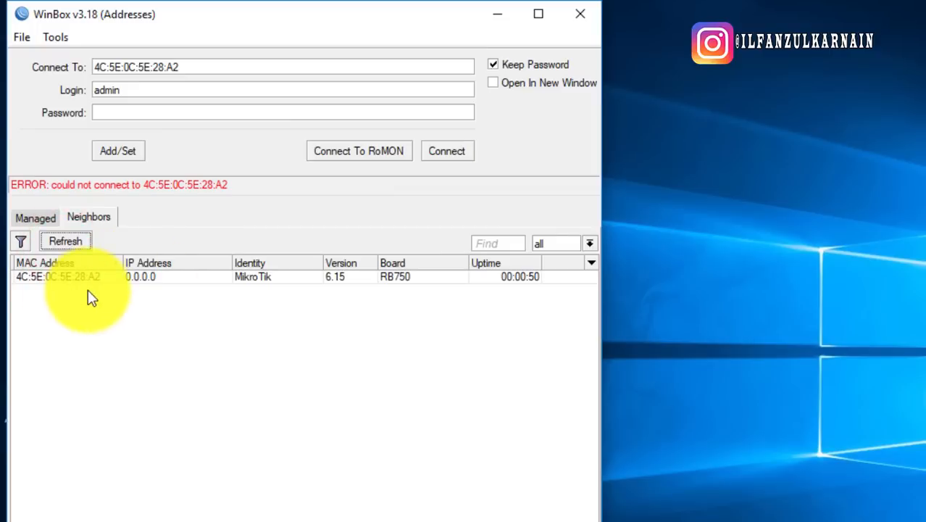
pyautogui.click(91, 279)
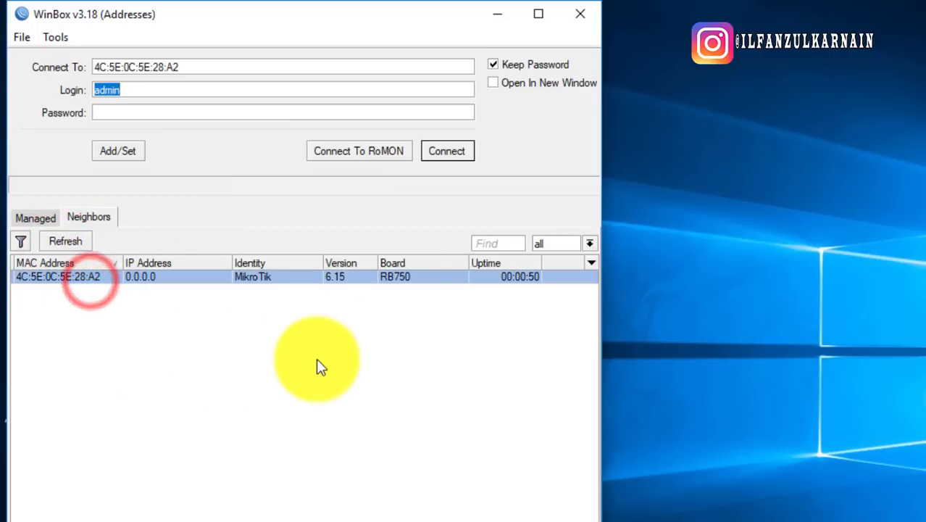
pyautogui.click(461, 145)
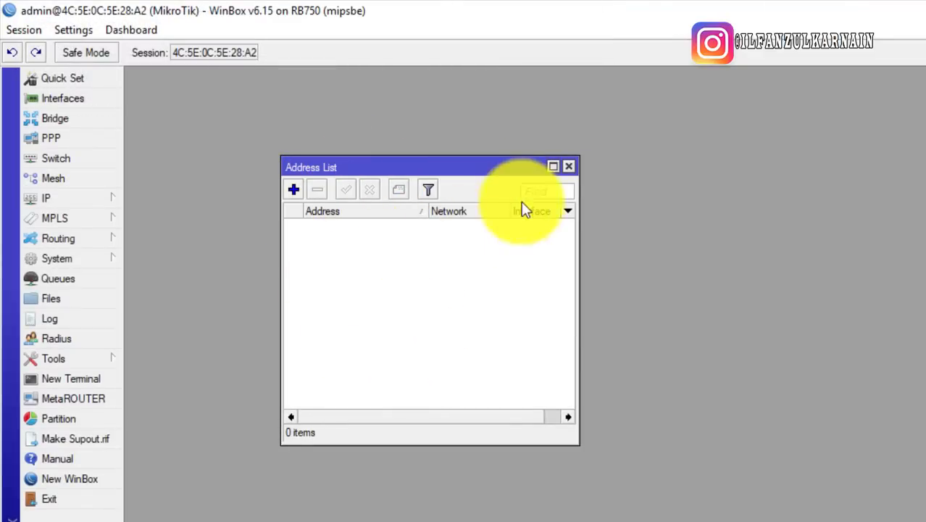
# Close the empty Address List, reopen it from IP > Addresses, and close it again
pyautogui.click(568, 167)
pyautogui.click(115, 201)
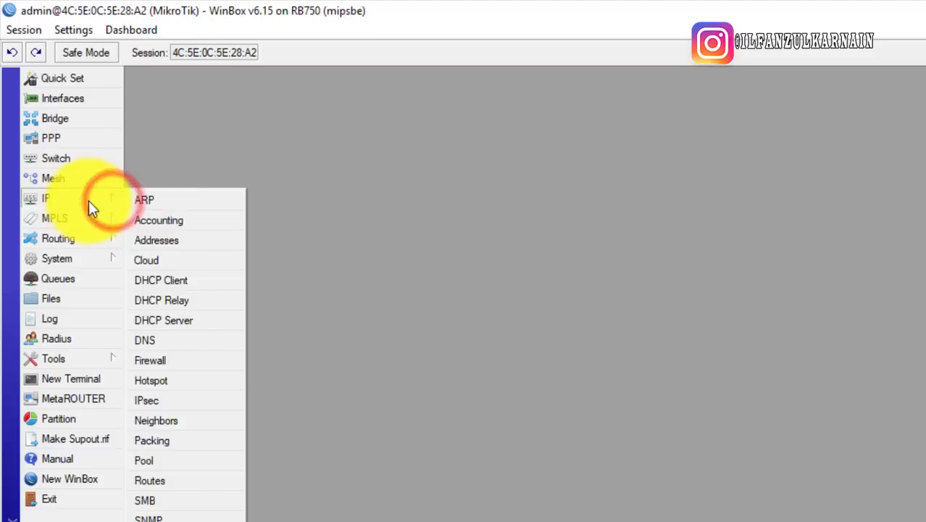
pyautogui.click(157, 242)
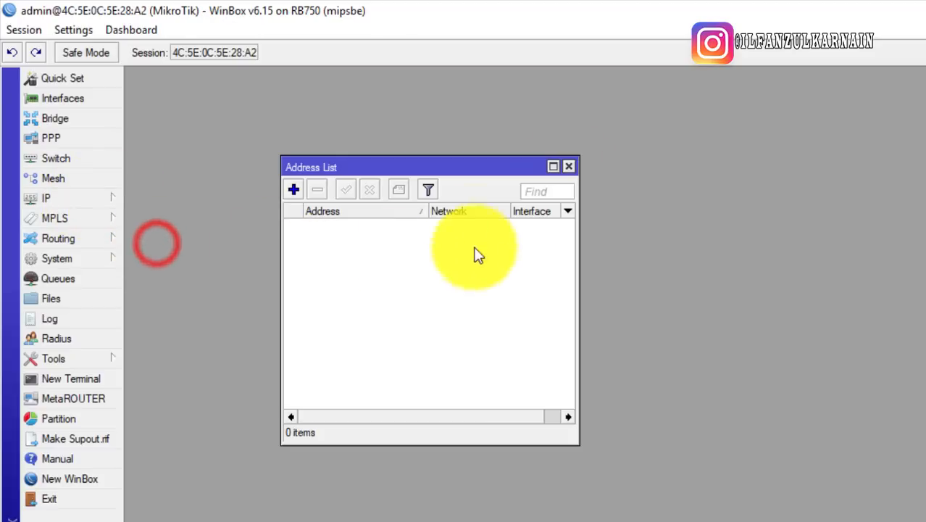
pyautogui.click(569, 166)
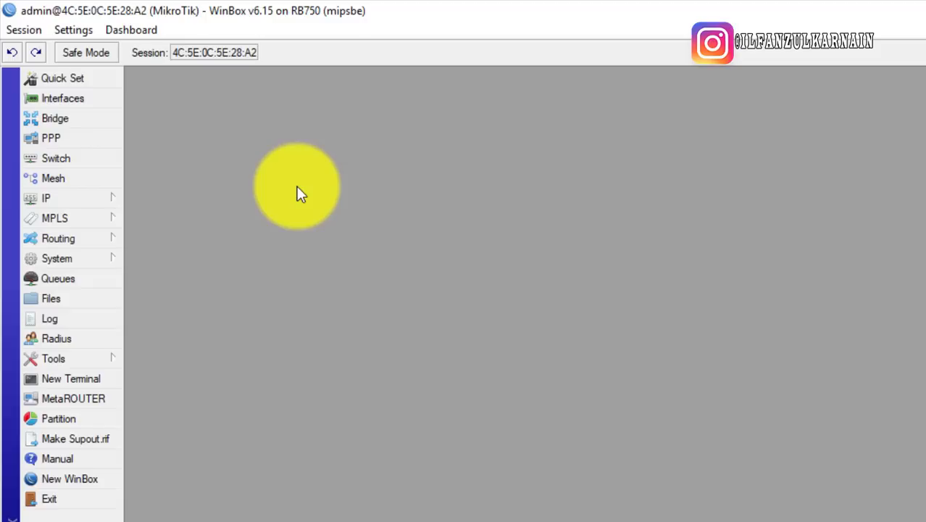
# In the Notepad notes, delete the Huw gateway lines
pyautogui.click(537, 521)
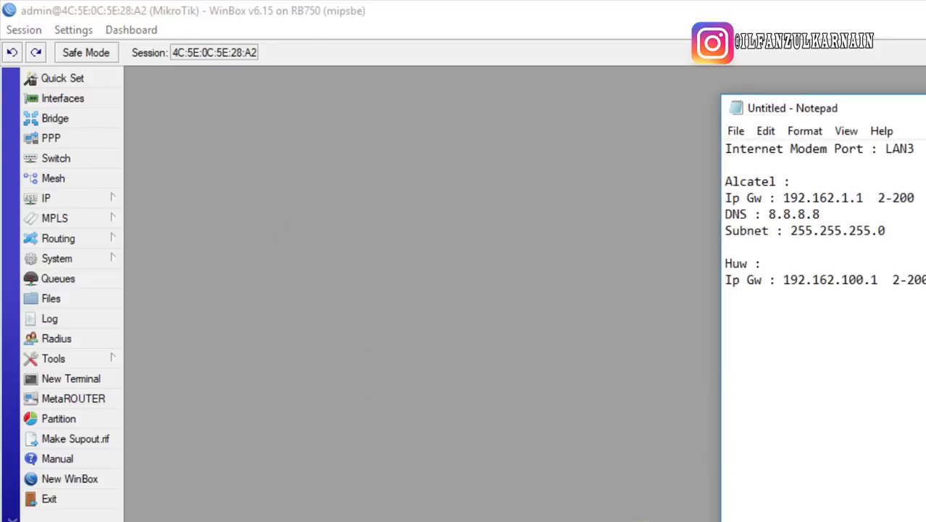
pyautogui.moveTo(925, 319); pyautogui.dragTo(667, 216)
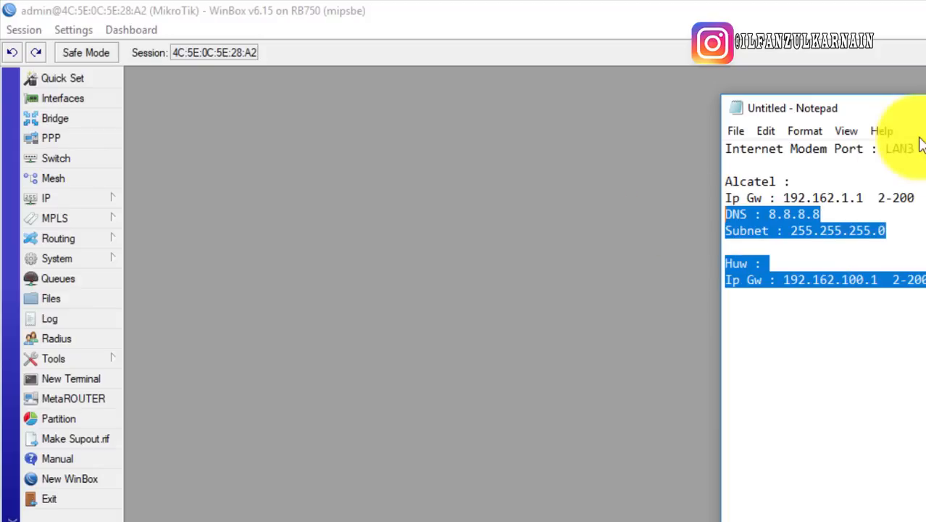
pyautogui.click(922, 321)
pyautogui.moveTo(922, 116); pyautogui.dragTo(753, 47)
pyautogui.moveTo(777, 213); pyautogui.dragTo(599, 185)
pyautogui.press('Delete')
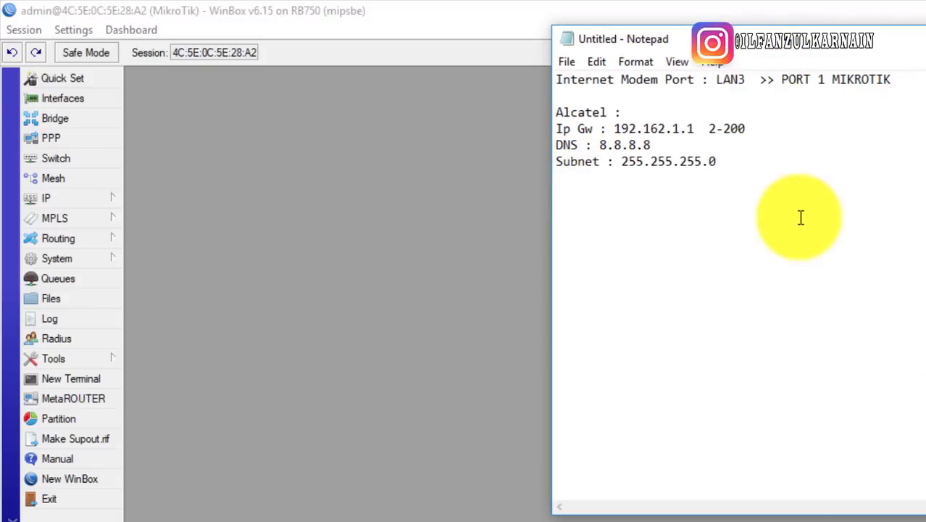
# Review the remaining Alcatel block, including gateway 192.162.1.1, then return to WinBox
pyautogui.click(625, 208)
pyautogui.moveTo(561, 115); pyautogui.dragTo(668, 198)
pyautogui.click(713, 228)
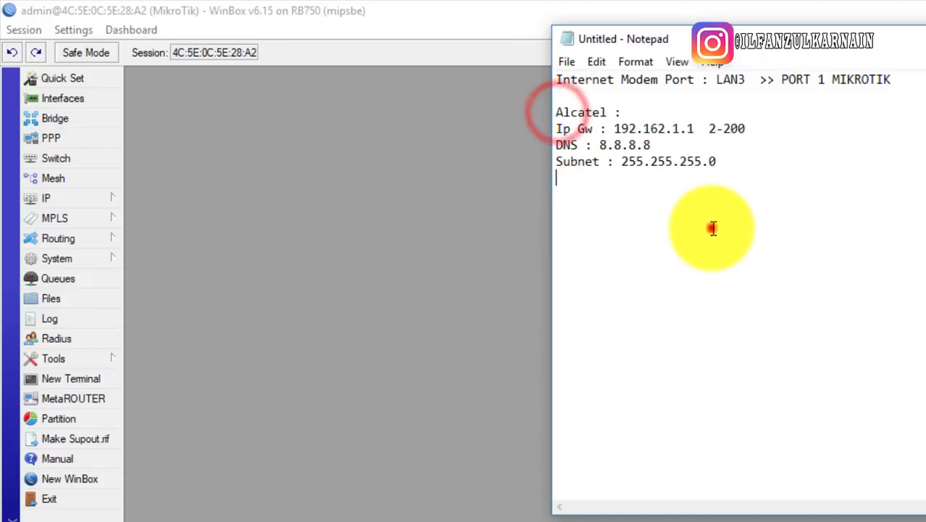
pyautogui.moveTo(697, 128); pyautogui.dragTo(589, 128)
pyautogui.click(682, 139)
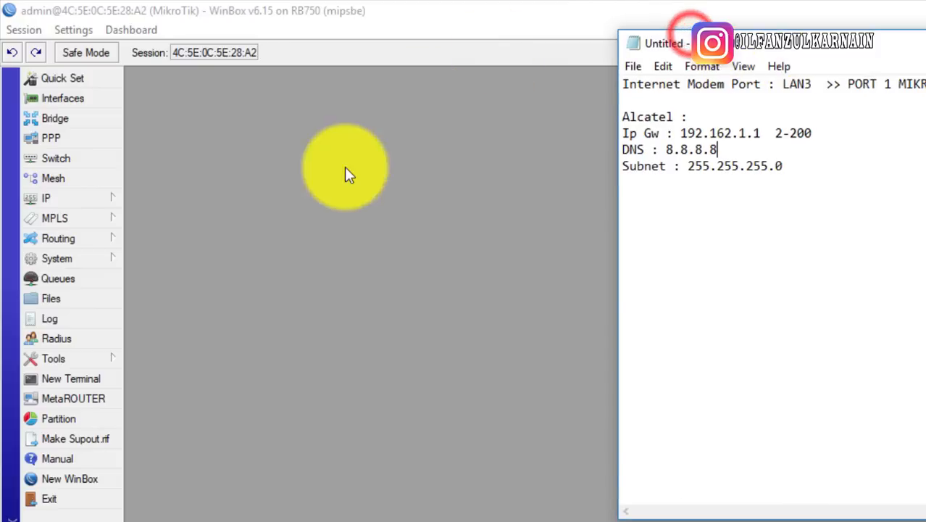
pyautogui.click(342, 172)
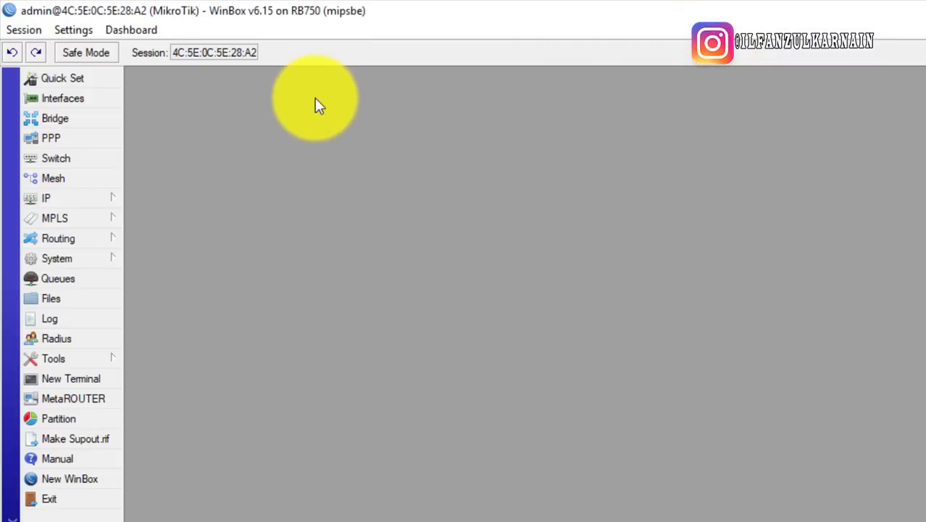
# Open the empty IP Address List, move it aside, and open the Interface List
pyautogui.click(93, 201)
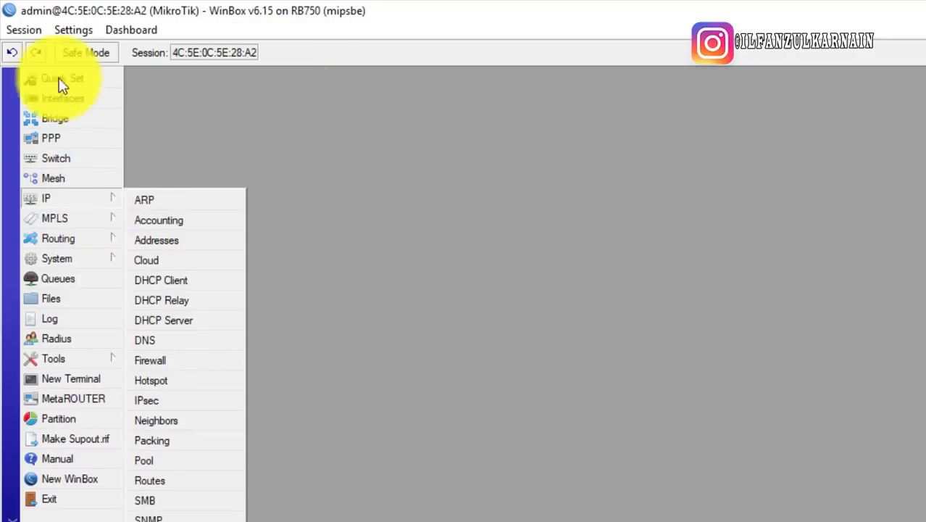
pyautogui.click(154, 240)
pyautogui.moveTo(371, 169); pyautogui.dragTo(242, 215)
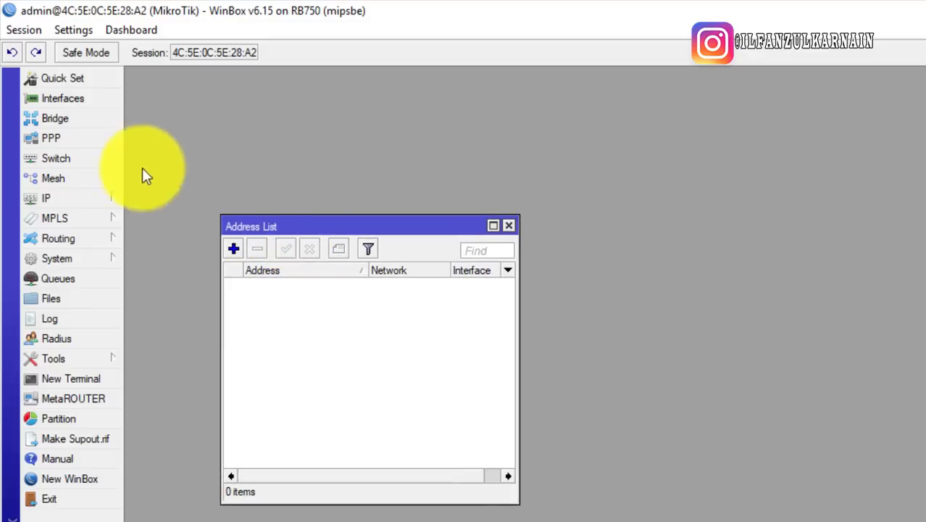
pyautogui.click(64, 100)
# Arrange the Interface List above a smaller Address List window
pyautogui.moveTo(294, 219); pyautogui.dragTo(305, 120)
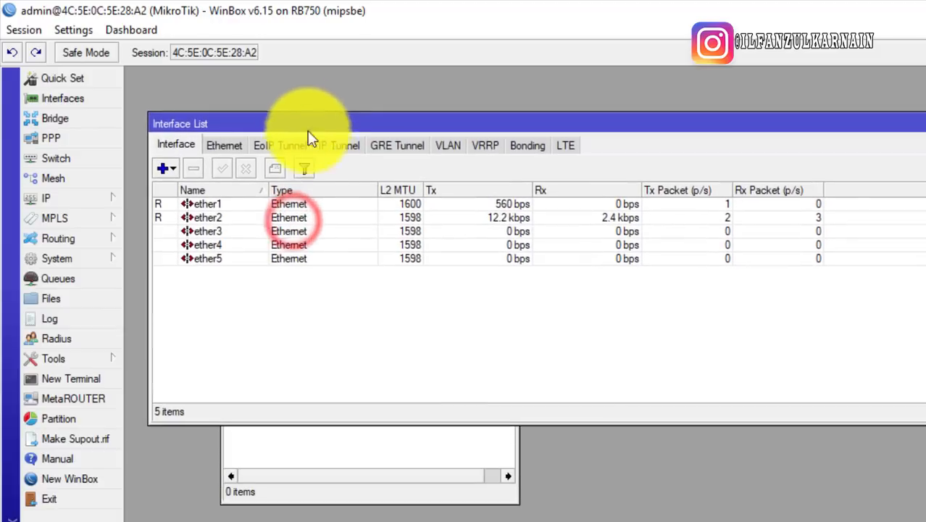
pyautogui.click(335, 443)
pyautogui.moveTo(320, 234); pyautogui.dragTo(312, 337)
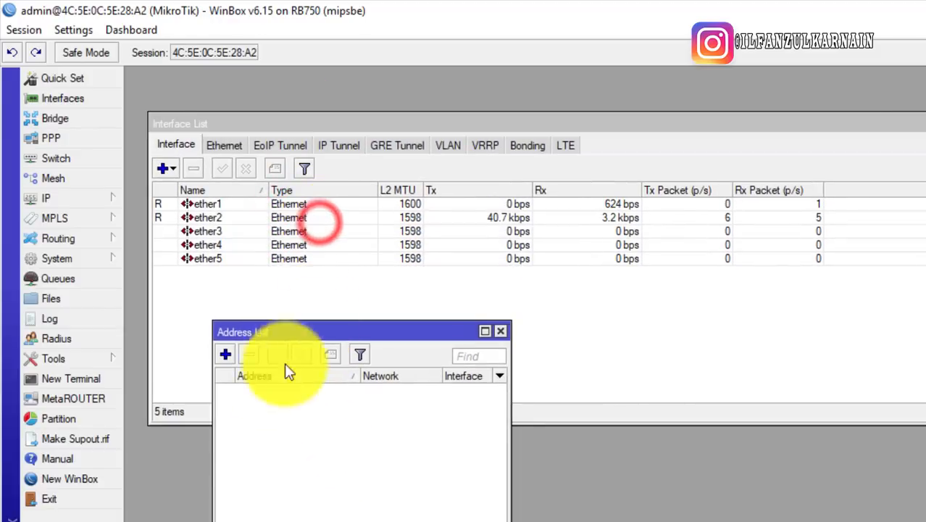
pyautogui.moveTo(506, 327); pyautogui.dragTo(449, 435)
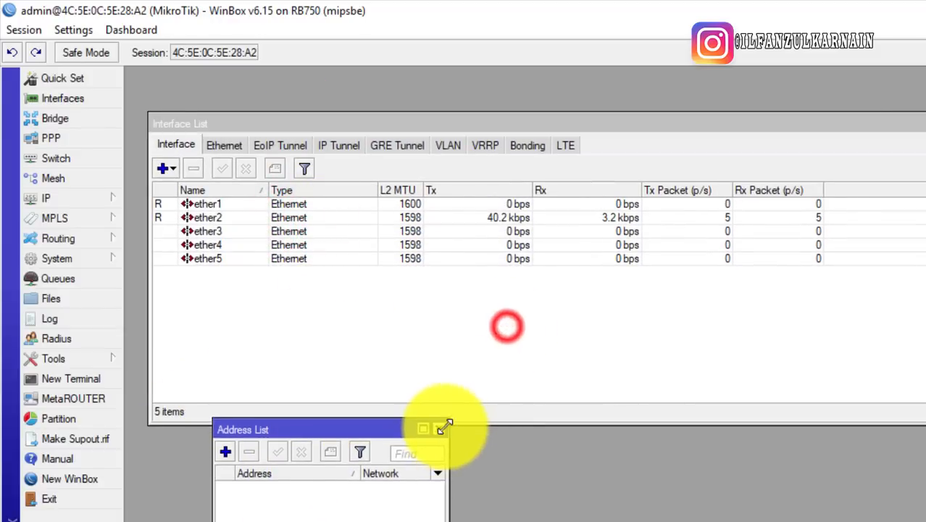
pyautogui.click(337, 360)
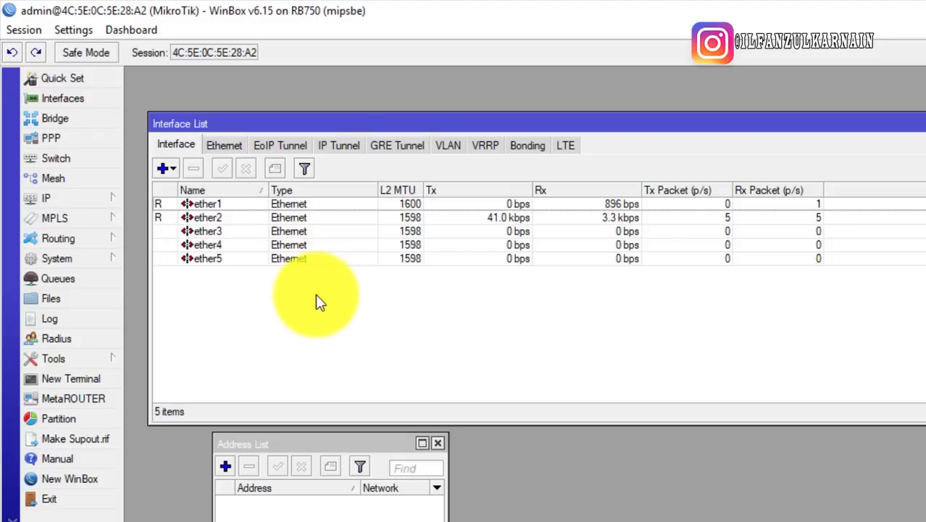
# Select the ether1, ether2 and ether3 rows in the Interface List to inspect them
pyautogui.click(167, 207)
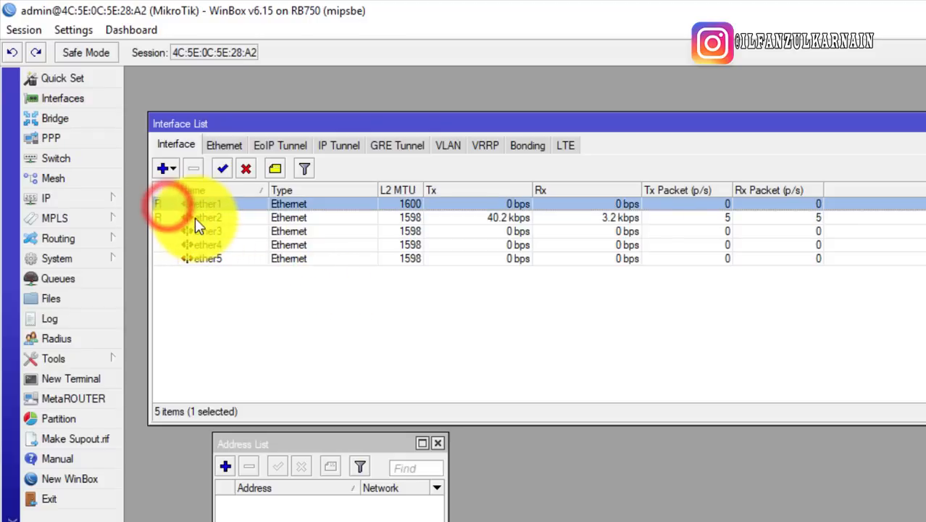
pyautogui.click(196, 217)
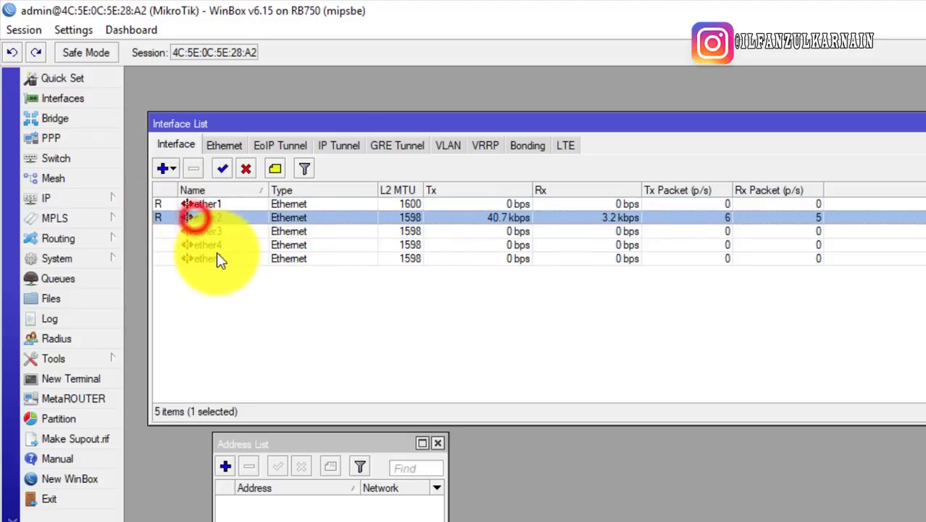
pyautogui.click(160, 206)
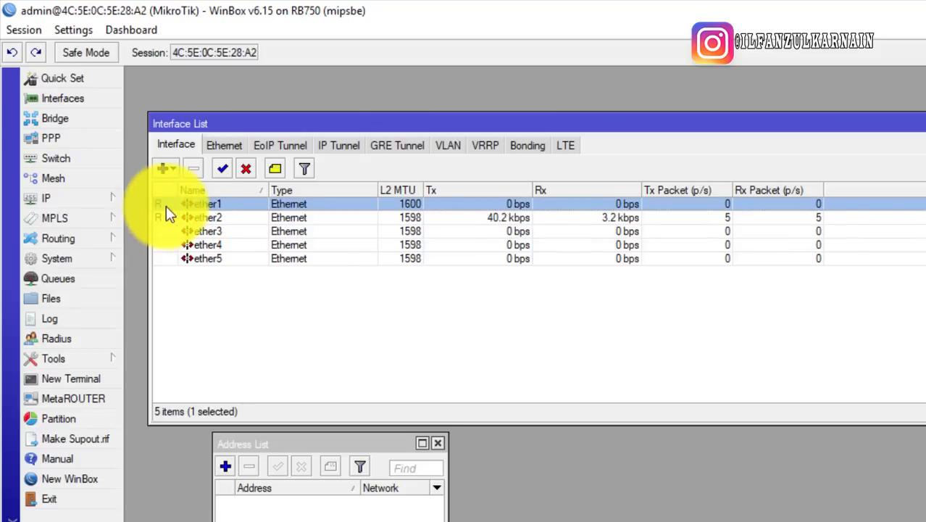
pyautogui.click(200, 227)
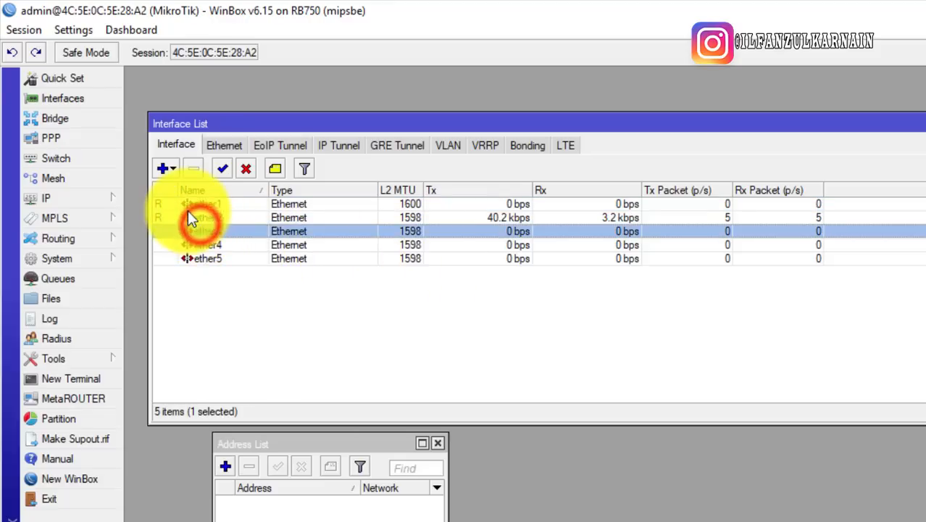
pyautogui.click(189, 212)
pyautogui.click(185, 206)
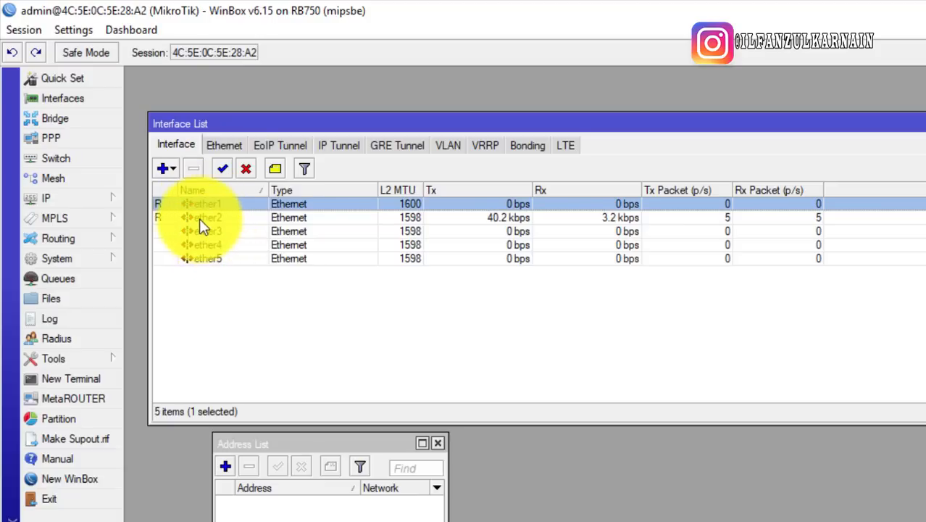
pyautogui.click(201, 219)
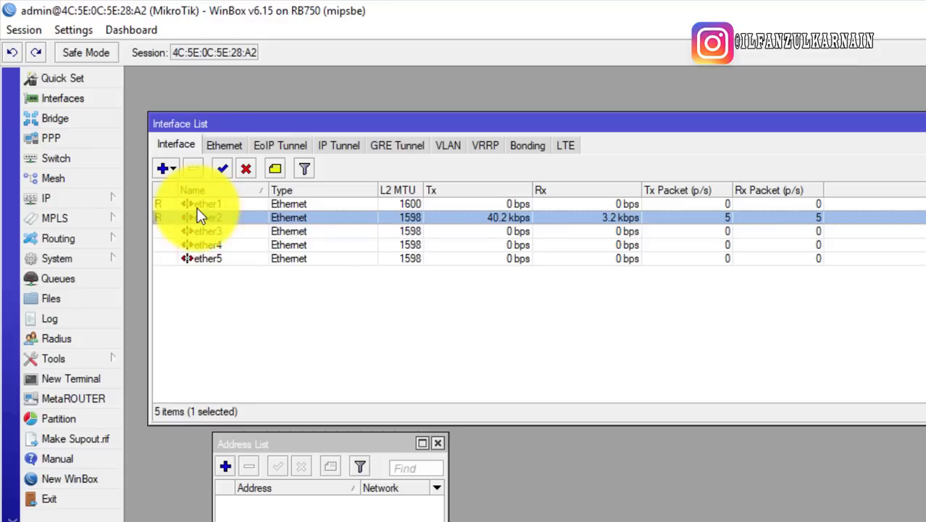
pyautogui.click(201, 208)
pyautogui.click(207, 217)
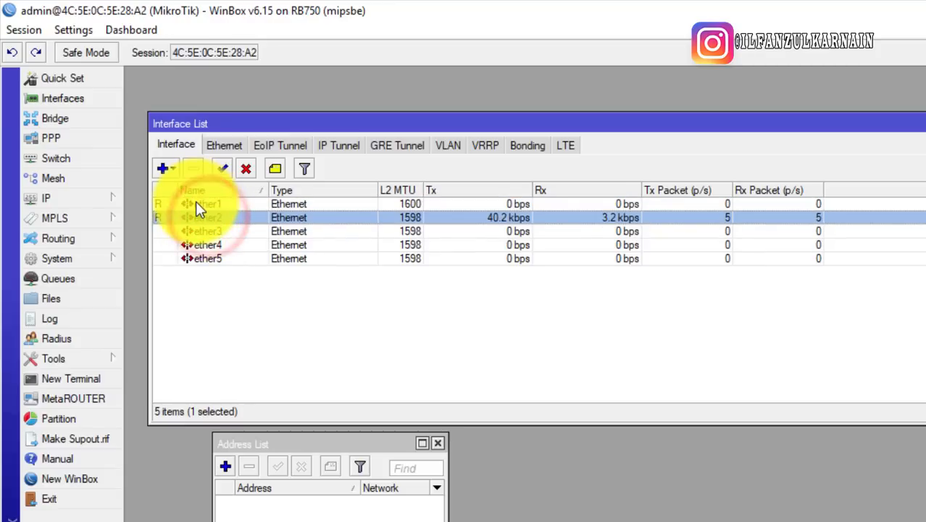
pyautogui.click(213, 206)
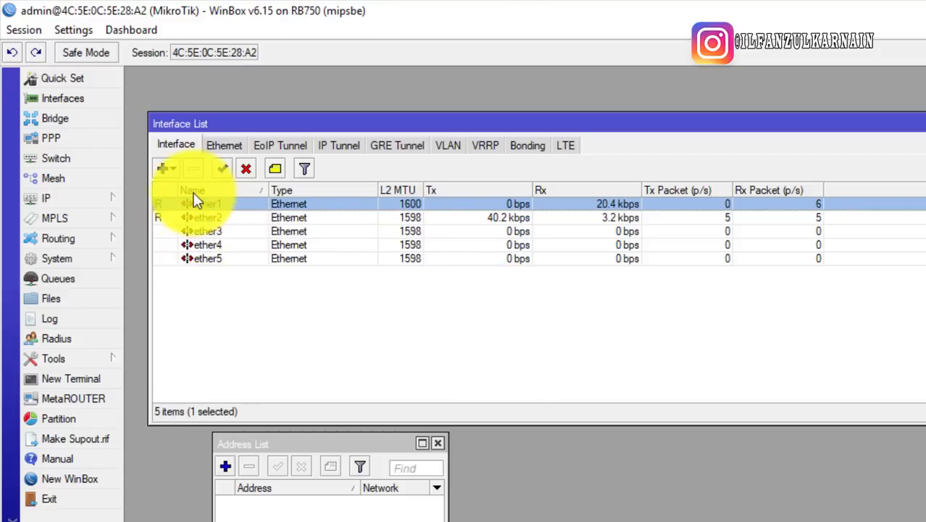
pyautogui.click(210, 203)
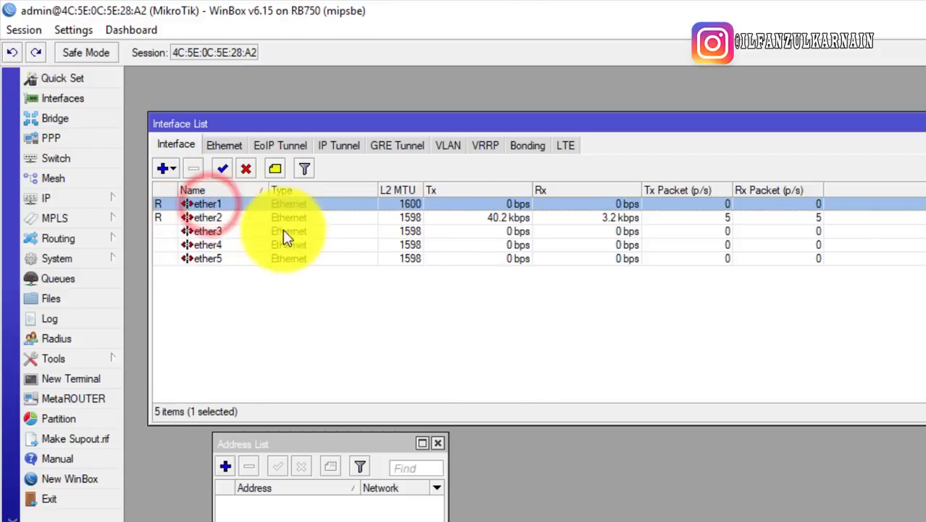
pyautogui.click(172, 218)
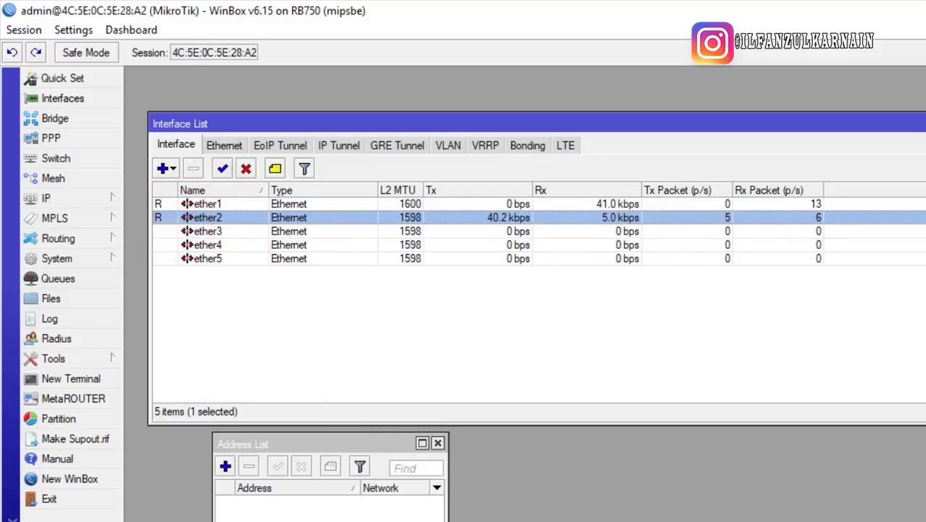
pyautogui.click(377, 518)
pyautogui.click(377, 521)
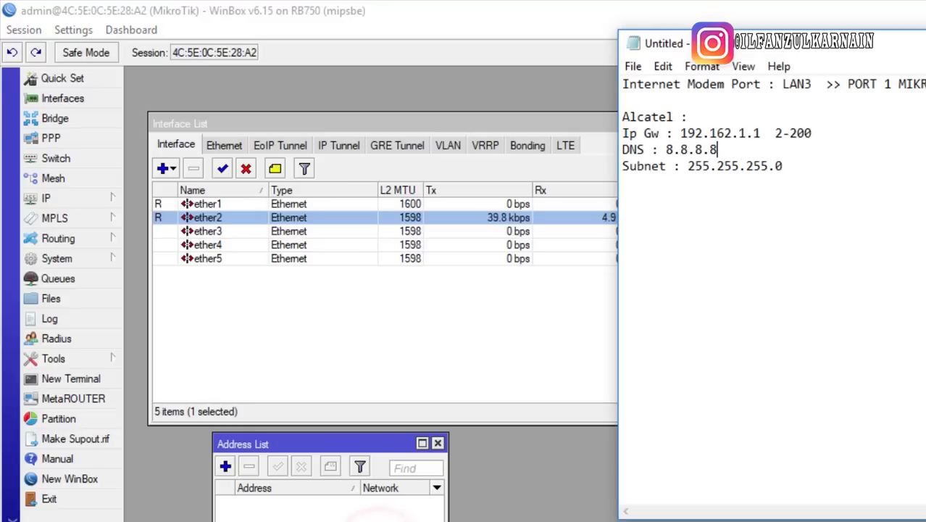
pyautogui.moveTo(822, 188); pyautogui.dragTo(612, 121)
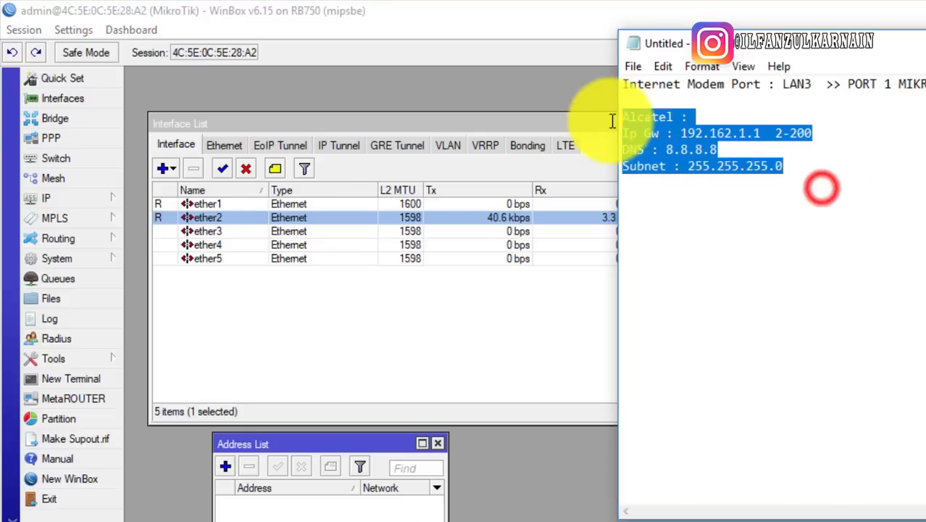
pyautogui.click(834, 212)
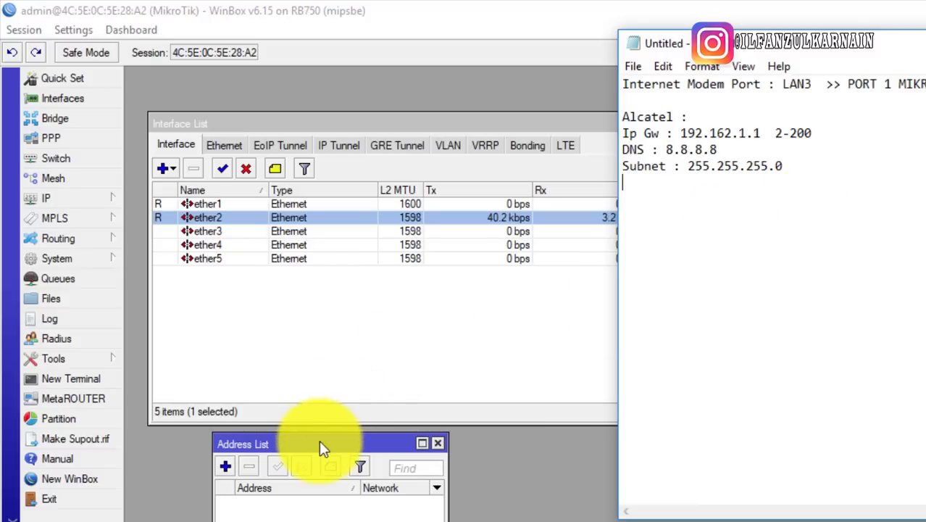
pyautogui.moveTo(320, 444); pyautogui.dragTo(332, 292)
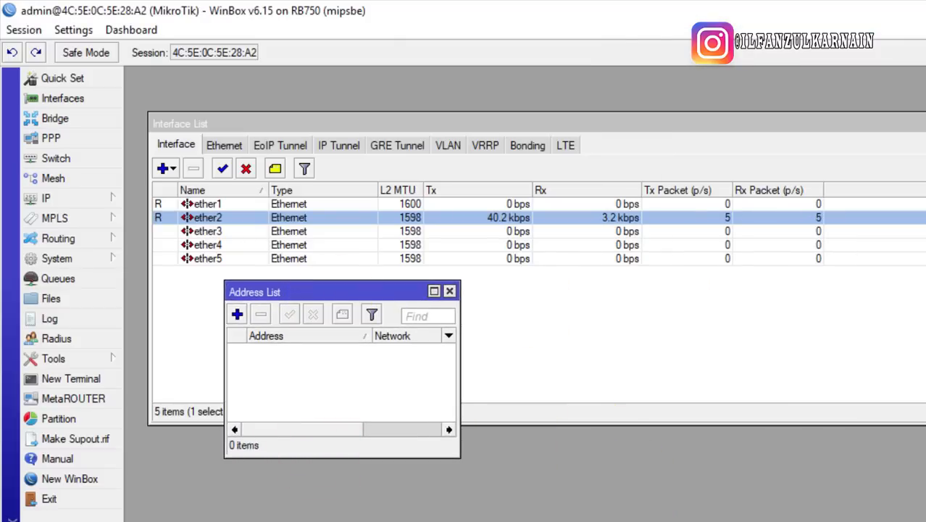
pyautogui.hotkey('alt', 'Tab')
pyautogui.click(825, 235)
pyautogui.moveTo(725, 132); pyautogui.dragTo(675, 133)
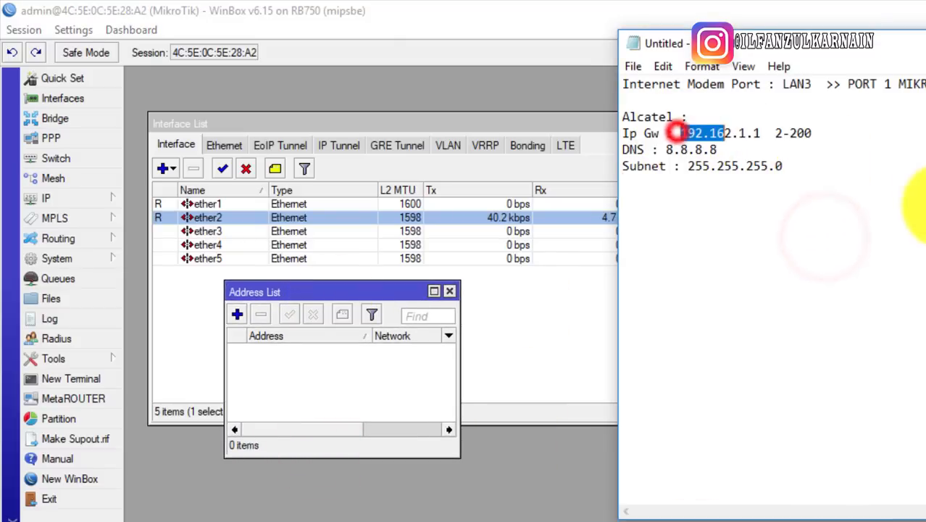
pyautogui.click(830, 228)
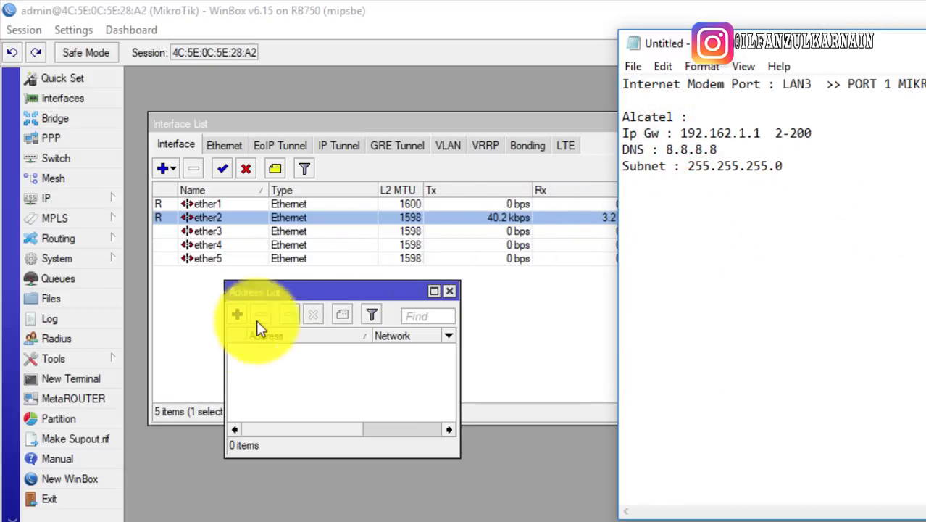
pyautogui.moveTo(680, 133); pyautogui.dragTo(833, 135)
pyautogui.click(826, 131)
pyautogui.click(761, 135)
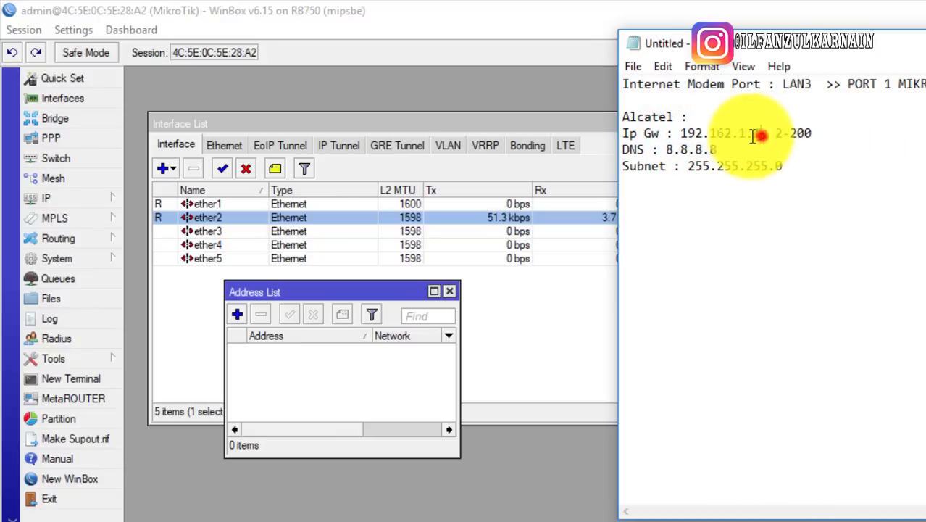
pyautogui.doubleClick(757, 135)
pyautogui.click(272, 388)
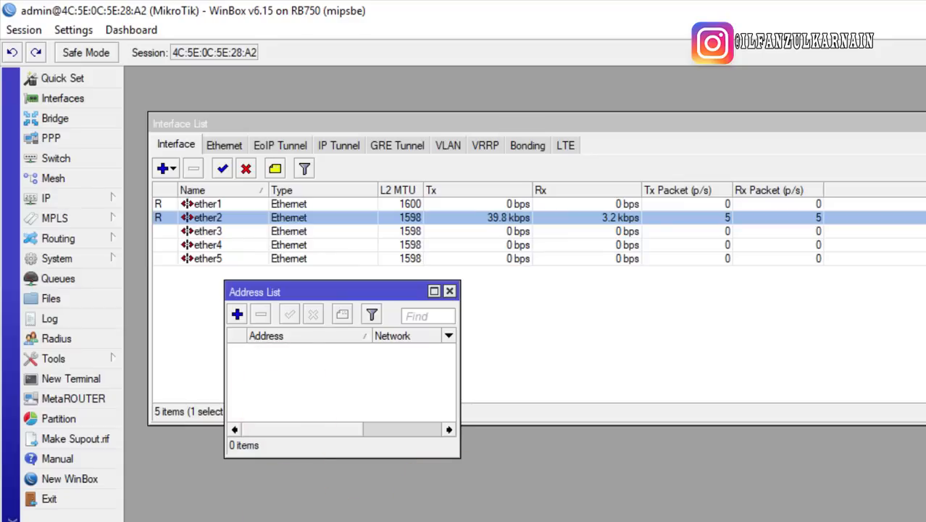
# Start a new IP address entry in the enlarged Address List and widen its dialog
pyautogui.moveTo(456, 456); pyautogui.dragTo(539, 521)
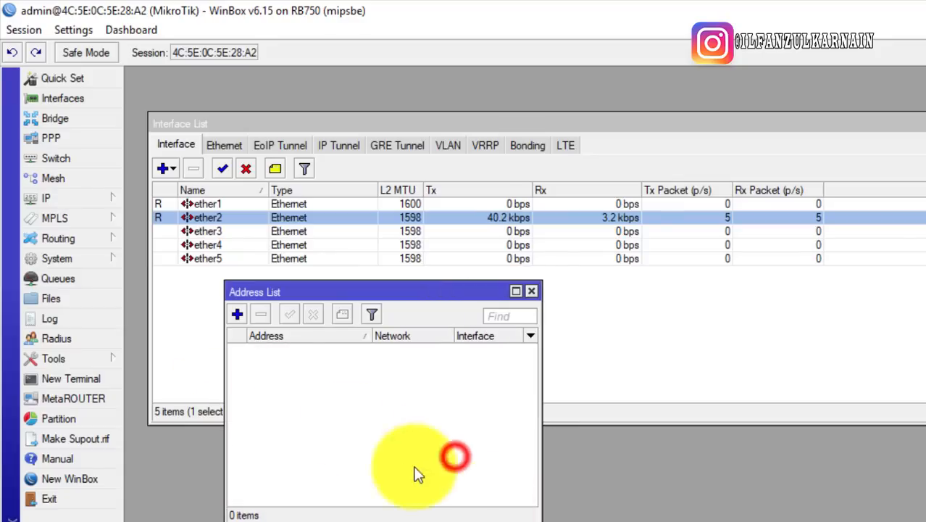
pyautogui.click(324, 387)
pyautogui.click(234, 310)
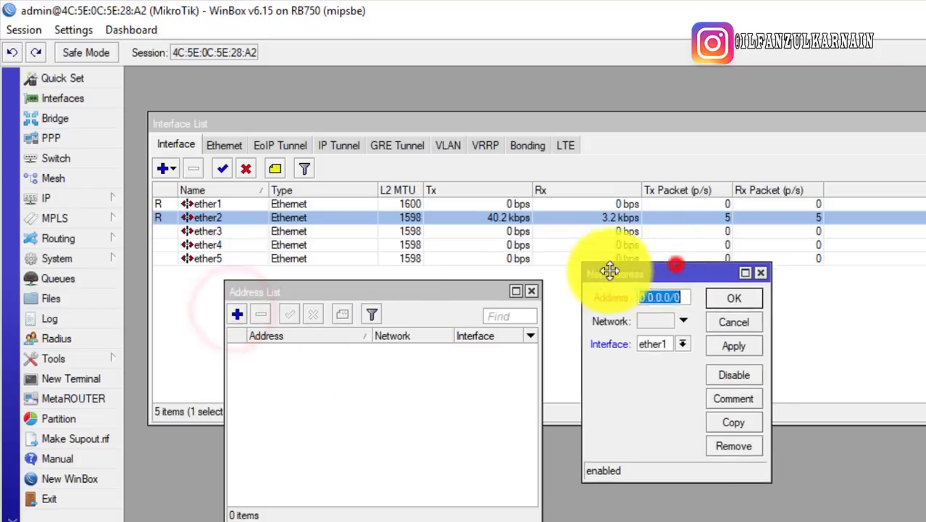
pyautogui.moveTo(672, 270); pyautogui.dragTo(351, 347)
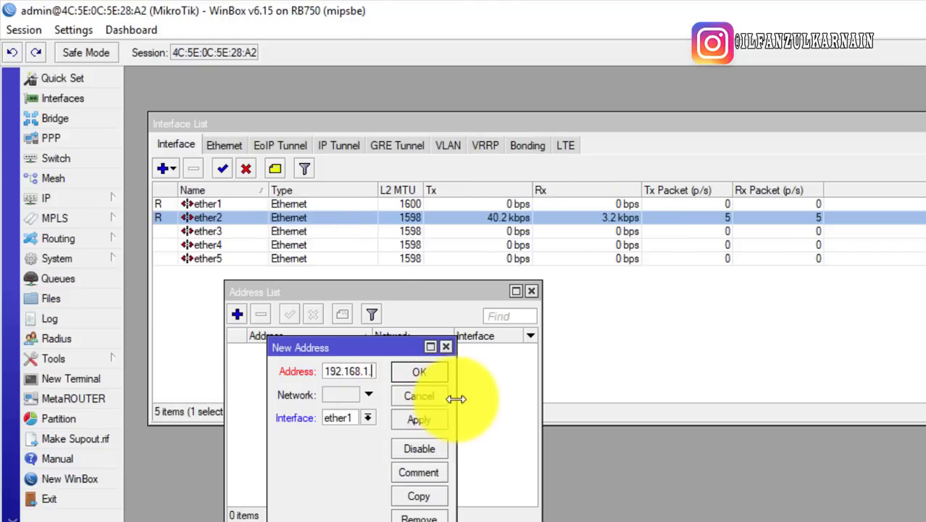
pyautogui.moveTo(451, 399); pyautogui.dragTo(676, 400)
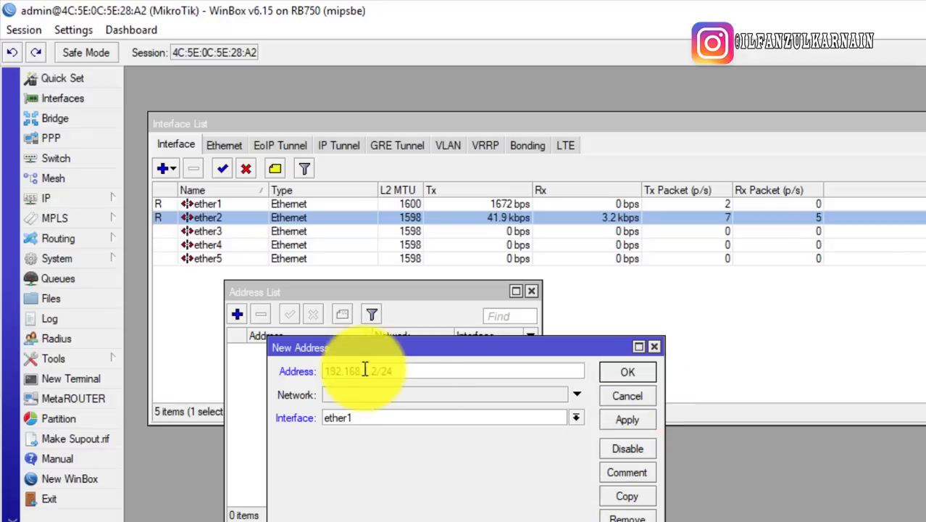
# Compare the address's /24 prefix with the subnet mask 255.255.255.0 in the notes
pyautogui.moveTo(382, 371); pyautogui.dragTo(436, 373)
pyautogui.hotkey('alt', 'Tab')
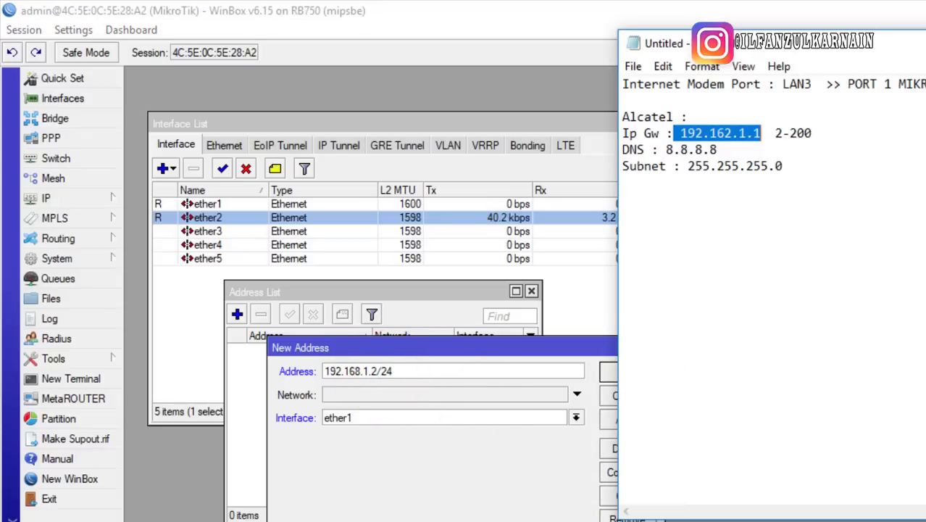
pyautogui.moveTo(801, 166); pyautogui.dragTo(694, 171)
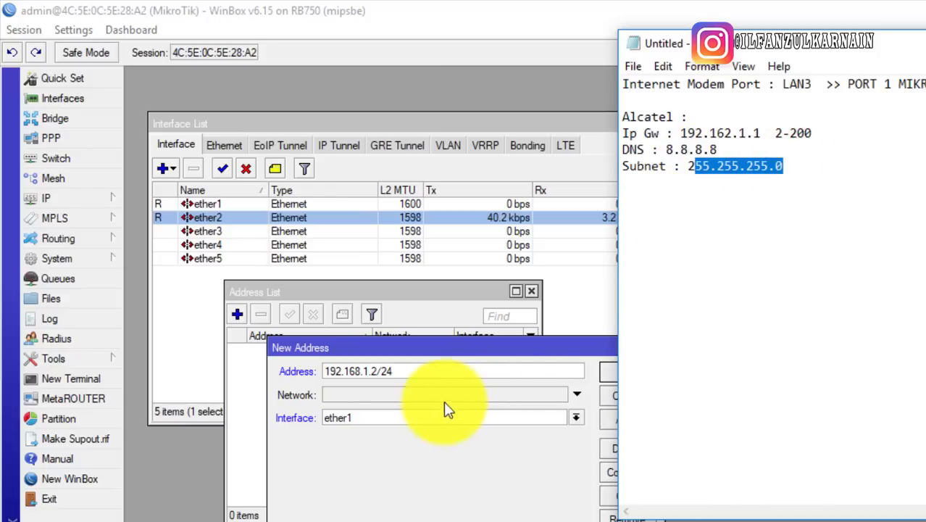
pyautogui.doubleClick(384, 372)
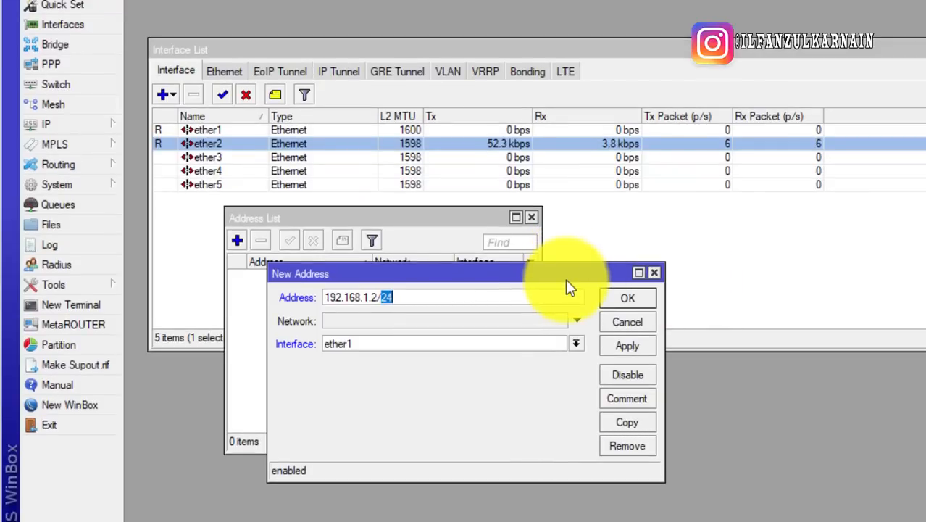
pyautogui.click(387, 302)
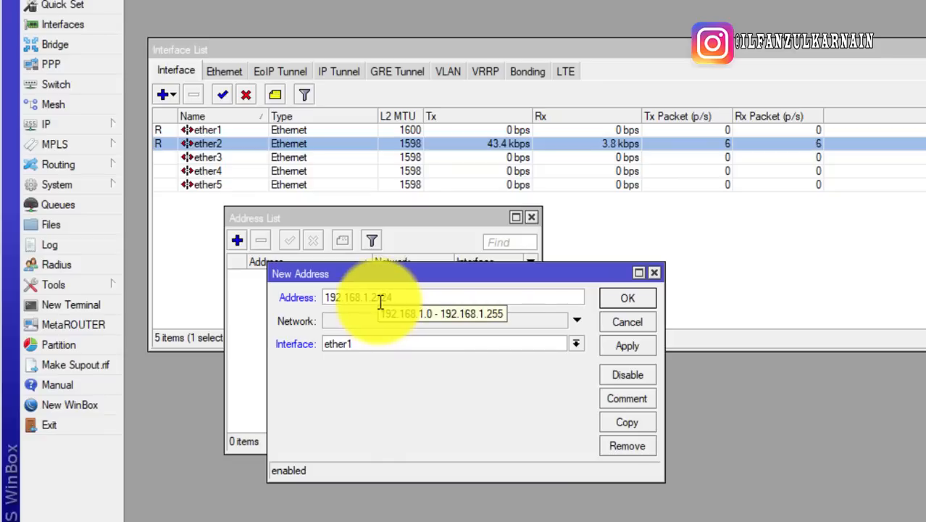
pyautogui.moveTo(376, 297); pyautogui.dragTo(456, 301)
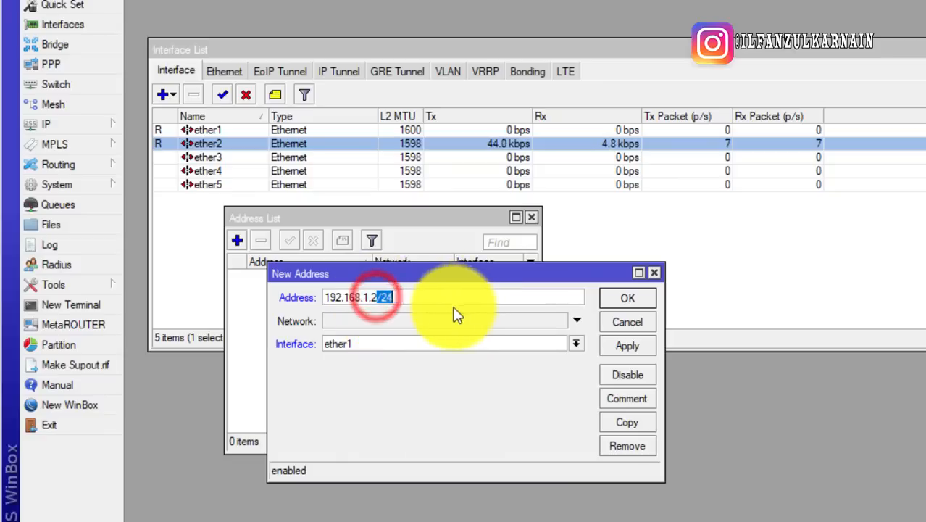
pyautogui.click(395, 298)
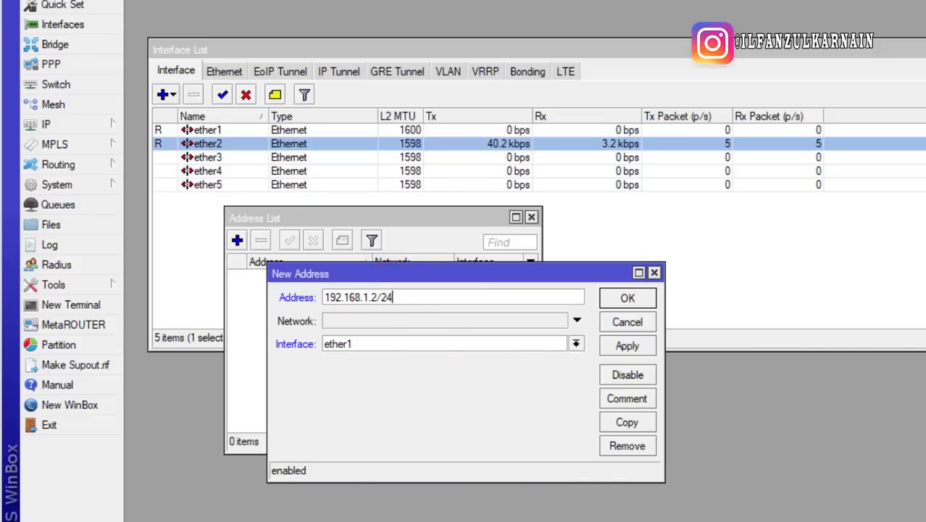
pyautogui.moveTo(765, 94); pyautogui.dragTo(680, 94)
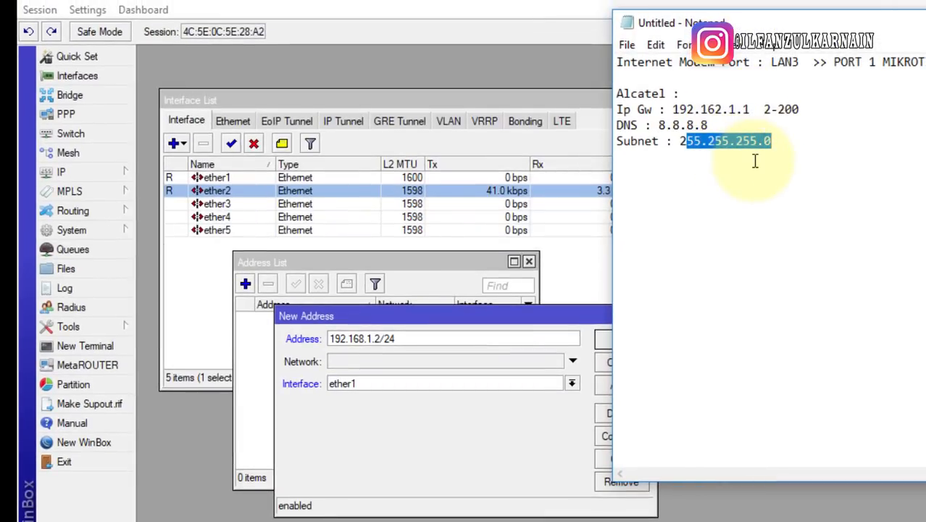
pyautogui.click(435, 488)
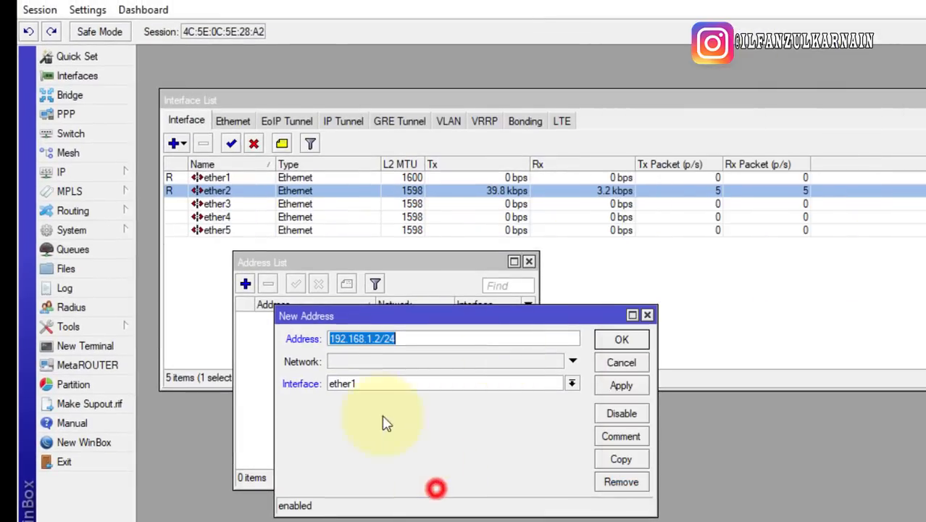
# Assign 192.168.1.2/24 to ether1 and save it to the Address List
pyautogui.click(343, 384)
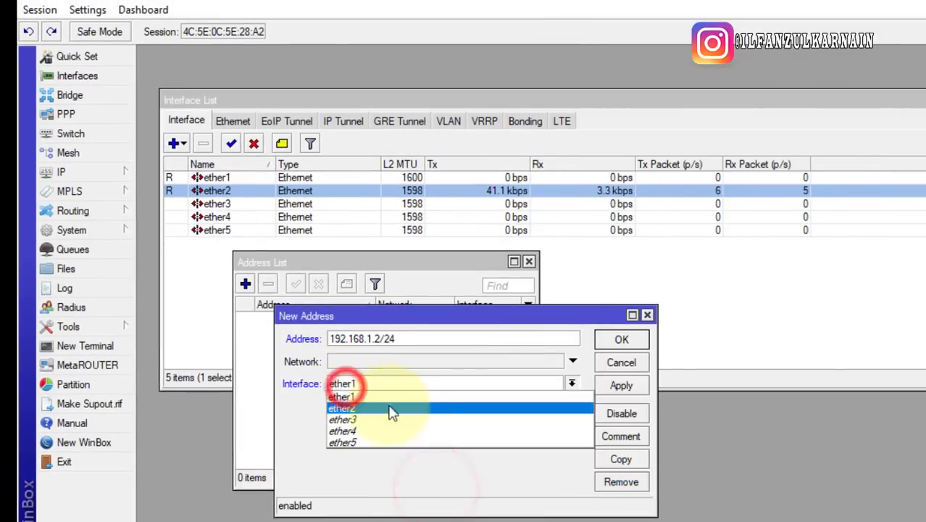
pyautogui.click(366, 399)
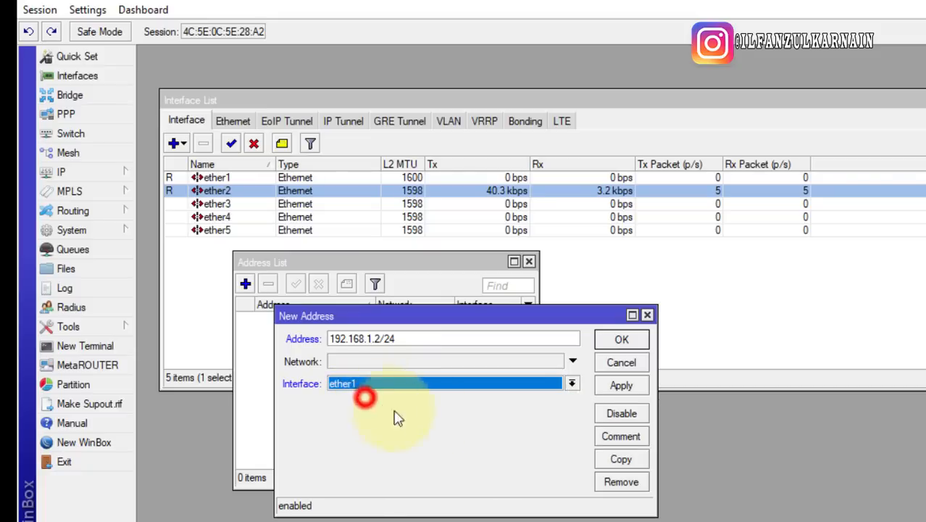
pyautogui.click(631, 348)
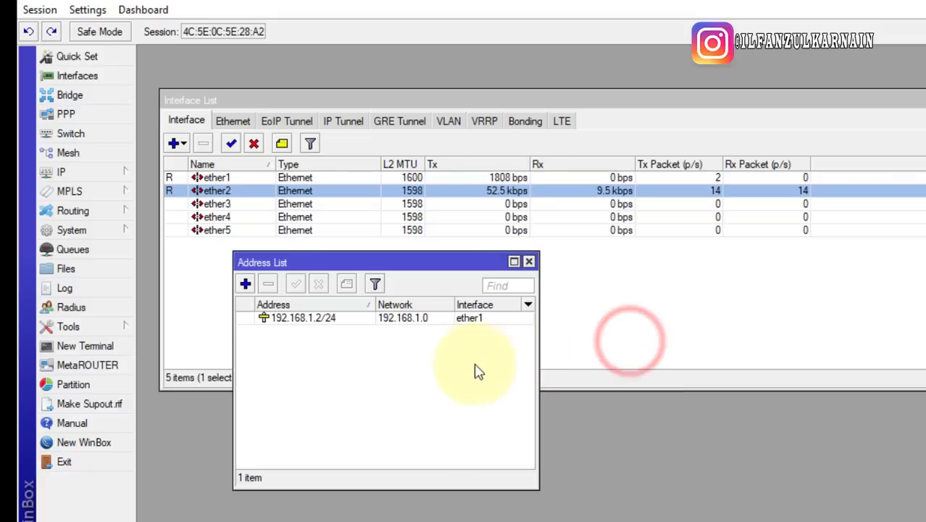
pyautogui.click(378, 318)
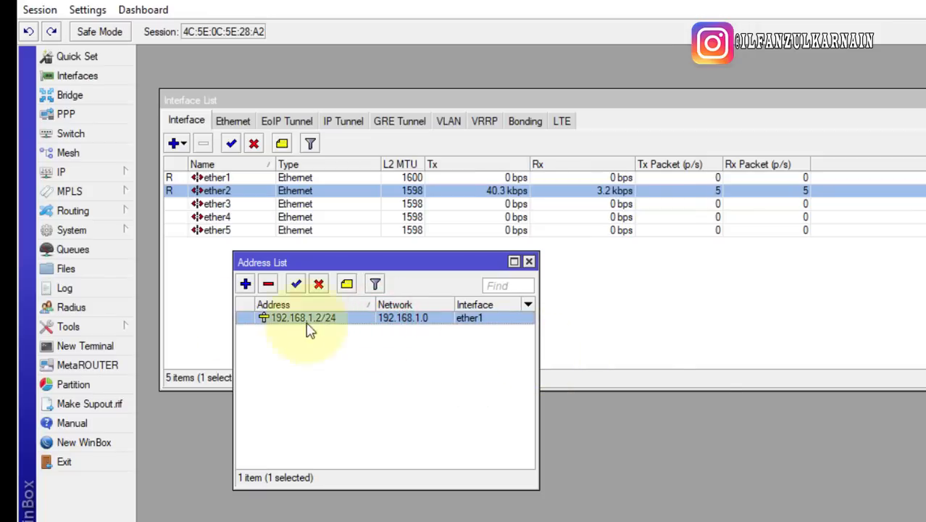
pyautogui.moveTo(319, 330)
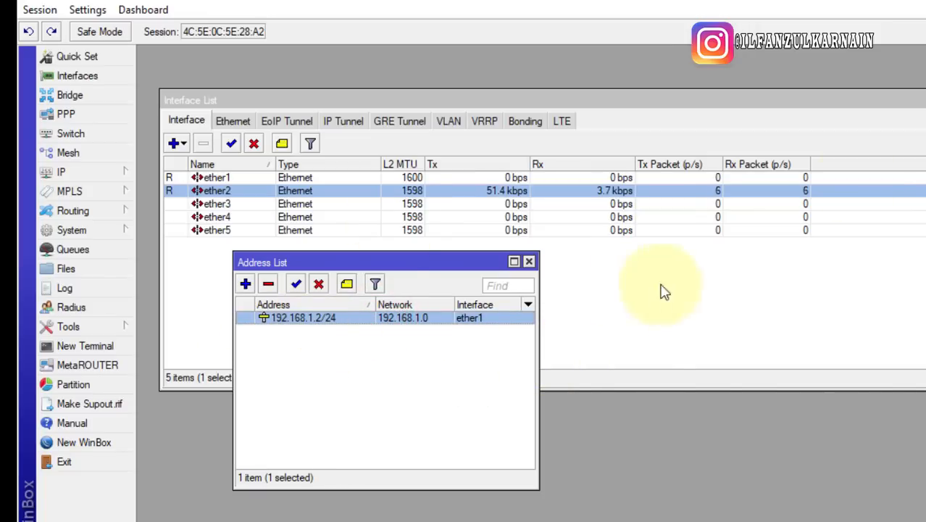
# Close the Interface and Address lists and open the IP Route List
pyautogui.click(925, 100)
pyautogui.click(526, 260)
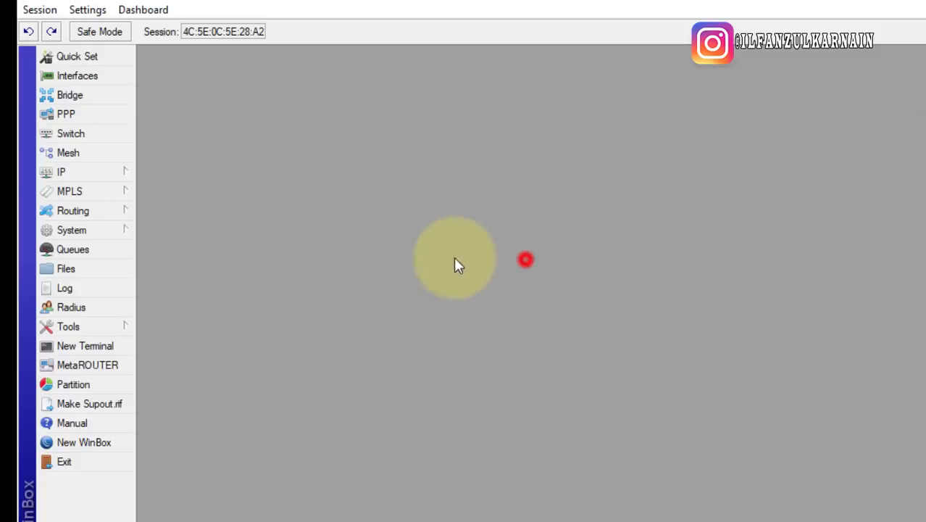
pyautogui.click(102, 172)
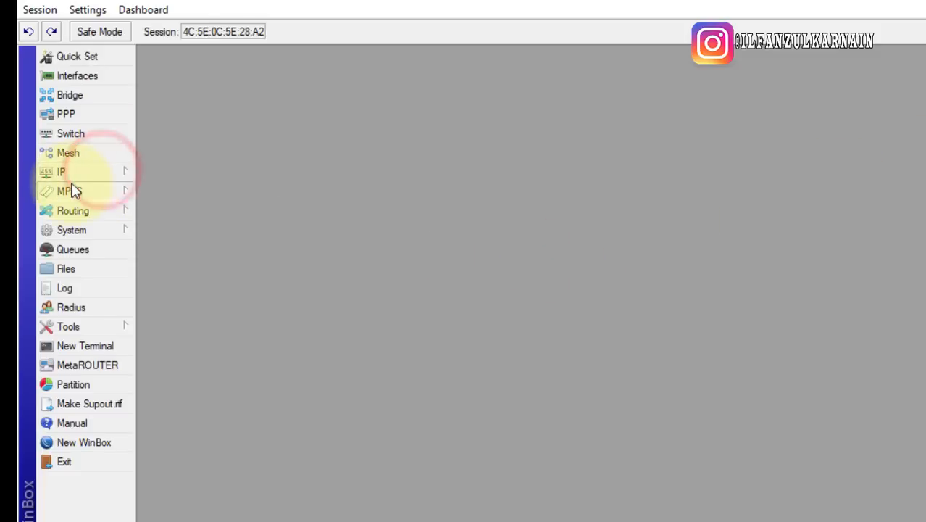
pyautogui.moveTo(87, 179)
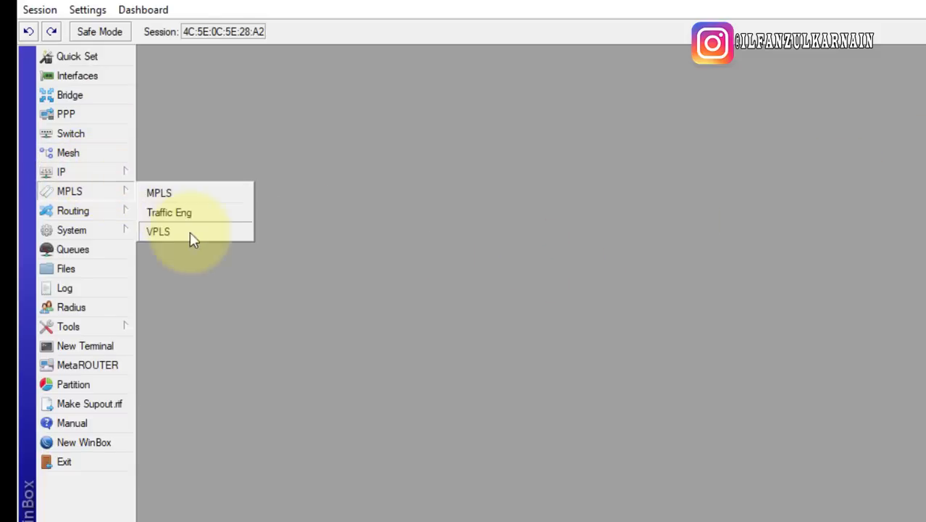
pyautogui.click(67, 174)
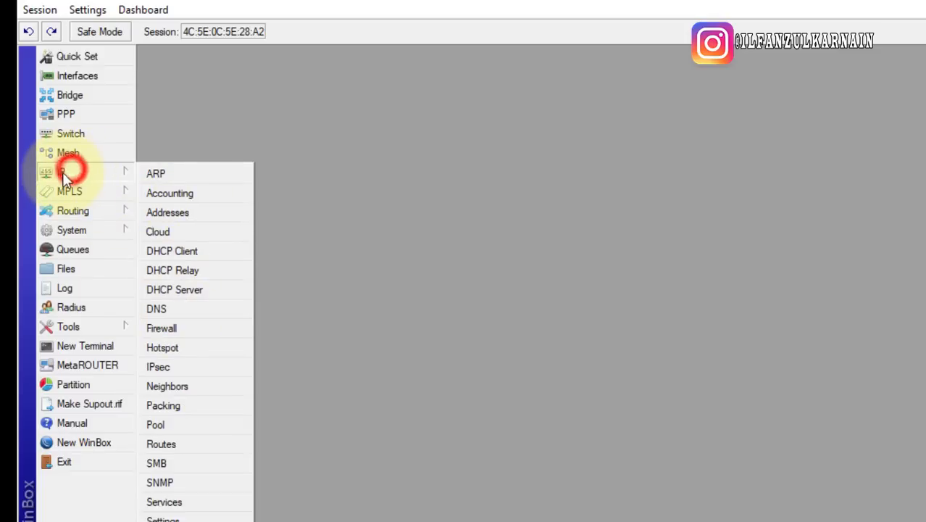
pyautogui.click(167, 443)
pyautogui.moveTo(538, 255); pyautogui.dragTo(521, 205)
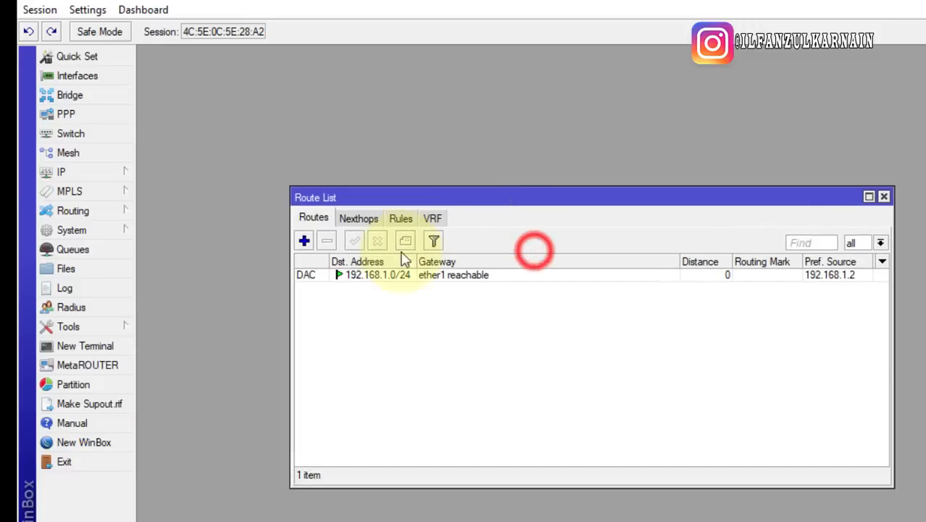
# Add a new route, keeping its destination at 0.0.0.0/0
pyautogui.click(304, 241)
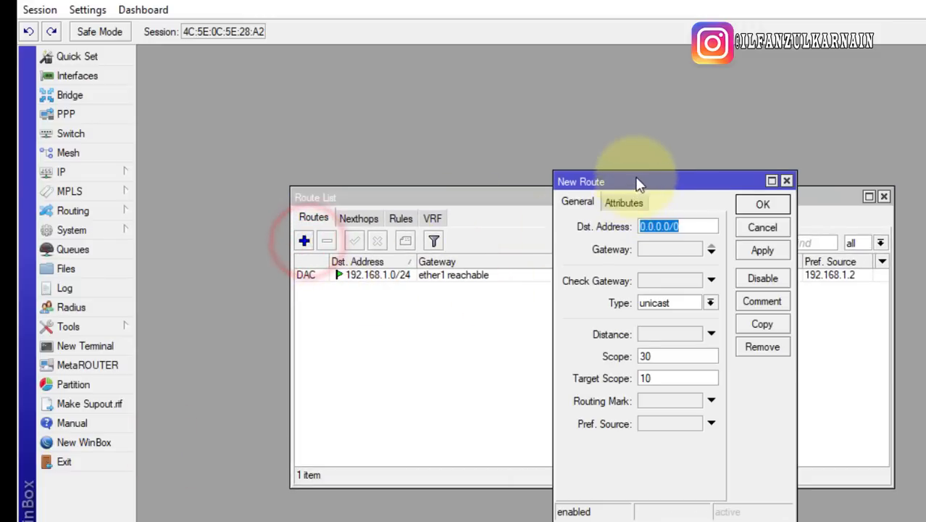
pyautogui.moveTo(635, 175); pyautogui.dragTo(333, 223)
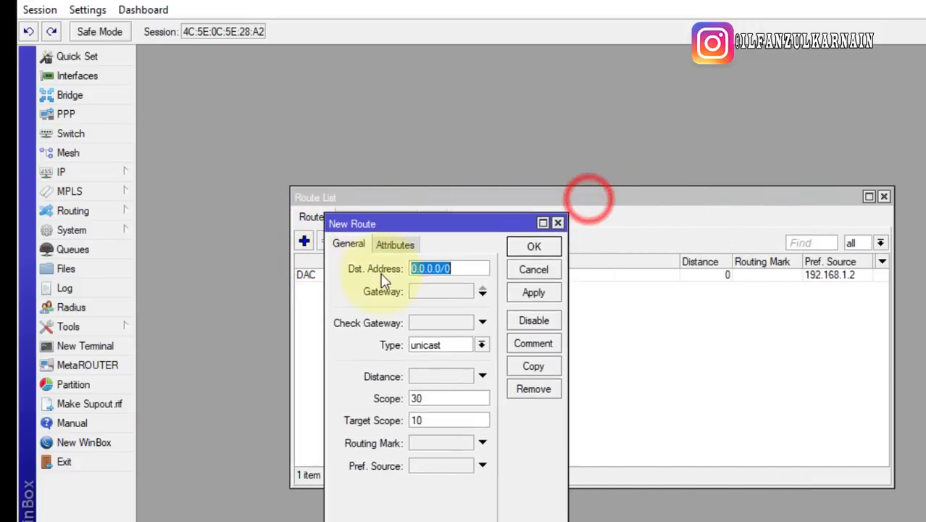
pyautogui.click(473, 269)
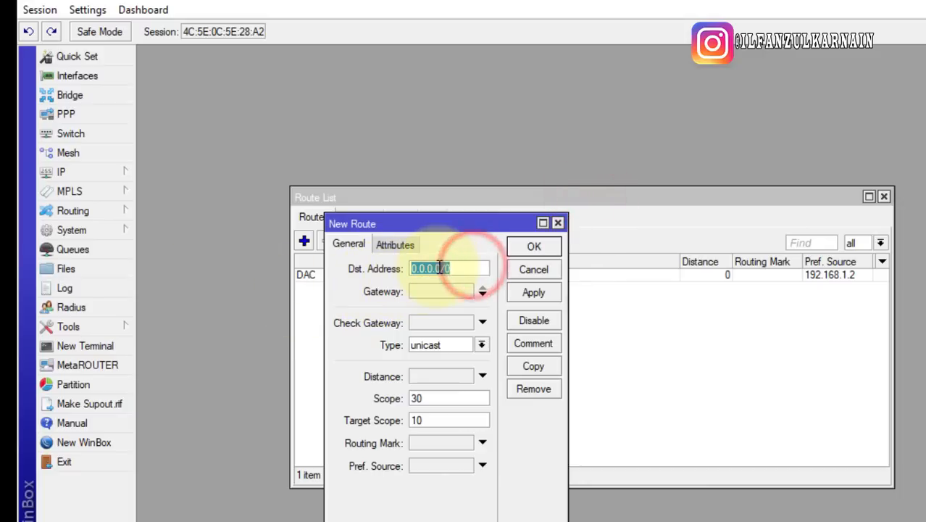
pyautogui.click(413, 273)
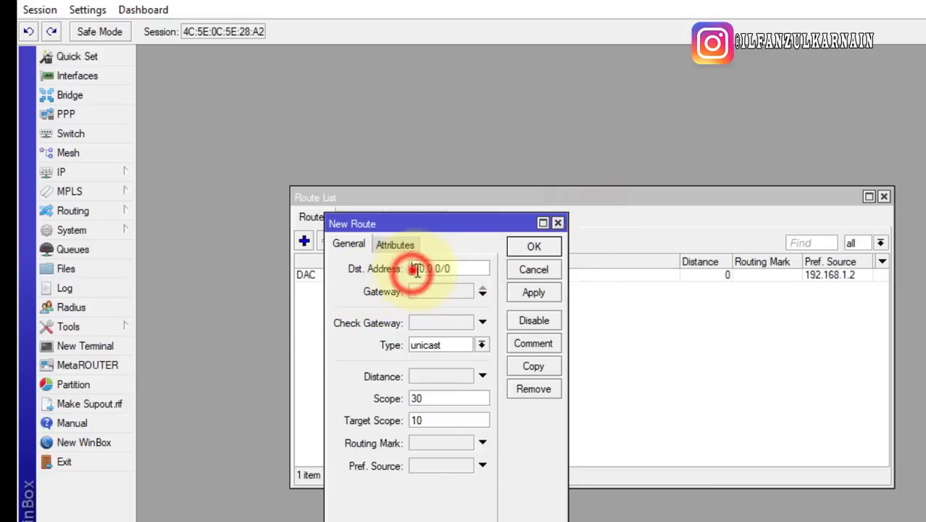
pyautogui.doubleClick(413, 272)
pyautogui.moveTo(469, 266); pyautogui.dragTo(107, 319)
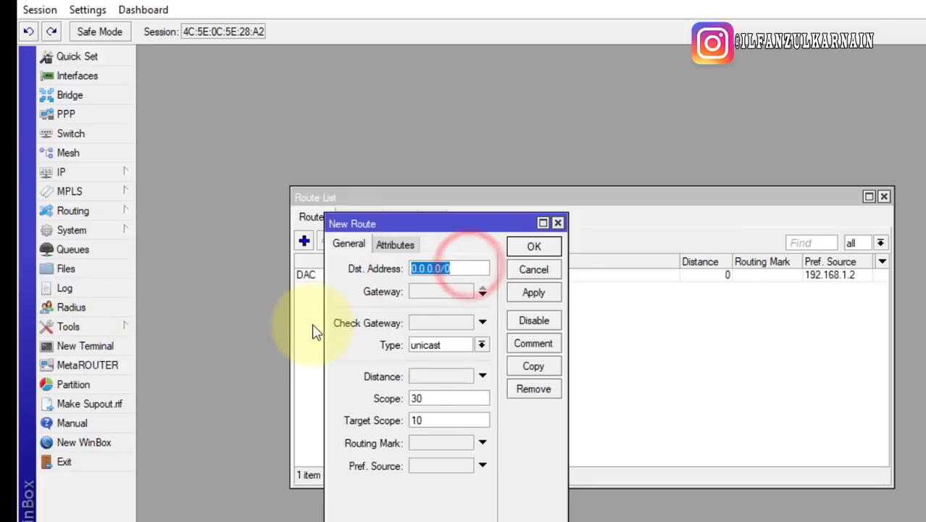
# Set the route's gateway to 192.168.1.1, checked against the notes, and save it
pyautogui.click(433, 288)
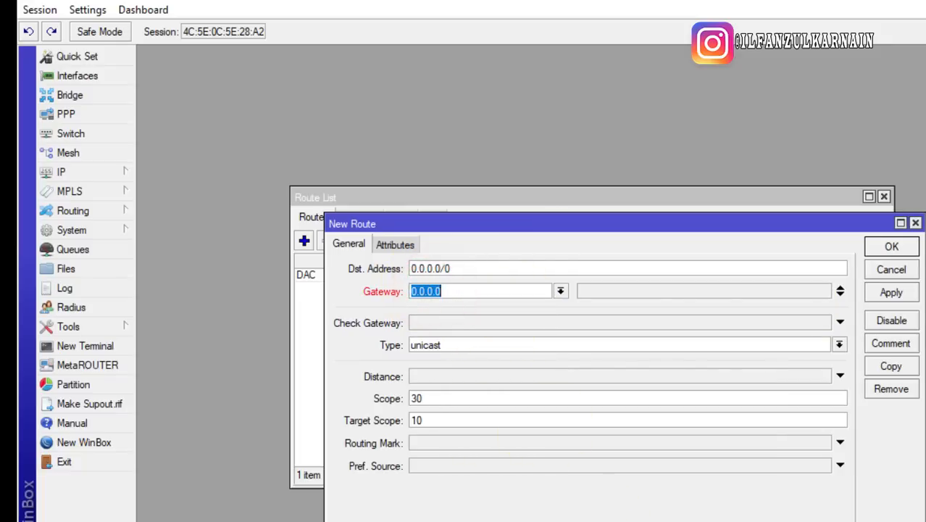
pyautogui.hotkey('alt', 'Tab')
pyautogui.doubleClick(747, 108)
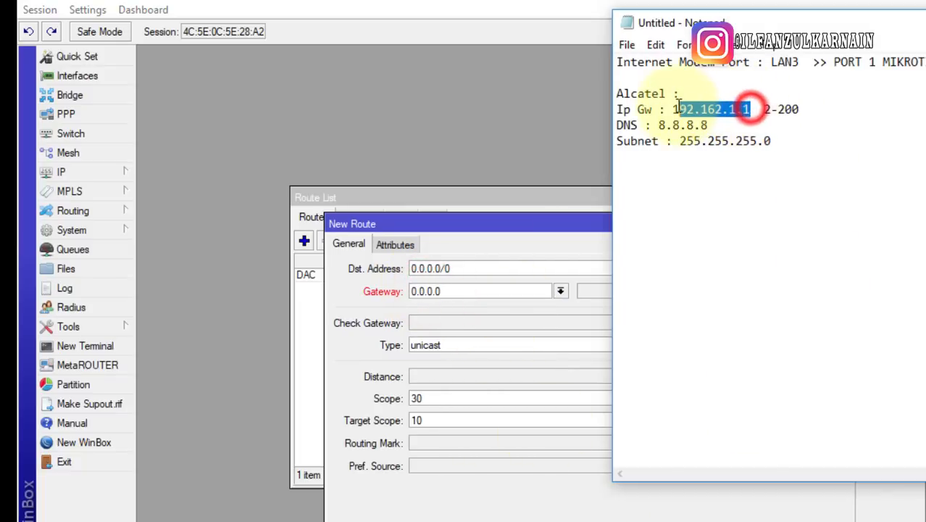
pyautogui.click(730, 118)
pyautogui.moveTo(728, 109); pyautogui.dragTo(750, 109)
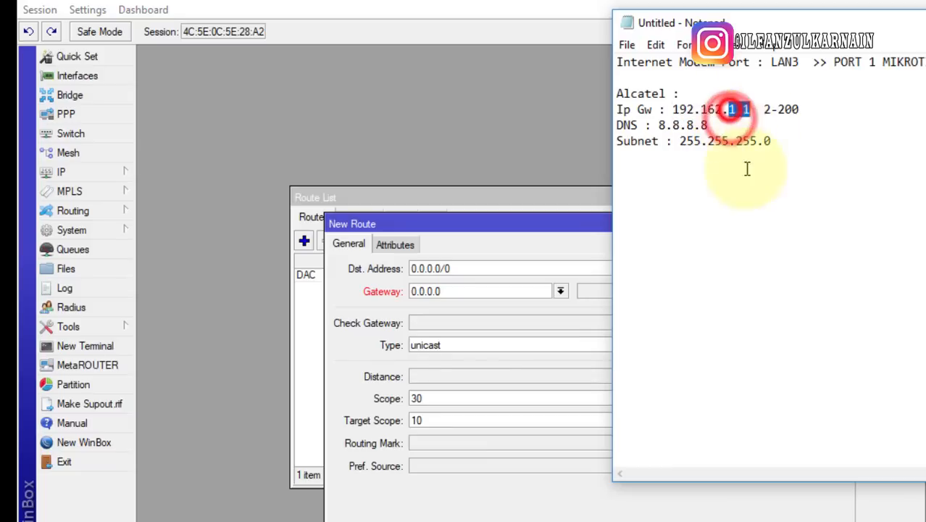
pyautogui.click(441, 290)
pyautogui.write('192.168.1.1')
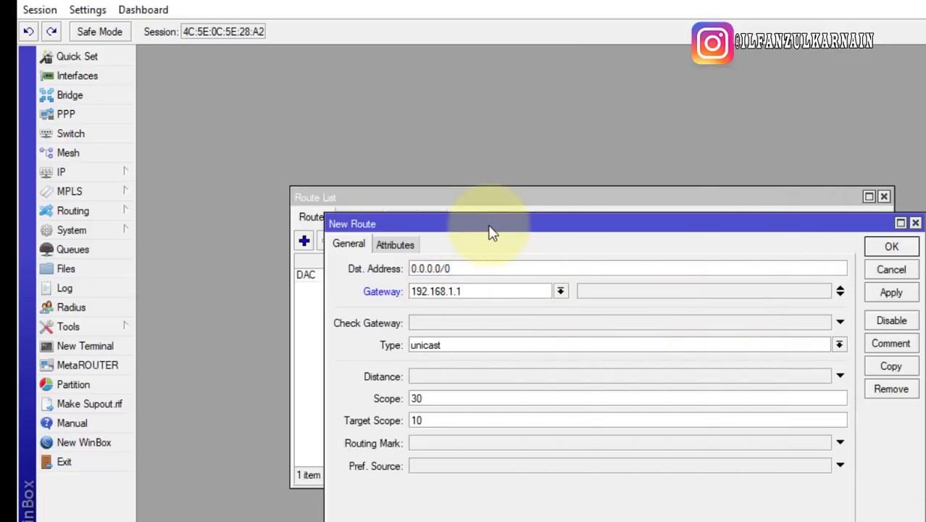
pyautogui.doubleClick(475, 293)
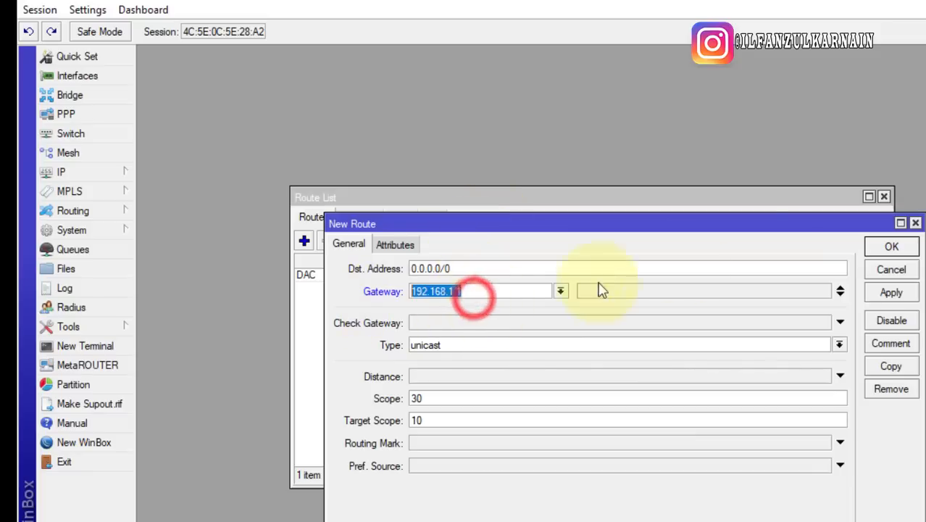
pyautogui.click(892, 247)
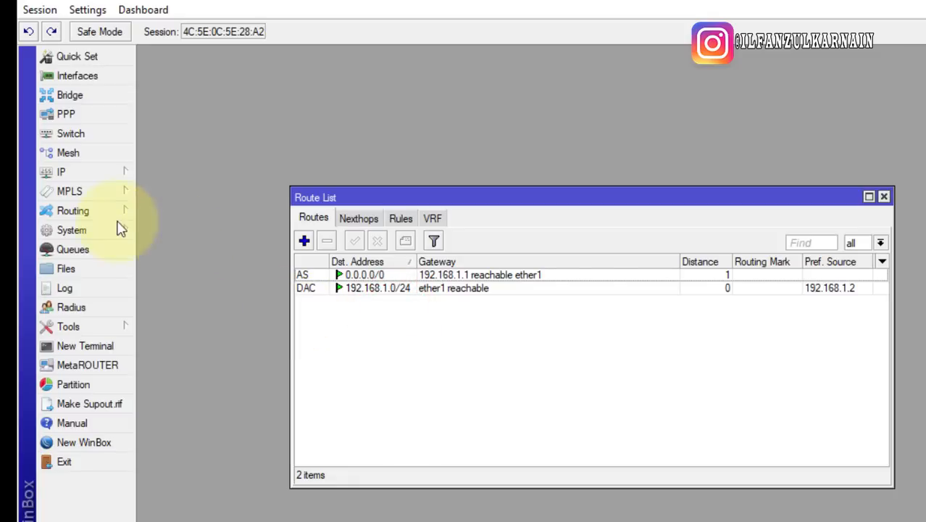
# Enter DNS servers 192.168.1.1 and 8.8.8.8 from the notes in the DNS settings
pyautogui.click(51, 174)
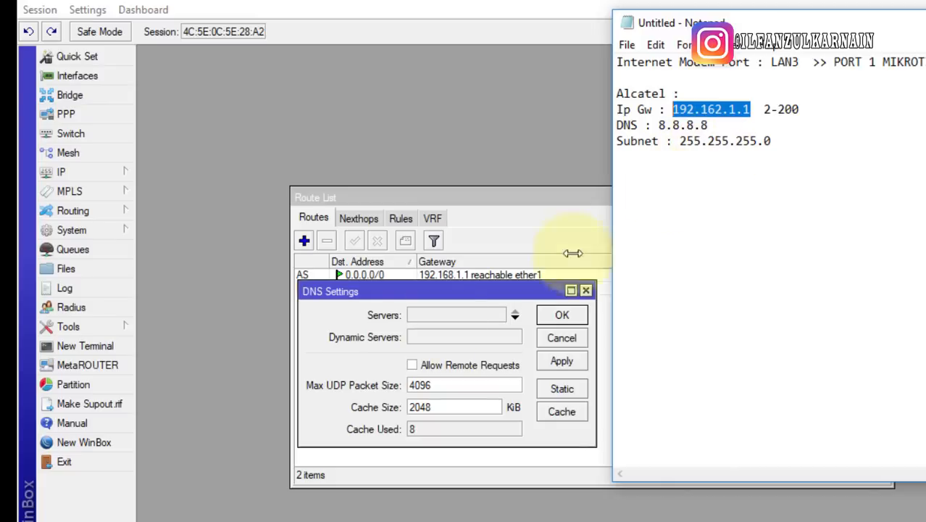
pyautogui.moveTo(709, 124); pyautogui.dragTo(661, 126)
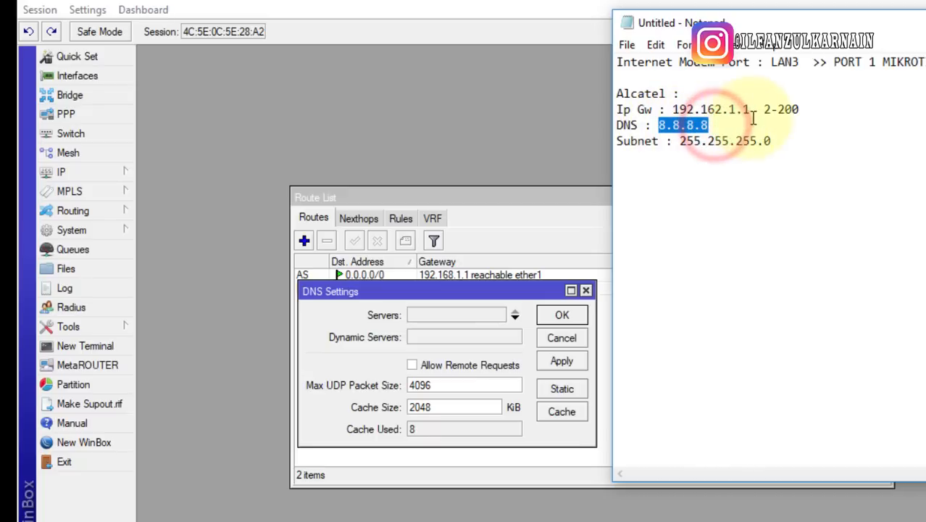
pyautogui.moveTo(750, 108); pyautogui.dragTo(675, 110)
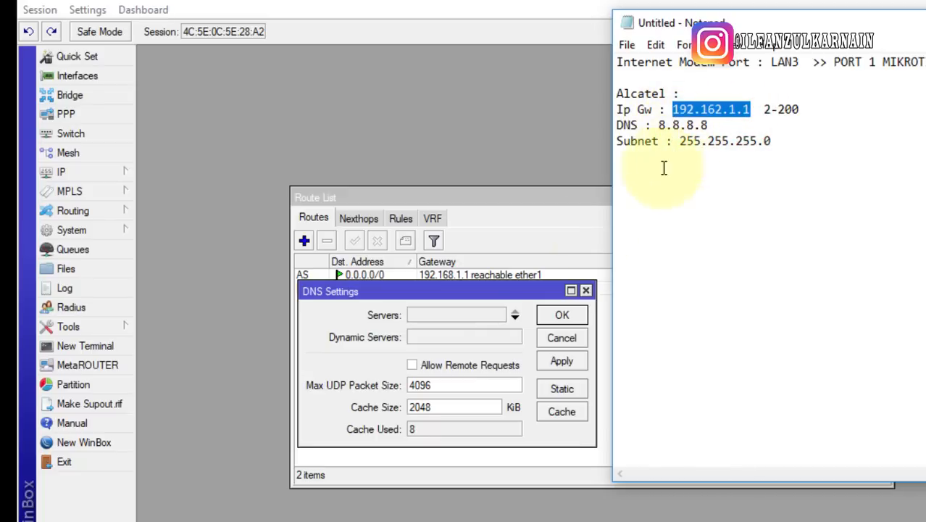
pyautogui.click(478, 292)
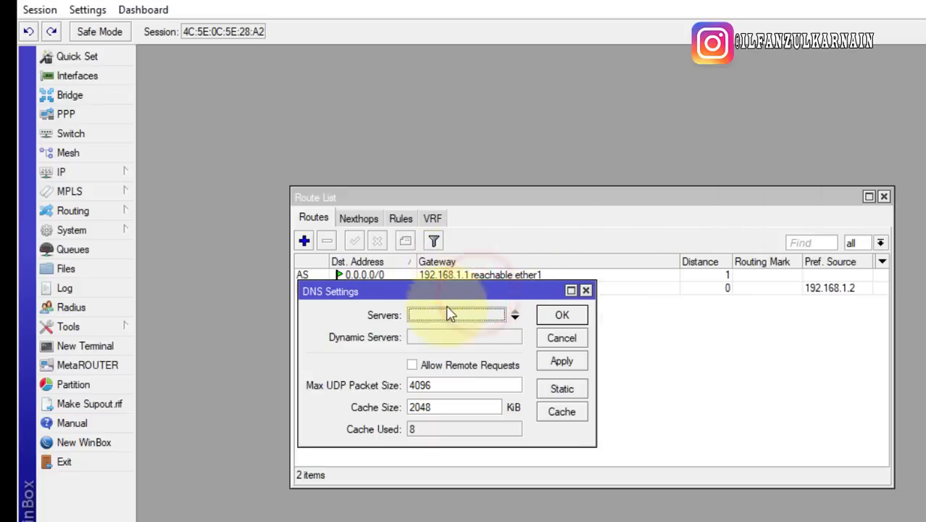
pyautogui.click(478, 319)
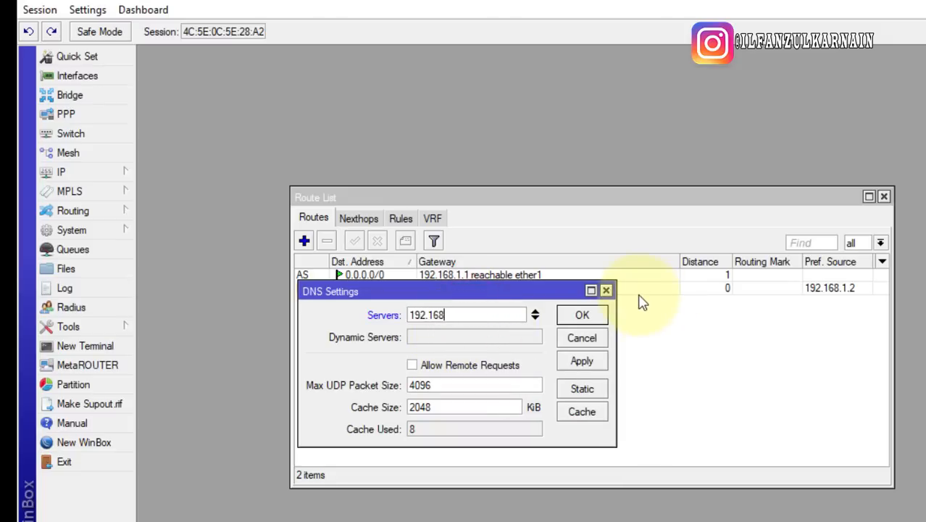
pyautogui.click(537, 318)
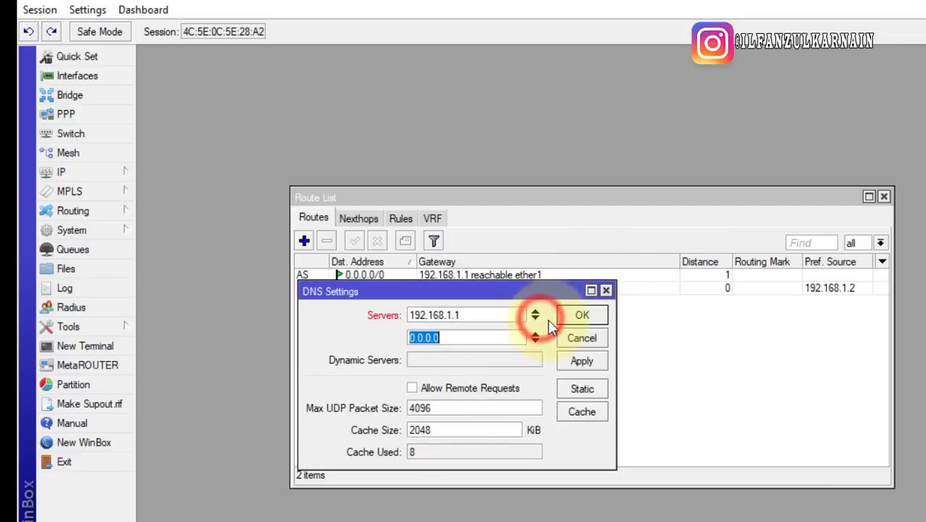
# Double-check both DNS servers, enable Allow Remote Requests and save the DNS settings
pyautogui.click(472, 314)
pyautogui.click(483, 341)
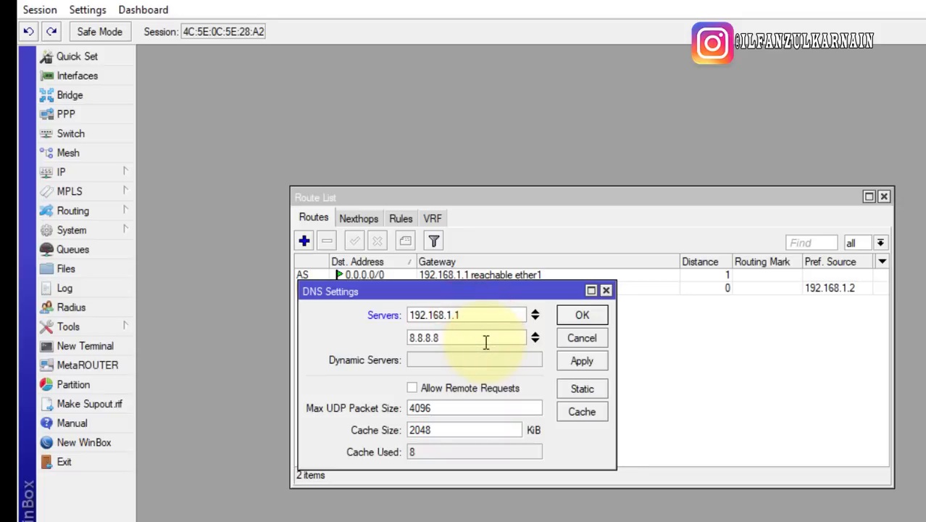
pyautogui.click(456, 312)
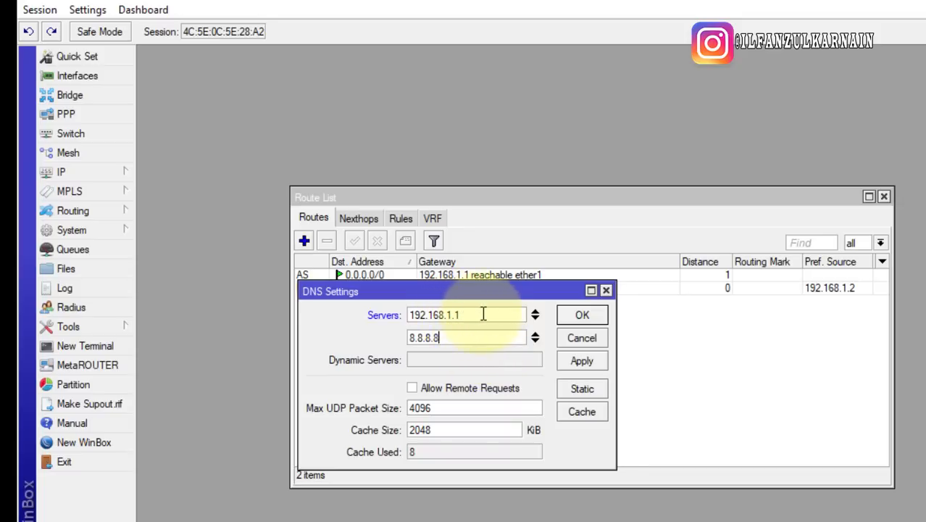
pyautogui.moveTo(483, 313); pyautogui.dragTo(407, 314)
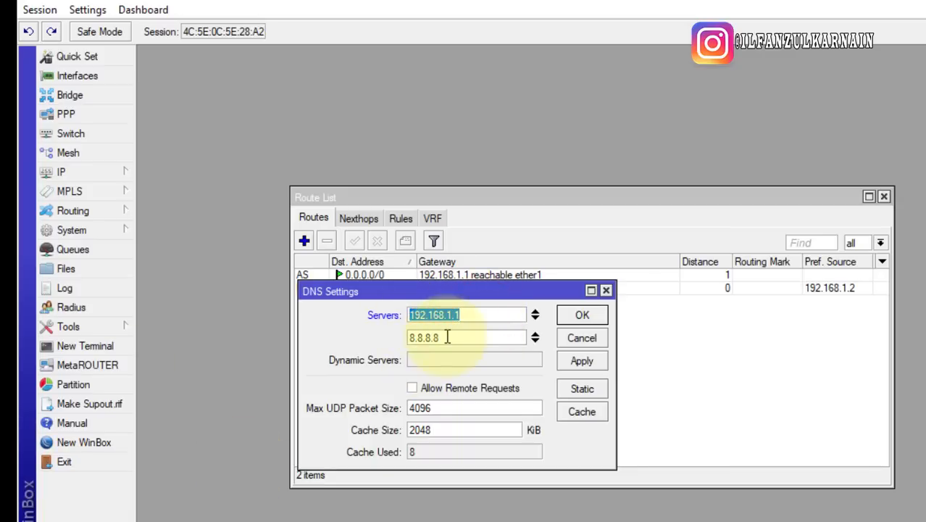
pyautogui.click(438, 315)
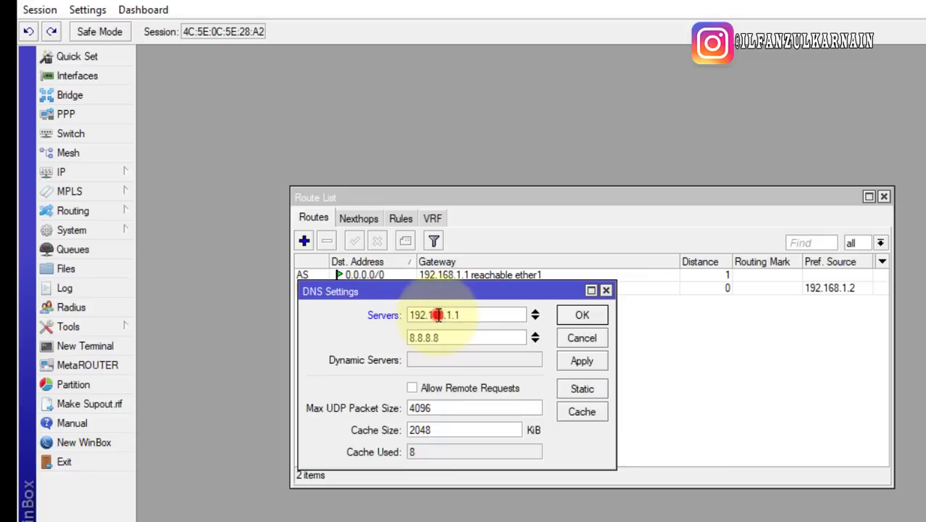
pyautogui.moveTo(458, 337); pyautogui.dragTo(383, 338)
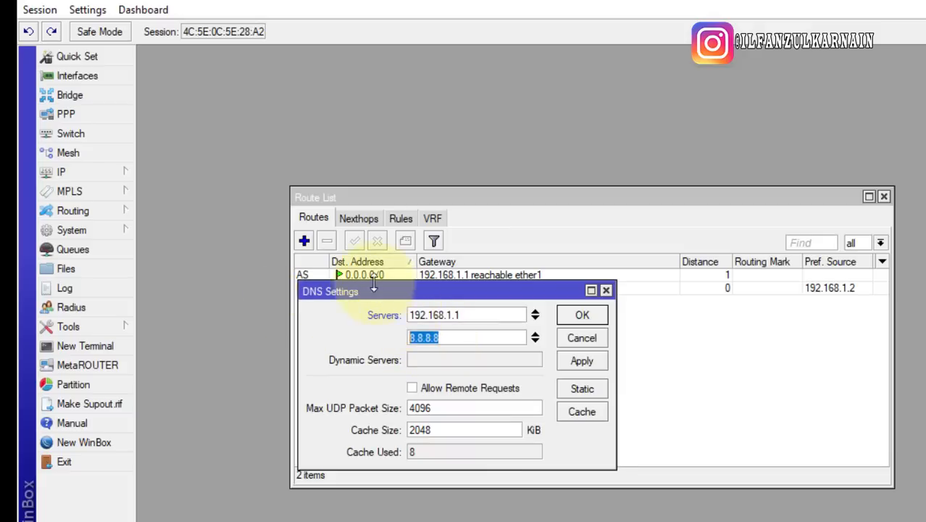
pyautogui.click(413, 389)
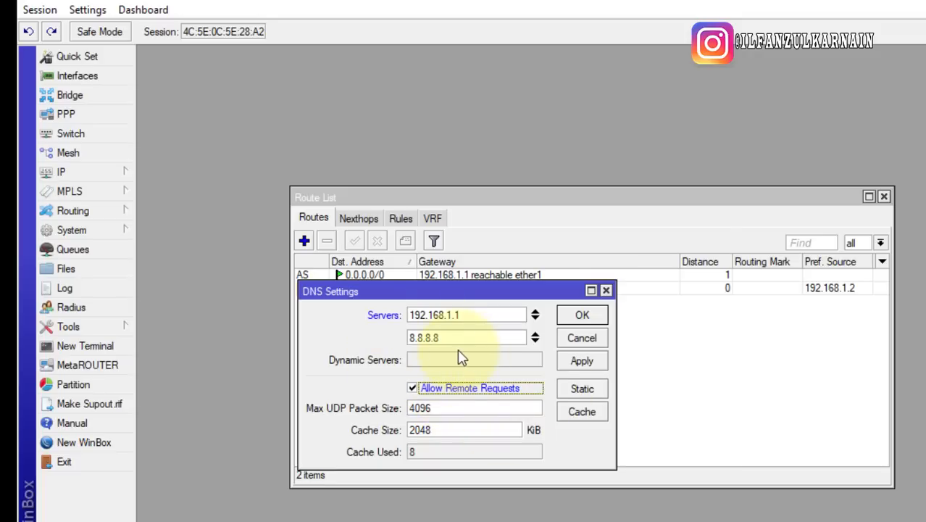
pyautogui.click(413, 390)
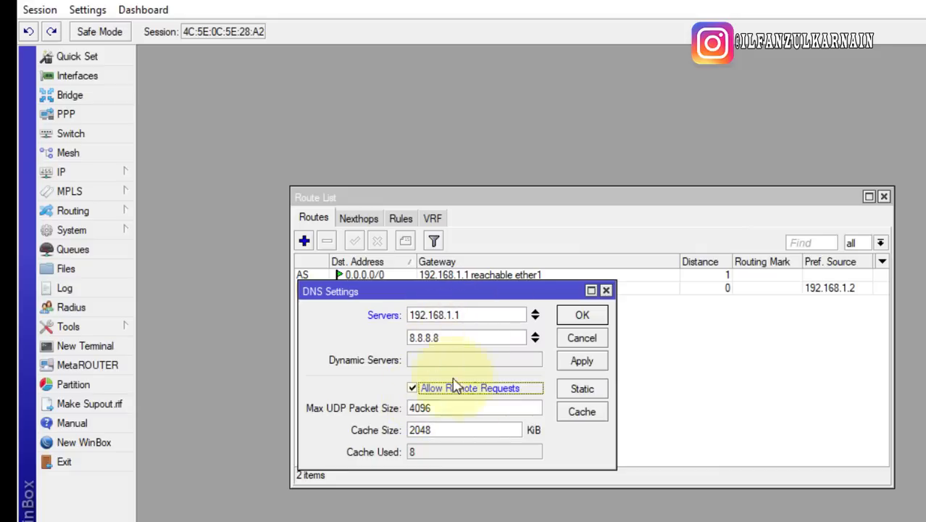
pyautogui.click(583, 316)
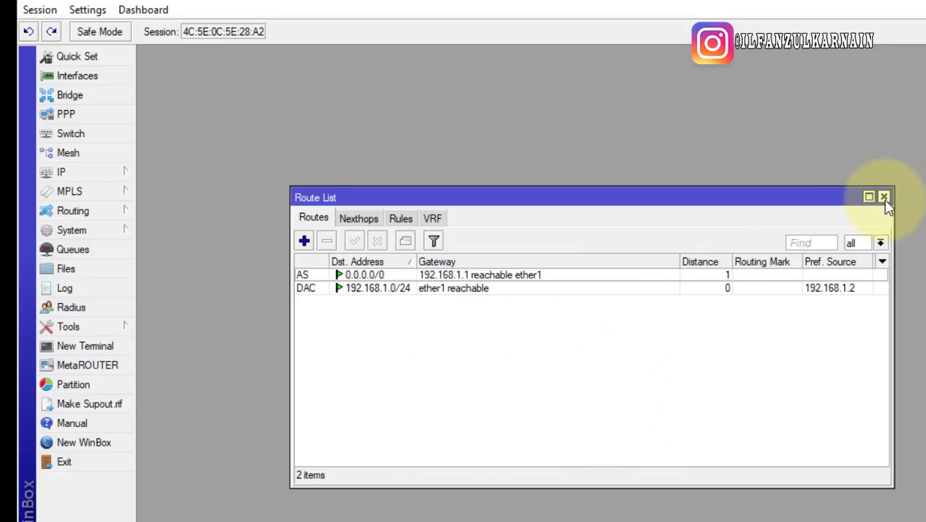
# Close the Route List, then open a New Terminal and centre it in the workspace
pyautogui.click(884, 197)
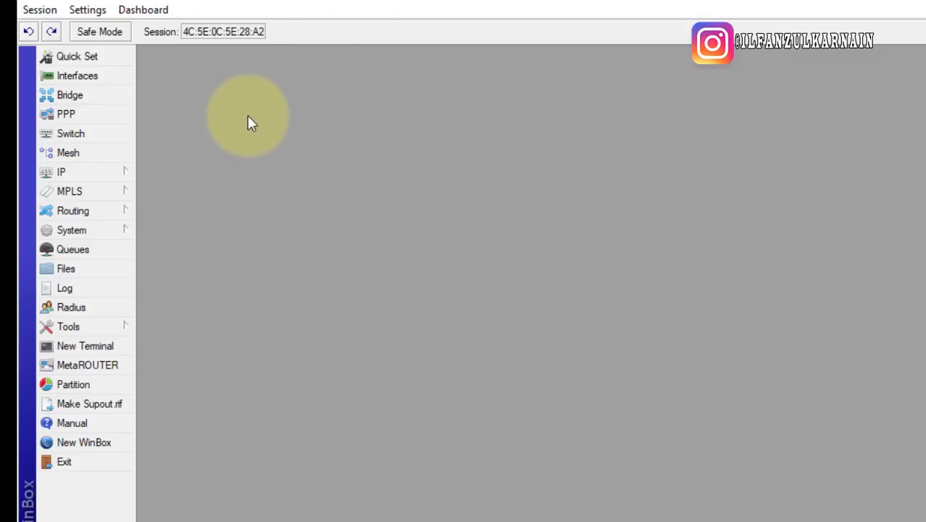
pyautogui.click(79, 353)
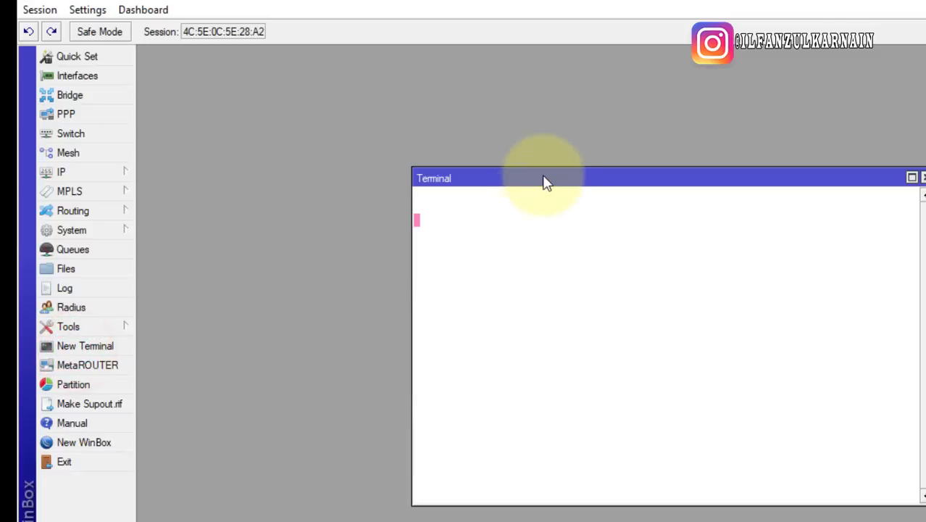
pyautogui.moveTo(549, 186); pyautogui.dragTo(383, 129)
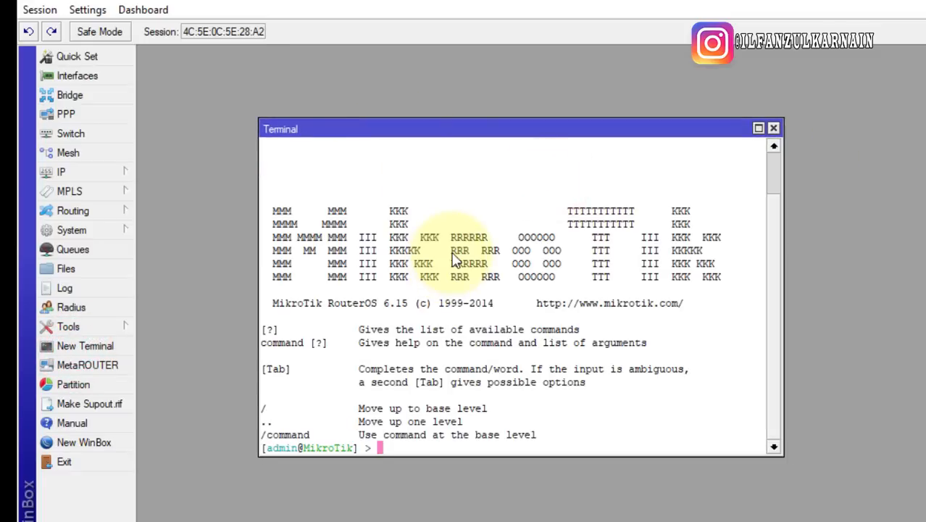
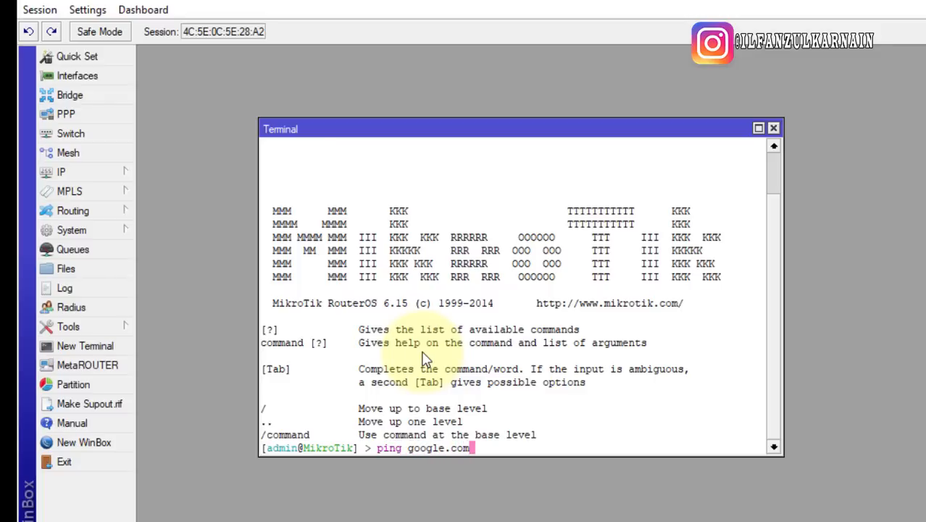
# Ping google.com and highlight several 25 ms replies from 216.239.38.120 in the terminal
pyautogui.press('Return')
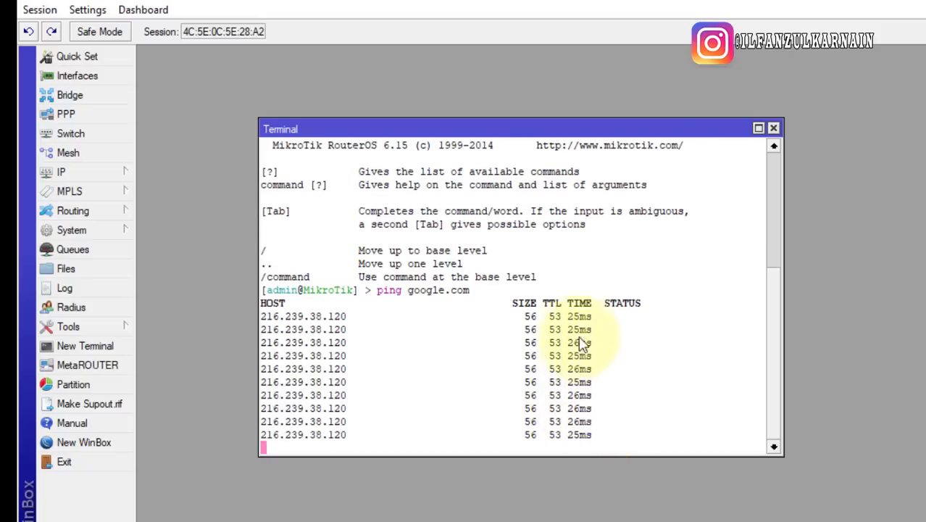
pyautogui.moveTo(578, 326); pyautogui.dragTo(642, 408)
pyautogui.click(588, 407)
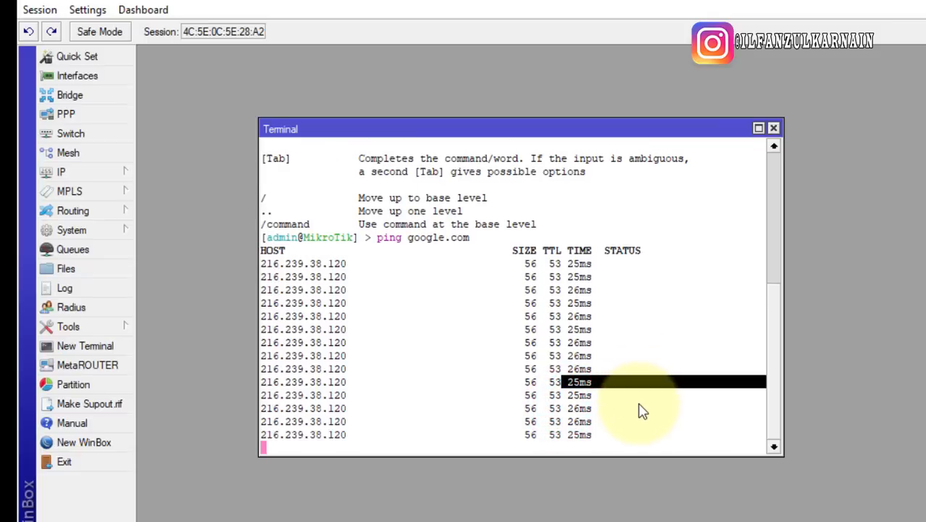
pyautogui.moveTo(559, 418); pyautogui.dragTo(647, 416)
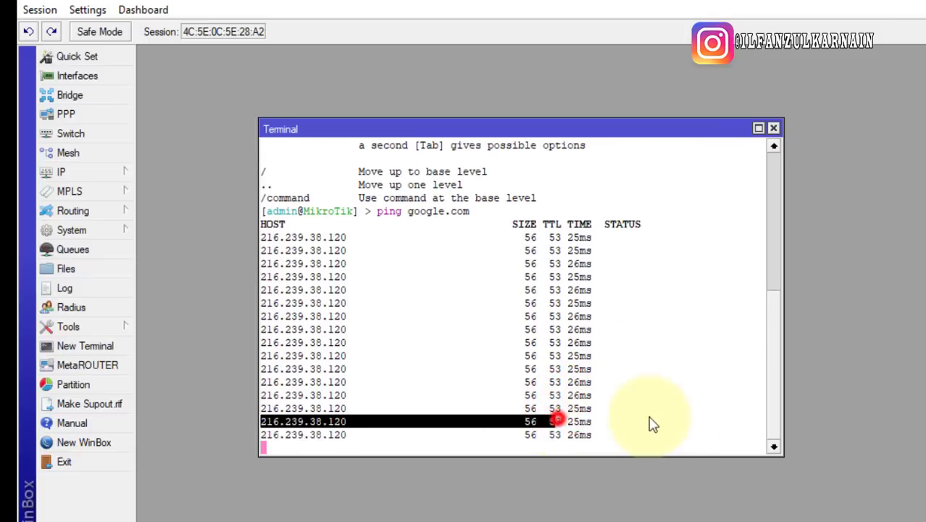
pyautogui.click(601, 418)
pyautogui.moveTo(569, 413); pyautogui.dragTo(663, 414)
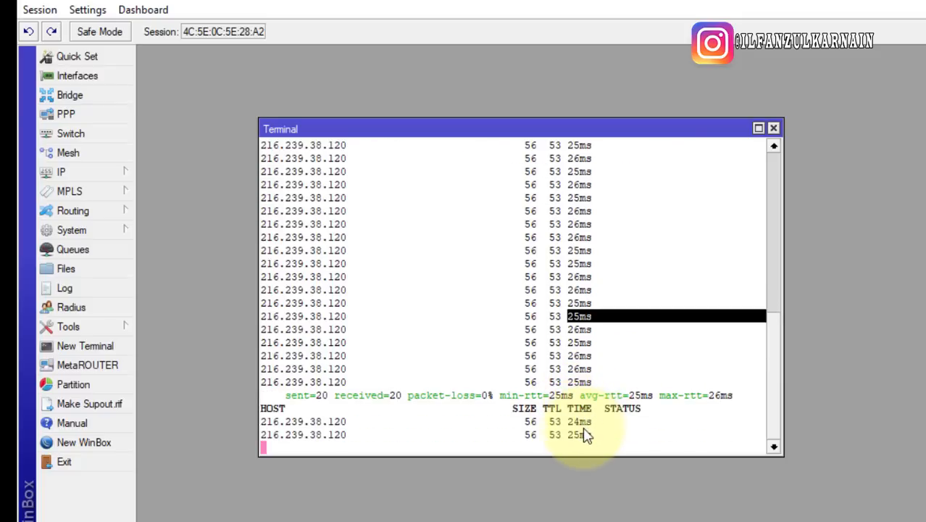
pyautogui.click(578, 360)
pyautogui.moveTo(569, 328); pyautogui.dragTo(667, 328)
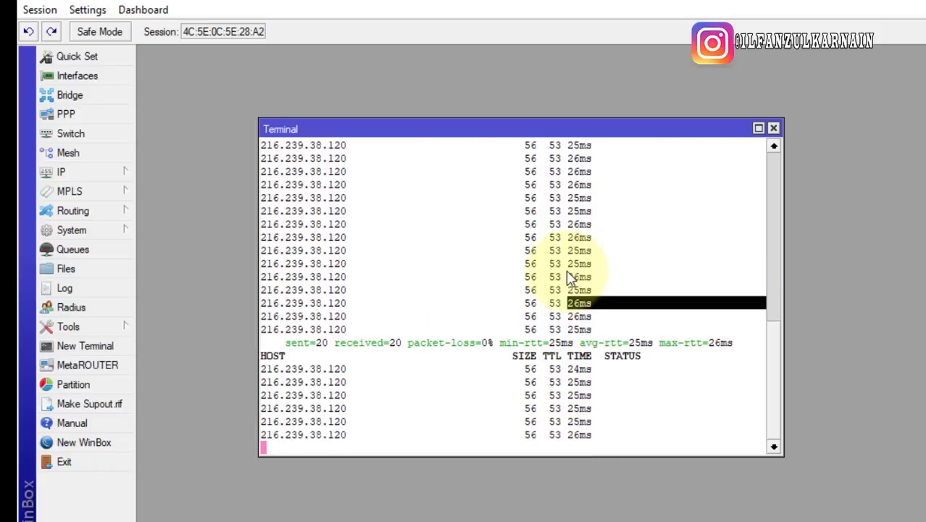
pyautogui.moveTo(566, 271); pyautogui.dragTo(664, 275)
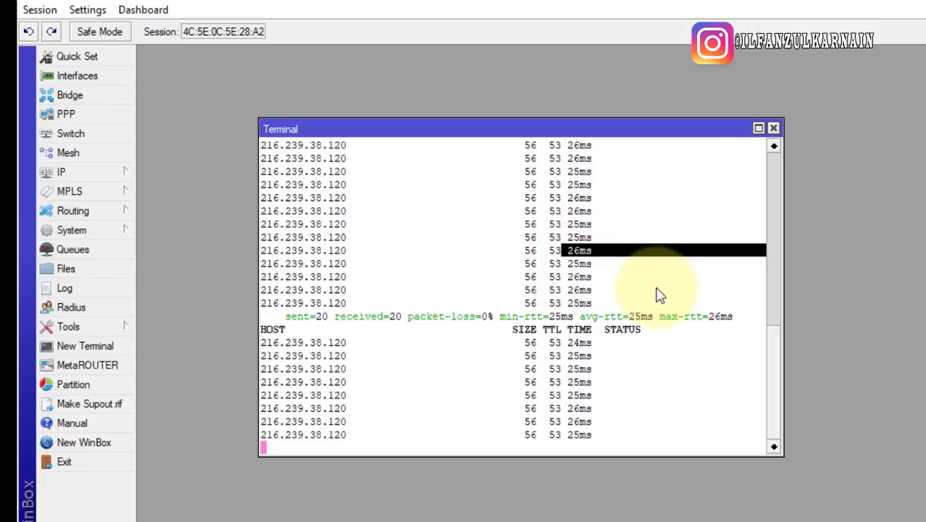
pyautogui.click(584, 334)
# In the Interface List, select ether1 and disable it
pyautogui.click(82, 80)
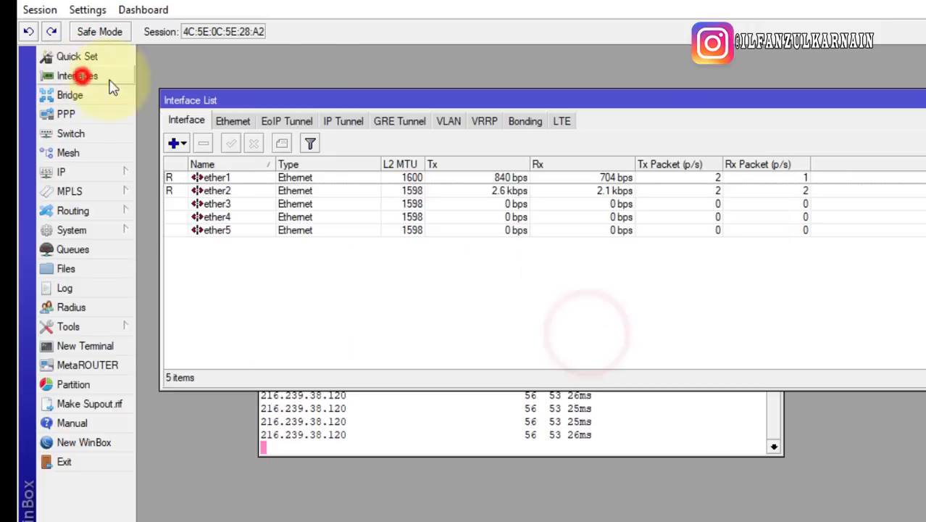
pyautogui.moveTo(451, 97); pyautogui.dragTo(925, 151)
pyautogui.click(747, 231)
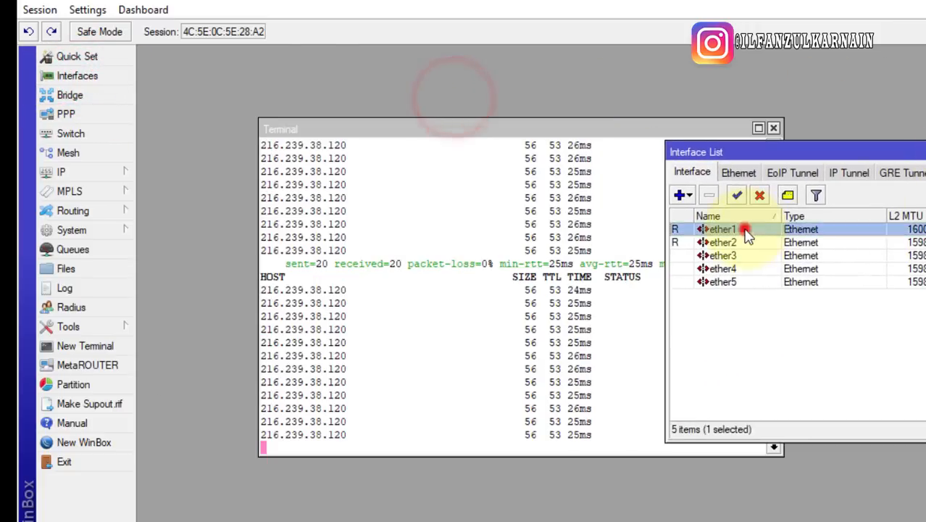
pyautogui.click(759, 195)
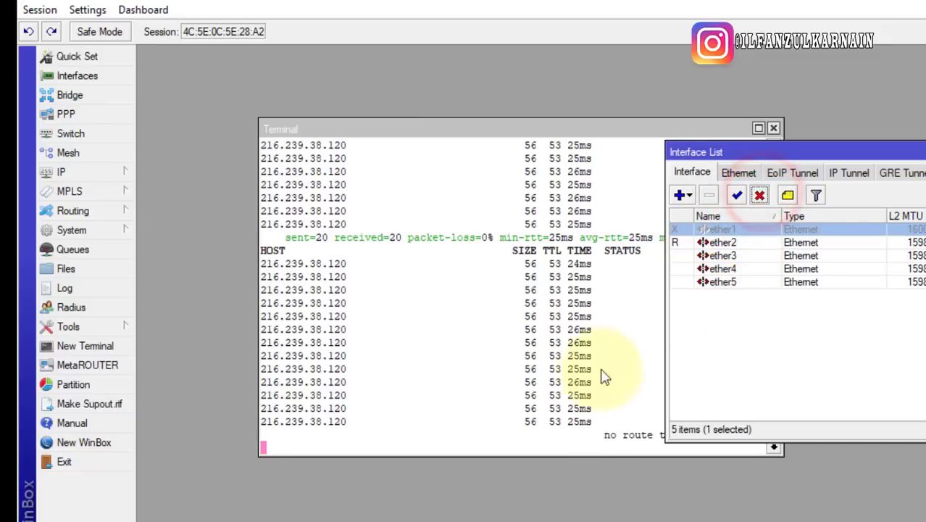
# Watch the terminal ping fail with no-route losses while ether1 is disabled
pyautogui.click(593, 429)
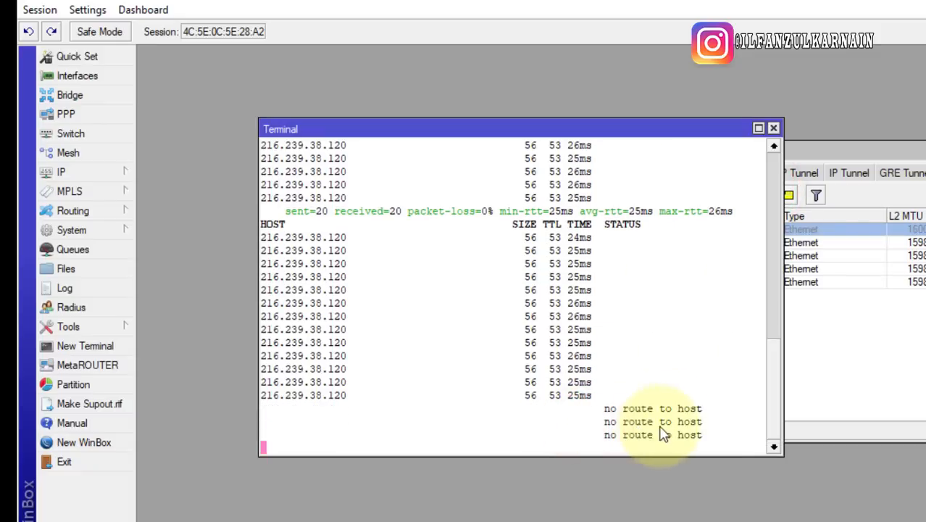
pyautogui.moveTo(600, 392); pyautogui.dragTo(810, 397)
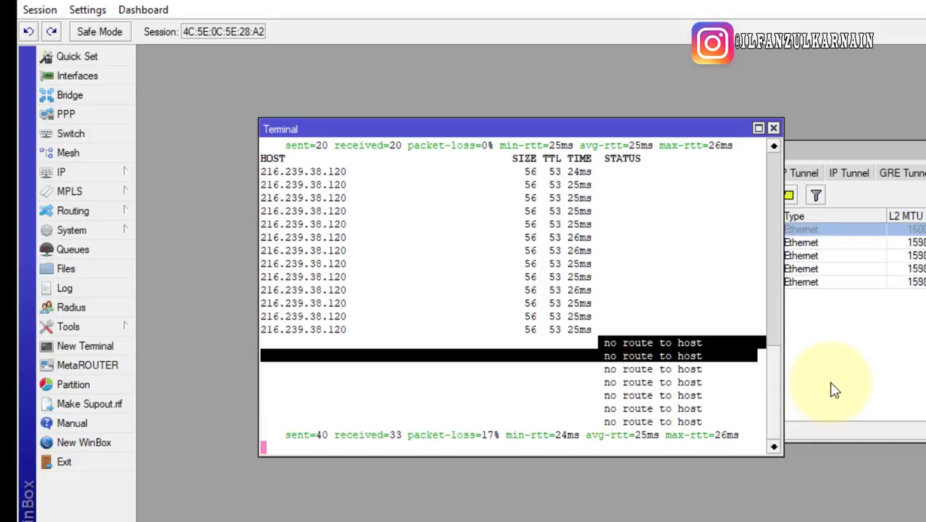
pyautogui.click(835, 390)
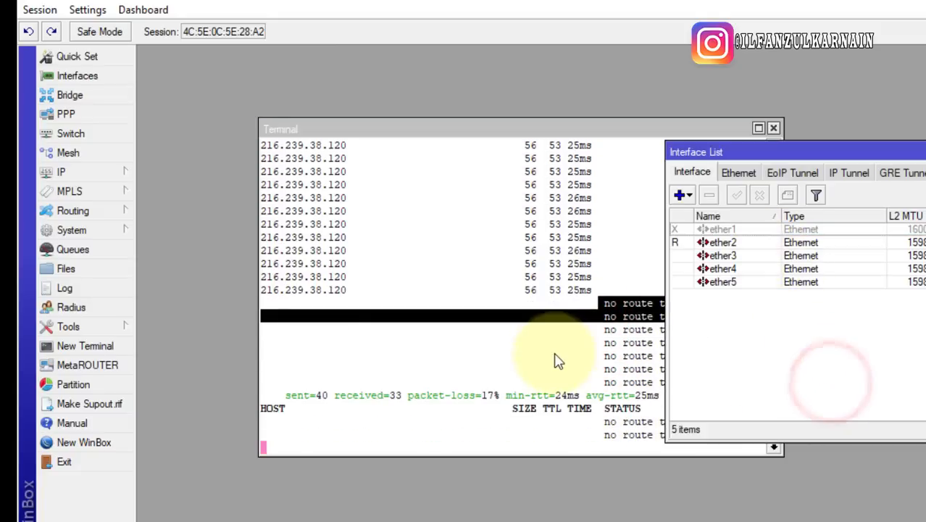
pyautogui.click(554, 354)
pyautogui.click(827, 378)
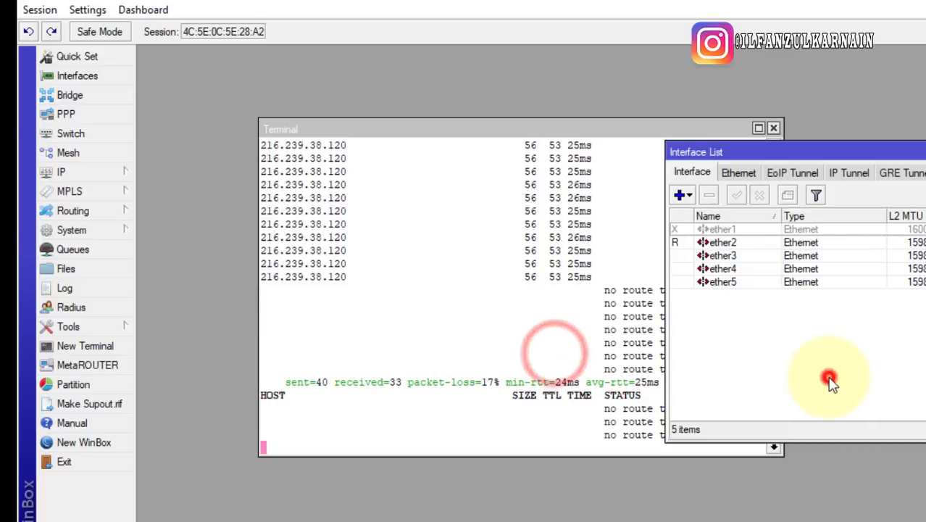
# Re-enable ether1 and confirm the ping replies recover in the terminal
pyautogui.click(719, 229)
pyautogui.click(736, 195)
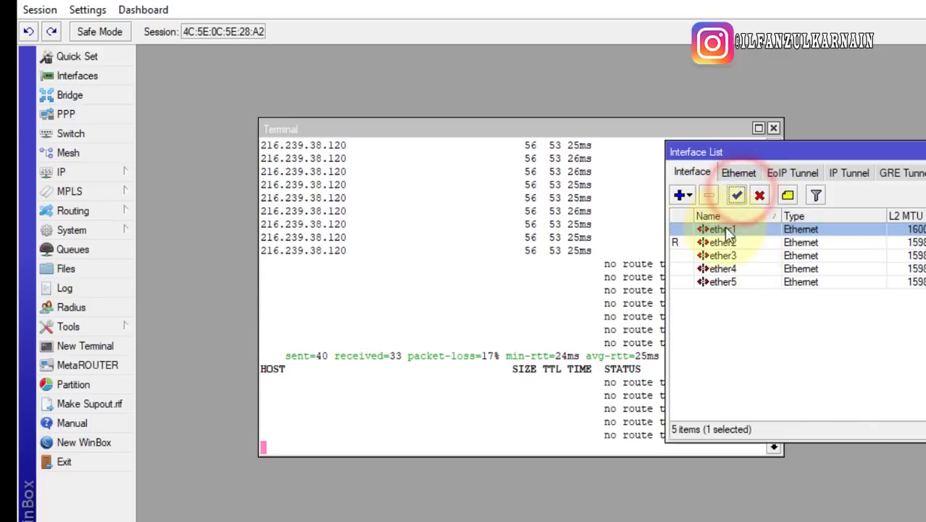
pyautogui.click(569, 297)
pyautogui.moveTo(626, 128); pyautogui.dragTo(526, 161)
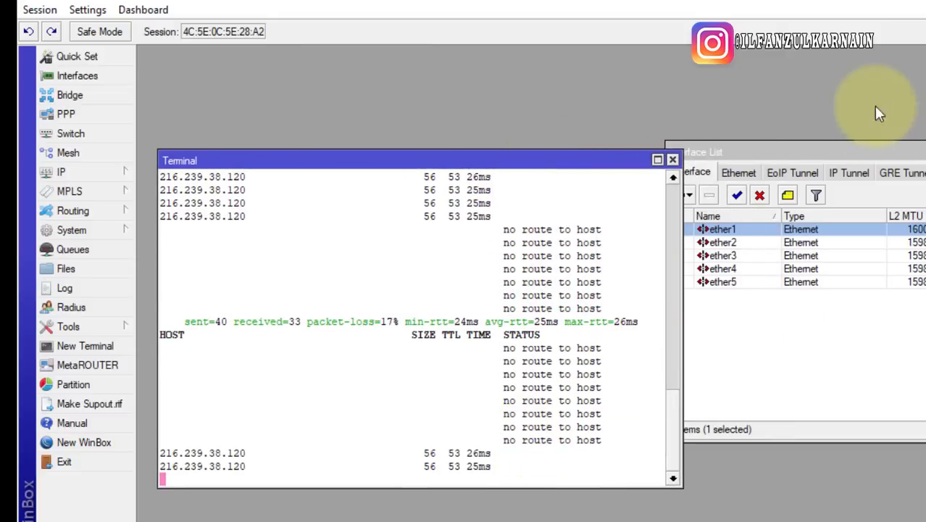
pyautogui.moveTo(464, 444); pyautogui.dragTo(635, 500)
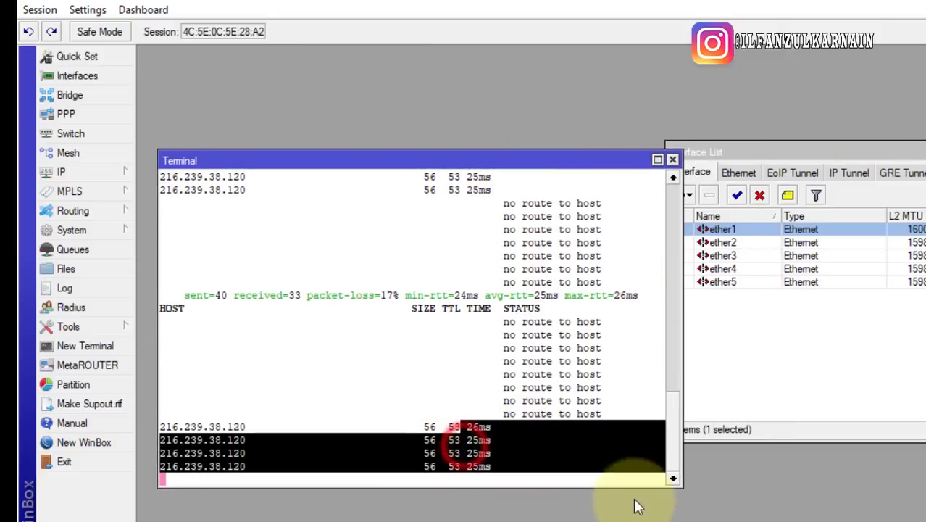
pyautogui.click(529, 436)
# Close the Interface List and the Terminal, leaving an empty workspace
pyautogui.moveTo(821, 153); pyautogui.dragTo(437, 163)
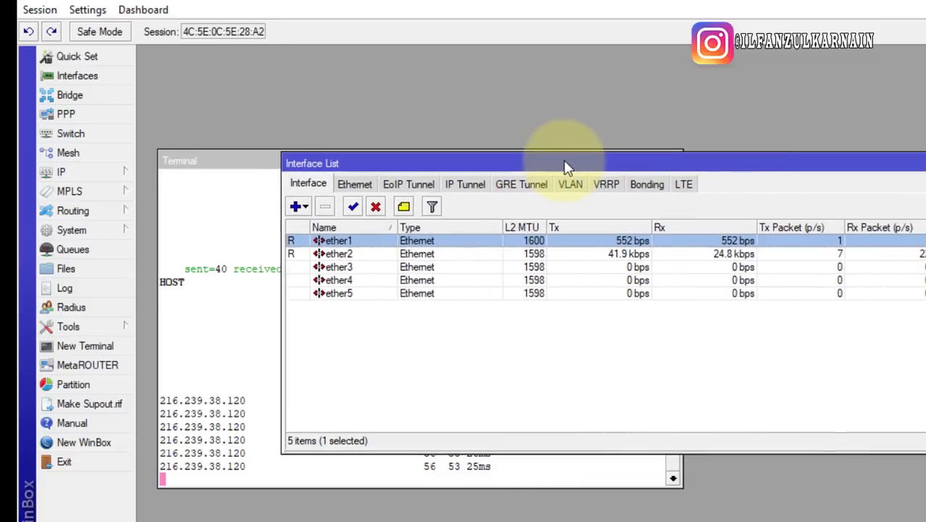
pyautogui.moveTo(921, 168); pyautogui.dragTo(822, 185)
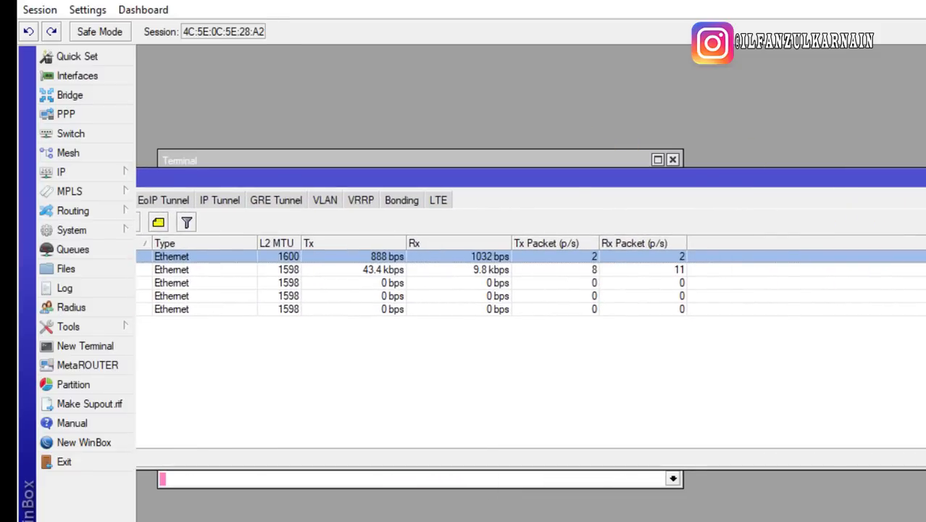
pyautogui.moveTo(924, 232); pyautogui.dragTo(714, 220)
pyautogui.moveTo(638, 176); pyautogui.dragTo(752, 180)
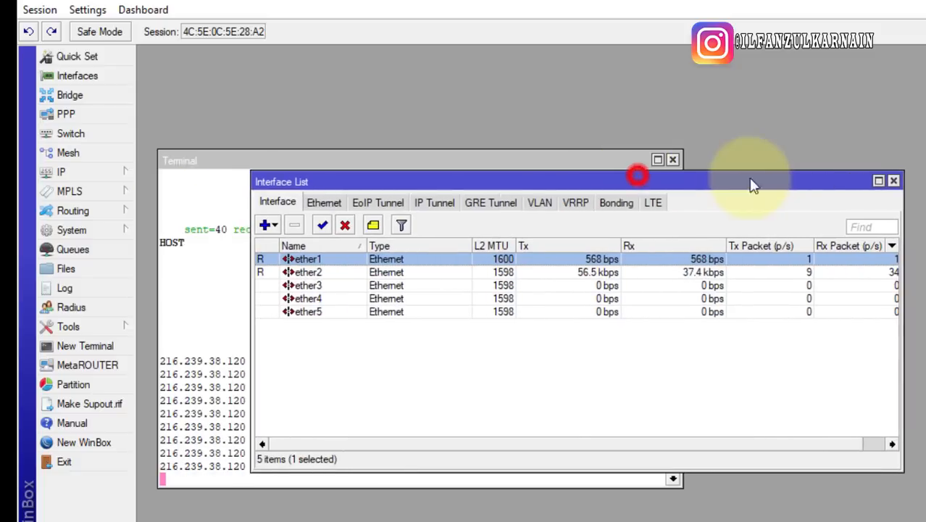
pyautogui.click(895, 181)
pyautogui.moveTo(548, 160); pyautogui.dragTo(631, 159)
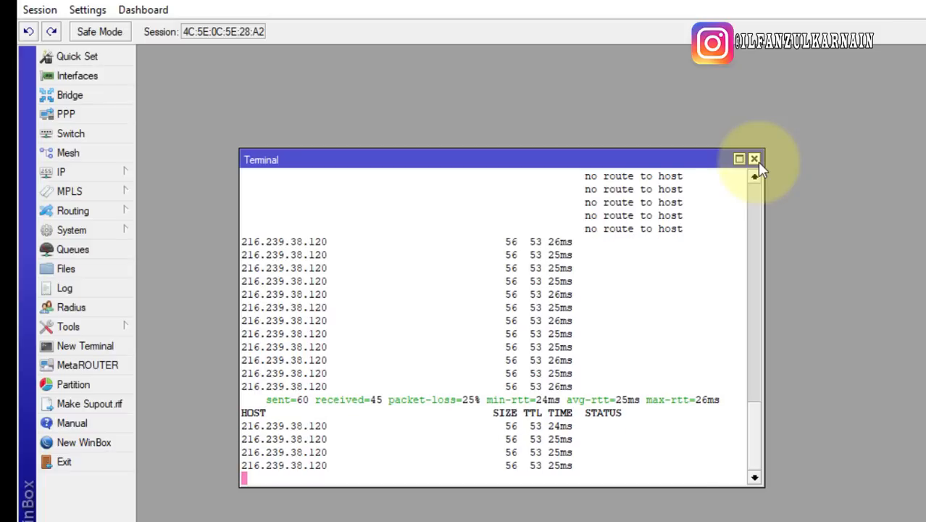
pyautogui.click(758, 163)
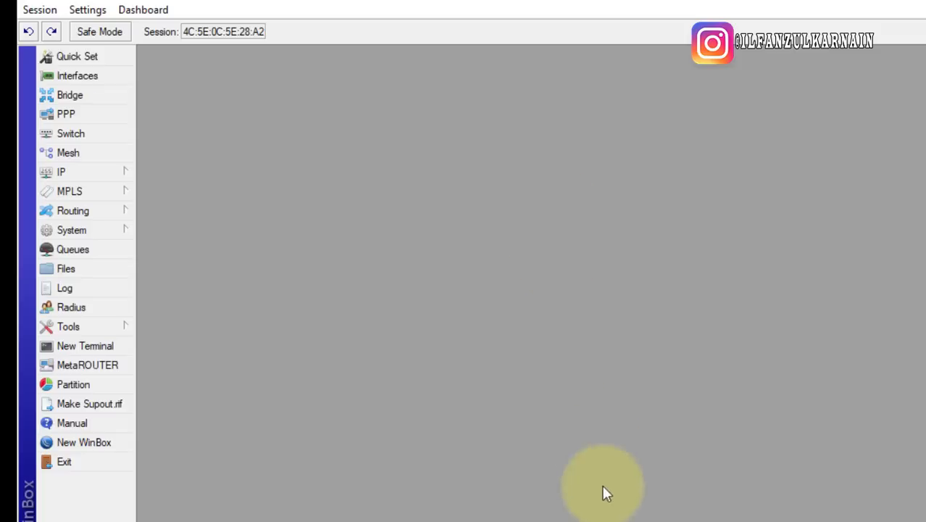
# Add a blank line at the end of the Notepad network notes, then return to WinBox
pyautogui.hotkey('alt', 'Tab')
pyautogui.click(893, 226)
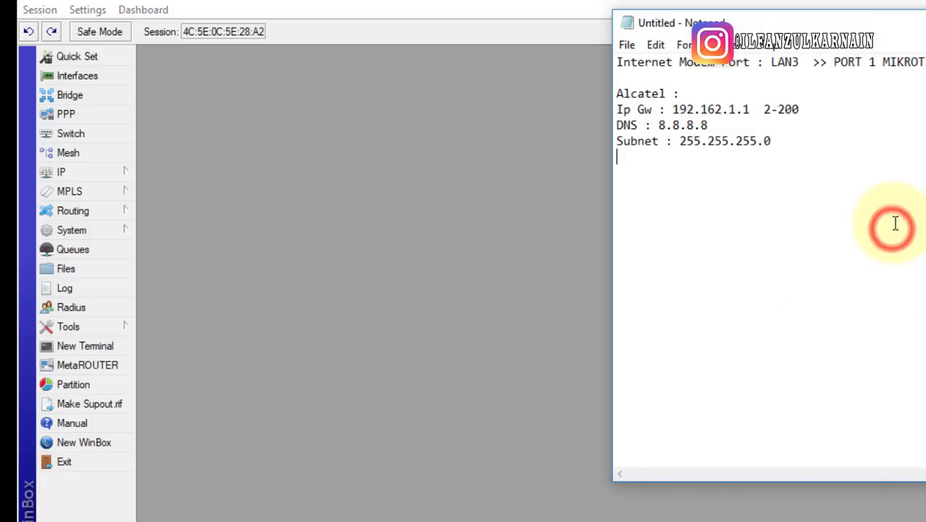
pyautogui.press('Return')
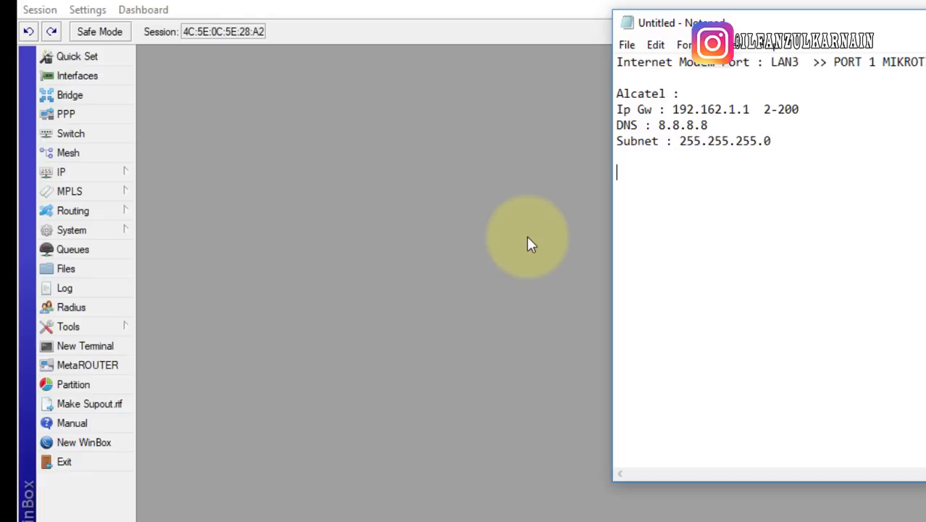
pyautogui.click(754, 234)
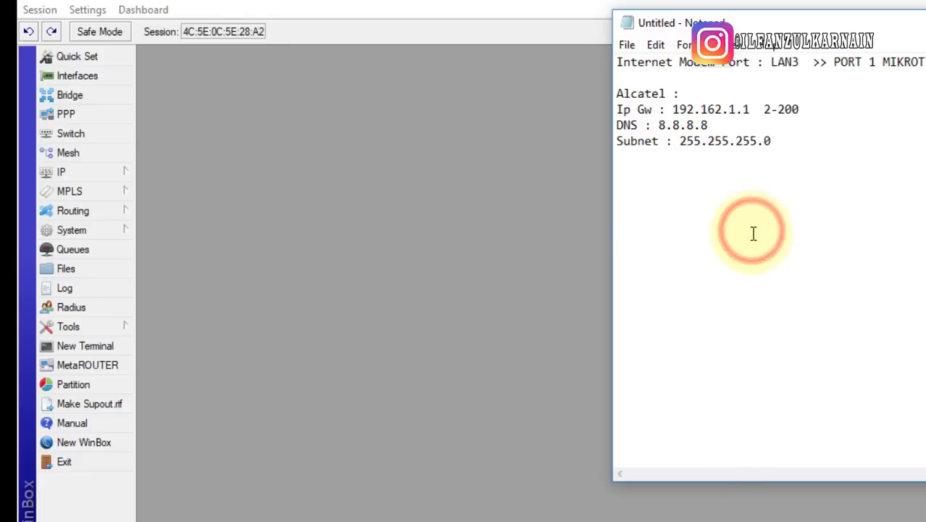
pyautogui.click(330, 200)
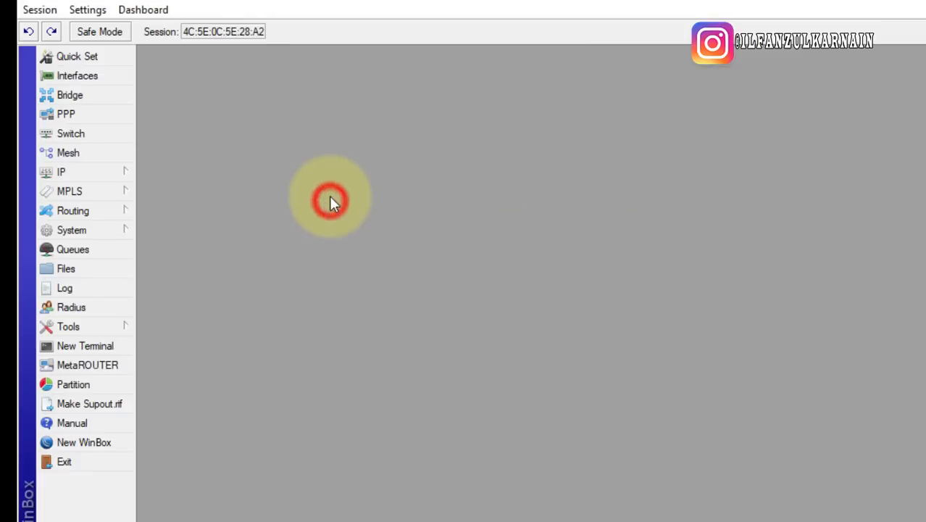
# Open the Hotspot window from the IP menu
pyautogui.click(119, 177)
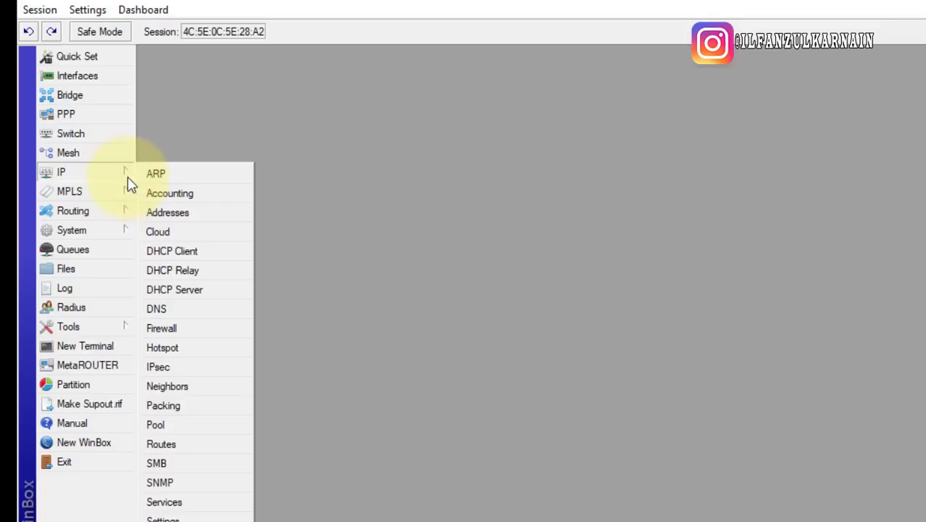
pyautogui.click(83, 176)
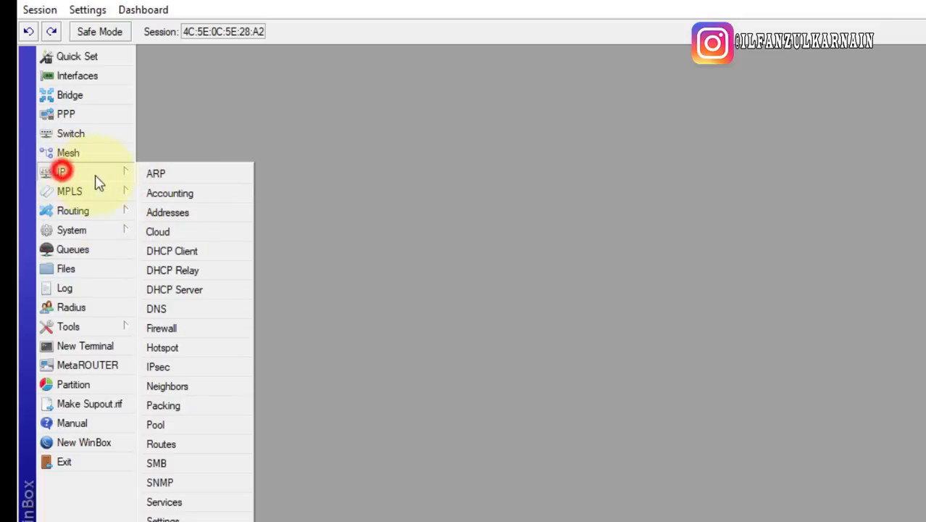
pyautogui.click(192, 348)
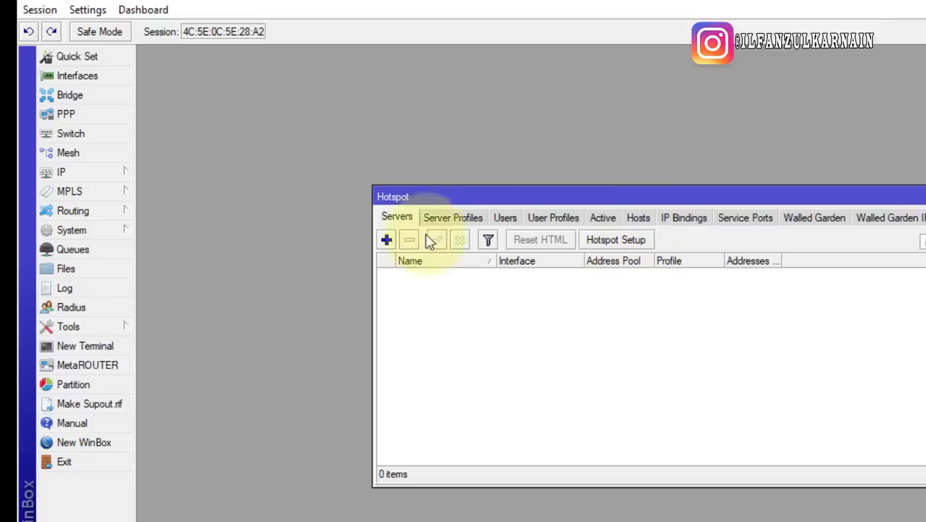
# Browse the Server Profiles, User Profiles, Active, Hosts, IP Bindings and Service Ports tabs, returning to Servers
pyautogui.click(439, 216)
pyautogui.click(513, 217)
pyautogui.click(558, 217)
pyautogui.click(596, 218)
pyautogui.click(647, 217)
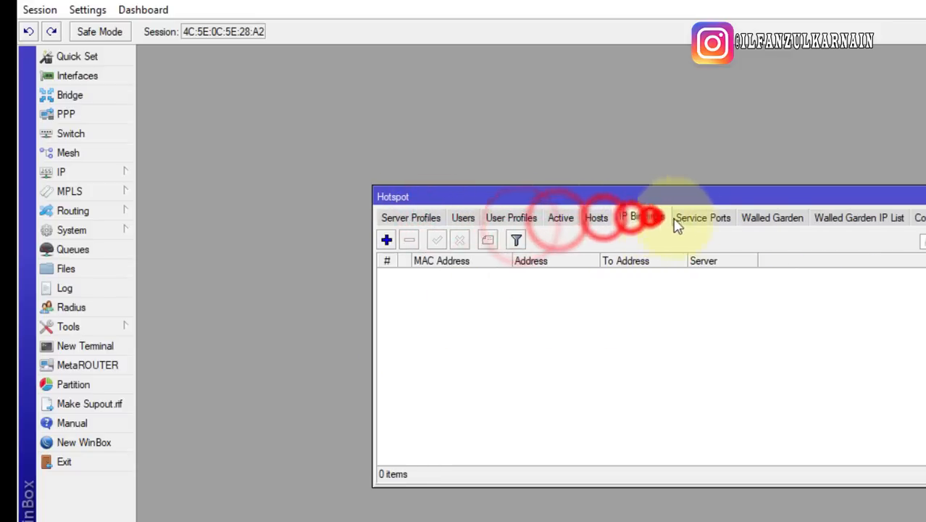
pyautogui.click(685, 219)
pyautogui.click(411, 220)
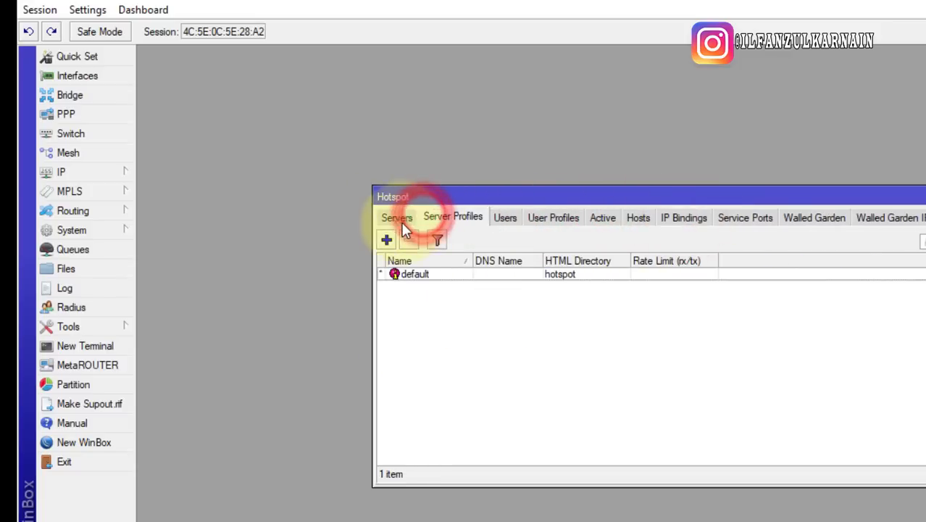
pyautogui.click(399, 219)
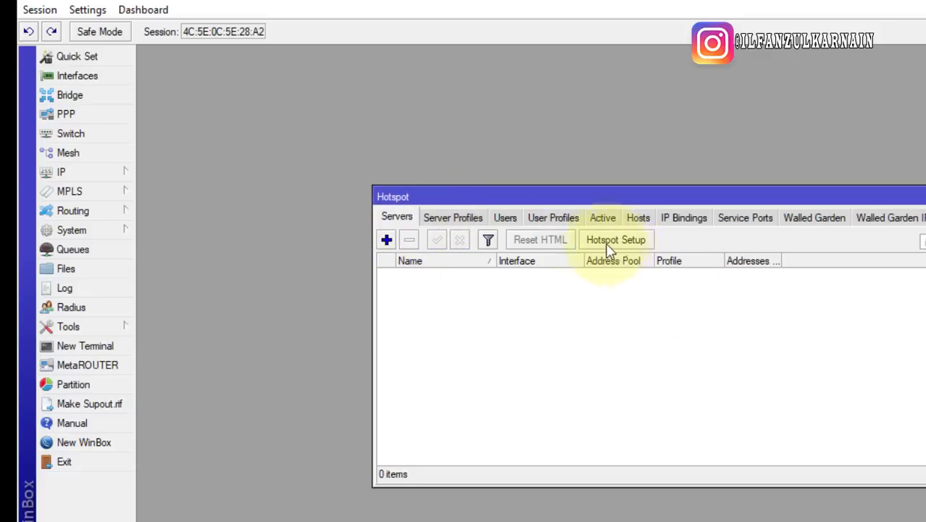
# Look through the Users, Hosts, IP Bindings and Service Ports tabs again, ending on Server Profiles
pyautogui.click(508, 216)
pyautogui.click(589, 217)
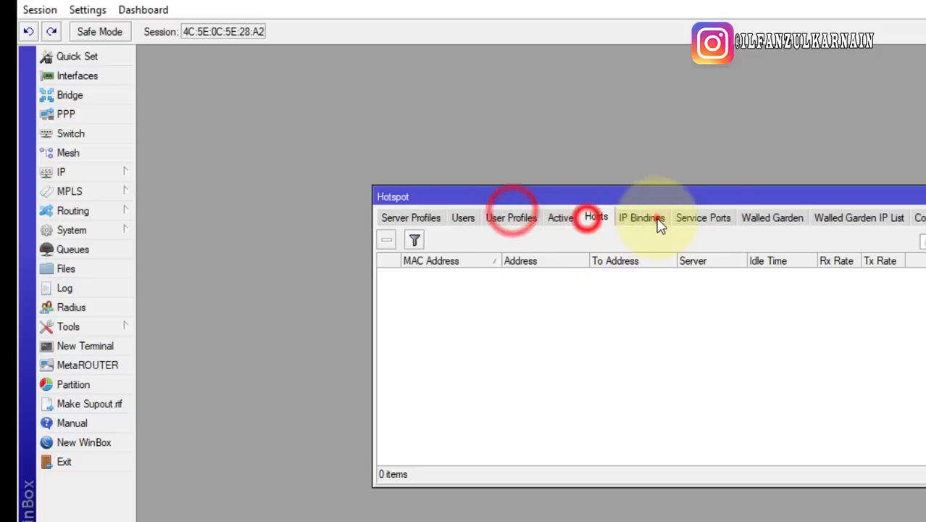
pyautogui.click(653, 217)
pyautogui.click(703, 217)
pyautogui.click(390, 218)
# Launch Hotspot Setup from the Servers tab and choose ether2 as the hotspot interface
pyautogui.click(388, 218)
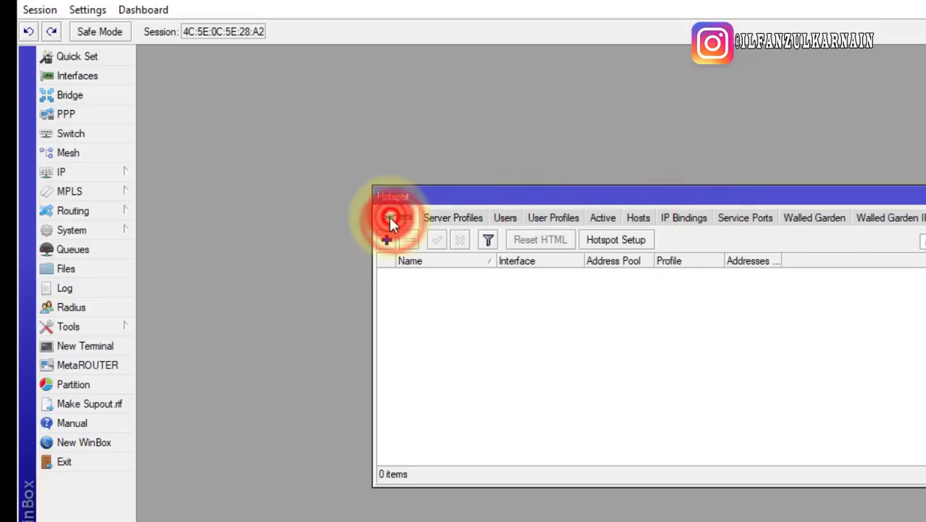
pyautogui.click(616, 241)
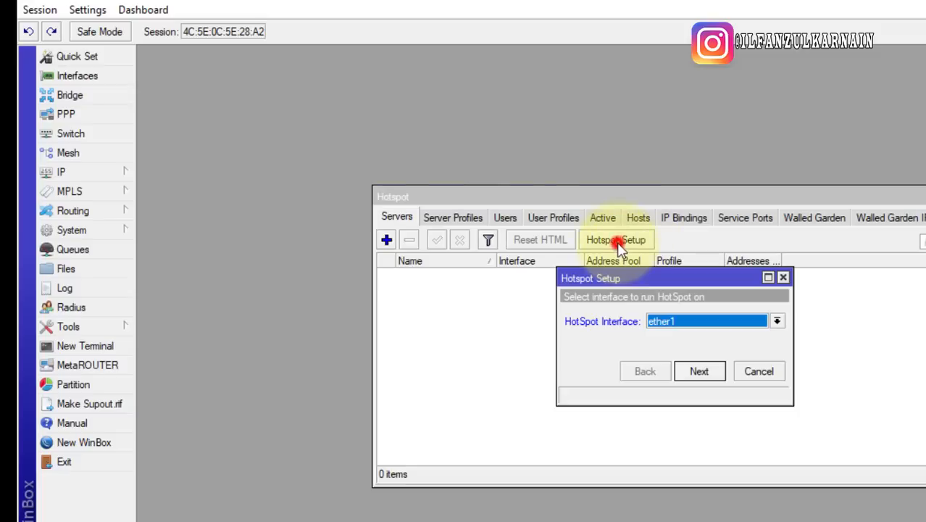
pyautogui.click(669, 325)
pyautogui.click(678, 339)
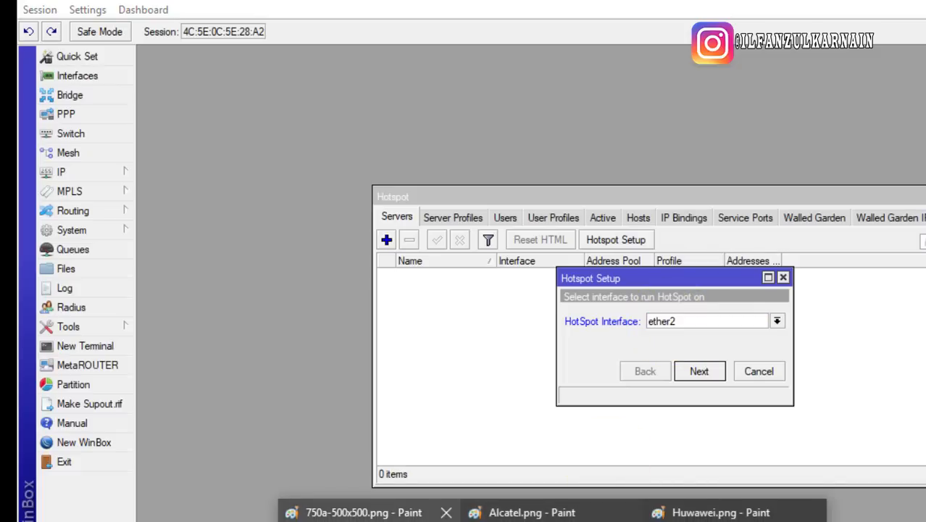
pyautogui.click(348, 511)
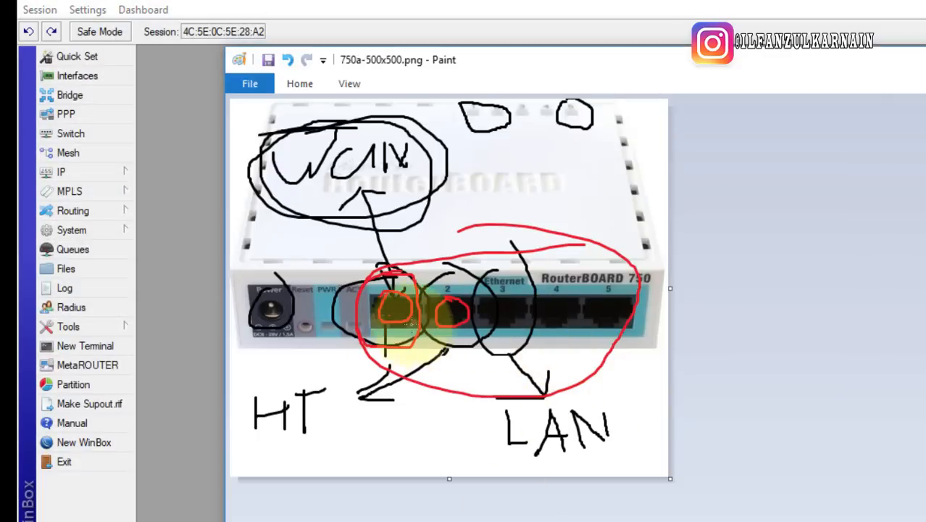
# Draw a red loop around the HT port on the RouterBOARD 750 diagram in Paint
pyautogui.moveTo(290, 375)
pyautogui.mouseDown()
pyautogui.moveTo(213, 409)
pyautogui.moveTo(329, 410)
pyautogui.moveTo(299, 374)
pyautogui.mouseUp()
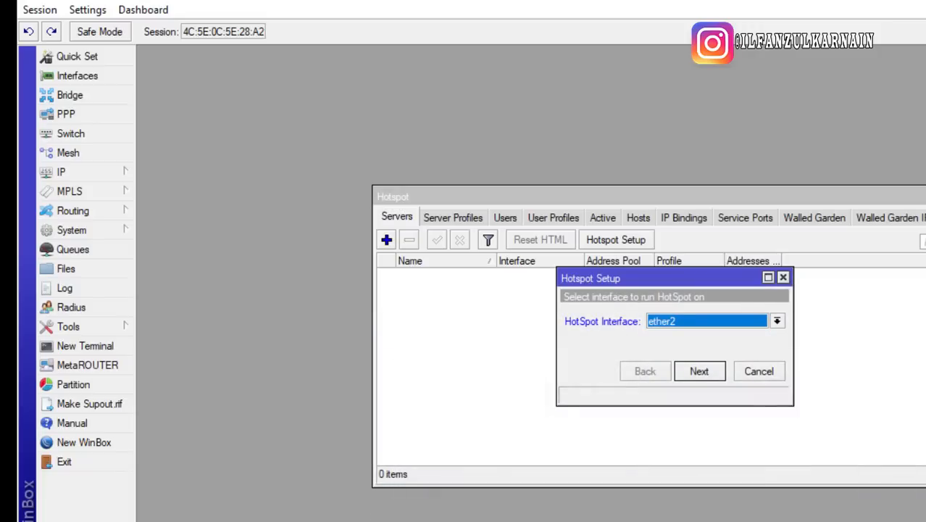
# Advance to the local address step and check 10.5.50.1/24 with Masquerade Network ticked
pyautogui.click(700, 371)
pyautogui.moveTo(750, 321); pyautogui.dragTo(573, 362)
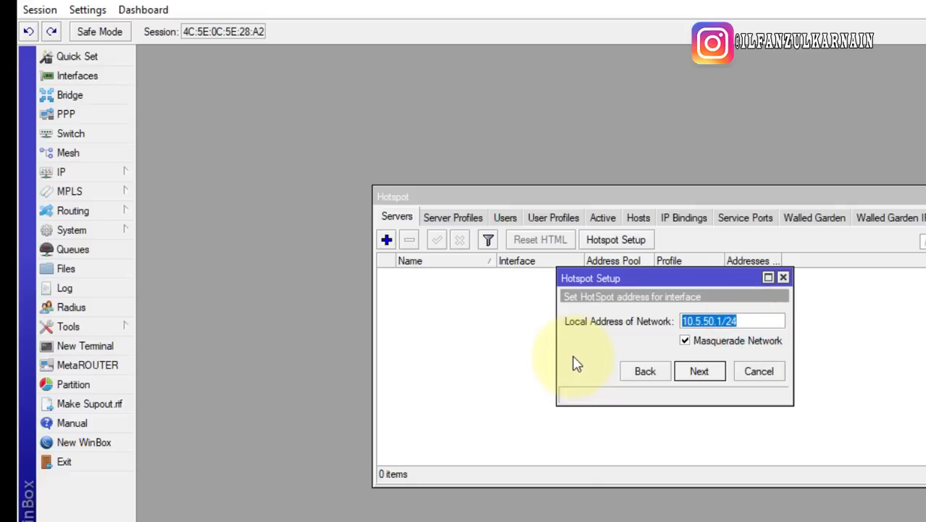
pyautogui.click(714, 321)
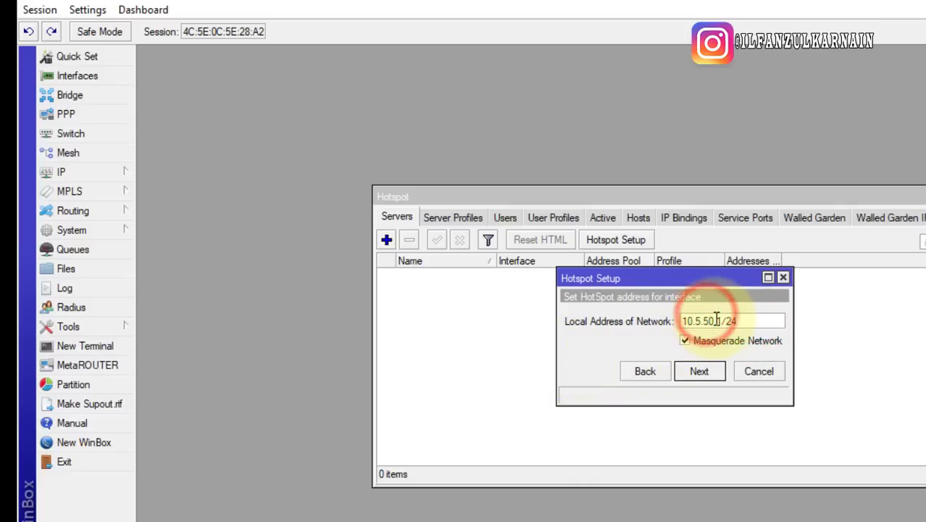
pyautogui.moveTo(684, 321); pyautogui.dragTo(815, 339)
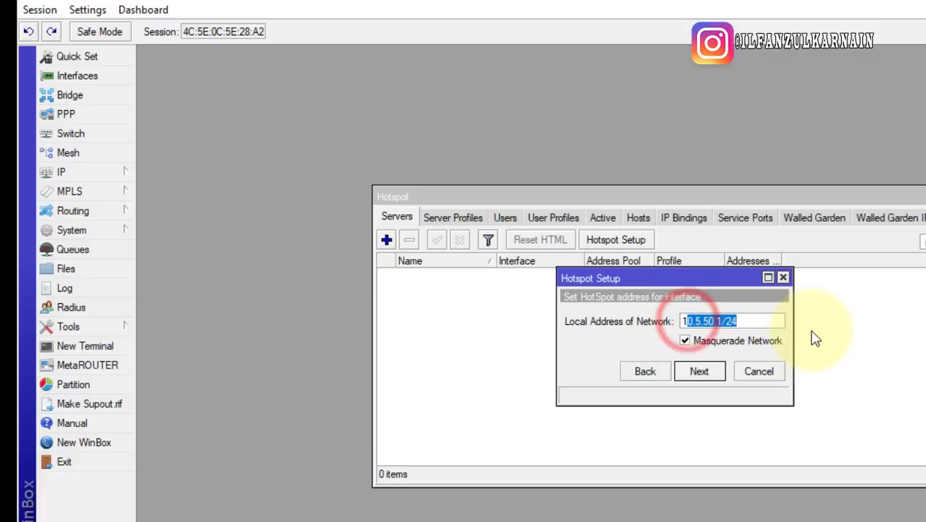
pyautogui.click(752, 318)
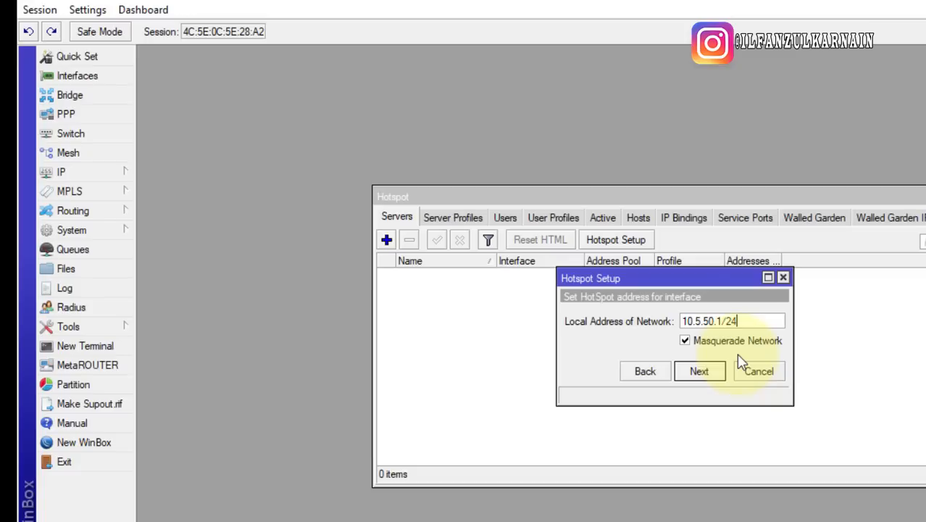
# Accept the default pool, no SSL certificate, SMTP 0.0.0.0, and DNS servers 192.168.1.1 and 8.8.8.8
pyautogui.click(701, 372)
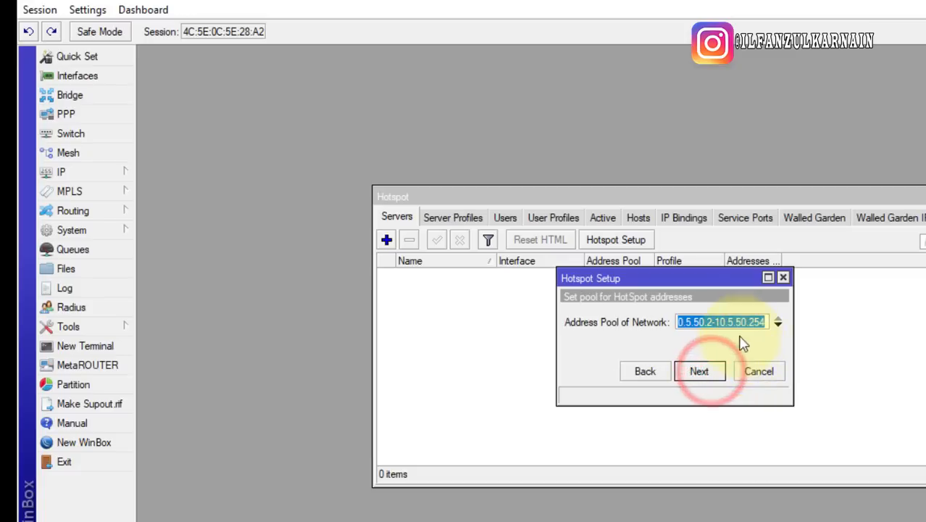
pyautogui.click(713, 377)
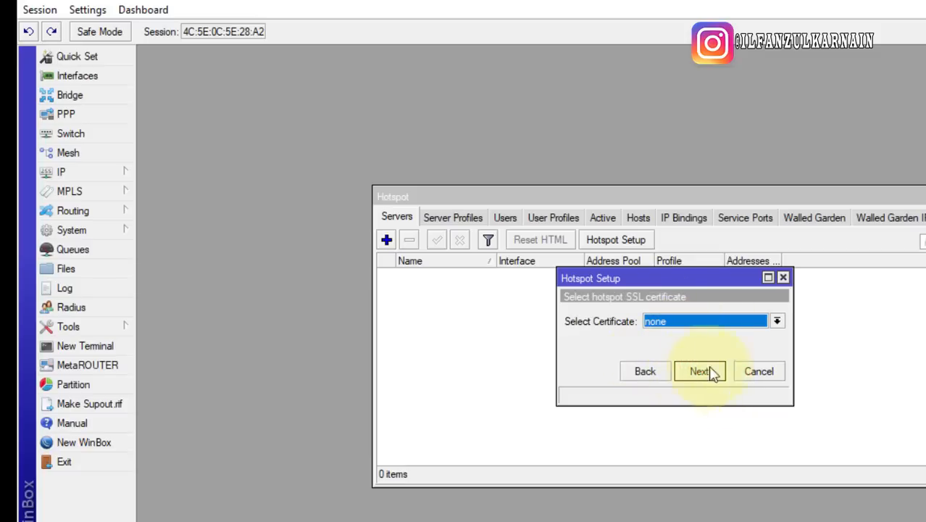
pyautogui.click(698, 377)
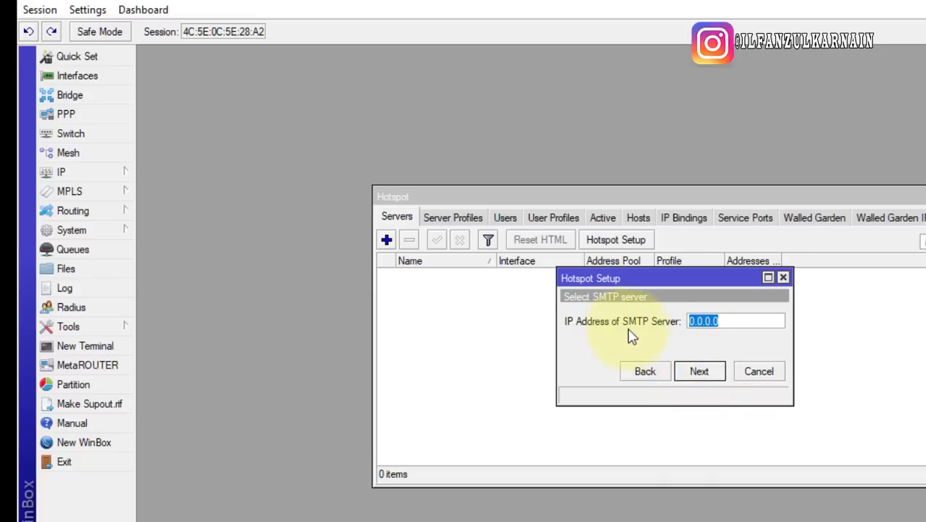
pyautogui.click(703, 373)
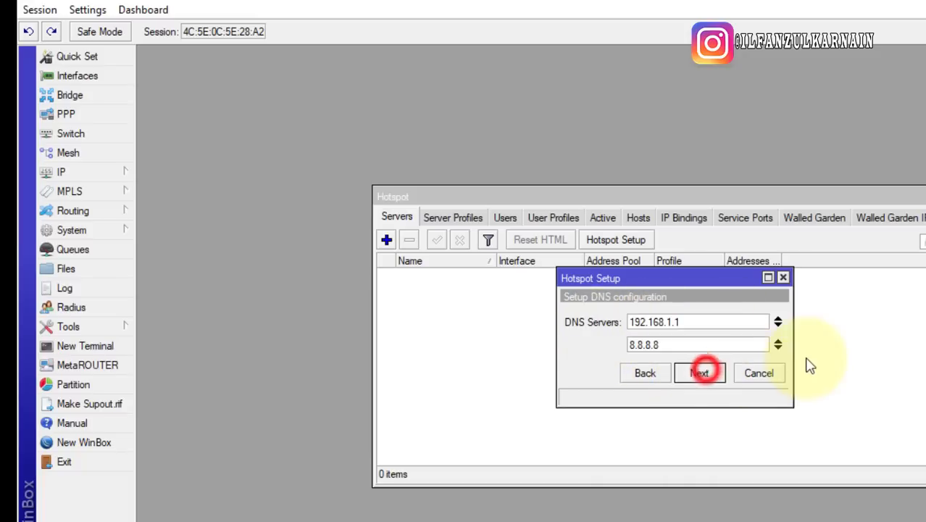
pyautogui.click(678, 322)
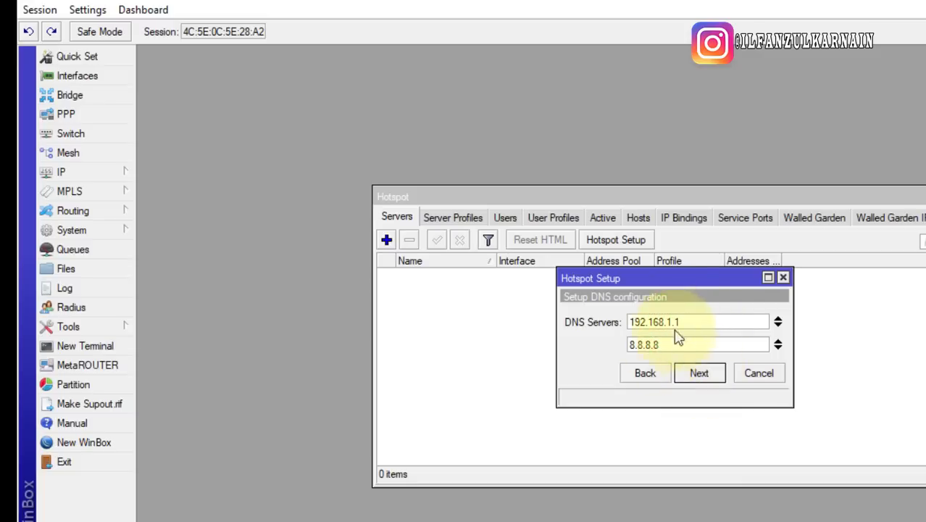
pyautogui.click(700, 373)
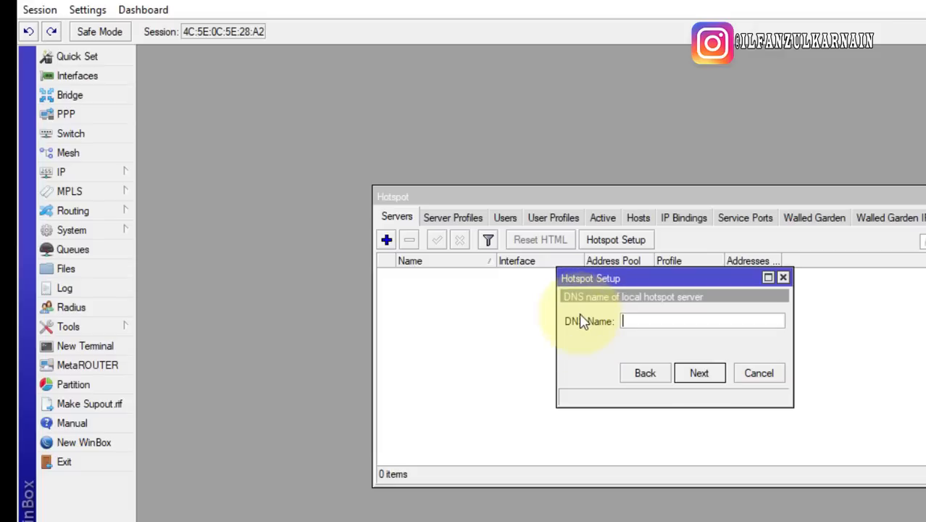
# Set the hotspot DNS name to ilfanhotspot.net and continue to the local user step
pyautogui.click(627, 316)
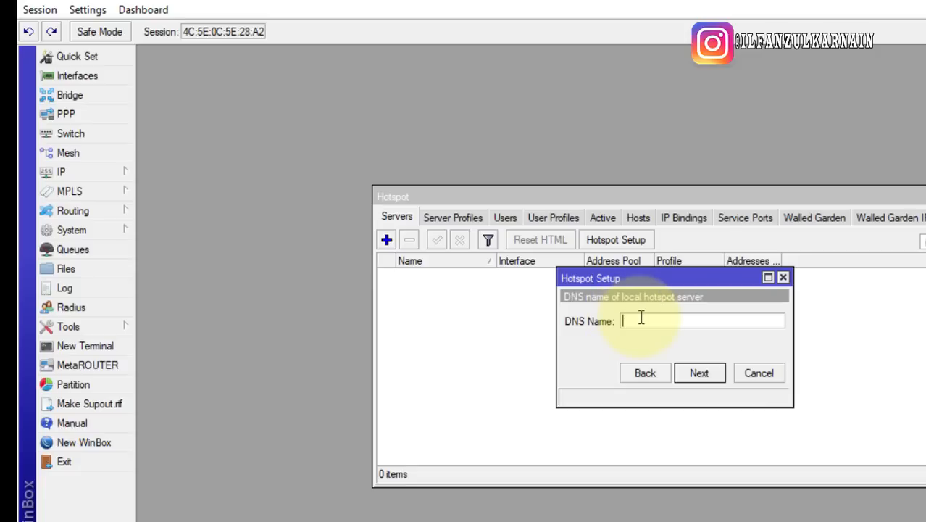
pyautogui.click(641, 318)
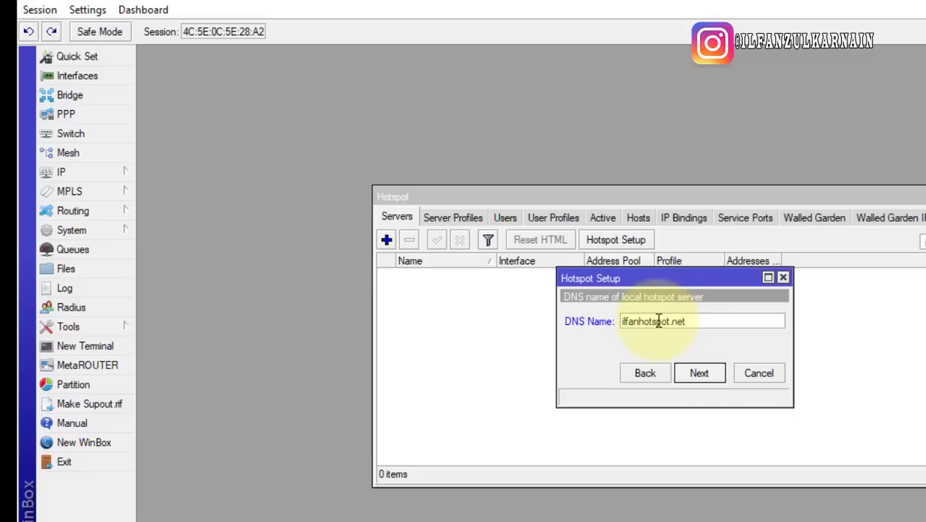
pyautogui.moveTo(668, 321)
pyautogui.mouseDown()
pyautogui.moveTo(705, 323)
pyautogui.moveTo(678, 321)
pyautogui.moveTo(687, 321)
pyautogui.mouseUp()
pyautogui.press('BackSpace')
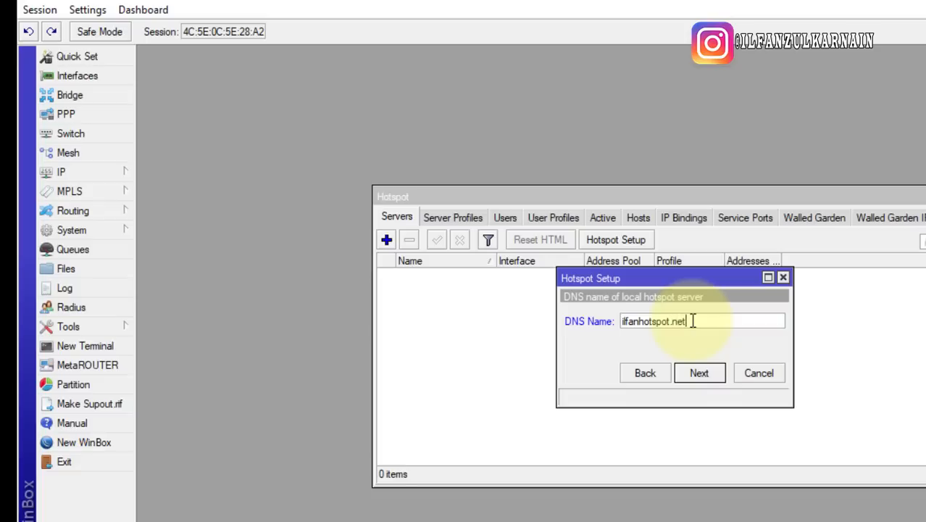
pyautogui.doubleClick(677, 321)
pyautogui.click(703, 321)
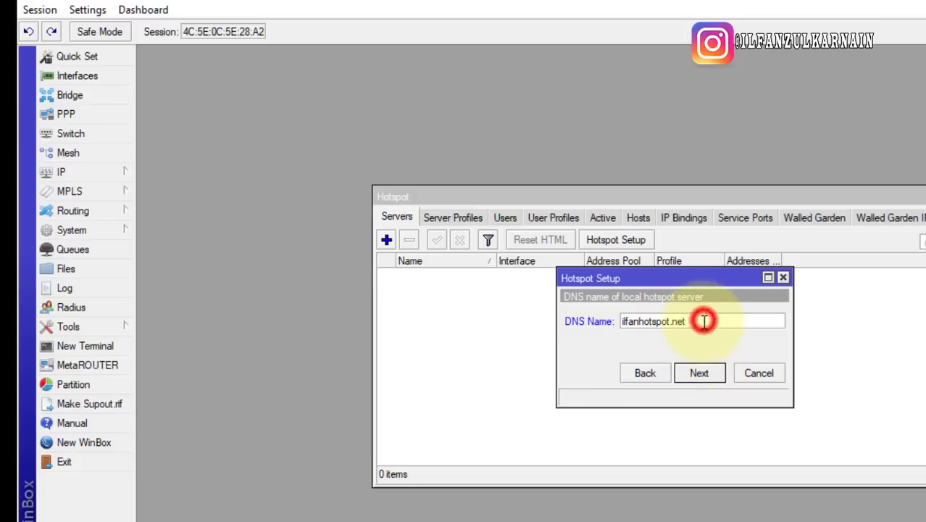
pyautogui.click(713, 375)
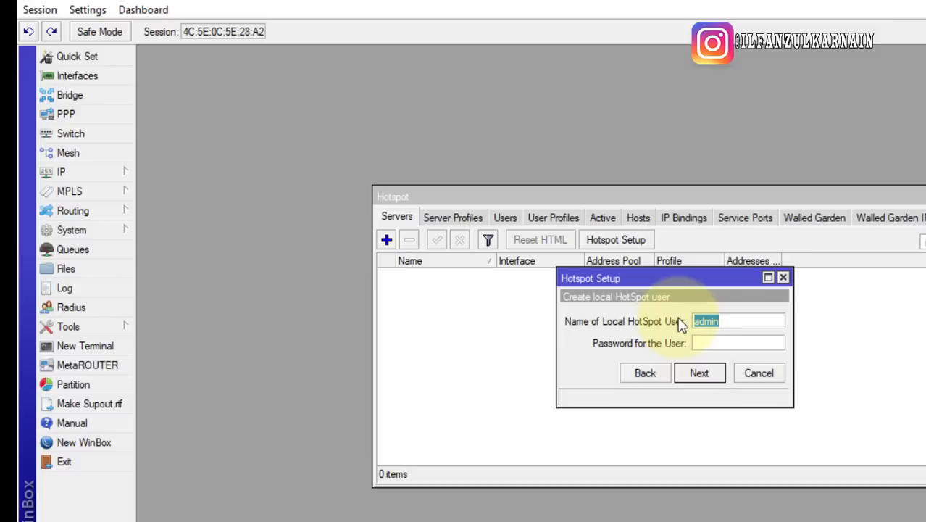
# Replace the default admin user name with the local hotspot user's name
pyautogui.click(723, 341)
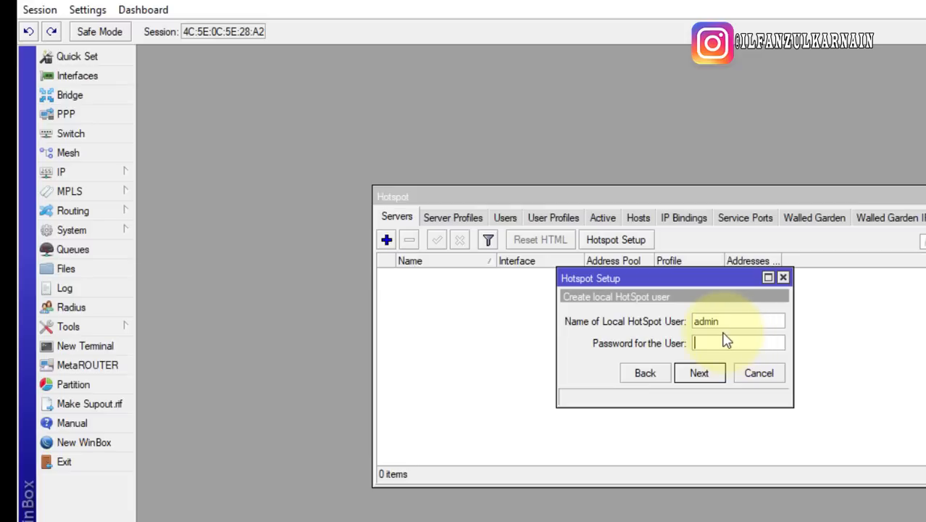
pyautogui.doubleClick(728, 321)
pyautogui.write('fasdfa')
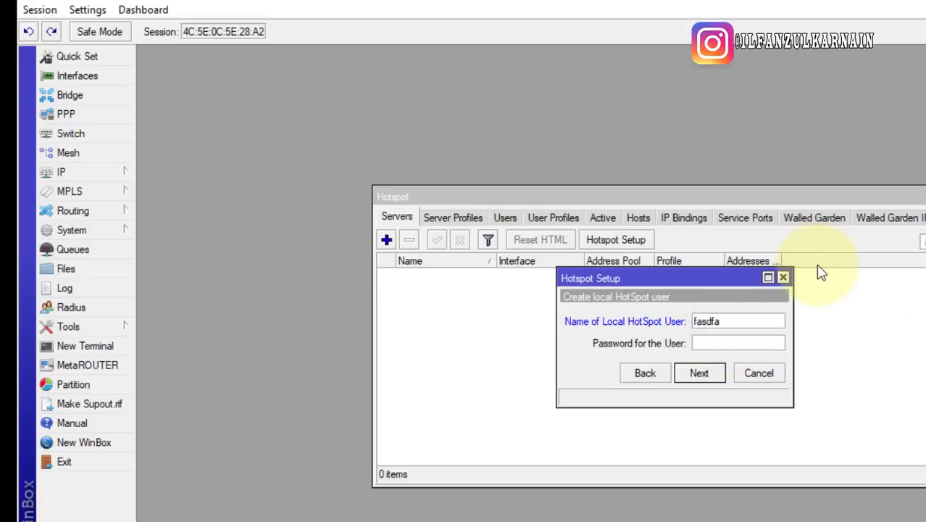
pyautogui.hotkey('ctrl', 'a')
pyautogui.write('i')
# Review the entered user name and password values in the local user fields
pyautogui.click(718, 349)
pyautogui.moveTo(719, 350); pyautogui.dragTo(663, 360)
pyautogui.moveTo(743, 317); pyautogui.dragTo(669, 319)
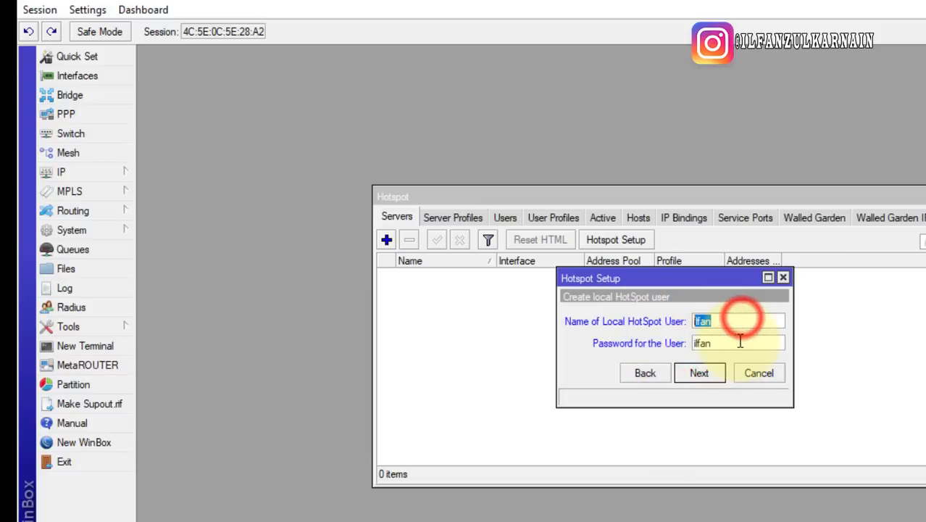
pyautogui.moveTo(739, 340); pyautogui.dragTo(468, 316)
pyautogui.doubleClick(716, 324)
pyautogui.click(721, 338)
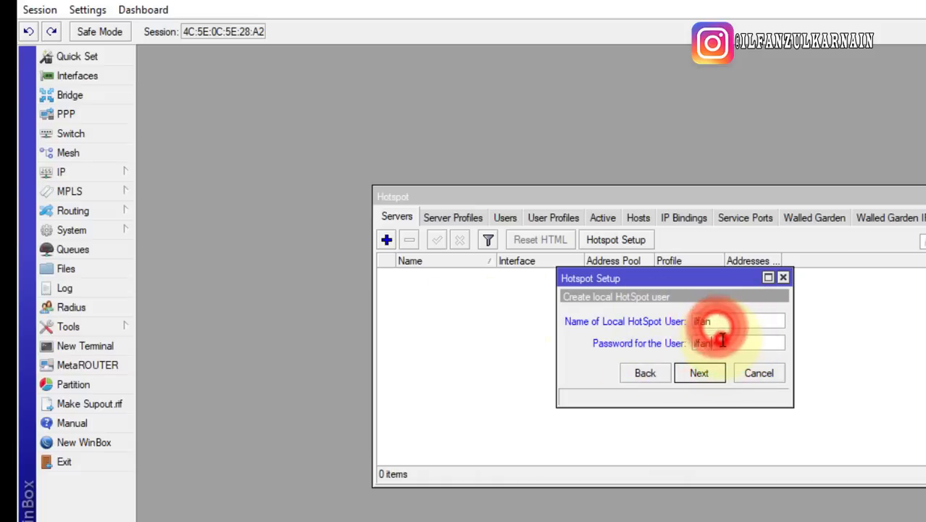
pyautogui.click(722, 316)
pyautogui.doubleClick(723, 315)
pyautogui.doubleClick(722, 340)
pyautogui.doubleClick(720, 317)
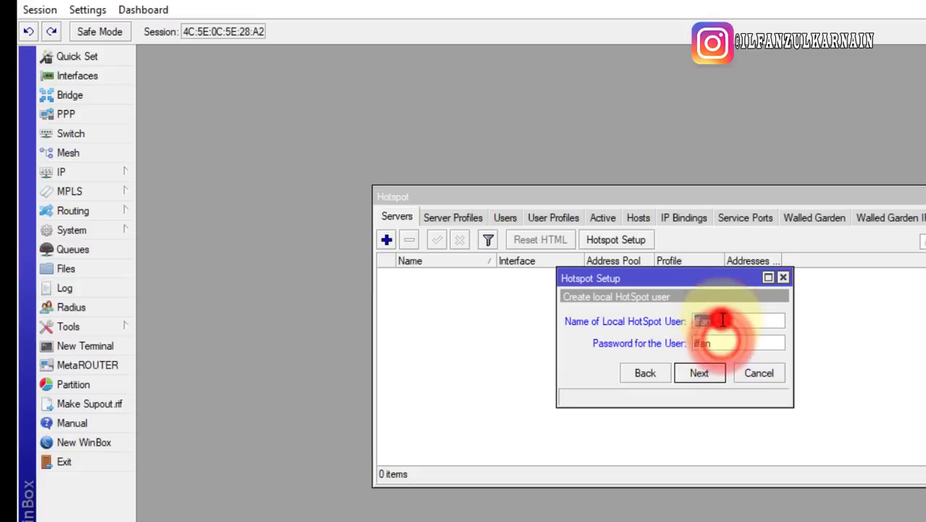
pyautogui.doubleClick(725, 341)
pyautogui.doubleClick(723, 320)
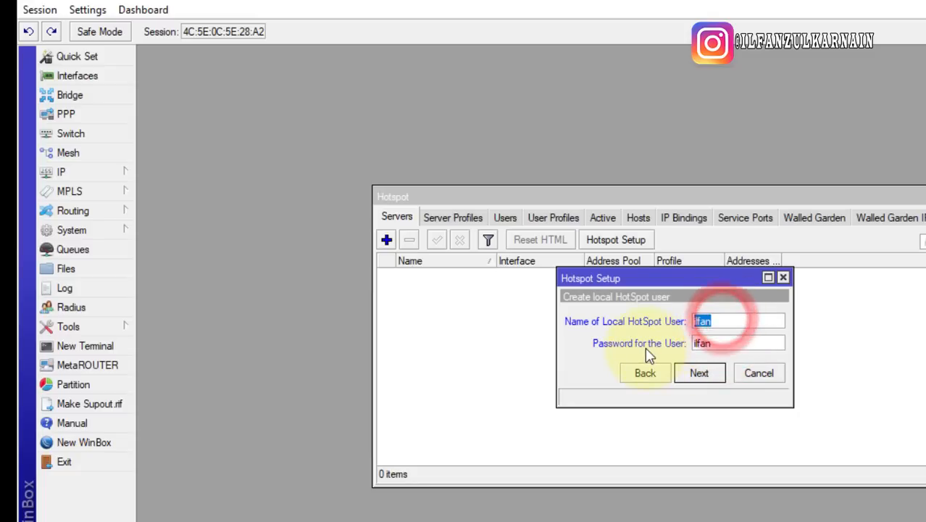
pyautogui.doubleClick(705, 346)
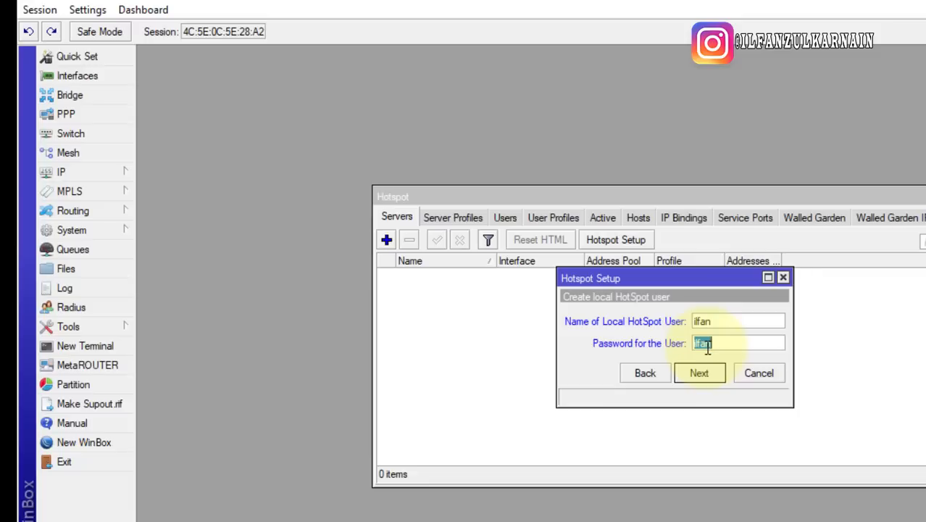
# Recheck the password and finish the wizard, creating server hotspot1 on ether2
pyautogui.click(738, 318)
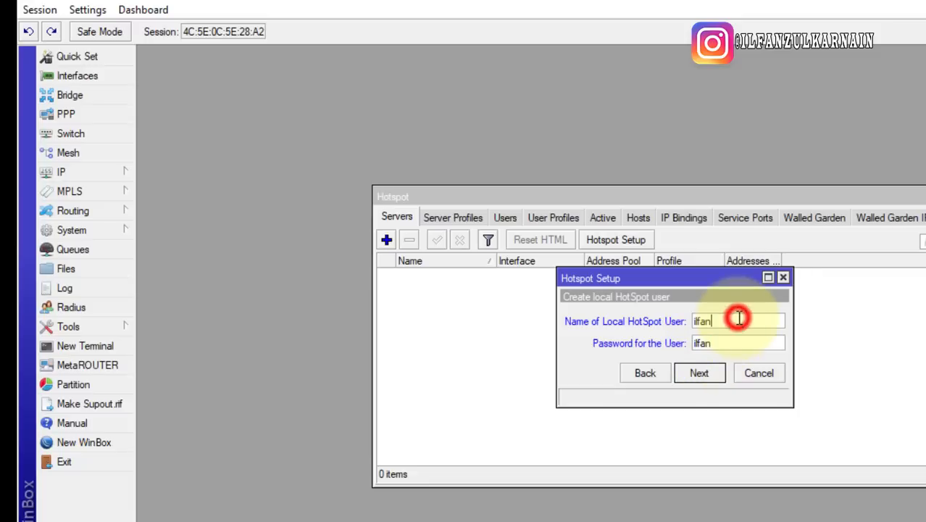
pyautogui.click(731, 341)
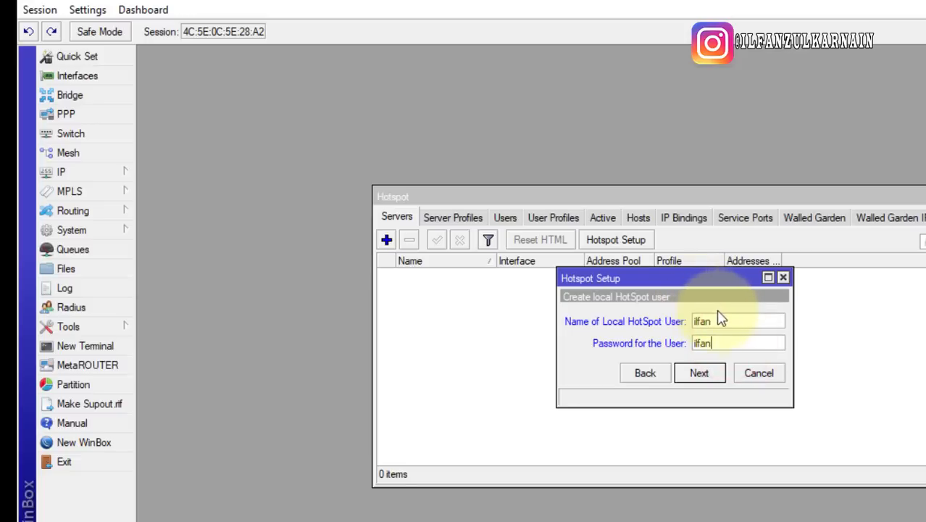
pyautogui.doubleClick(718, 317)
pyautogui.click(718, 337)
pyautogui.doubleClick(716, 339)
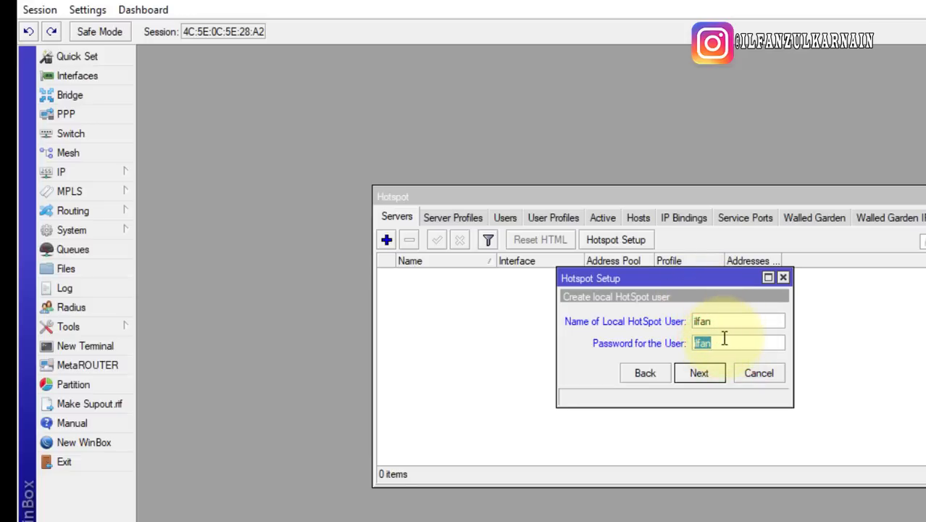
pyautogui.click(724, 339)
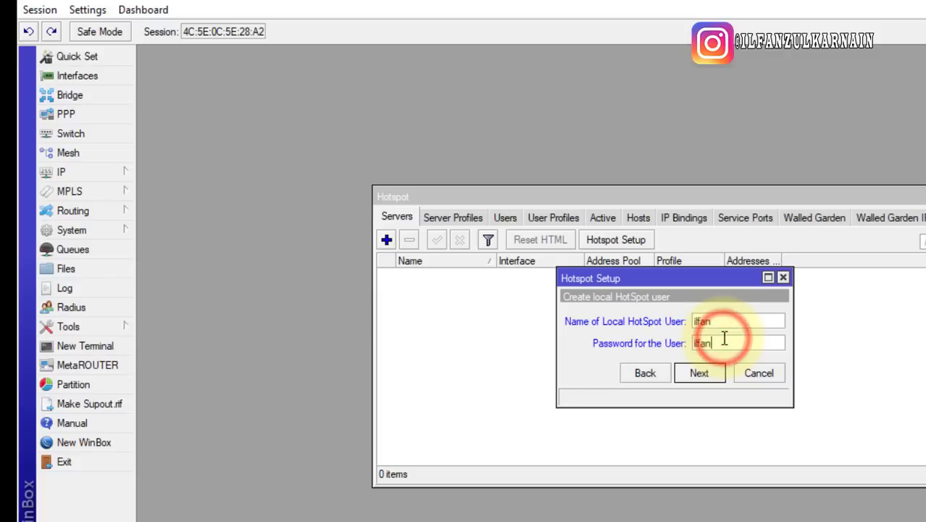
pyautogui.click(698, 380)
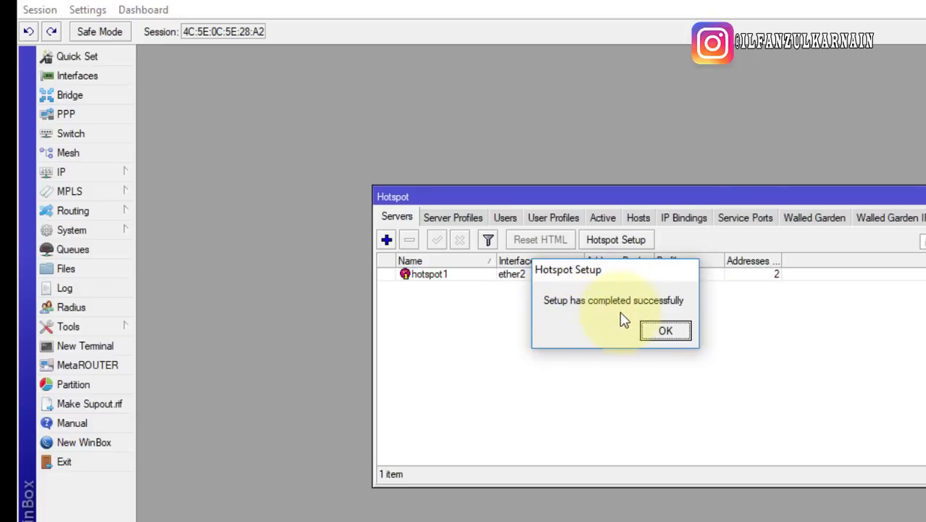
# Dismiss the setup-complete message and confirm hotspot1 runs on ether2 with hs-pool-2 and hsprof1
pyautogui.click(668, 333)
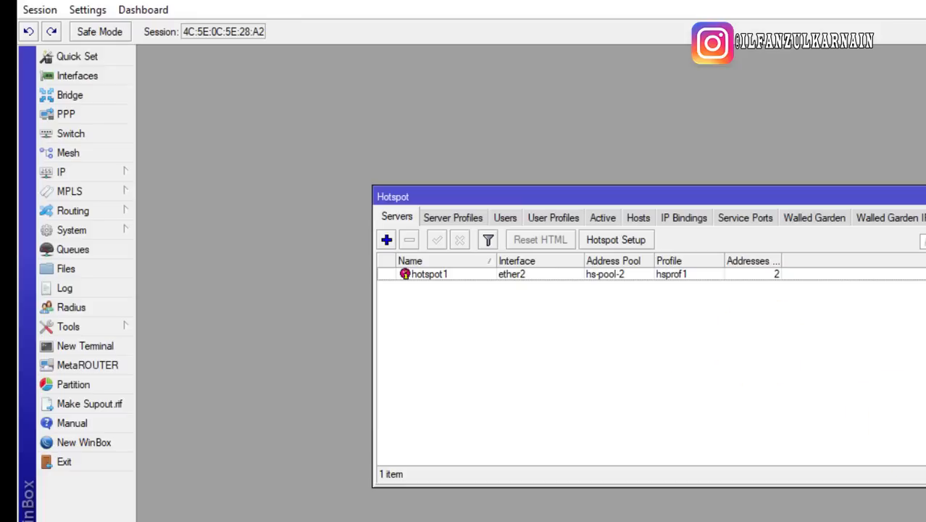
pyautogui.click(647, 378)
pyautogui.click(757, 481)
pyautogui.click(595, 426)
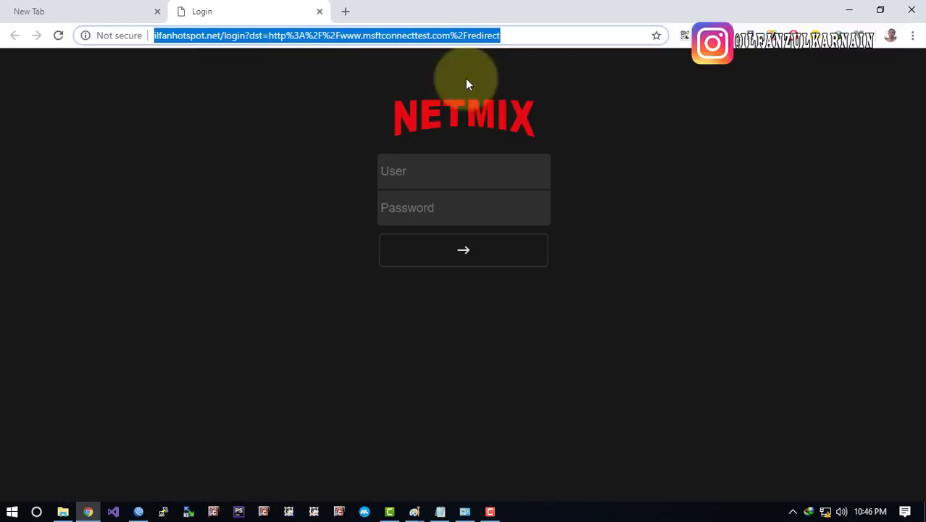
# Check the User field on the NETMIX login page, leaving it blank and dismissing Chrome's autofill suggestions
pyautogui.click(519, 166)
pyautogui.click(450, 167)
pyautogui.click(261, 165)
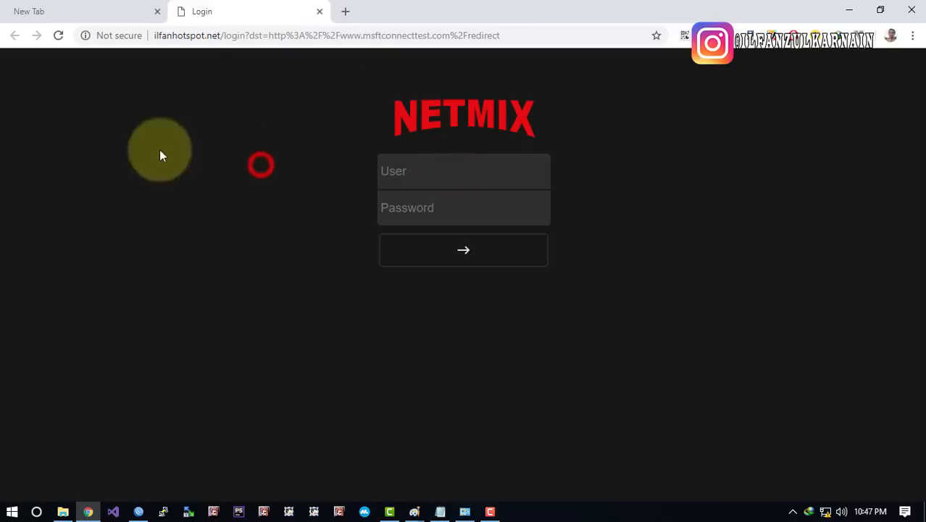
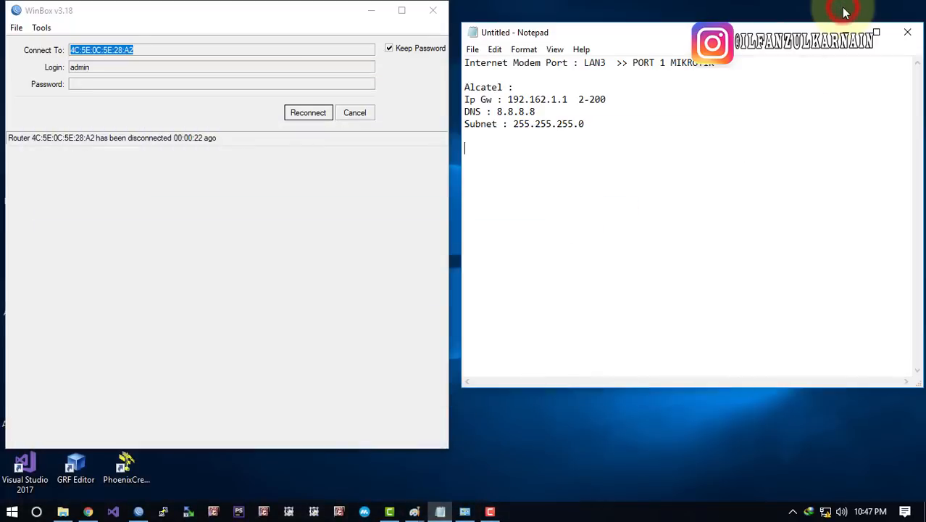
# Reconnect WinBox and reset the hotspot1 server's login pages to the default HTML
pyautogui.click(300, 110)
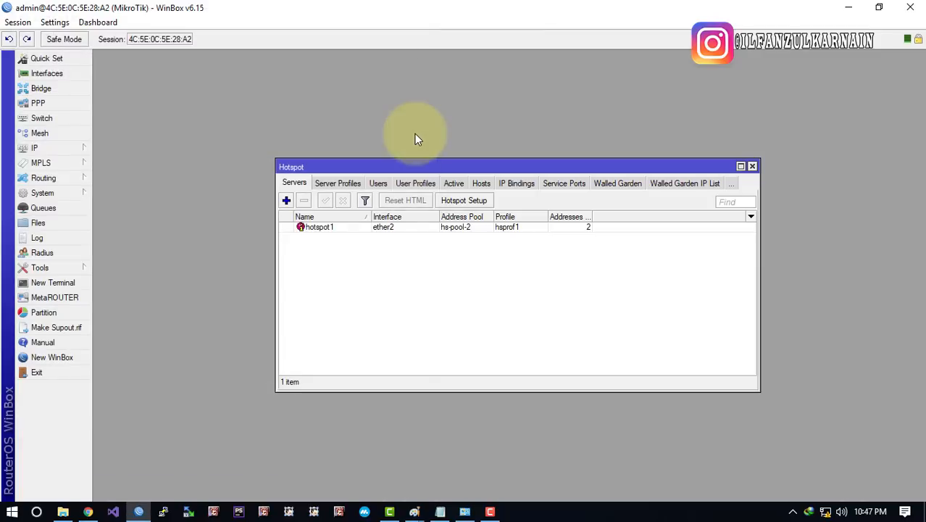
pyautogui.click(442, 255)
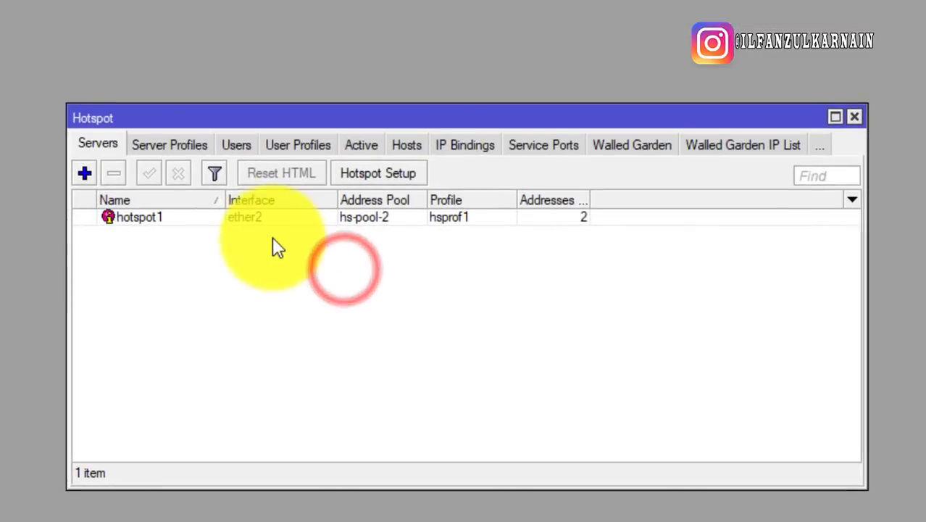
pyautogui.click(398, 228)
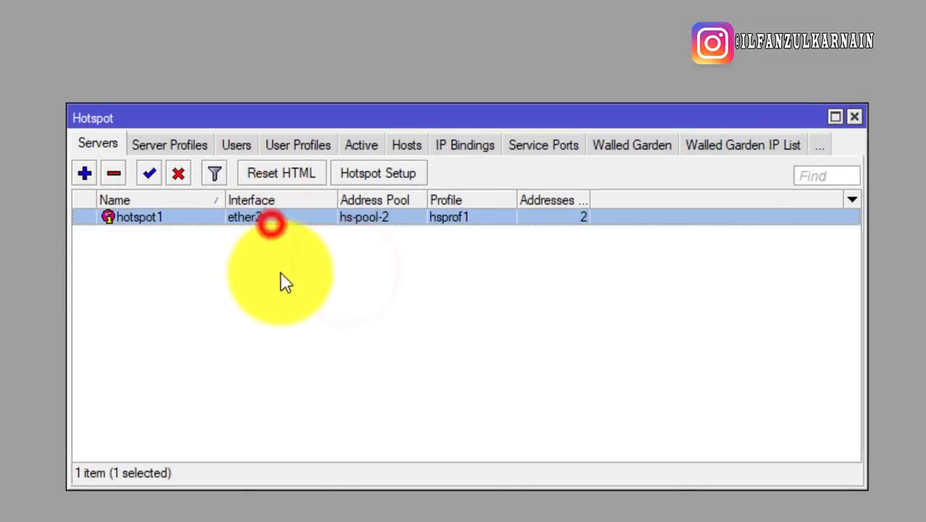
pyautogui.click(280, 176)
pyautogui.click(399, 289)
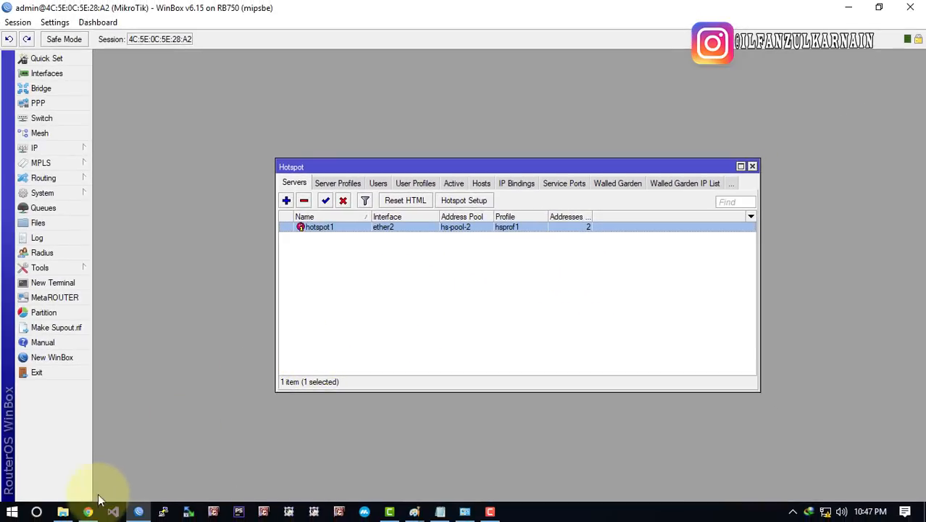
pyautogui.click(87, 512)
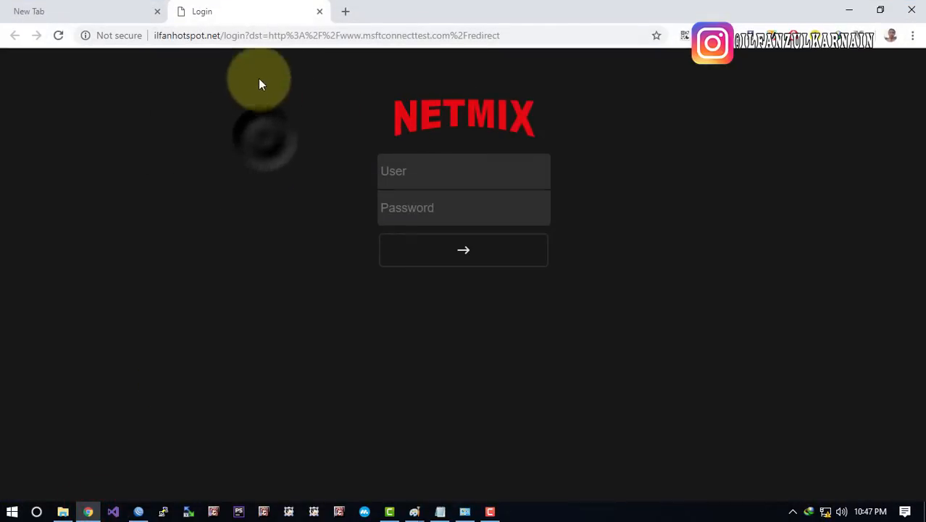
# Reload the login page to show the default MikroTik login form, then close the empty New Tab
pyautogui.click(207, 35)
pyautogui.press('Return')
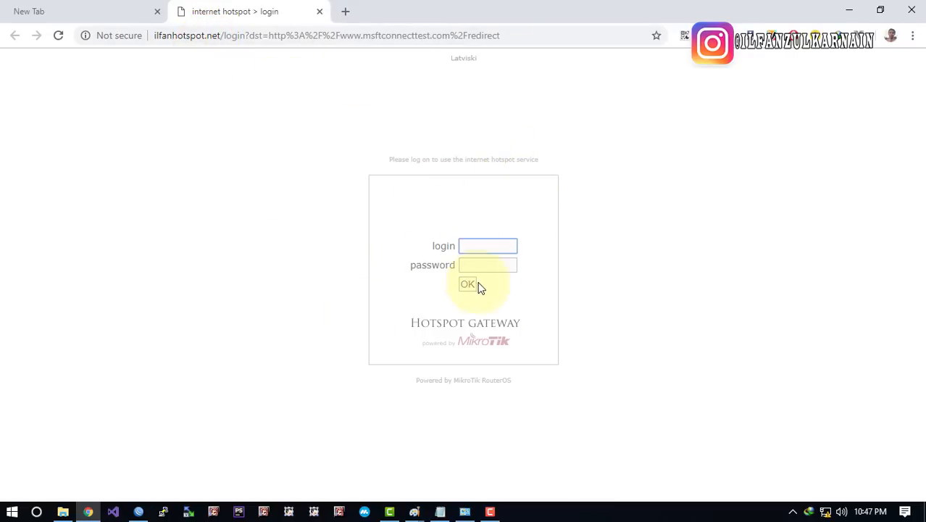
pyautogui.click(466, 264)
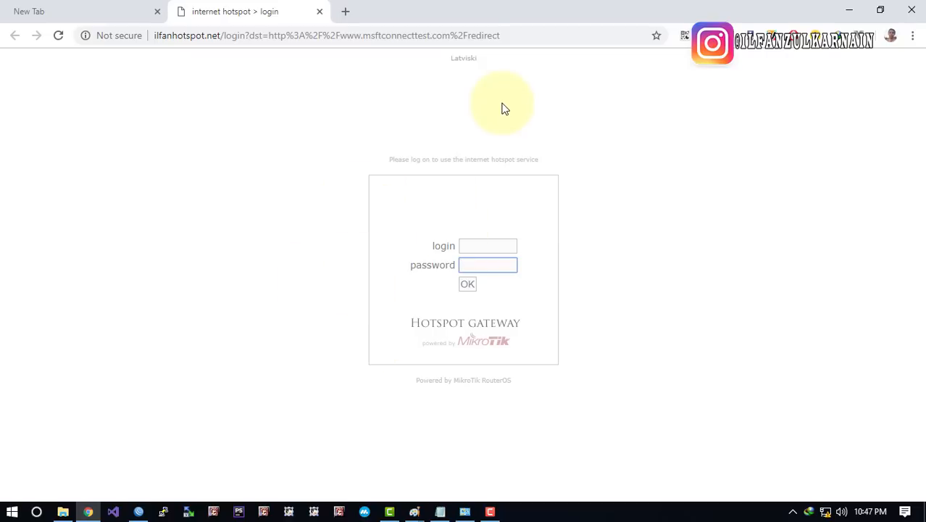
pyautogui.click(157, 14)
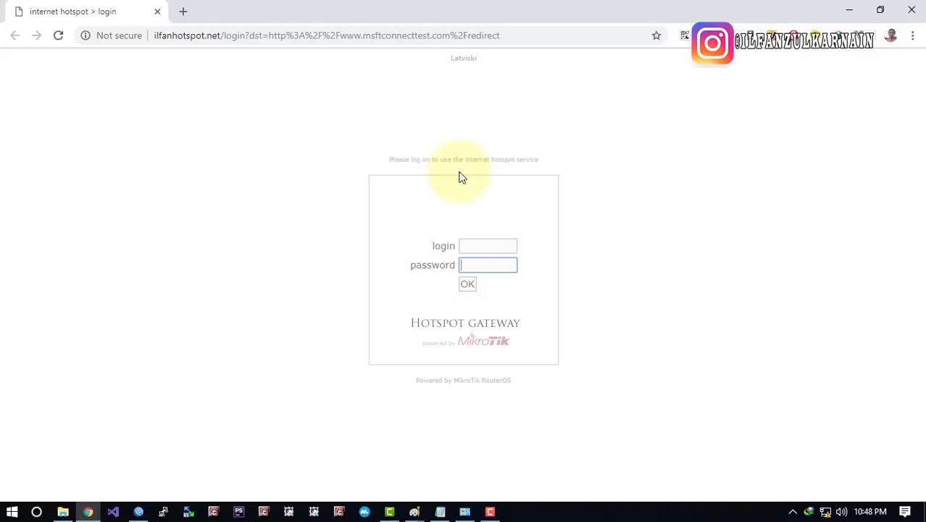
# Dismiss the login-field autofill, deselect hotspot1 in WinBox and minimize WinBox
pyautogui.click(484, 245)
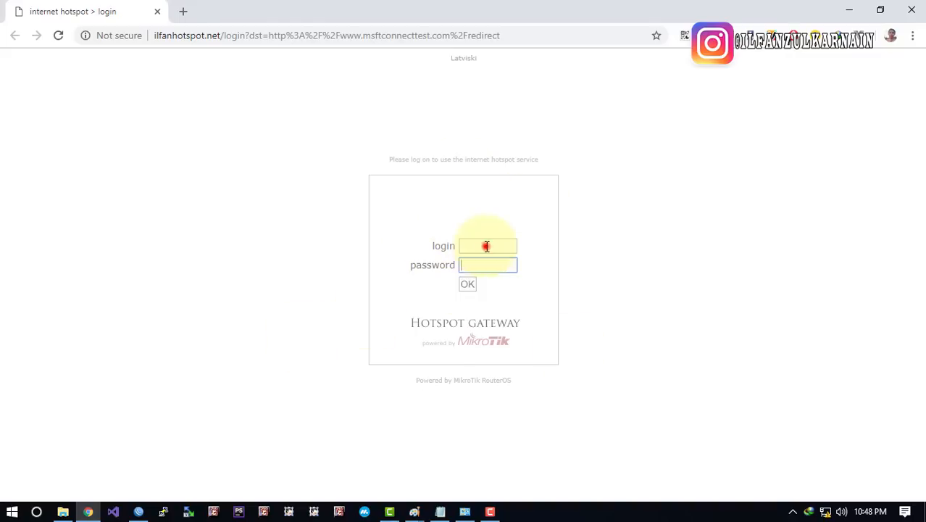
pyautogui.click(195, 251)
pyautogui.click(139, 512)
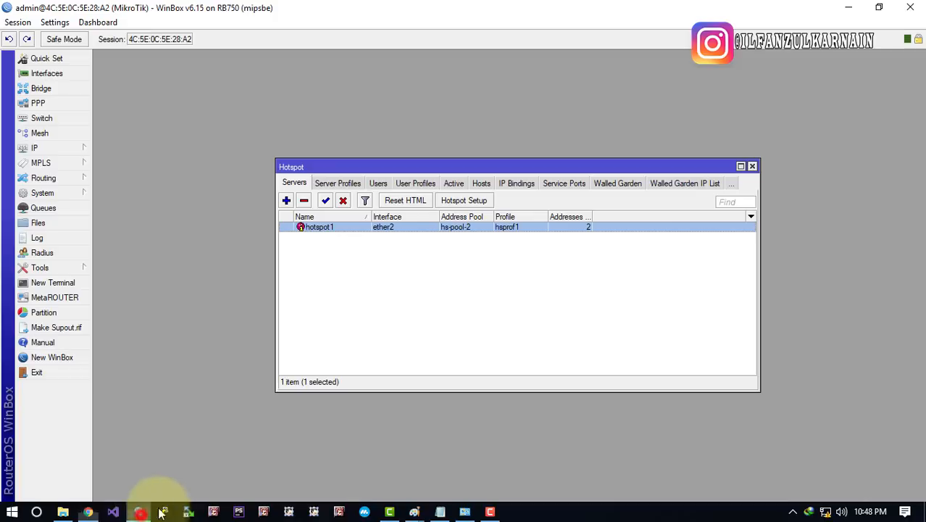
pyautogui.click(509, 269)
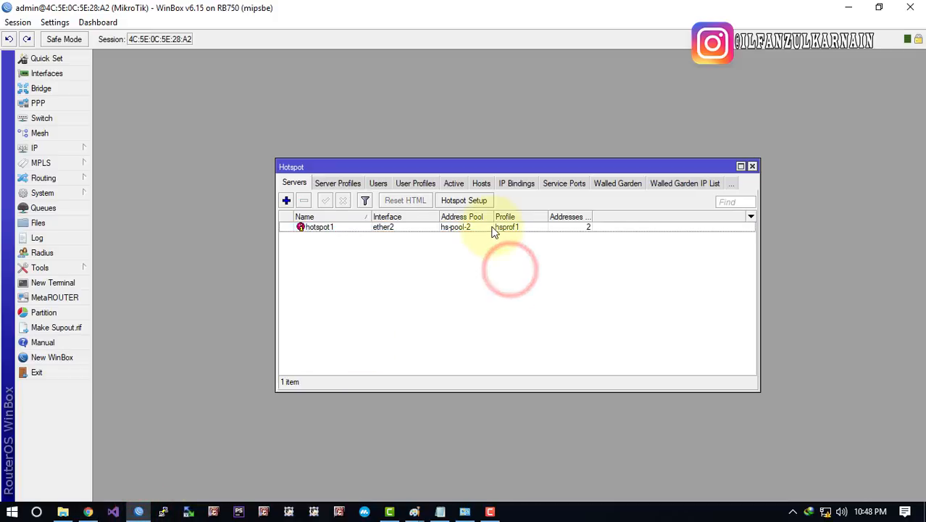
pyautogui.click(848, 8)
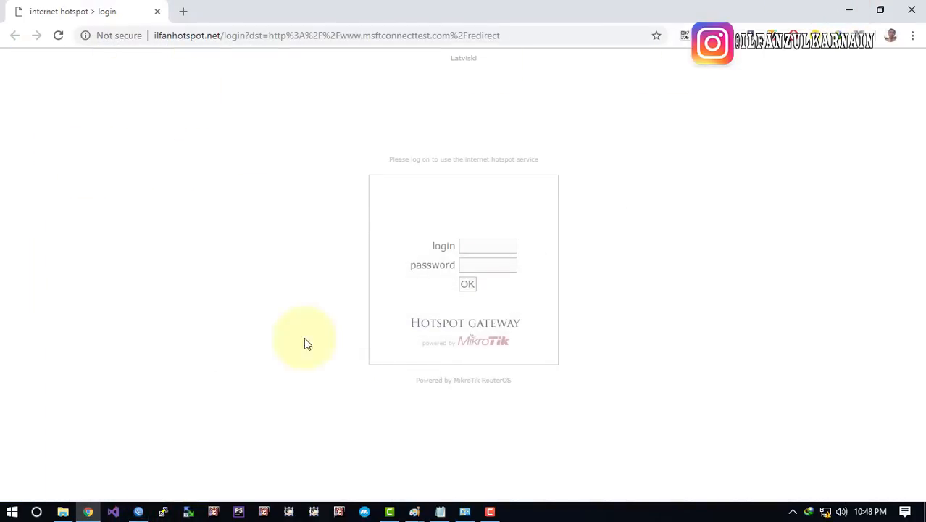
pyautogui.click(206, 226)
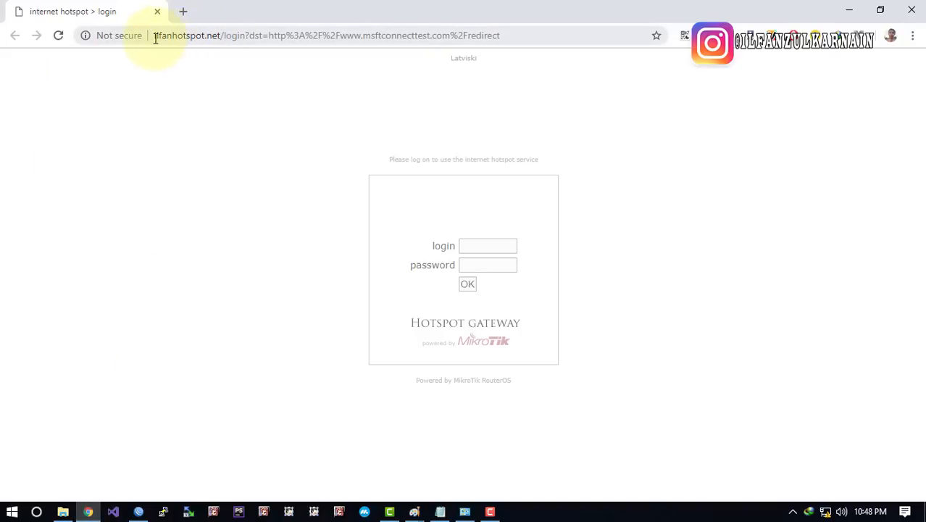
# Select the ilfanhotspot.net host part of Chrome's address bar
pyautogui.moveTo(152, 35); pyautogui.dragTo(361, 36)
pyautogui.click(234, 134)
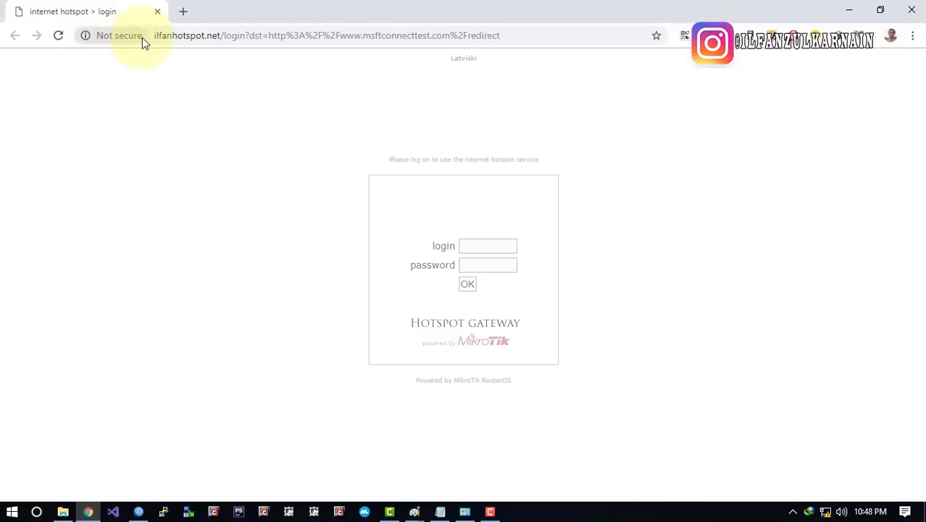
pyautogui.moveTo(154, 35); pyautogui.dragTo(202, 37)
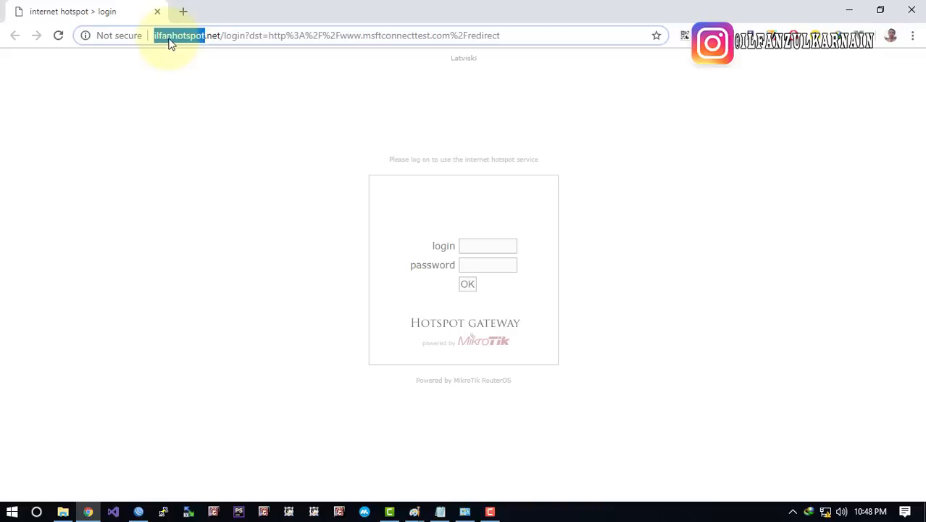
pyautogui.click(197, 35)
pyautogui.moveTo(223, 34); pyautogui.dragTo(153, 35)
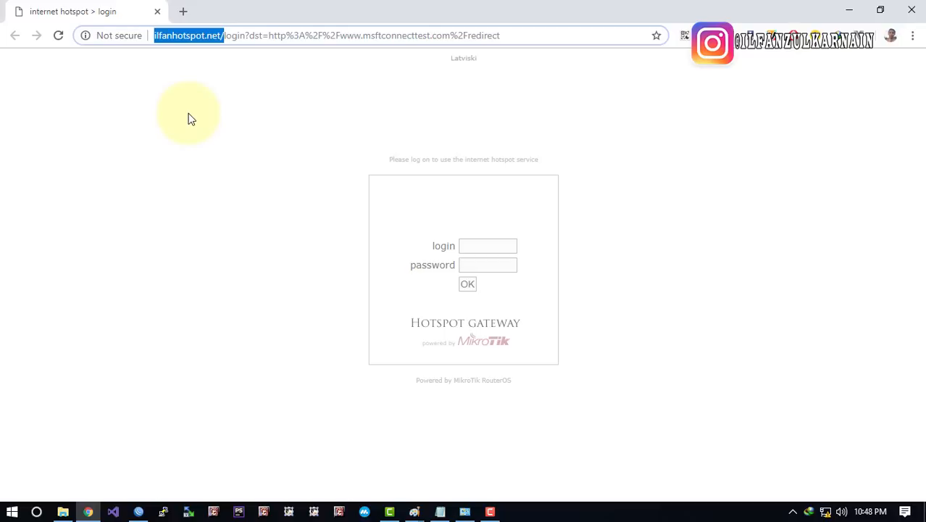
pyautogui.moveTo(221, 35); pyautogui.dragTo(130, 40)
# Load the login page at 10.5.5 and sign in with the hotspot user's credentials
pyautogui.write('10.5')
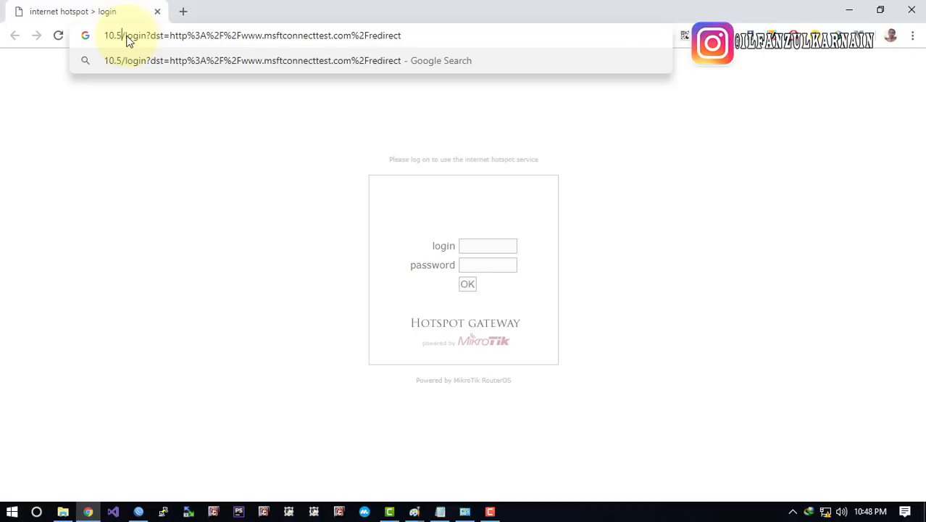
pyautogui.write('.5')
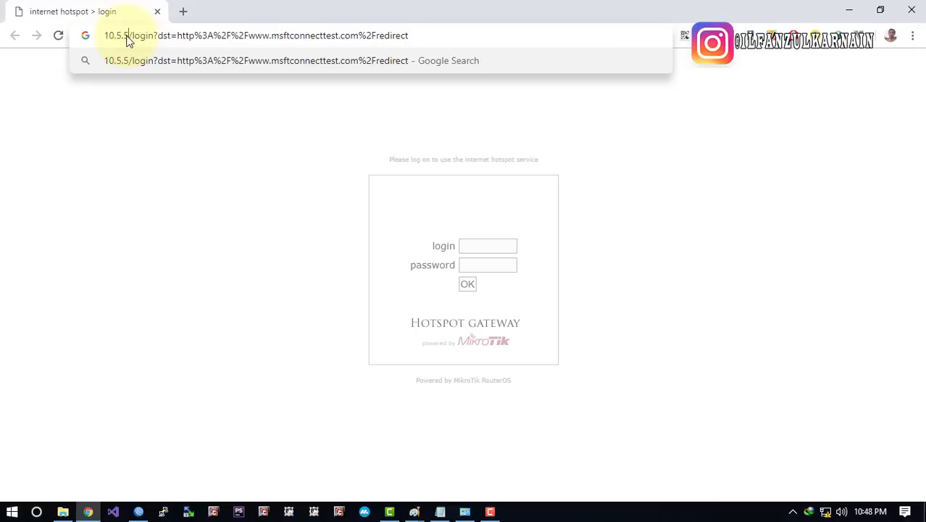
pyautogui.click(165, 151)
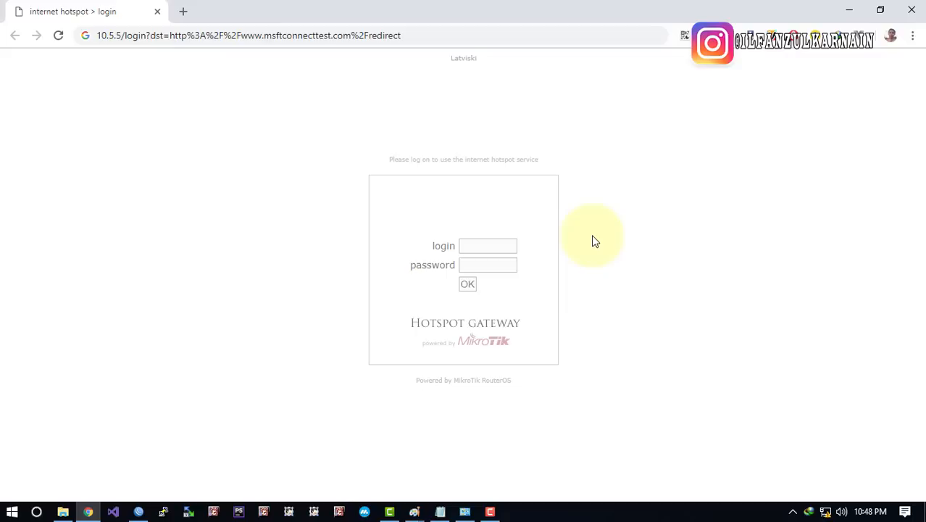
pyautogui.click(496, 246)
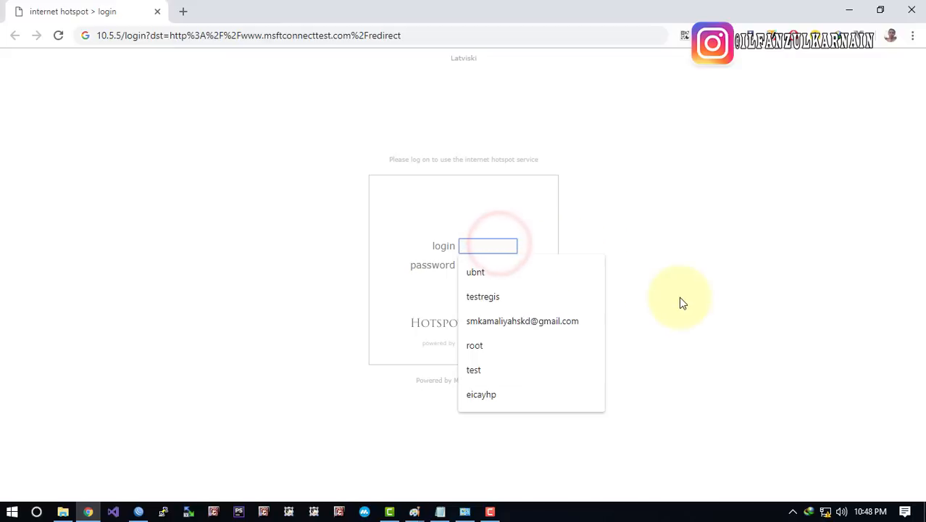
pyautogui.write('ilfan')
pyautogui.press('Tab')
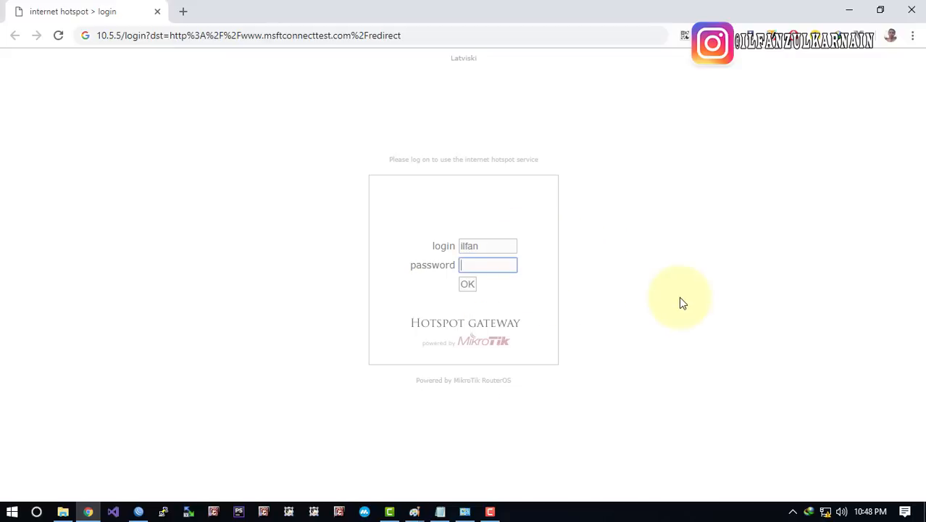
pyautogui.click(466, 283)
pyautogui.click(634, 329)
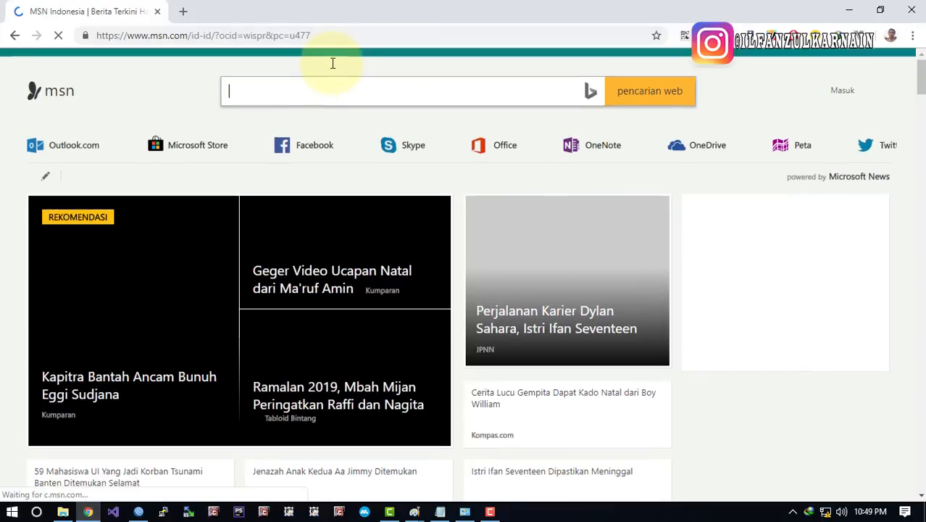
# Open ilfanhotspot.net status showing IP 10.5.50.254, traffic counters and 14s connected time
pyautogui.click(333, 37)
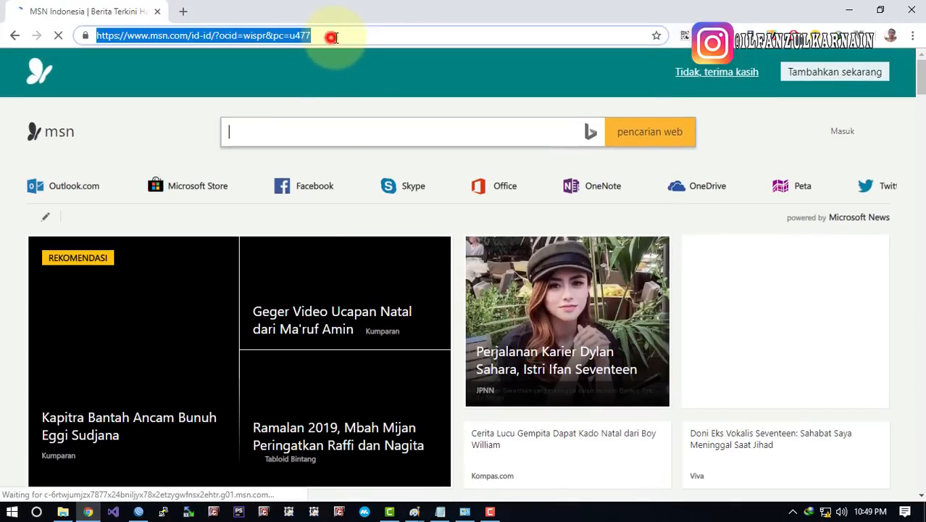
pyautogui.write('ilfan')
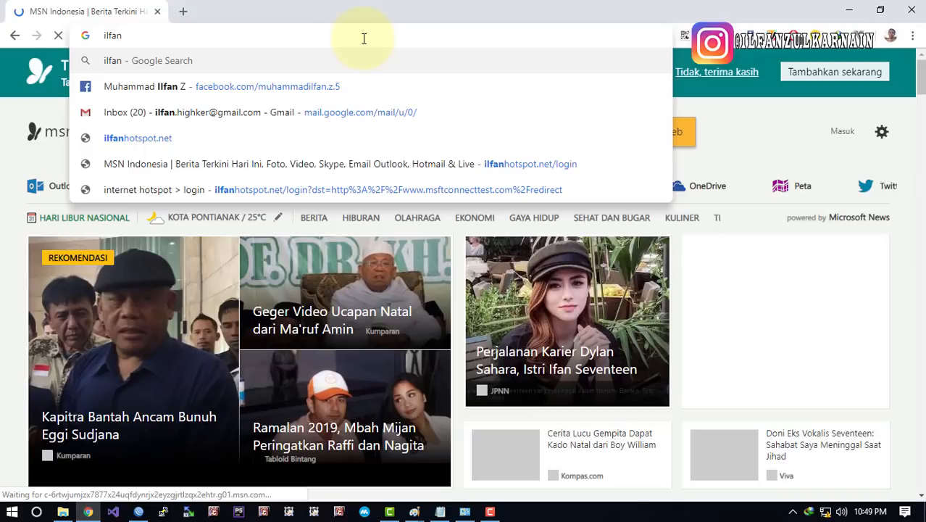
pyautogui.write('ho')
pyautogui.press('Down')
pyautogui.press('Down')
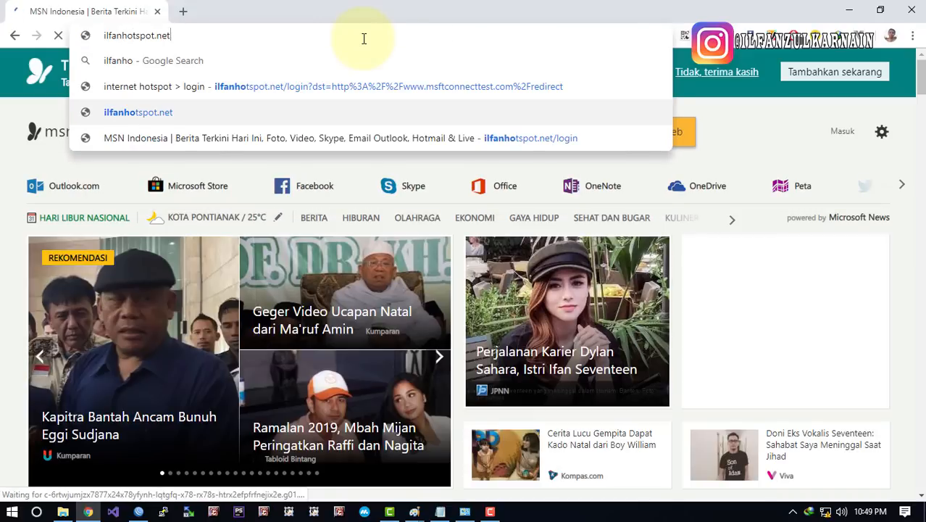
pyautogui.press('Return')
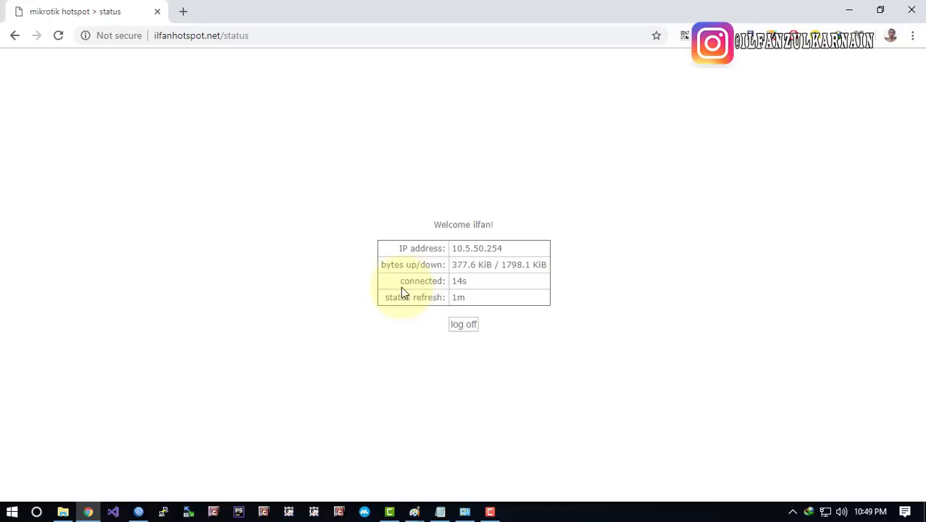
pyautogui.moveTo(401, 280); pyautogui.dragTo(470, 281)
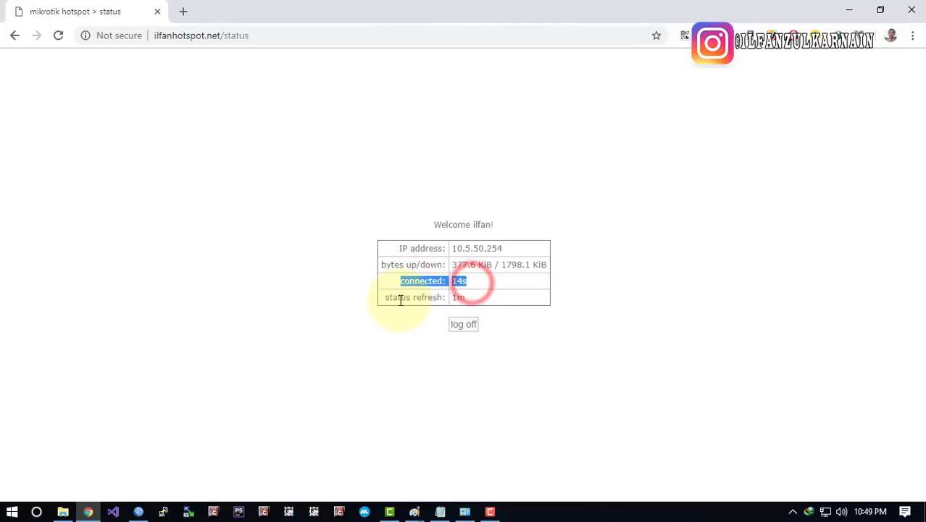
pyautogui.click(371, 293)
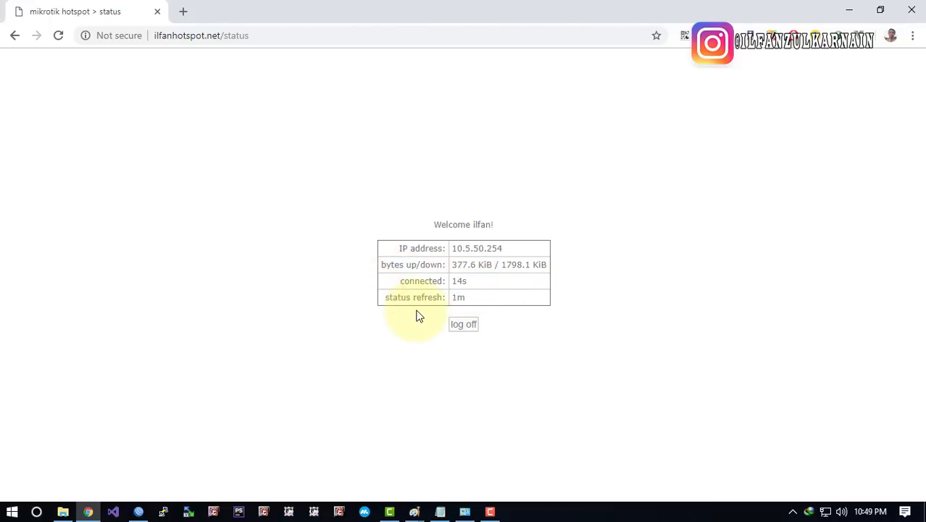
pyautogui.click(290, 338)
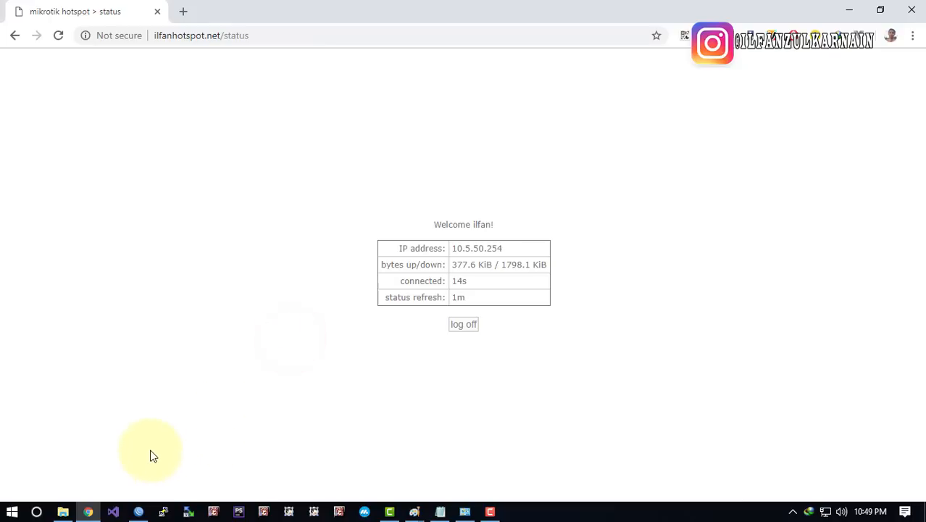
# Open a new tab and load the Google homepage
pyautogui.click(206, 389)
pyautogui.click(183, 11)
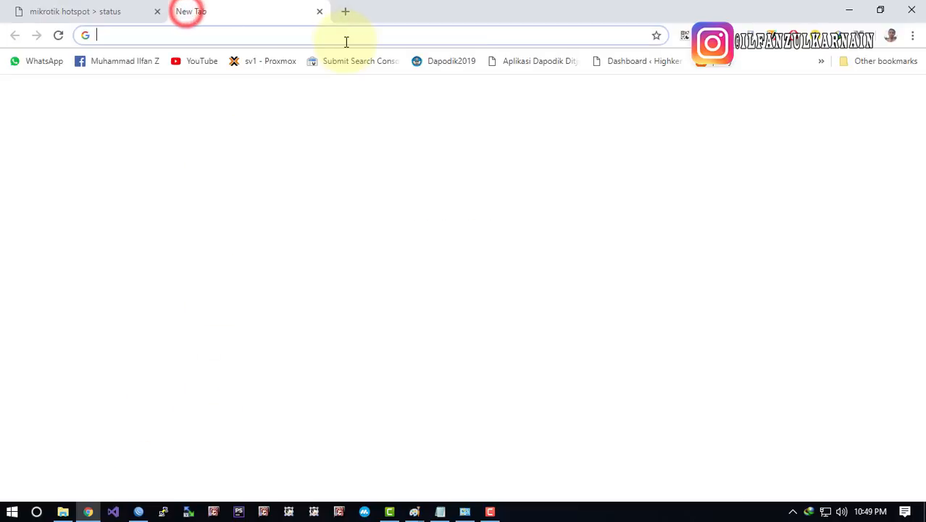
pyautogui.write('google.com')
pyautogui.press('Return')
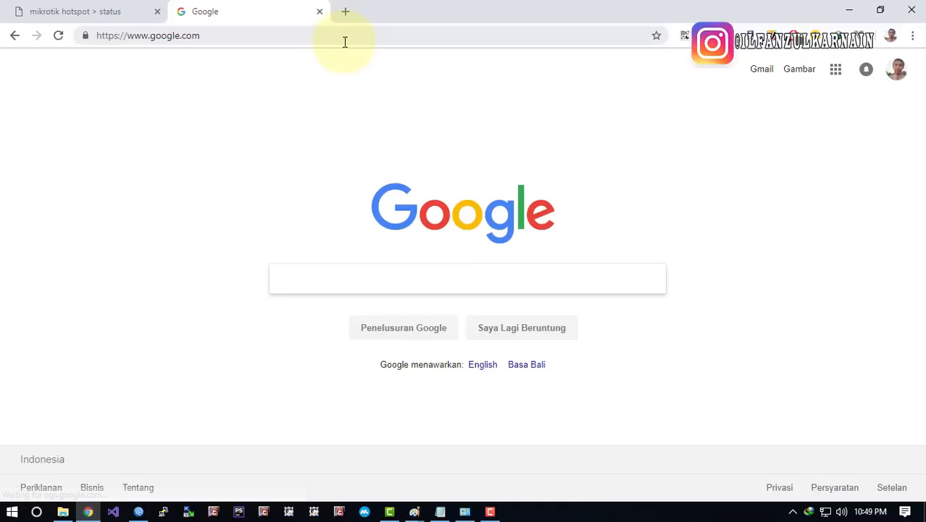
# Go to youtube.com and scroll through its home page
pyautogui.click(345, 36)
pyautogui.write('youtube')
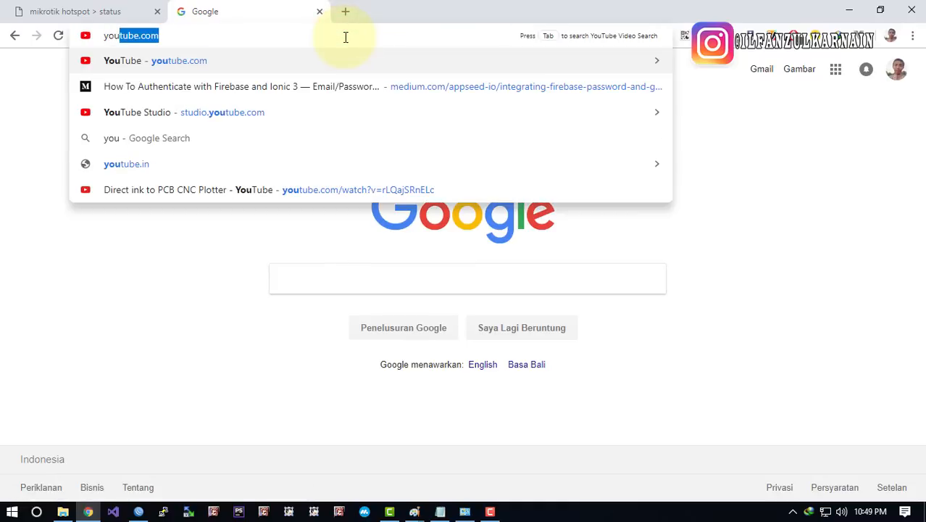
pyautogui.press('Right')
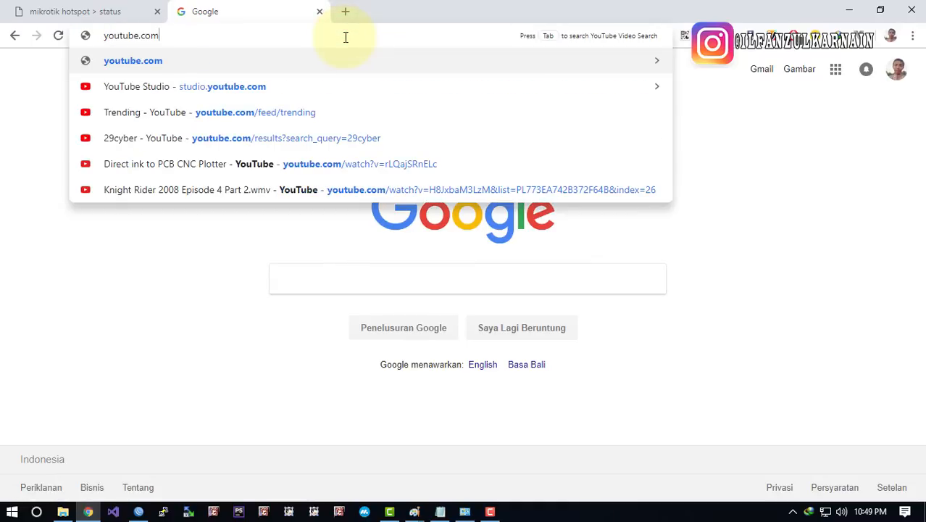
pyautogui.write('/il')
pyautogui.press('BackSpace')
pyautogui.press('BackSpace')
pyautogui.press('BackSpace')
pyautogui.press('Return')
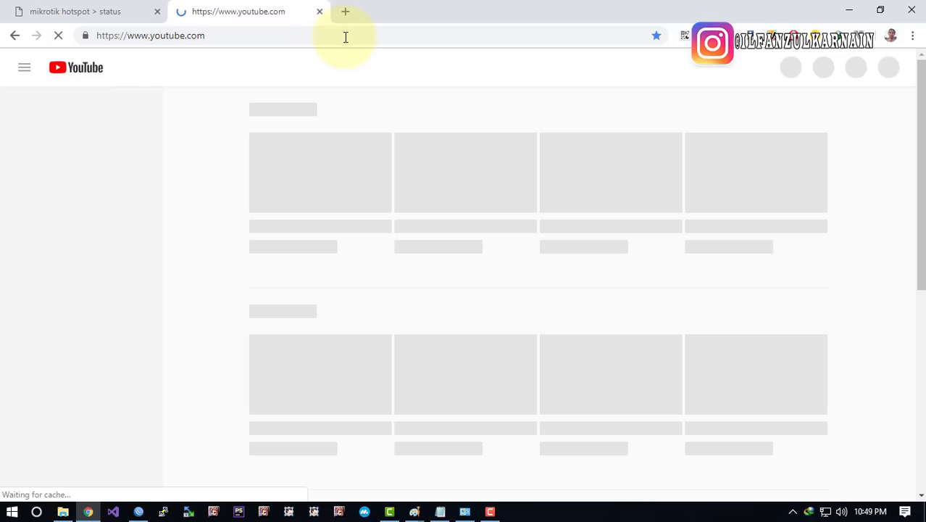
pyautogui.scroll(-9, 450, 244)
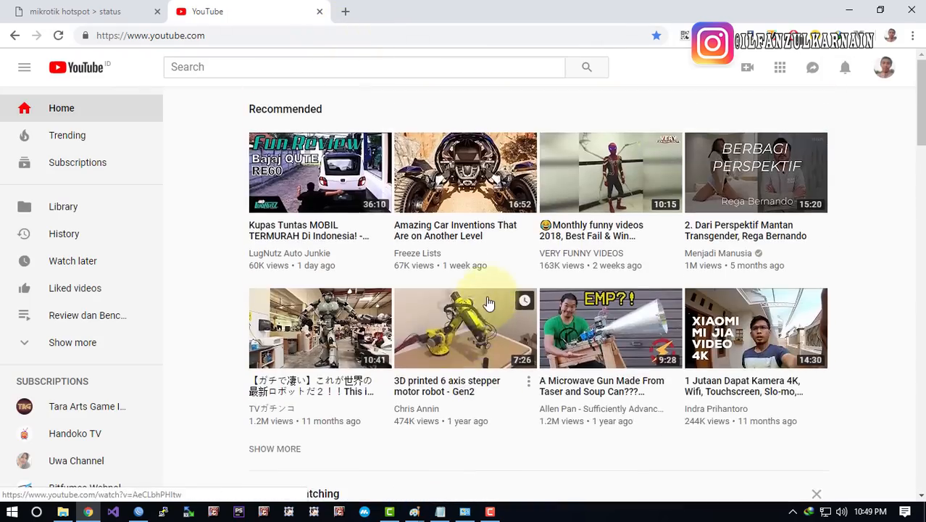
pyautogui.scroll(-6, 609, 290)
pyautogui.scroll(10, 608, 290)
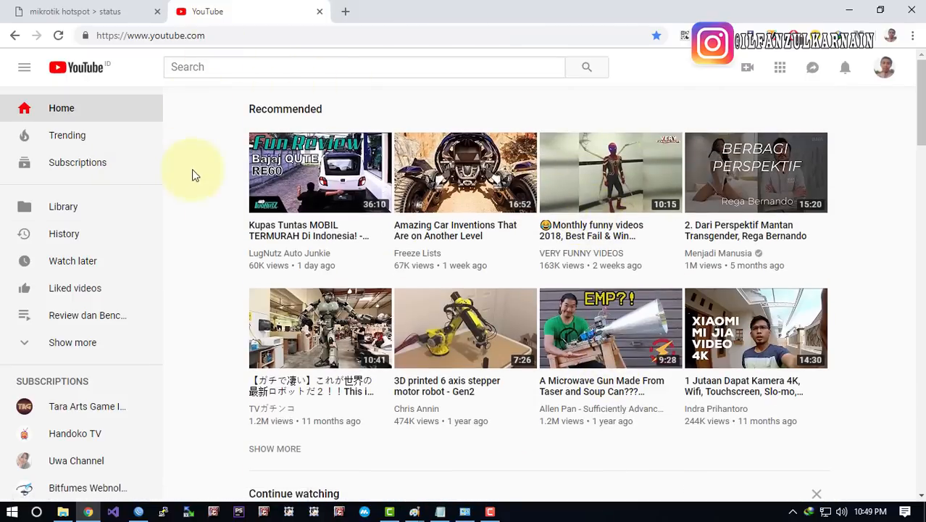
pyautogui.scroll(-5, 198, 176)
# Search YouTube for the channel, open its Videos tab, then return to the hotspot status tab
pyautogui.click(231, 64)
pyautogui.write('c')
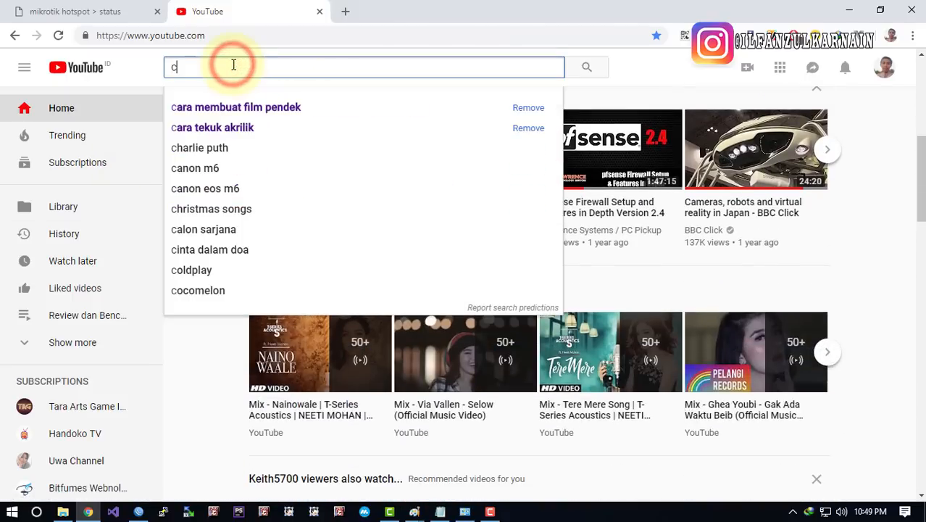
pyautogui.press('BackSpace')
pyautogui.write('ilfan')
pyautogui.write('z')
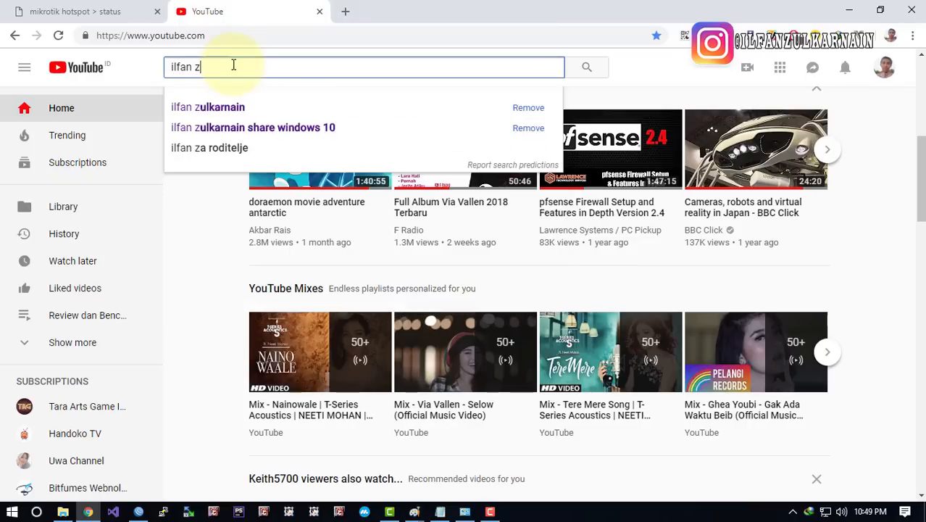
pyautogui.press('Down')
pyautogui.press('Return')
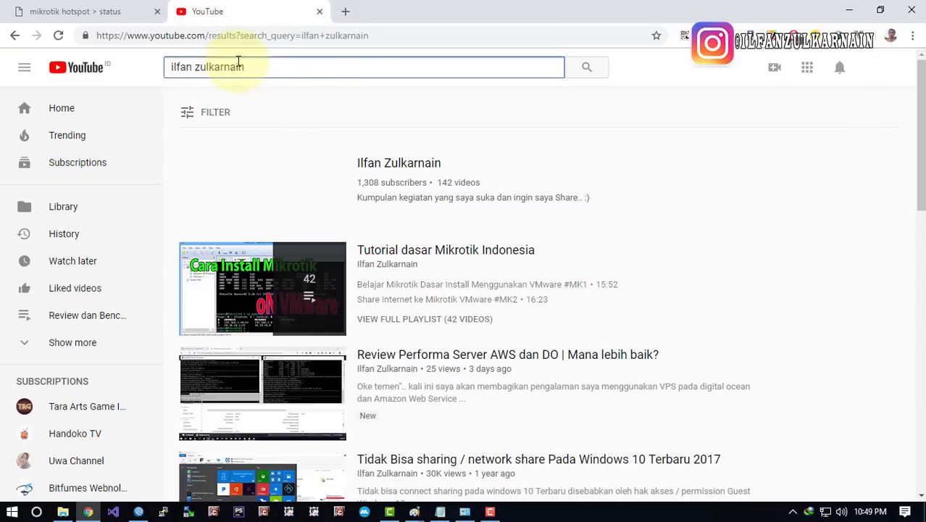
pyautogui.click(387, 168)
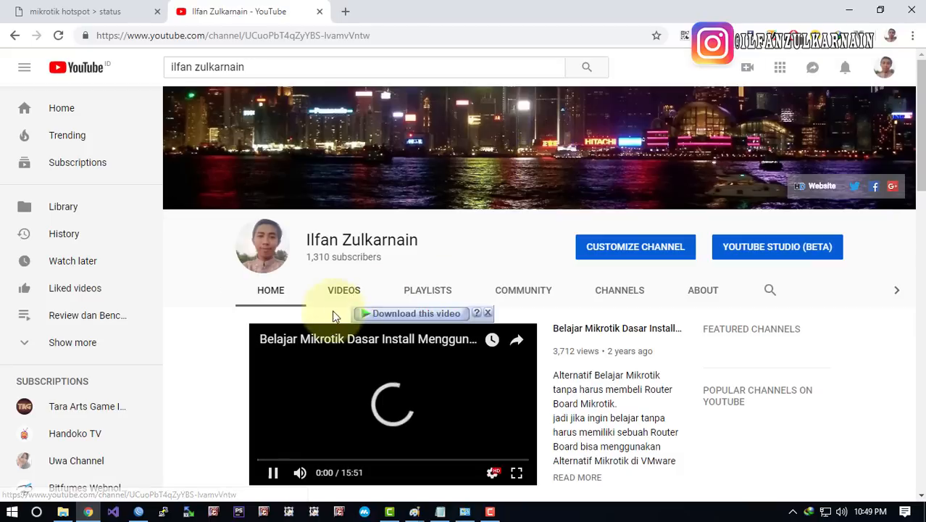
pyautogui.click(341, 293)
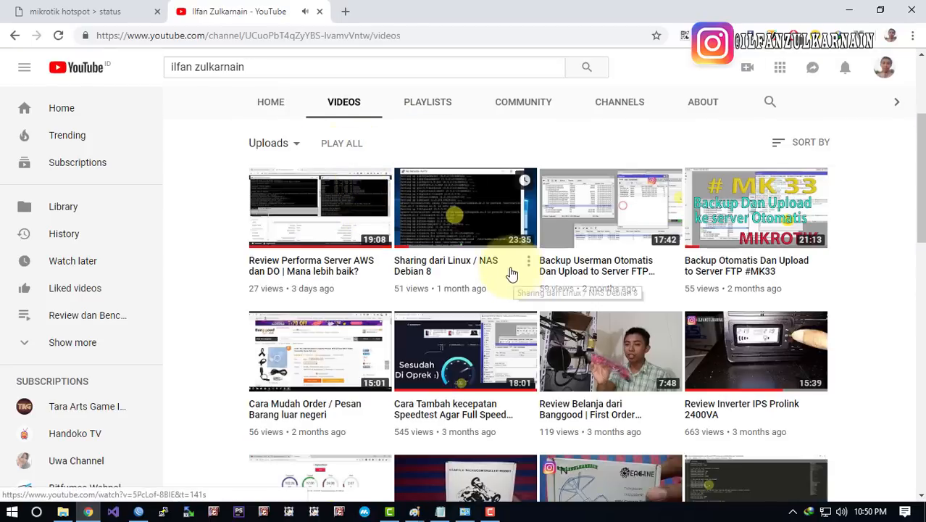
pyautogui.click(92, 9)
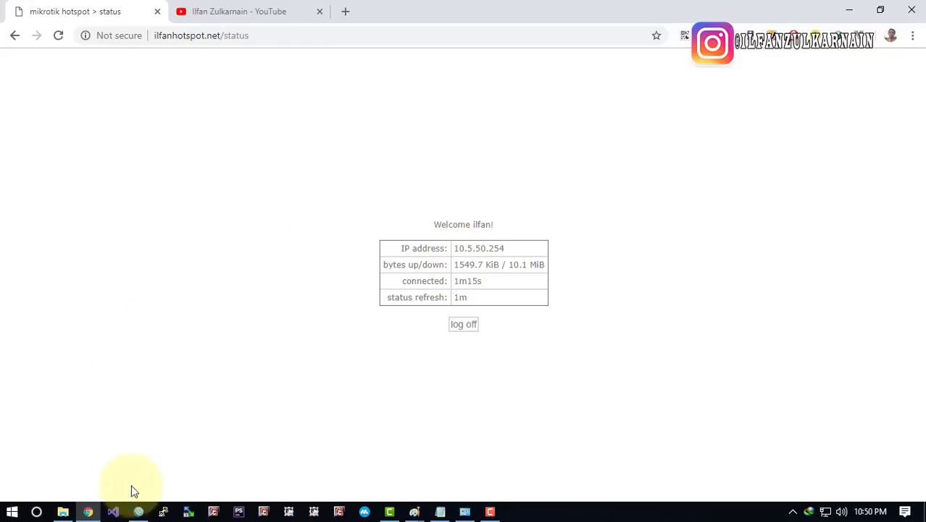
pyautogui.click(138, 511)
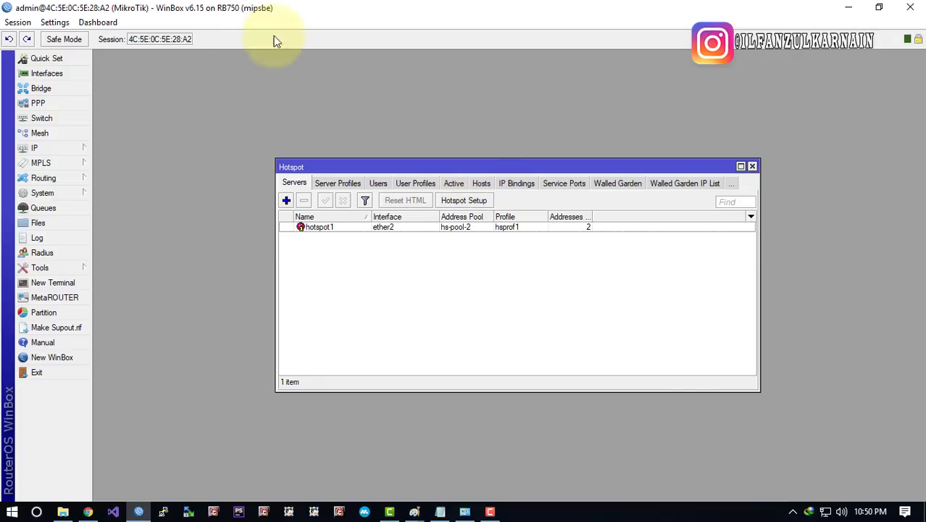
# Move the Hotspot window, then check its single user and the User Profiles before returning to Users
pyautogui.moveTo(458, 166); pyautogui.dragTo(436, 140)
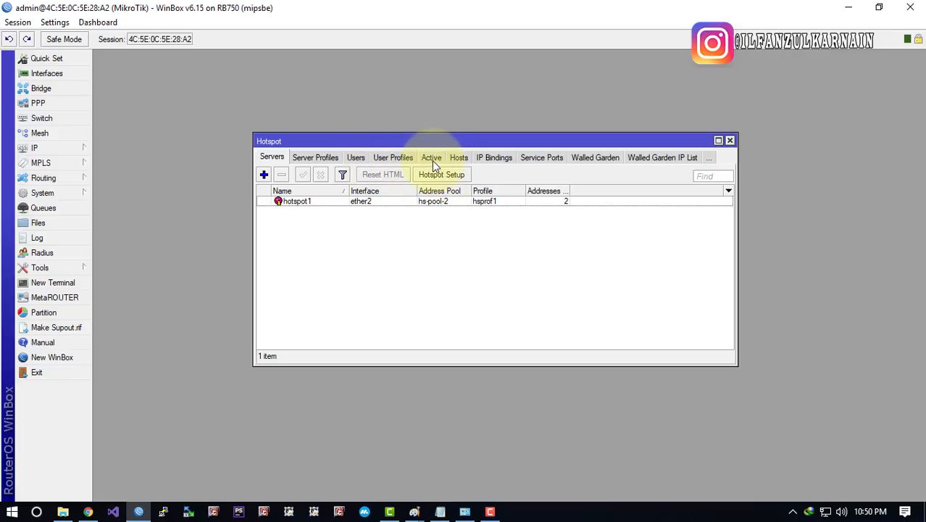
pyautogui.click(358, 157)
pyautogui.click(354, 203)
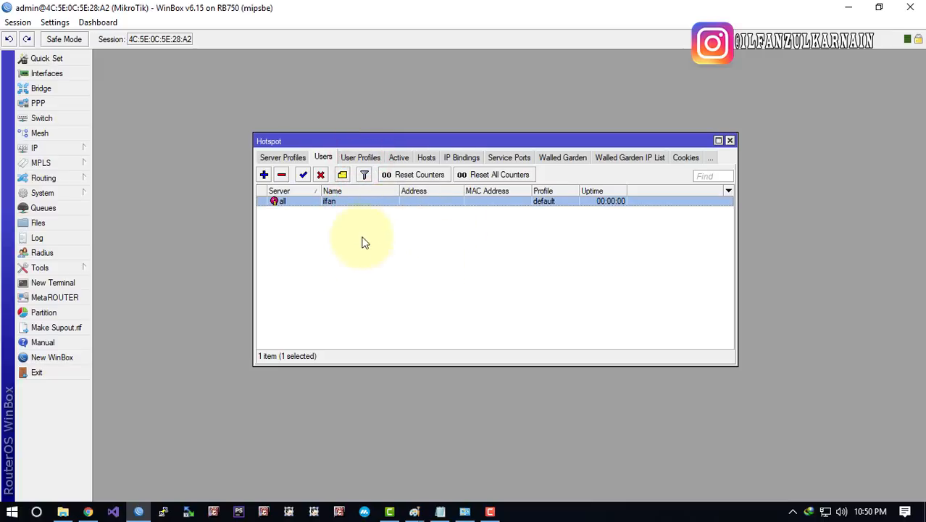
pyautogui.click(358, 156)
pyautogui.click(335, 159)
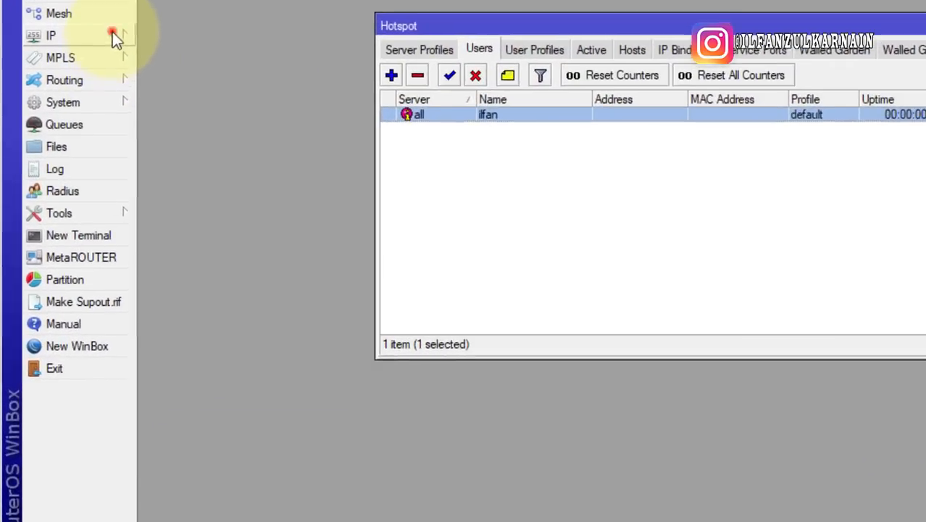
pyautogui.click(74, 148)
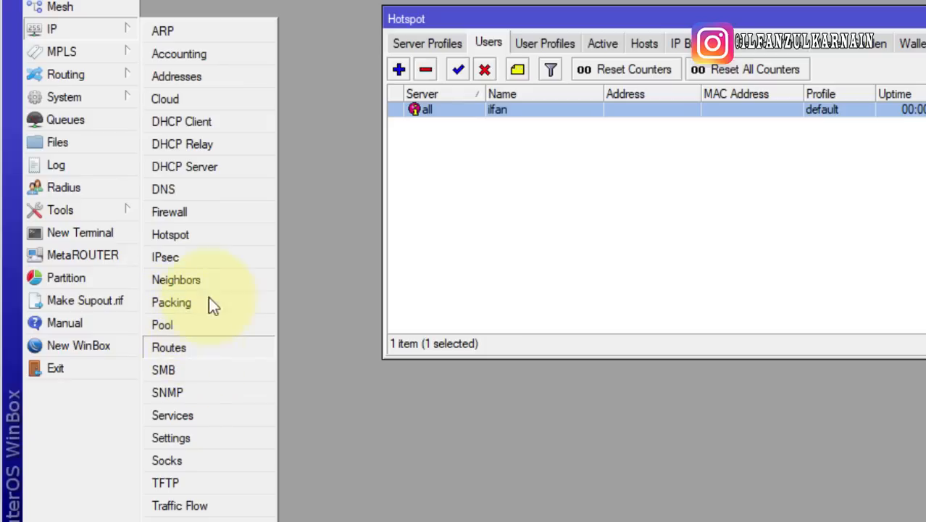
pyautogui.click(109, 98)
# Open System > Packages and review the RouterOS 6.15 packages, with ipv6, wireless and wireless-fp disabled
pyautogui.click(190, 233)
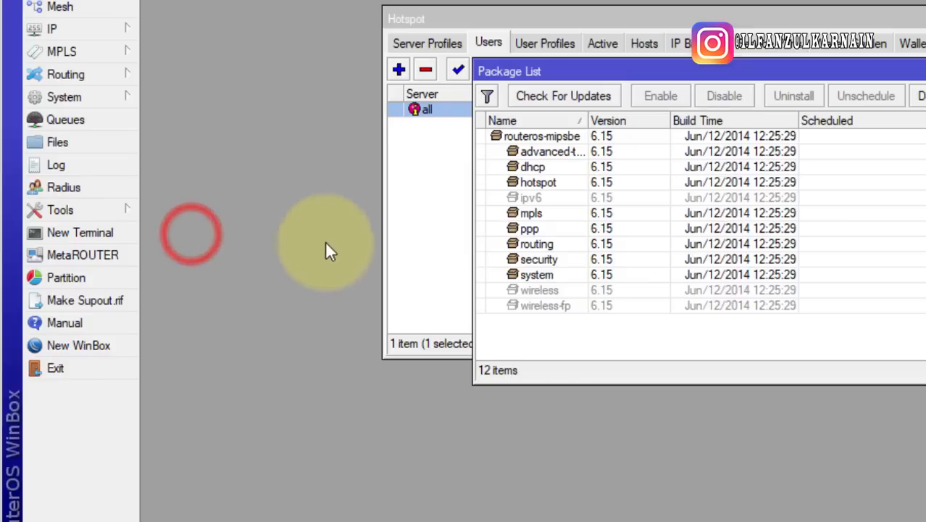
pyautogui.click(553, 230)
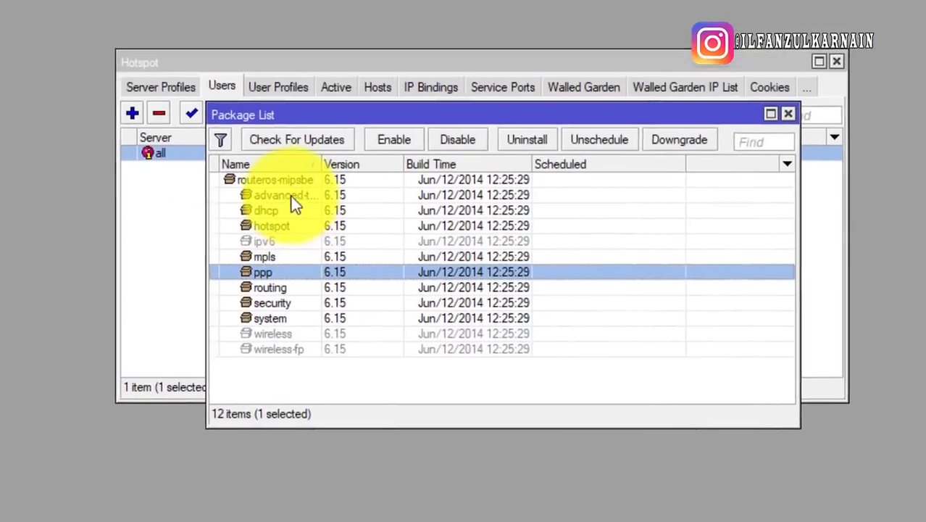
pyautogui.click(561, 151)
pyautogui.click(264, 369)
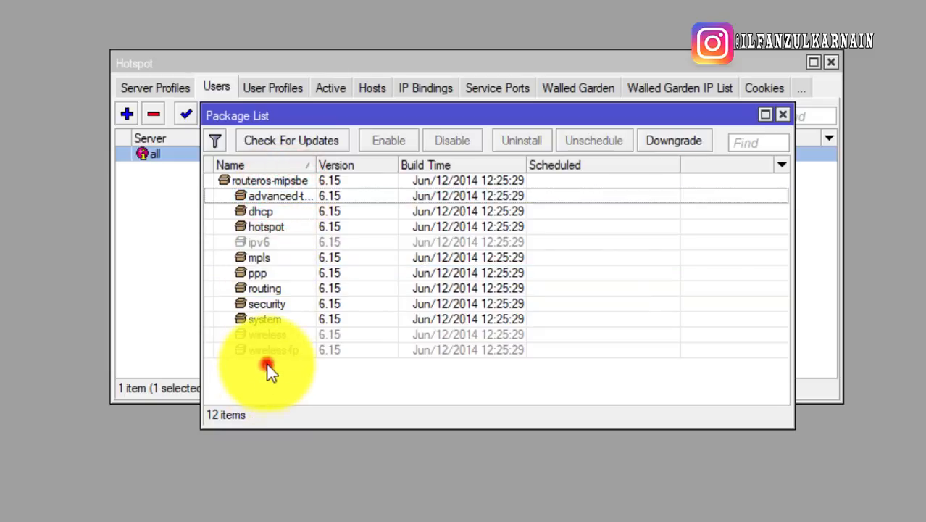
pyautogui.click(262, 303)
pyautogui.click(265, 349)
pyautogui.click(260, 239)
pyautogui.click(269, 200)
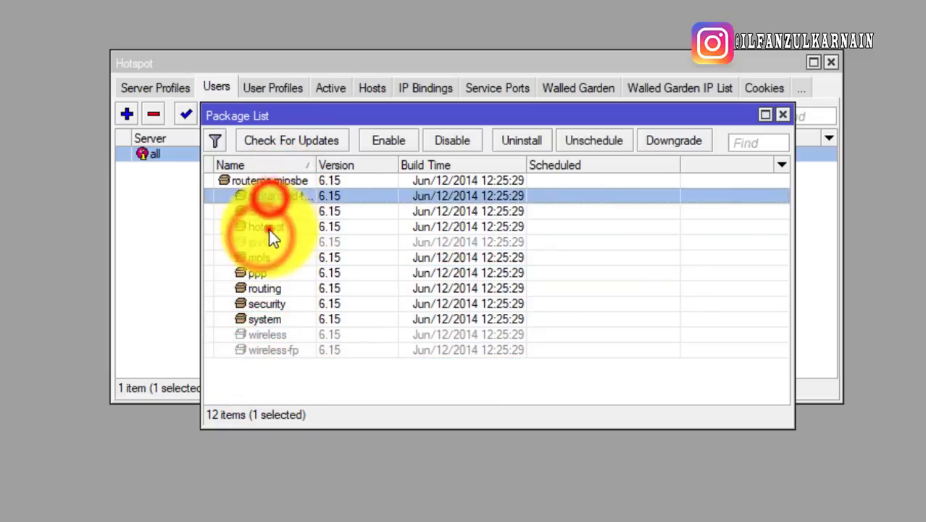
pyautogui.click(262, 290)
pyautogui.click(263, 350)
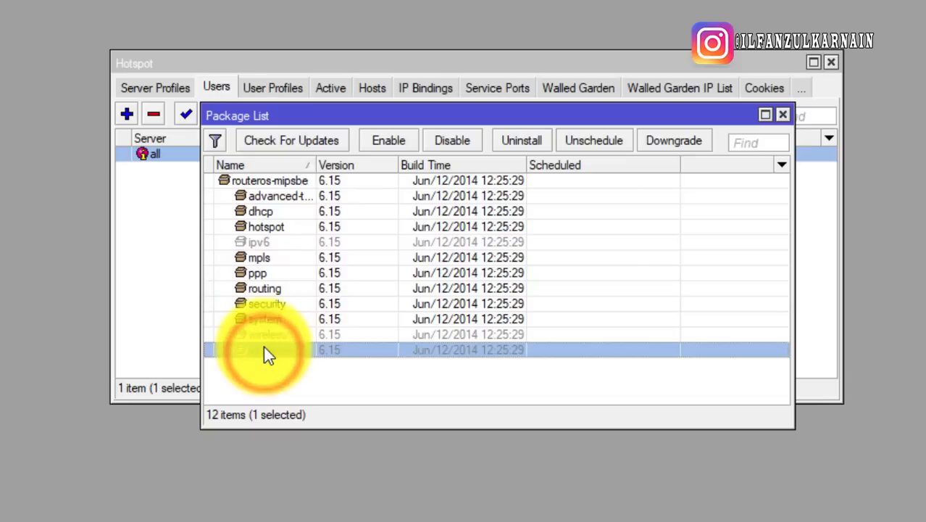
pyautogui.click(265, 288)
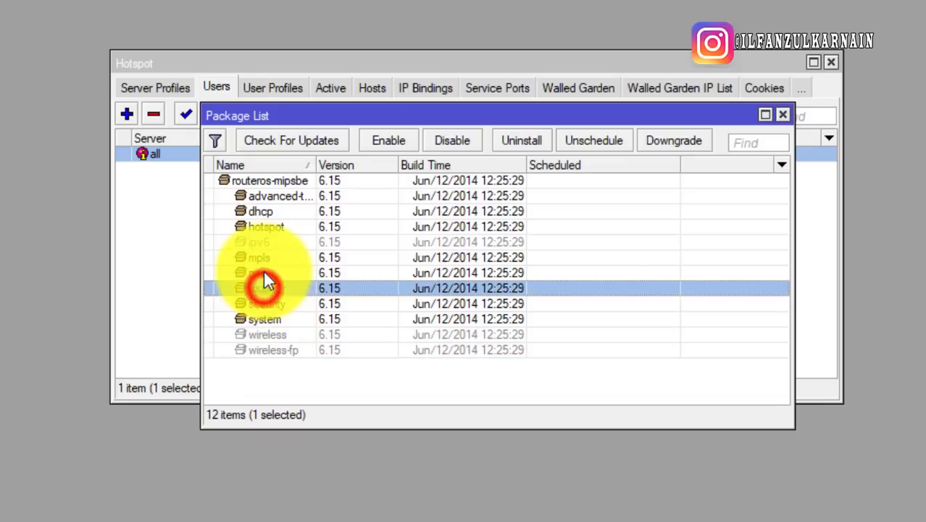
pyautogui.click(263, 273)
pyautogui.click(263, 257)
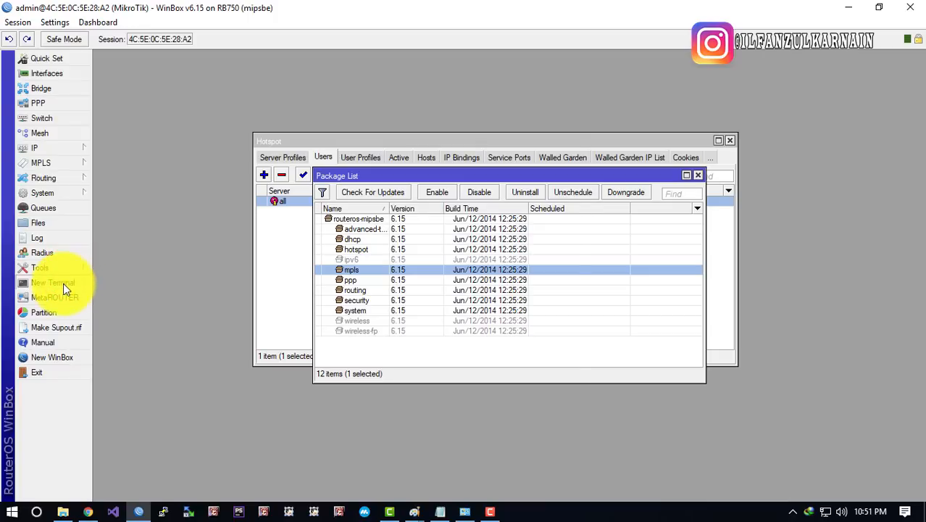
pyautogui.click(63, 285)
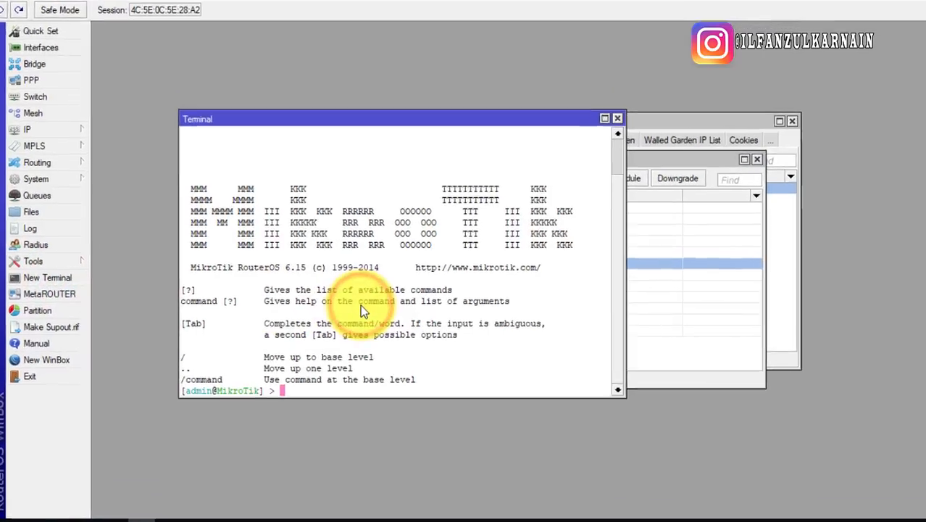
# In the terminal, list completions for /tool u, showing dns-update and traceroute
pyautogui.write('/tool u')
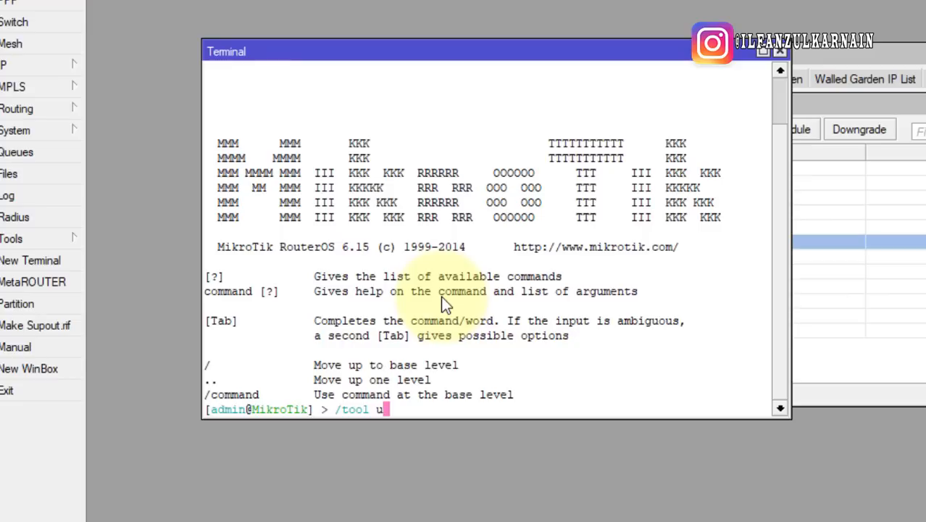
pyautogui.write('se')
pyautogui.press('BackSpace')
pyautogui.press('BackSpace')
pyautogui.press('BackSpace')
pyautogui.press('Tab')
pyautogui.press('Tab')
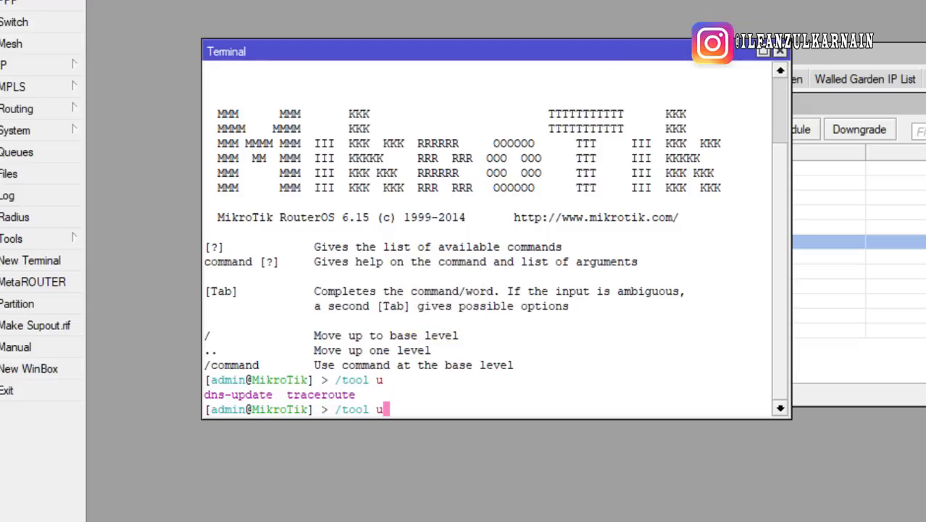
# Close the terminal and point out the wireless and routing packages in the Package List
pyautogui.click(777, 54)
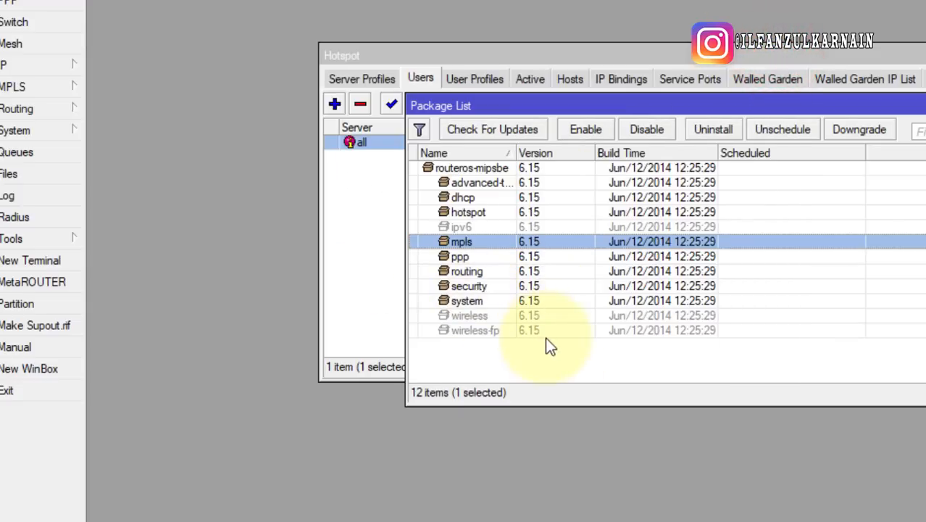
pyautogui.click(516, 313)
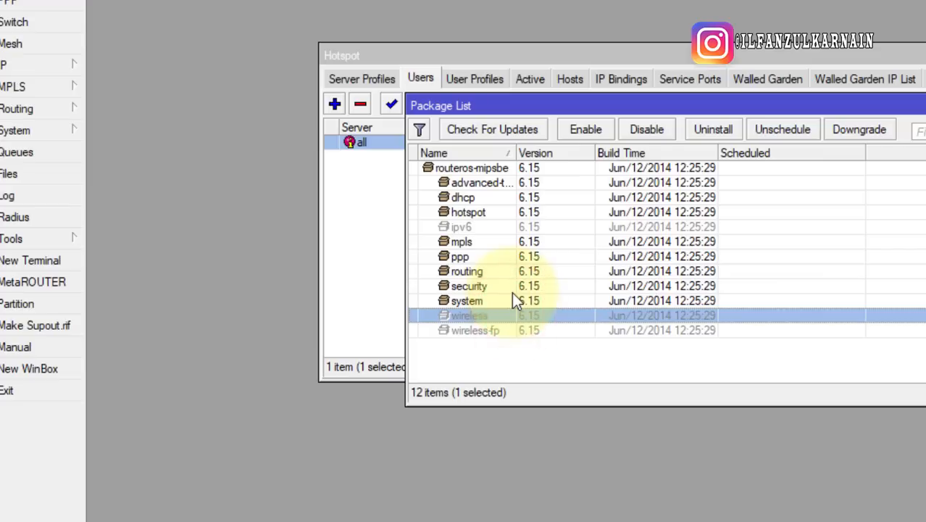
pyautogui.click(467, 271)
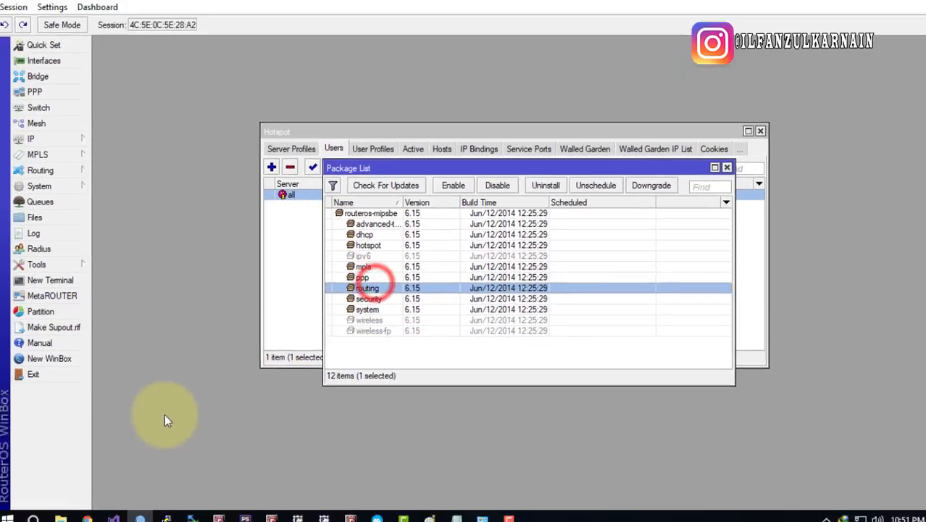
pyautogui.click(89, 512)
pyautogui.click(253, 11)
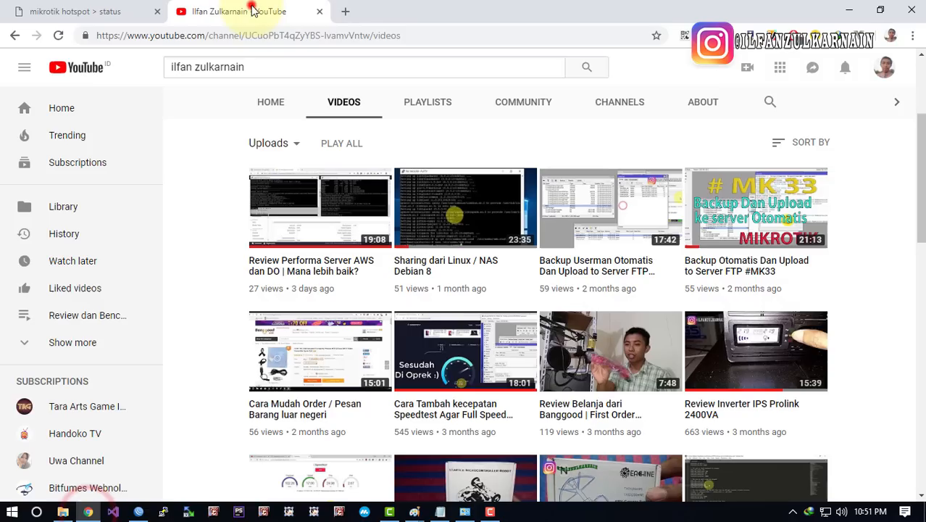
# Replace the YouTube tab with a new tab showing mikrotik.com/download
pyautogui.click(345, 11)
pyautogui.click(318, 11)
pyautogui.click(272, 37)
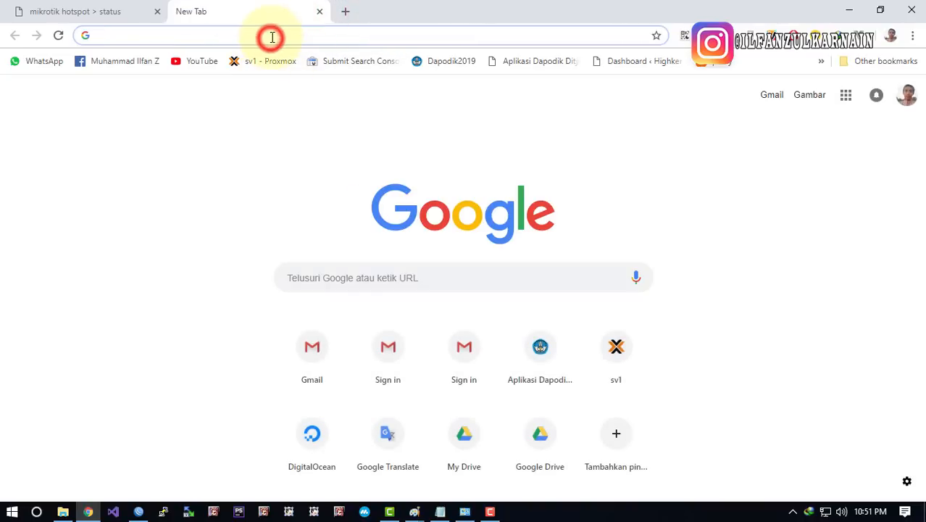
pyautogui.write('mikroti')
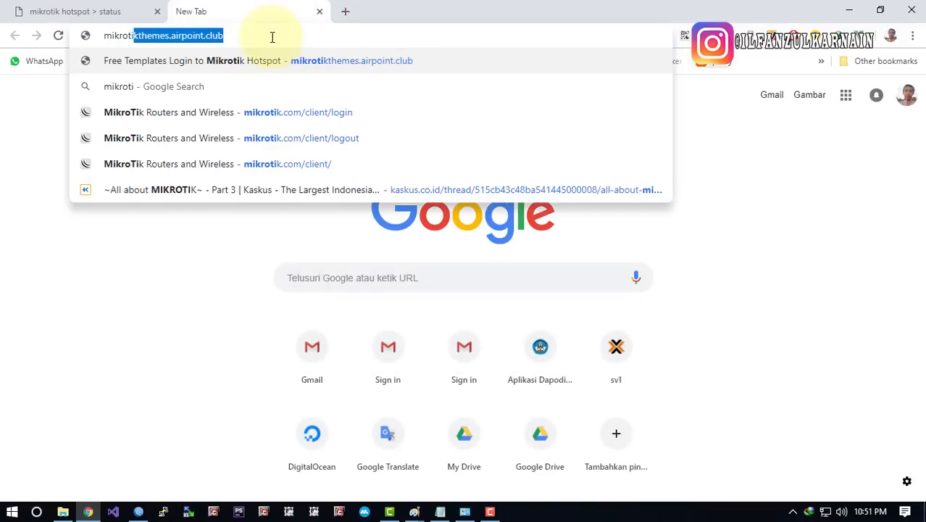
pyautogui.write('k')
pyautogui.press('Return')
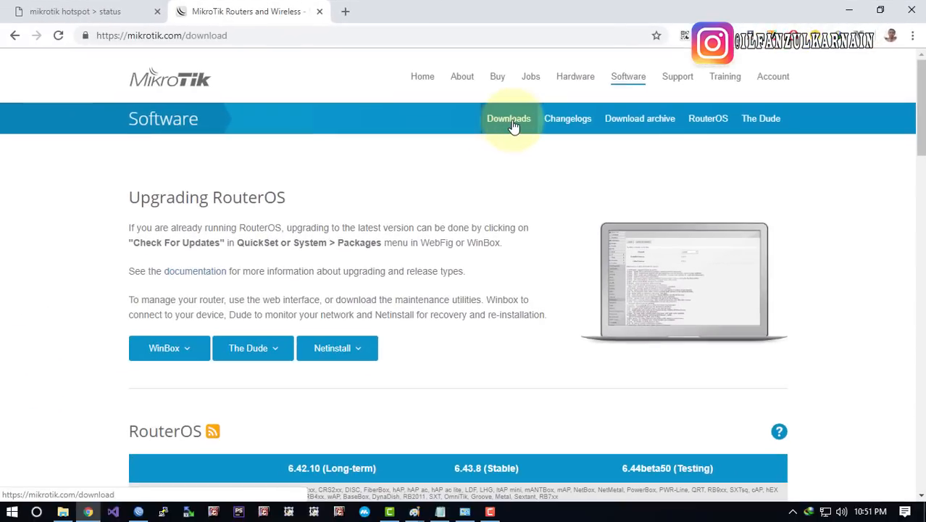
# Reload the MikroTik downloads page and highlight the 6.42.10 Long-term release
pyautogui.click(513, 127)
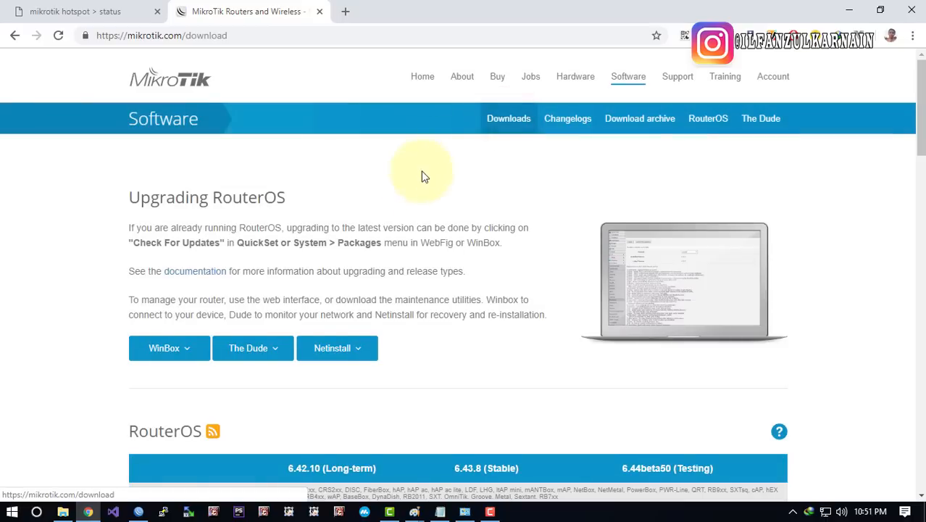
pyautogui.scroll(-3, 400, 215)
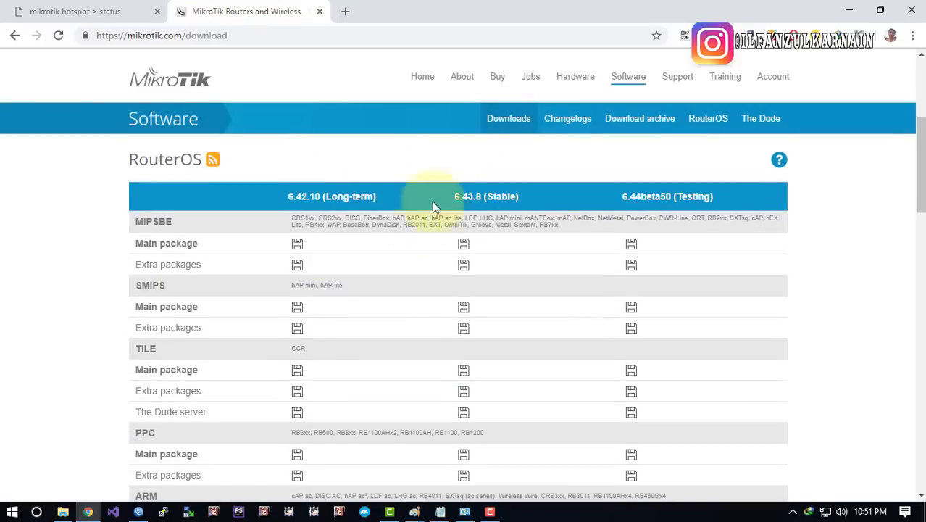
pyautogui.click(295, 189)
pyautogui.click(394, 229)
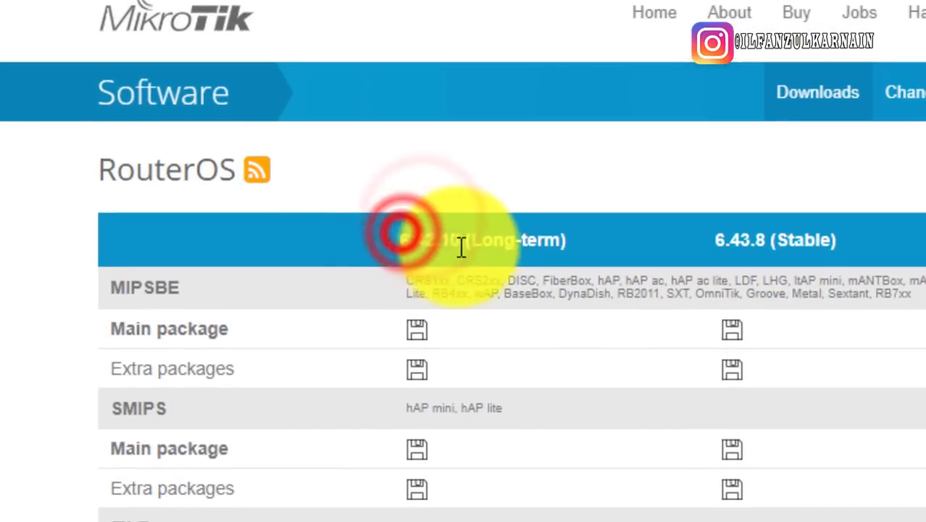
pyautogui.click(477, 241)
pyautogui.click(407, 244)
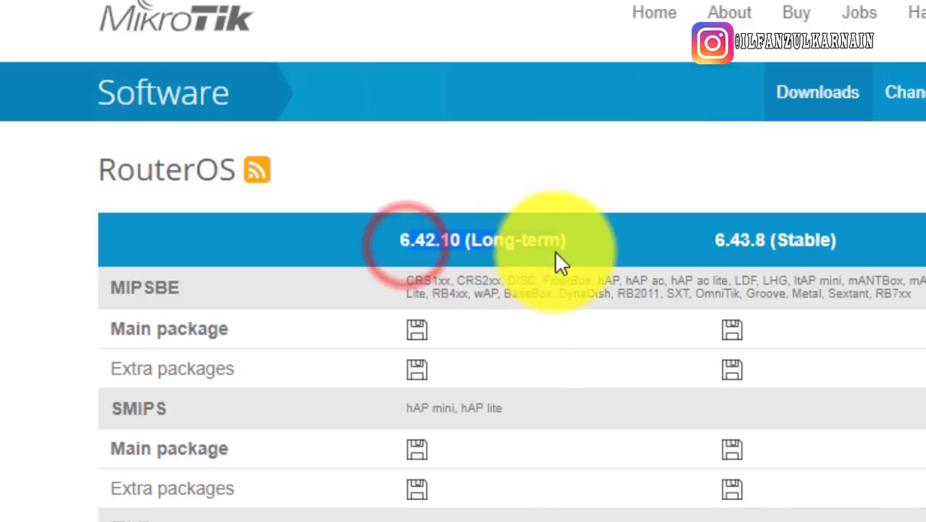
pyautogui.click(471, 250)
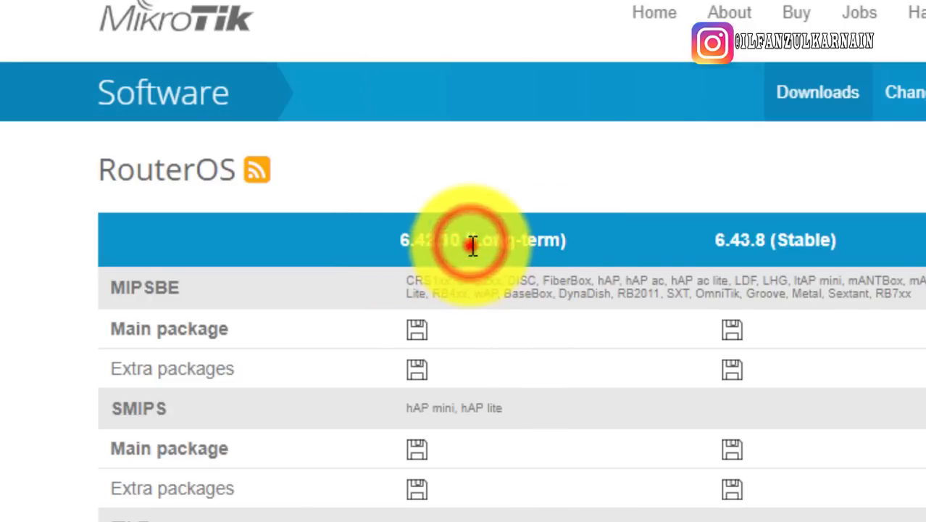
pyautogui.moveTo(473, 244); pyautogui.dragTo(572, 248)
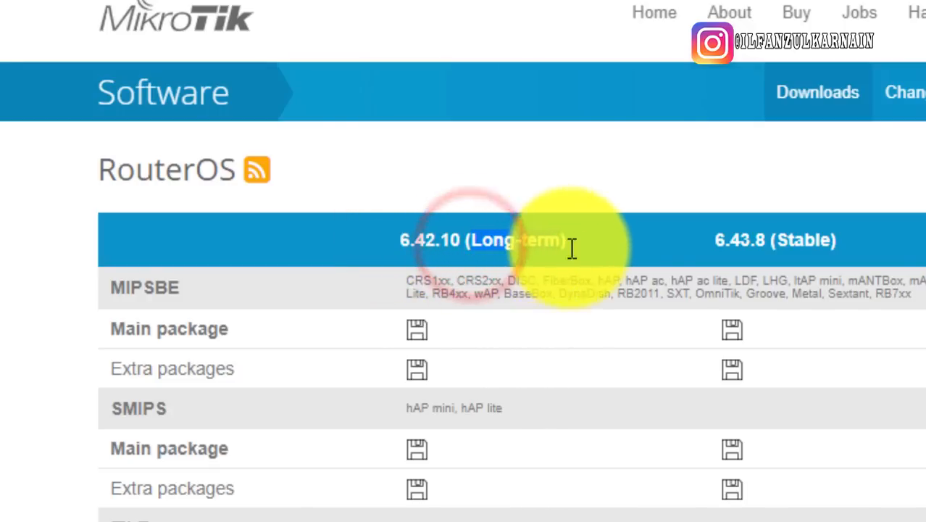
# Highlight the 6.43.8 Stable and 6.44beta50 Testing version headers
pyautogui.click(775, 235)
pyautogui.moveTo(708, 238); pyautogui.dragTo(833, 255)
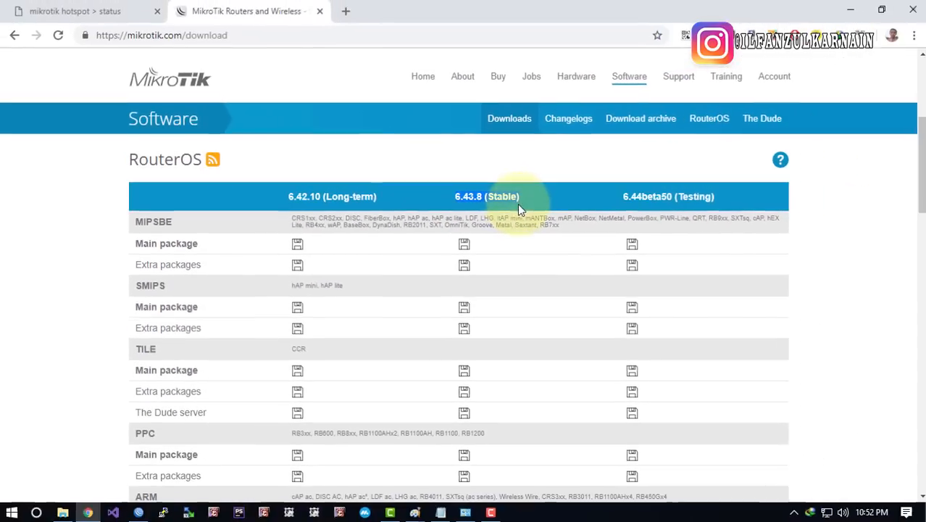
pyautogui.click(822, 264)
pyautogui.moveTo(616, 198); pyautogui.dragTo(709, 239)
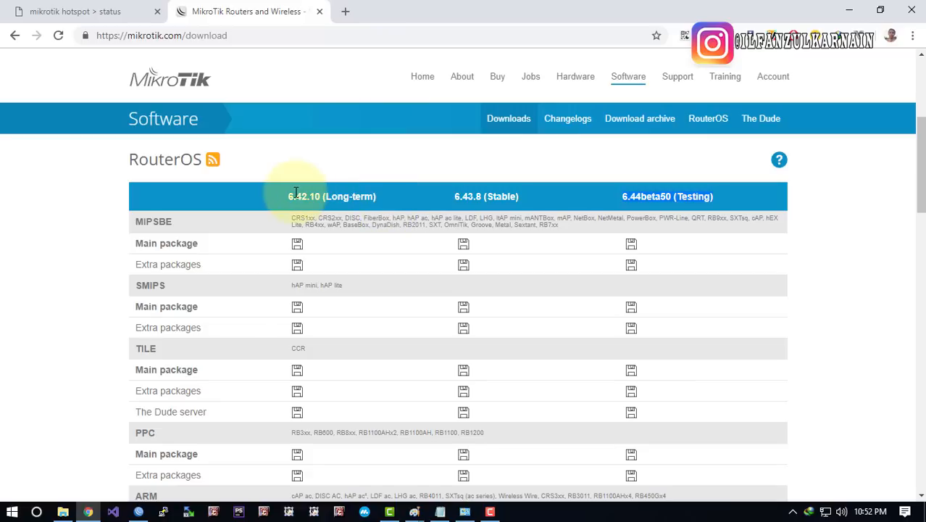
# Compare the 6.42.10 Long-term version against 6.43.8 Stable, highlighting 6.42.10 again
pyautogui.moveTo(288, 196); pyautogui.dragTo(375, 197)
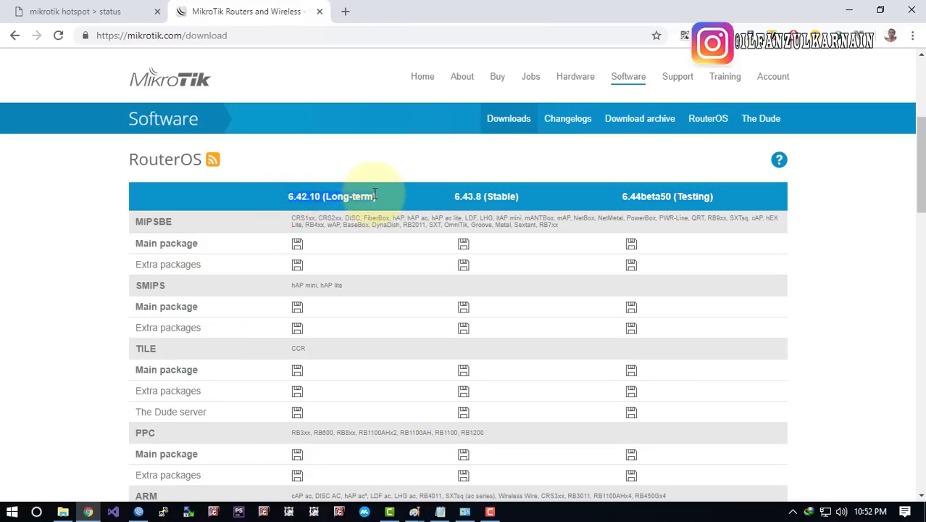
pyautogui.click(372, 197)
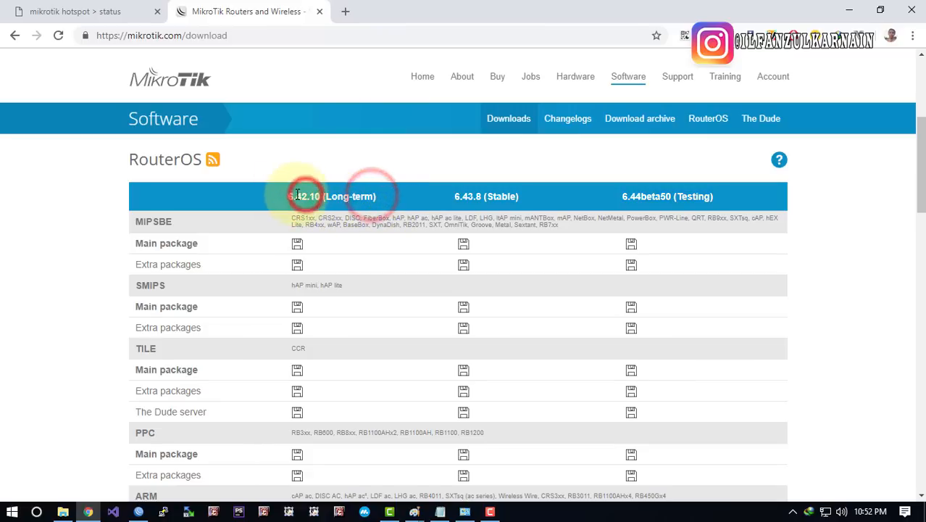
pyautogui.click(290, 196)
pyautogui.click(289, 196)
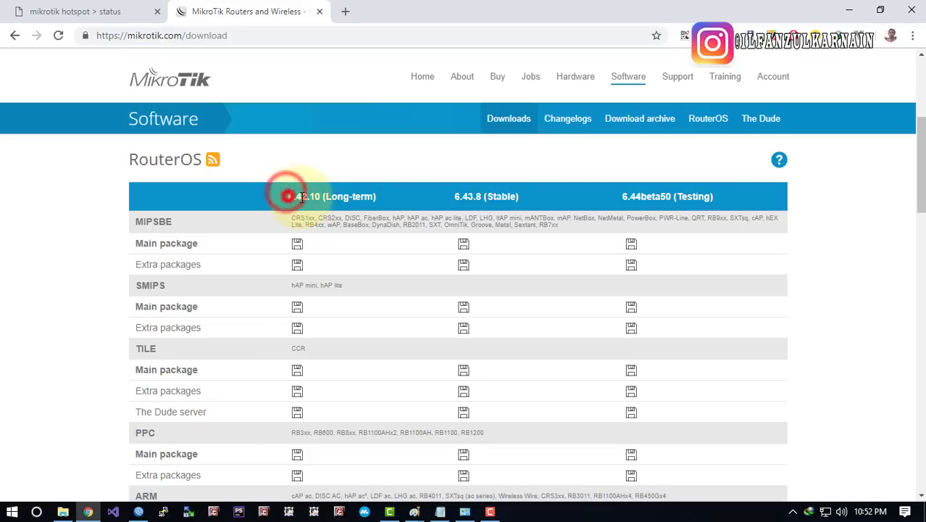
pyautogui.click(451, 196)
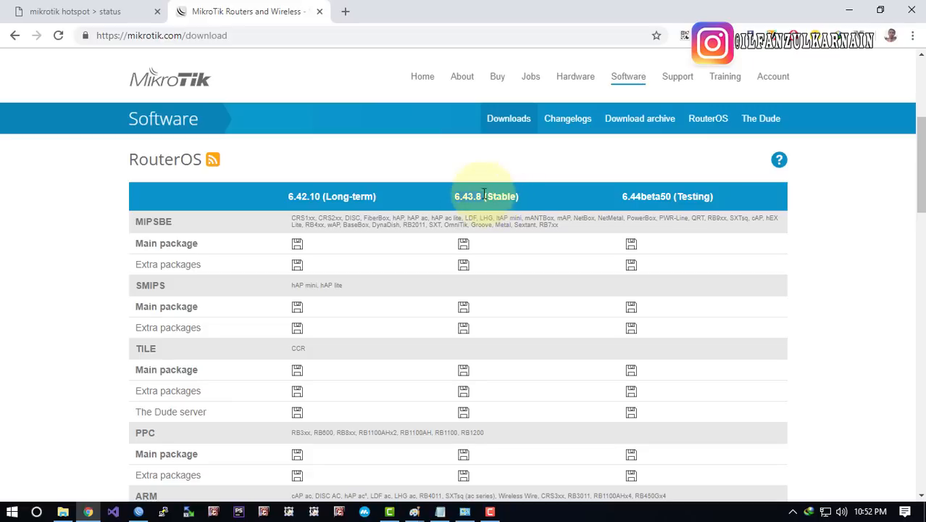
pyautogui.click(321, 206)
pyautogui.moveTo(288, 197); pyautogui.dragTo(319, 199)
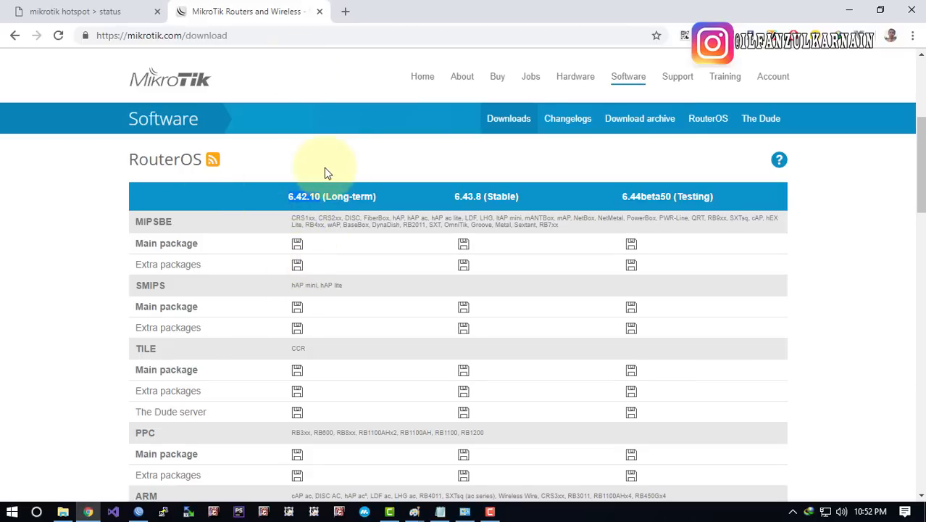
pyautogui.scroll(-2, 362, 178)
pyautogui.scroll(4, 417, 194)
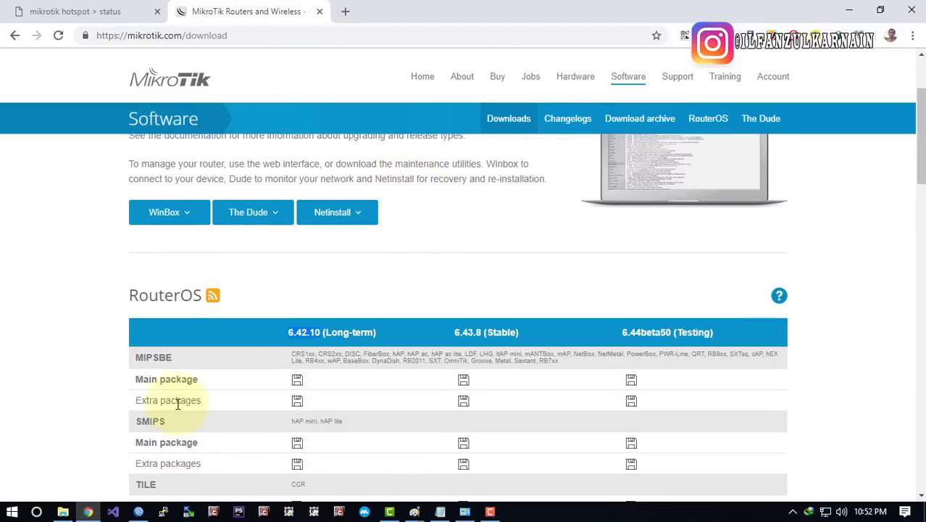
# Scroll the RouterOS table and highlight the SMIPS, TILE and PPC architecture rows
pyautogui.scroll(-1, 242, 365)
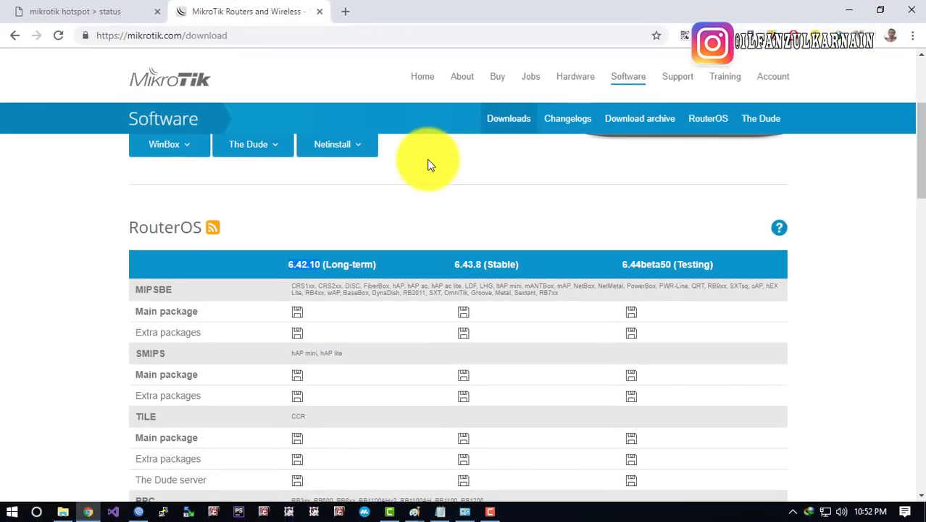
pyautogui.scroll(-1, 427, 165)
pyautogui.moveTo(136, 223); pyautogui.dragTo(175, 229)
pyautogui.moveTo(139, 286); pyautogui.dragTo(161, 286)
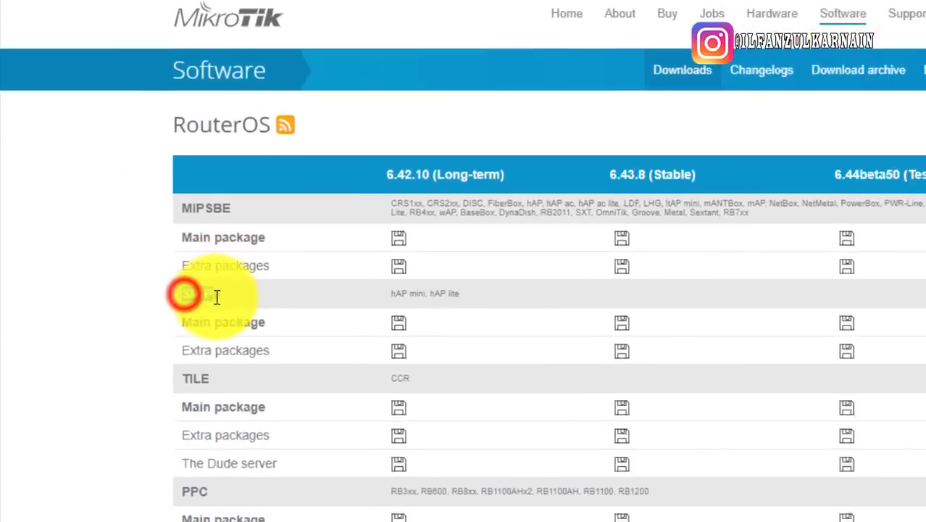
pyautogui.moveTo(139, 350); pyautogui.dragTo(155, 350)
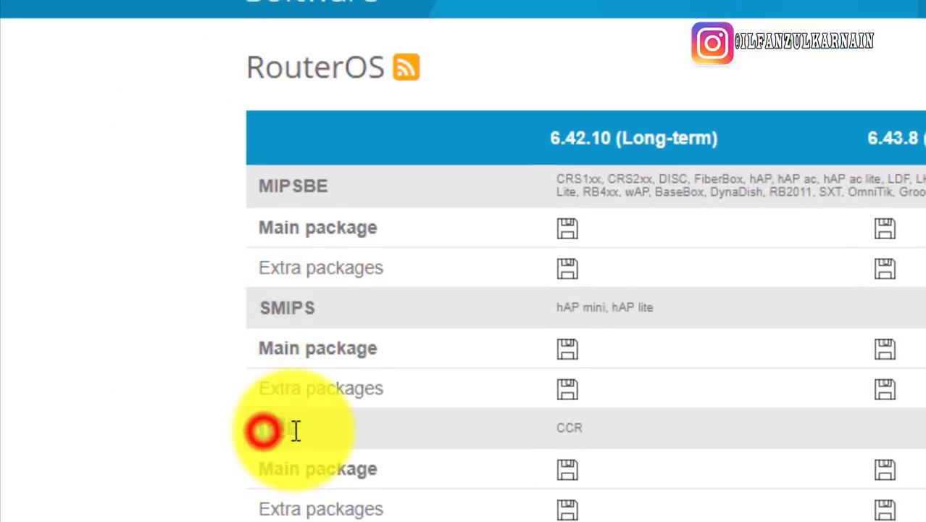
pyautogui.moveTo(296, 431); pyautogui.dragTo(320, 424)
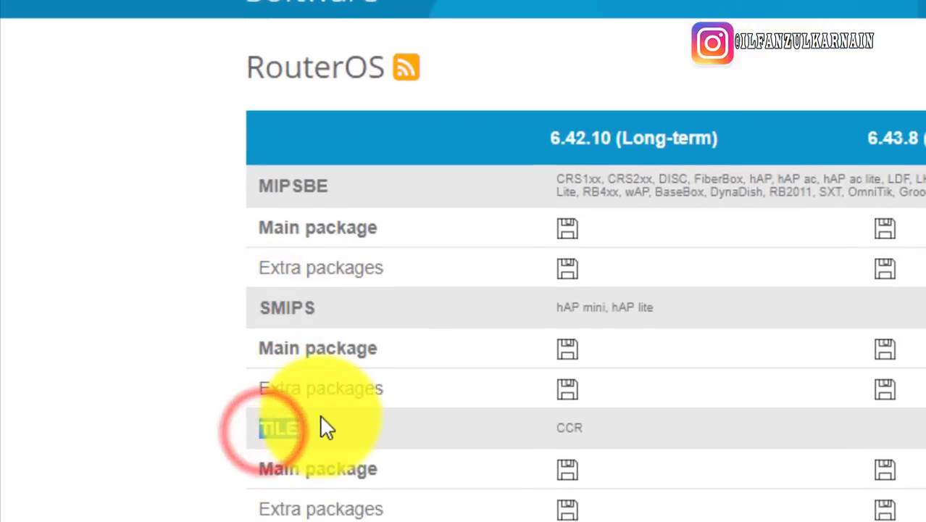
pyautogui.scroll(-2, 312, 432)
pyautogui.scroll(-1, 276, 435)
pyautogui.click(284, 382)
pyautogui.scroll(-1, 315, 363)
pyautogui.moveTo(284, 381); pyautogui.dragTo(354, 404)
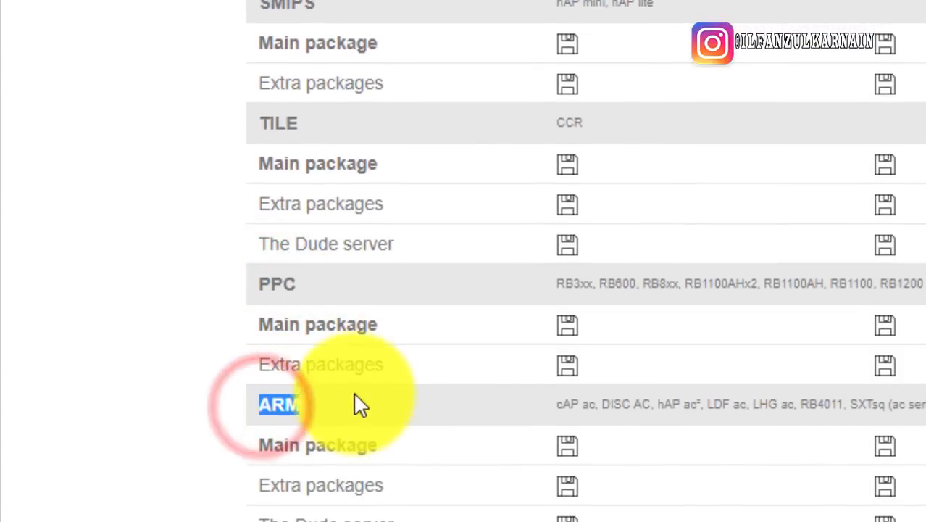
# Highlight the PPC and MIPSBE architecture labels, then clear the MIPSBE selection
pyautogui.scroll(5, 353, 404)
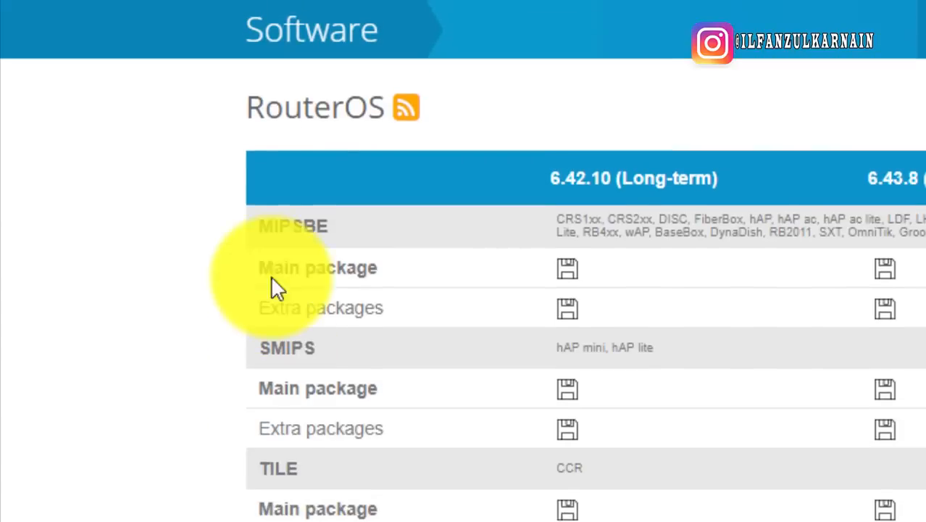
pyautogui.moveTo(262, 228); pyautogui.dragTo(320, 224)
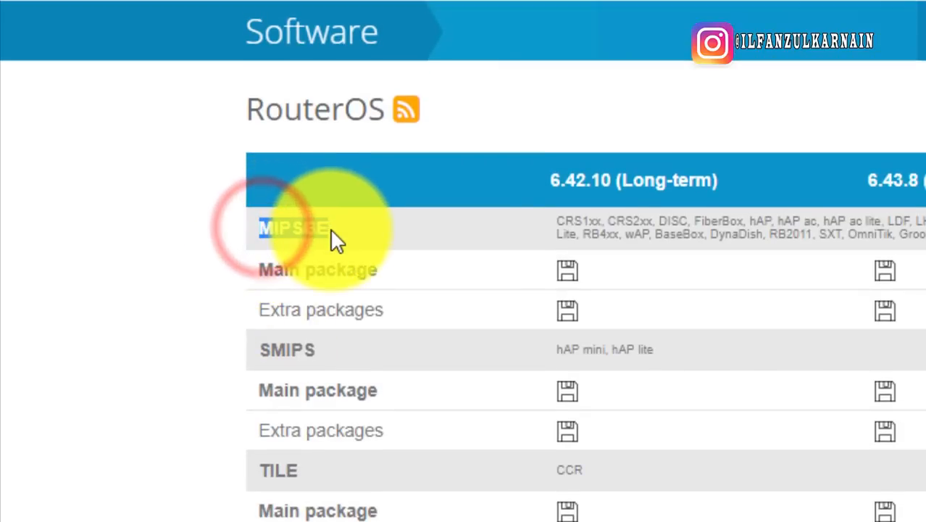
pyautogui.scroll(-3, 331, 242)
pyautogui.doubleClick(286, 371)
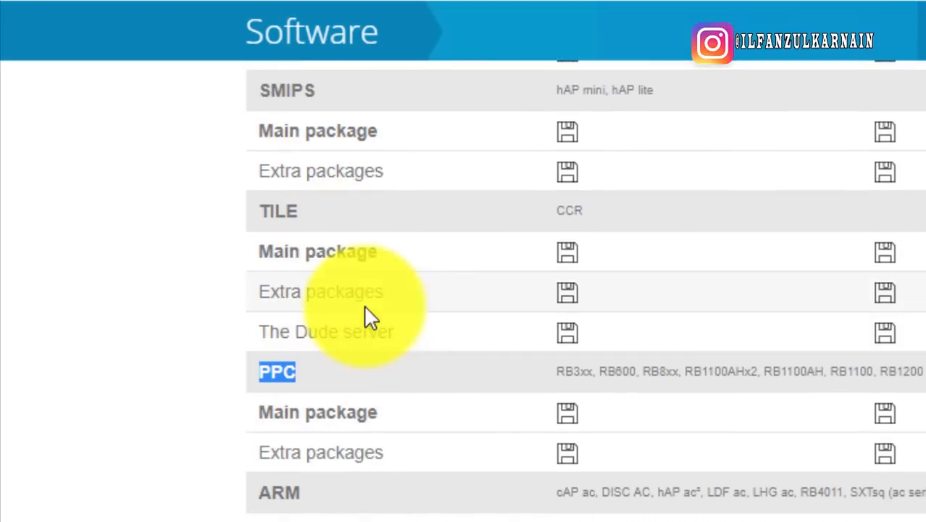
pyautogui.scroll(5, 486, 391)
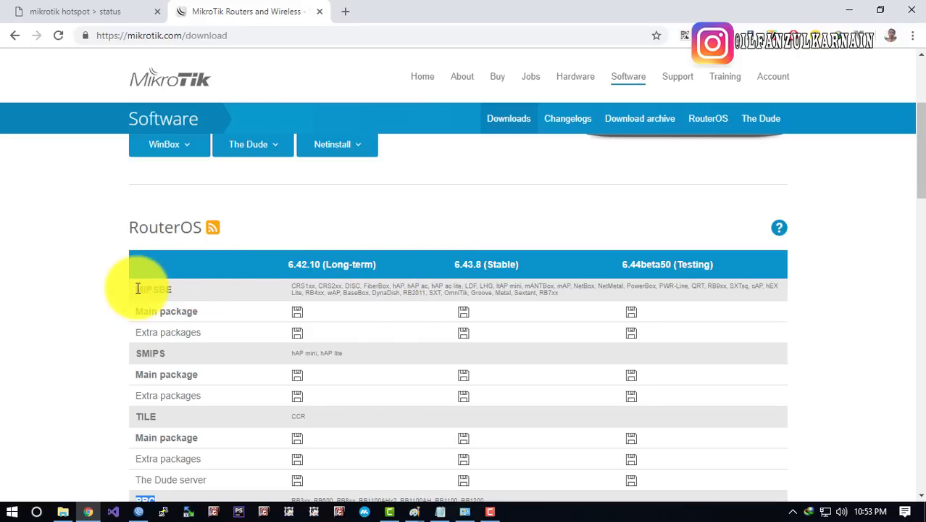
pyautogui.moveTo(138, 289); pyautogui.dragTo(172, 289)
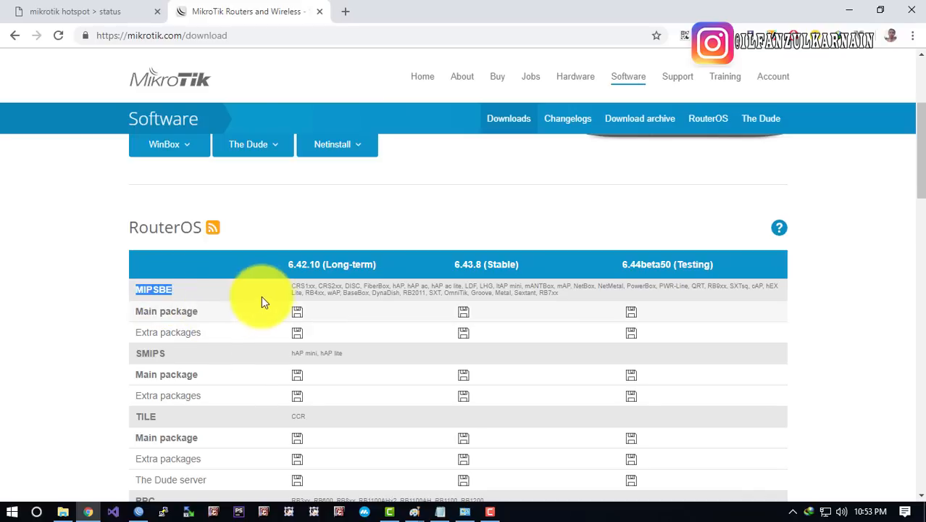
pyautogui.scroll(-2, 303, 279)
pyautogui.scroll(1, 311, 275)
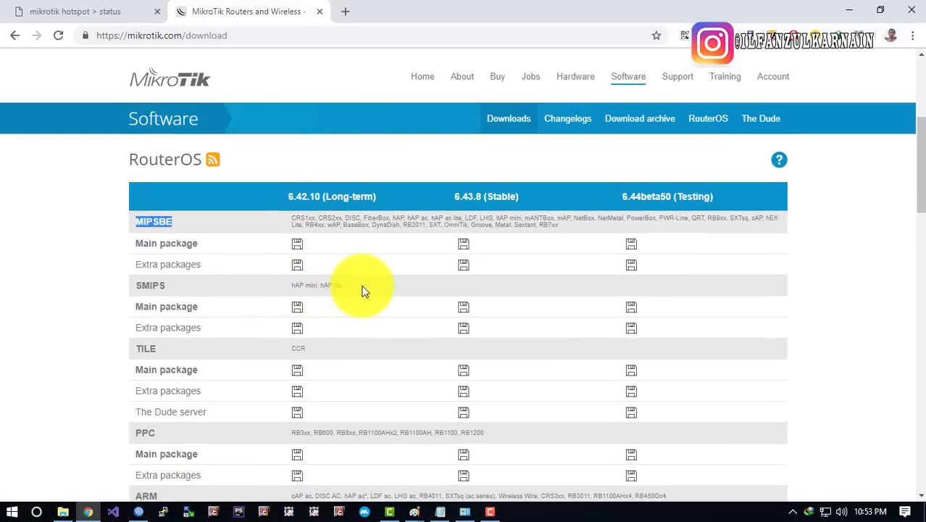
pyautogui.click(187, 267)
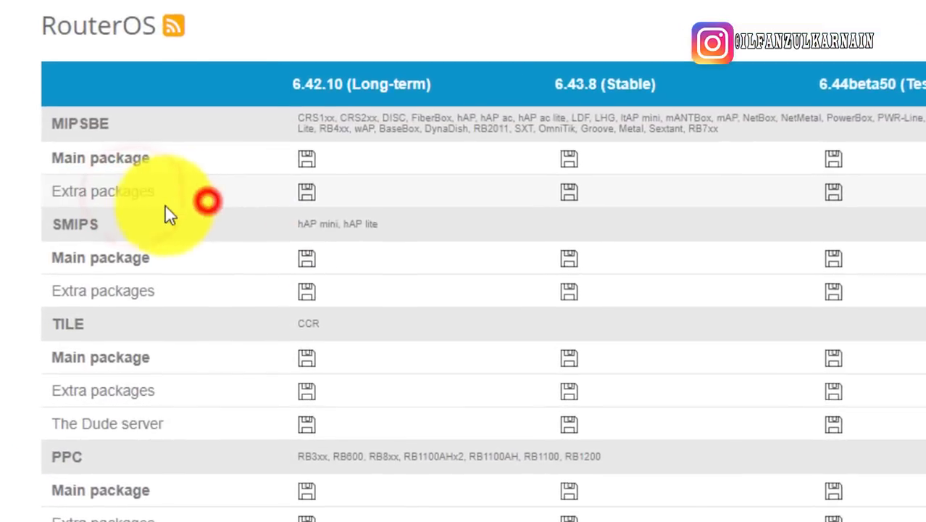
# Download the 6.42.10 MIPSBE Extra packages zip with IDM and open its download folder
pyautogui.click(309, 195)
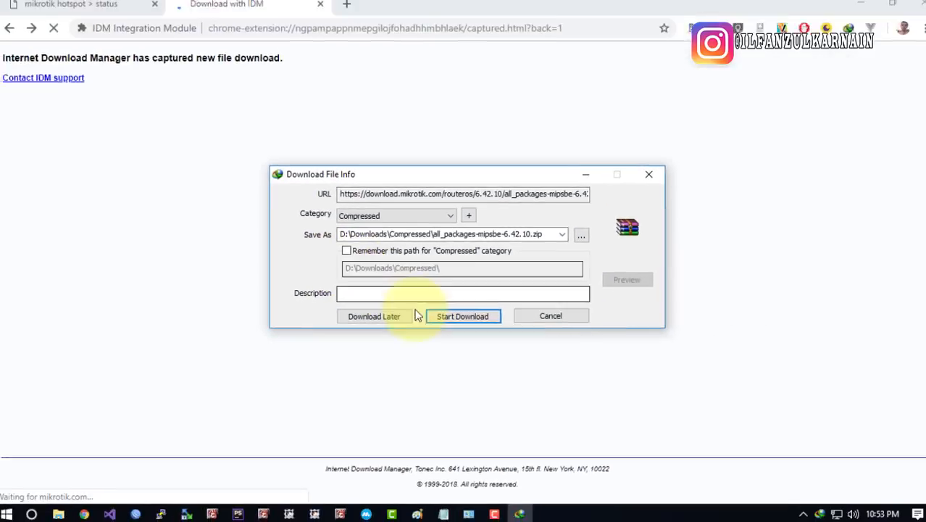
pyautogui.click(433, 316)
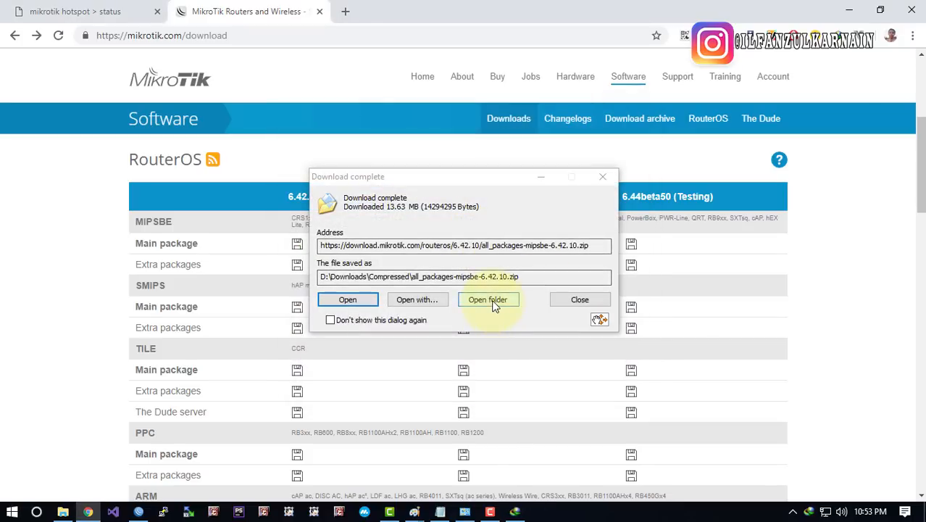
pyautogui.click(492, 300)
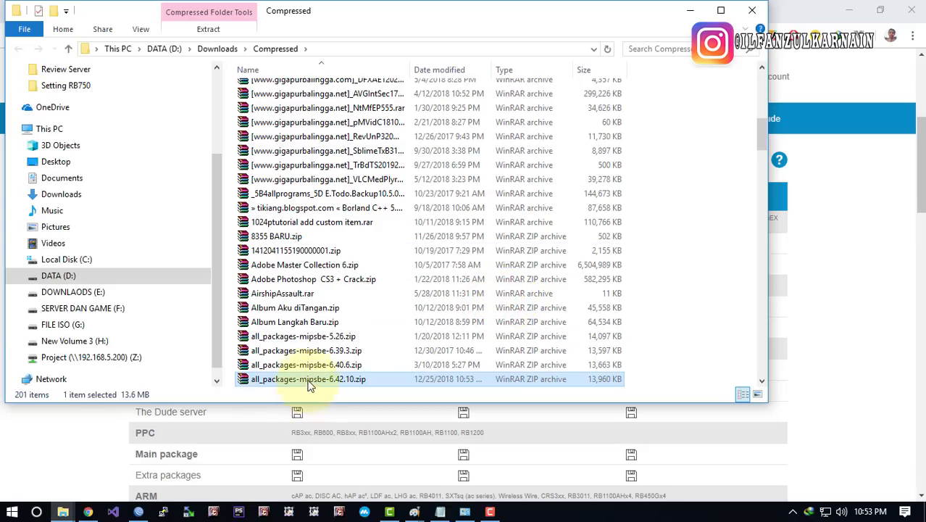
# Cut all_packages-mipsbe-6.42.10.zip and browse the Z:, G: and D: drives
pyautogui.rightClick(308, 379)
pyautogui.click(359, 285)
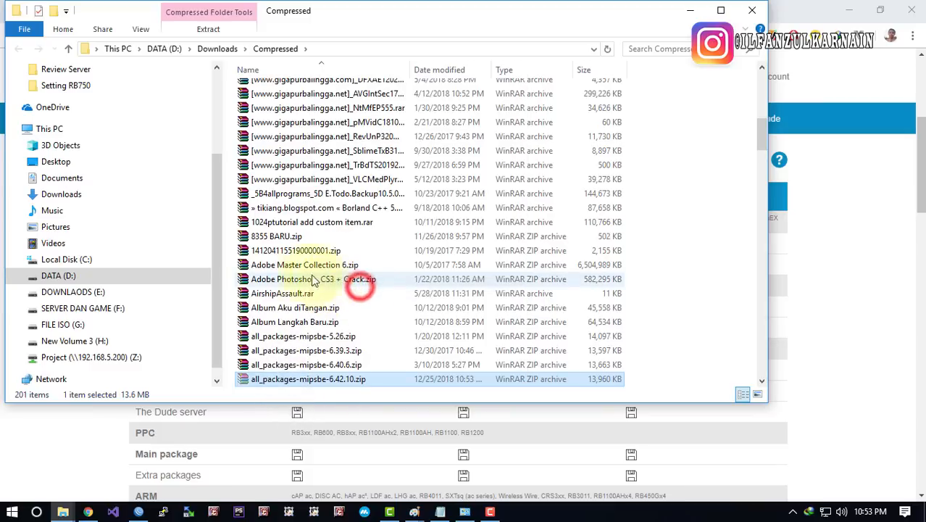
pyautogui.scroll(-1, 221, 239)
pyautogui.click(102, 339)
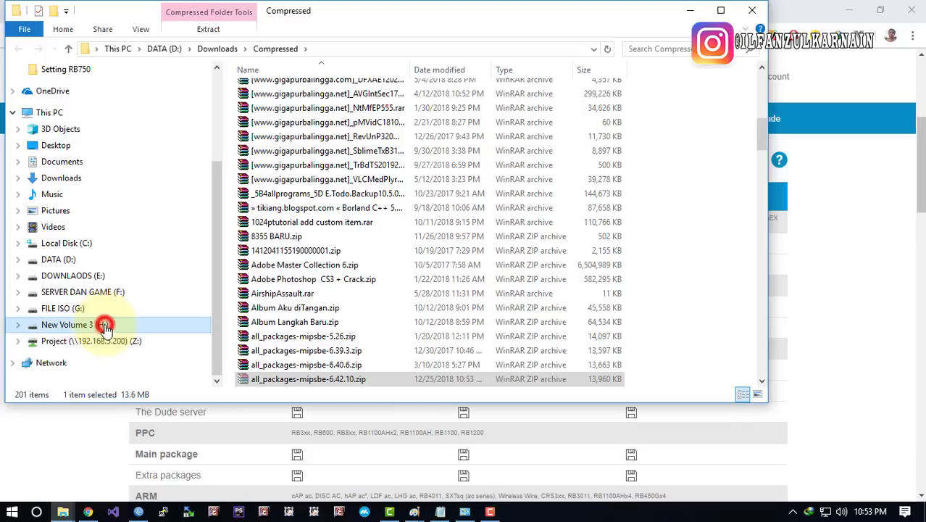
pyautogui.click(103, 304)
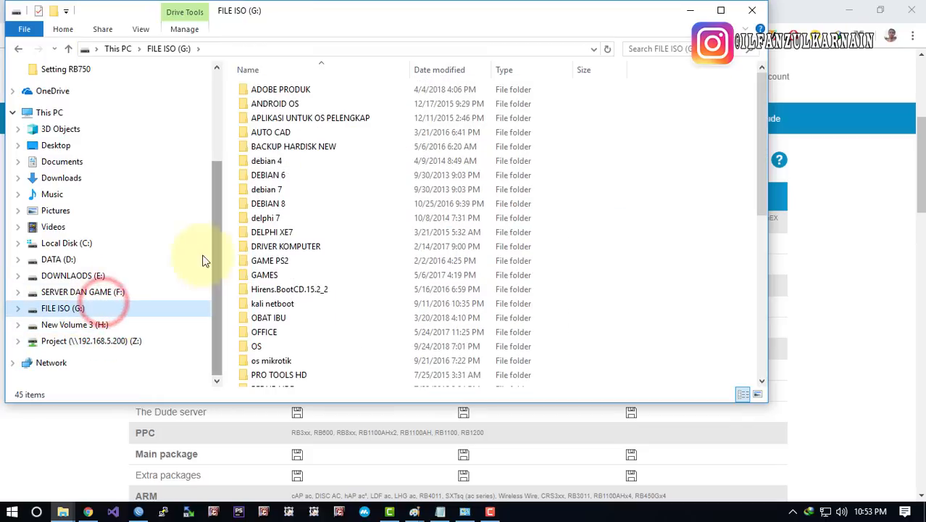
pyautogui.click(100, 255)
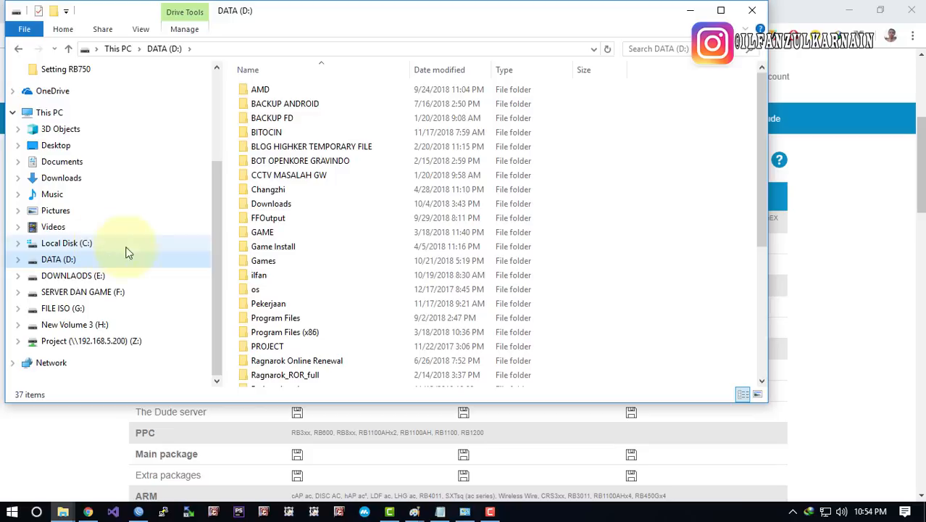
# Open the Documents folder and create a new folder there
pyautogui.click(76, 160)
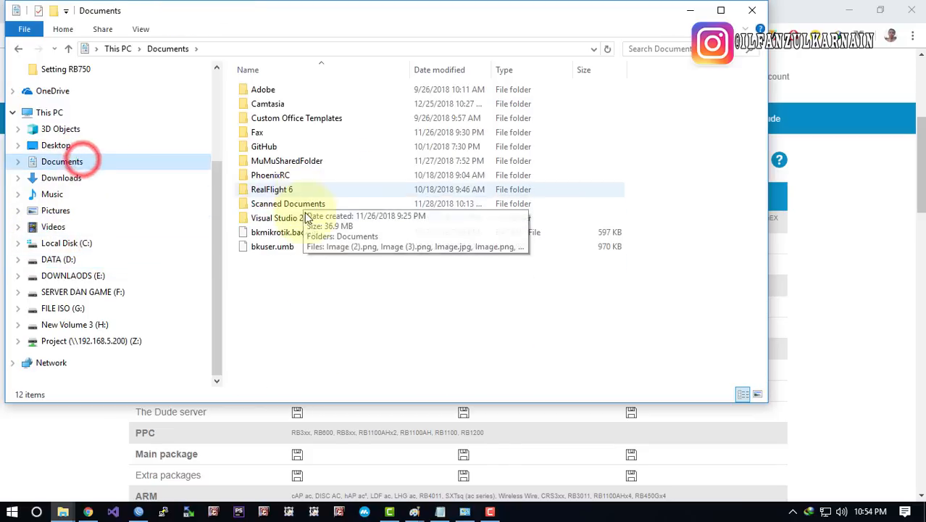
pyautogui.click(313, 306)
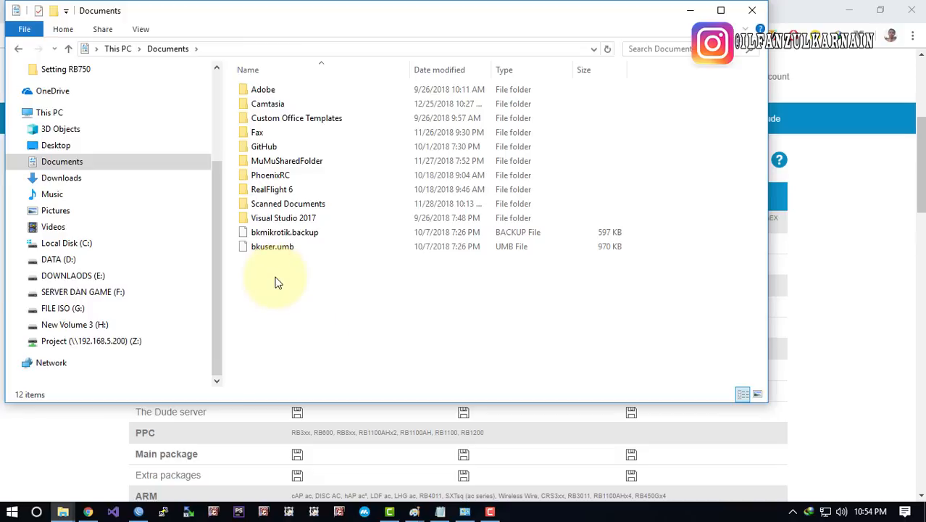
pyautogui.click(297, 234)
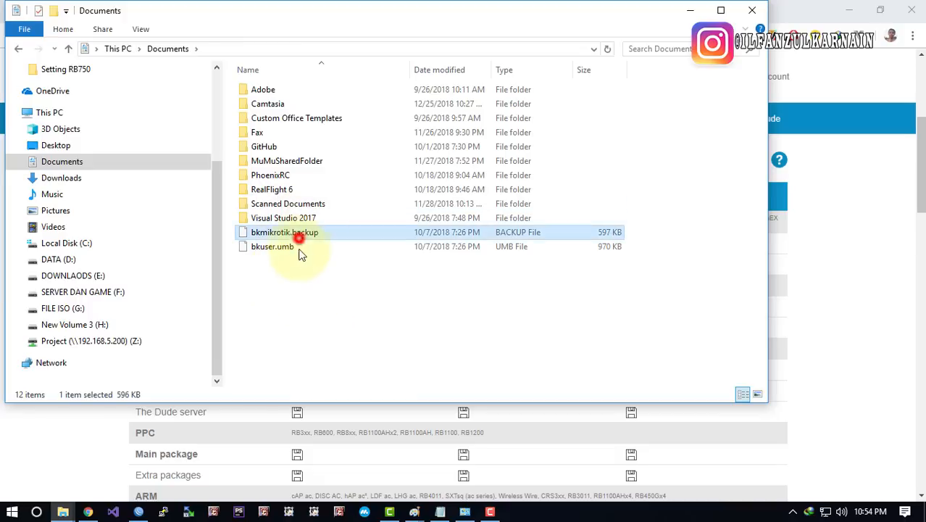
pyautogui.click(305, 306)
pyautogui.rightClick(306, 307)
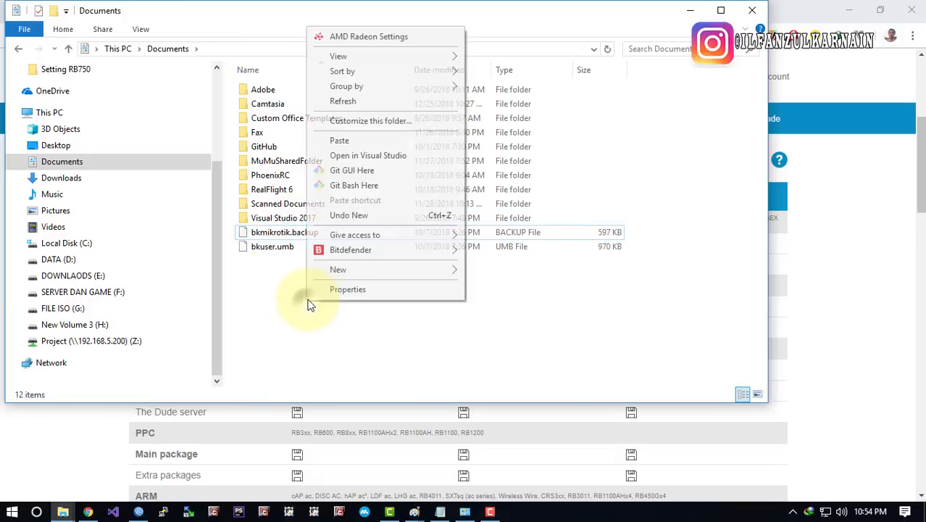
pyautogui.click(340, 269)
pyautogui.click(511, 270)
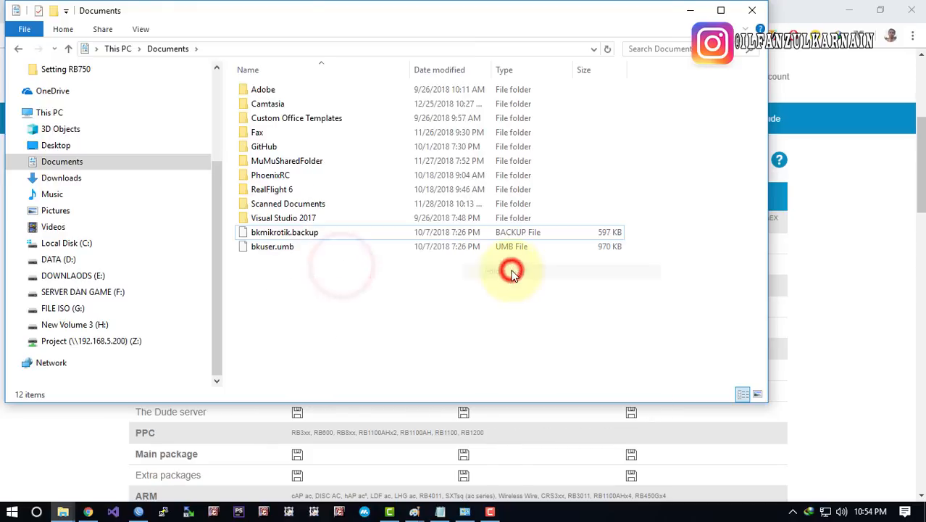
pyautogui.click(407, 270)
# Close the Explorer window and open a fresh one from the taskbar
pyautogui.click(352, 305)
pyautogui.click(64, 513)
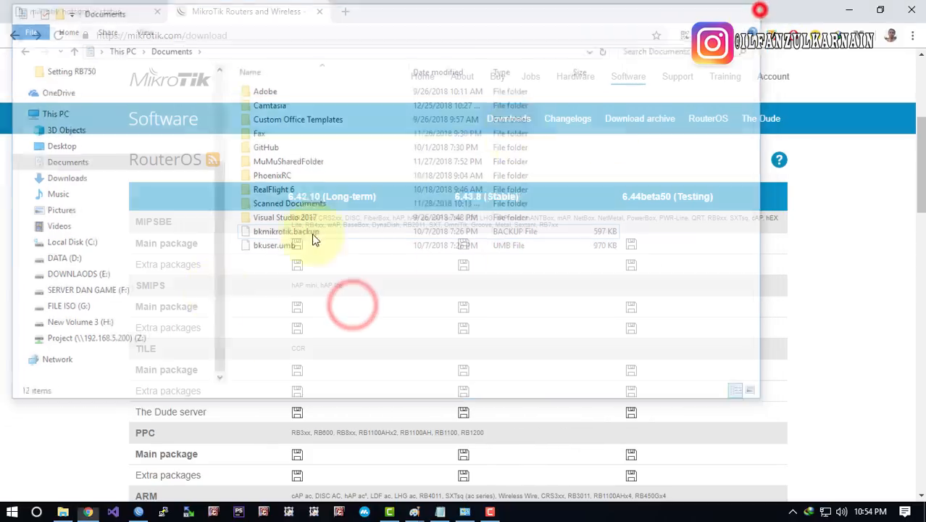
pyautogui.click(64, 513)
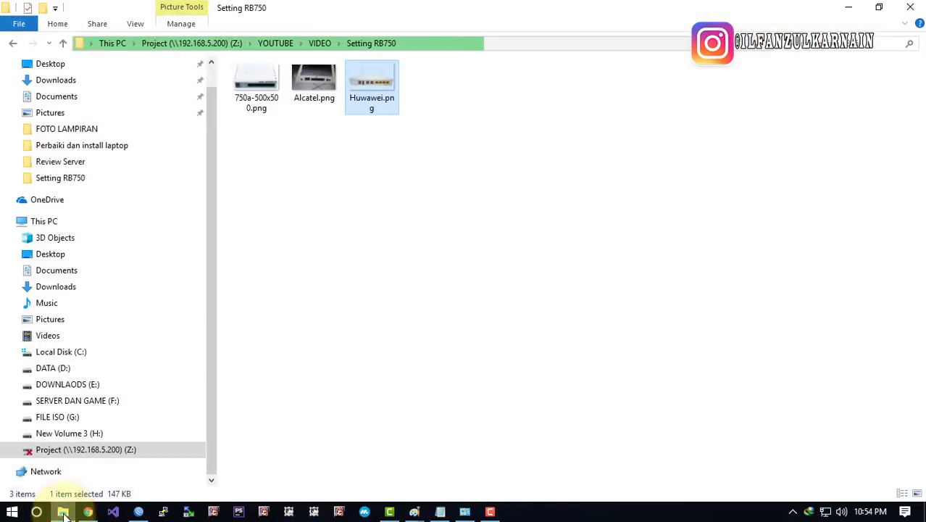
pyautogui.click(914, 8)
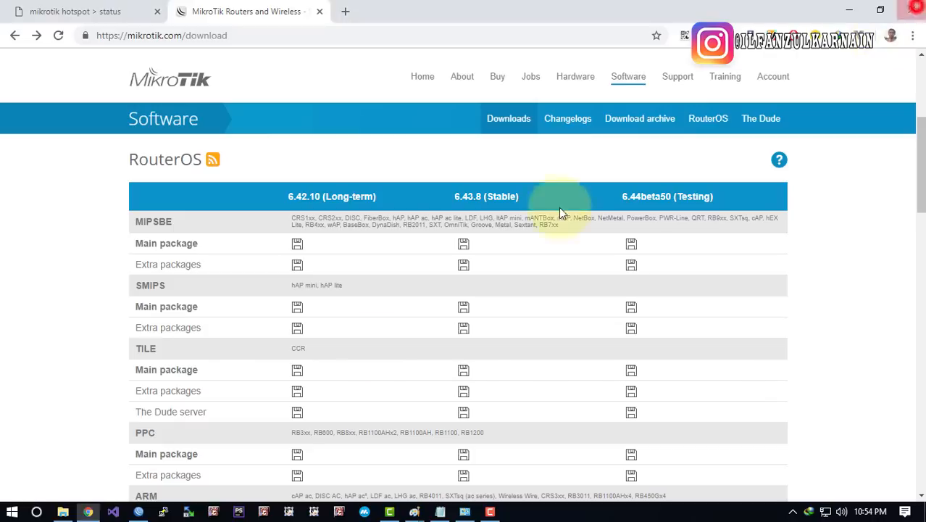
pyautogui.click(63, 511)
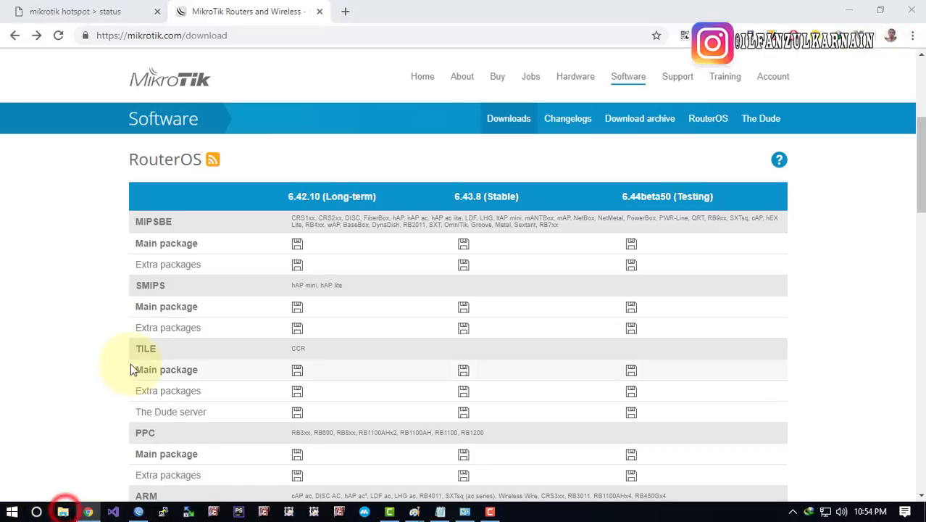
pyautogui.click(74, 510)
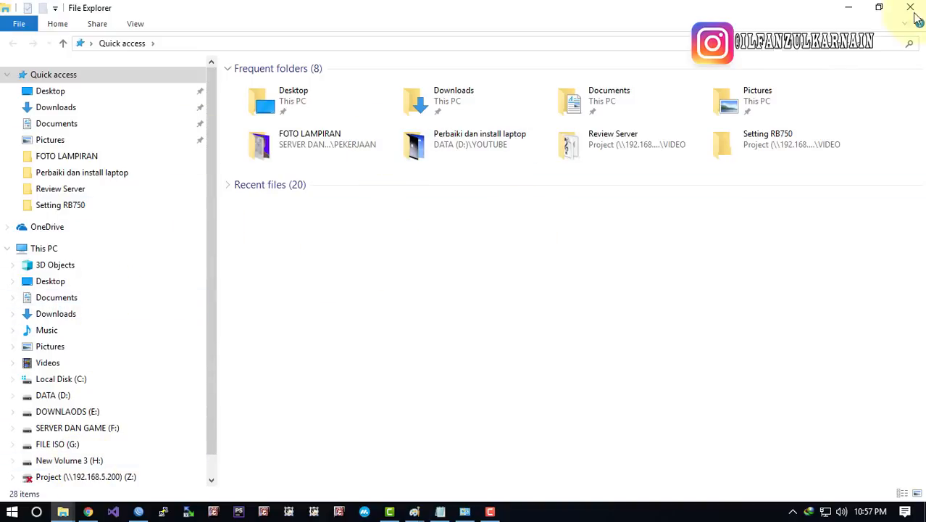
# Create a folder named MIKROTIK in Documents
pyautogui.click(97, 310)
pyautogui.click(98, 297)
pyautogui.hotkey('ctrl', 'shift', 'n')
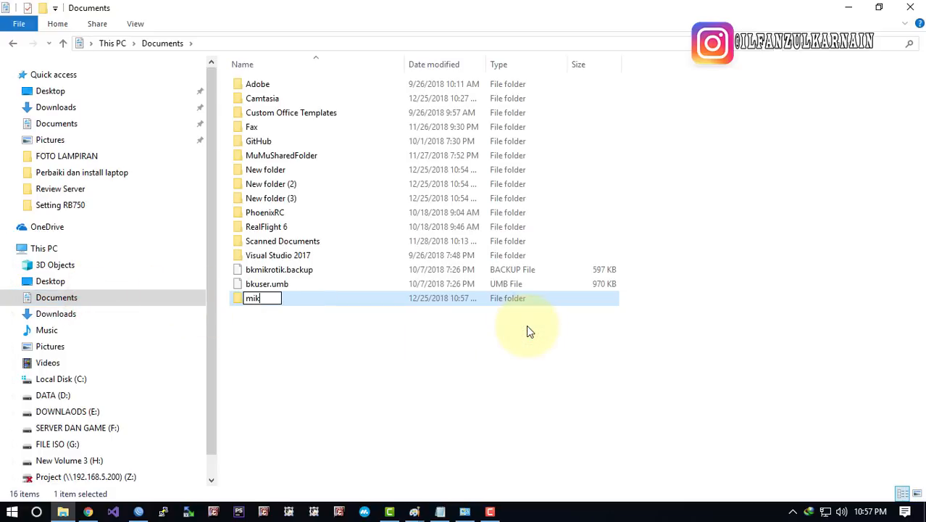
pyautogui.press('Return')
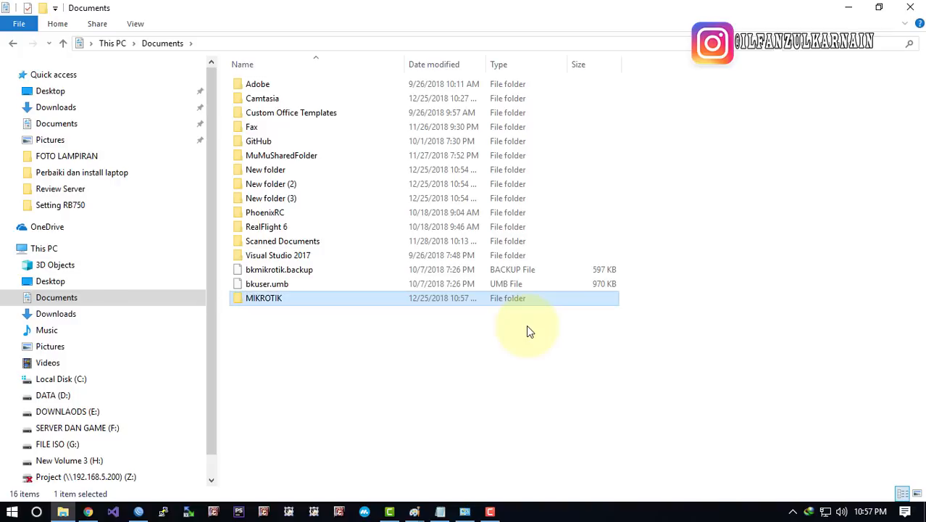
# Delete the three stray New folder entries
pyautogui.click(294, 173)
pyautogui.hotkey('shift', 'Down')
pyautogui.hotkey('shift', 'Down')
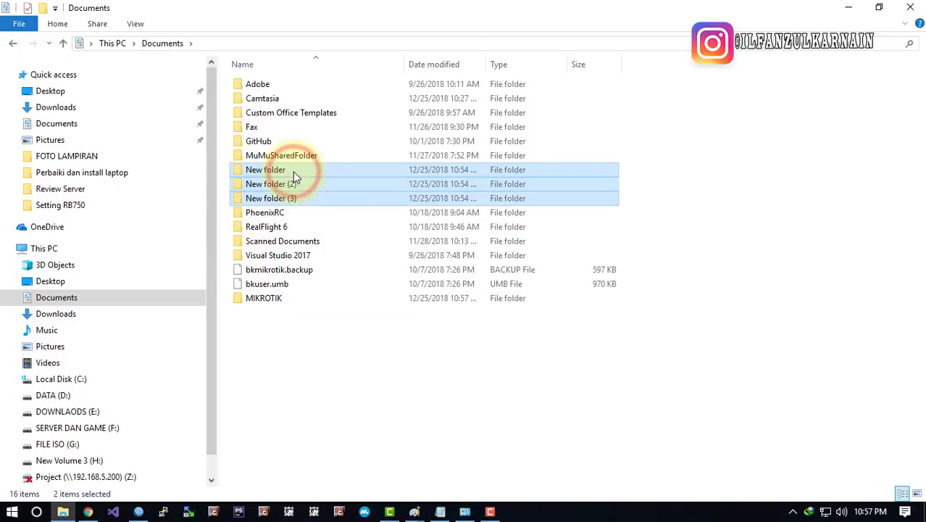
pyautogui.hotkey('shift', 'Delete')
pyautogui.press('Escape')
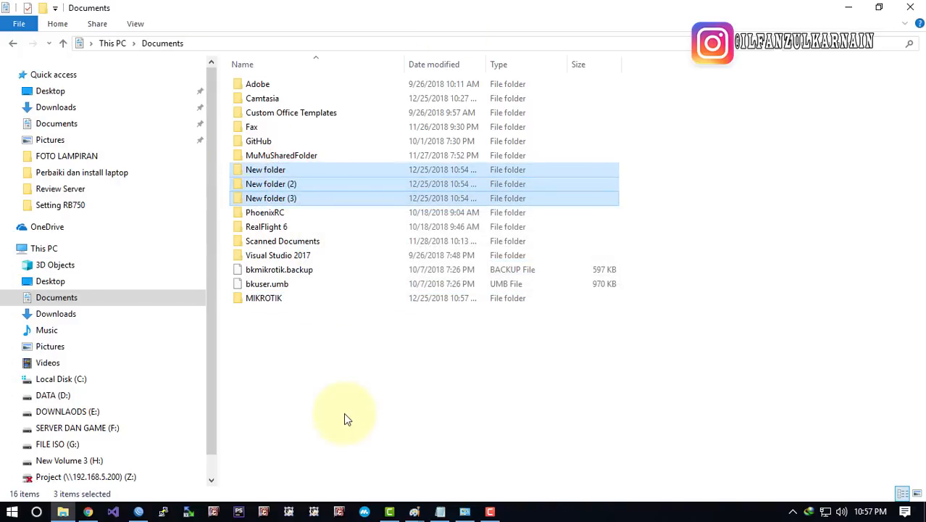
pyautogui.press('Delete')
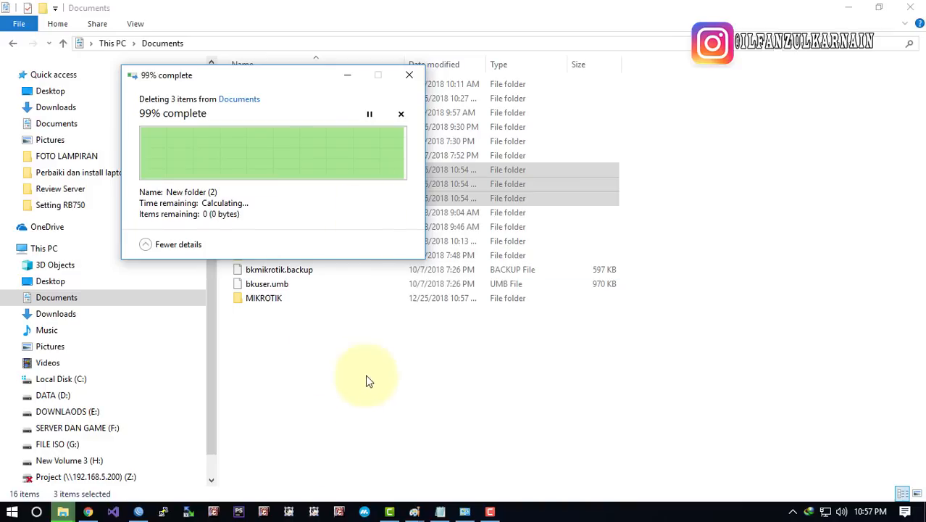
# Paste the cut all_packages zip into the MIKROTIK folder
pyautogui.doubleClick(281, 300)
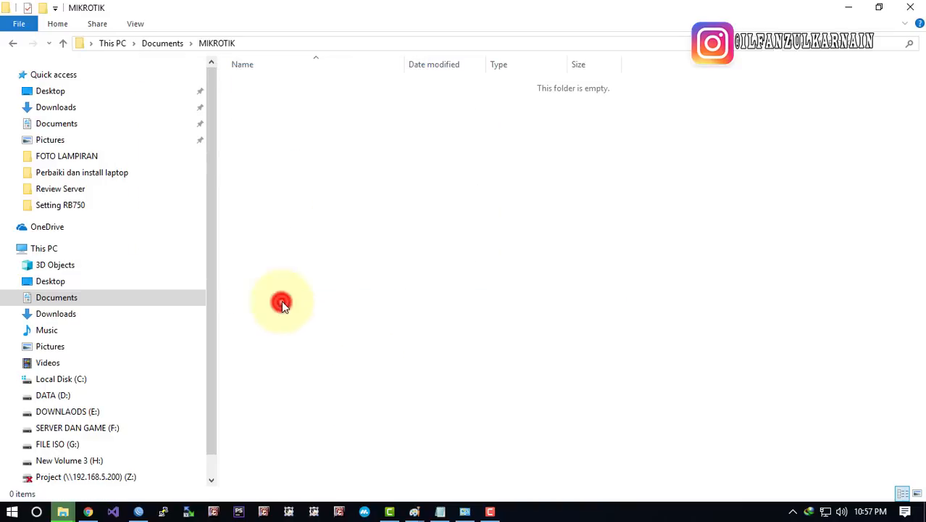
pyautogui.rightClick(302, 229)
pyautogui.click(375, 336)
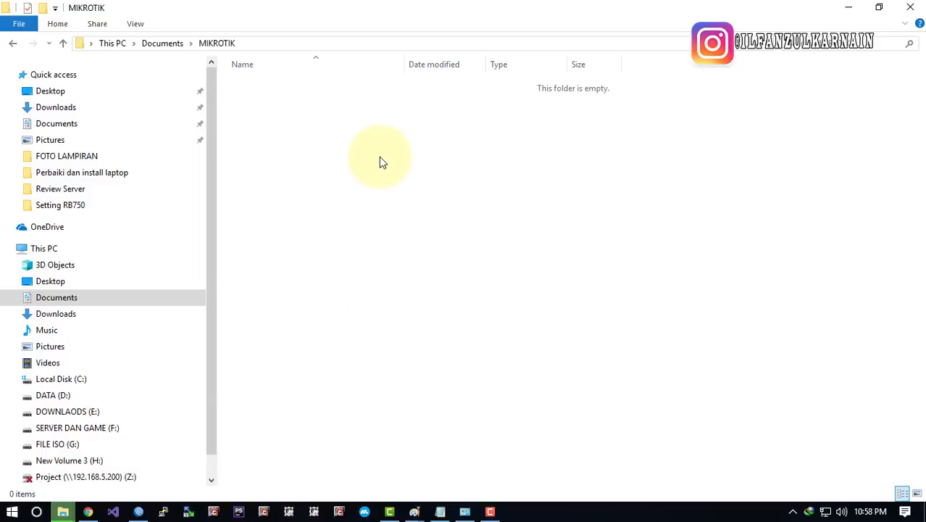
pyautogui.click(63, 512)
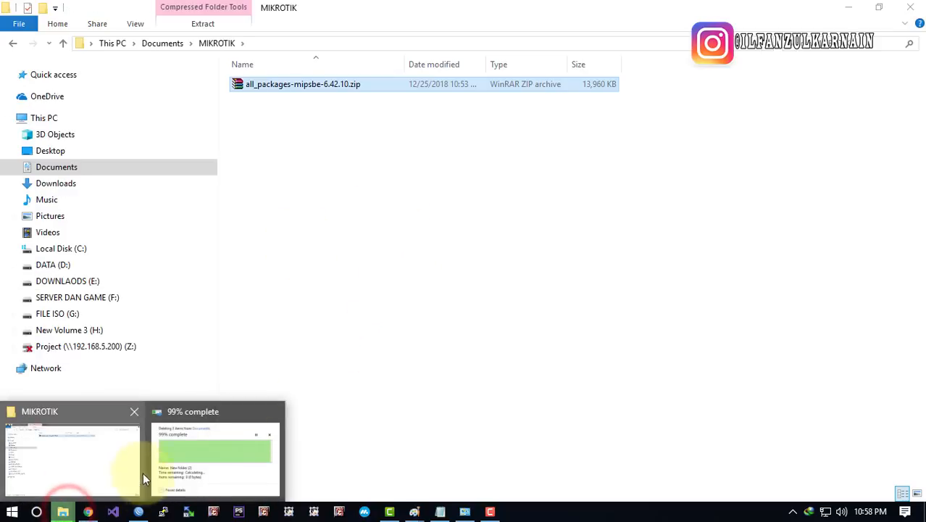
# Extract the all_packages zip into the MIKROTIK folder with Extract Here
pyautogui.click(476, 197)
pyautogui.click(488, 179)
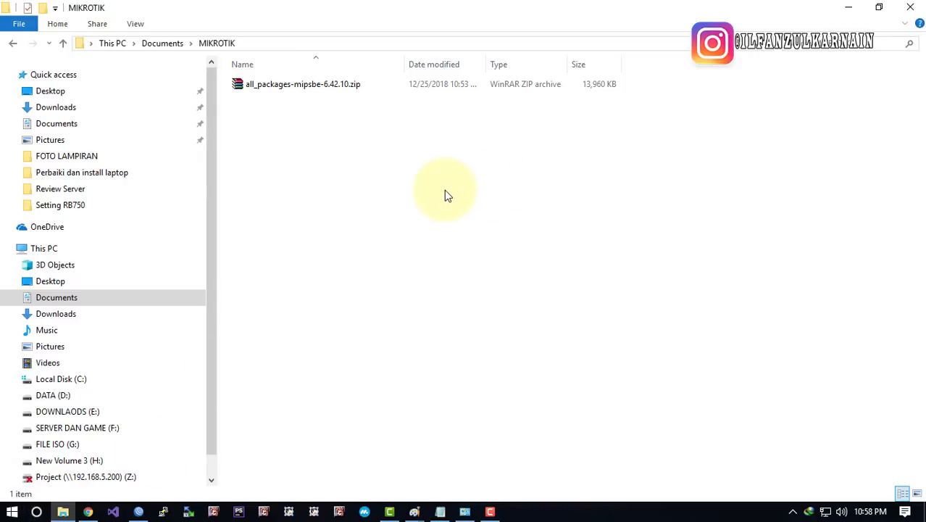
pyautogui.click(445, 192)
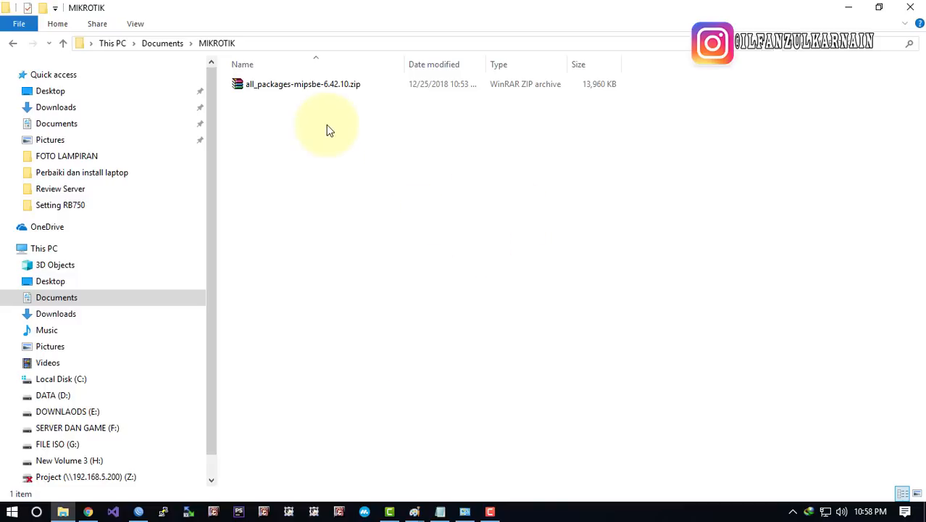
pyautogui.rightClick(321, 96)
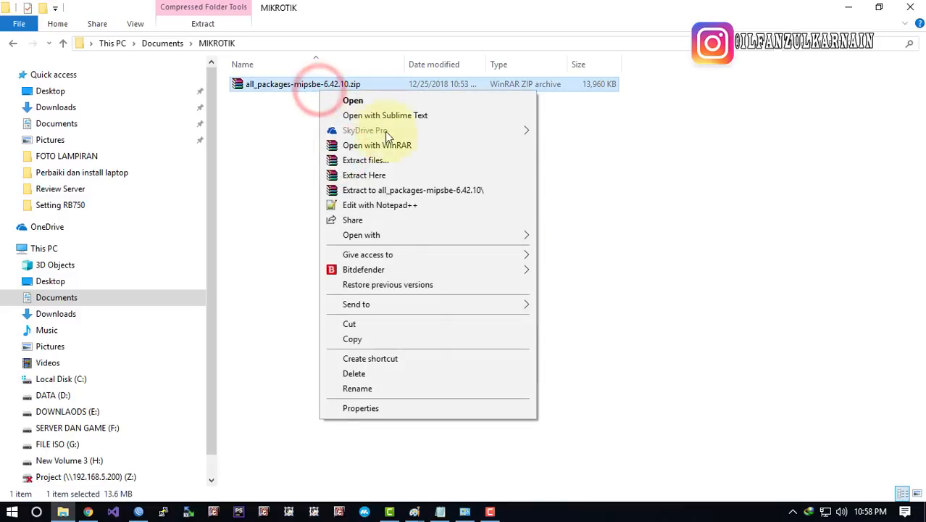
pyautogui.click(381, 174)
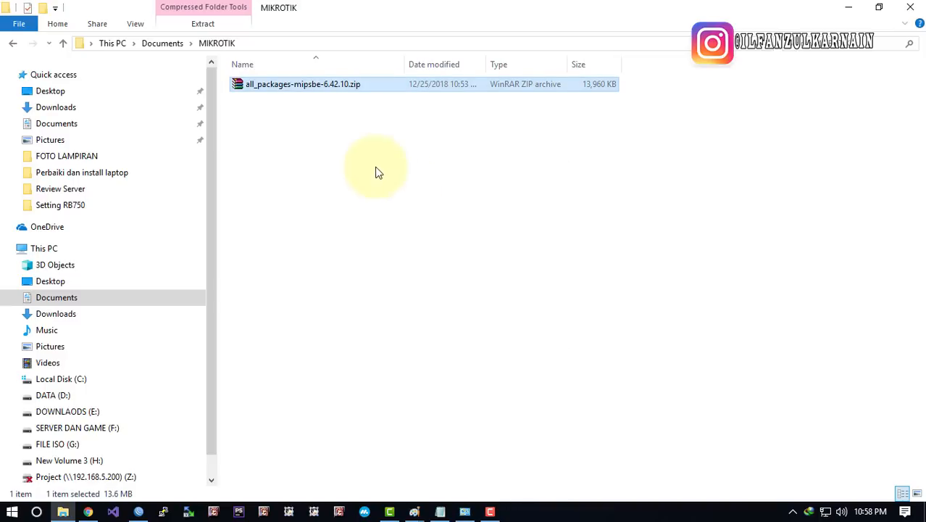
pyautogui.click(319, 211)
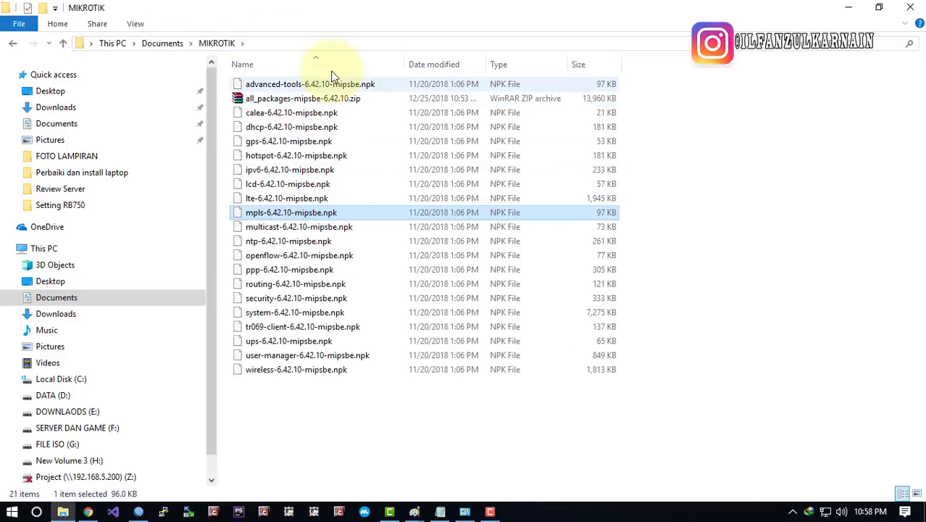
# Permanently delete the all_packages zip with Shift+Delete and switch back to WinBox
pyautogui.click(313, 102)
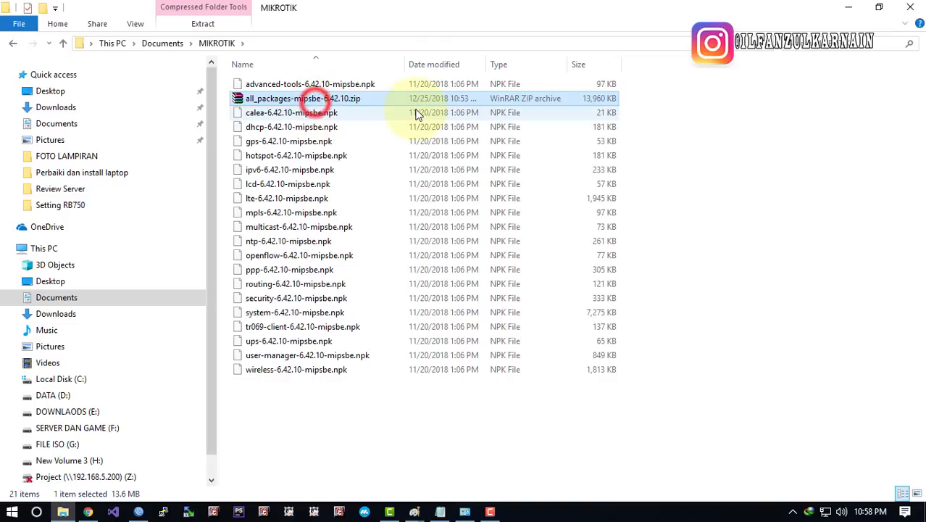
pyautogui.hotkey('shift', 'Delete')
pyautogui.press('Return')
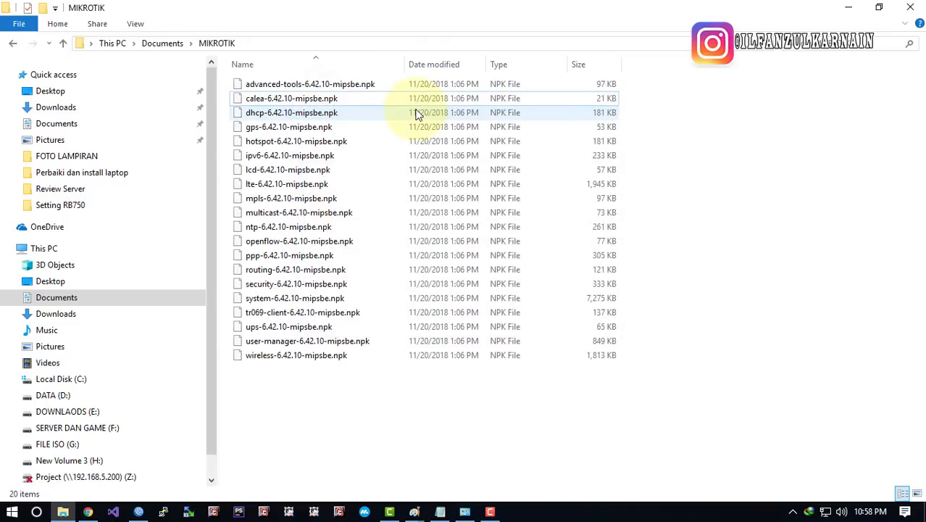
pyautogui.click(395, 424)
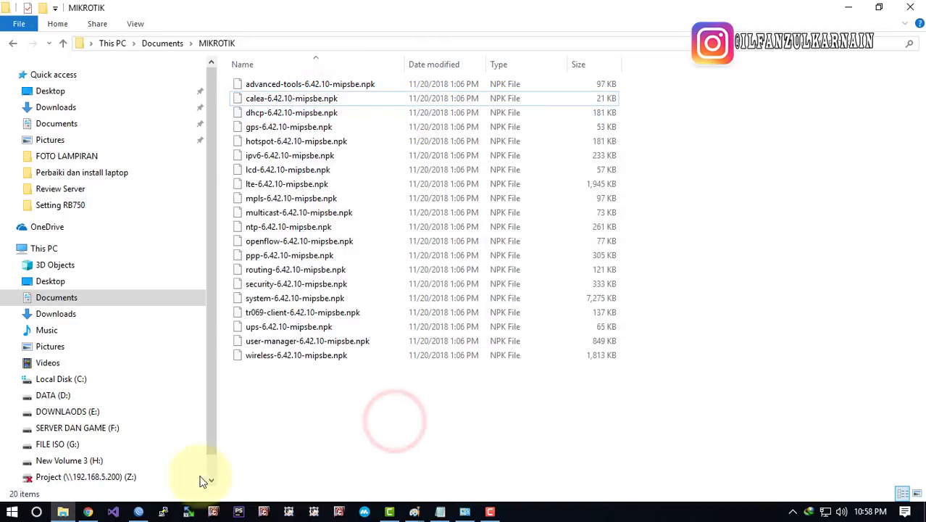
pyautogui.click(139, 512)
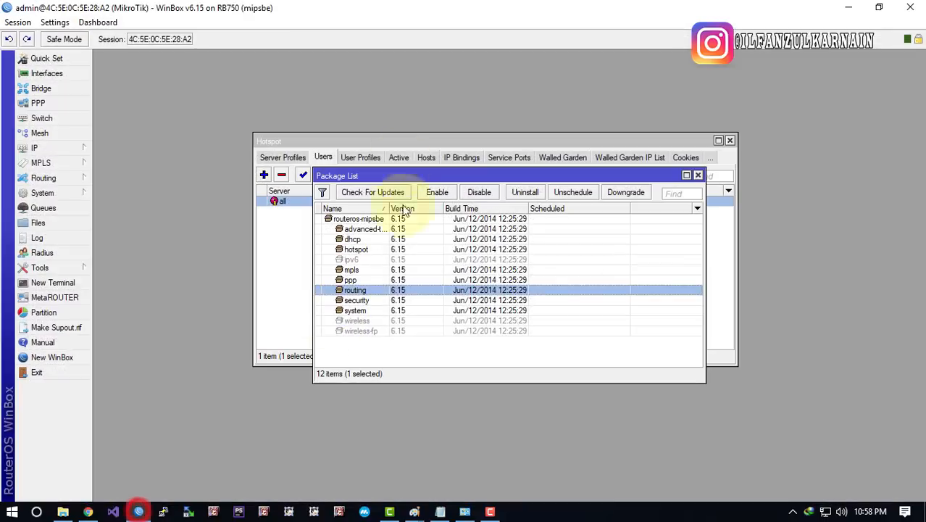
# Restore WinBox, move it right beside Explorer and reposition the Package List window
pyautogui.doubleClick(339, 12)
pyautogui.moveTo(281, 11); pyautogui.dragTo(639, 21)
pyautogui.moveTo(715, 191); pyautogui.dragTo(536, 103)
pyautogui.click(547, 168)
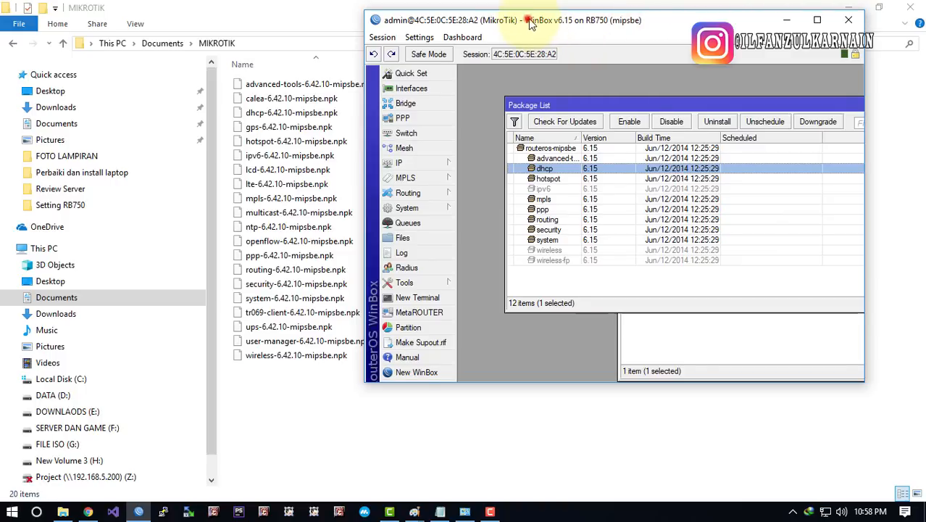
pyautogui.moveTo(507, 22); pyautogui.dragTo(540, 21)
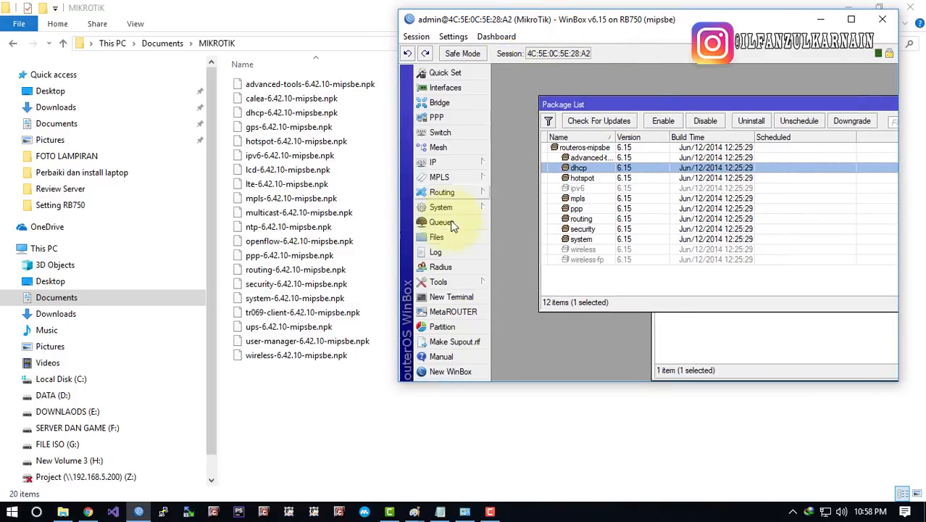
# Open the router's File List and select auto-before-reset.backup
pyautogui.click(437, 240)
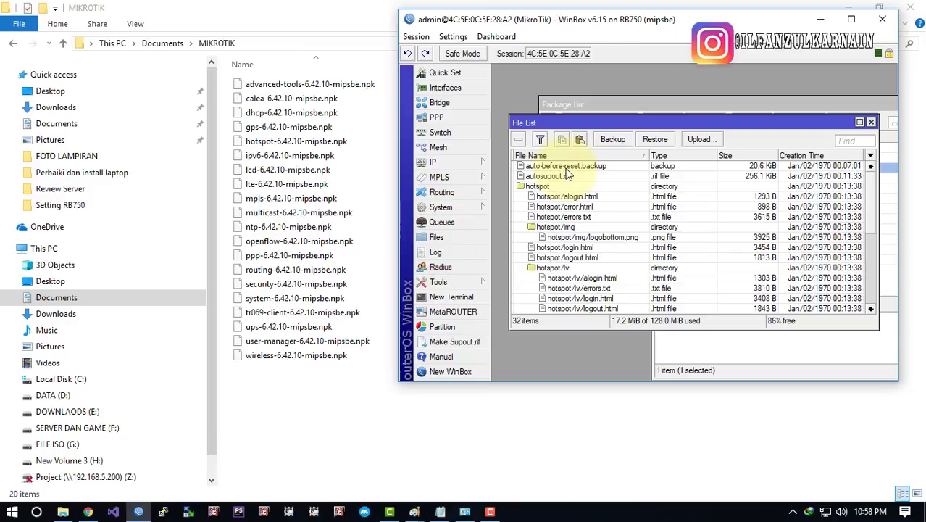
pyautogui.click(569, 166)
pyautogui.moveTo(873, 194); pyautogui.dragTo(872, 174)
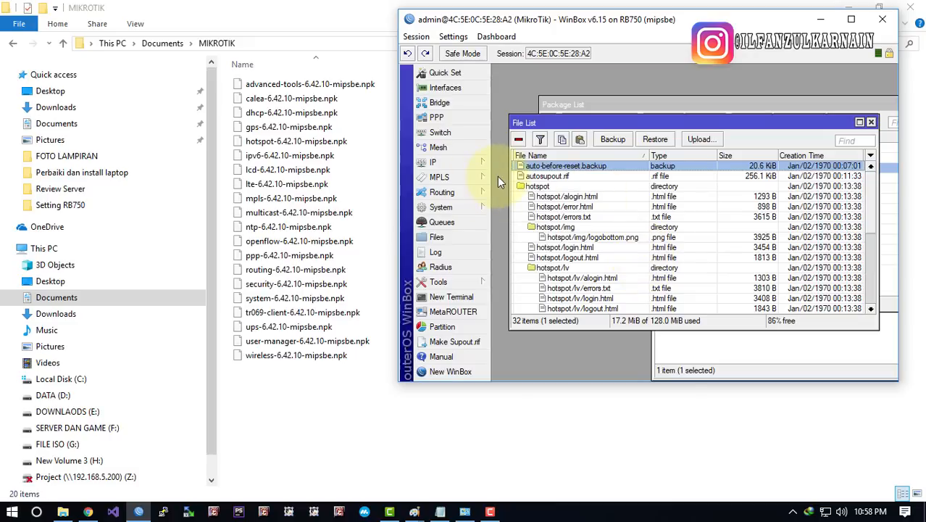
# Marquee-select the 20 extracted .npk files and drag them into WinBox's File List
pyautogui.moveTo(323, 410); pyautogui.dragTo(366, 83)
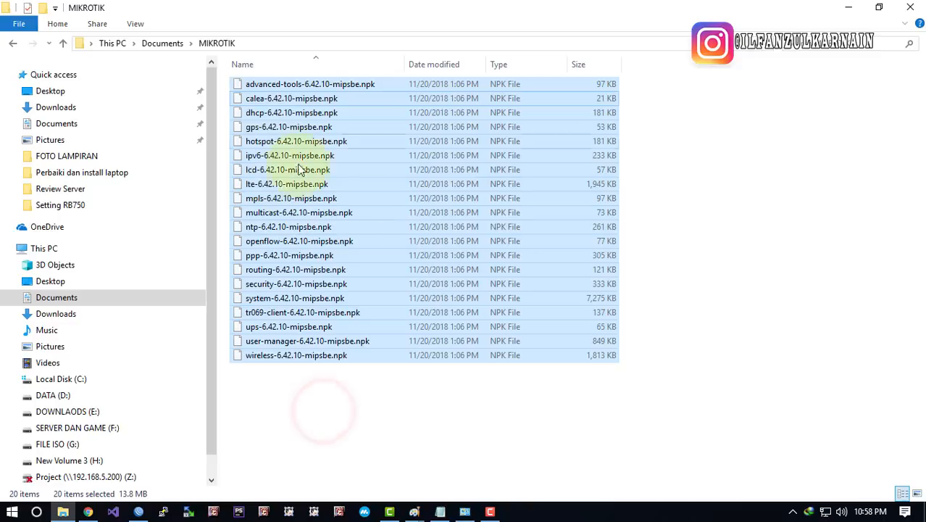
pyautogui.click(345, 478)
pyautogui.moveTo(347, 455); pyautogui.dragTo(406, 85)
pyautogui.moveTo(295, 140); pyautogui.dragTo(255, 417)
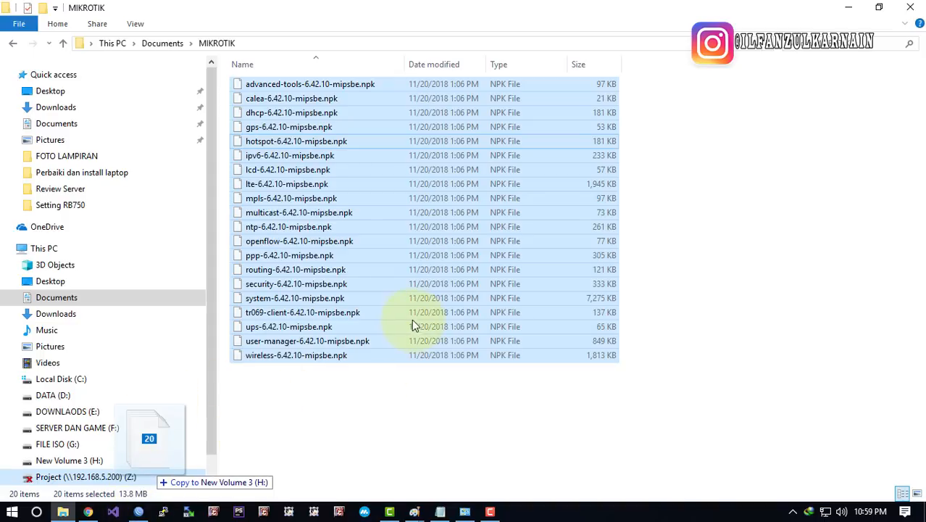
pyautogui.moveTo(114, 477); pyautogui.dragTo(64, 491)
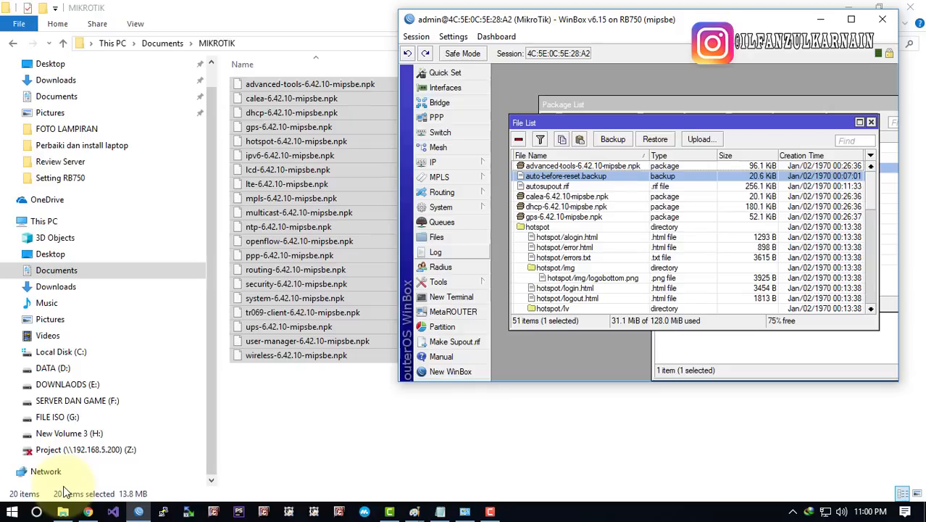
pyautogui.moveTo(310, 142); pyautogui.dragTo(573, 192)
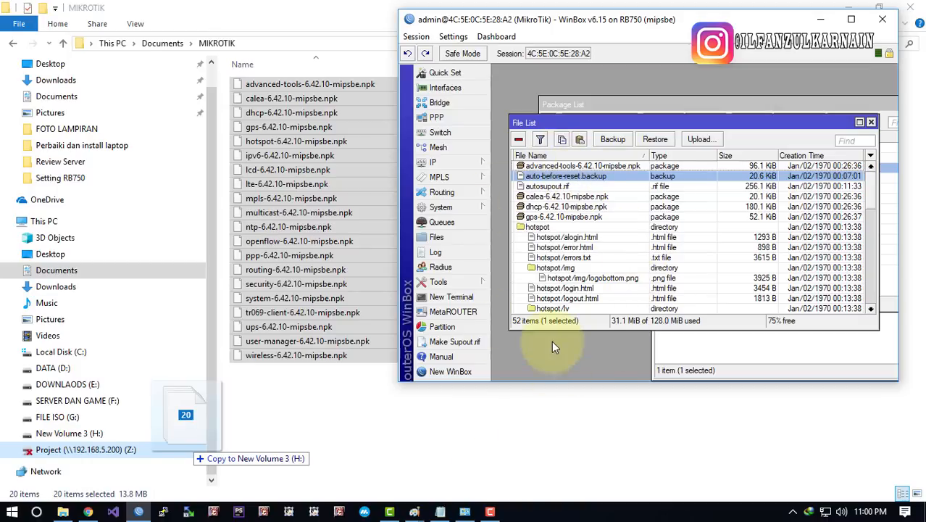
pyautogui.moveTo(635, 20); pyautogui.dragTo(608, 76)
pyautogui.click(536, 218)
# Scroll through the uploaded 6.42.10 package files in the File List
pyautogui.click(544, 237)
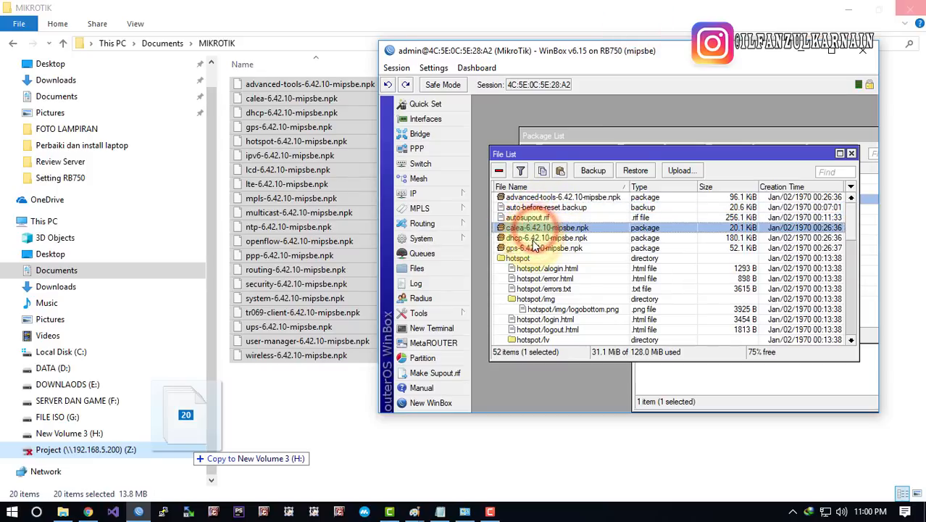
pyautogui.scroll(-1, 558, 231)
pyautogui.scroll(-2, 561, 229)
pyautogui.scroll(3, 562, 230)
pyautogui.scroll(-7, 563, 228)
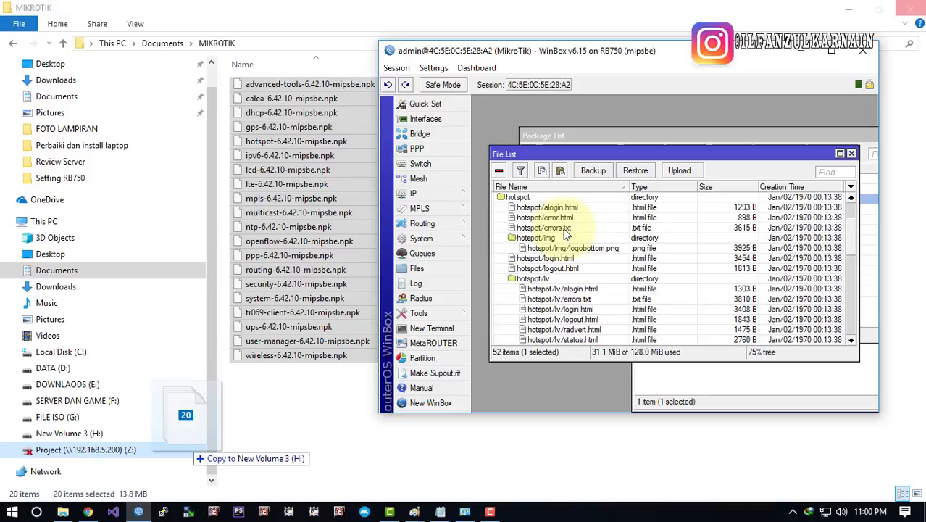
pyautogui.scroll(-5, 563, 228)
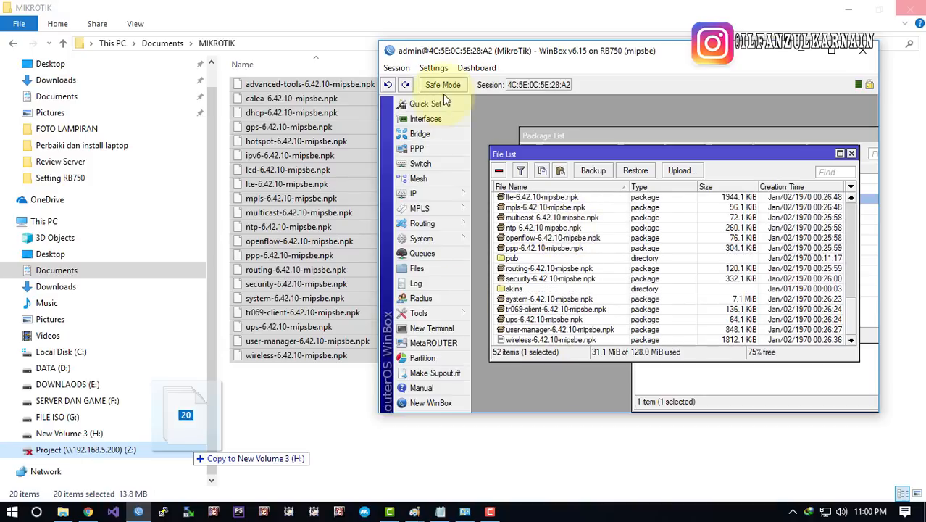
pyautogui.click(435, 237)
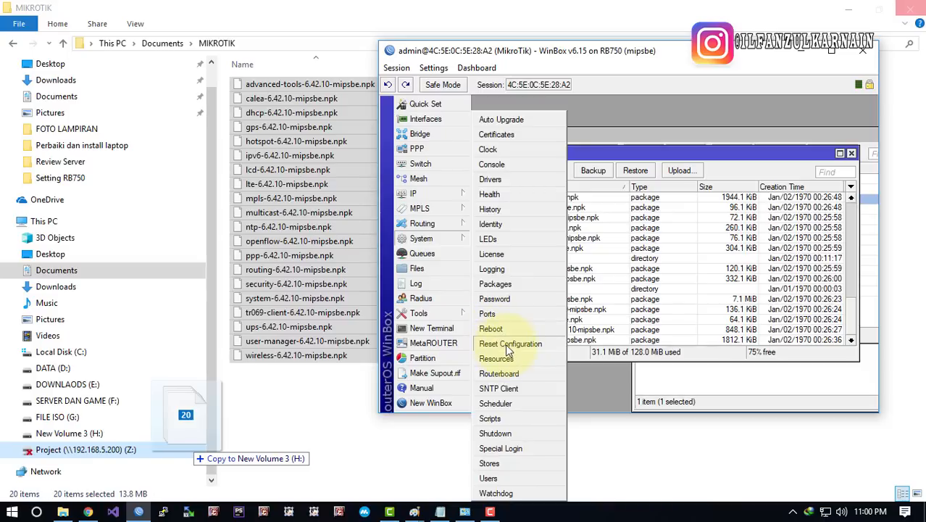
# Cancel a repeated drop of the package files, then select the openflow package
pyautogui.moveTo(516, 350); pyautogui.dragTo(499, 337)
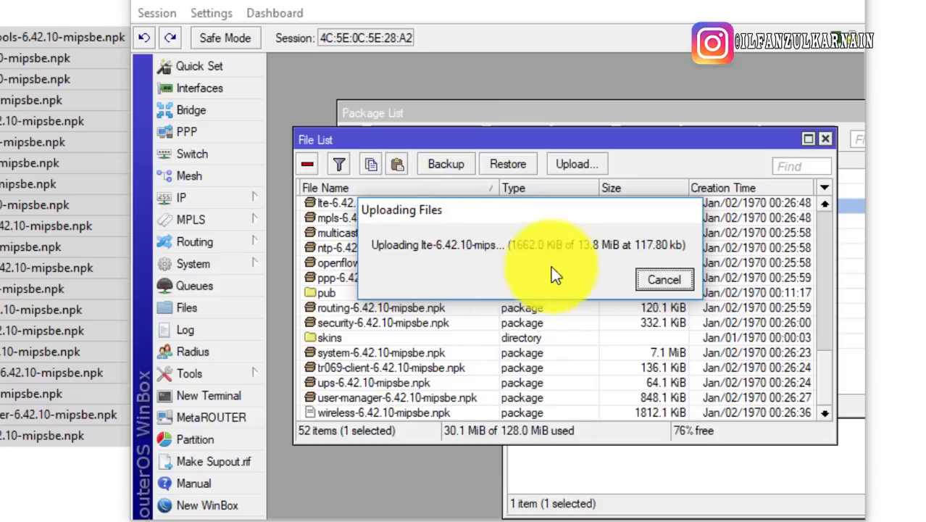
pyautogui.click(661, 280)
pyautogui.click(457, 261)
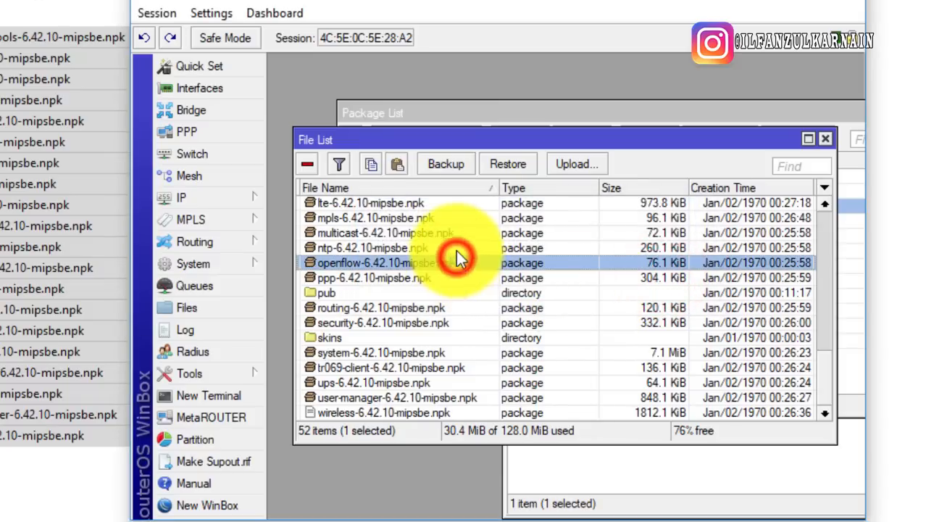
# Reboot the router via System > Reboot, confirm Yes, and wait for disconnection
pyautogui.click(232, 264)
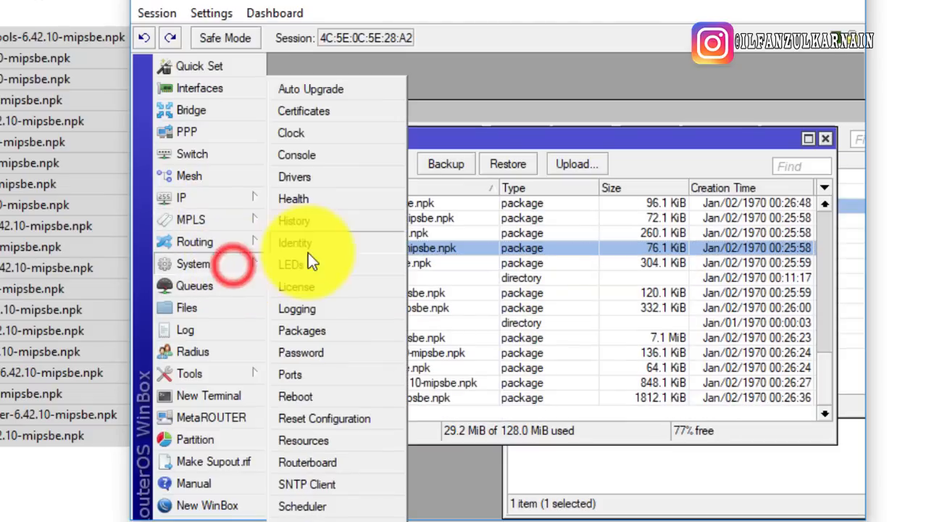
pyautogui.click(308, 398)
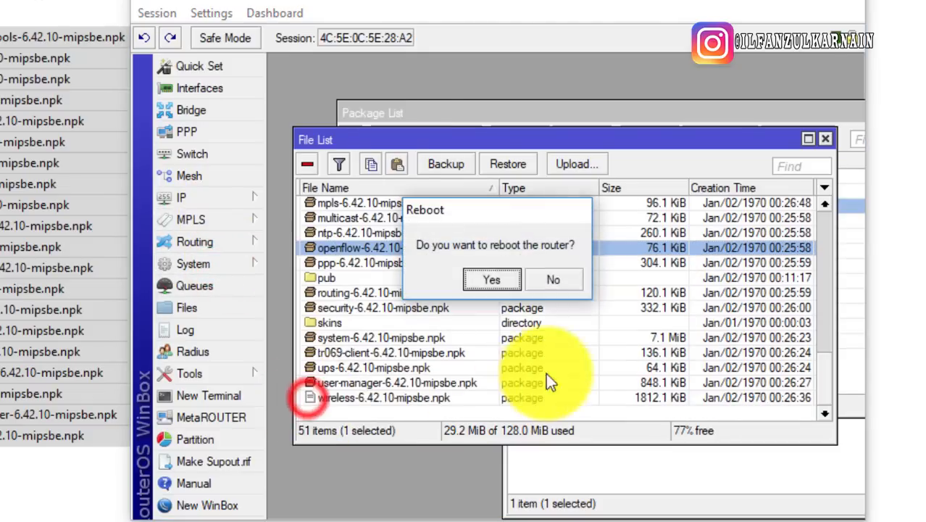
pyautogui.click(497, 279)
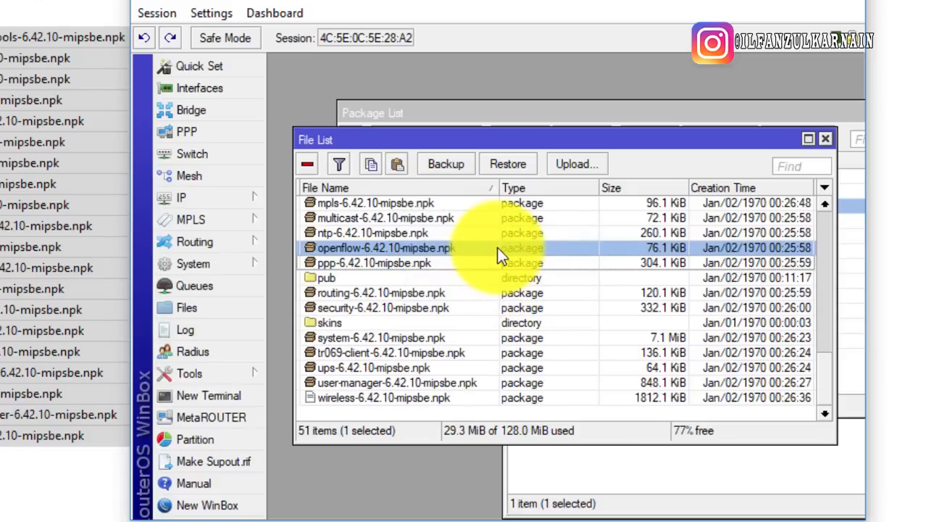
pyautogui.scroll(5, 442, 274)
pyautogui.scroll(8, 445, 273)
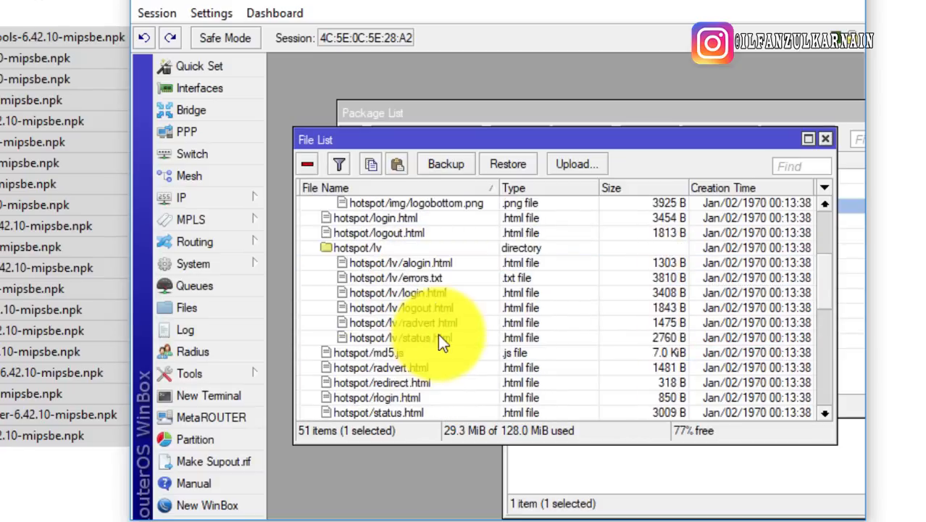
pyautogui.click(390, 245)
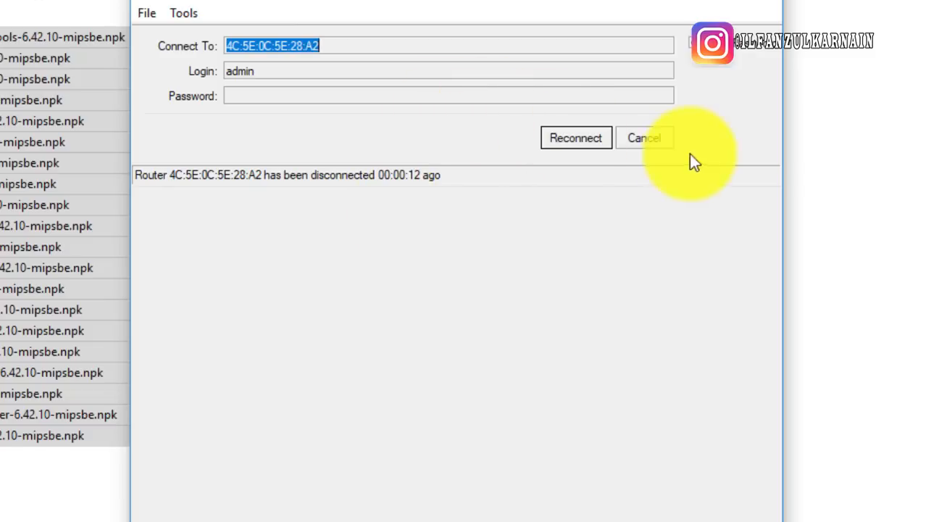
# Refresh the Neighbors list and reconnect to the RB750 router as admin
pyautogui.click(650, 139)
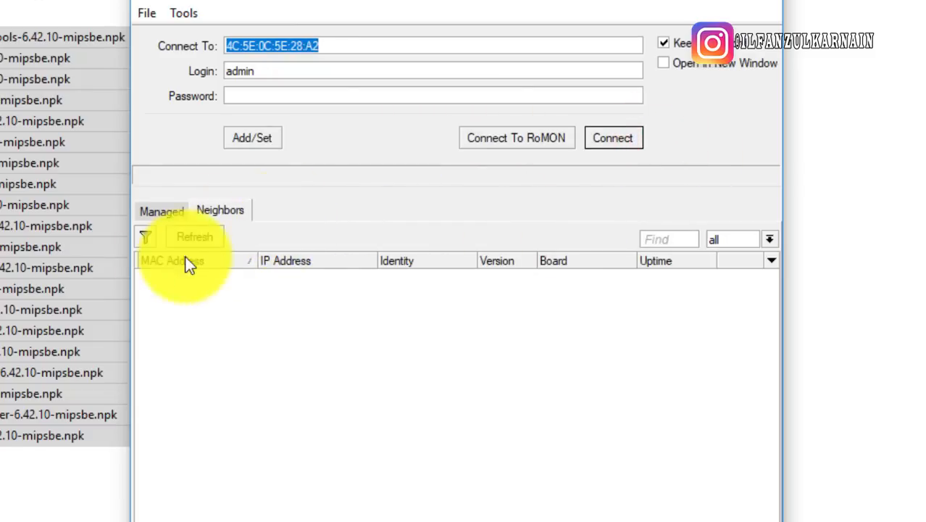
pyautogui.click(197, 236)
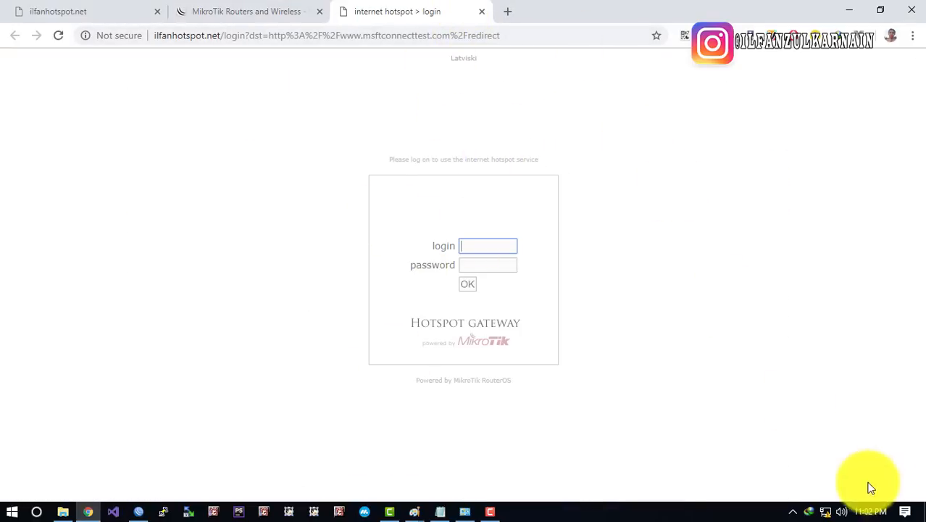
pyautogui.click(846, 10)
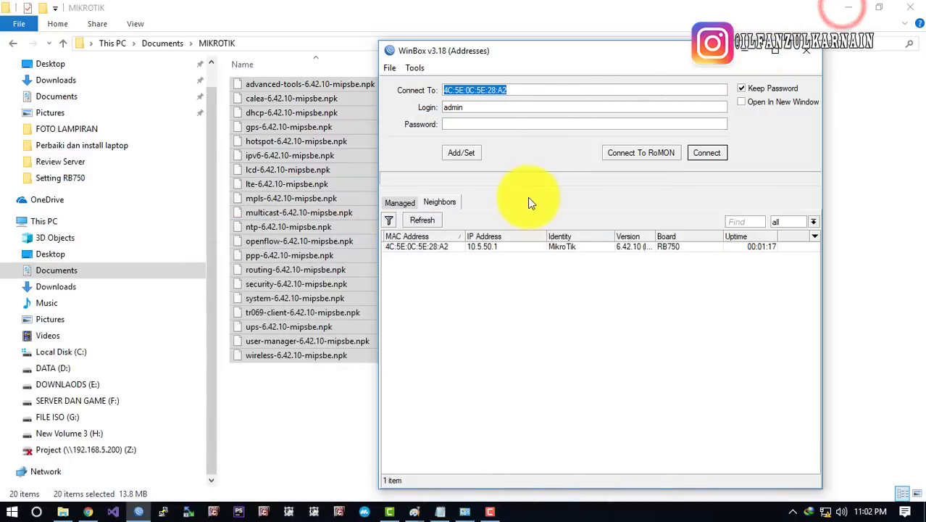
pyautogui.click(432, 221)
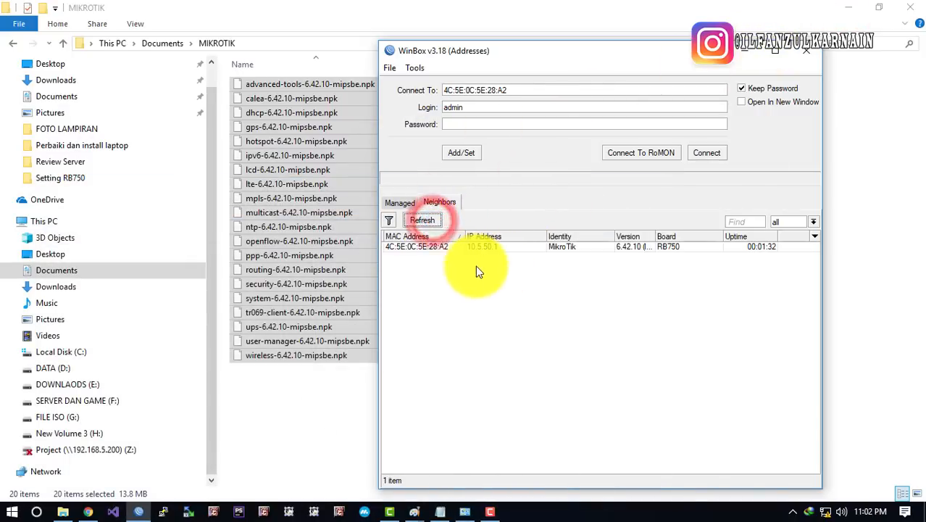
pyautogui.click(433, 247)
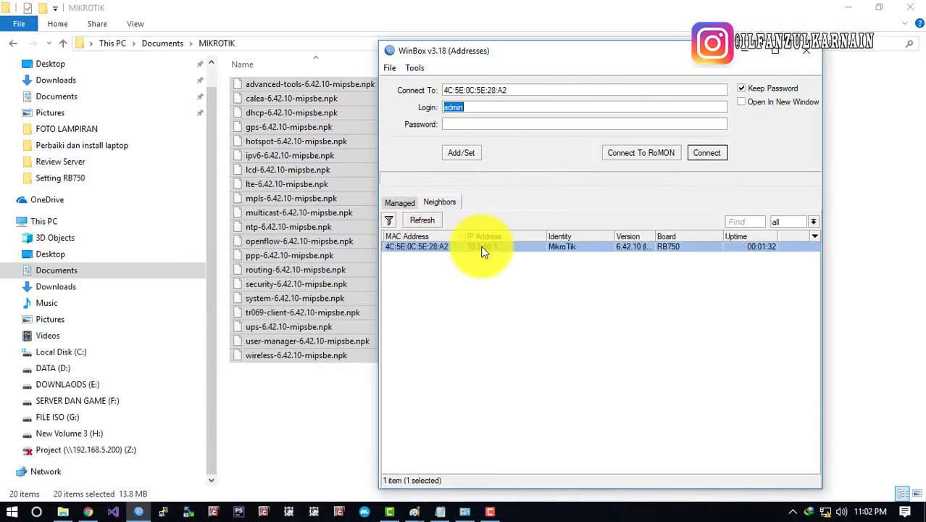
pyautogui.click(403, 250)
pyautogui.click(707, 153)
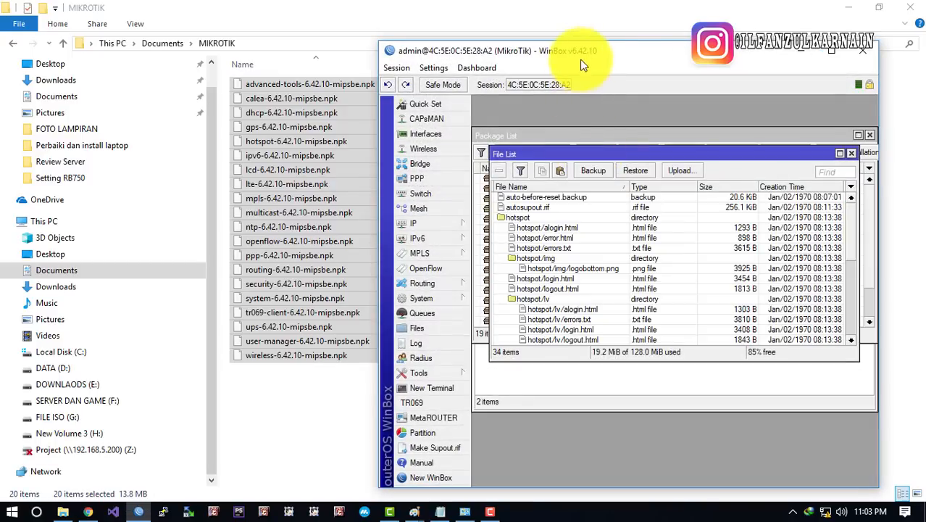
# Maximise the router session, close the File List and enlarge the Package List
pyautogui.doubleClick(584, 51)
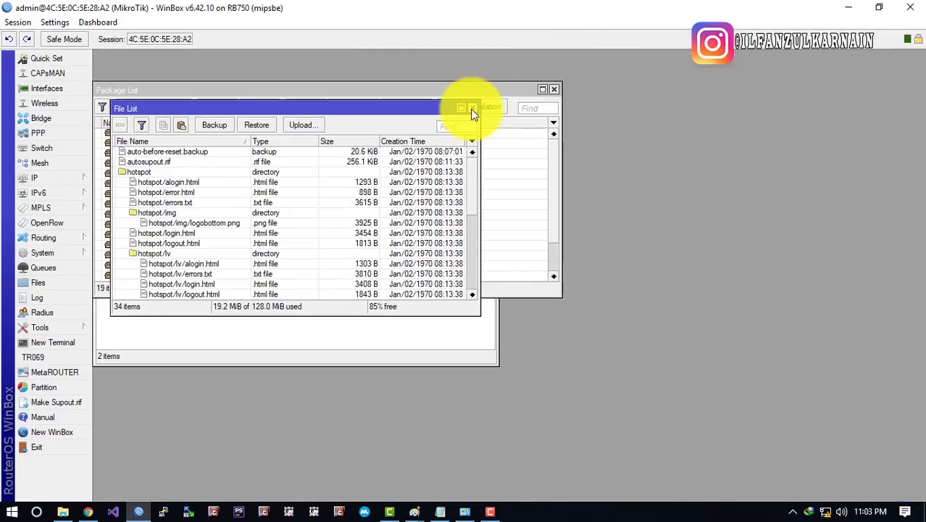
pyautogui.click(472, 109)
pyautogui.moveTo(310, 93); pyautogui.dragTo(514, 103)
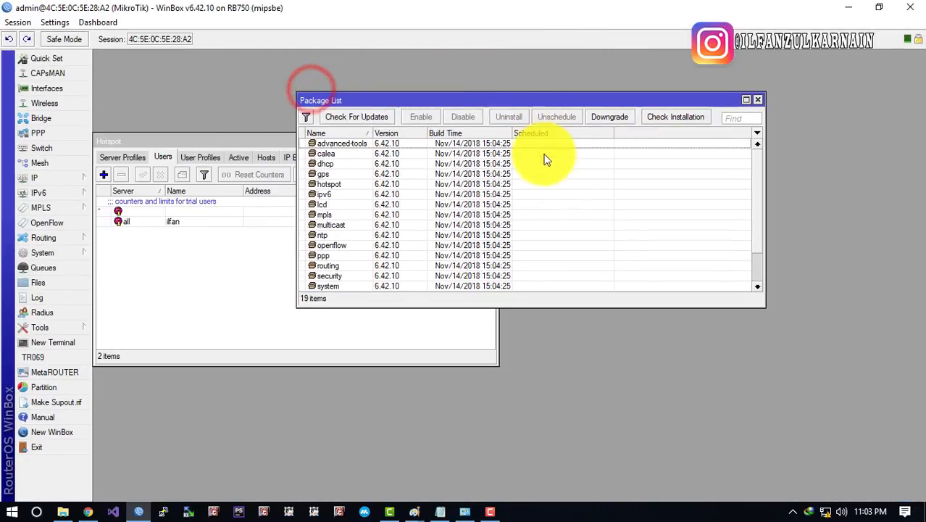
pyautogui.scroll(-2, 497, 201)
pyautogui.scroll(2, 497, 201)
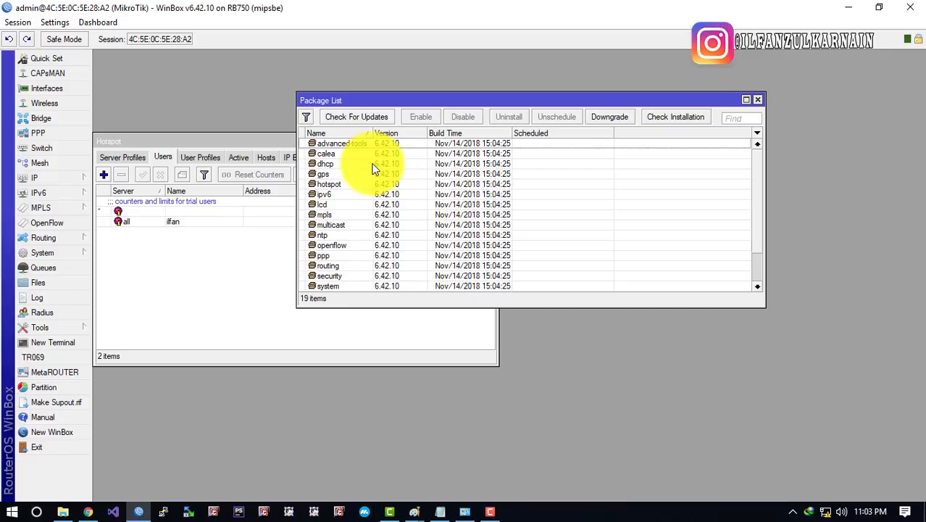
pyautogui.scroll(-2, 374, 169)
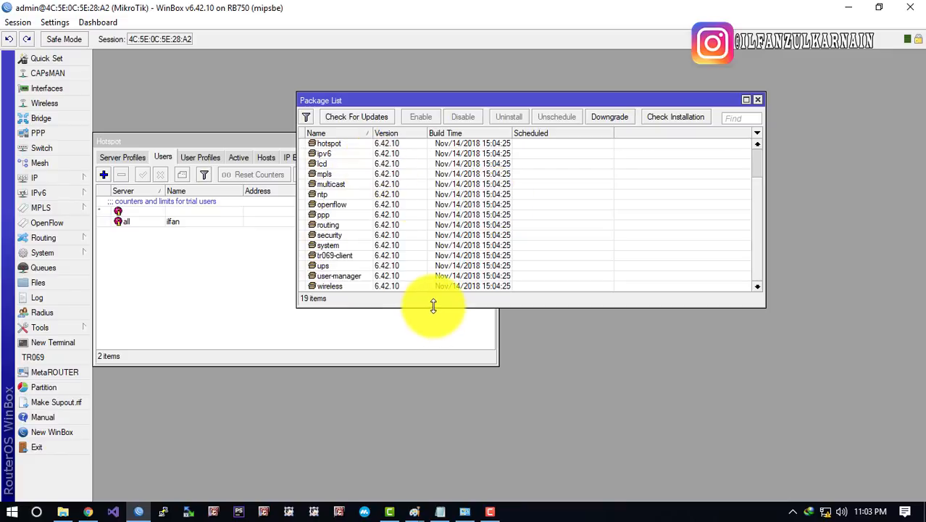
pyautogui.moveTo(433, 307); pyautogui.dragTo(366, 460)
# Confirm user-manager is installed at 6.42.10, then close the Package List and Hotspot windows
pyautogui.click(336, 364)
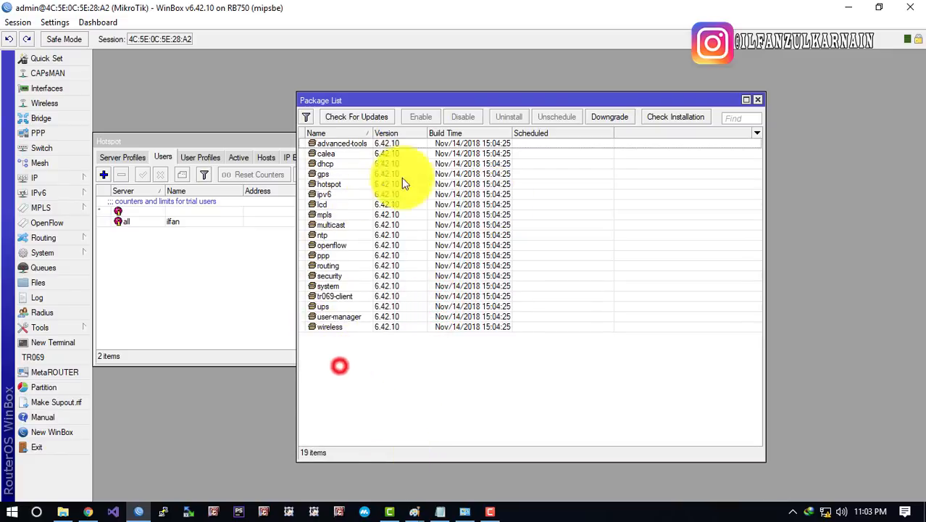
pyautogui.click(341, 316)
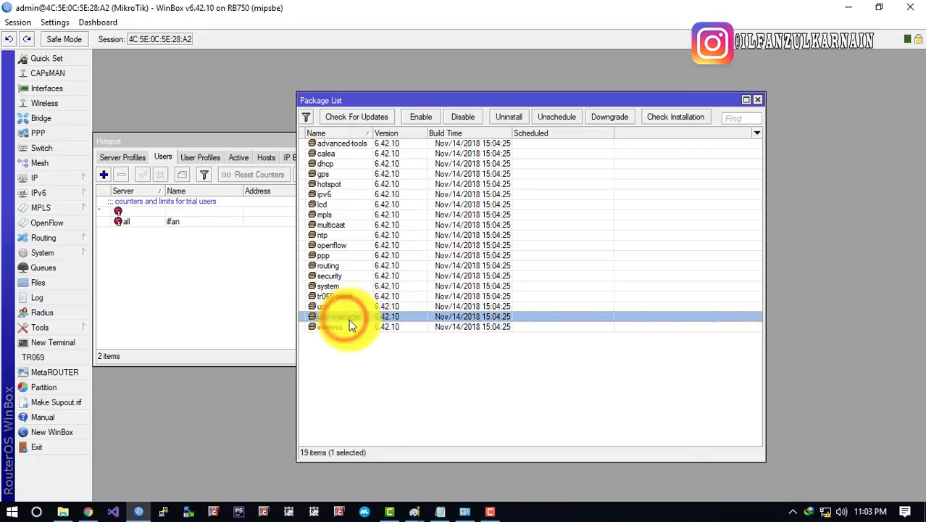
pyautogui.click(348, 306)
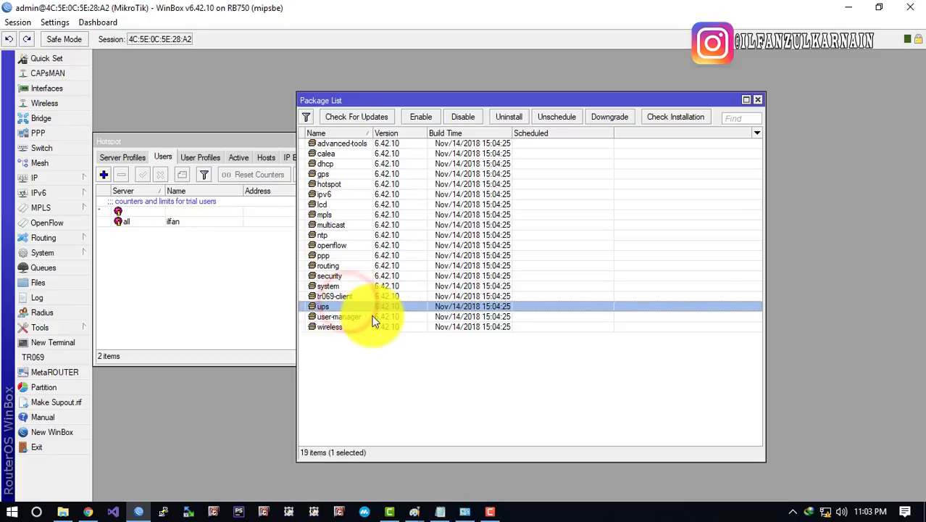
pyautogui.click(356, 317)
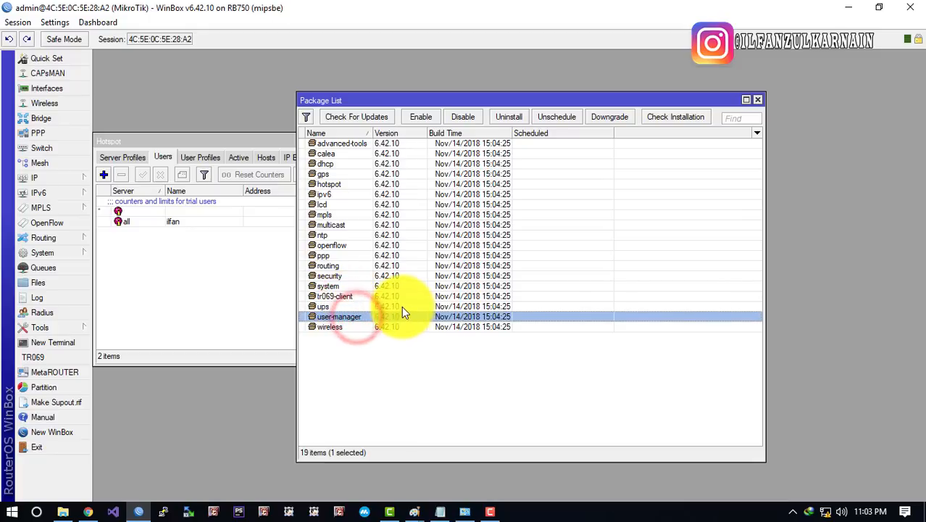
pyautogui.click(758, 102)
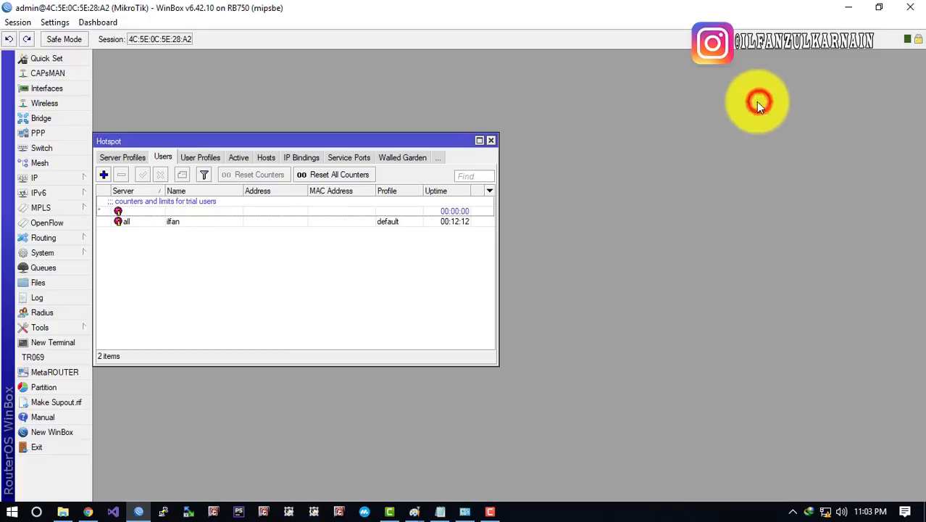
pyautogui.click(490, 141)
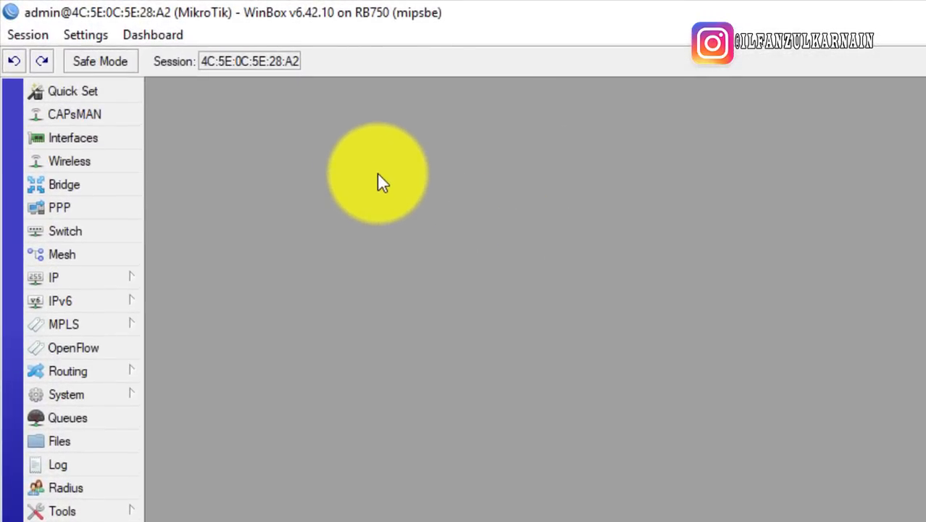
# Open IP > Hotspot and review the hotspot1 server settings
pyautogui.click(124, 277)
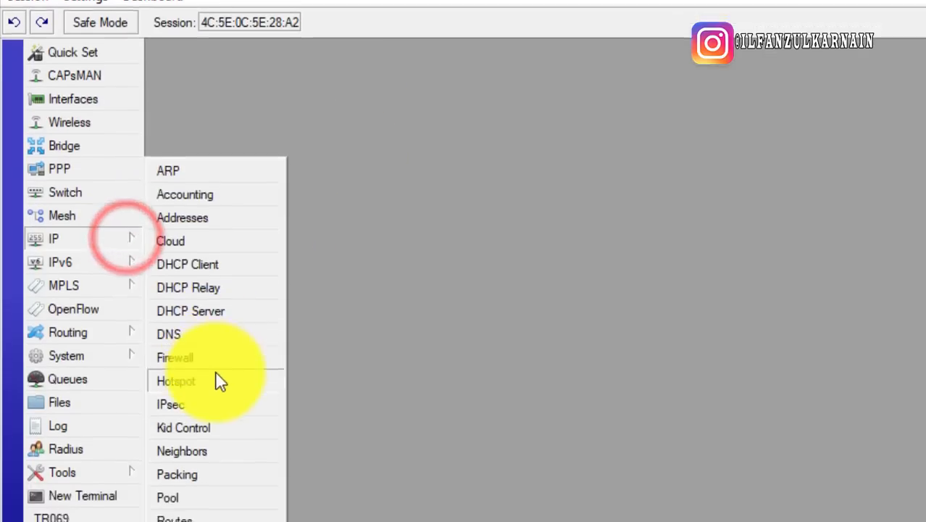
pyautogui.click(220, 382)
pyautogui.moveTo(352, 182); pyautogui.dragTo(655, 204)
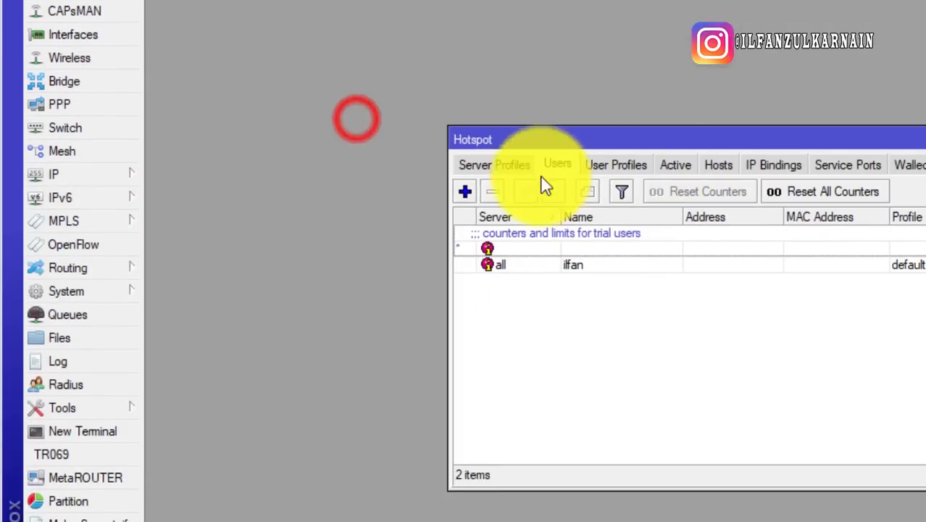
pyautogui.click(536, 165)
pyautogui.click(472, 163)
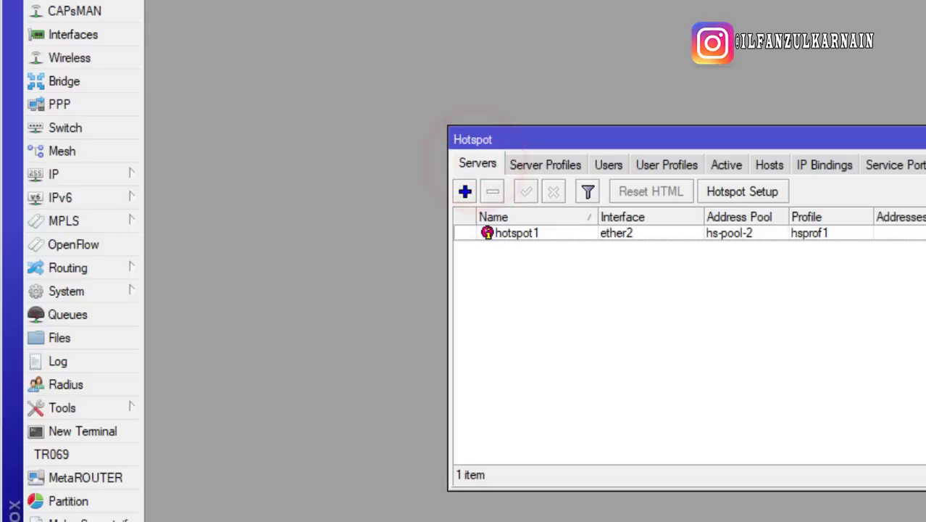
pyautogui.click(765, 213)
pyautogui.moveTo(875, 130); pyautogui.dragTo(690, 65)
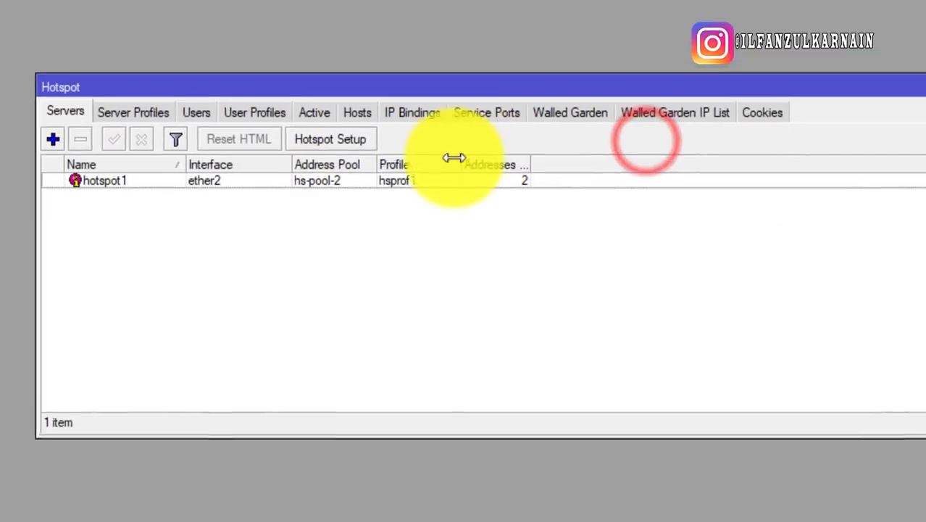
pyautogui.doubleClick(238, 182)
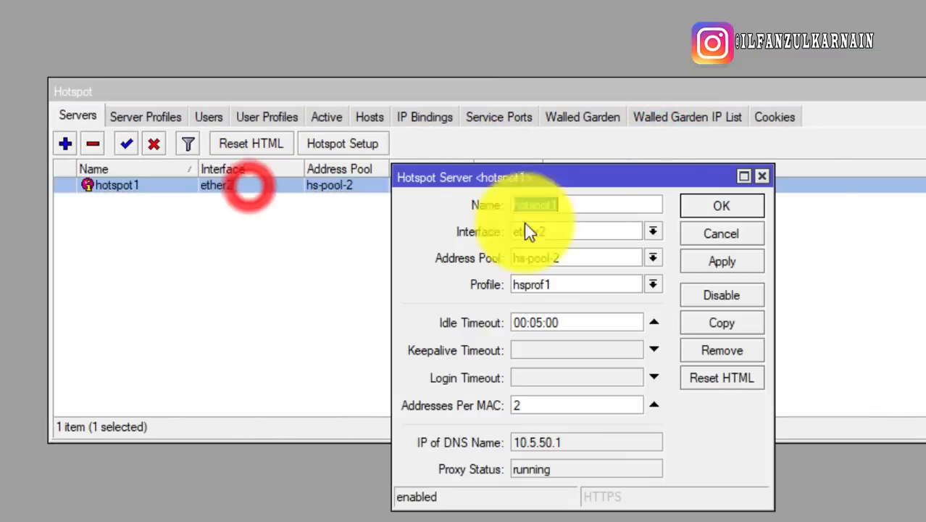
pyautogui.click(762, 177)
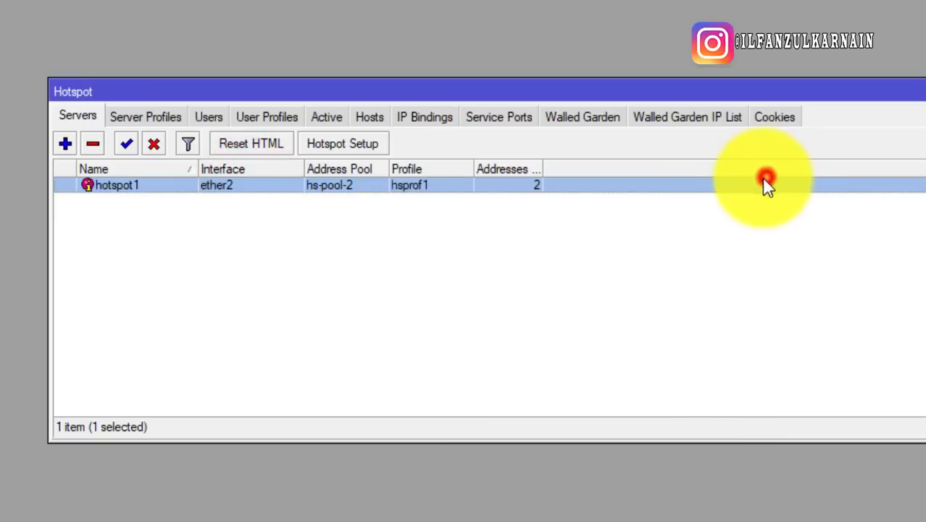
# Turn on RADIUS authentication in the hsprof1 hotspot server profile
pyautogui.click(149, 116)
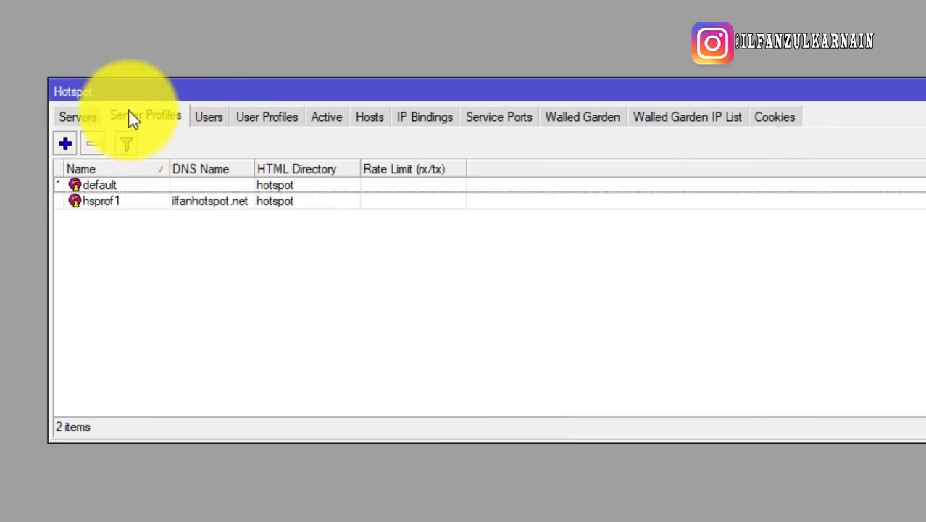
pyautogui.click(99, 201)
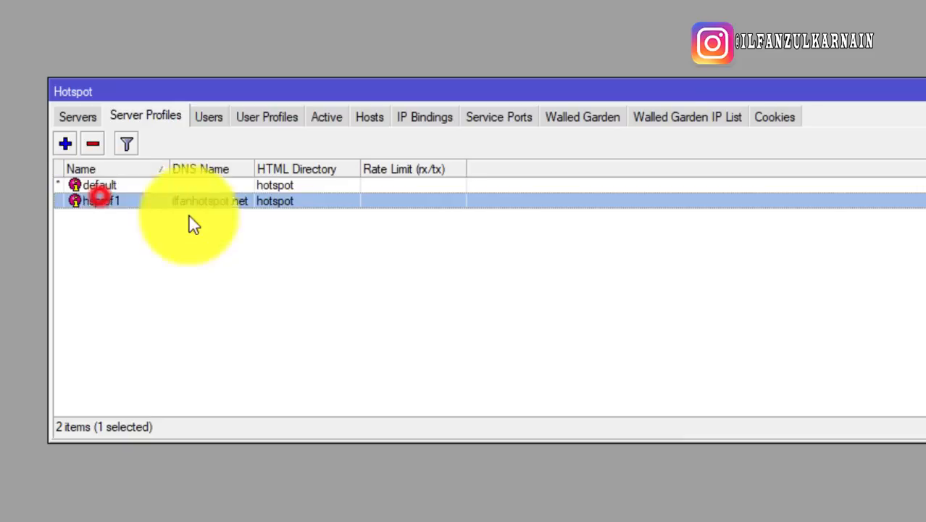
pyautogui.doubleClick(154, 203)
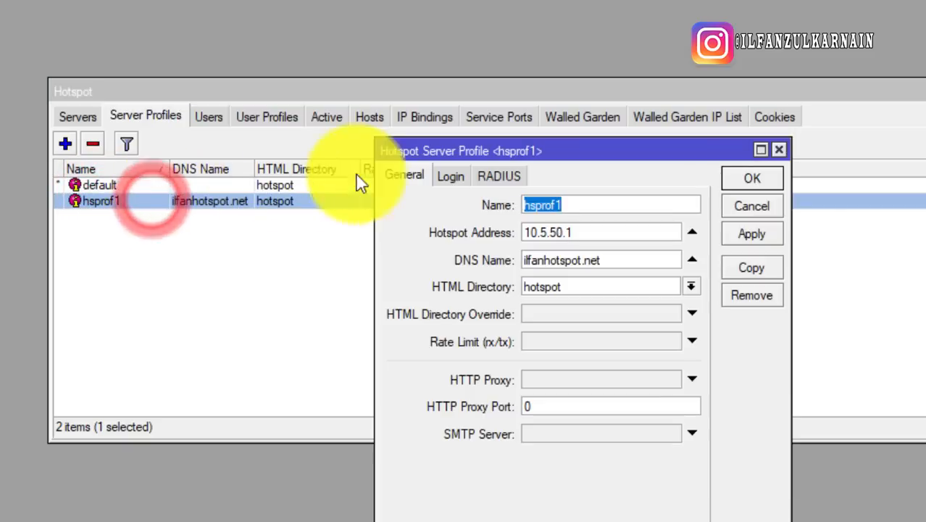
pyautogui.moveTo(584, 150); pyautogui.dragTo(471, 118)
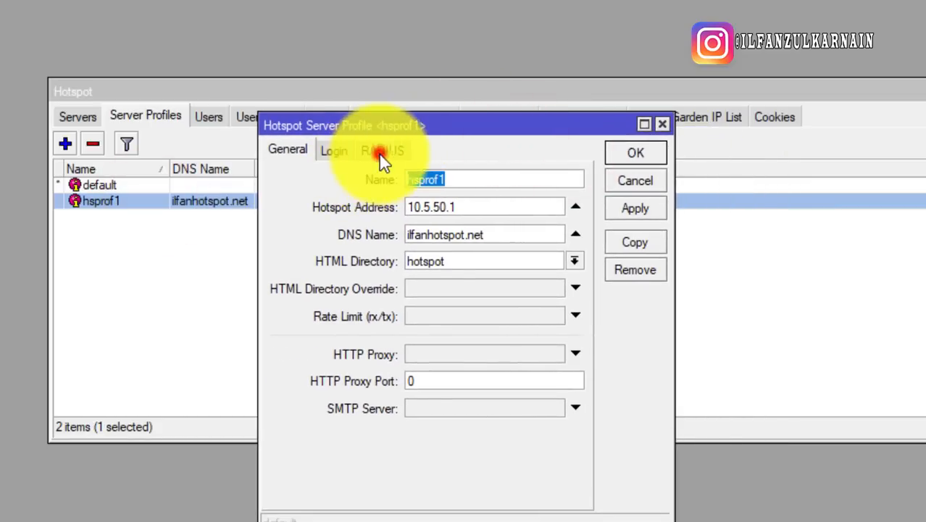
pyautogui.click(384, 152)
pyautogui.click(373, 177)
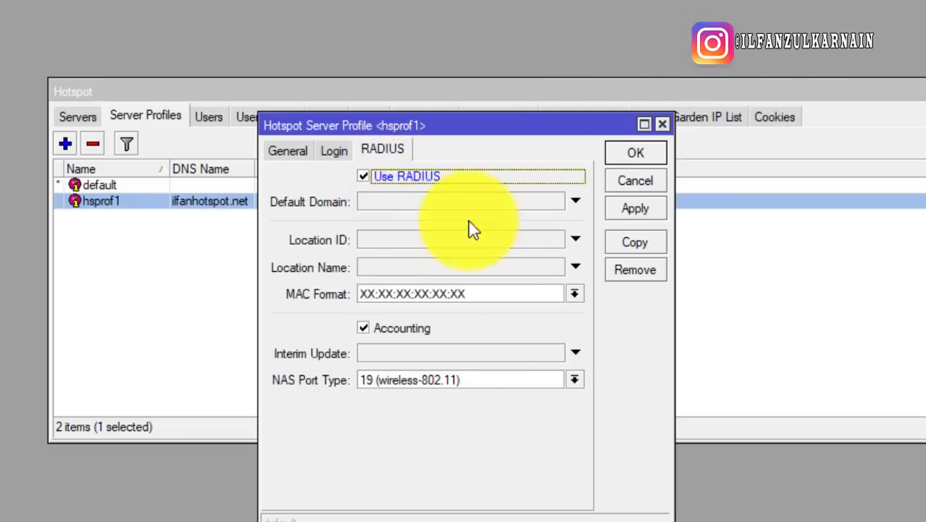
pyautogui.click(647, 152)
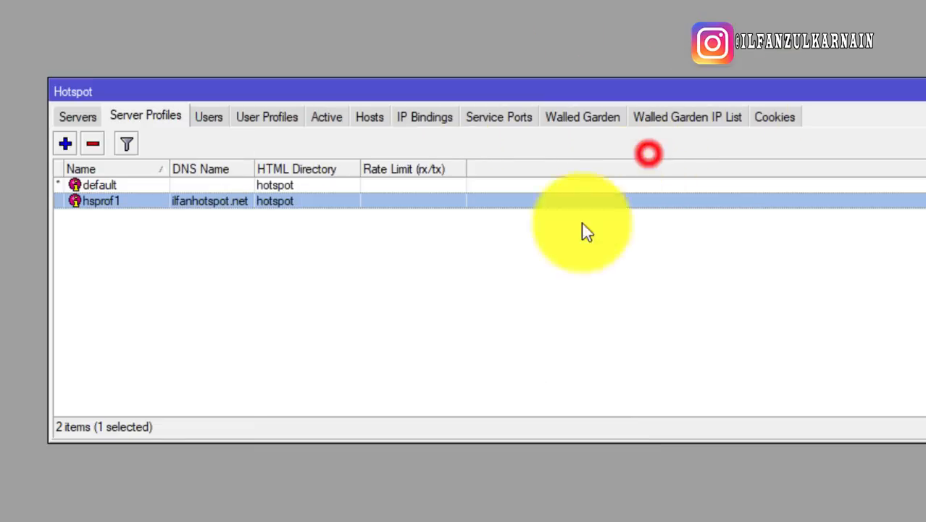
pyautogui.click(352, 259)
pyautogui.click(233, 201)
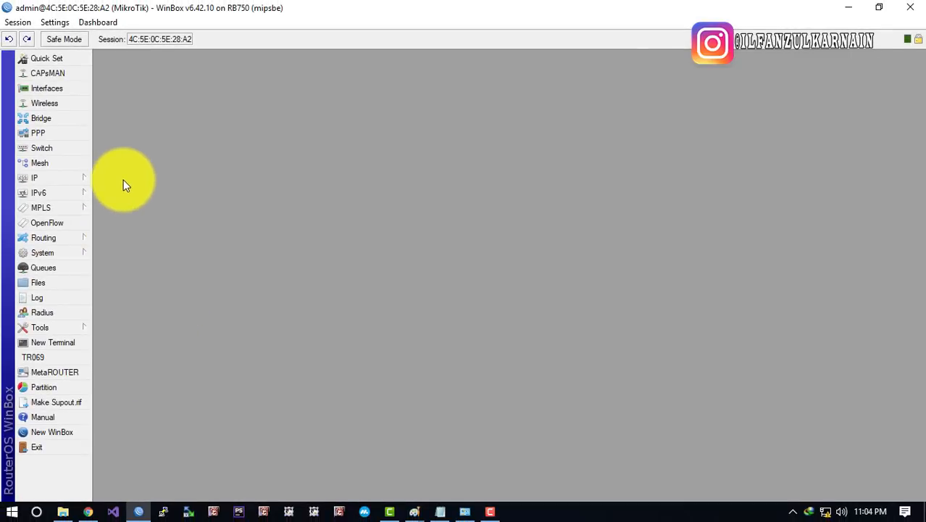
# Review the IP addresses 10.5.50.1/24 and 192.168.1.2/24, then close the Address List
pyautogui.click(90, 178)
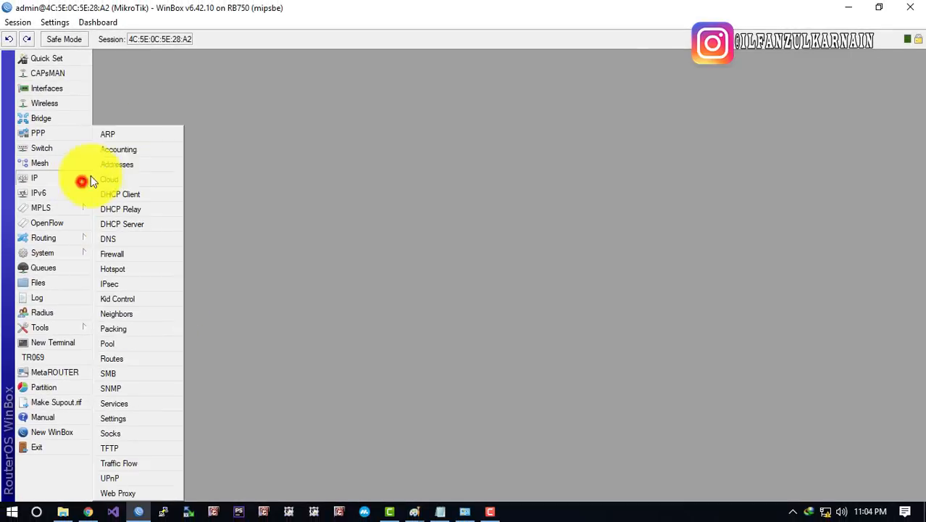
pyautogui.click(134, 164)
pyautogui.click(213, 271)
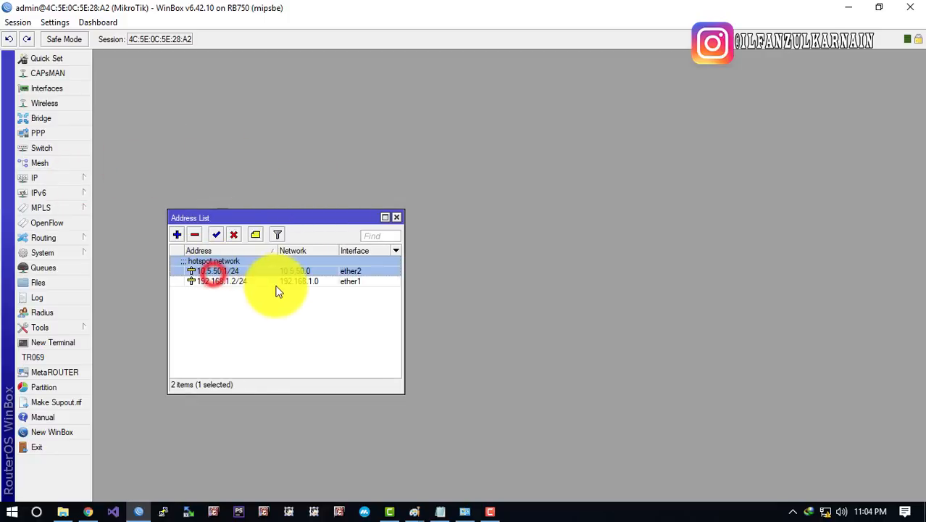
pyautogui.click(255, 282)
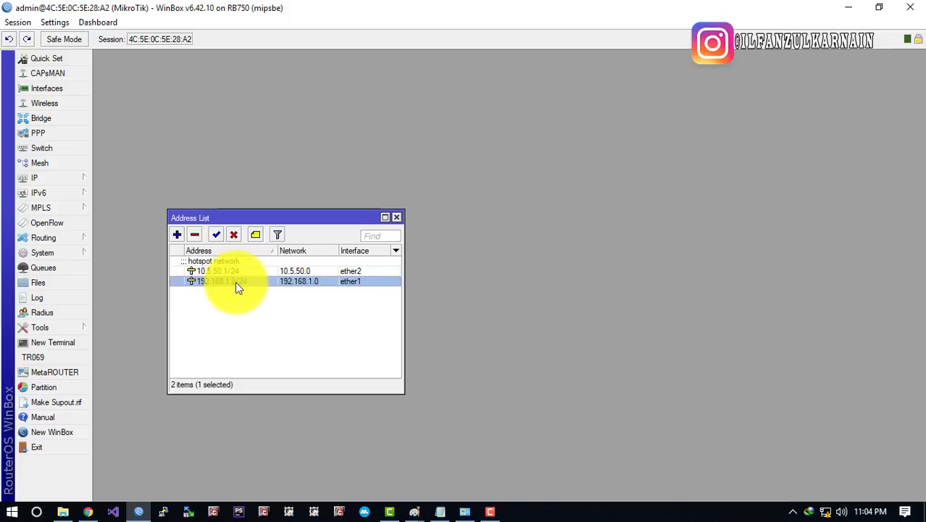
pyautogui.click(279, 302)
pyautogui.click(396, 217)
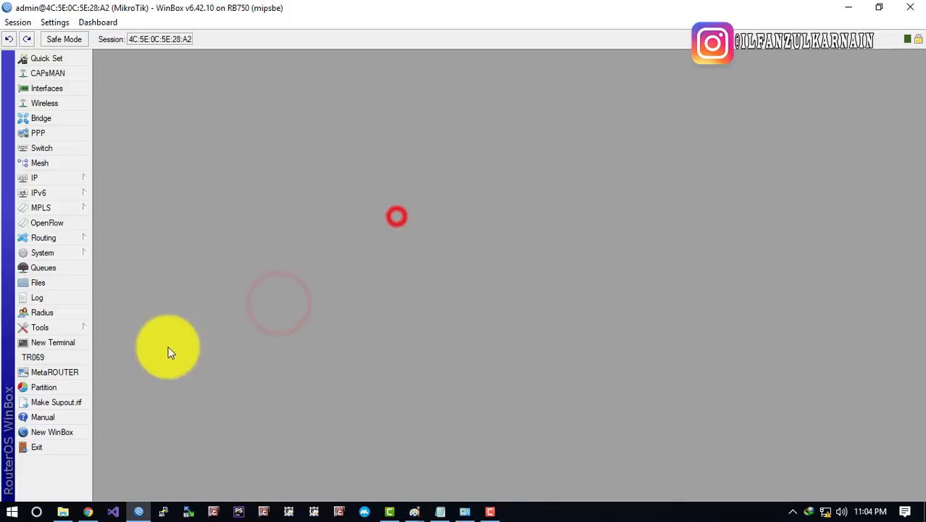
# In Chrome, load 192.168.1.2/userman
pyautogui.click(88, 511)
pyautogui.click(255, 38)
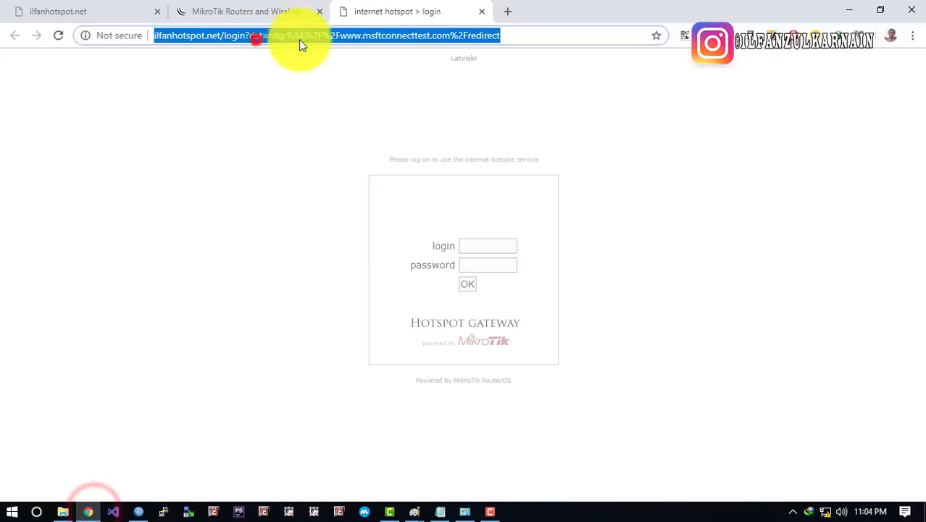
pyautogui.write('192.168')
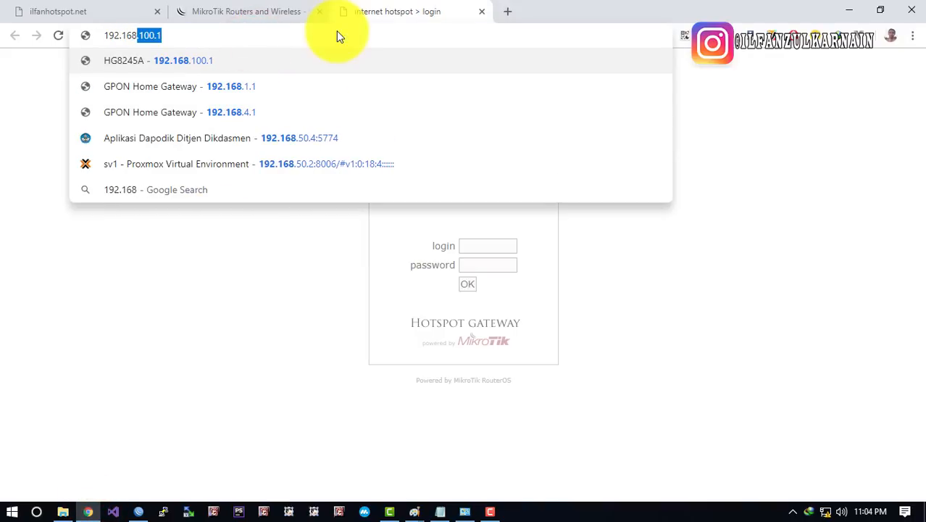
pyautogui.write('.1.2')
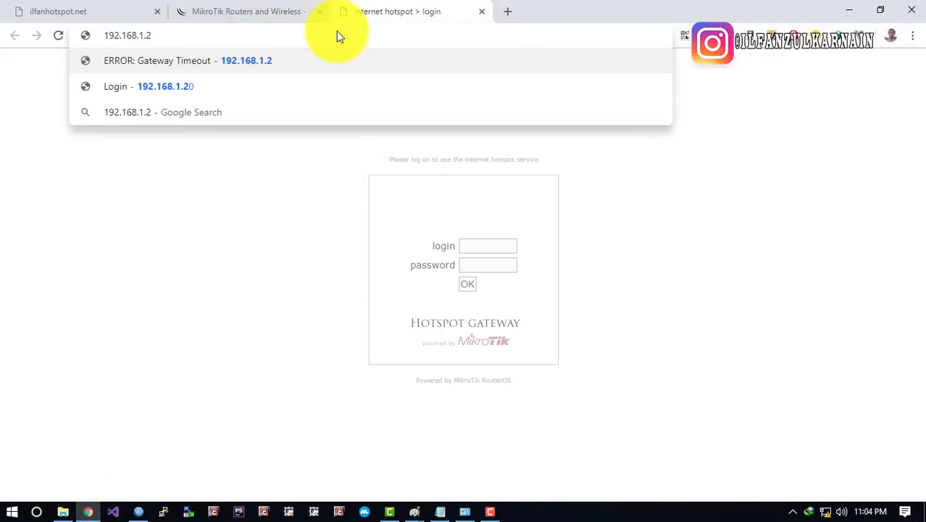
pyautogui.write('/UDRT')
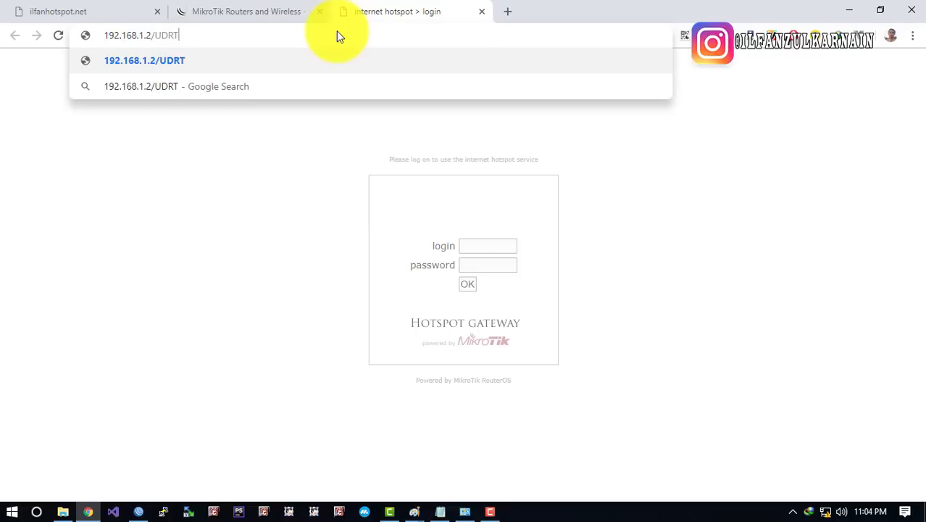
pyautogui.press('BackSpace')
pyautogui.press('BackSpace')
pyautogui.press('BackSpace')
pyautogui.press('BackSpace')
pyautogui.write('userman')
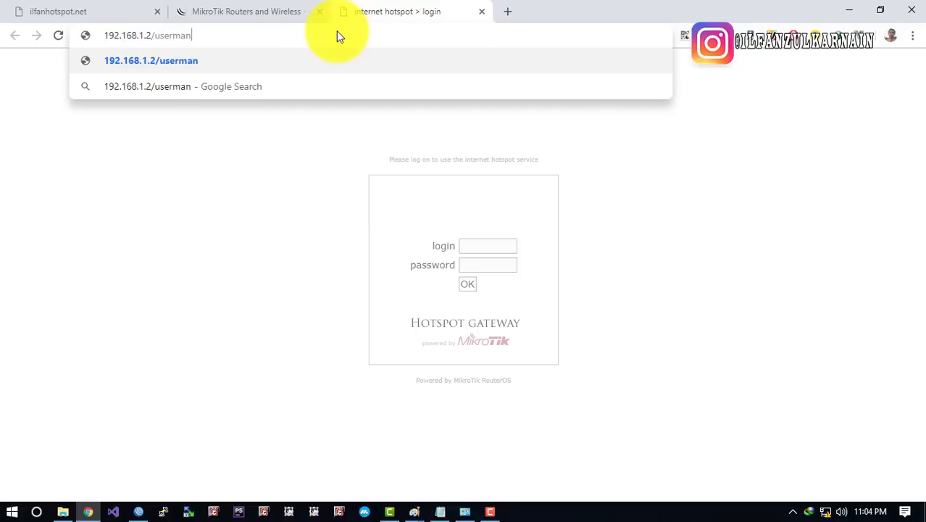
pyautogui.press('Return')
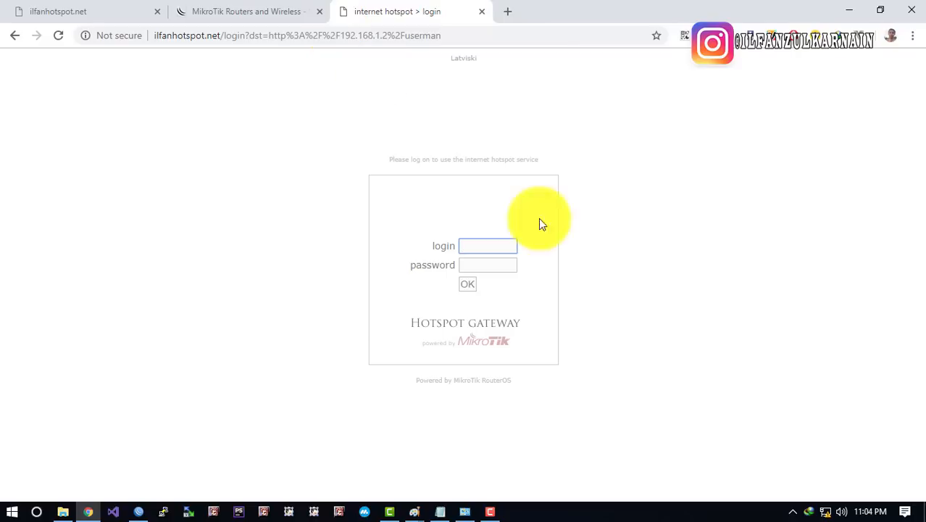
# Log in to the hotspot with the hotspot username and decline saving the password
pyautogui.click(479, 254)
pyautogui.write('ilfan')
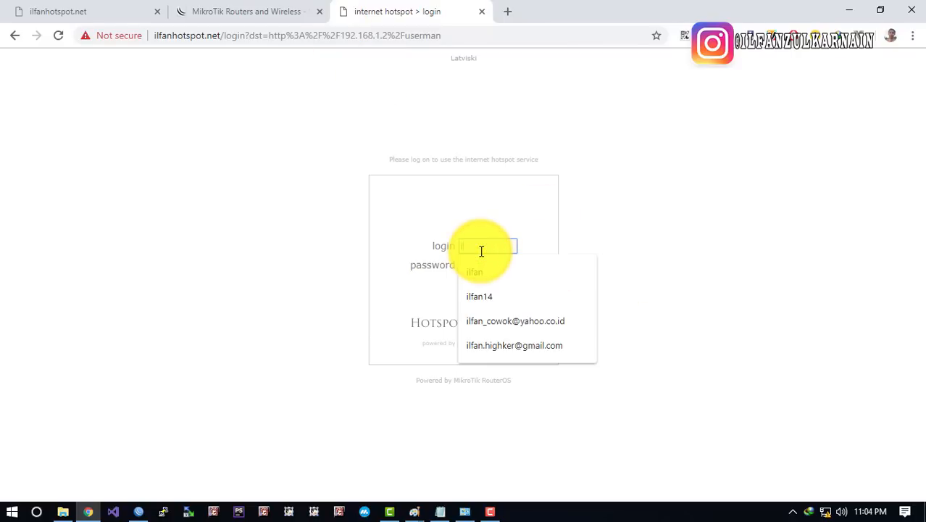
pyautogui.press('Tab')
pyautogui.press('Return')
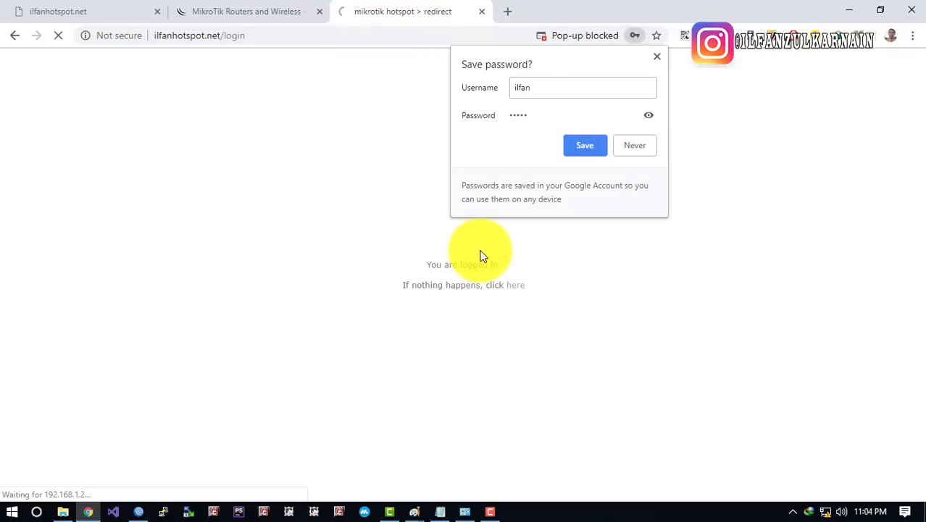
pyautogui.click(293, 168)
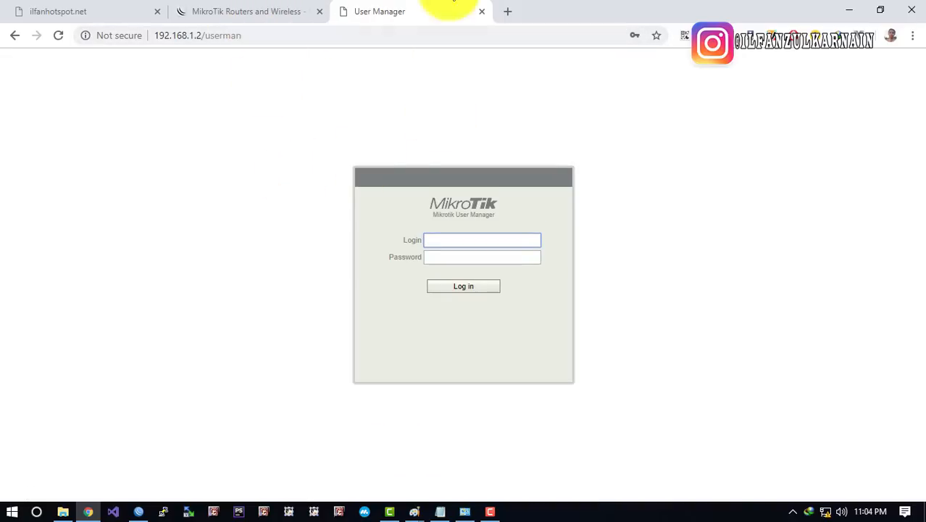
# Log in to User Manager as admin and open the Customers list
pyautogui.click(242, 34)
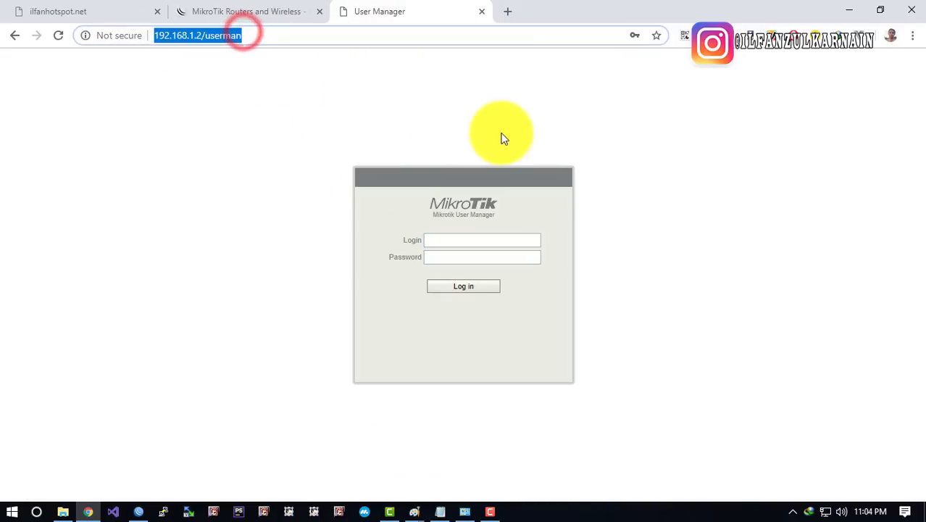
pyautogui.click(421, 121)
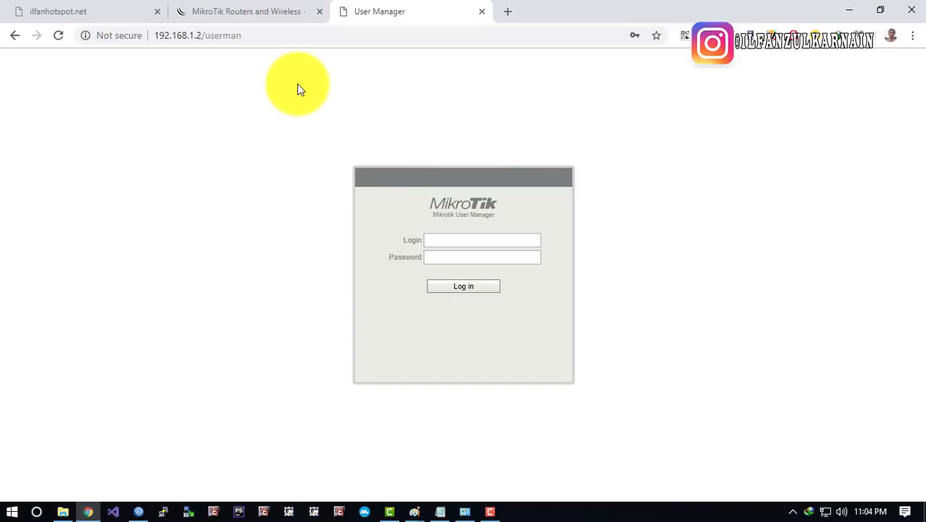
pyautogui.moveTo(208, 37); pyautogui.dragTo(220, 40)
pyautogui.click(366, 137)
pyautogui.click(432, 240)
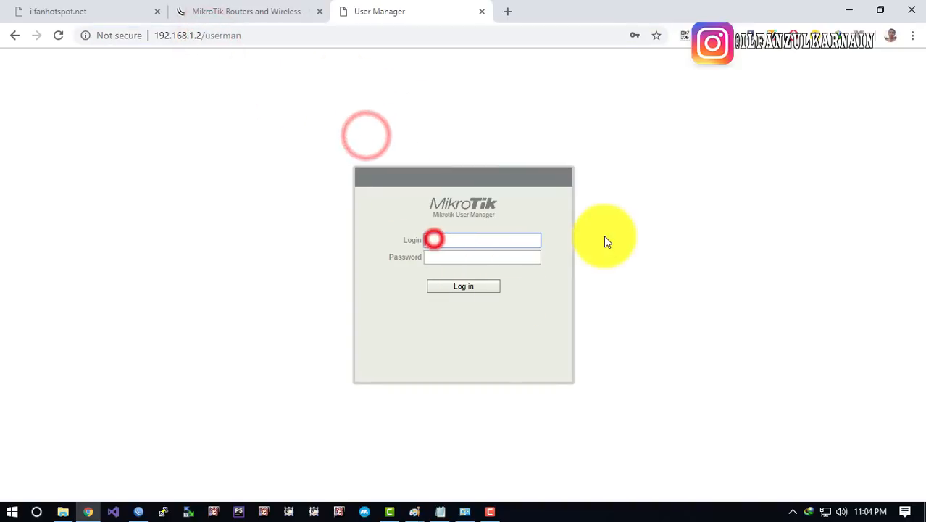
pyautogui.write('admin')
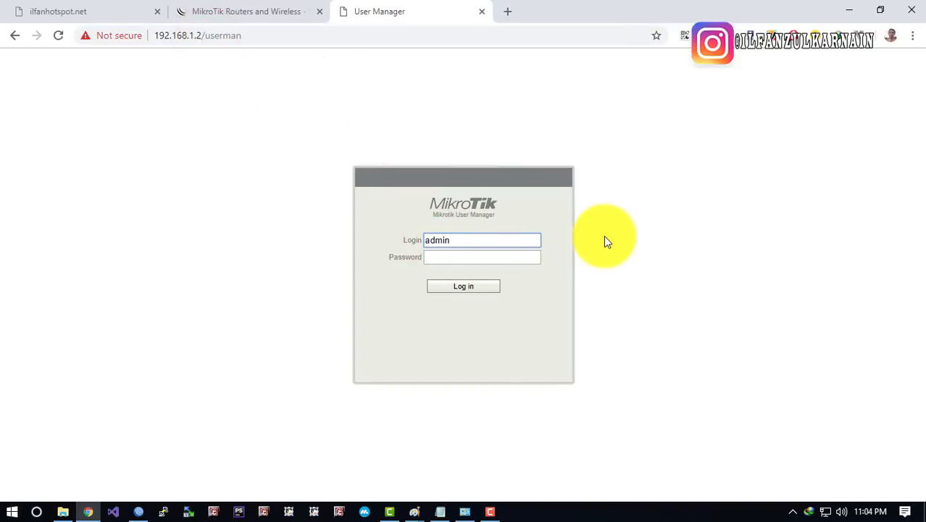
pyautogui.click(448, 252)
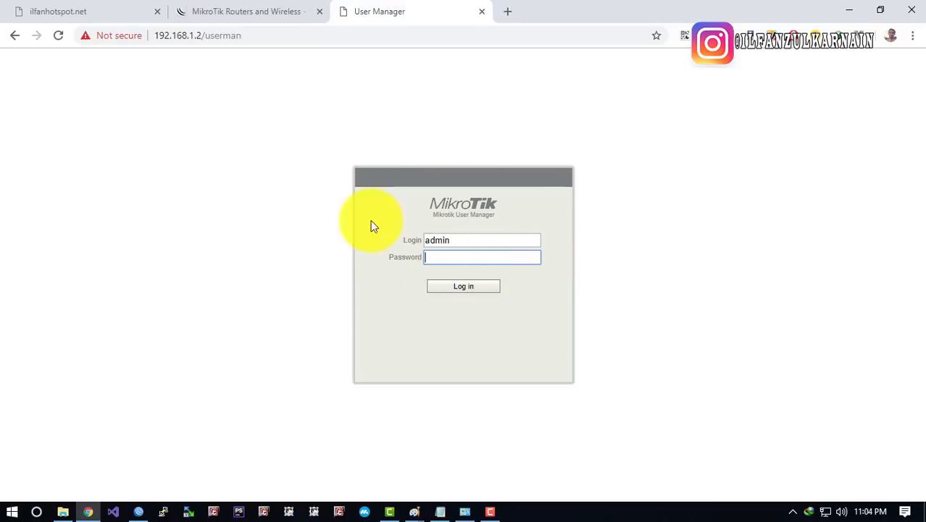
pyautogui.click(484, 288)
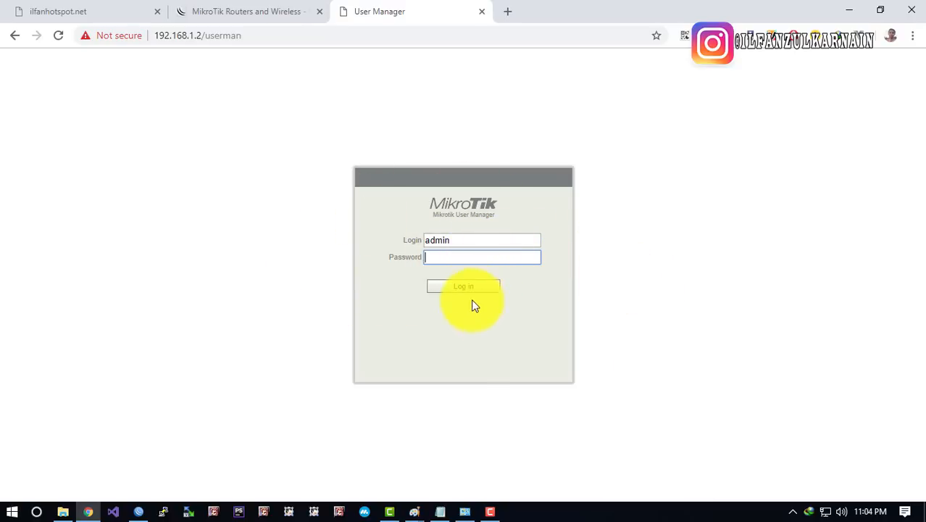
pyautogui.click(472, 287)
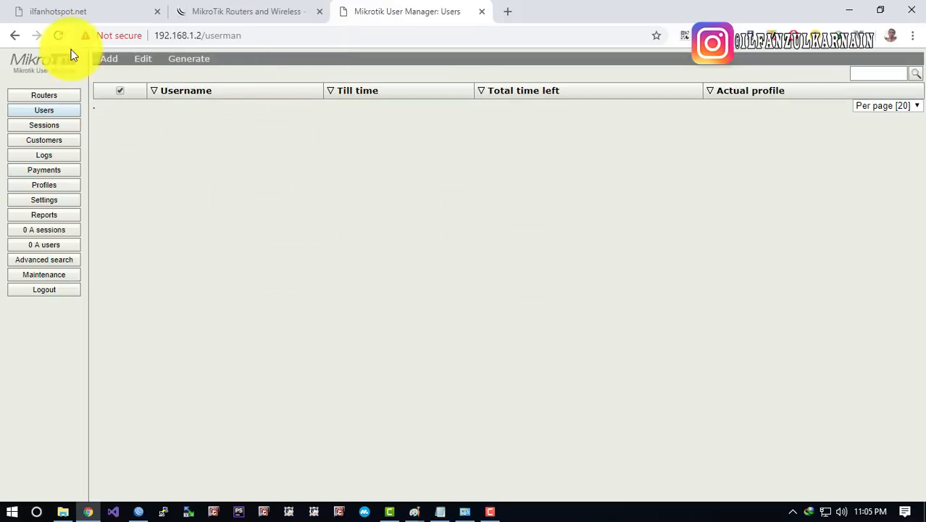
pyautogui.click(164, 153)
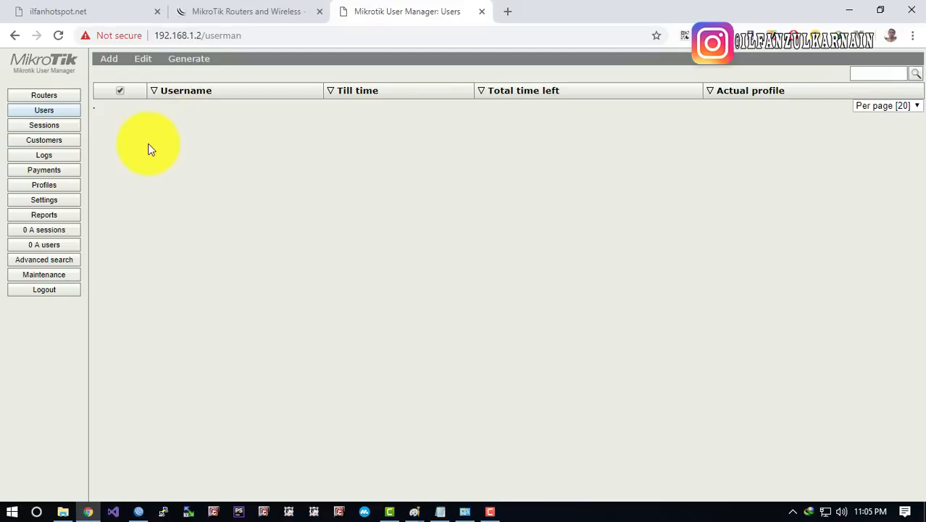
pyautogui.click(74, 142)
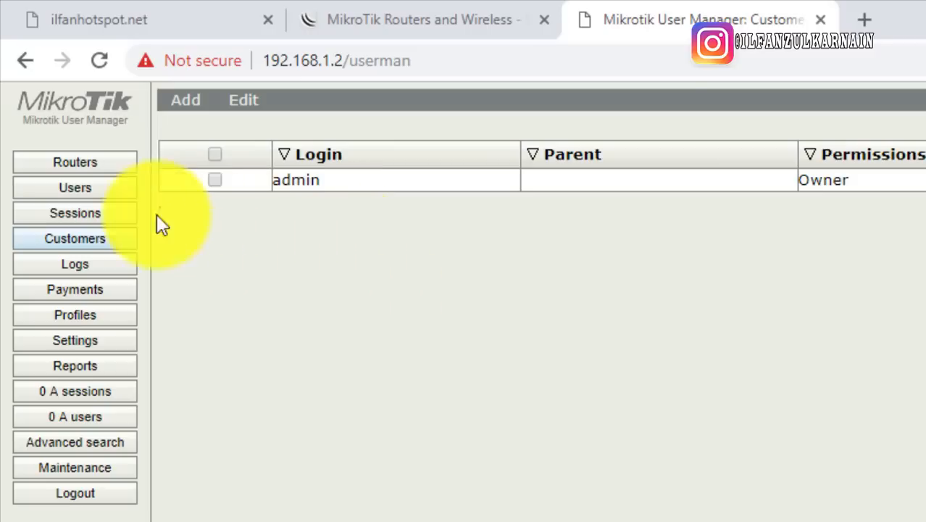
# Give the admin customer a new password, save, log out and log back in with it
pyautogui.click(77, 247)
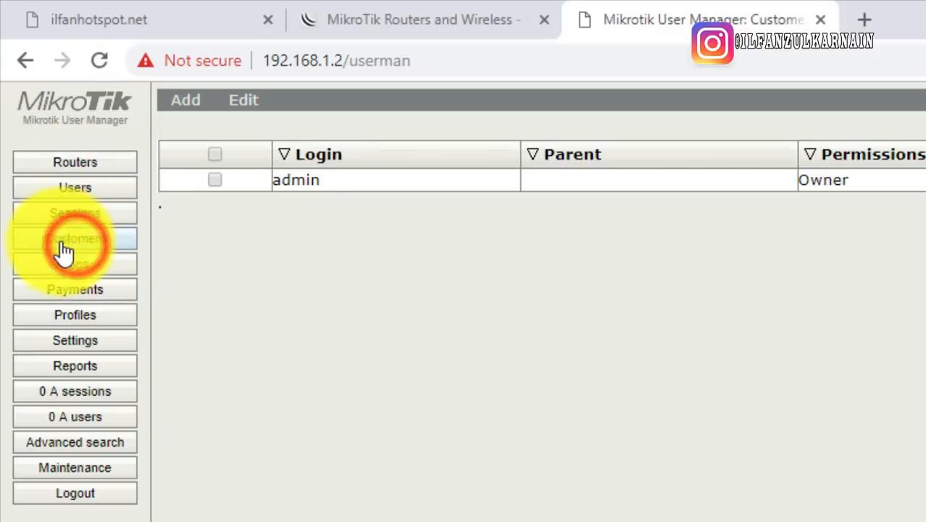
pyautogui.click(337, 185)
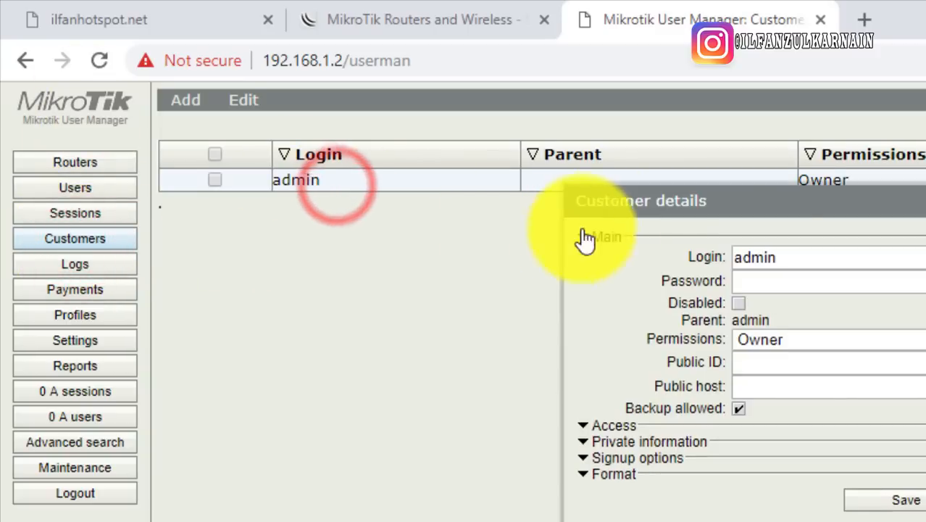
pyautogui.click(771, 281)
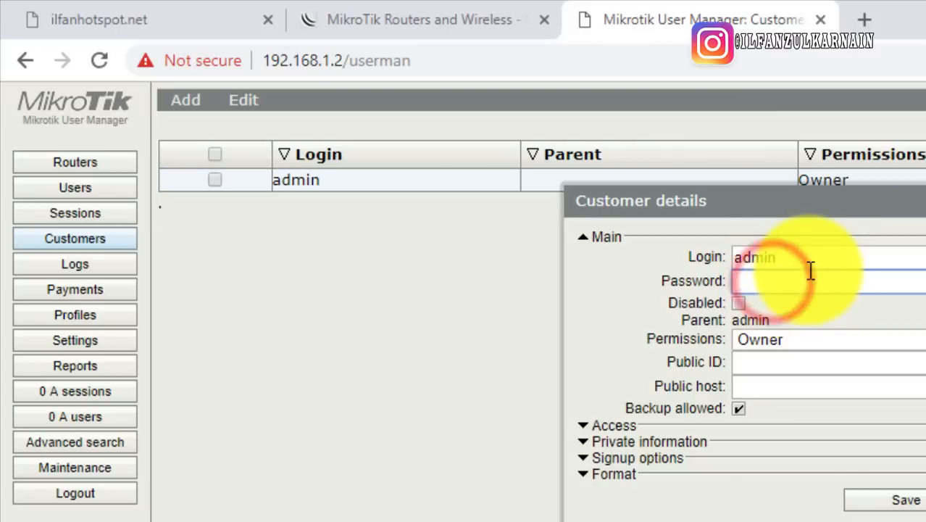
pyautogui.write('admin')
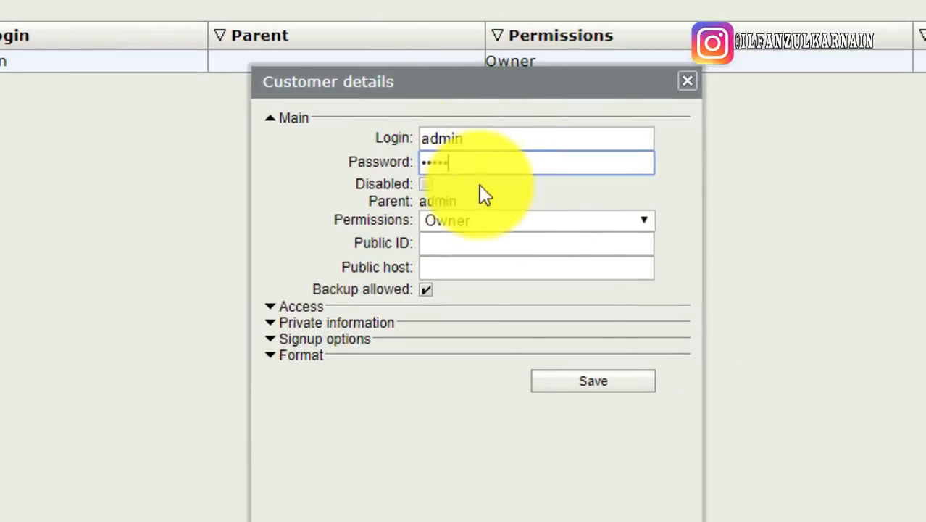
pyautogui.click(587, 382)
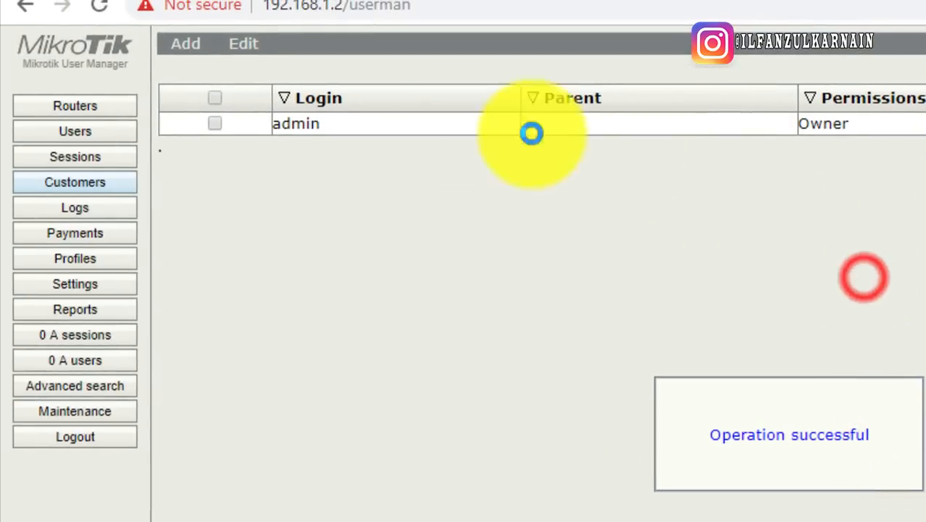
pyautogui.click(84, 440)
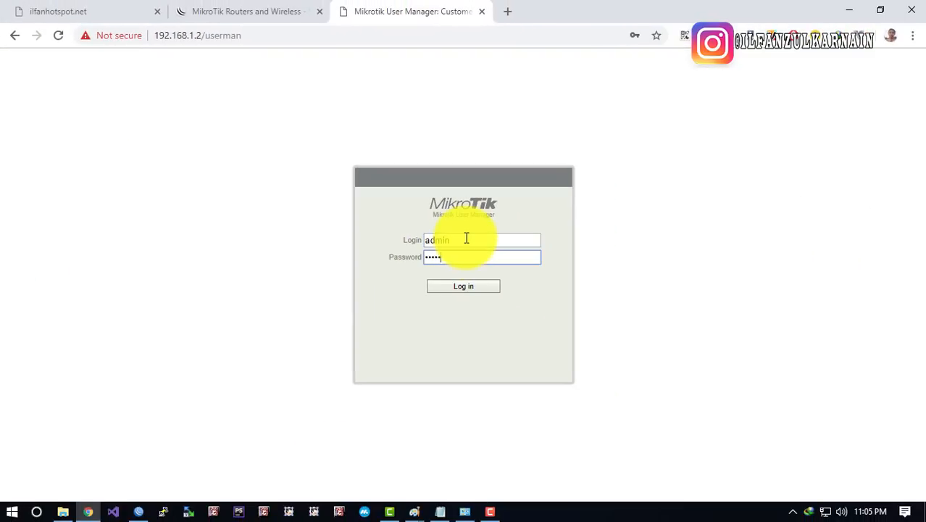
pyautogui.press('Return')
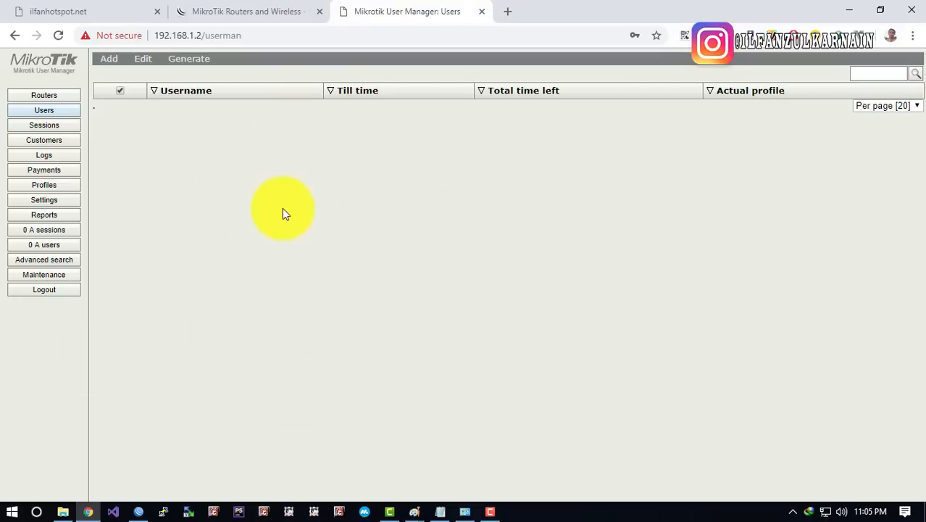
# Close the MikroTik website and hotspot login tabs
pyautogui.click(320, 11)
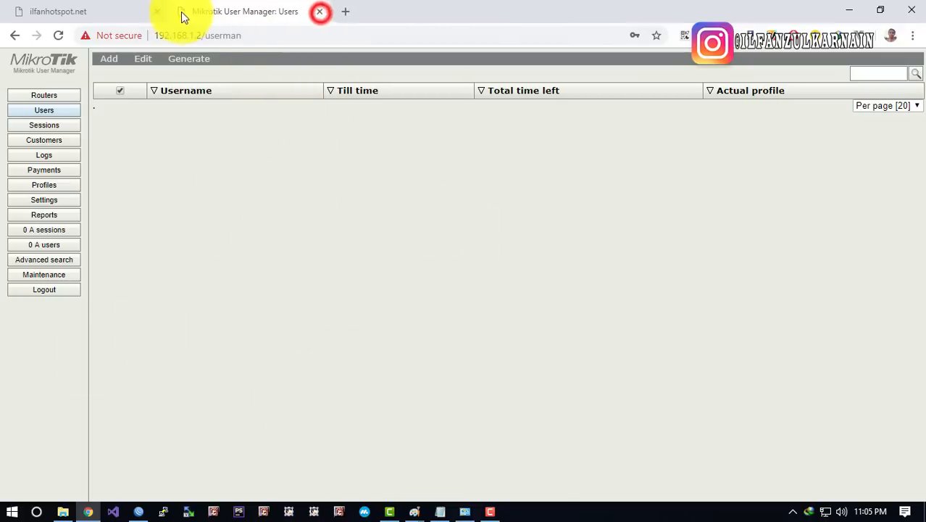
pyautogui.click(158, 12)
pyautogui.click(244, 153)
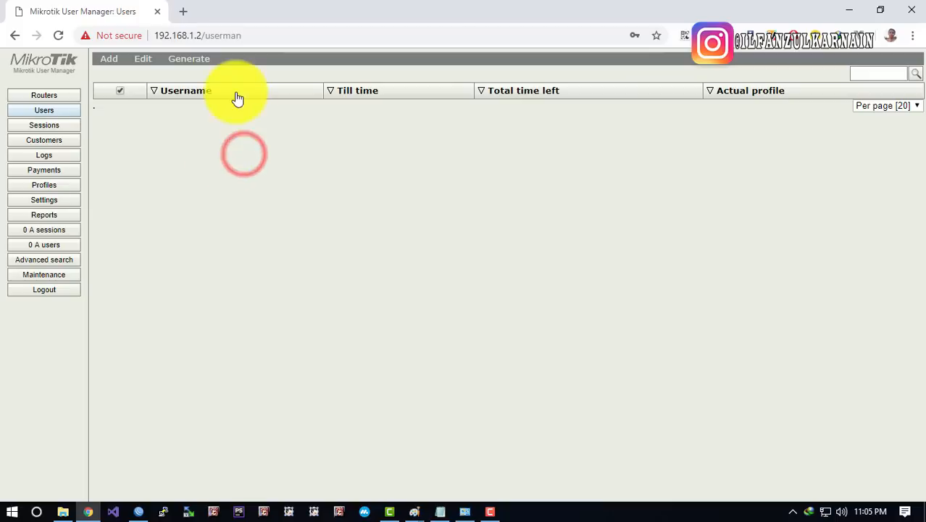
pyautogui.click(250, 241)
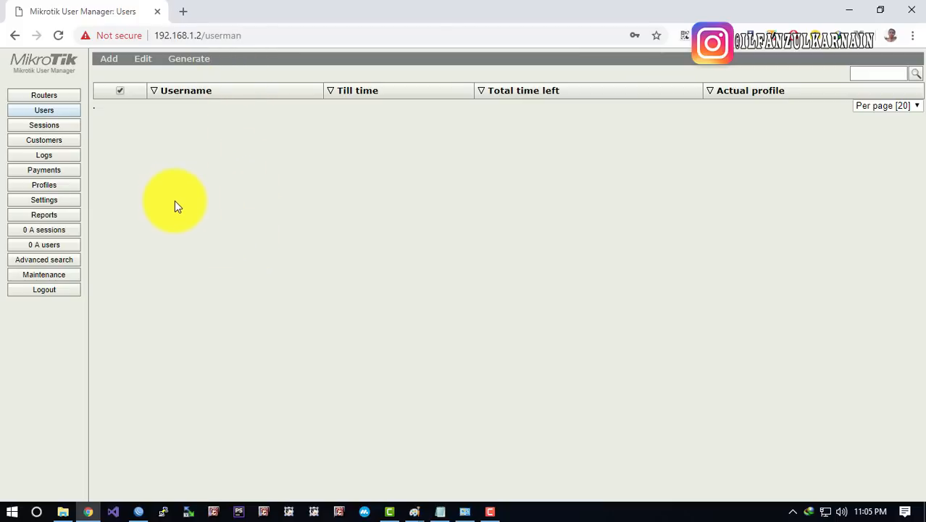
# Create a new User Manager profile named 'Full Time'
pyautogui.click(77, 187)
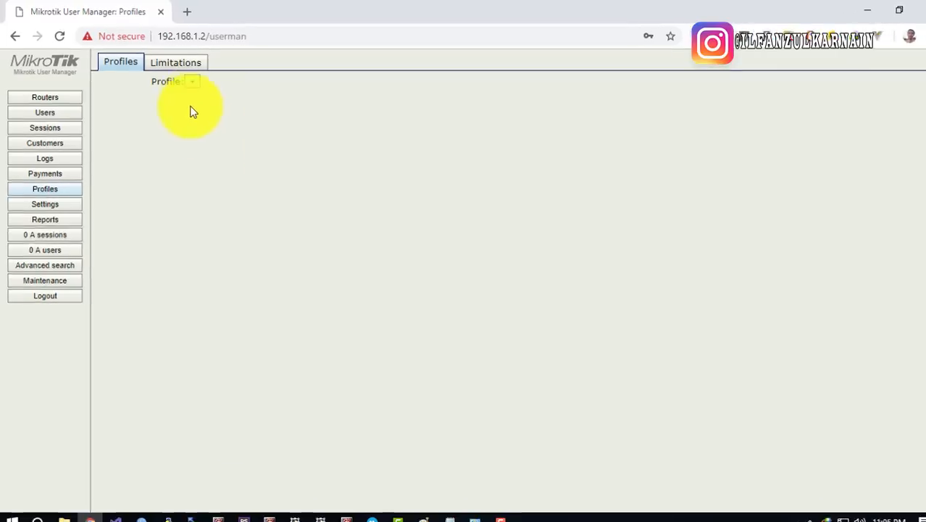
pyautogui.click(187, 79)
pyautogui.click(459, 269)
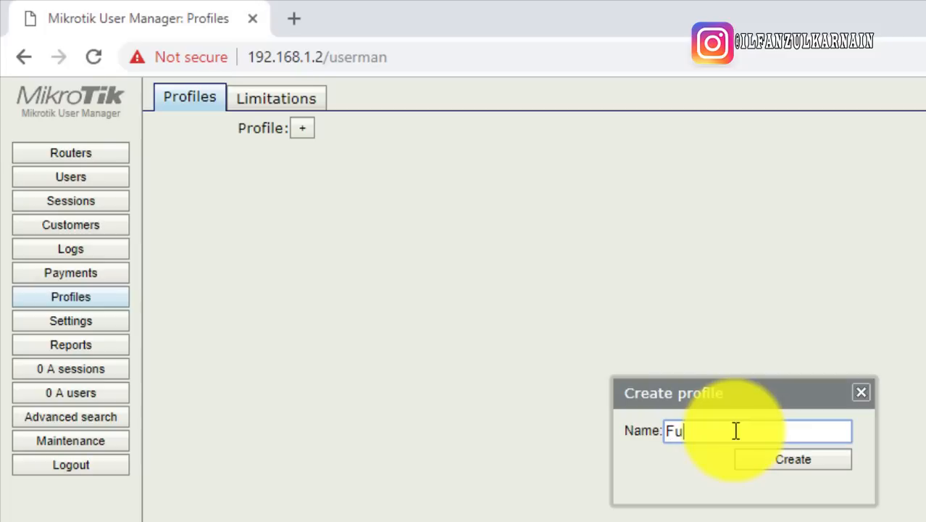
pyautogui.write('Full Time')
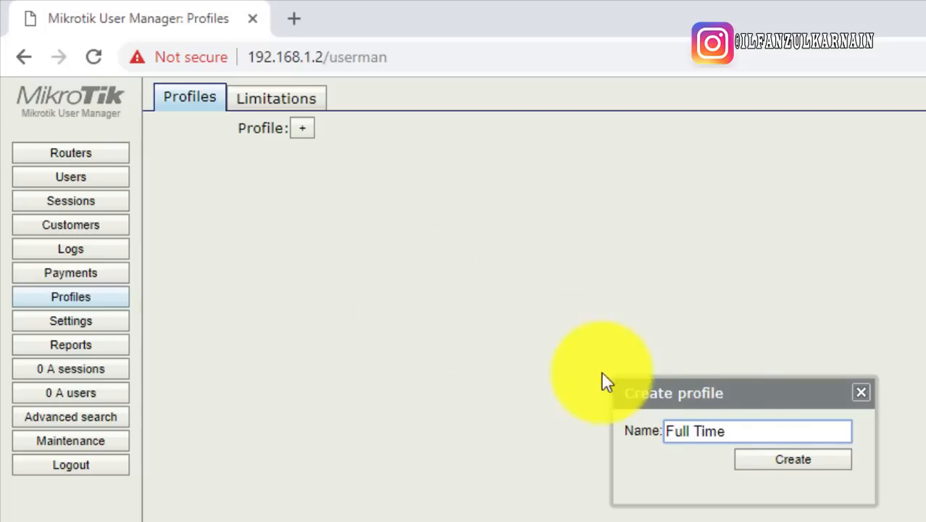
pyautogui.click(769, 460)
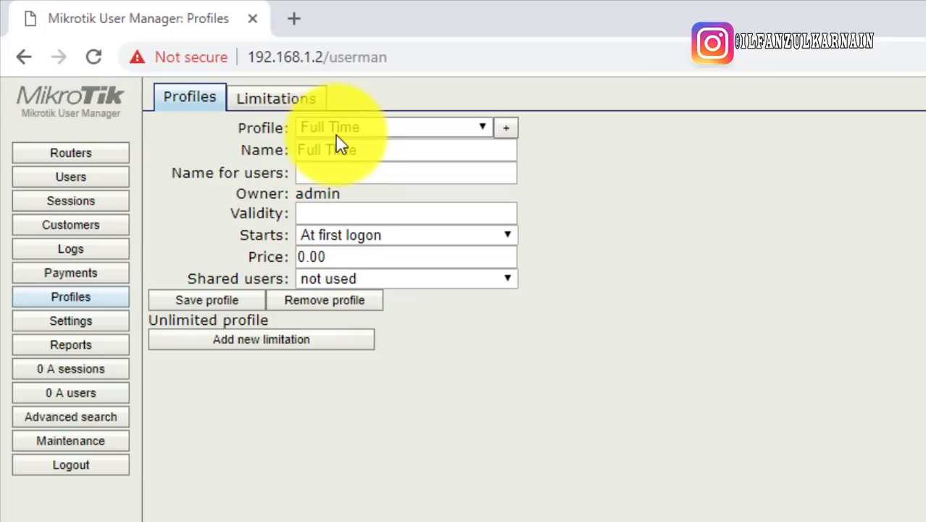
# Check the Full Time profile: starts at first logon, price 0.00, unlimited
pyautogui.click(672, 210)
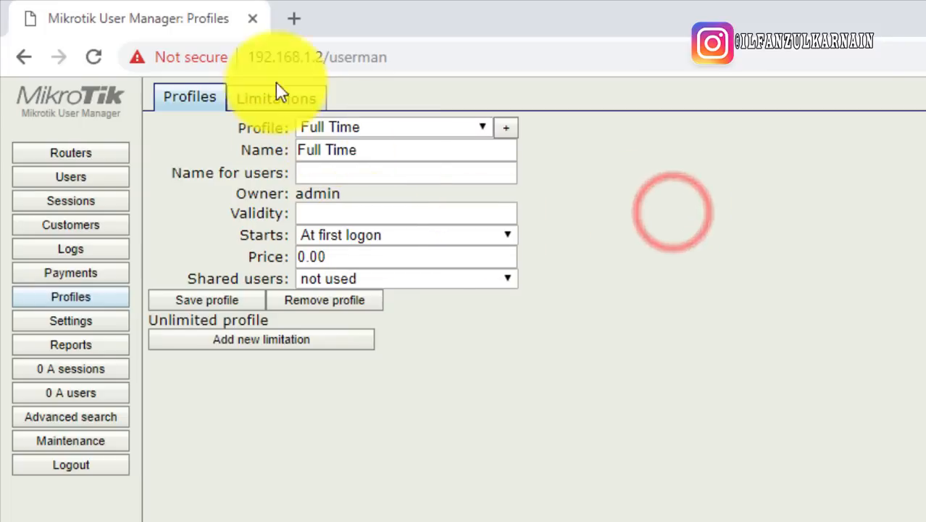
pyautogui.click(717, 320)
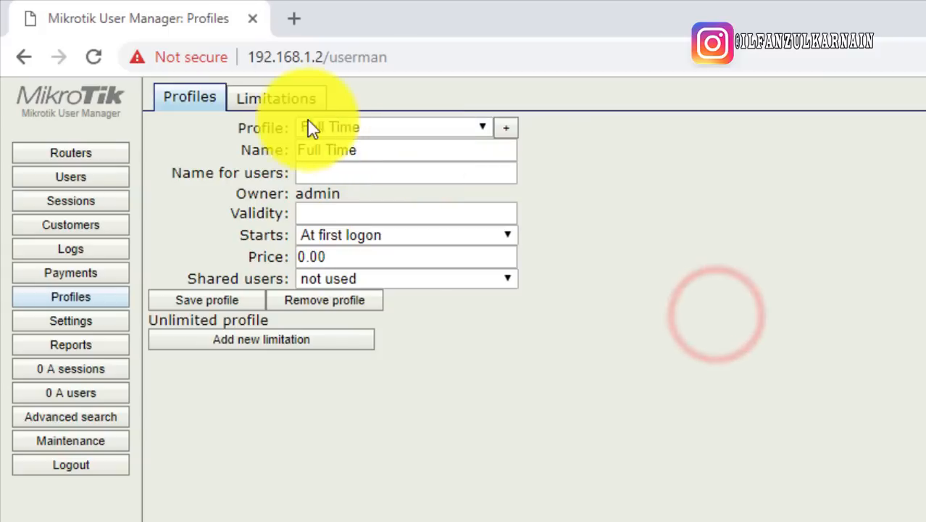
pyautogui.click(705, 197)
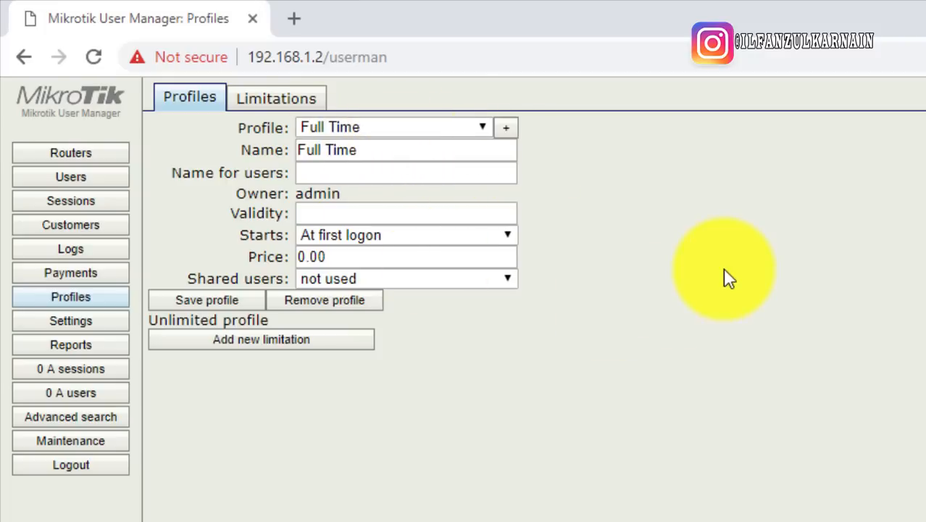
pyautogui.click(724, 269)
pyautogui.click(355, 495)
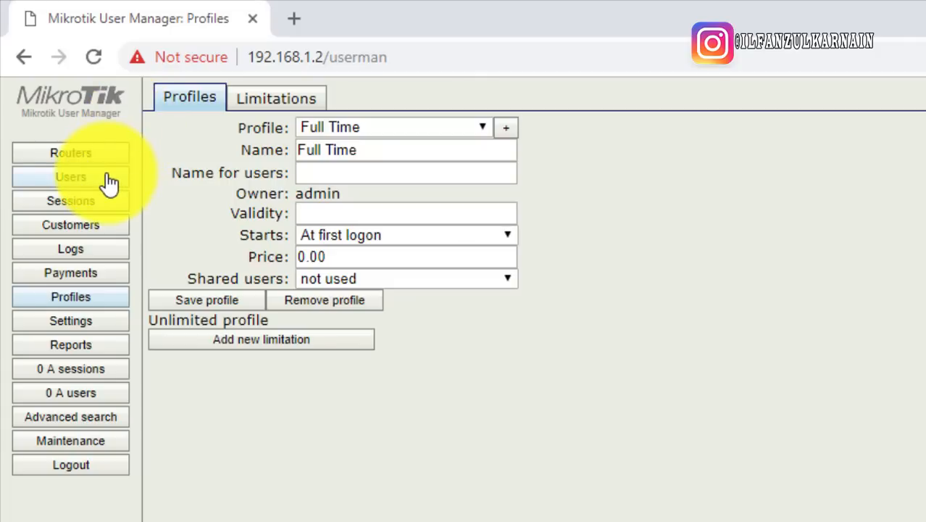
# Add a new router entry in Routers named router-local
pyautogui.click(54, 153)
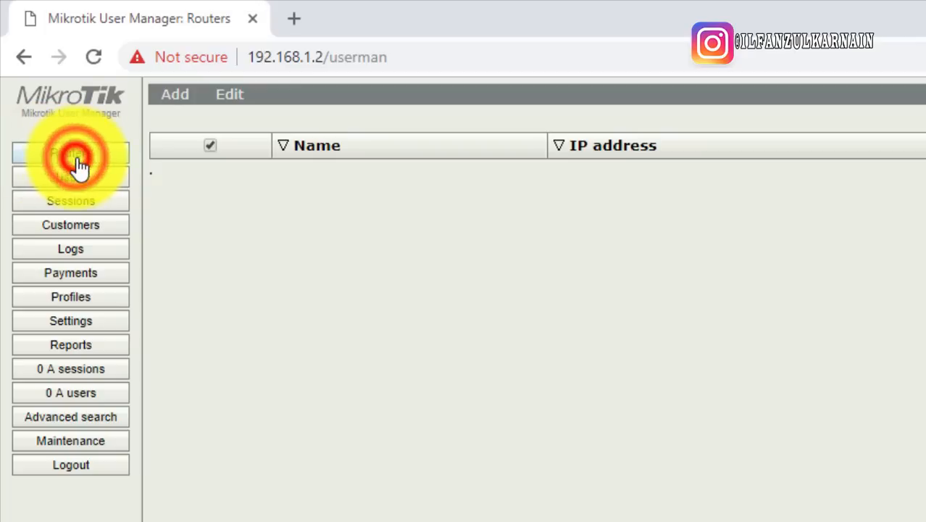
pyautogui.click(292, 236)
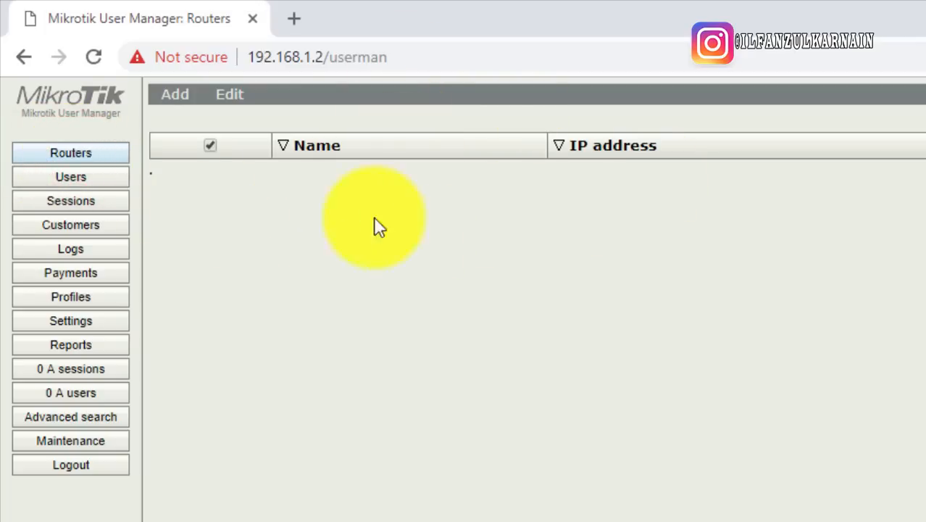
pyautogui.click(174, 94)
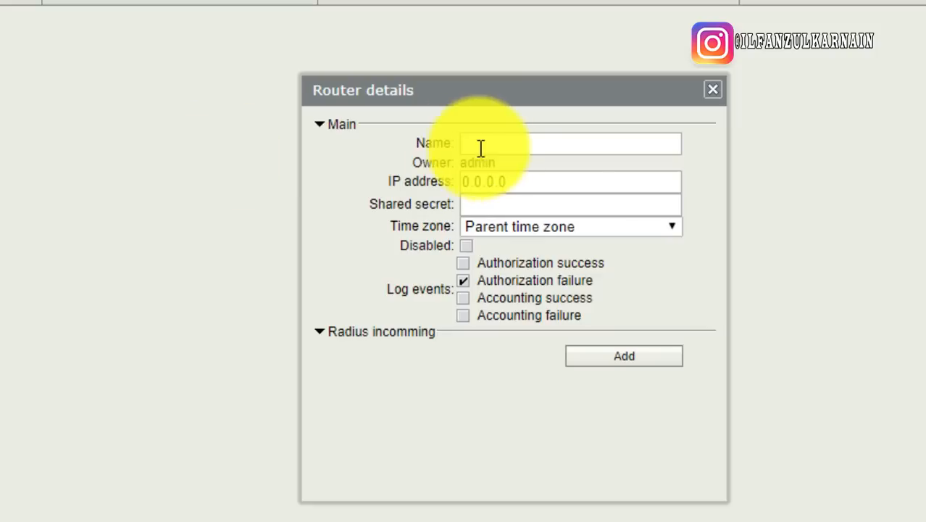
pyautogui.click(491, 143)
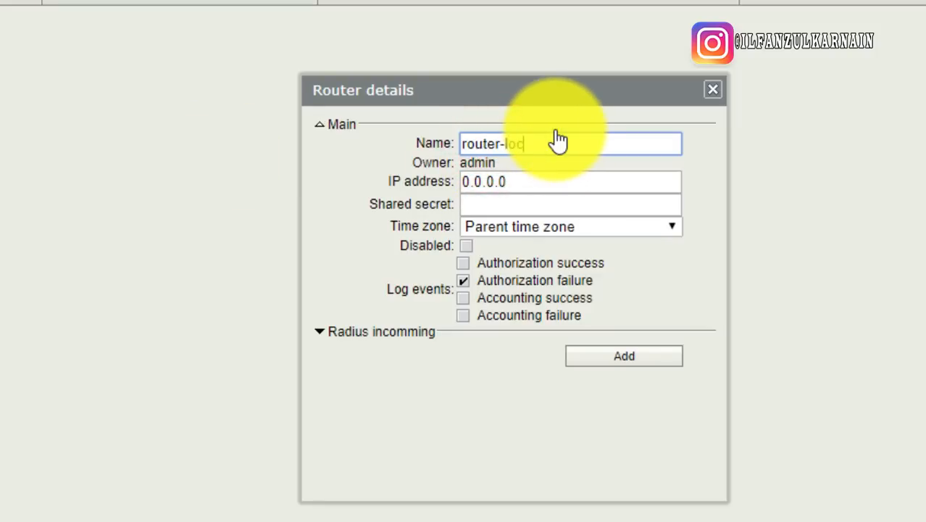
pyautogui.tripleClick(557, 142)
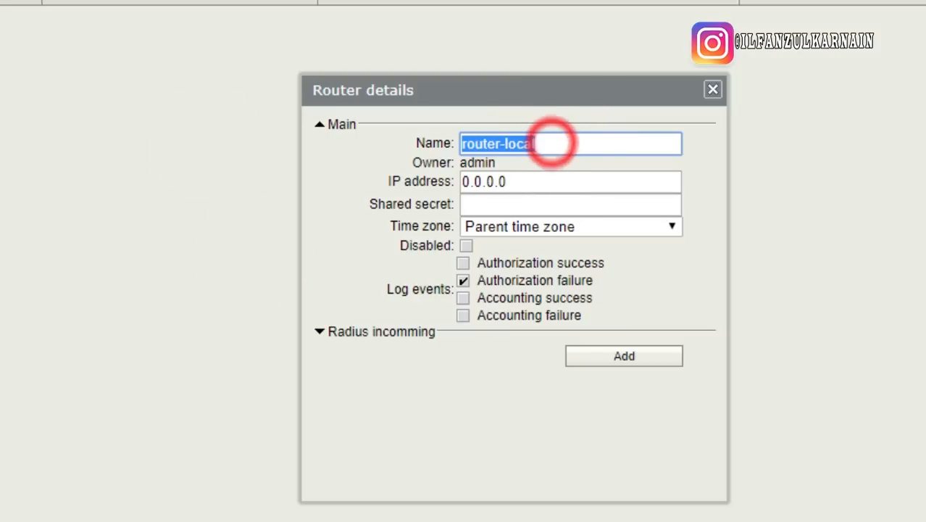
pyautogui.doubleClick(519, 143)
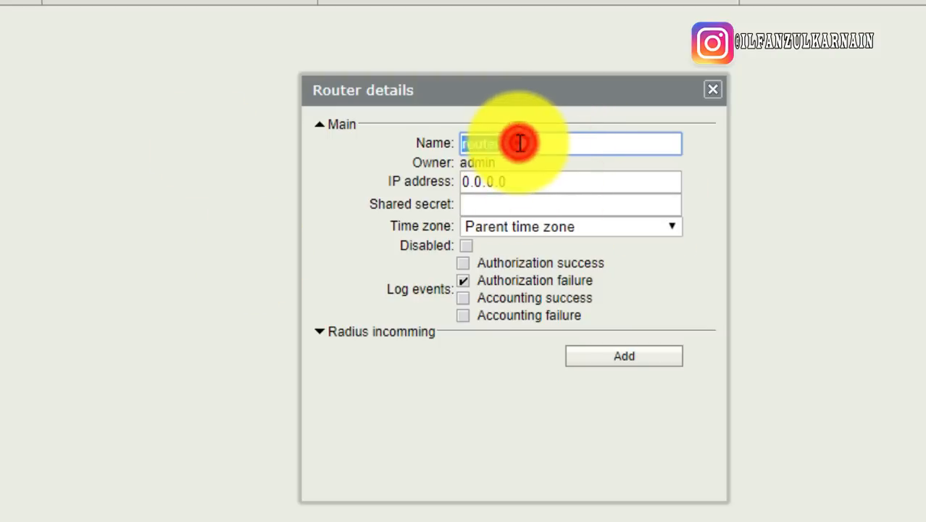
pyautogui.click(552, 140)
pyautogui.doubleClick(544, 137)
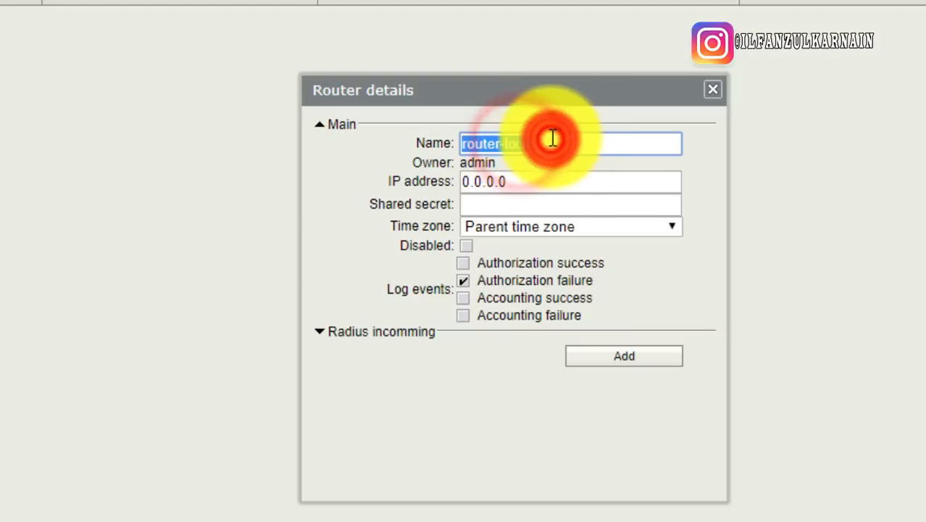
# Set the router entry's IP address to 127.0.0.1 and move to the Shared secret field
pyautogui.click(522, 179)
pyautogui.doubleClick(522, 180)
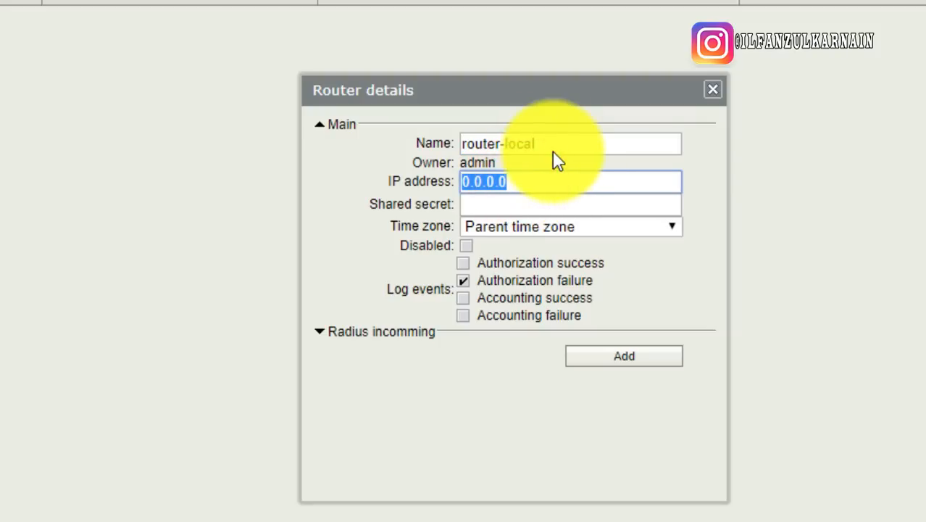
pyautogui.write('127.0.0.1')
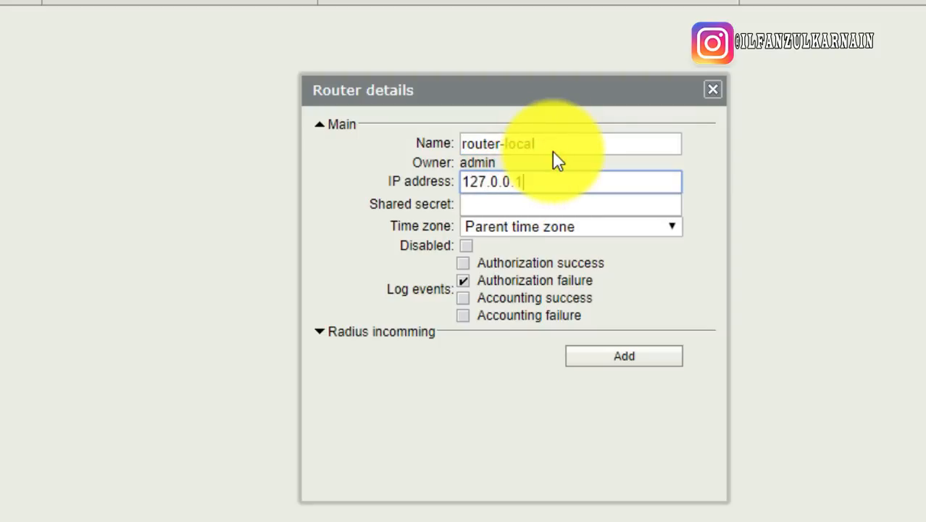
pyautogui.doubleClick(536, 181)
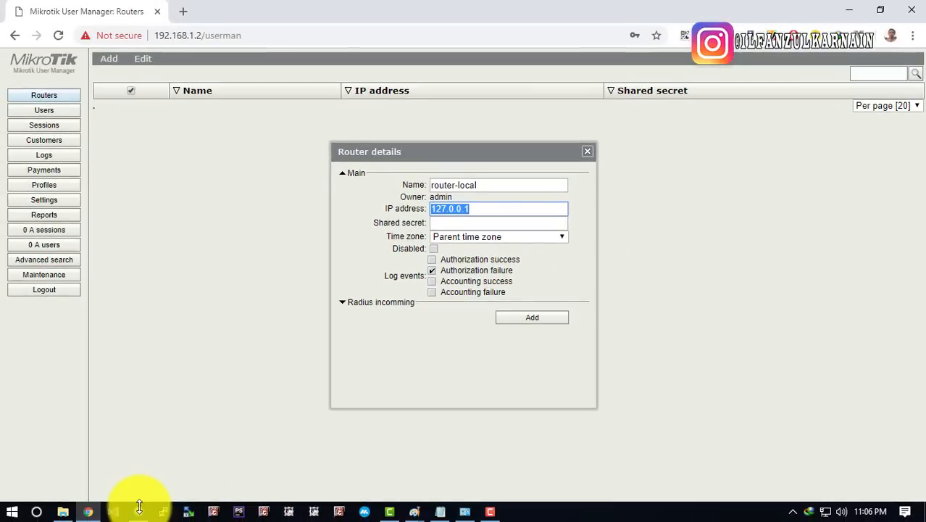
pyautogui.click(138, 511)
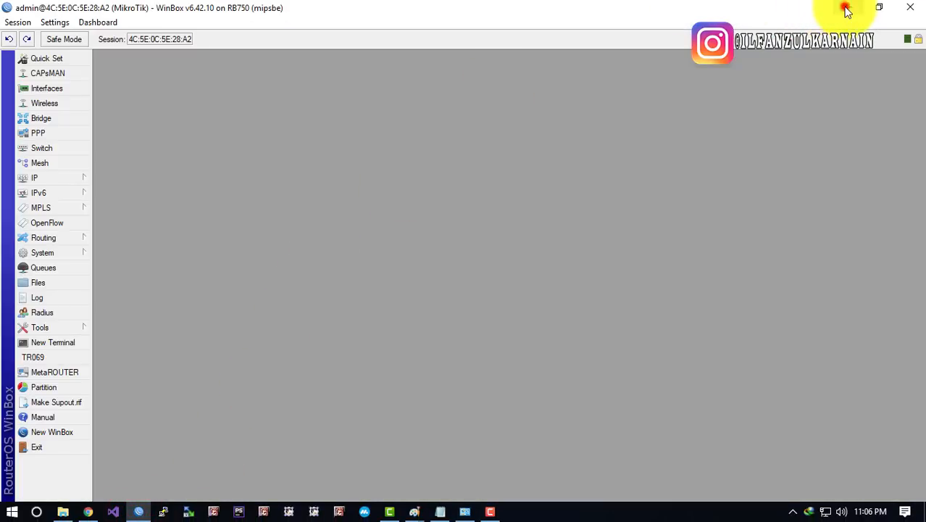
pyautogui.click(846, 9)
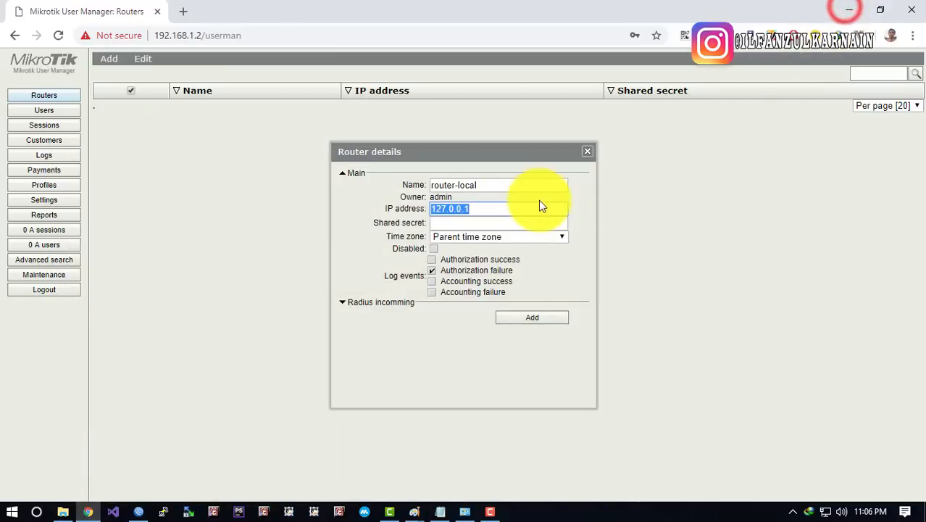
pyautogui.doubleClick(481, 209)
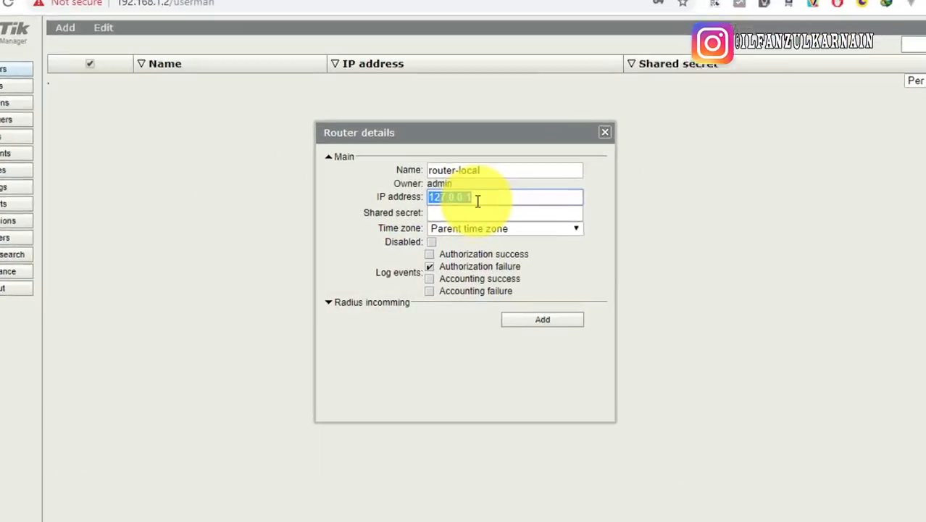
pyautogui.doubleClick(478, 170)
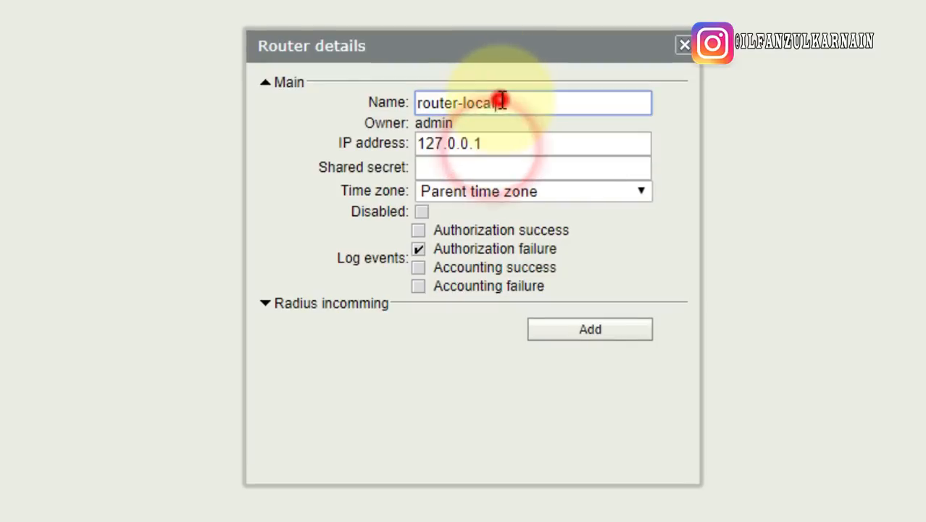
pyautogui.doubleClick(508, 143)
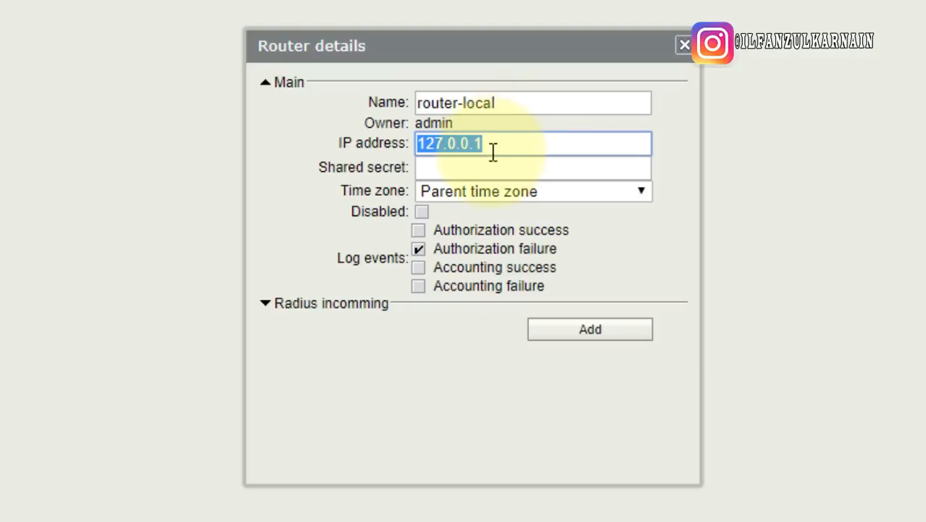
pyautogui.moveTo(497, 144); pyautogui.dragTo(307, 131)
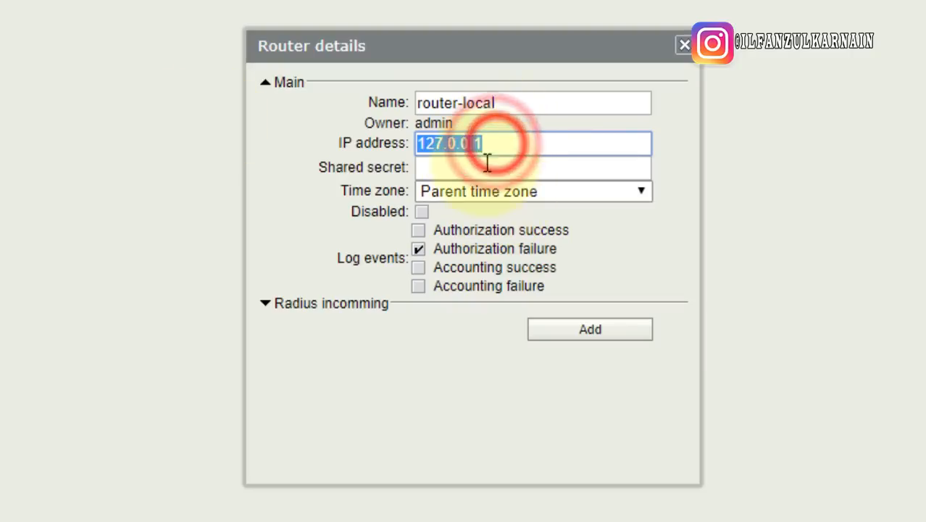
pyautogui.moveTo(420, 148); pyautogui.dragTo(544, 157)
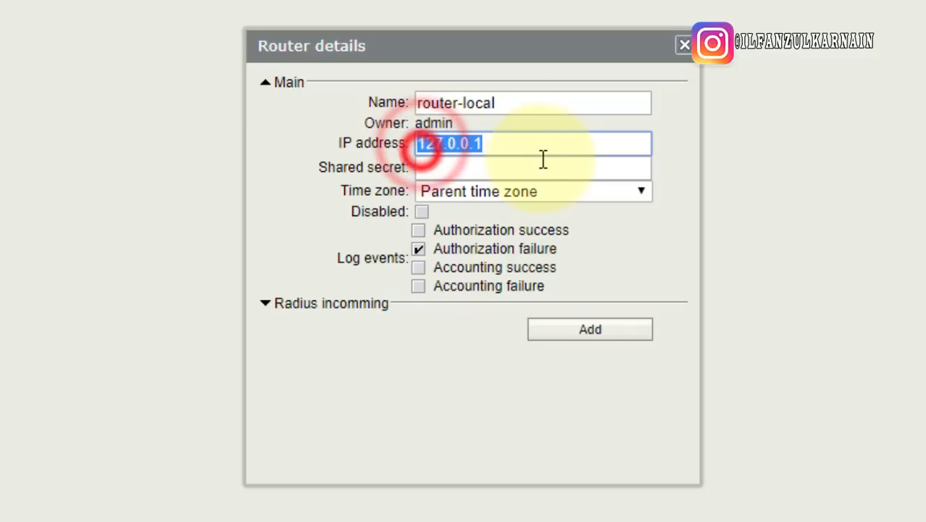
pyautogui.click(493, 148)
pyautogui.click(493, 169)
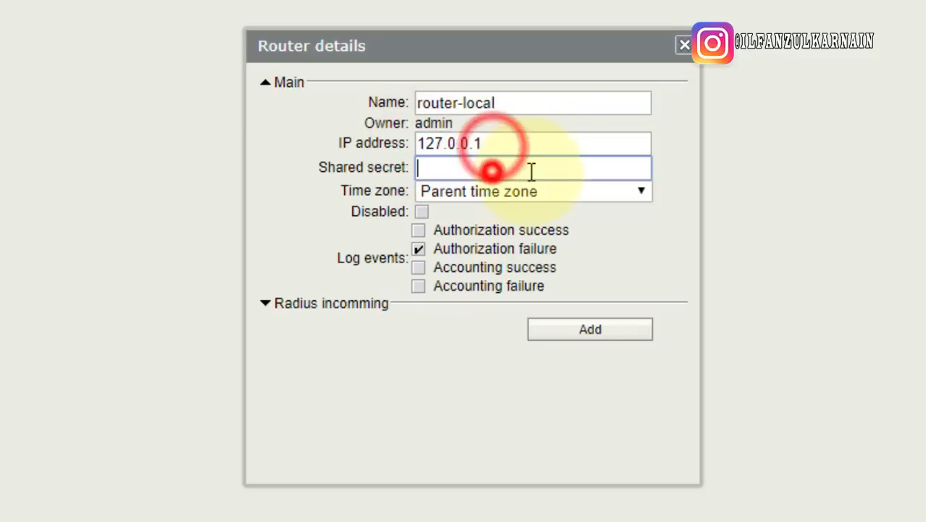
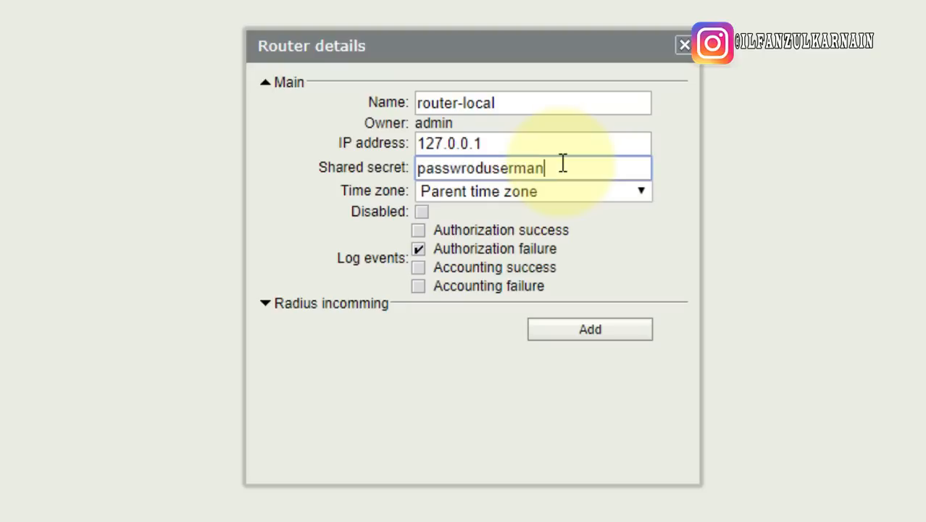
# Correct the typo in the shared secret and copy the secret to the clipboard
pyautogui.click(471, 170)
pyautogui.press('BackSpace')
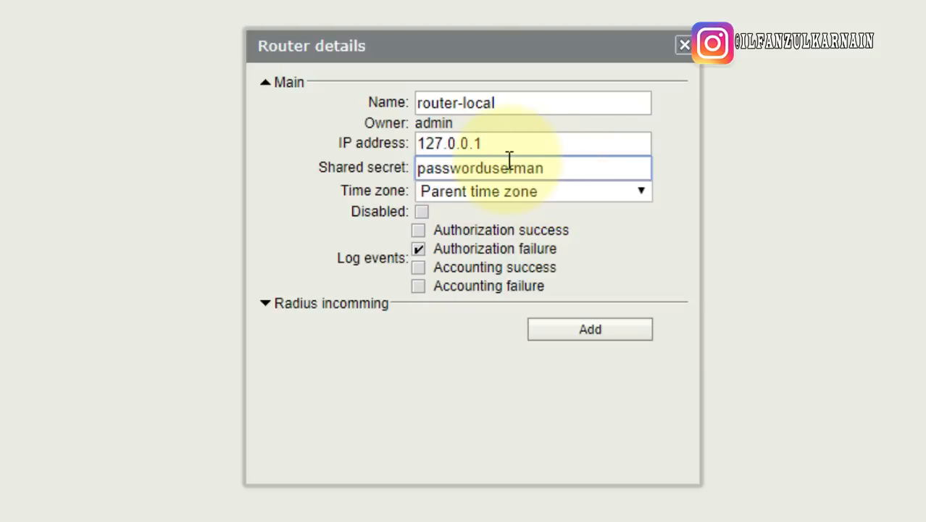
pyautogui.doubleClick(556, 170)
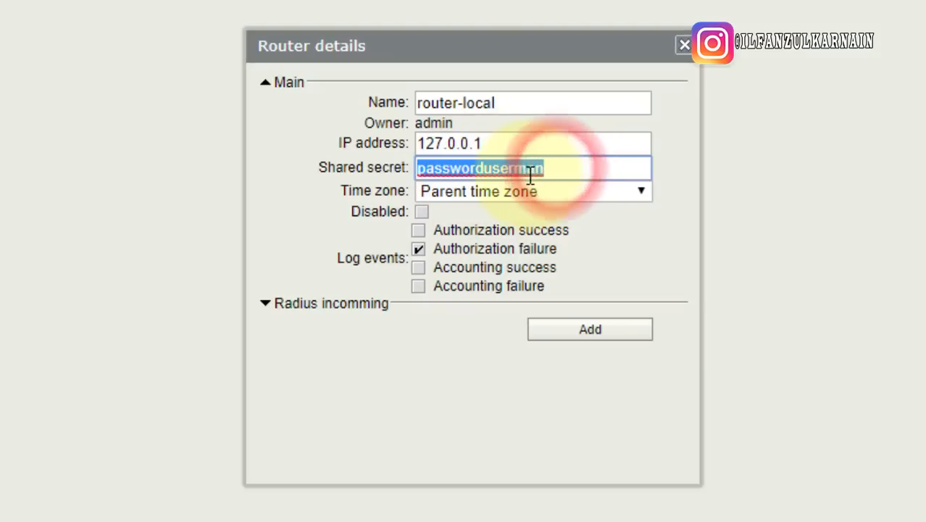
pyautogui.rightClick(524, 169)
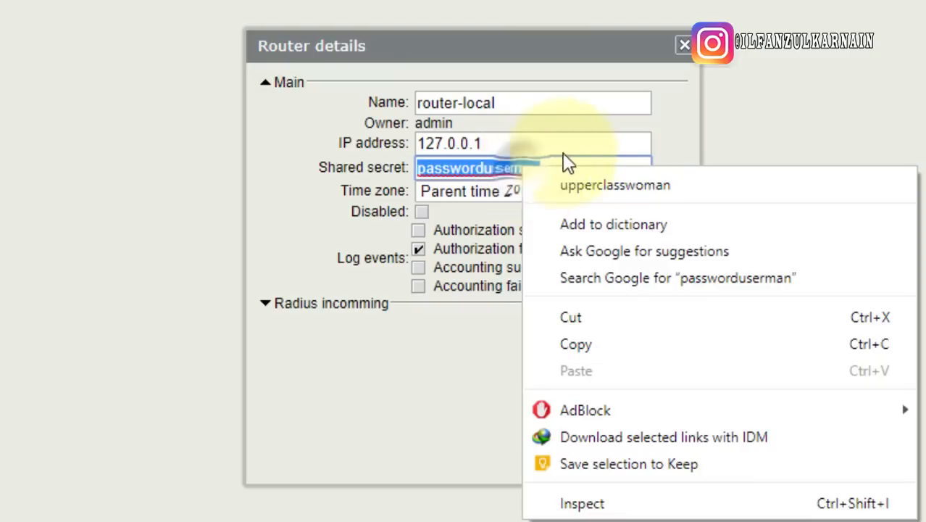
pyautogui.click(608, 344)
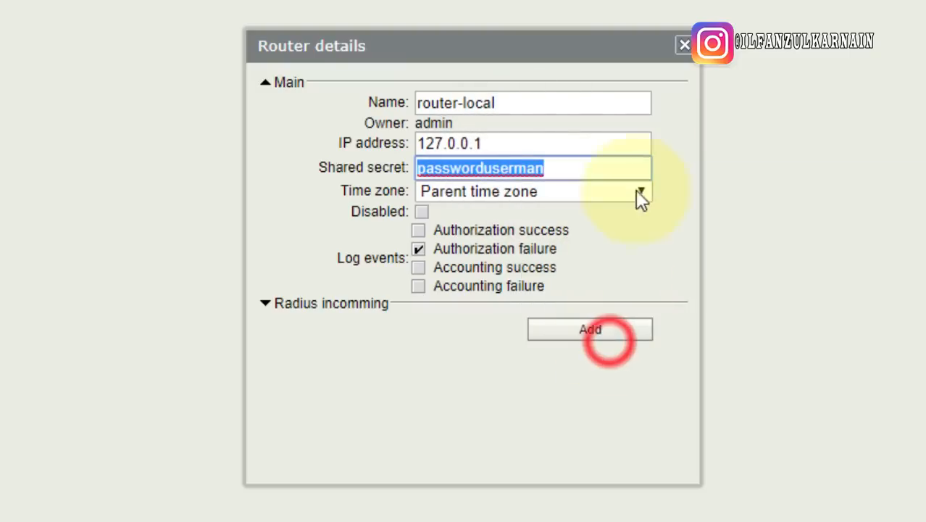
# Save the router-local entry at 127.0.0.1 with the corrected shared secret
pyautogui.rightClick(574, 167)
pyautogui.click(646, 345)
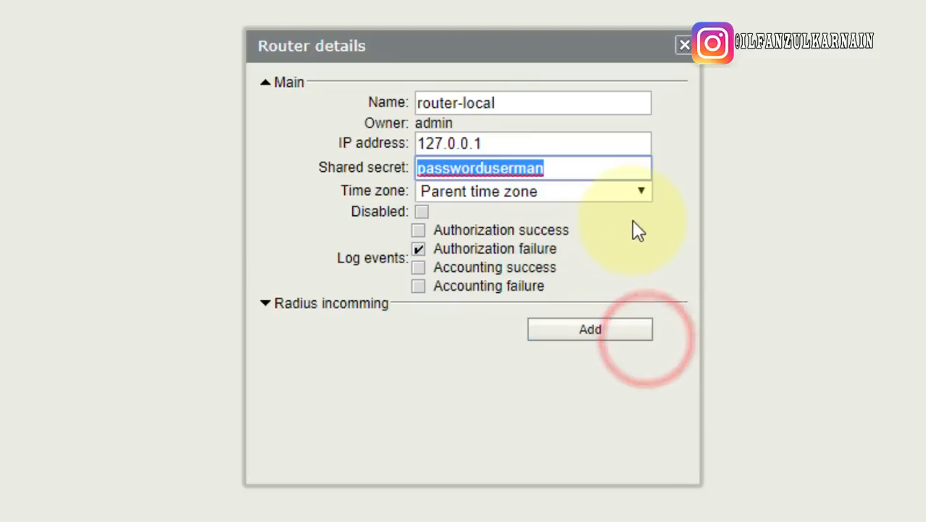
pyautogui.click(648, 192)
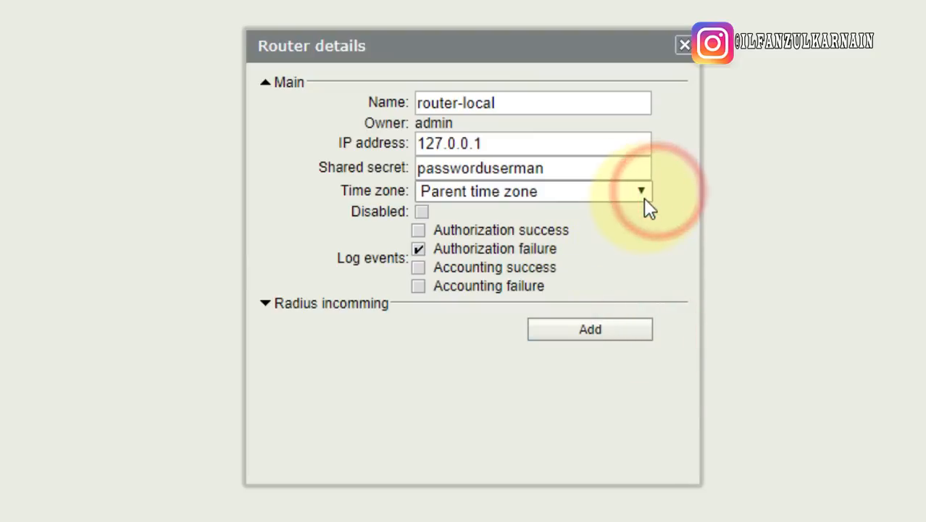
pyautogui.click(627, 324)
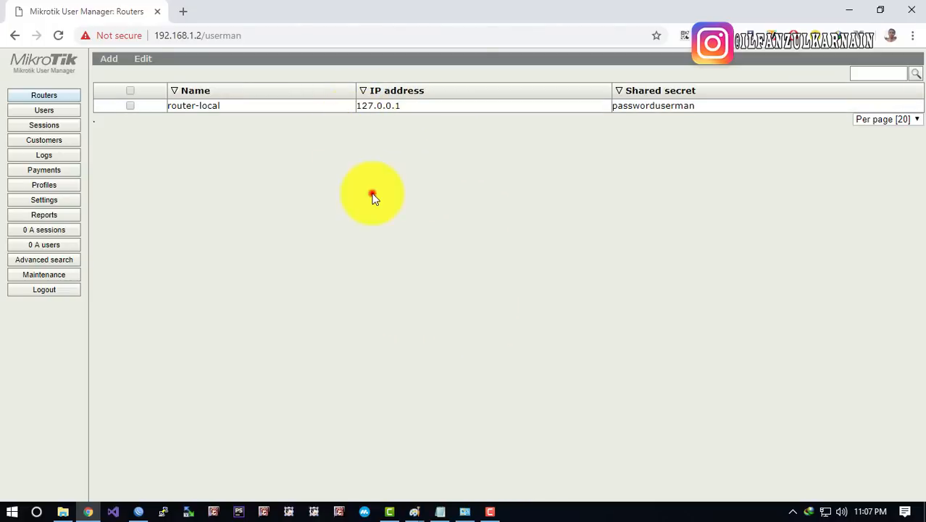
# In WinBox's Radius window, start a new server entry with address 127.0.0.1
pyautogui.click(138, 510)
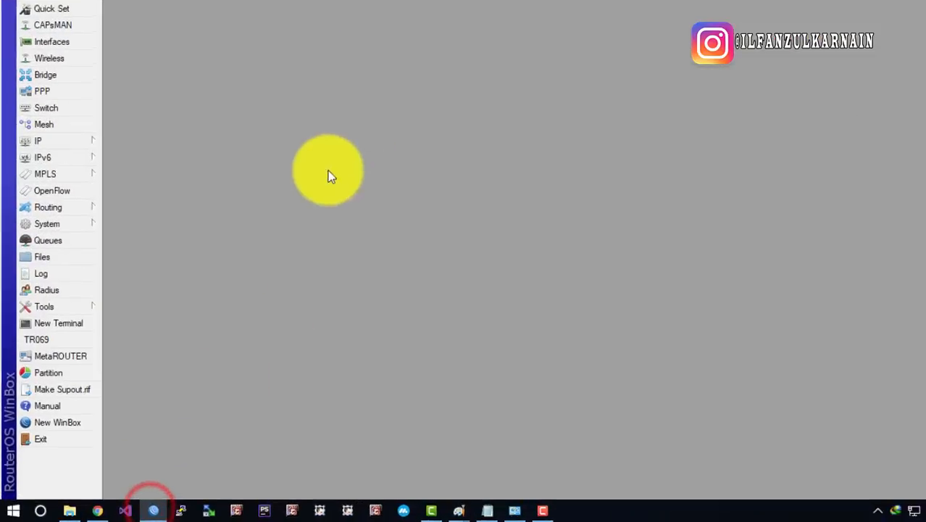
pyautogui.click(328, 171)
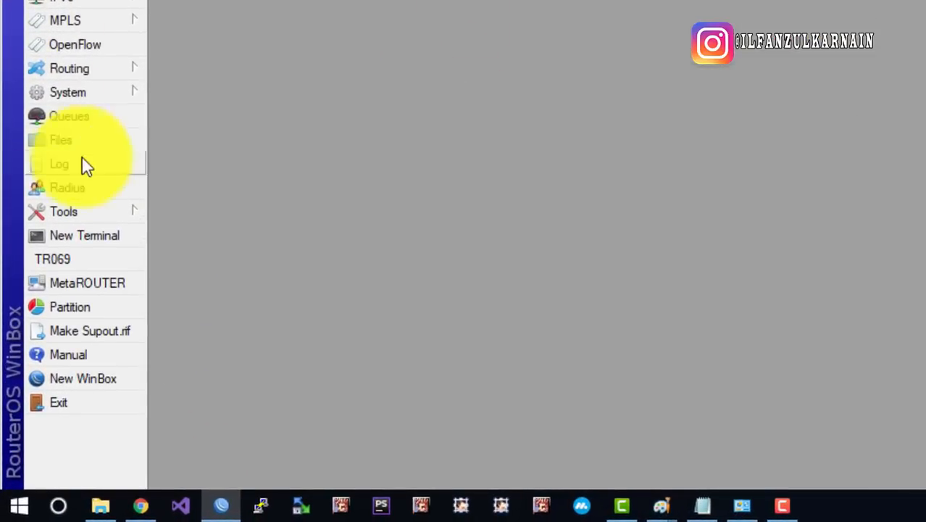
pyautogui.click(60, 187)
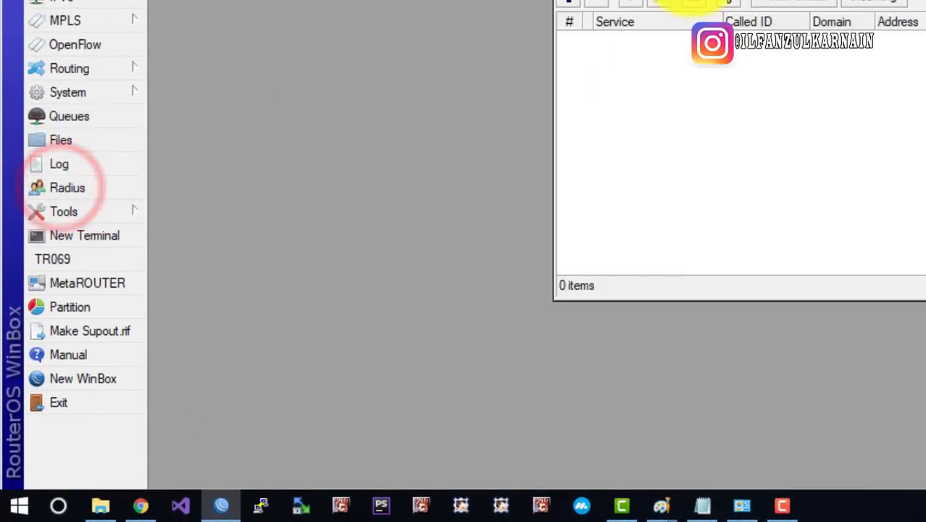
pyautogui.moveTo(560, 133); pyautogui.dragTo(354, 72)
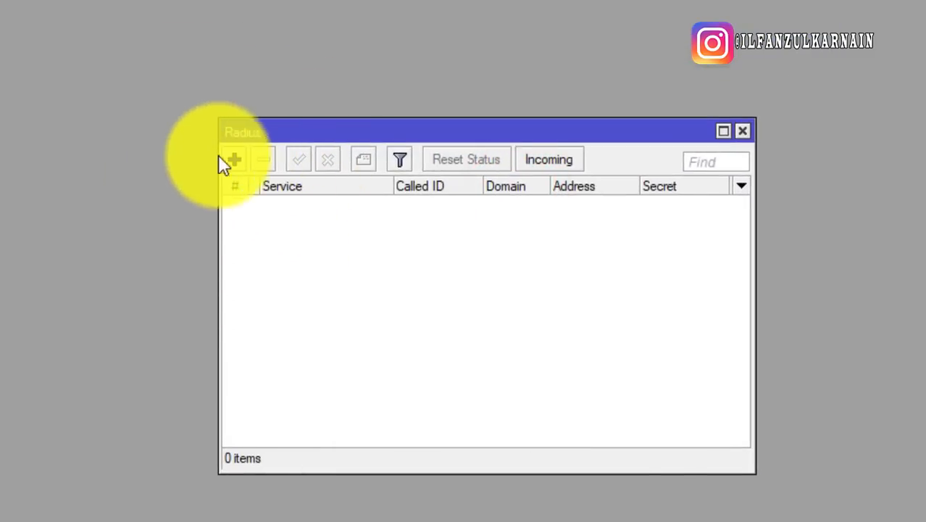
pyautogui.click(239, 163)
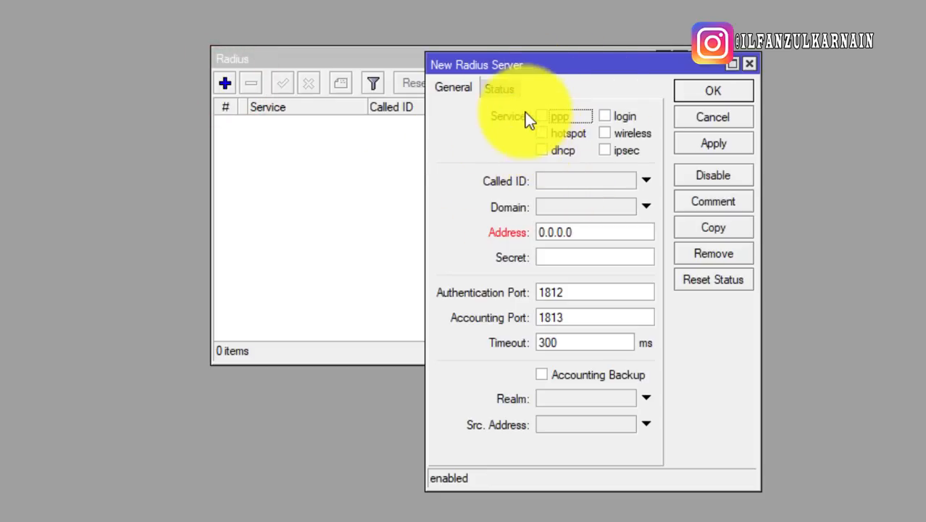
pyautogui.doubleClick(599, 229)
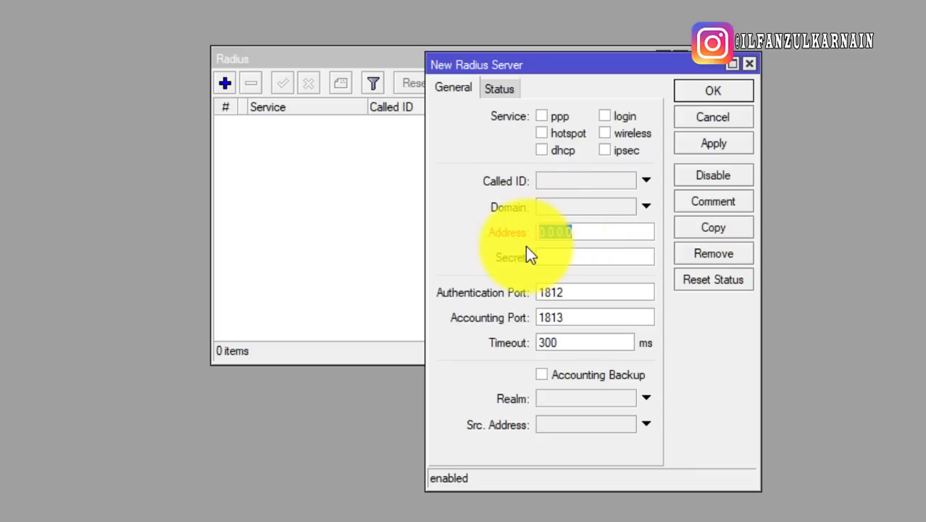
pyautogui.write('127.0.0.1')
pyautogui.click(540, 254)
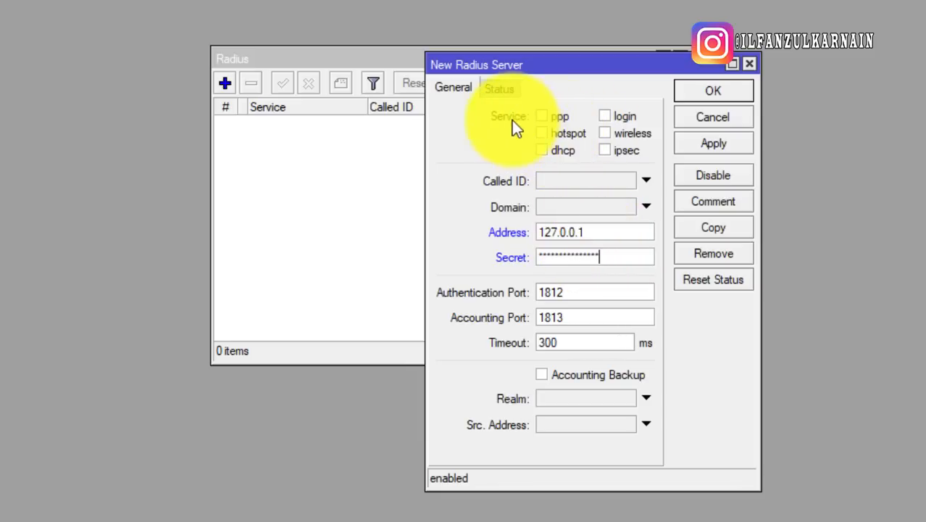
# Enable the hotspot service with the shared secret, save the RADIUS entry and close Radius
pyautogui.click(563, 133)
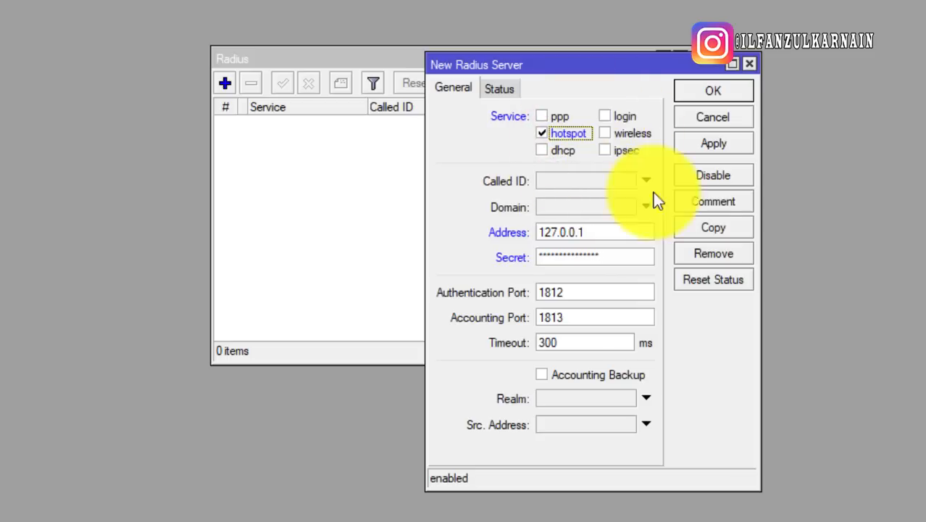
pyautogui.moveTo(602, 231); pyautogui.dragTo(542, 248)
pyautogui.click(608, 258)
pyautogui.doubleClick(603, 258)
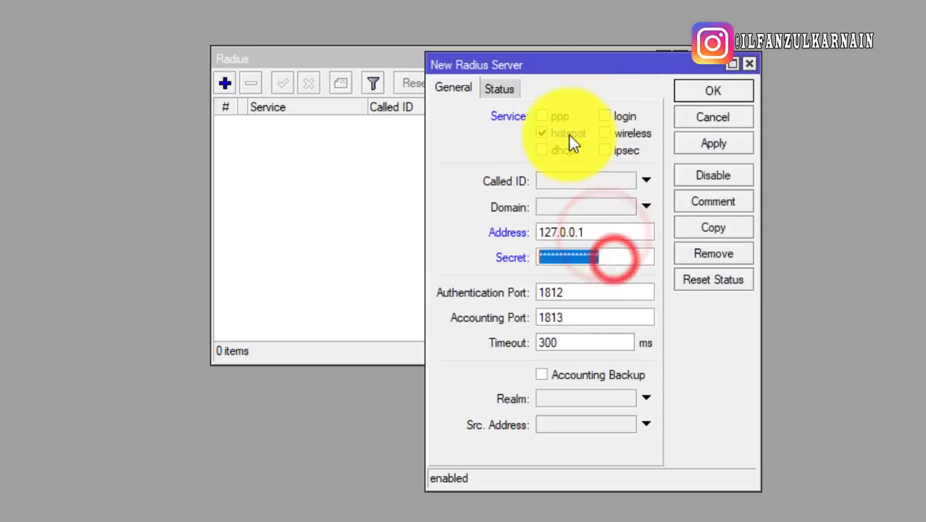
pyautogui.click(732, 90)
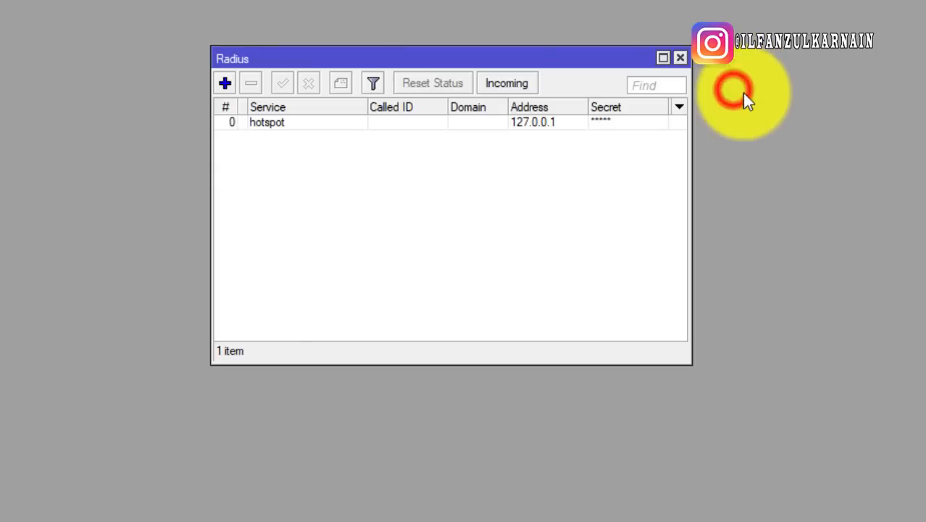
pyautogui.click(449, 121)
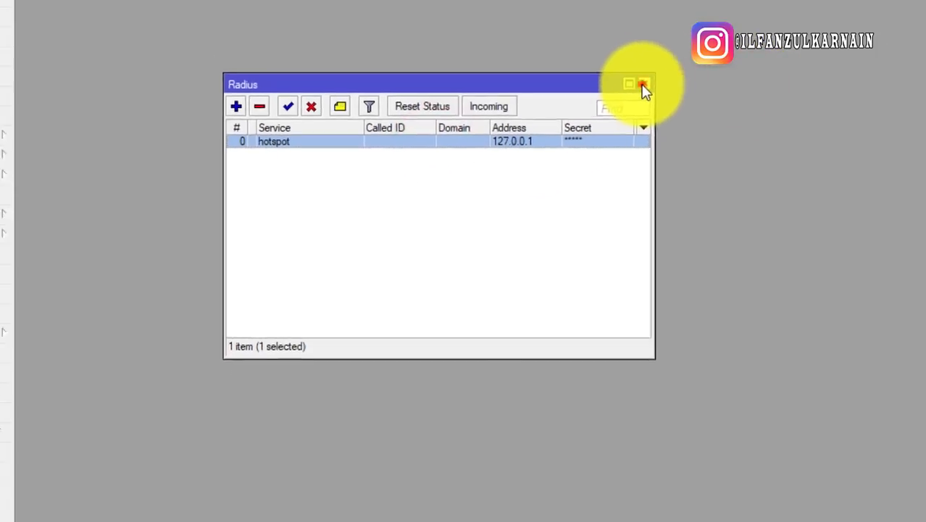
pyautogui.click(680, 58)
# Start a new User Manager user with the username contoh
pyautogui.click(841, 10)
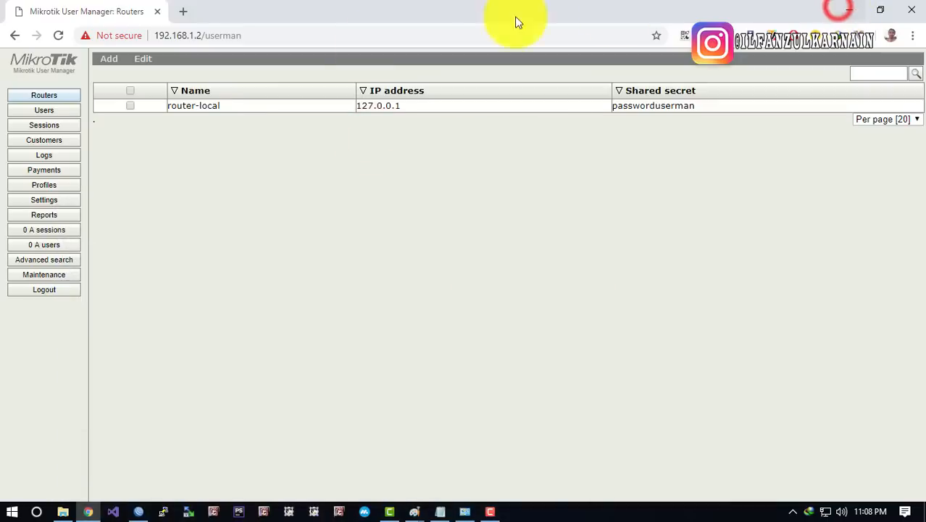
pyautogui.click(76, 110)
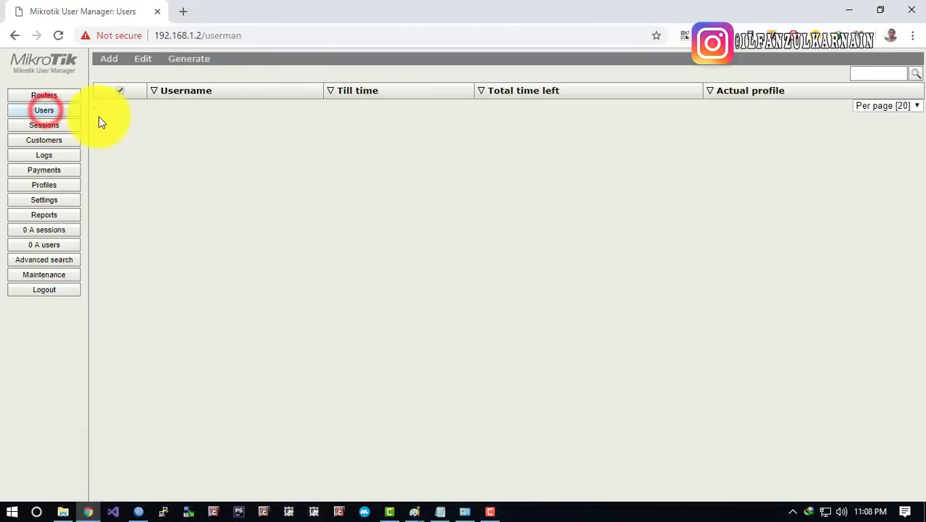
pyautogui.click(158, 119)
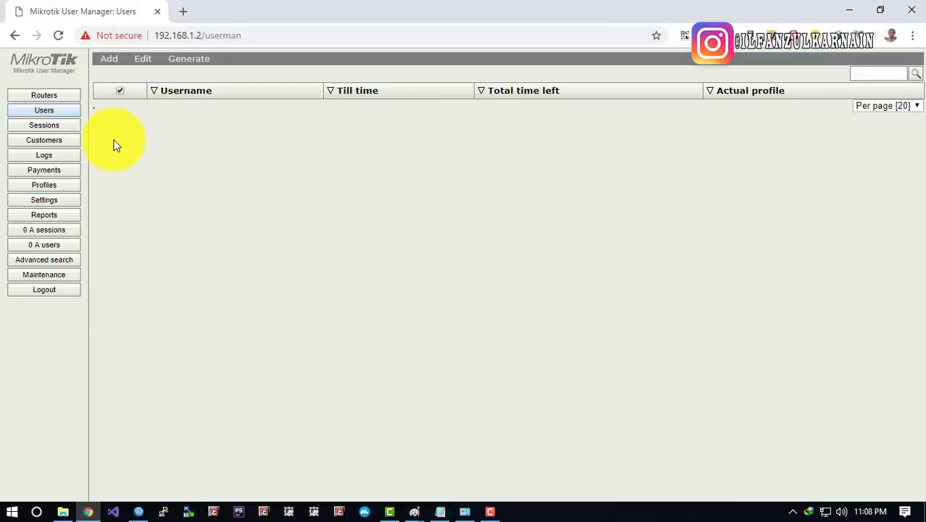
pyautogui.click(108, 59)
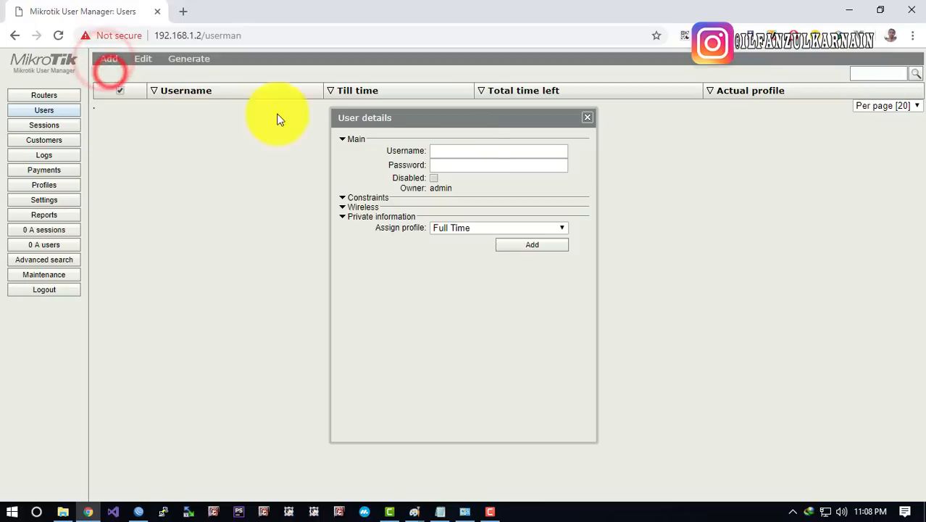
pyautogui.moveTo(459, 116); pyautogui.dragTo(391, 101)
pyautogui.click(398, 134)
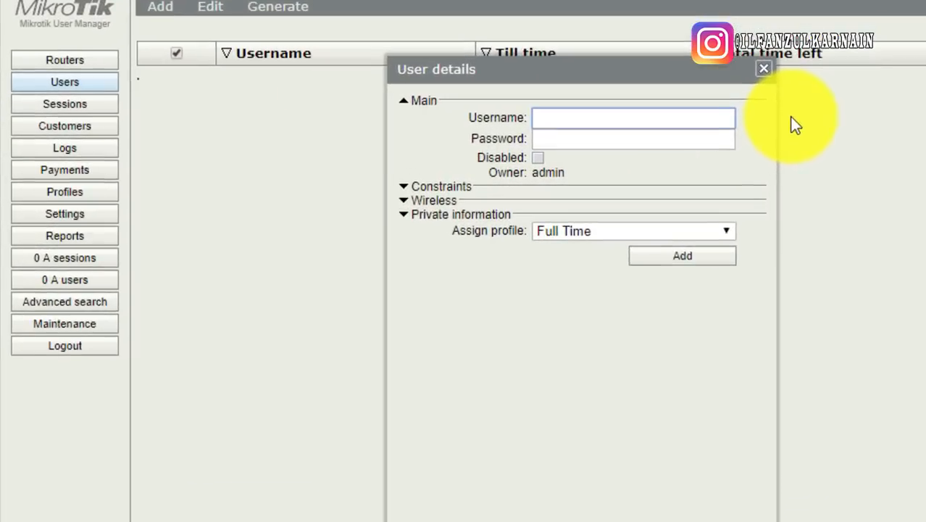
pyautogui.write('contoh')
pyautogui.press('Tab')
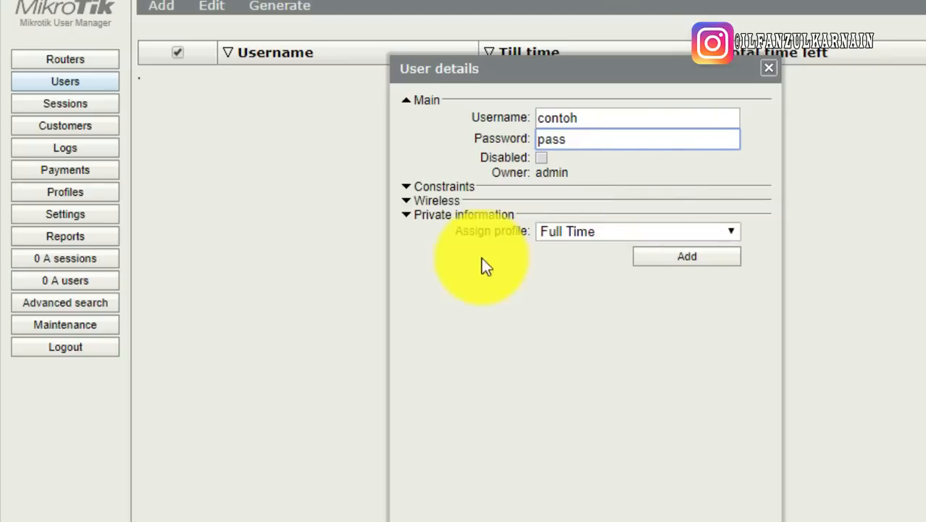
# Assign the Full Time profile and create the user contoh
pyautogui.click(459, 216)
pyautogui.click(463, 216)
pyautogui.moveTo(477, 231); pyautogui.dragTo(568, 257)
pyautogui.click(575, 233)
pyautogui.click(552, 250)
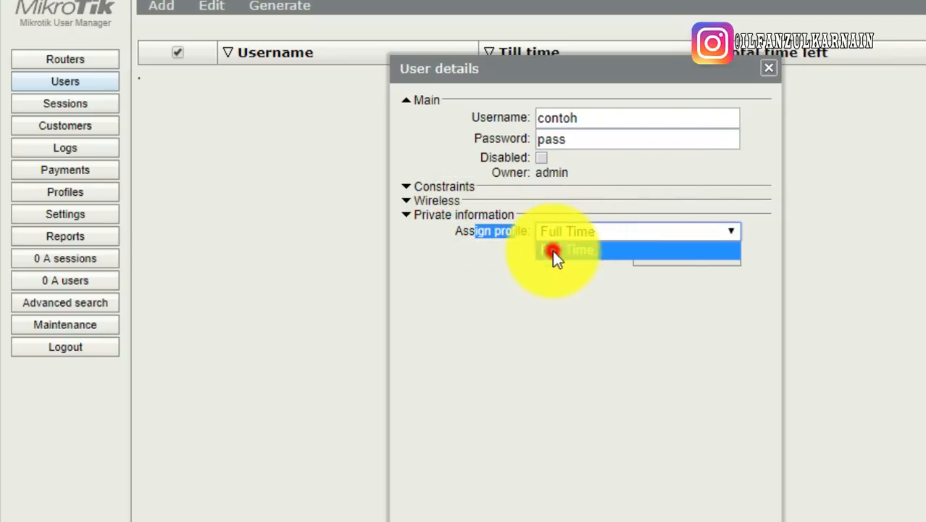
pyautogui.click(565, 236)
pyautogui.click(559, 257)
pyautogui.click(565, 237)
pyautogui.click(559, 266)
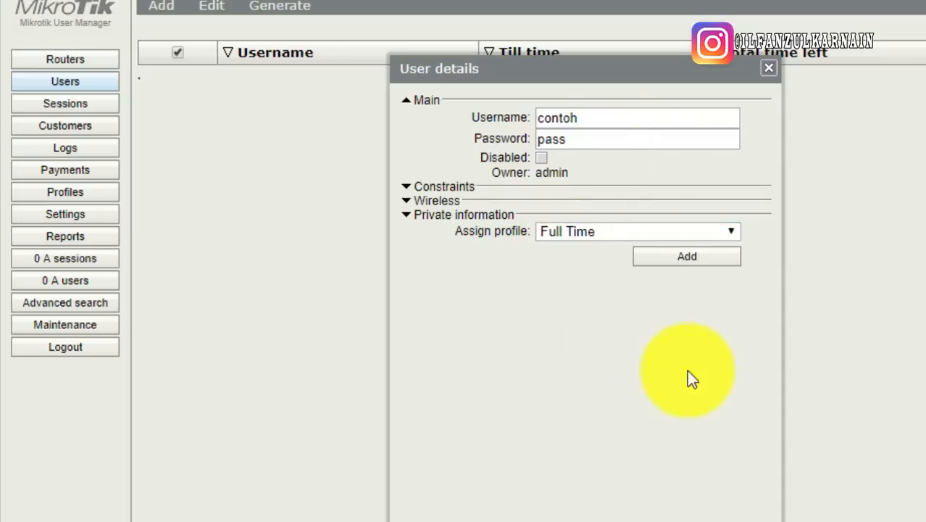
pyautogui.click(694, 262)
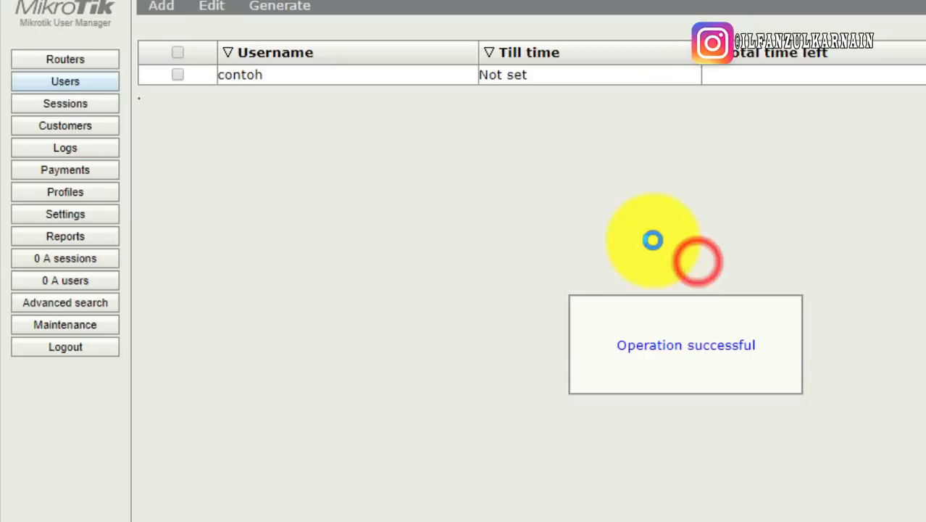
pyautogui.click(411, 192)
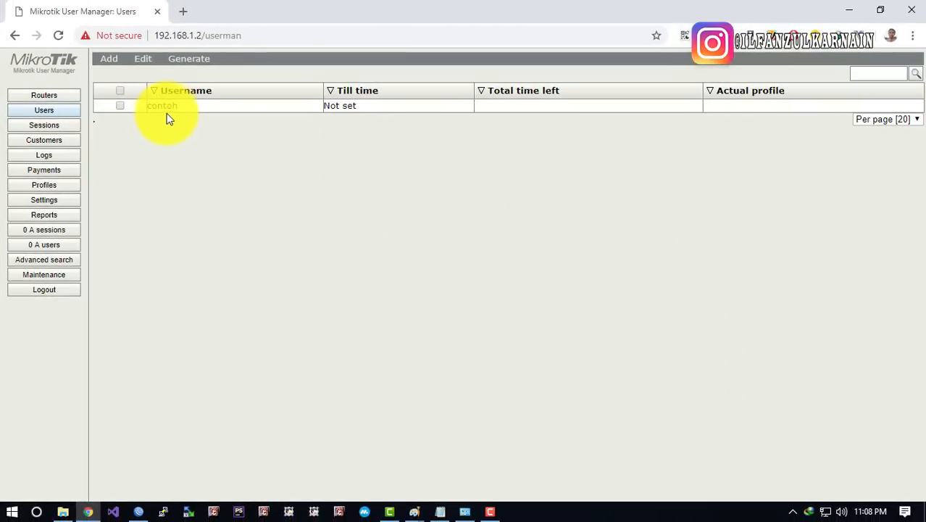
# Log out of User Manager and load the ilfan hotspot status page in a new tab
pyautogui.click(51, 291)
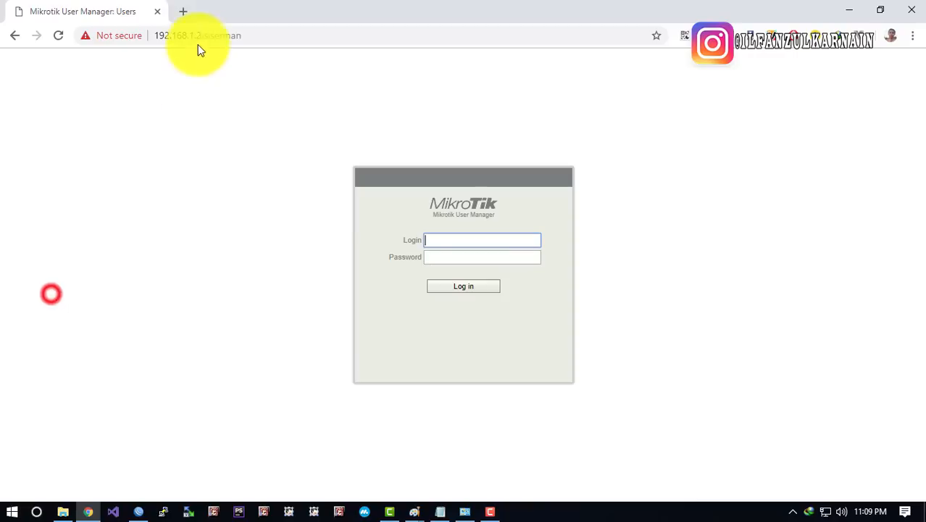
pyautogui.click(182, 11)
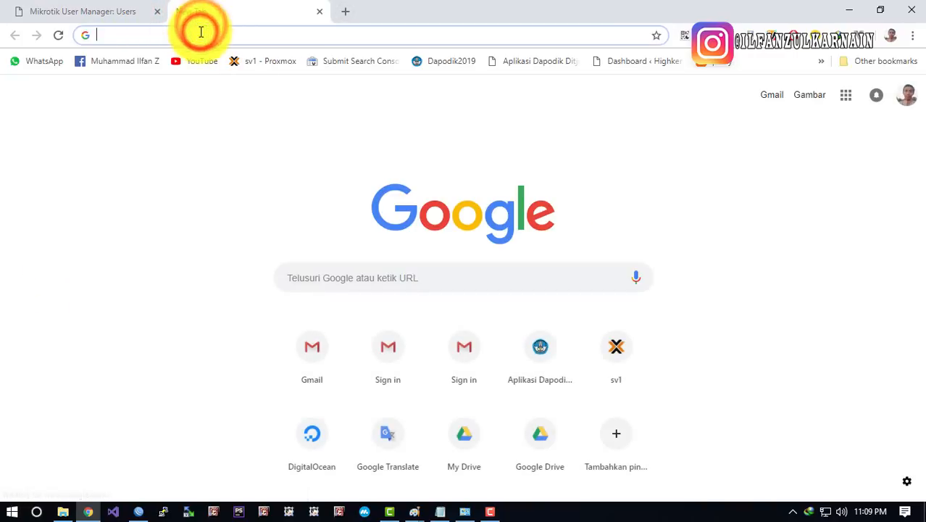
pyautogui.write('lo')
pyautogui.press('BackSpace')
pyautogui.press('BackSpace')
pyautogui.press('BackSpace')
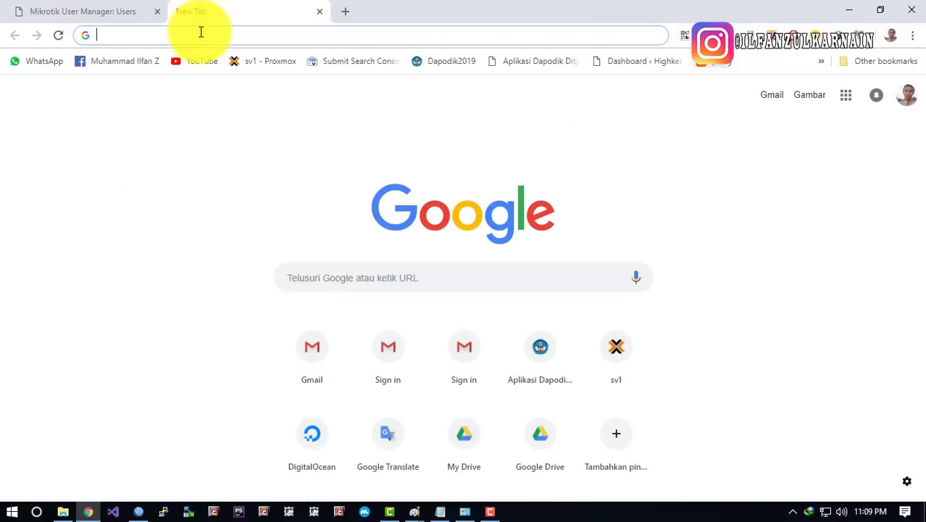
pyautogui.write('hotspot')
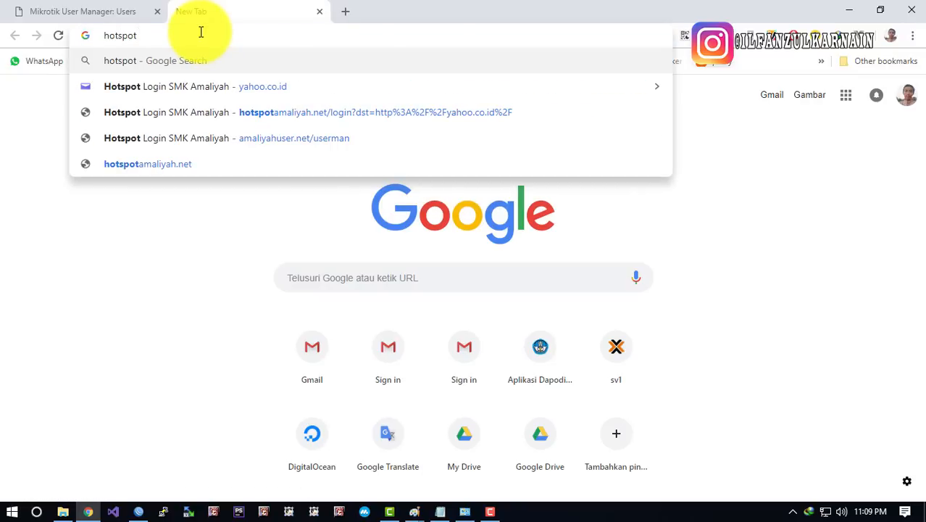
pyautogui.hotkey('ctrl', 'a')
pyautogui.write('ilfan')
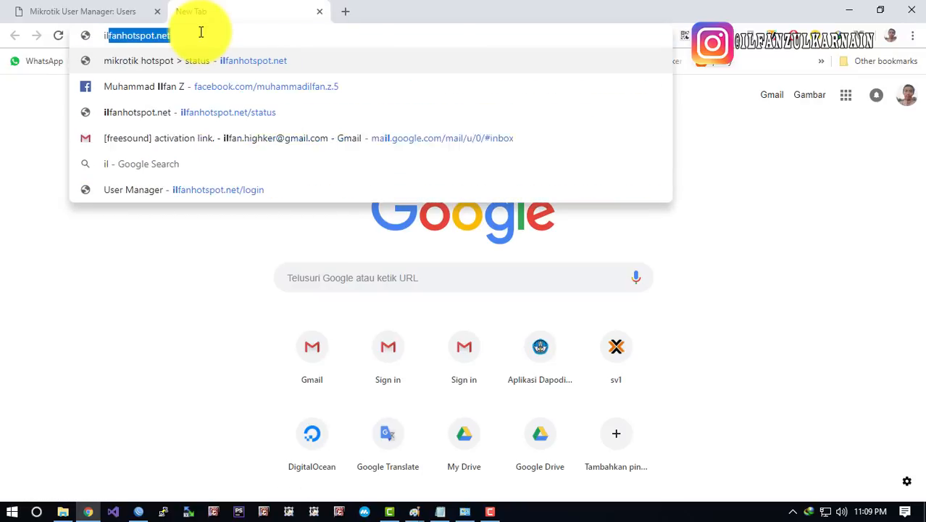
pyautogui.press('Return')
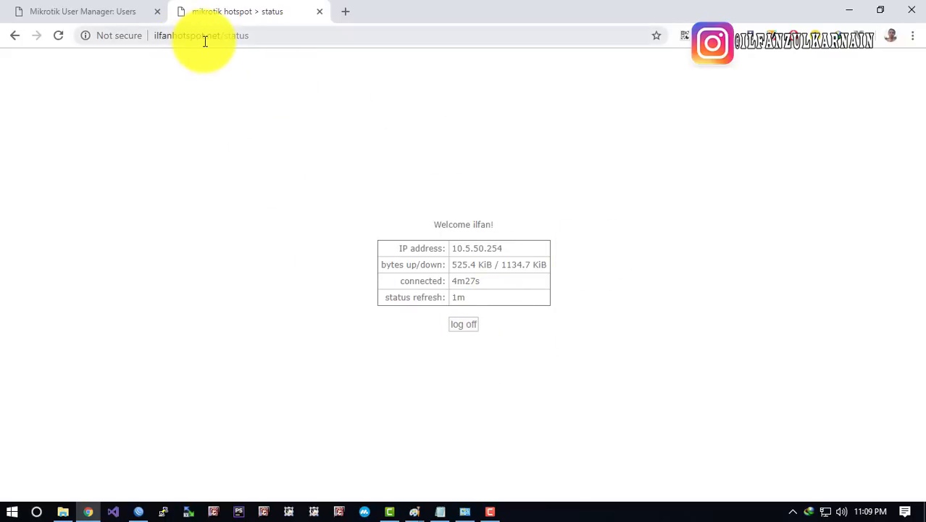
# Log the hotspot user off and log back in
pyautogui.click(219, 36)
pyautogui.click(340, 194)
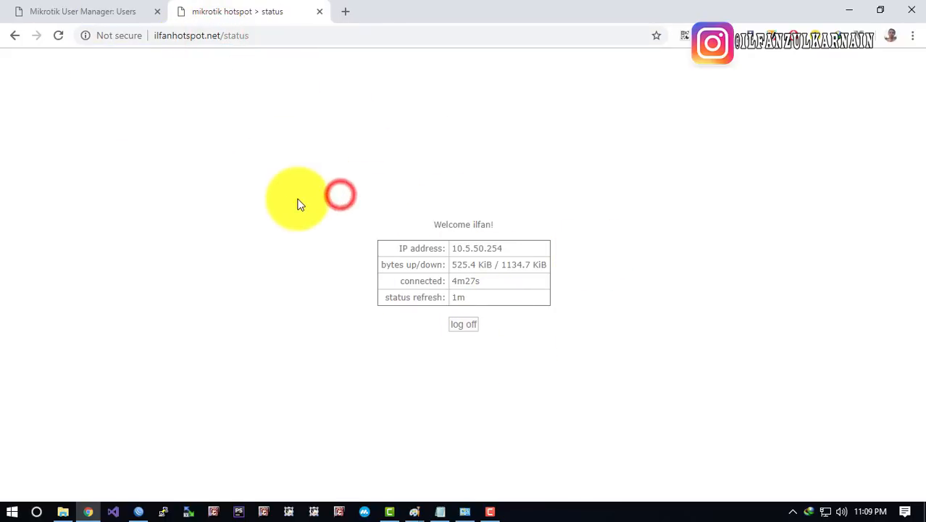
pyautogui.click(138, 511)
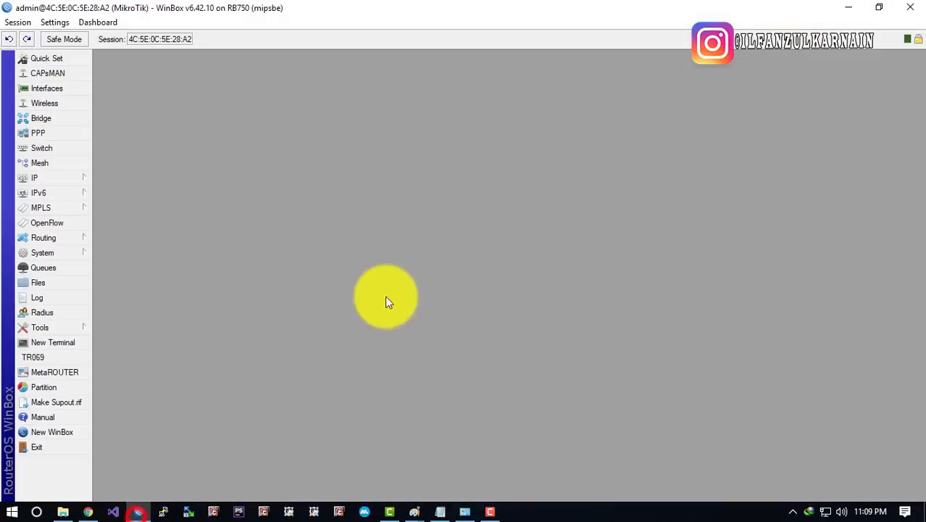
pyautogui.click(849, 8)
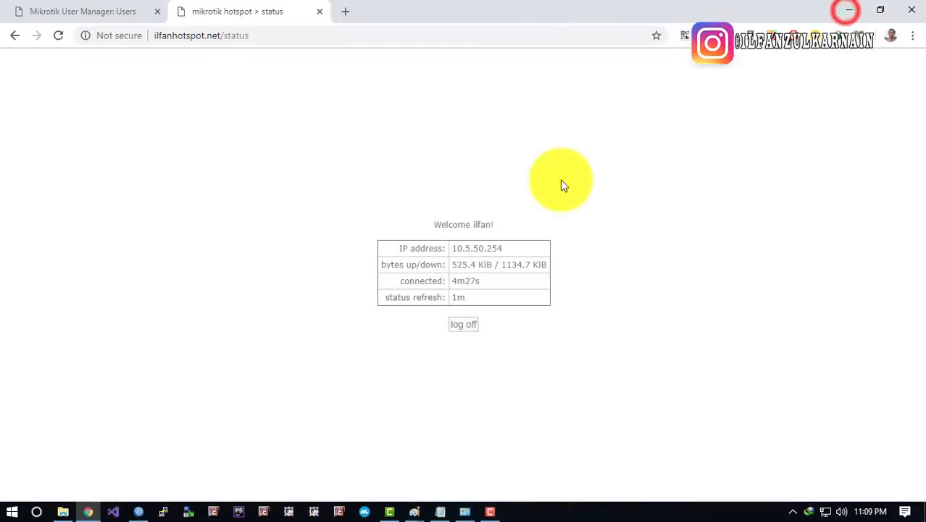
pyautogui.click(242, 36)
pyautogui.click(513, 166)
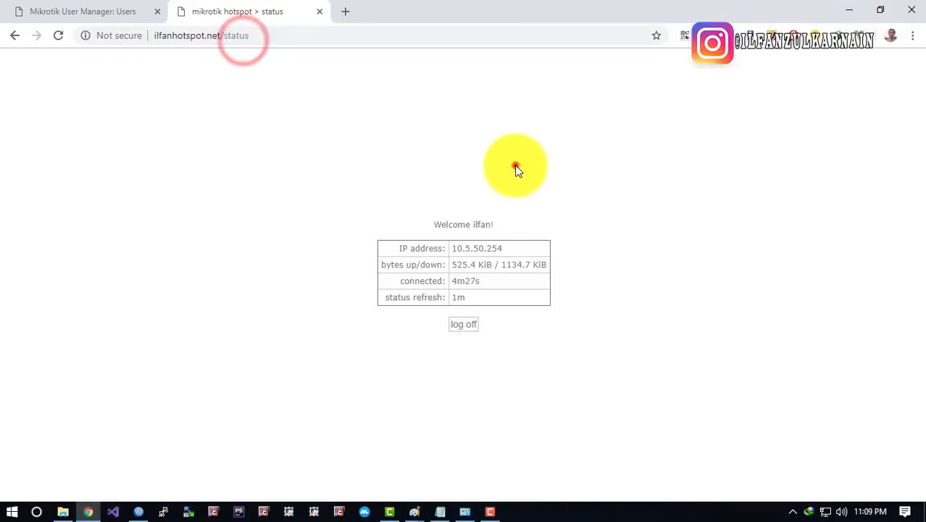
pyautogui.click(470, 331)
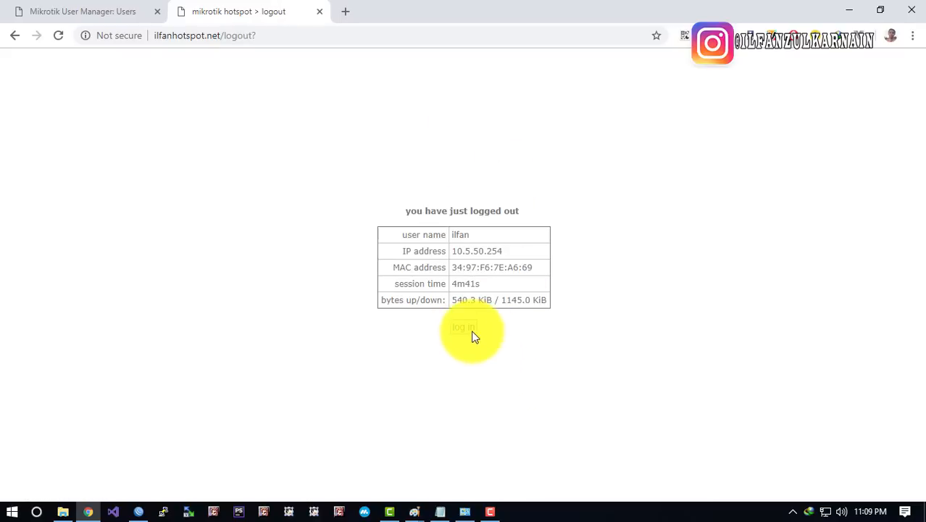
pyautogui.click(472, 333)
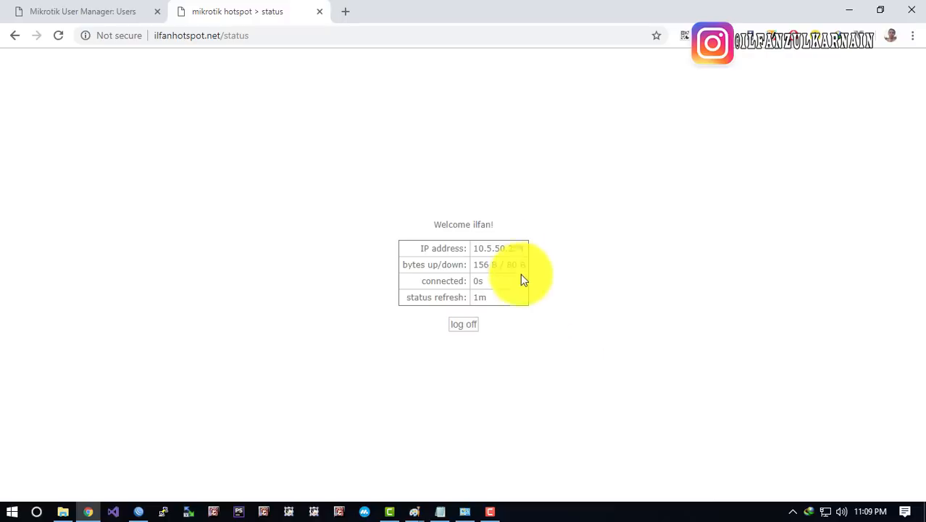
# Check the fresh 0s status and welcome greeting, then return to WinBox
pyautogui.moveTo(418, 218); pyautogui.dragTo(539, 278)
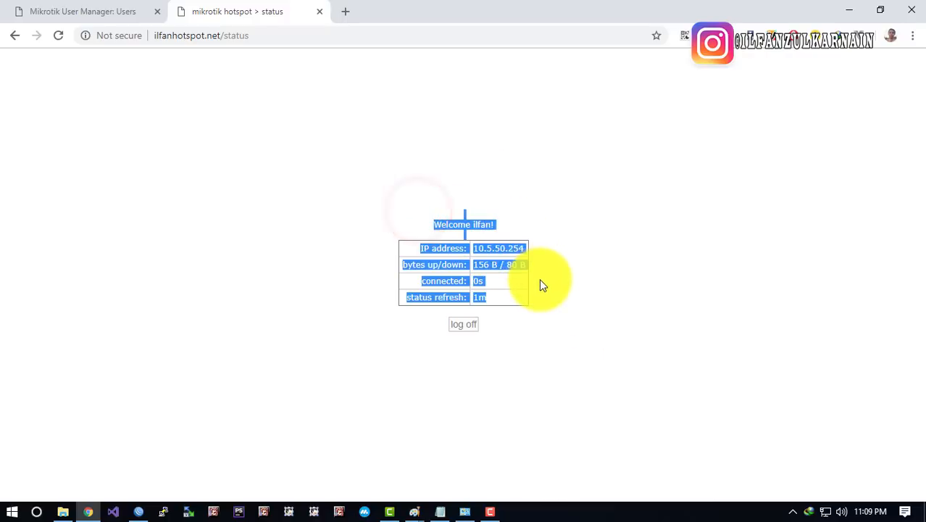
pyautogui.click(529, 250)
pyautogui.click(482, 223)
pyautogui.click(472, 228)
pyautogui.click(478, 231)
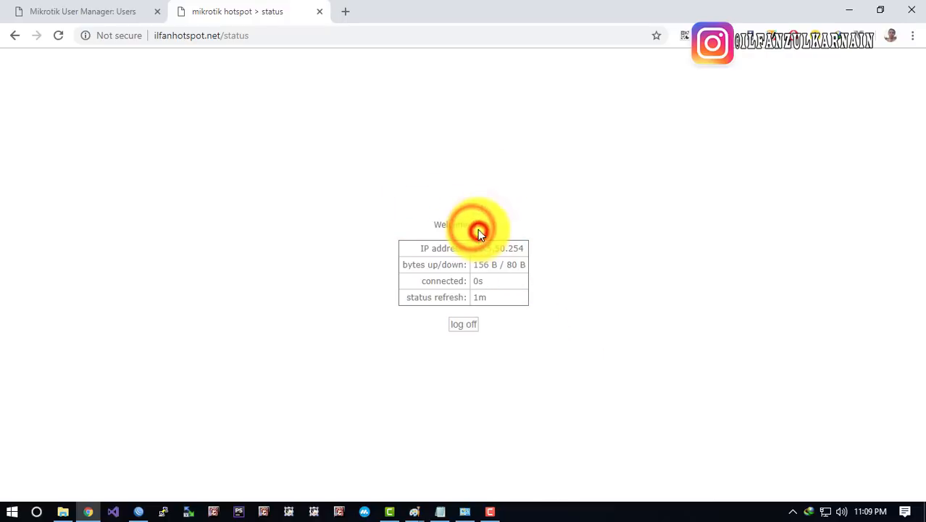
pyautogui.moveTo(472, 226); pyautogui.dragTo(527, 229)
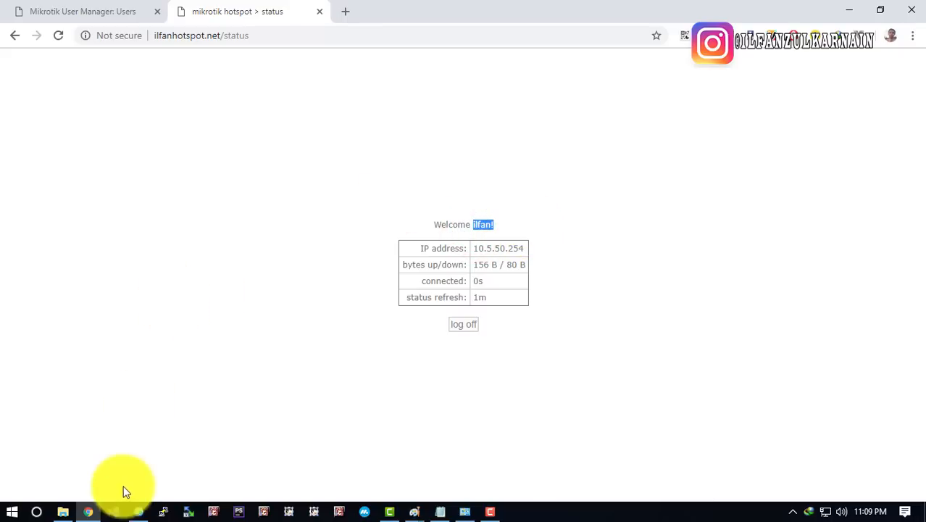
pyautogui.click(139, 512)
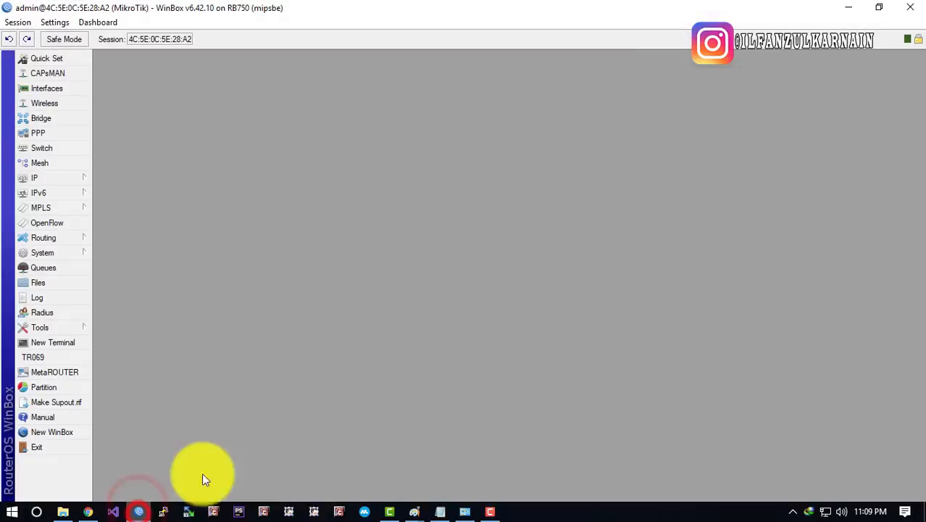
pyautogui.click(63, 180)
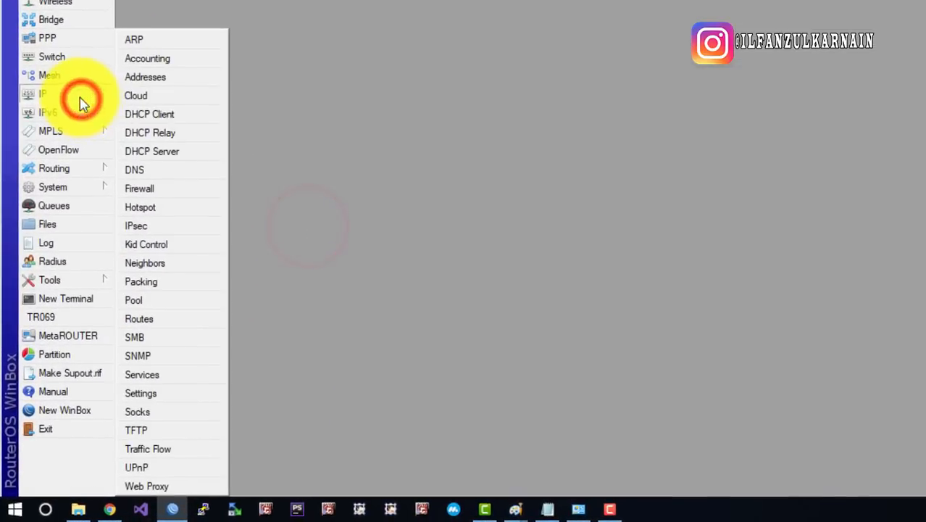
# Set hotspot profile hsprof1 to log in by HTTP CHAP and HTTP PAP, with Cookie off
pyautogui.click(158, 213)
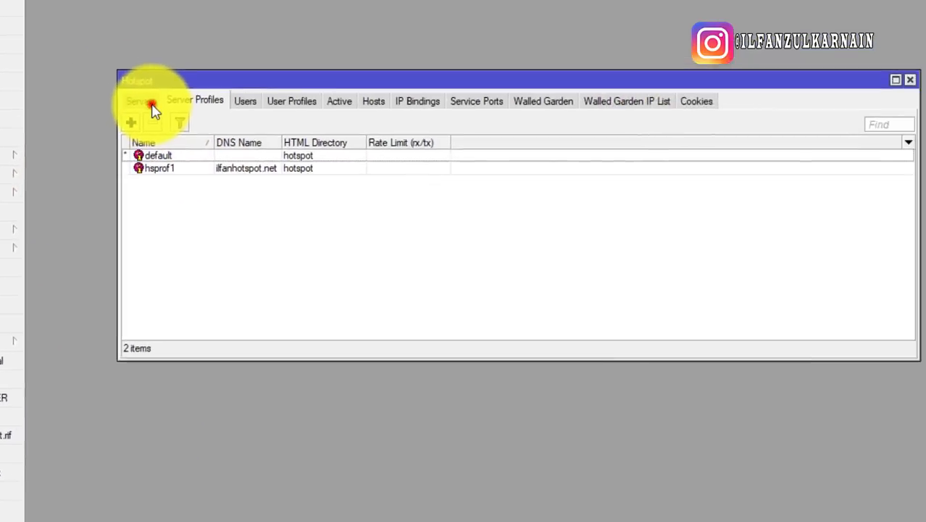
pyautogui.click(152, 109)
pyautogui.doubleClick(208, 157)
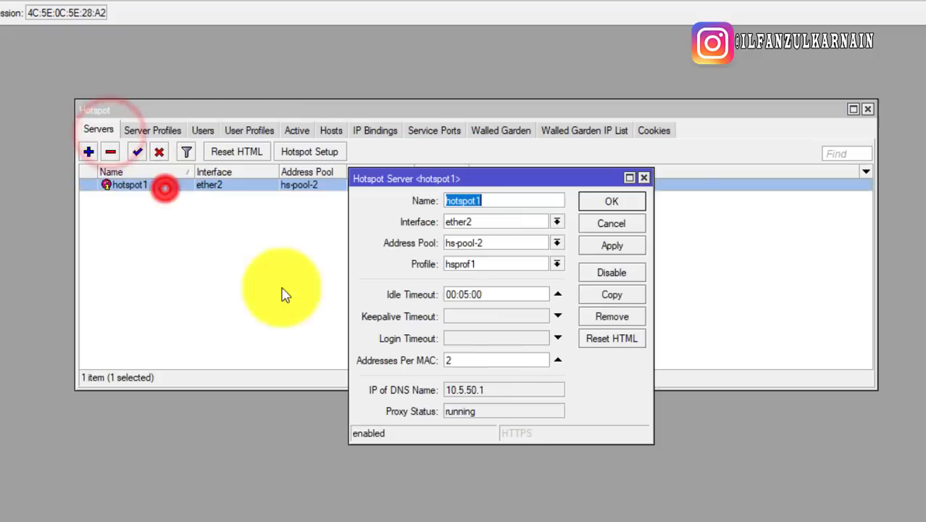
pyautogui.click(642, 178)
pyautogui.click(167, 129)
pyautogui.click(212, 202)
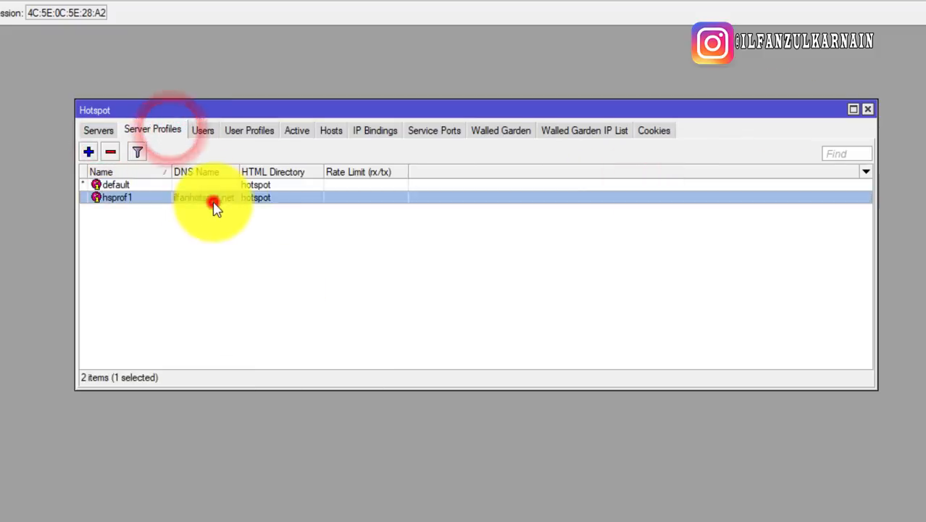
pyautogui.doubleClick(214, 207)
pyautogui.click(304, 158)
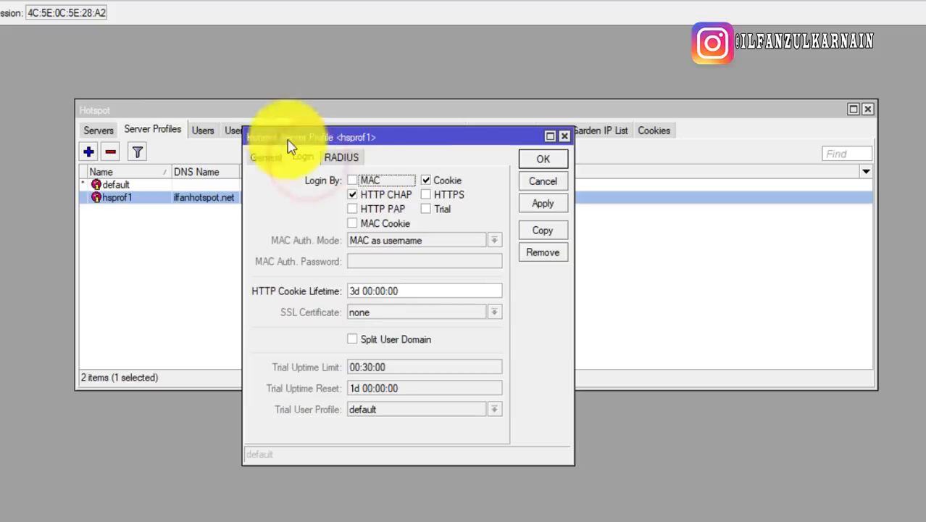
pyautogui.click(439, 181)
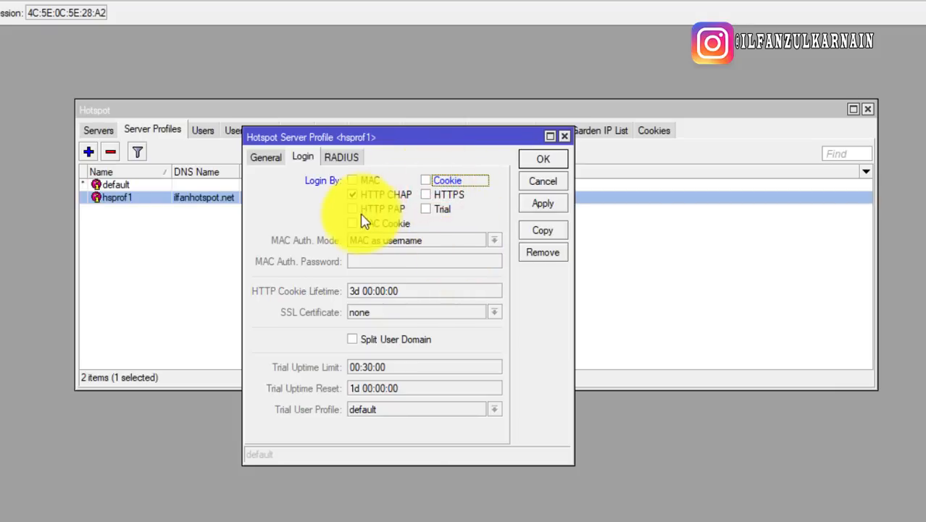
pyautogui.click(392, 208)
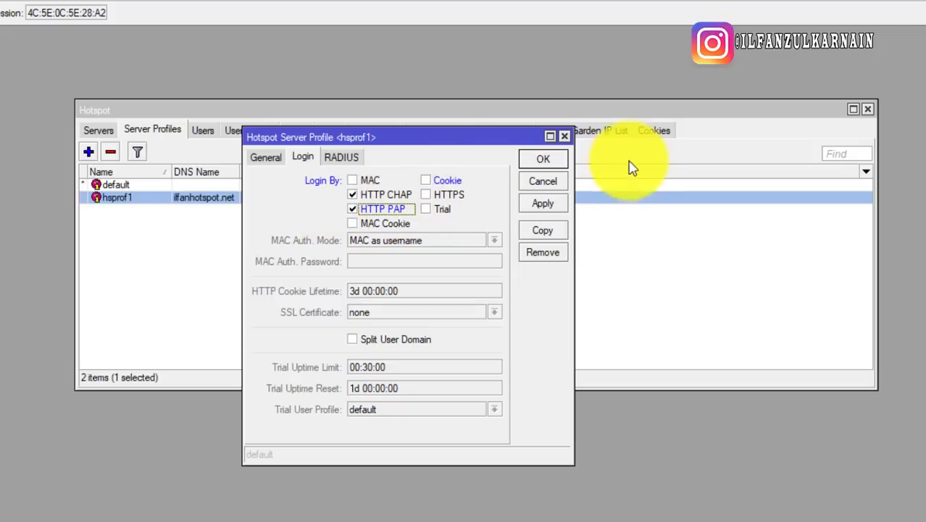
pyautogui.click(560, 166)
# Log off the hotspot and log back in as the new user contoh
pyautogui.click(868, 109)
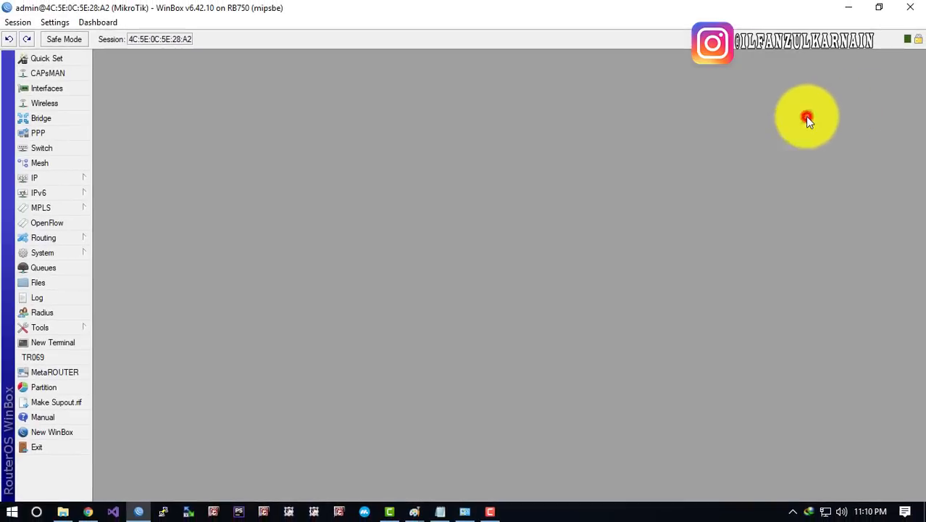
pyautogui.click(860, 7)
pyautogui.click(541, 136)
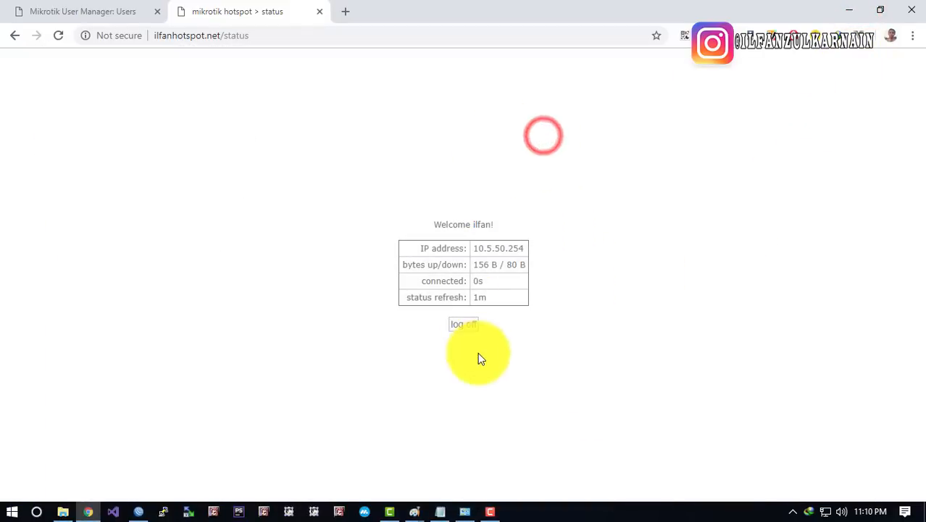
pyautogui.click(472, 322)
pyautogui.click(467, 327)
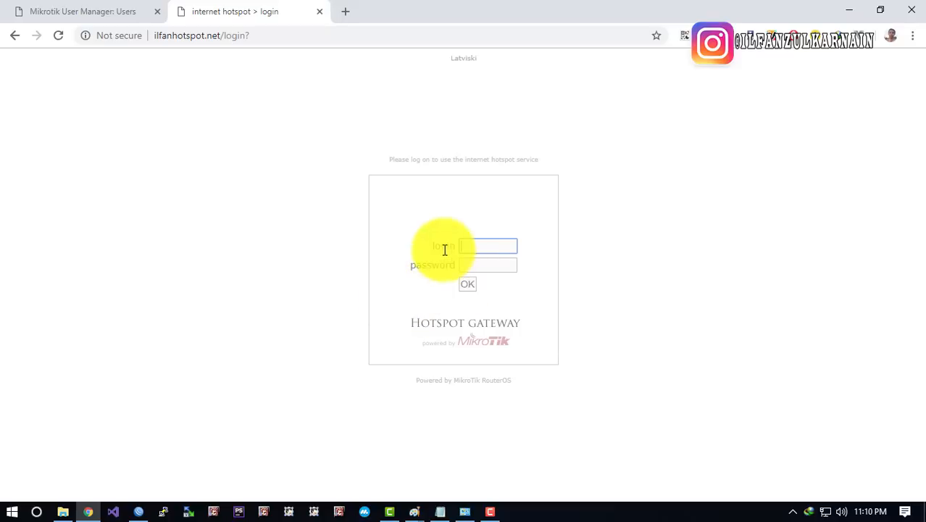
pyautogui.click(474, 263)
pyautogui.click(477, 247)
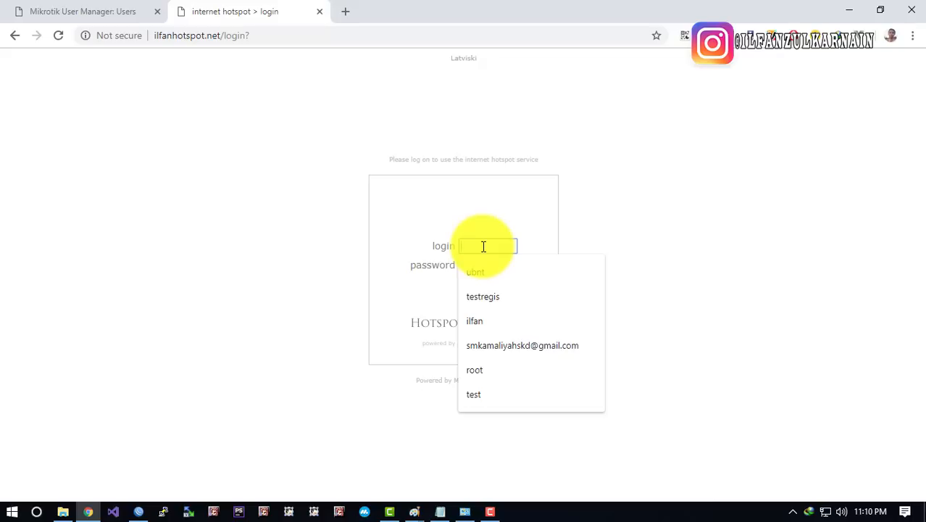
pyautogui.write('contoh')
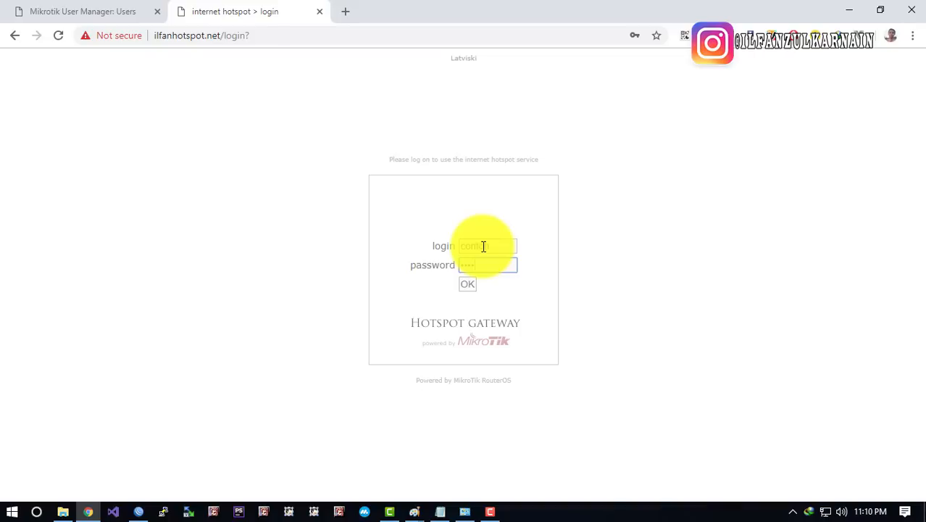
pyautogui.click(467, 283)
# Confirm the status greeting shows contoh, then go to the User Manager tab
pyautogui.click(593, 301)
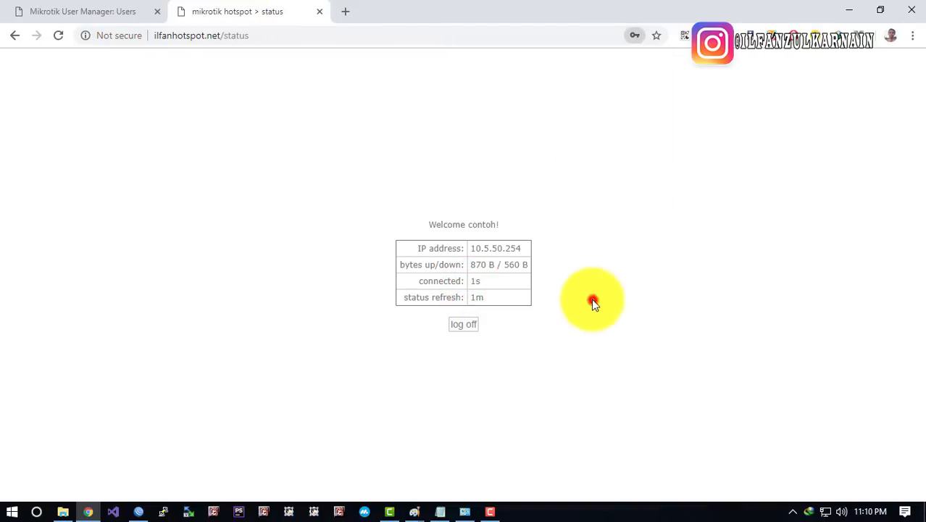
pyautogui.doubleClick(473, 224)
pyautogui.click(558, 237)
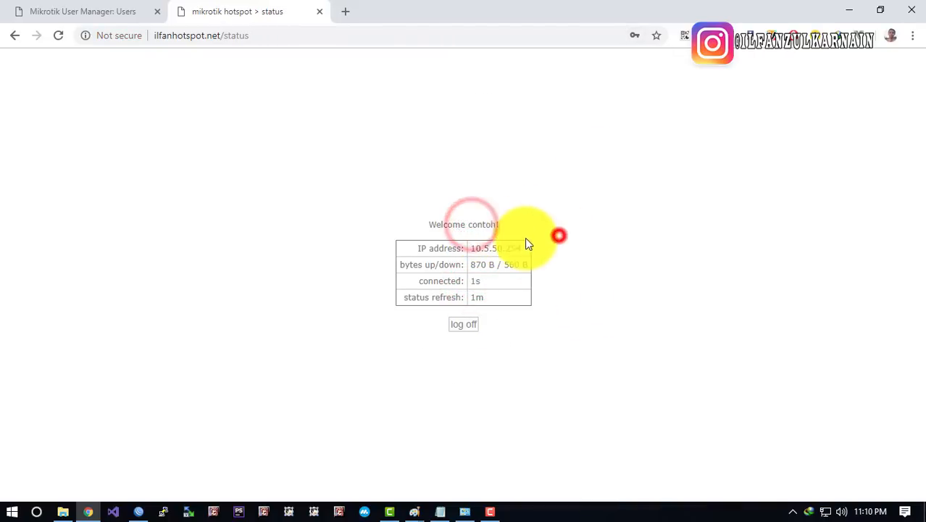
pyautogui.moveTo(468, 225); pyautogui.dragTo(499, 223)
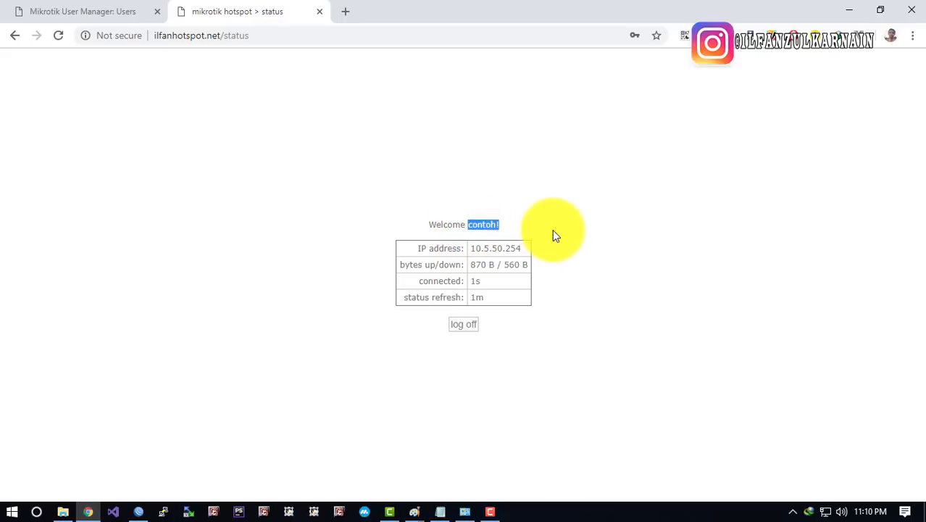
pyautogui.click(592, 237)
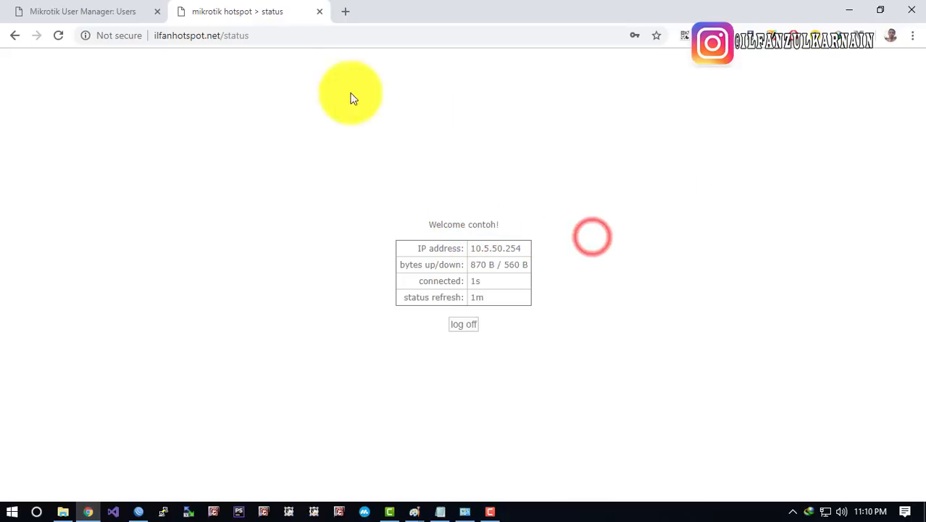
pyautogui.click(109, 13)
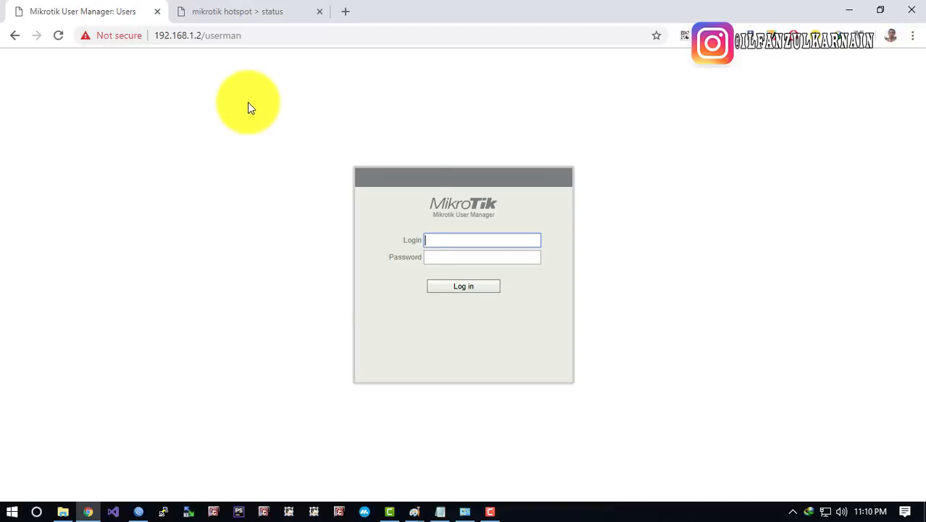
# Reload User Manager and log back in with the admin credentials to view Users
pyautogui.rightClick(248, 107)
pyautogui.click(281, 144)
pyautogui.click(474, 245)
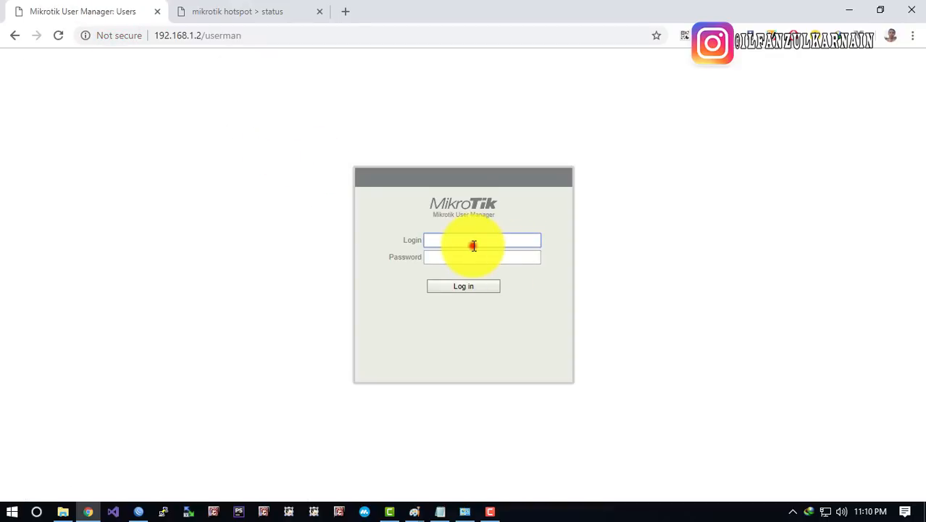
pyautogui.write('admin')
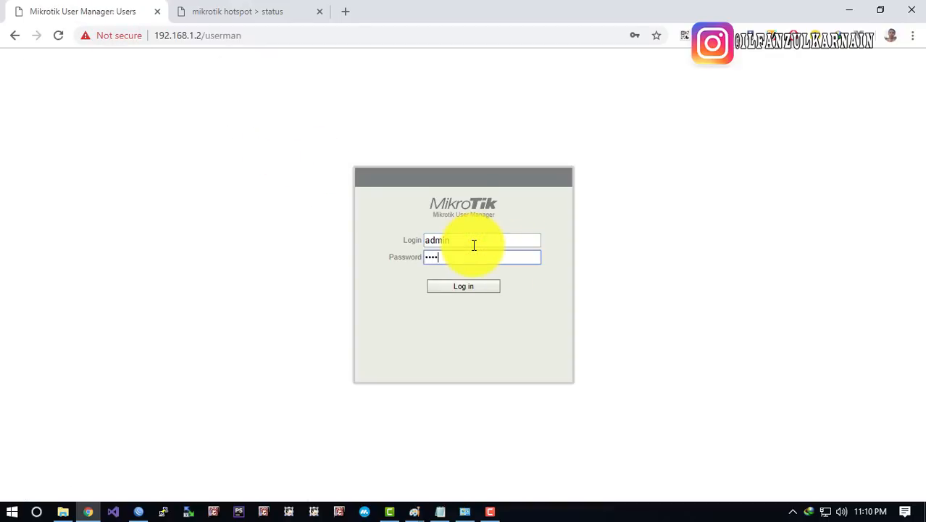
pyautogui.press('Return')
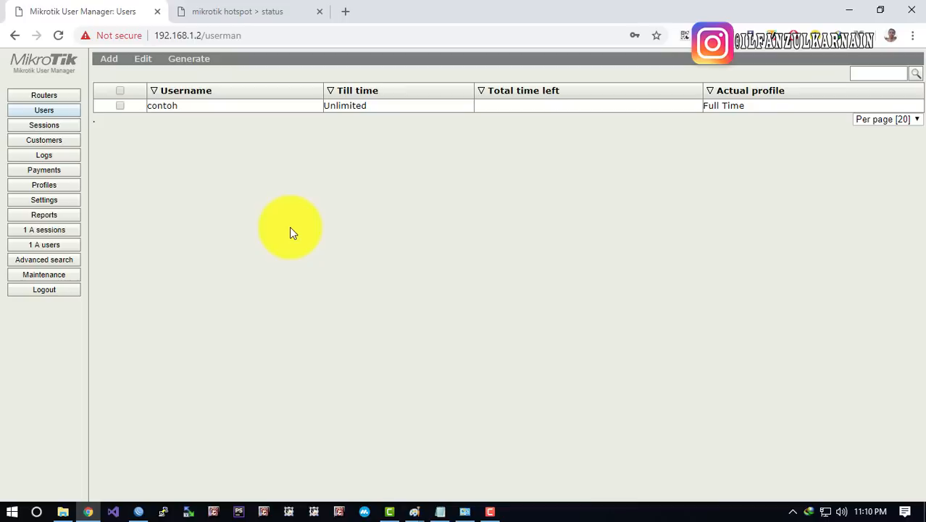
pyautogui.click(431, 195)
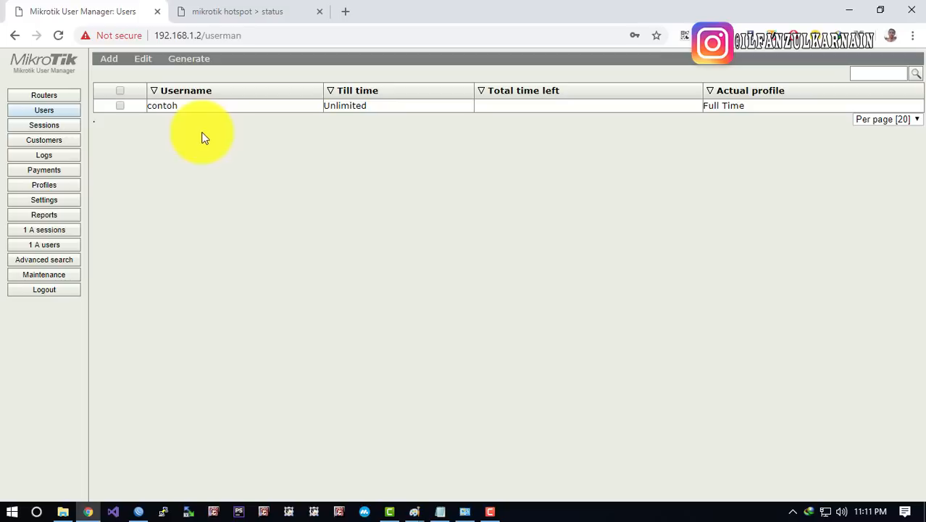
pyautogui.click(218, 163)
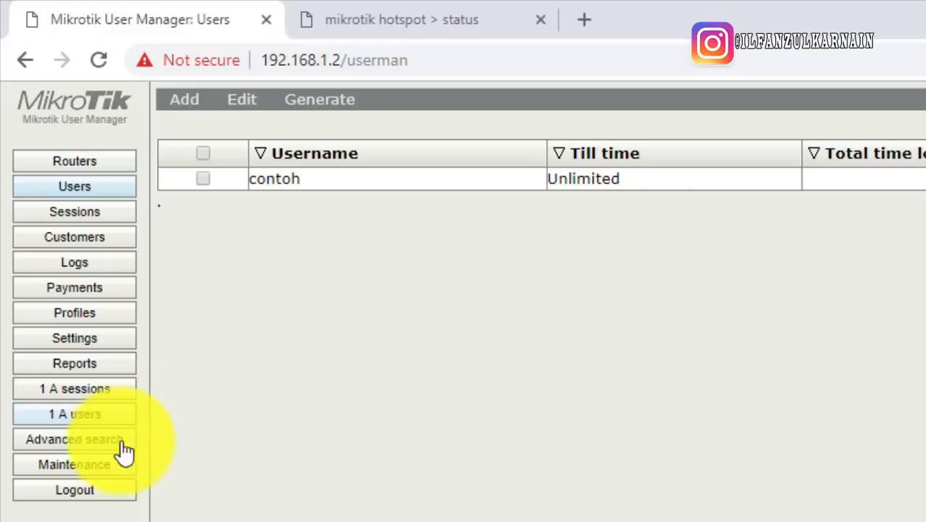
# Compare the active users and active sessions lists, including contoh's session and IP
pyautogui.click(58, 409)
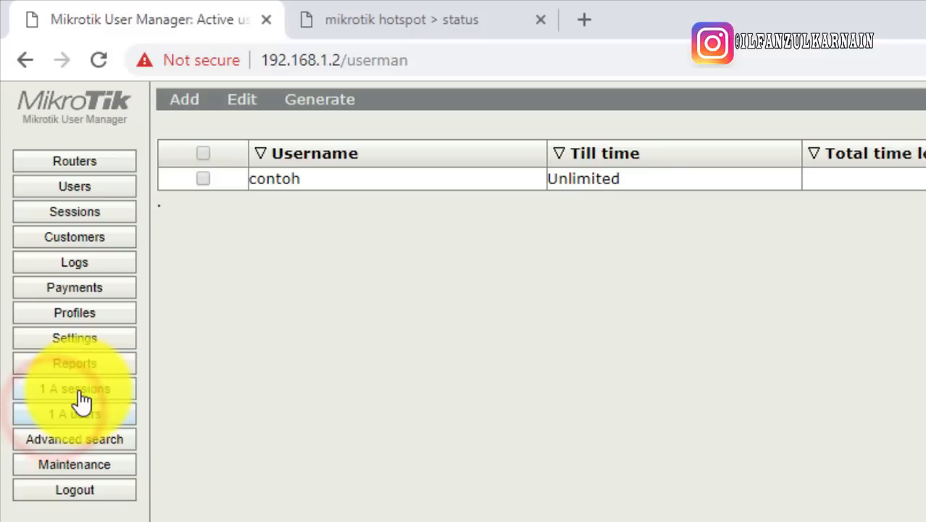
pyautogui.click(79, 392)
pyautogui.click(85, 411)
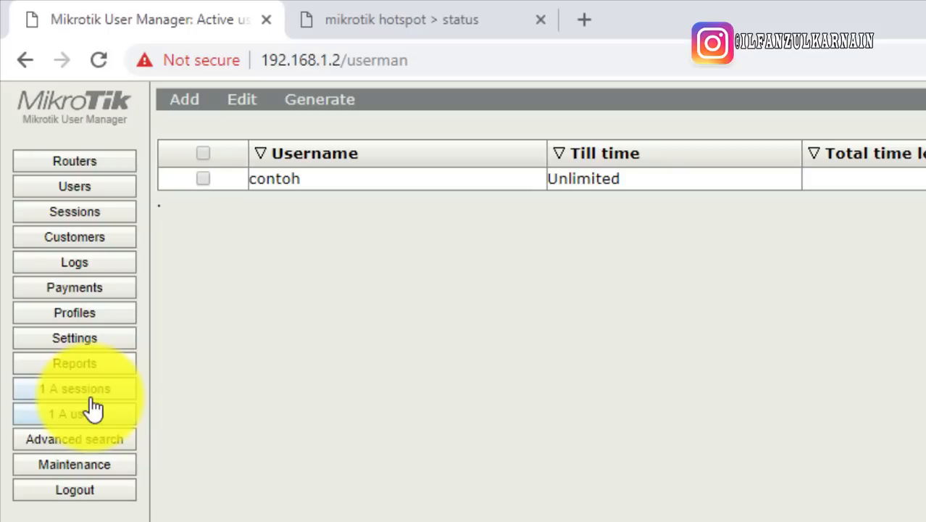
pyautogui.click(83, 395)
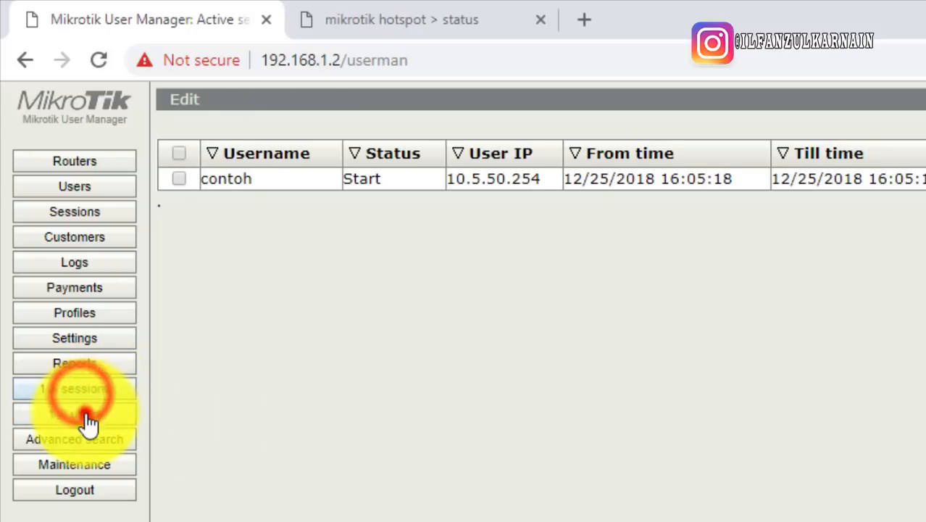
pyautogui.click(85, 414)
pyautogui.click(83, 402)
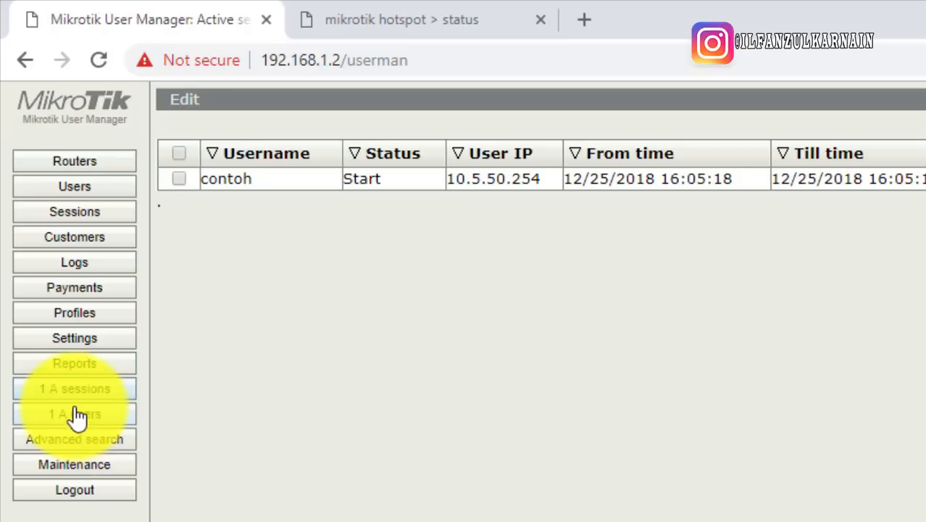
pyautogui.click(77, 421)
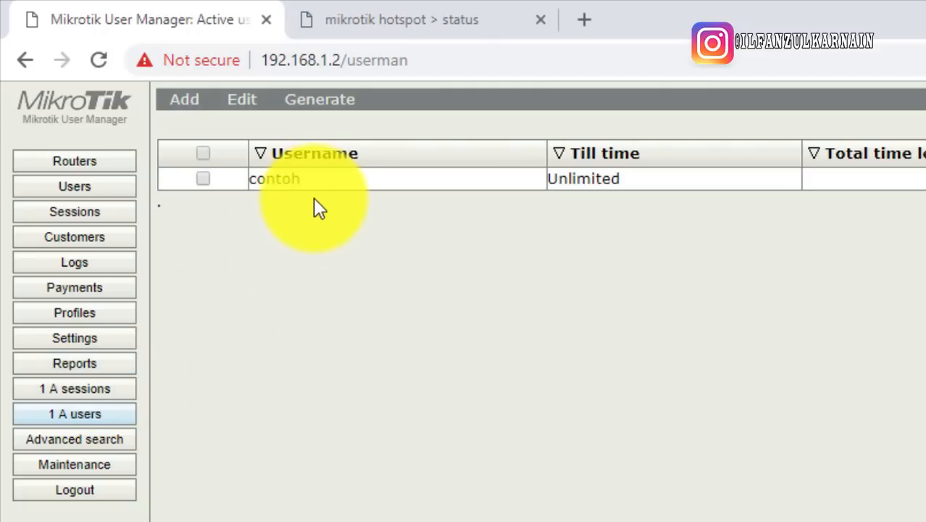
pyautogui.click(79, 418)
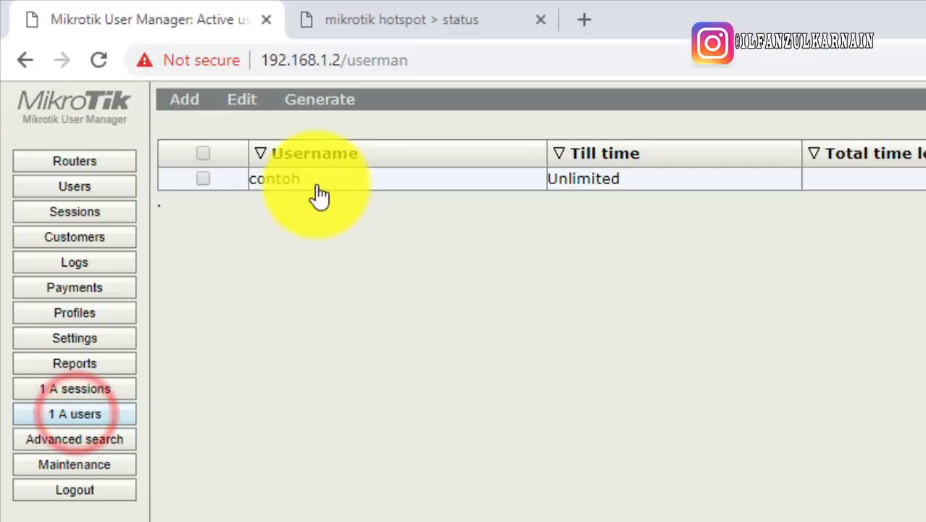
pyautogui.click(90, 390)
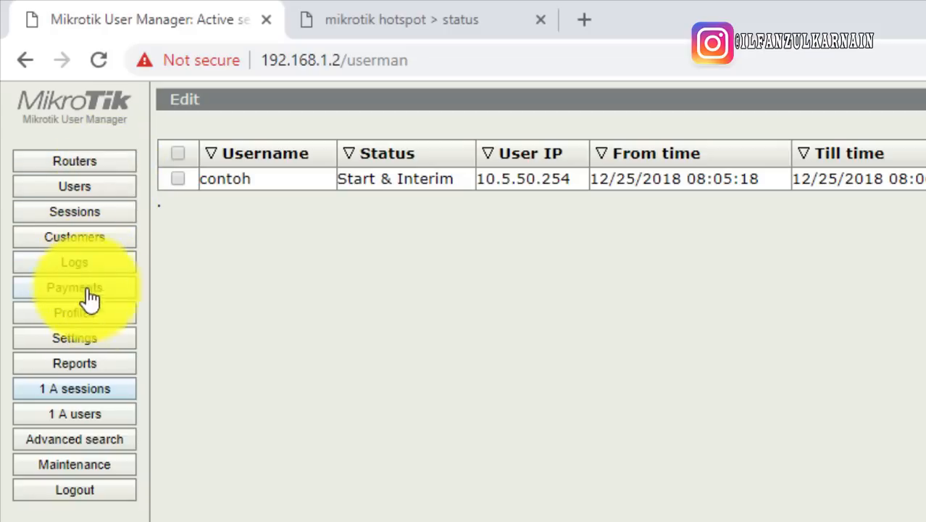
# Review the Full Time profile's Shared users setting, leaving it as not used
pyautogui.click(78, 316)
pyautogui.moveTo(197, 294); pyautogui.dragTo(275, 294)
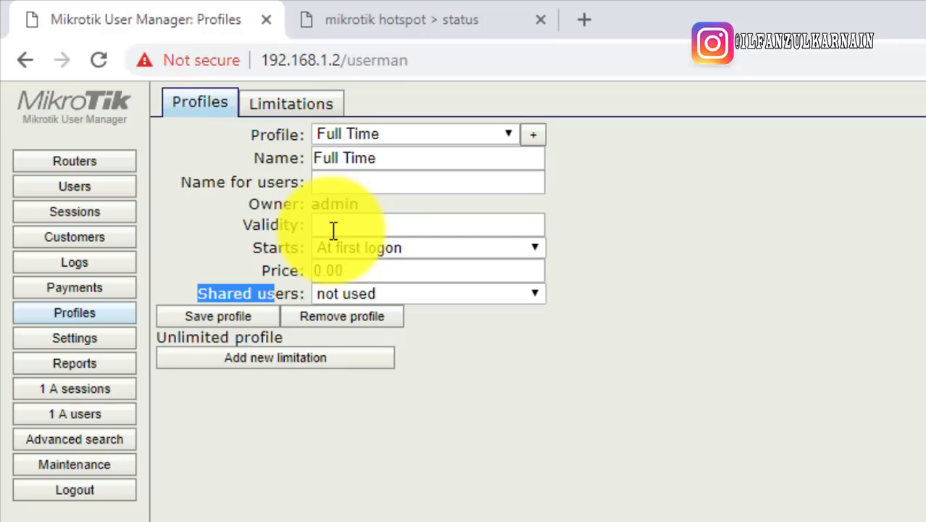
pyautogui.click(358, 294)
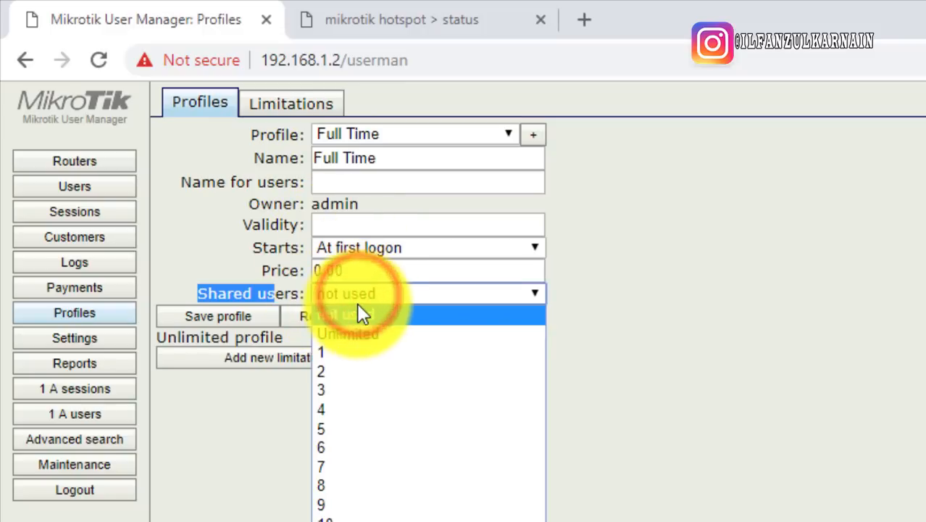
pyautogui.click(719, 312)
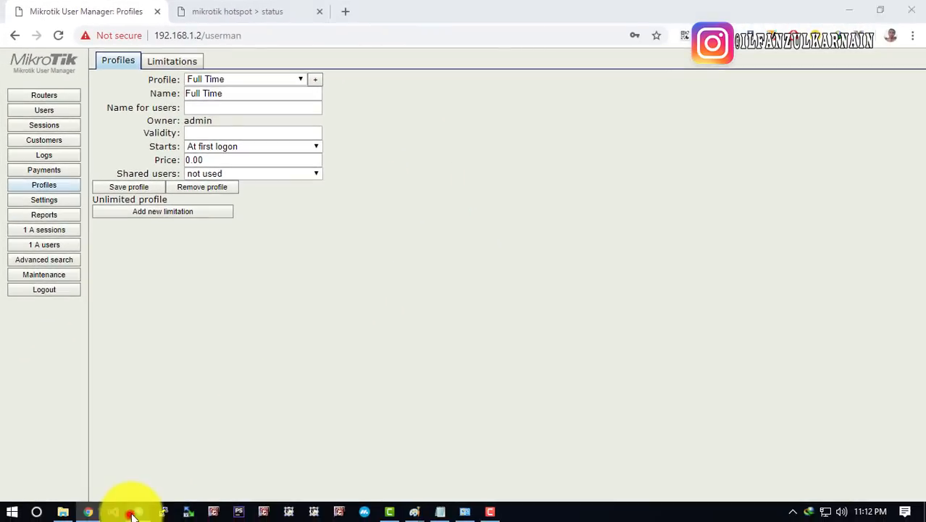
# Clear the Shared Users limit on WinBox's default hotspot user profile and minimize WinBox
pyautogui.click(133, 513)
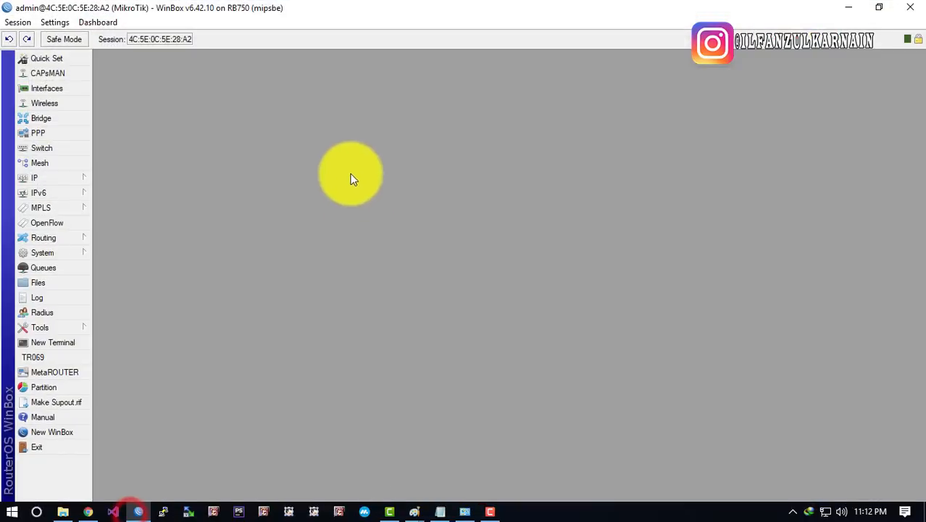
pyautogui.click(45, 174)
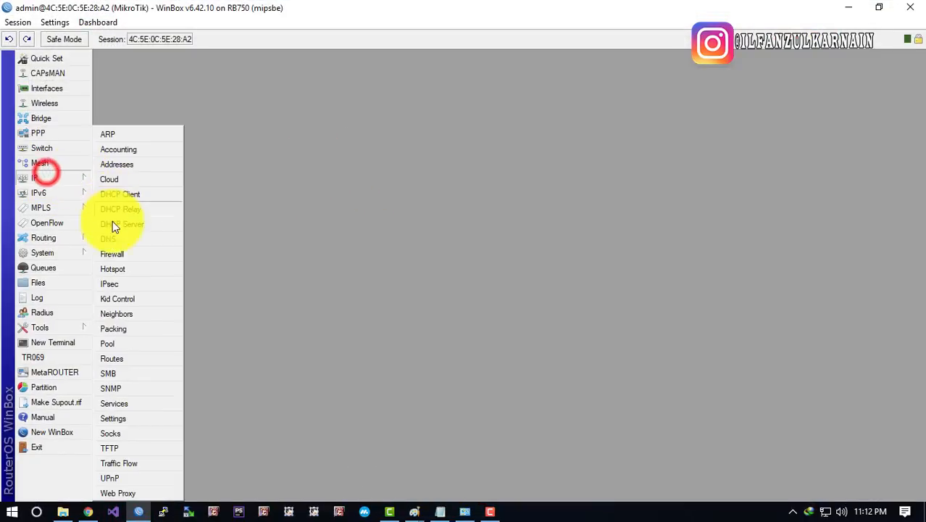
pyautogui.click(112, 269)
pyautogui.click(324, 135)
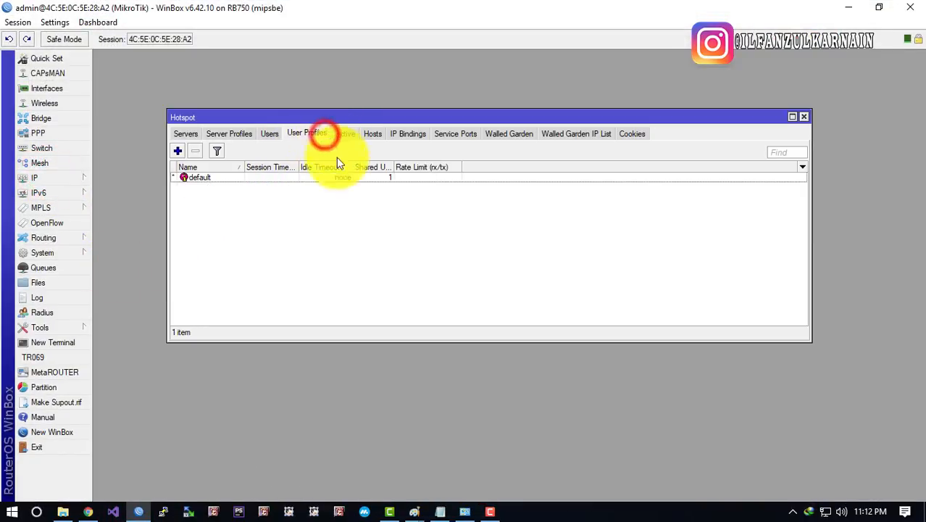
pyautogui.doubleClick(389, 175)
pyautogui.click(497, 244)
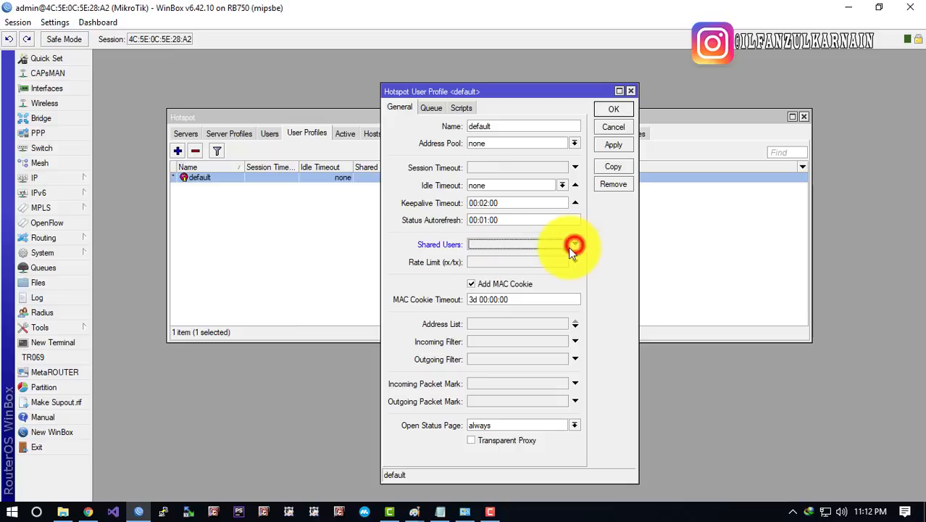
pyautogui.click(613, 109)
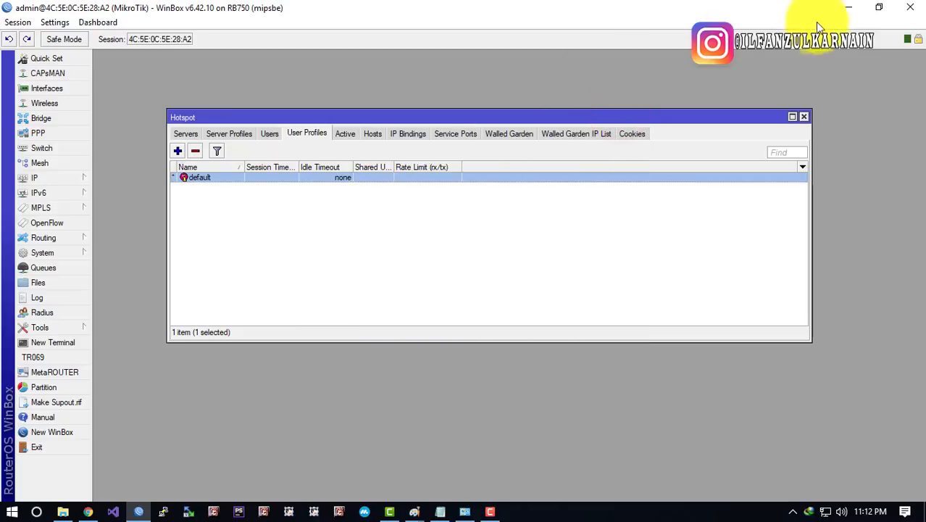
pyautogui.click(842, 9)
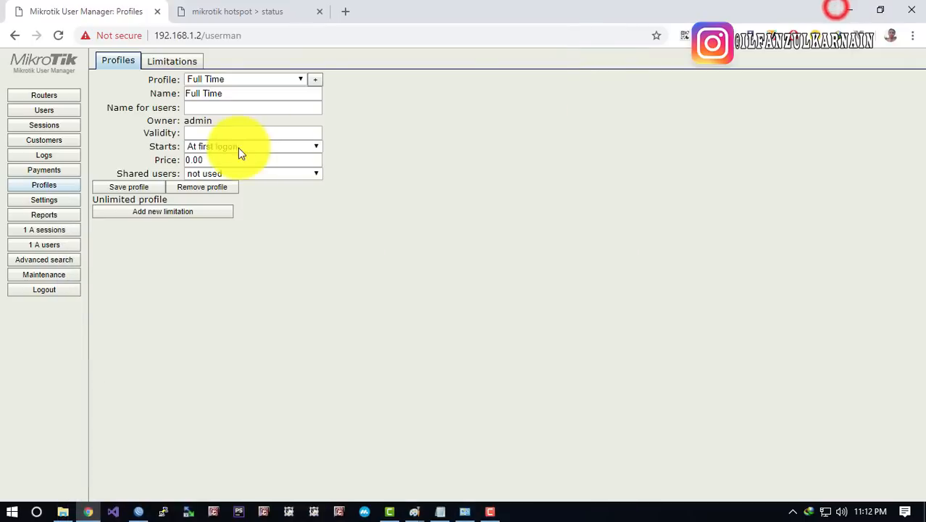
pyautogui.click(45, 111)
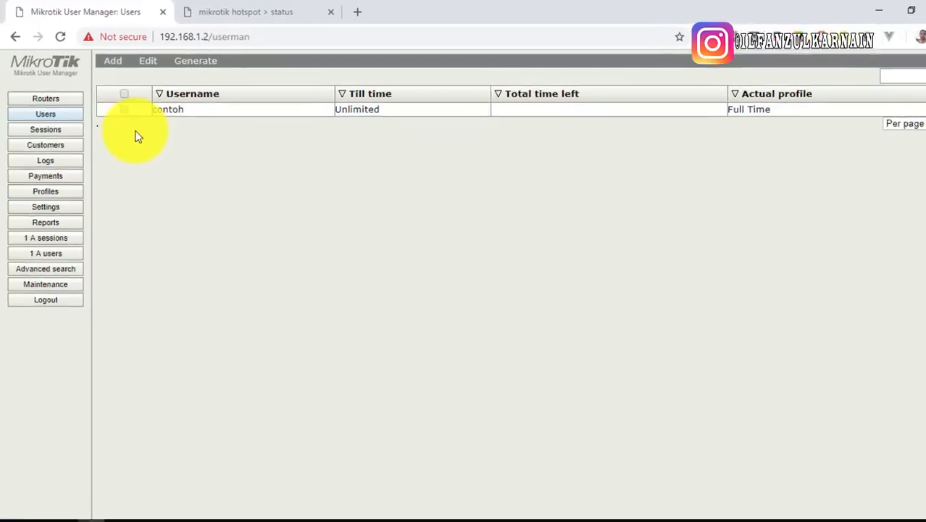
pyautogui.click(58, 193)
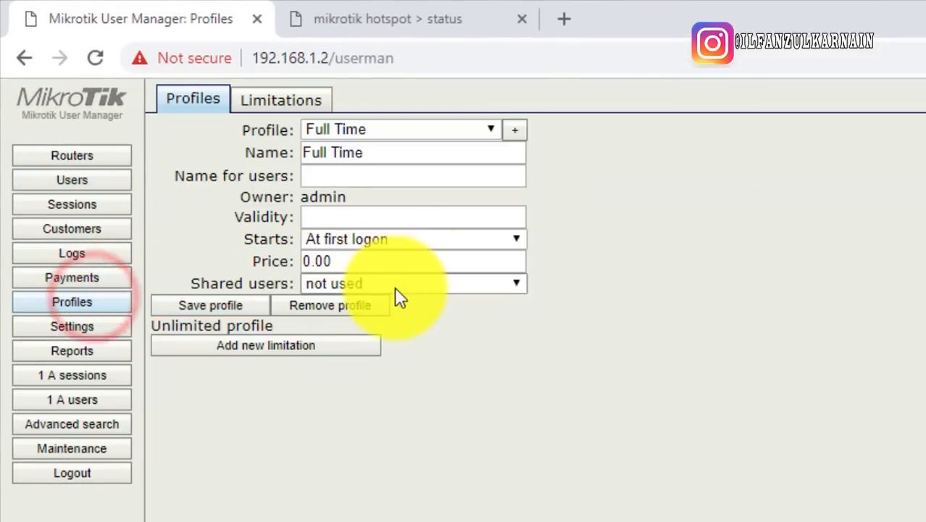
pyautogui.click(395, 287)
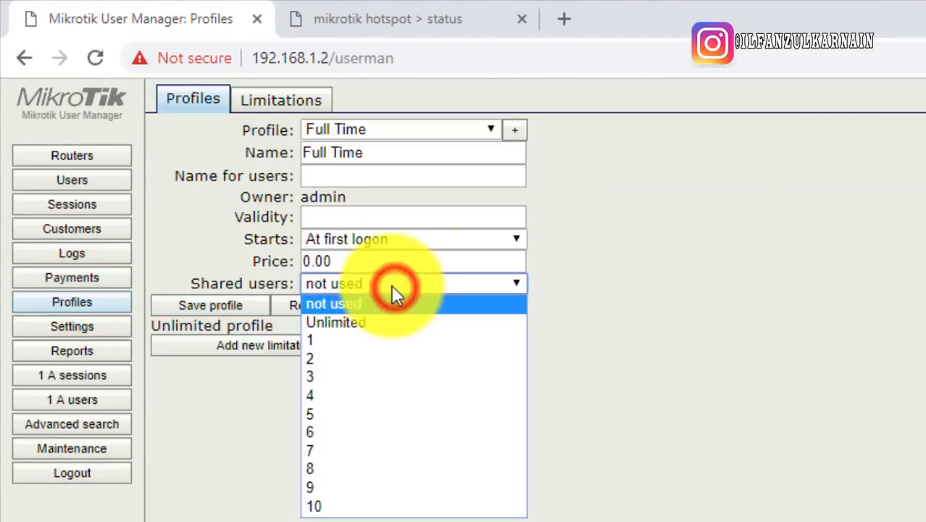
pyautogui.click(322, 345)
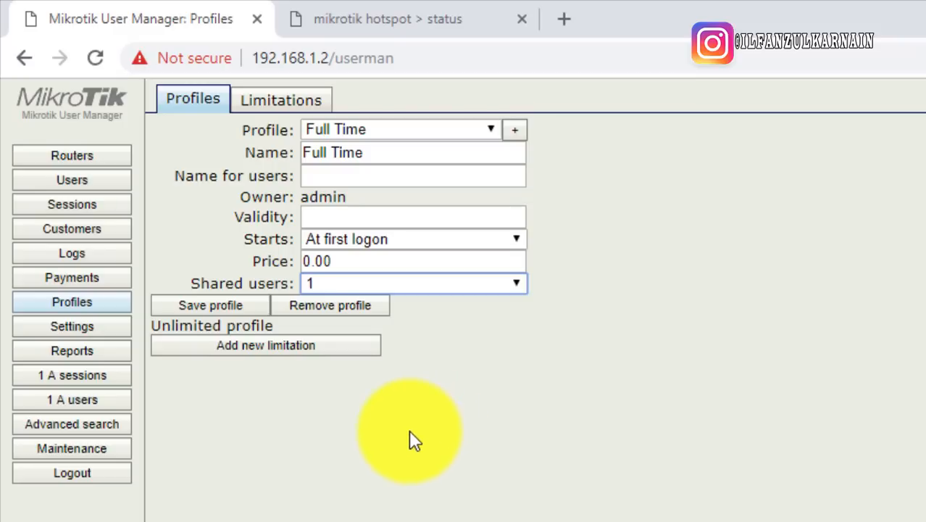
pyautogui.click(435, 291)
pyautogui.click(382, 304)
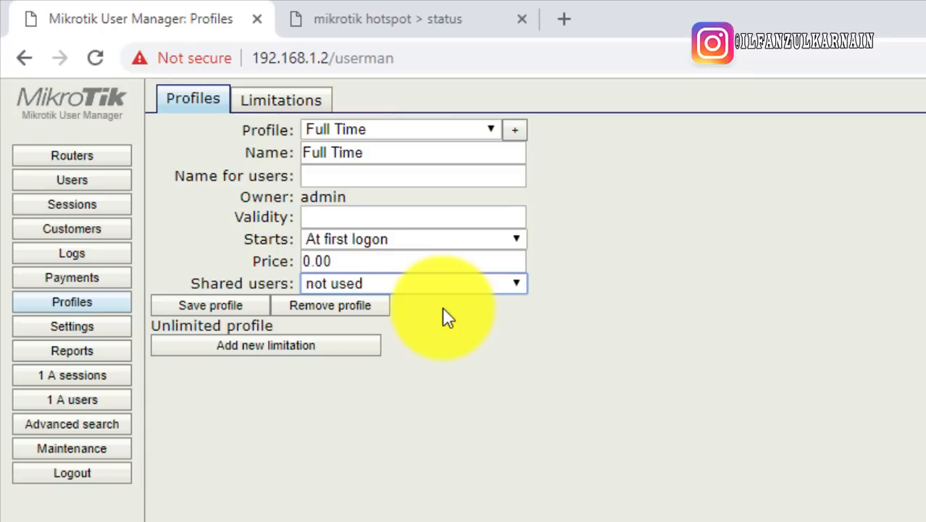
pyautogui.click(511, 413)
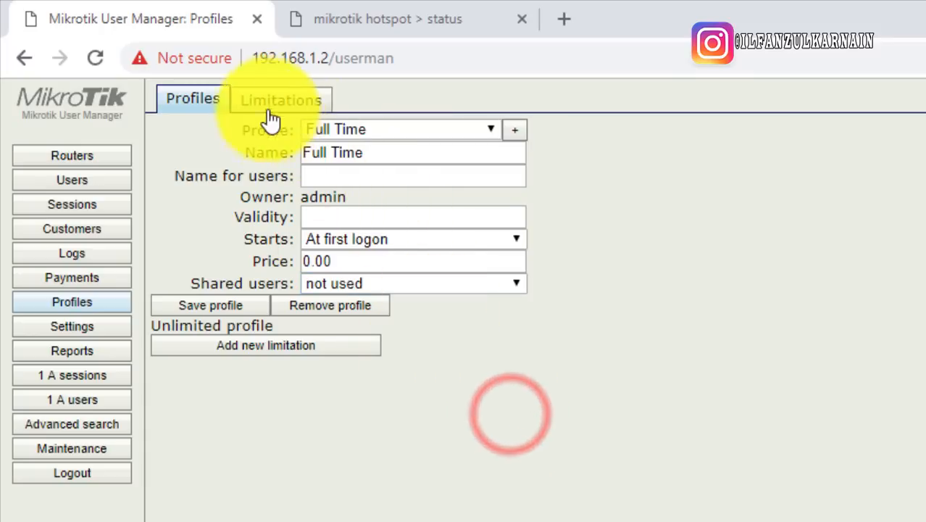
# Add a new profile limitation named '1 Menit'
pyautogui.click(300, 107)
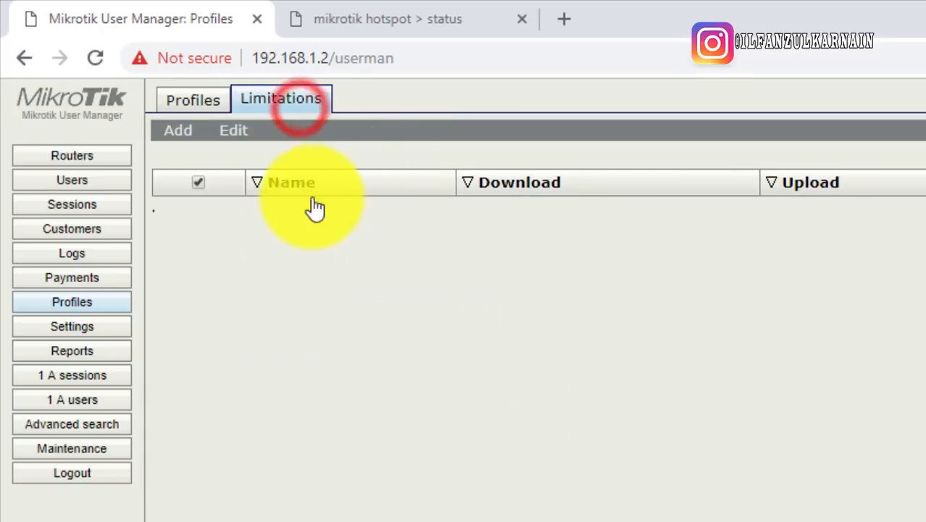
pyautogui.click(178, 130)
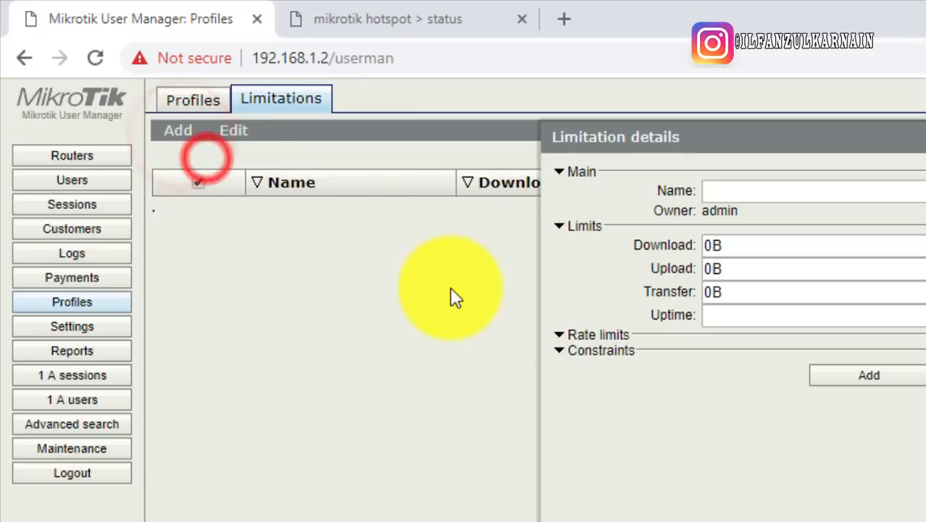
pyautogui.moveTo(700, 138); pyautogui.dragTo(645, 144)
pyautogui.click(668, 192)
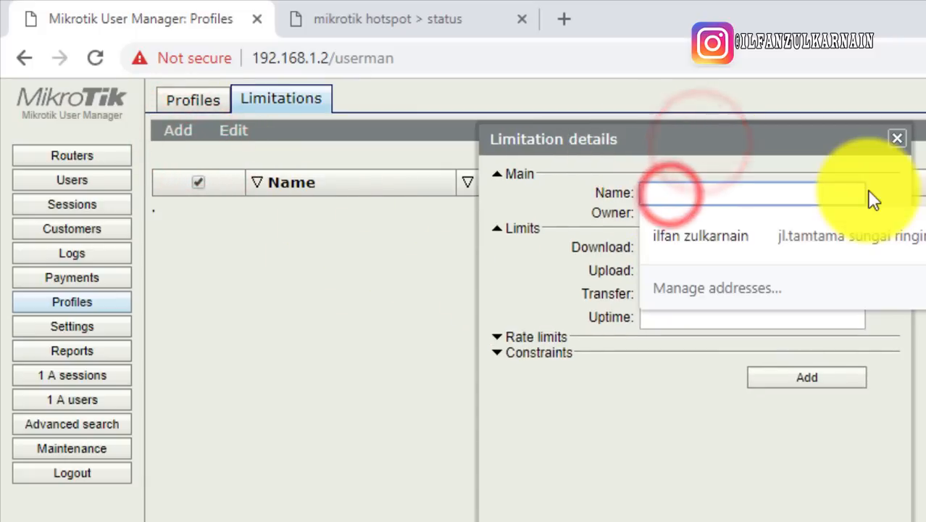
pyautogui.write('1 Menit')
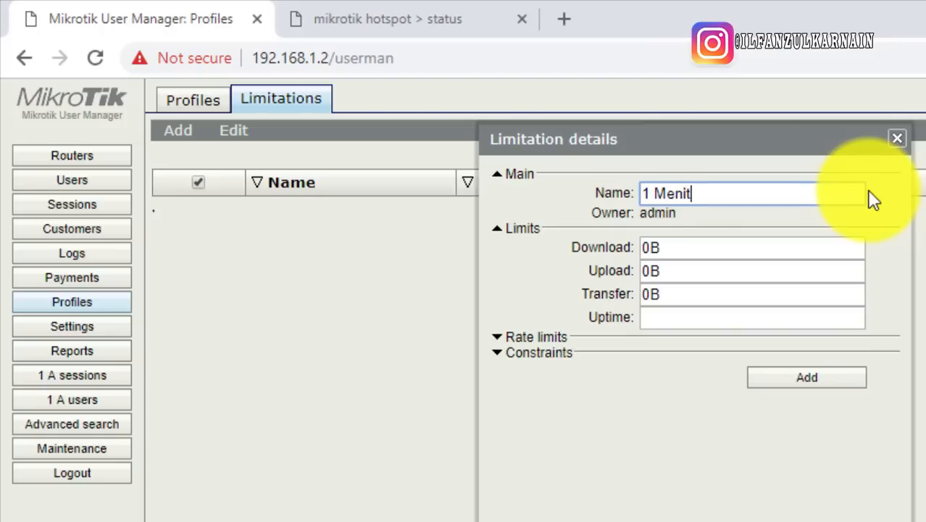
pyautogui.tripleClick(714, 193)
pyautogui.doubleClick(727, 197)
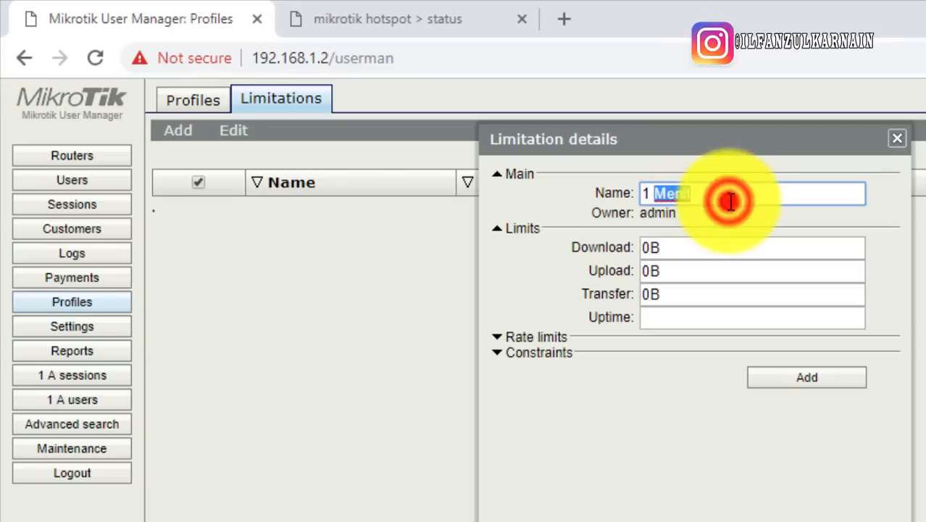
pyautogui.tripleClick(729, 194)
pyautogui.doubleClick(729, 192)
pyautogui.tripleClick(729, 192)
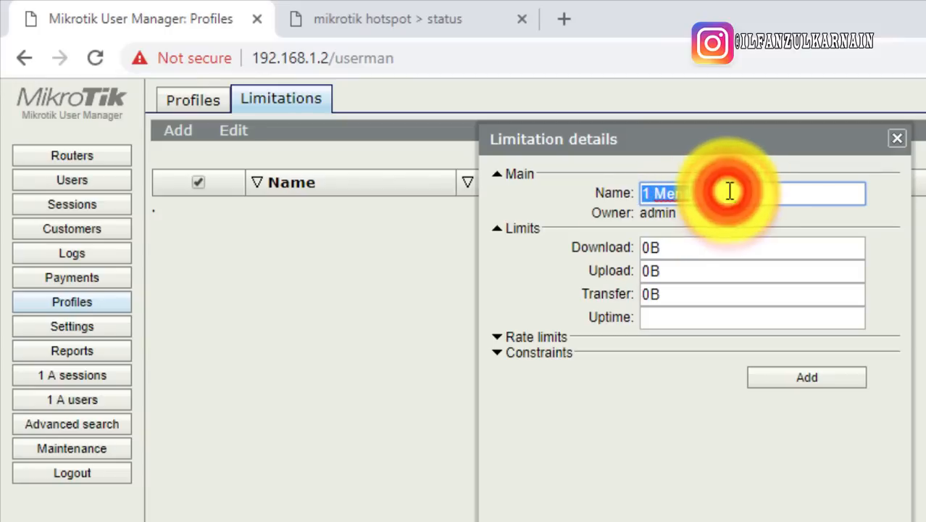
pyautogui.click(729, 192)
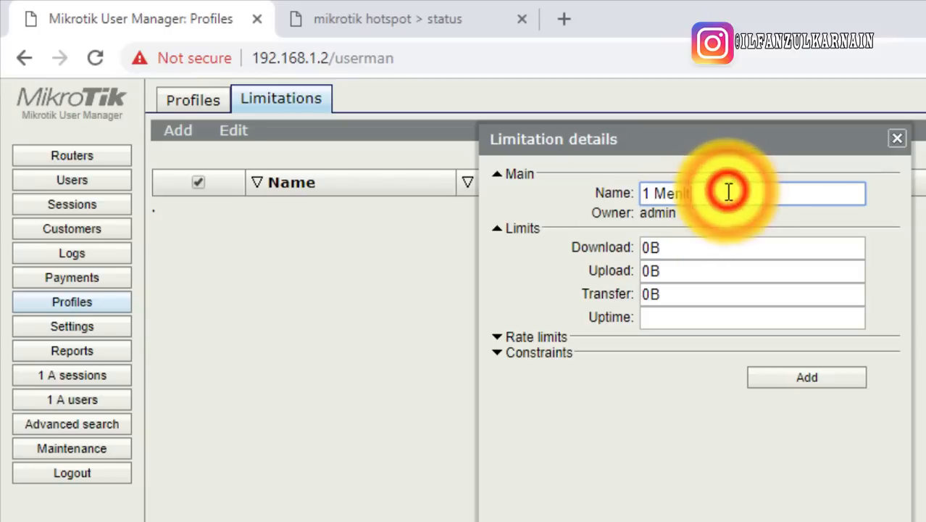
pyautogui.click(506, 327)
# Give the limitation an uptime of 1m
pyautogui.click(674, 317)
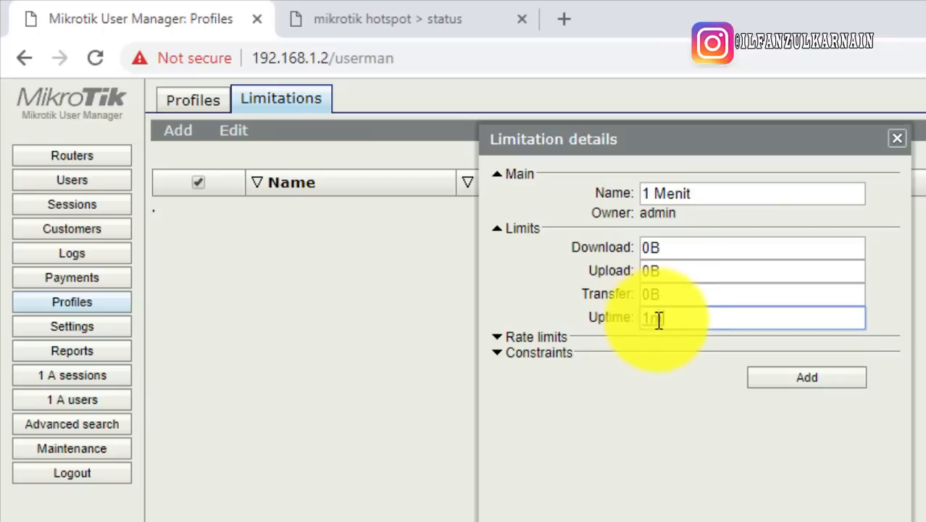
pyautogui.moveTo(666, 318); pyautogui.dragTo(403, 329)
pyautogui.click(535, 281)
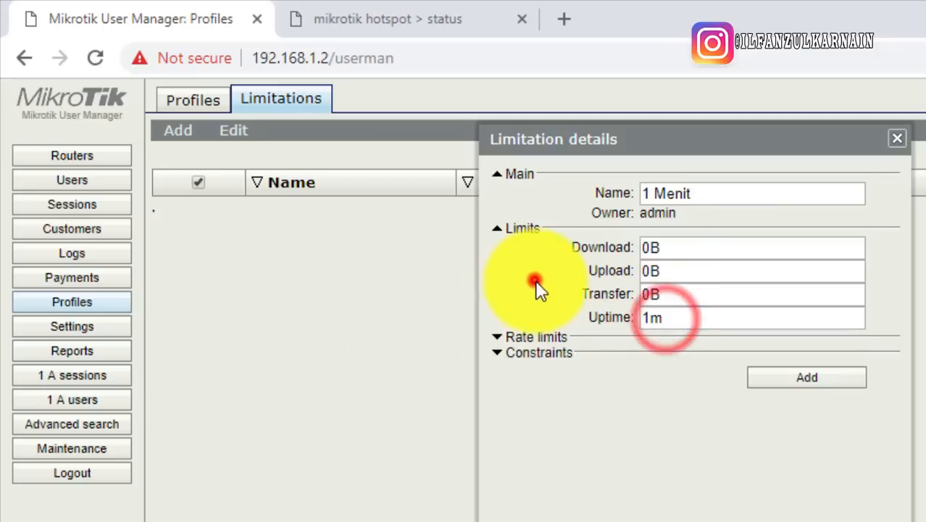
# Expand the rate limits and replace the 128k receive rate with 1M
pyautogui.click(535, 337)
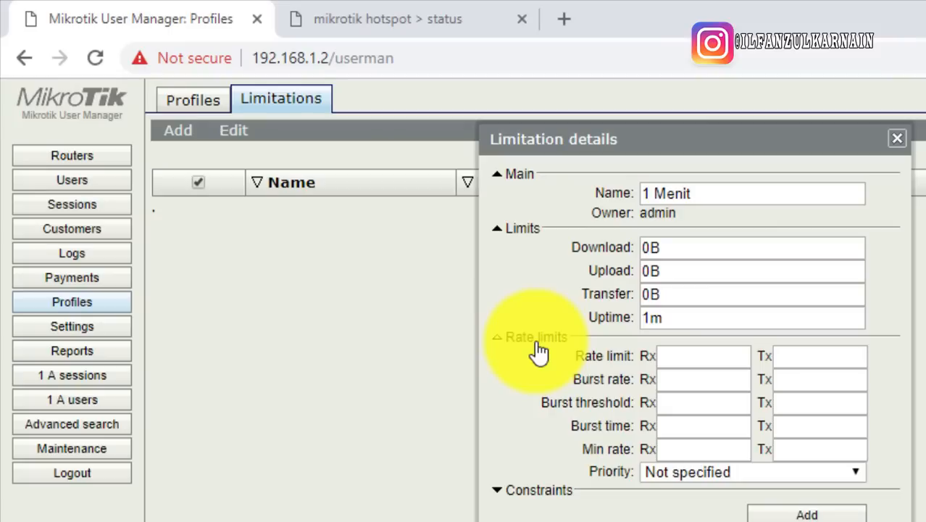
pyautogui.click(695, 363)
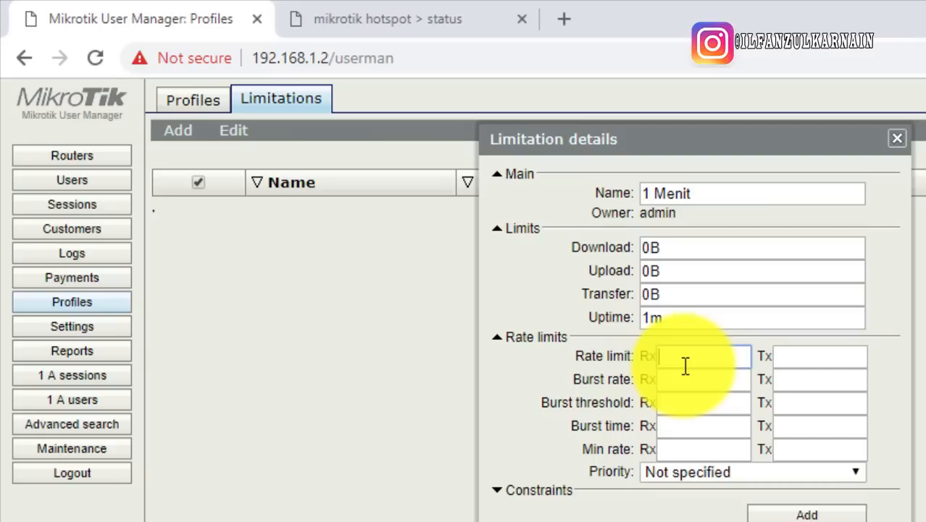
pyautogui.doubleClick(643, 356)
pyautogui.click(761, 356)
pyautogui.moveTo(809, 364); pyautogui.dragTo(806, 364)
pyautogui.click(678, 356)
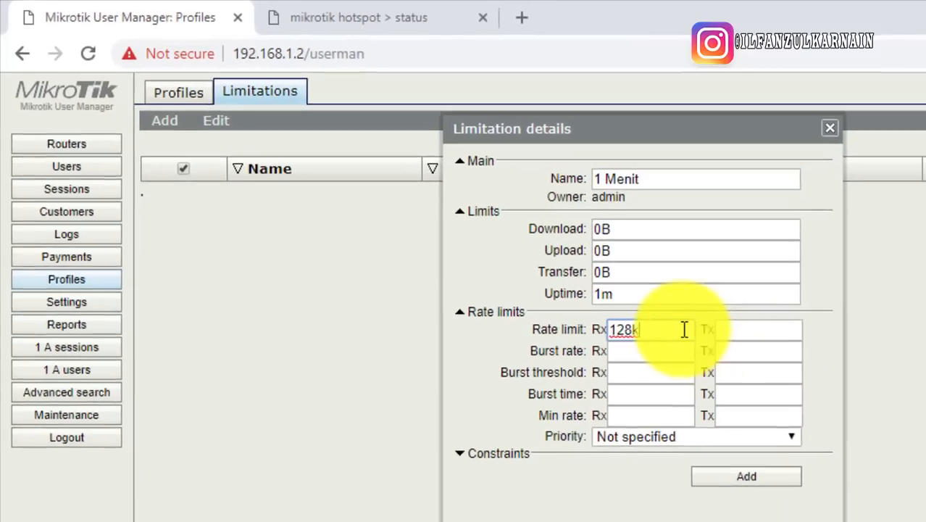
pyautogui.doubleClick(728, 355)
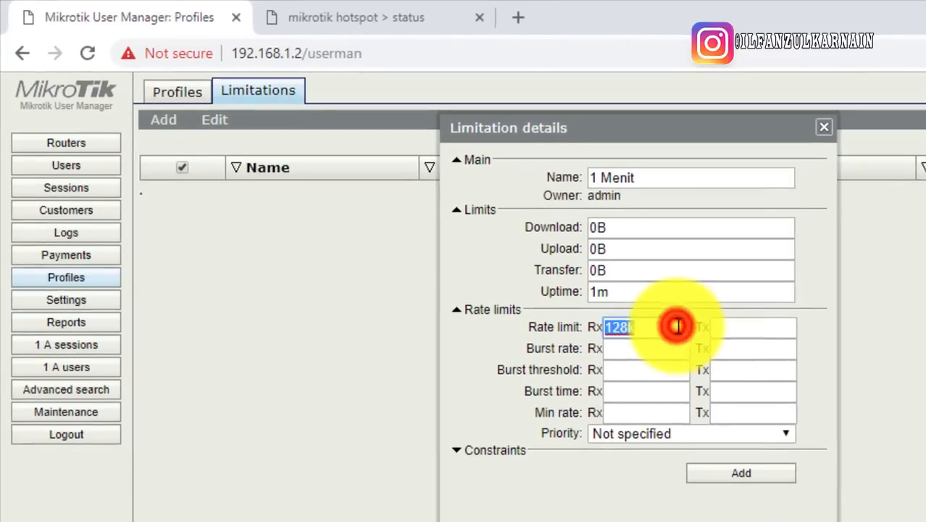
pyautogui.doubleClick(663, 321)
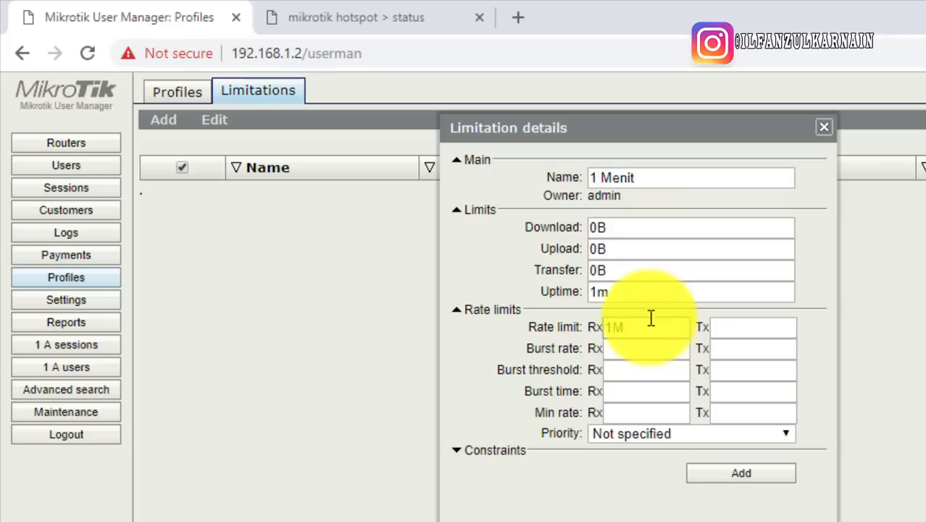
pyautogui.doubleClick(650, 319)
pyautogui.hotkey('ctrl', 'c')
# Fill 1M into Tx rate, Rx/Tx burst rate and Rx/Tx burst threshold
pyautogui.click(727, 324)
pyautogui.hotkey('ctrl', 'v')
pyautogui.click(656, 349)
pyautogui.hotkey('ctrl', 'v')
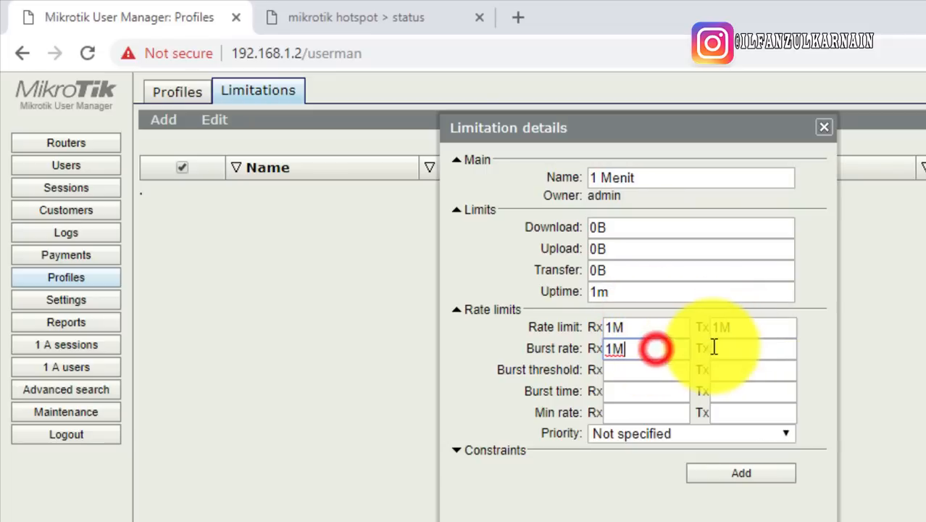
pyautogui.click(721, 346)
pyautogui.hotkey('ctrl', 'v')
pyautogui.click(640, 373)
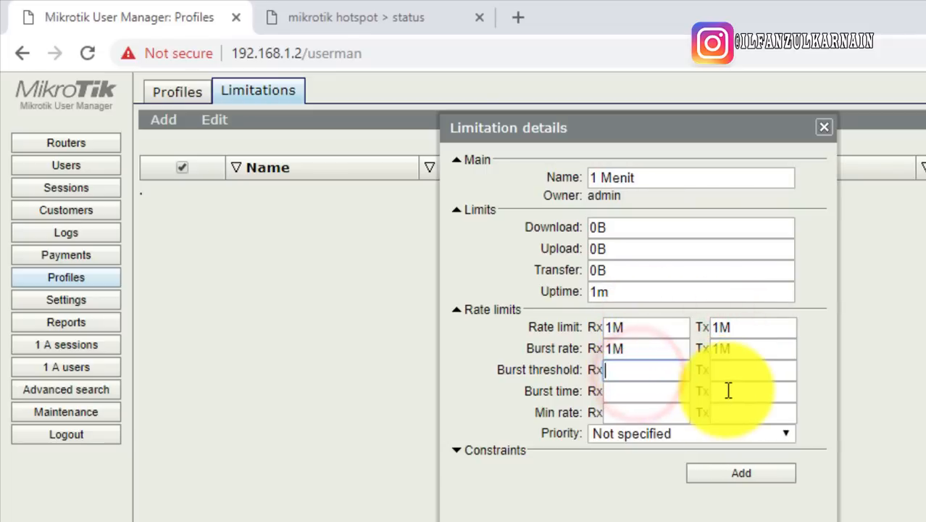
pyautogui.hotkey('ctrl', 'v')
pyautogui.click(719, 371)
pyautogui.hotkey('ctrl', 'v')
# Set Rx/Tx burst time to 0 and Rx/Tx minimum rate to 1M
pyautogui.click(658, 403)
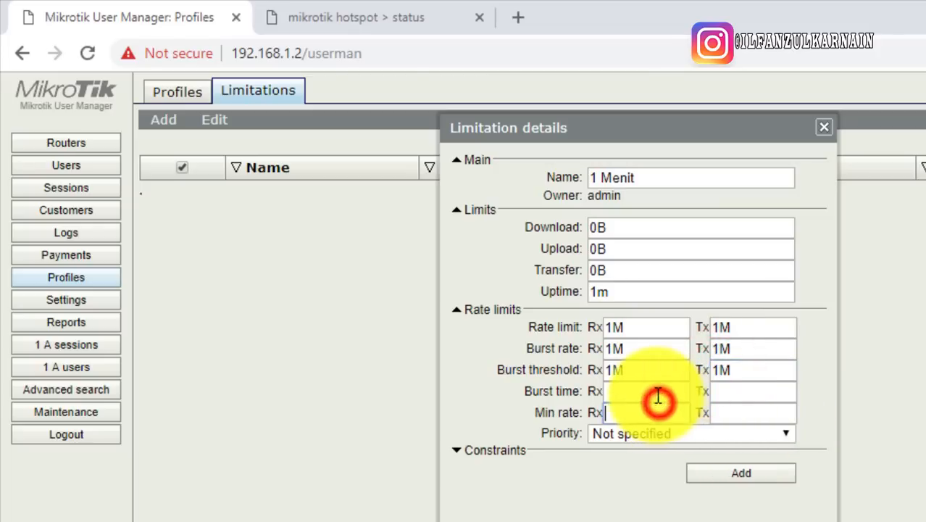
pyautogui.click(655, 392)
pyautogui.write('0')
pyautogui.click(741, 392)
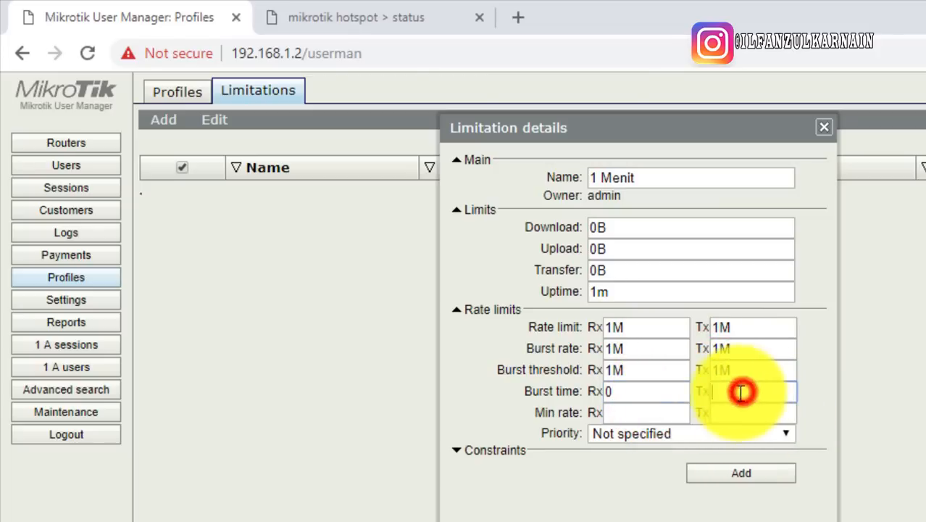
pyautogui.write('0')
pyautogui.click(652, 413)
pyautogui.hotkey('ctrl', 'v')
pyautogui.click(742, 410)
pyautogui.hotkey('ctrl', 'v')
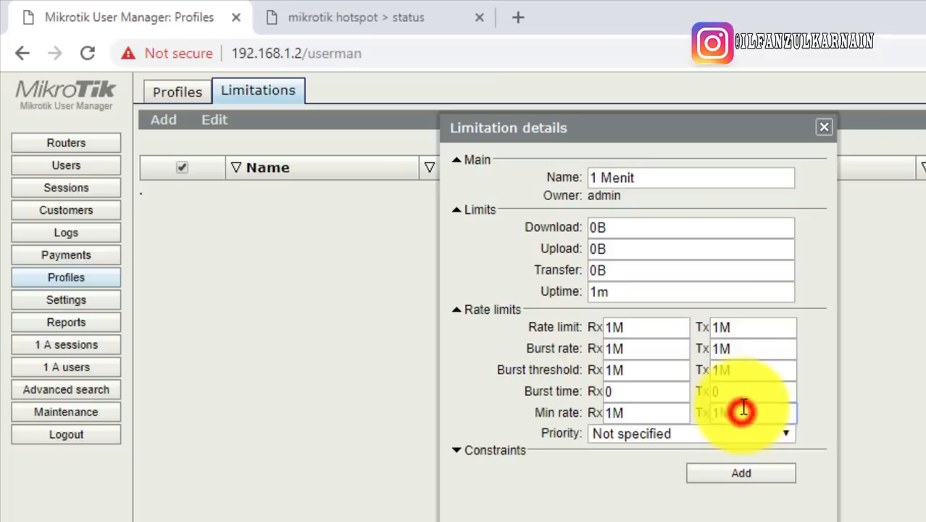
# Review the 1M rates and 1m uptime, then add the 1 Menit limitation
pyautogui.doubleClick(734, 327)
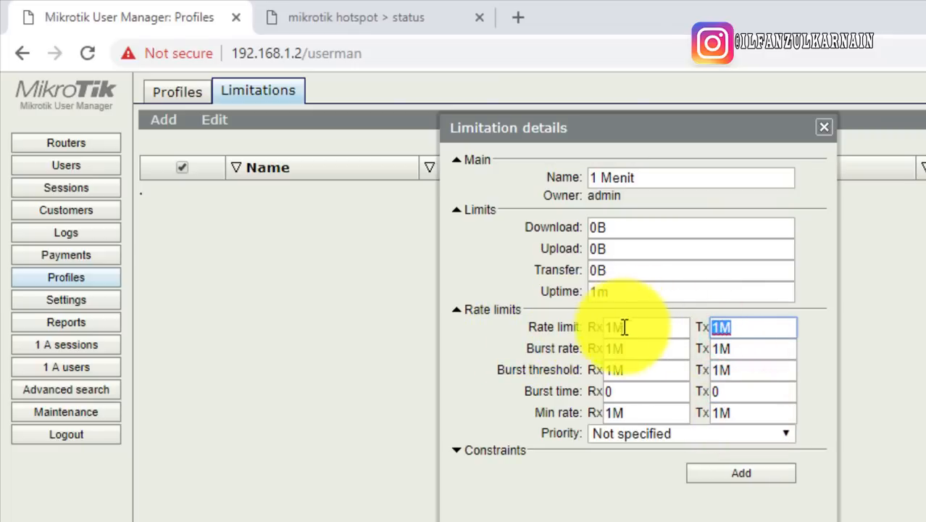
pyautogui.moveTo(628, 327); pyautogui.dragTo(566, 329)
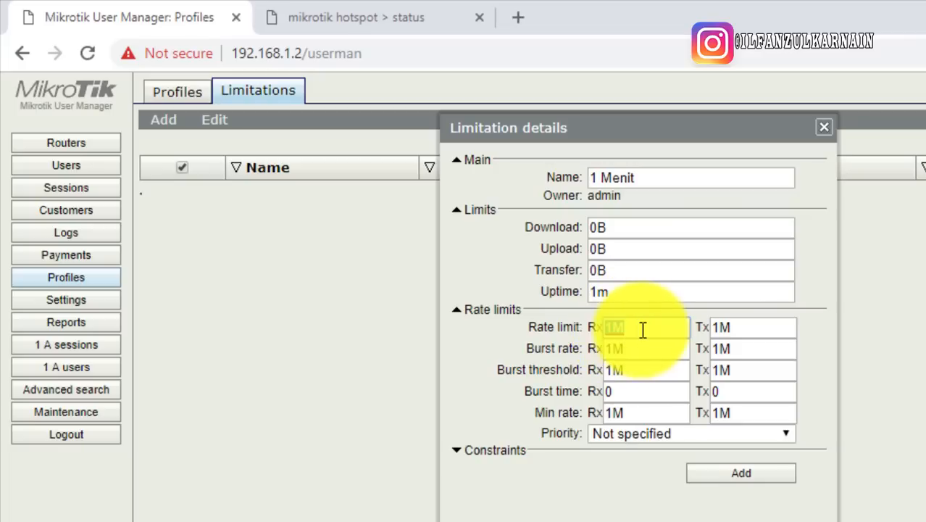
pyautogui.click(720, 328)
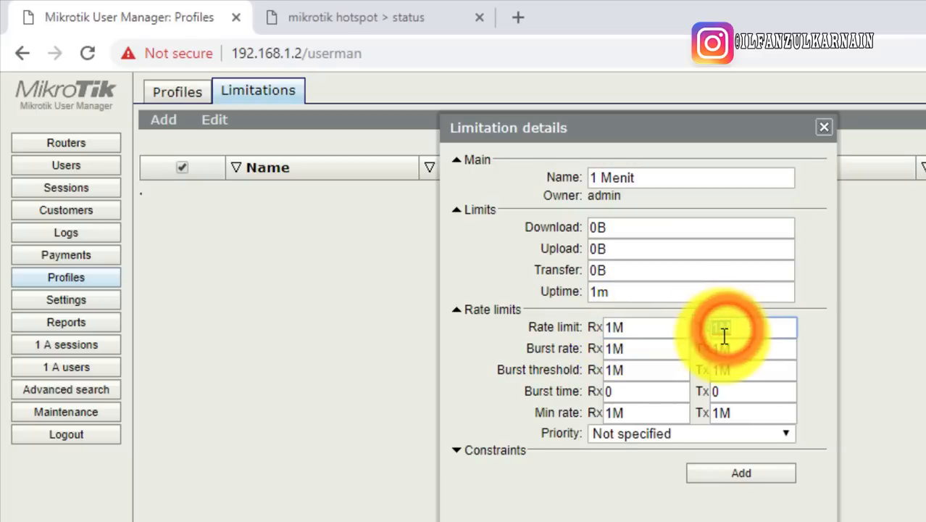
pyautogui.click(636, 327)
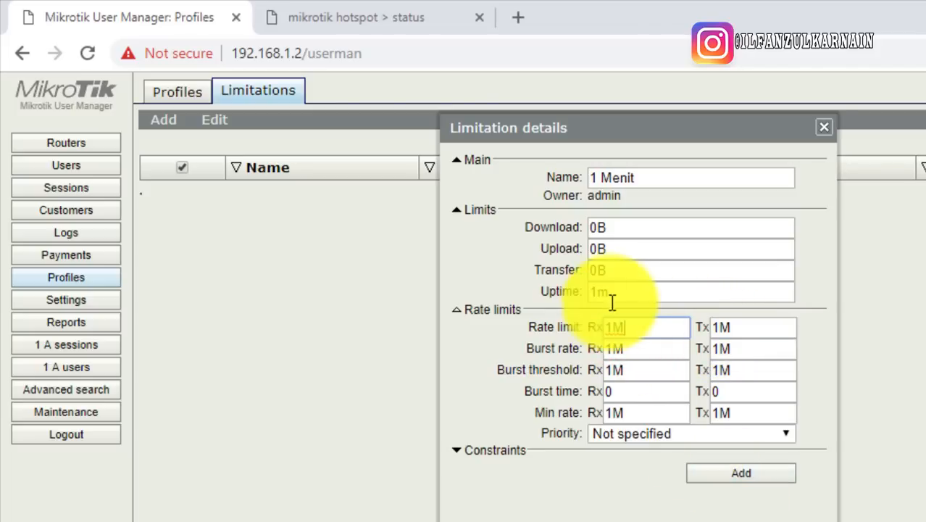
pyautogui.click(632, 293)
pyautogui.click(642, 330)
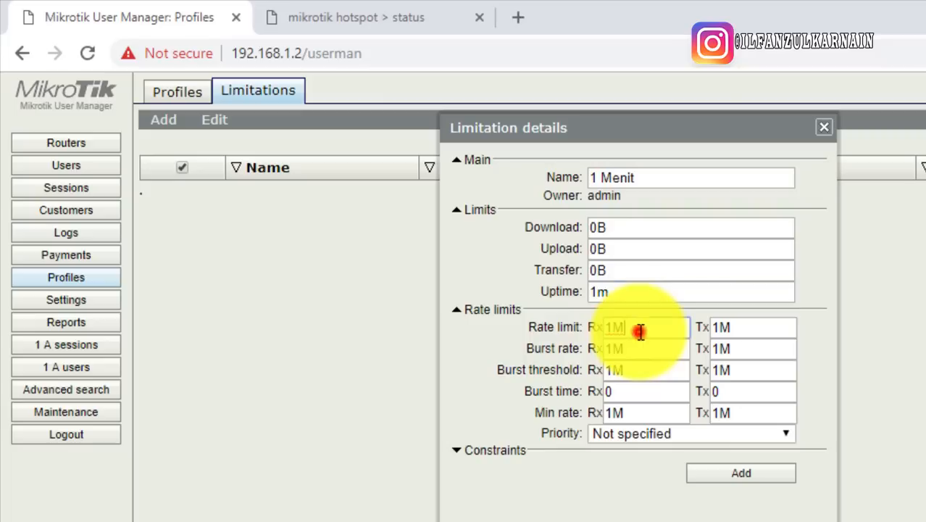
pyautogui.click(631, 291)
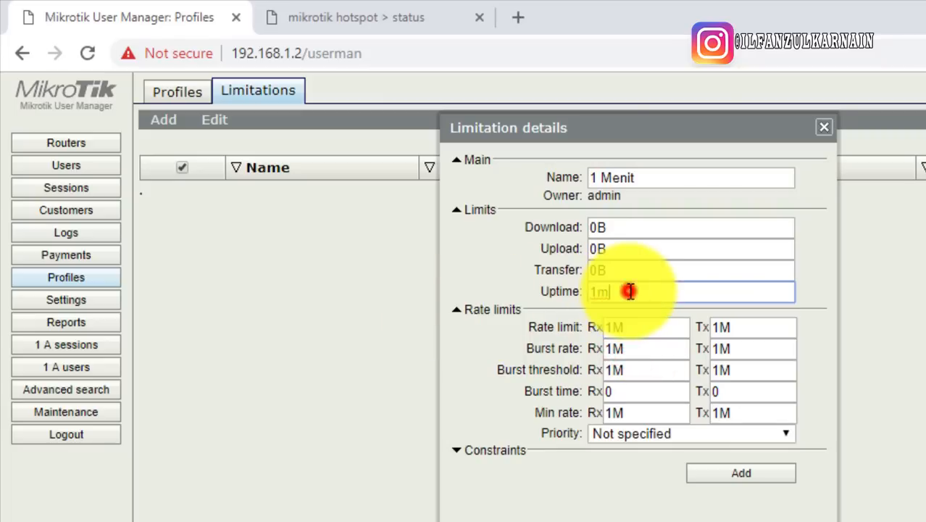
pyautogui.click(746, 475)
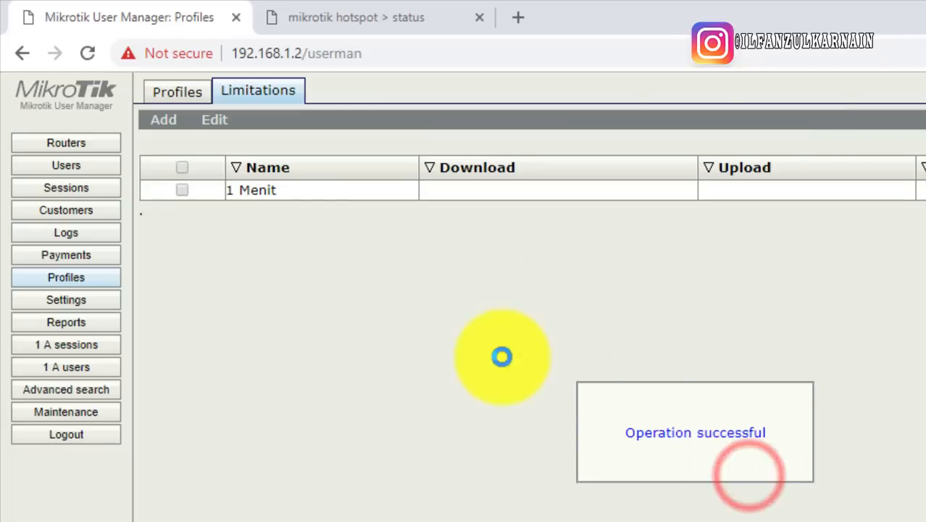
# Create a new profile named 'Batas 1 Menit dan 1MB'
pyautogui.click(498, 354)
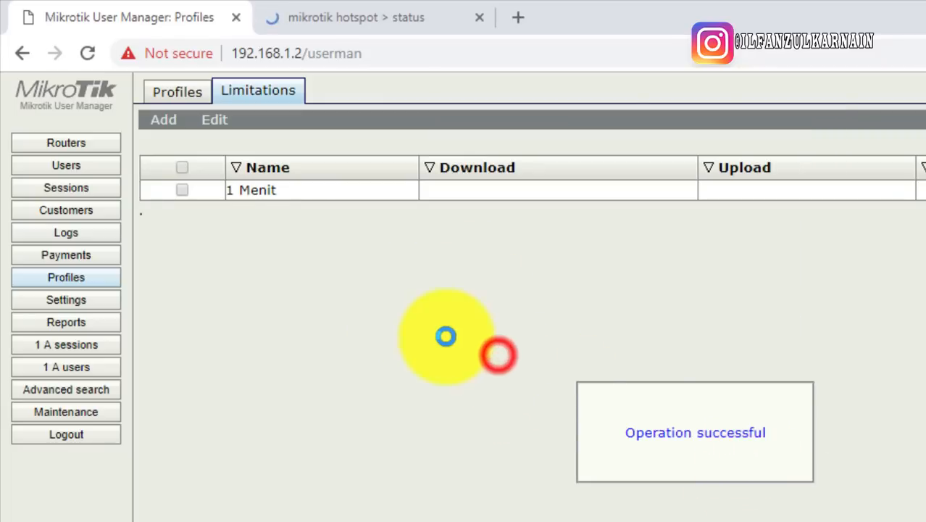
pyautogui.click(181, 95)
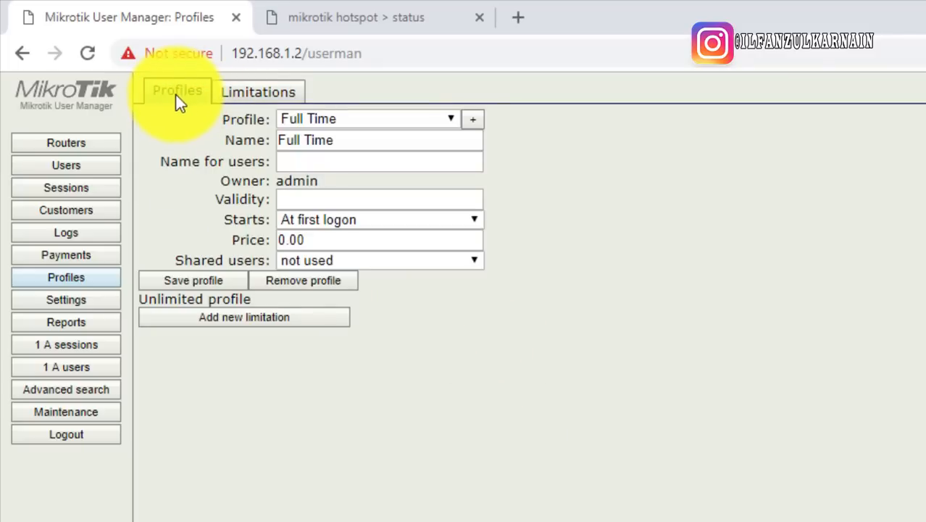
pyautogui.click(258, 93)
pyautogui.click(198, 95)
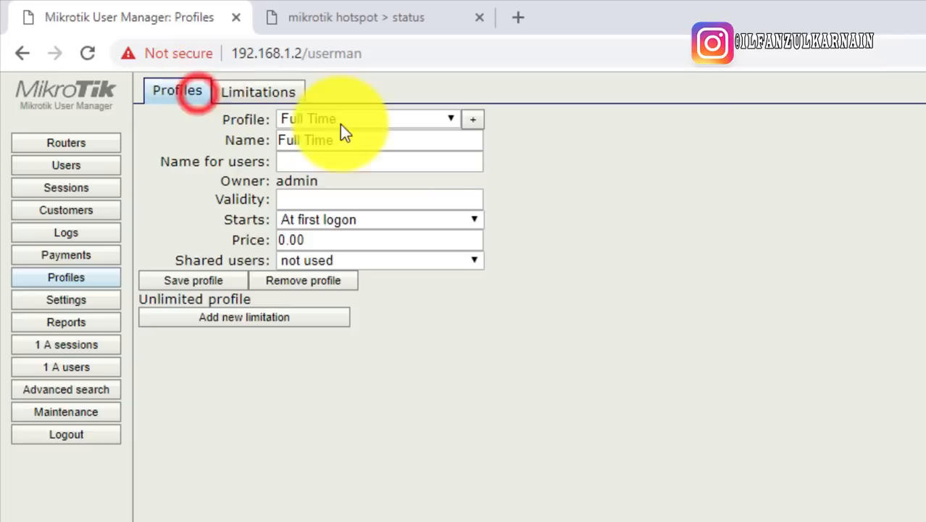
pyautogui.click(473, 122)
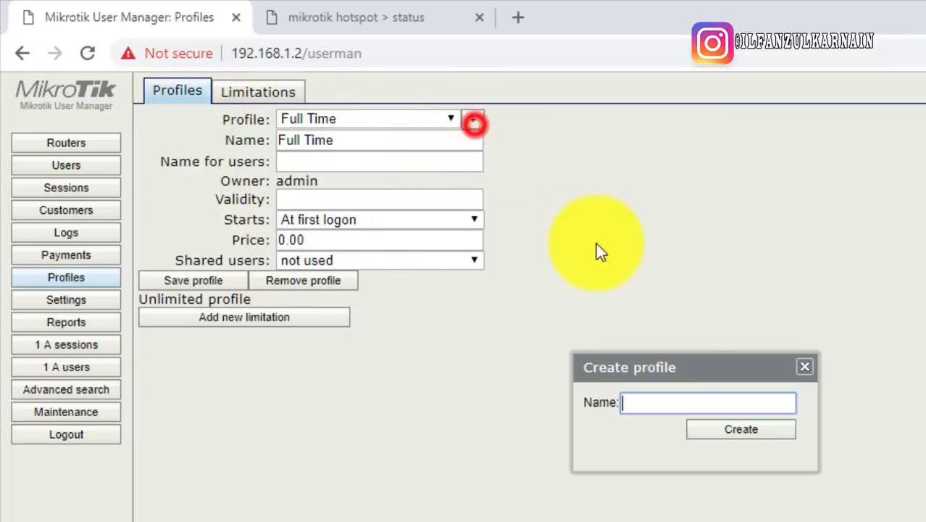
pyautogui.click(652, 404)
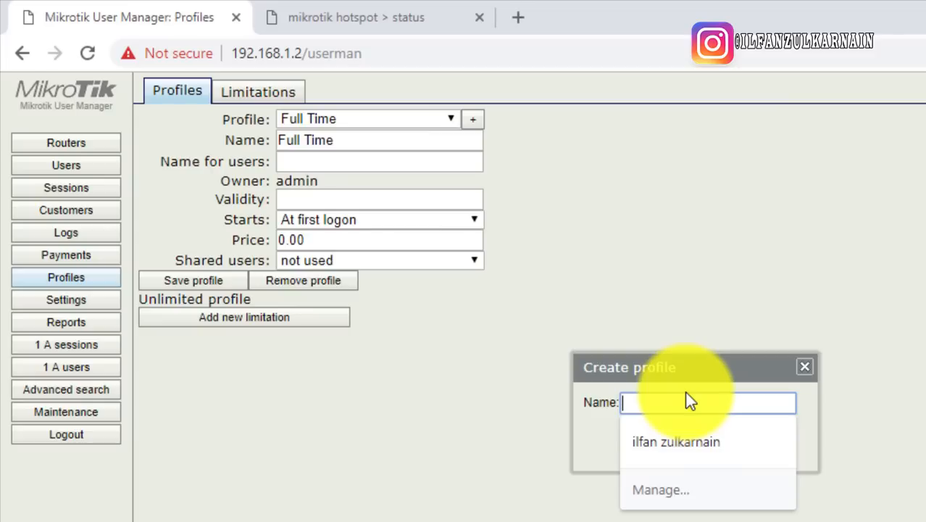
pyautogui.write('Batas 1 M')
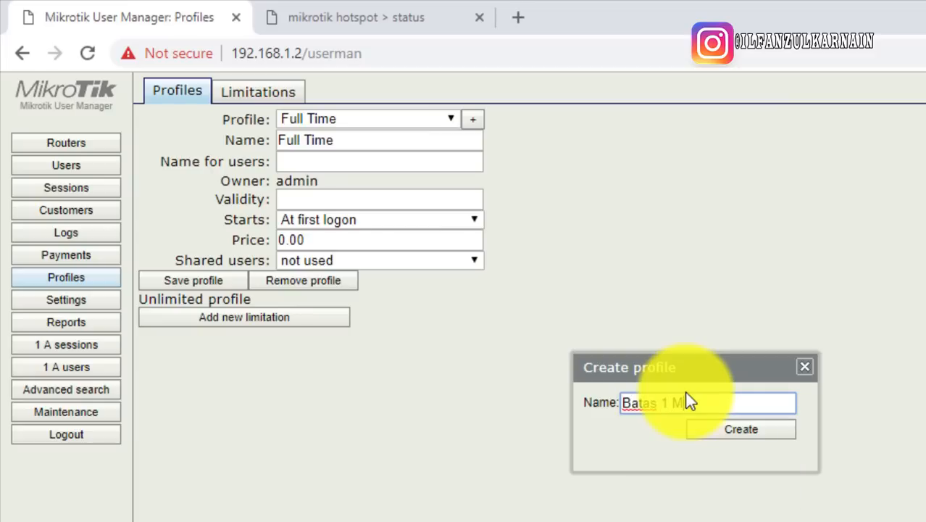
pyautogui.write('bit dan 1MB')
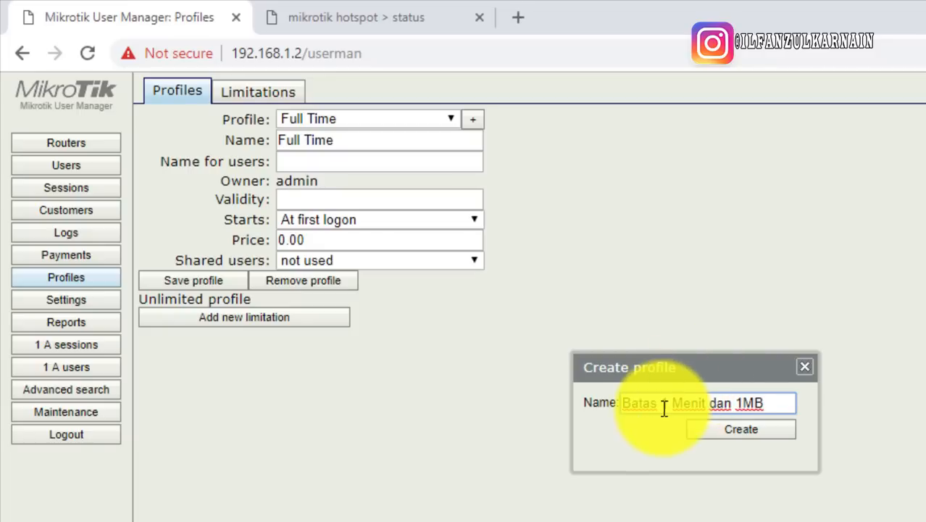
pyautogui.moveTo(662, 407); pyautogui.dragTo(709, 402)
pyautogui.click(731, 403)
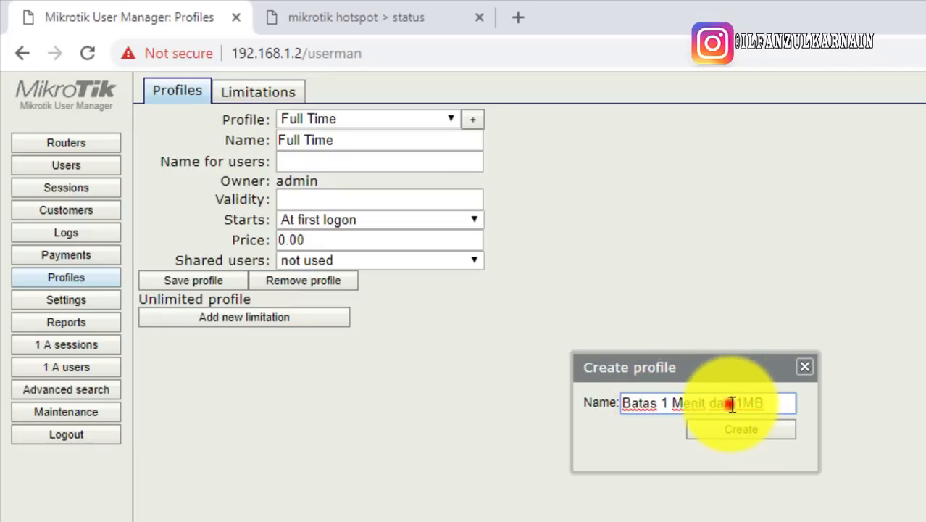
pyautogui.click(754, 430)
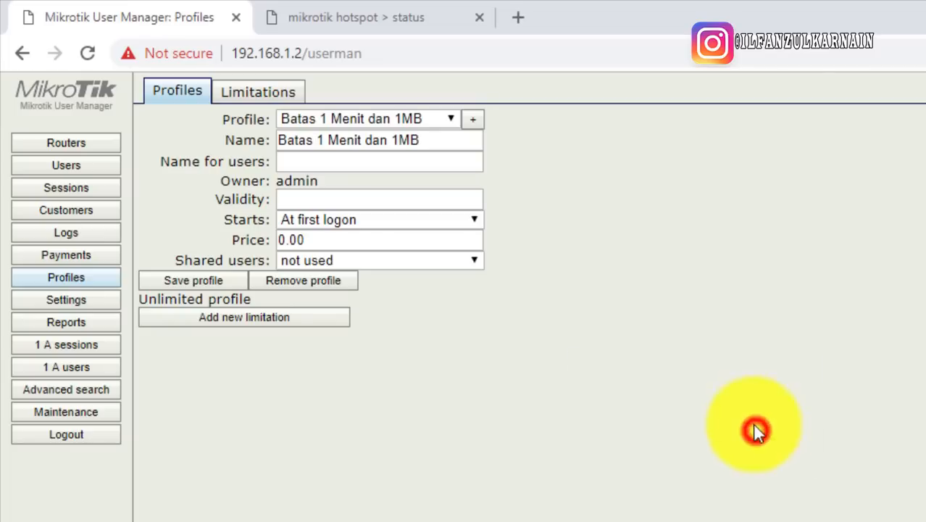
# Attach the 1 Menit limitation to the Batas 1 Menit dan 1MB profile
pyautogui.click(614, 368)
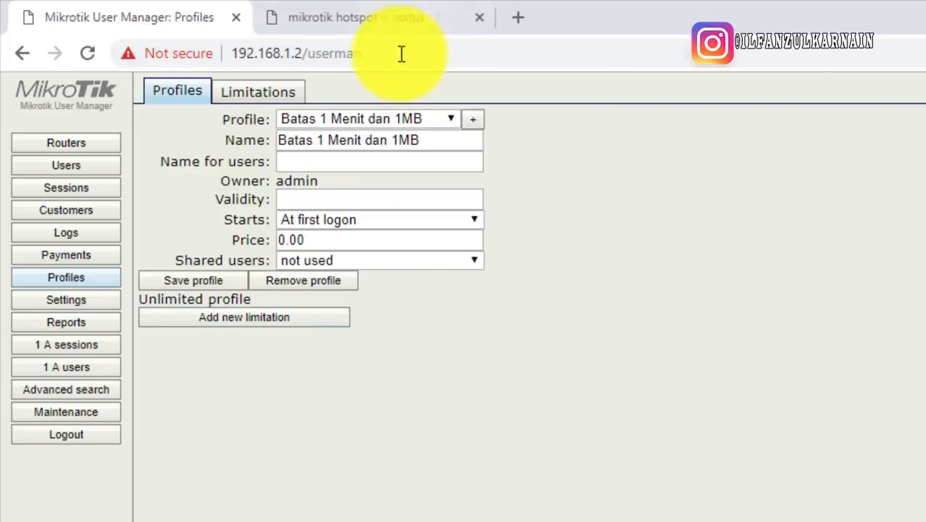
pyautogui.click(324, 121)
pyautogui.click(351, 116)
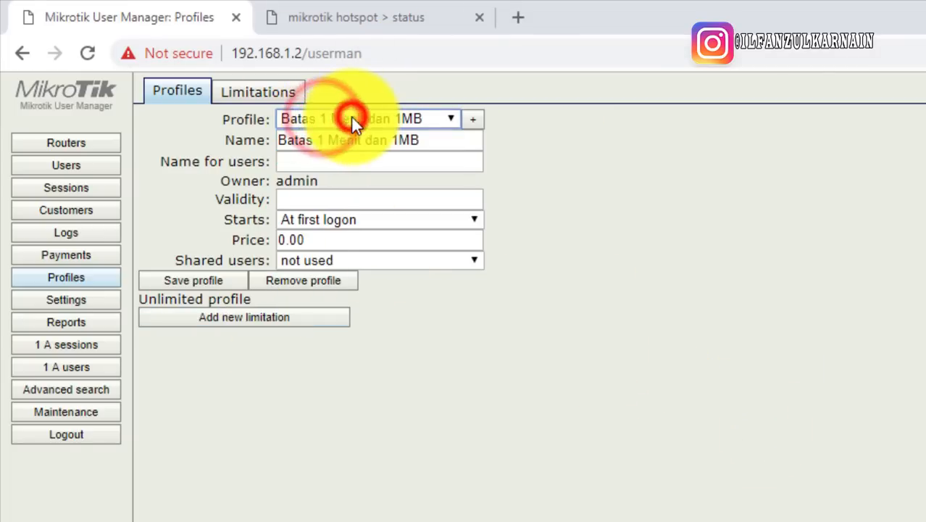
pyautogui.click(258, 320)
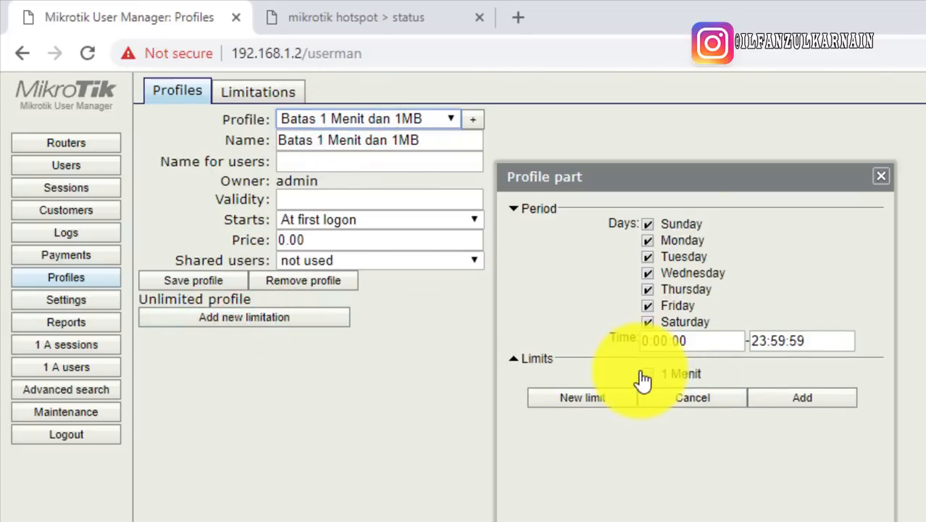
pyautogui.click(647, 374)
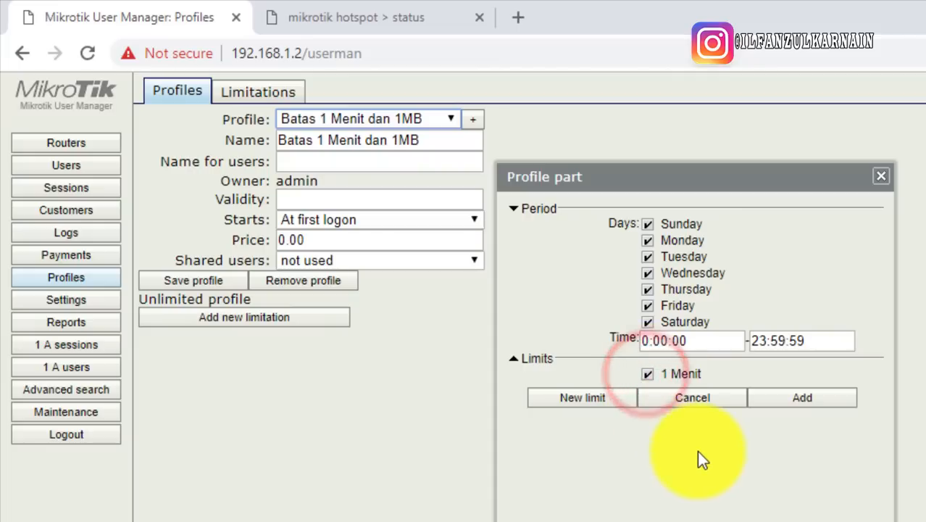
pyautogui.click(796, 397)
pyautogui.click(448, 473)
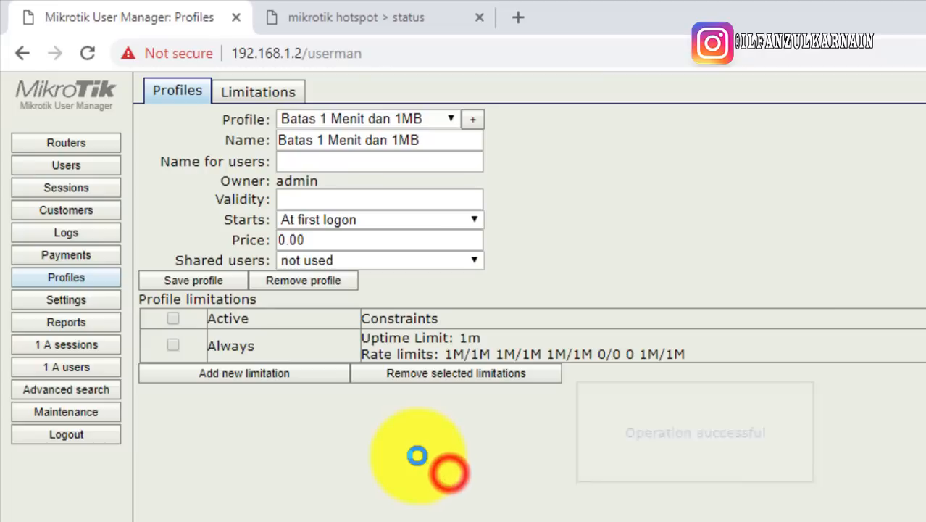
pyautogui.click(86, 168)
# Add a single user with a test username and the Batas 1 Menit dan 1MB profile
pyautogui.click(174, 97)
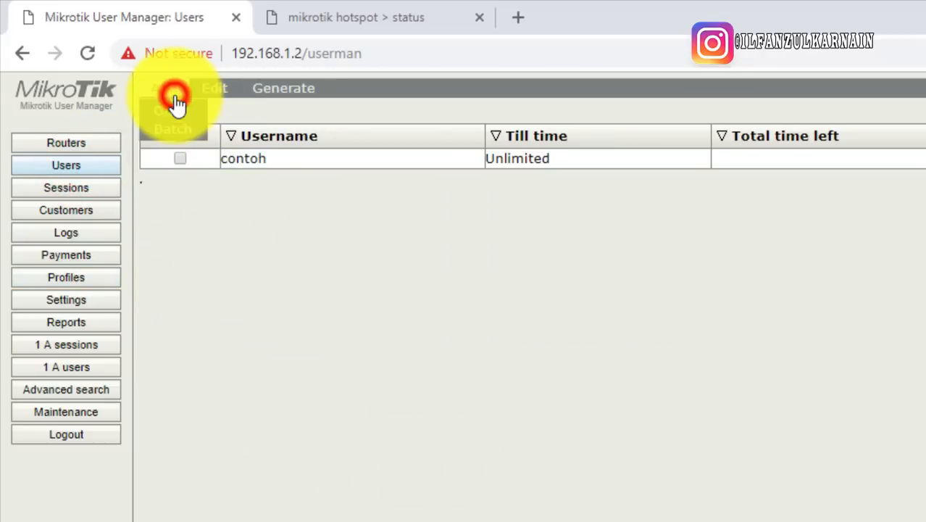
pyautogui.click(178, 107)
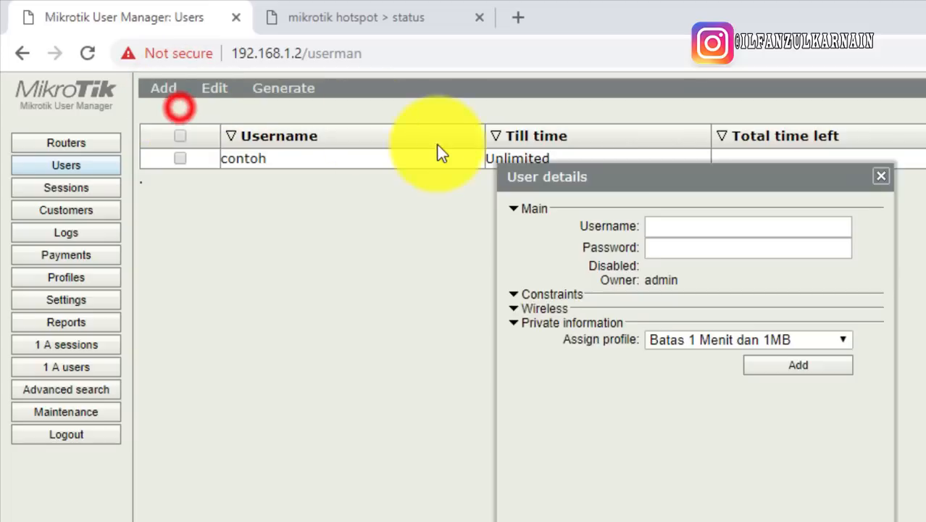
pyautogui.click(670, 224)
pyautogui.write('tess')
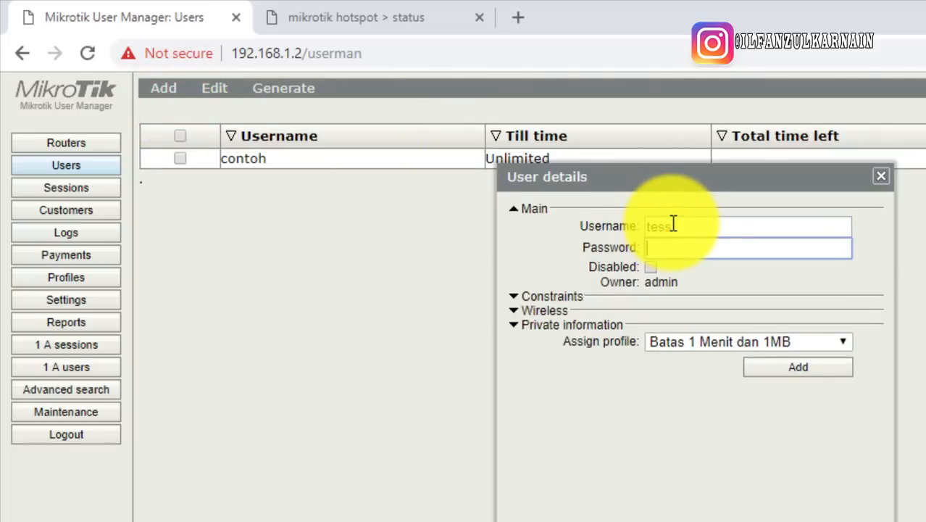
pyautogui.click(706, 247)
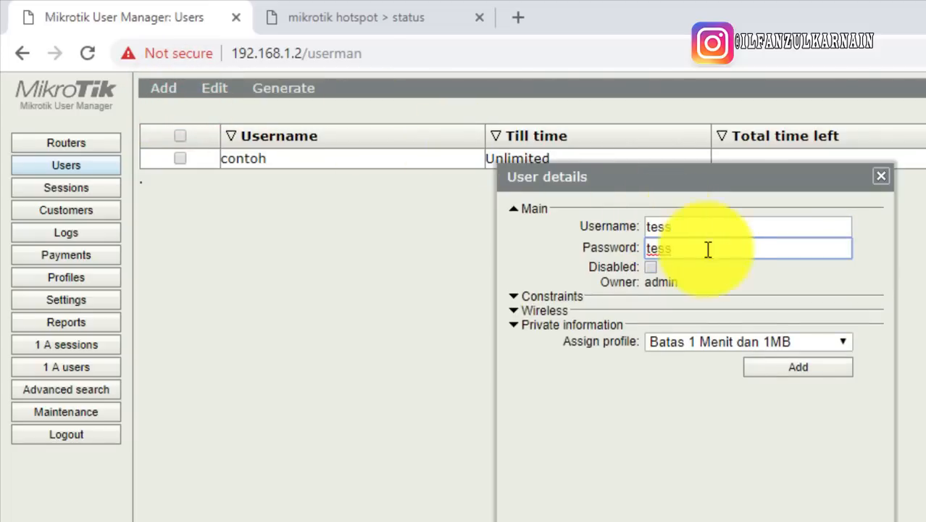
pyautogui.click(703, 347)
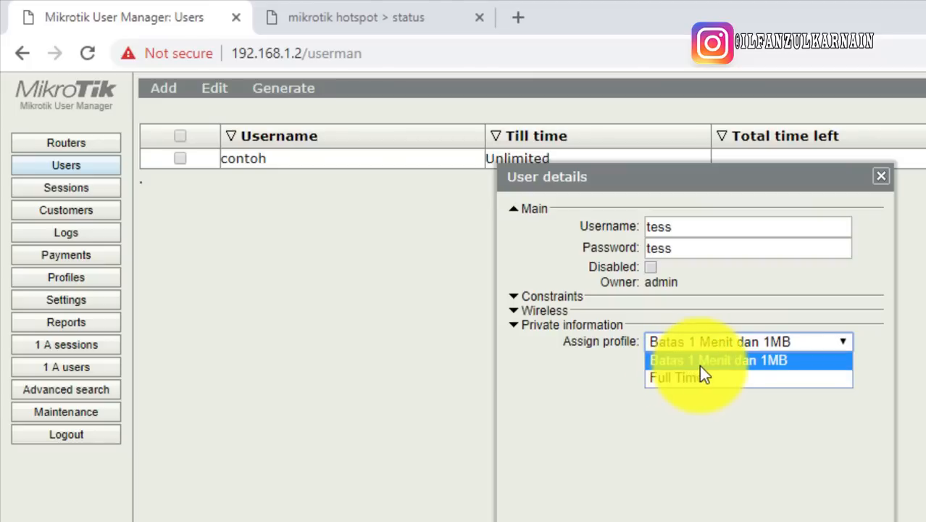
pyautogui.click(701, 366)
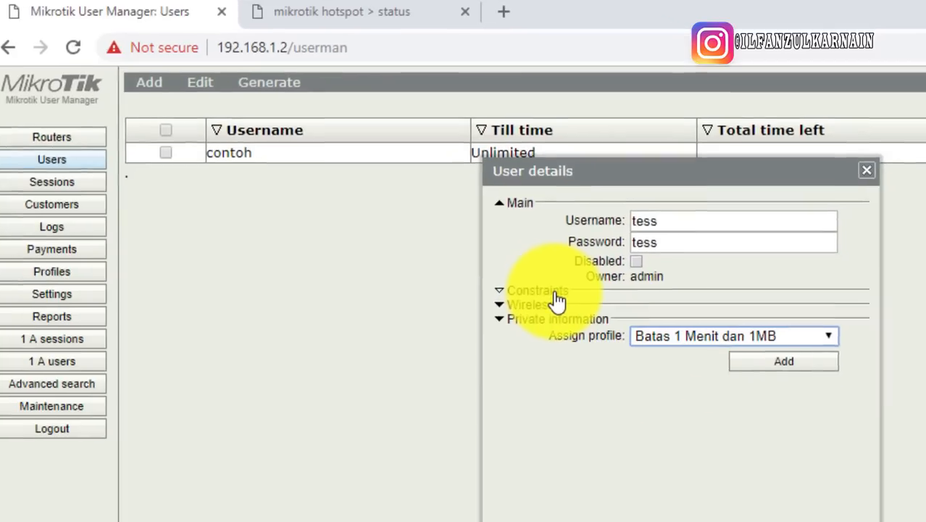
# Keep Shared users at 1 in the user's constraints and save the user
pyautogui.click(556, 294)
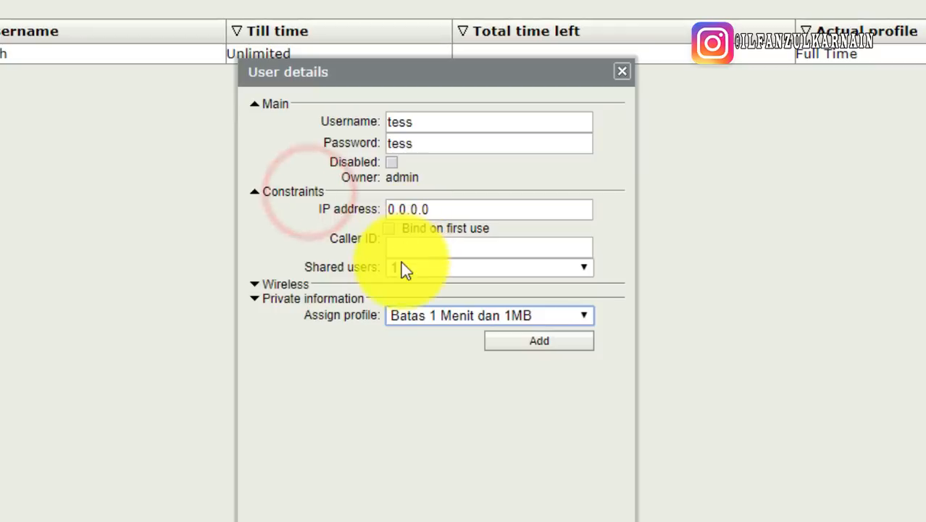
pyautogui.click(440, 278)
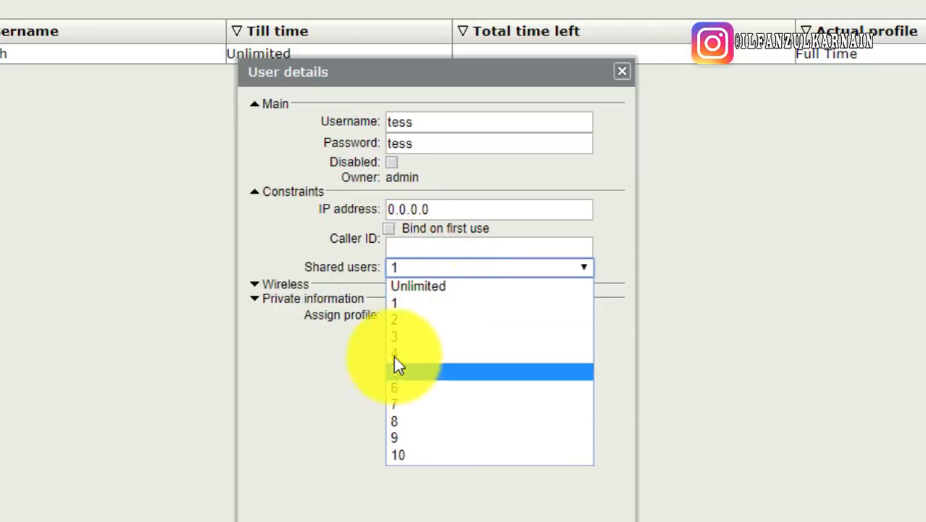
pyautogui.click(312, 410)
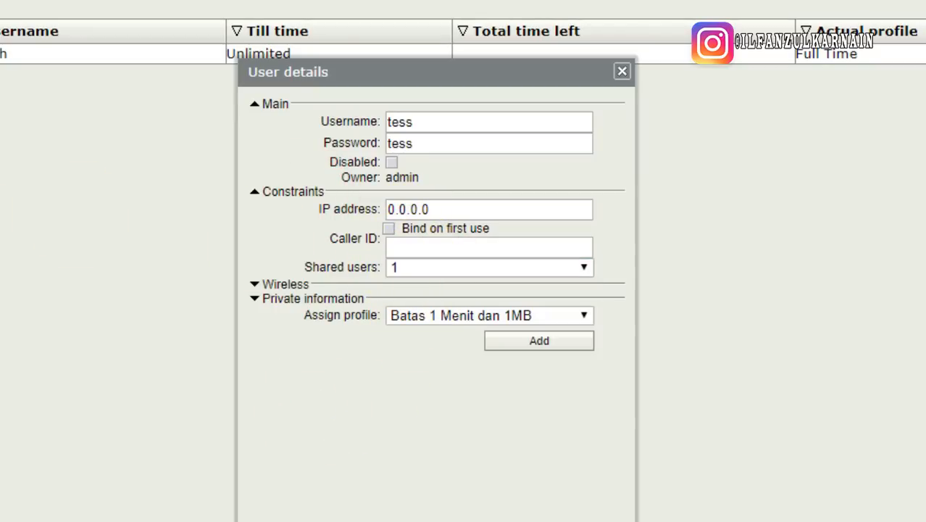
pyautogui.click(435, 269)
pyautogui.click(437, 265)
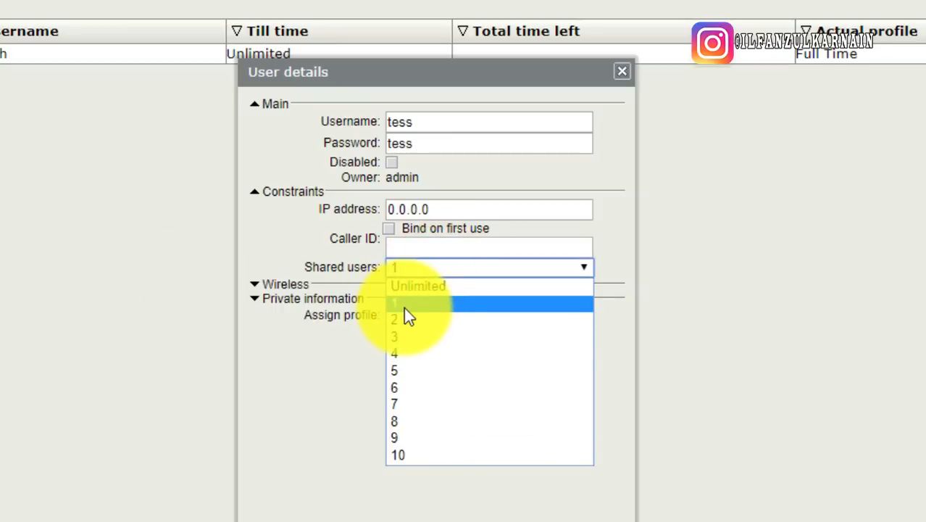
pyautogui.click(406, 305)
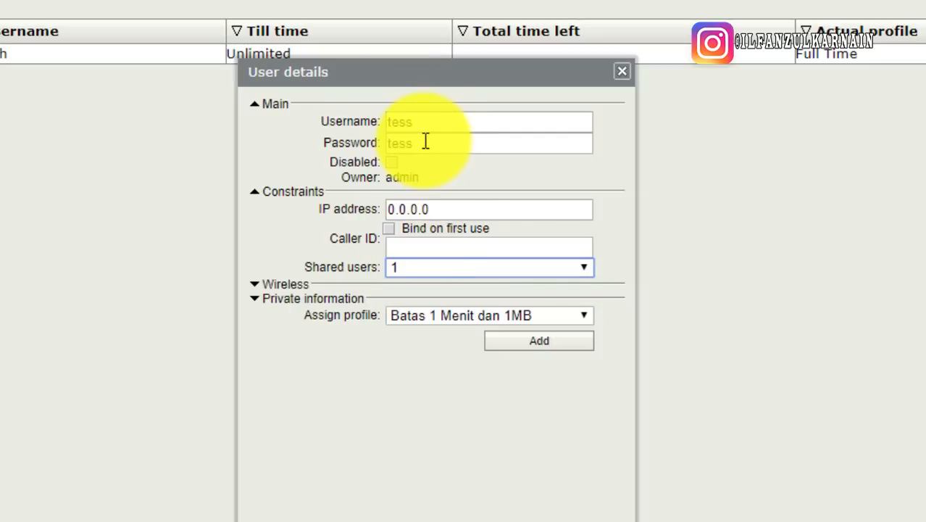
pyautogui.click(410, 269)
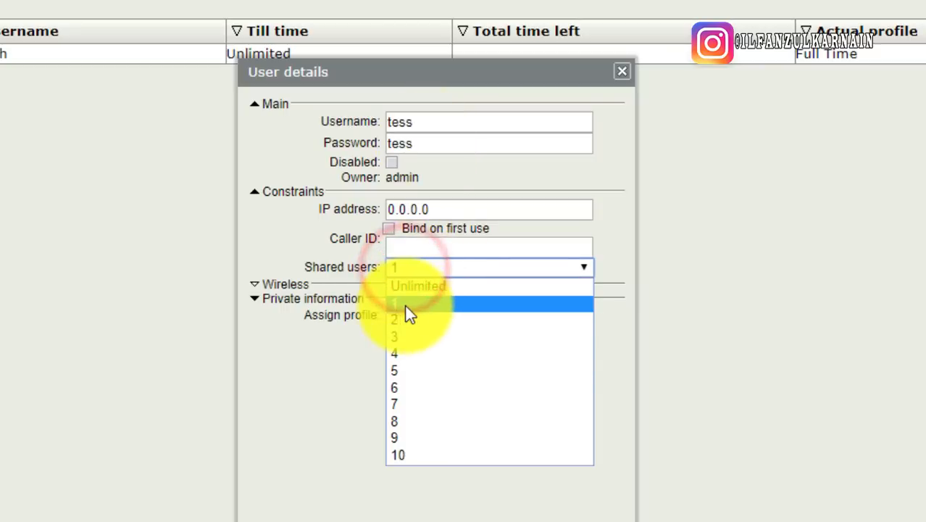
pyautogui.click(404, 304)
pyautogui.moveTo(306, 267); pyautogui.dragTo(381, 266)
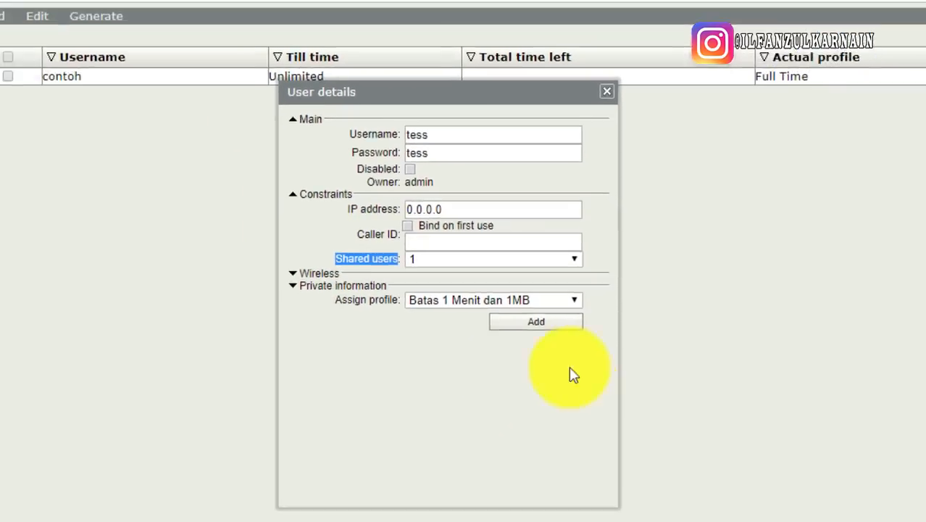
pyautogui.click(555, 343)
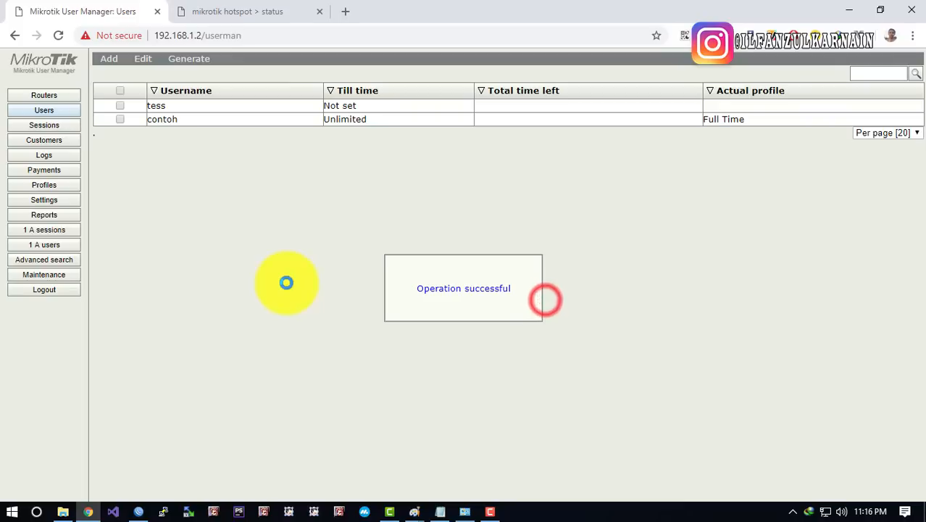
pyautogui.click(264, 234)
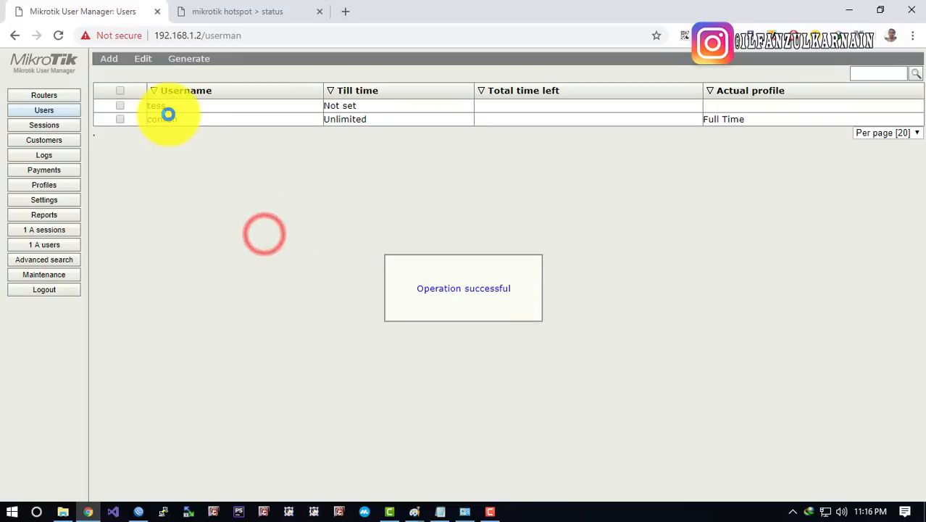
# Run a speed test on speedtest.net in a new browser tab
pyautogui.click(346, 11)
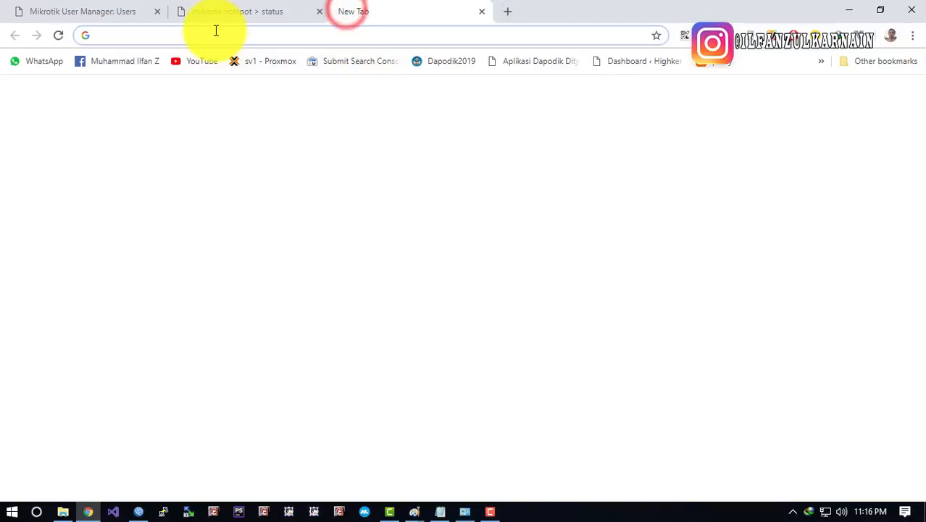
pyautogui.write('speedtest.net')
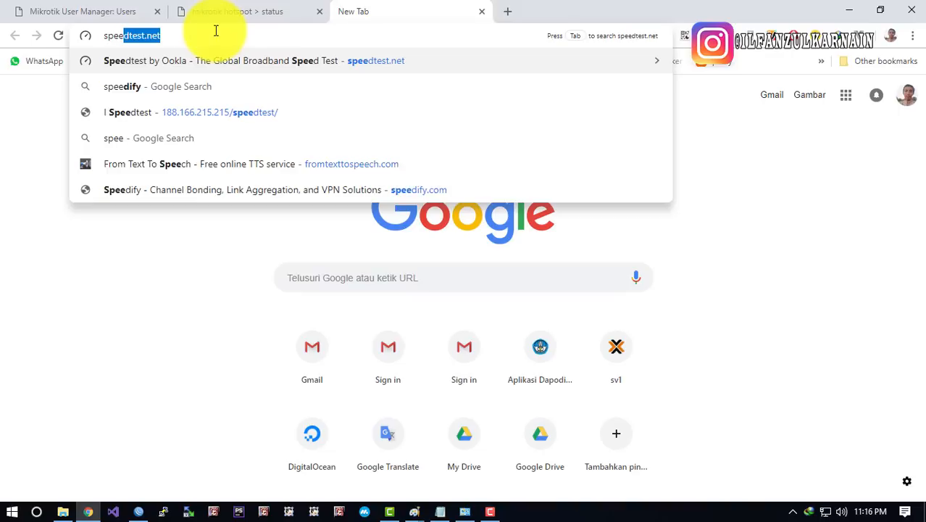
pyautogui.press('Return')
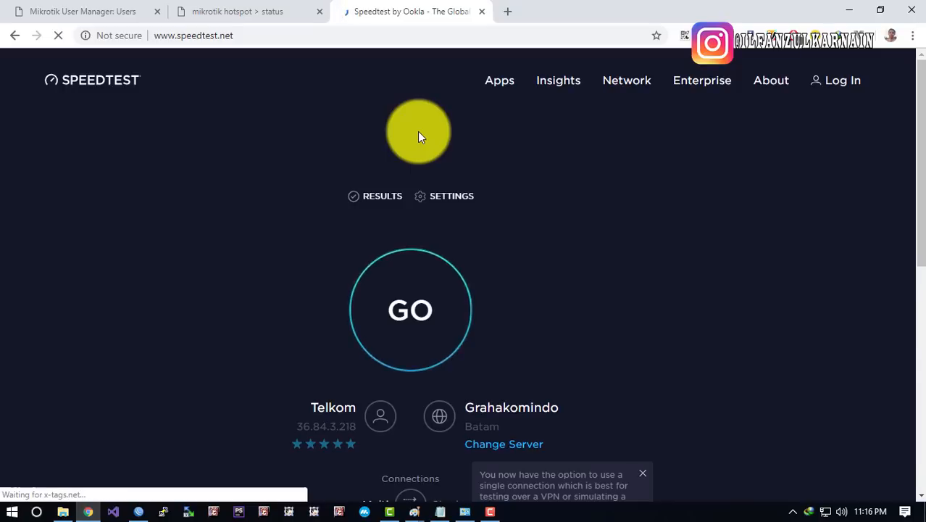
pyautogui.click(424, 303)
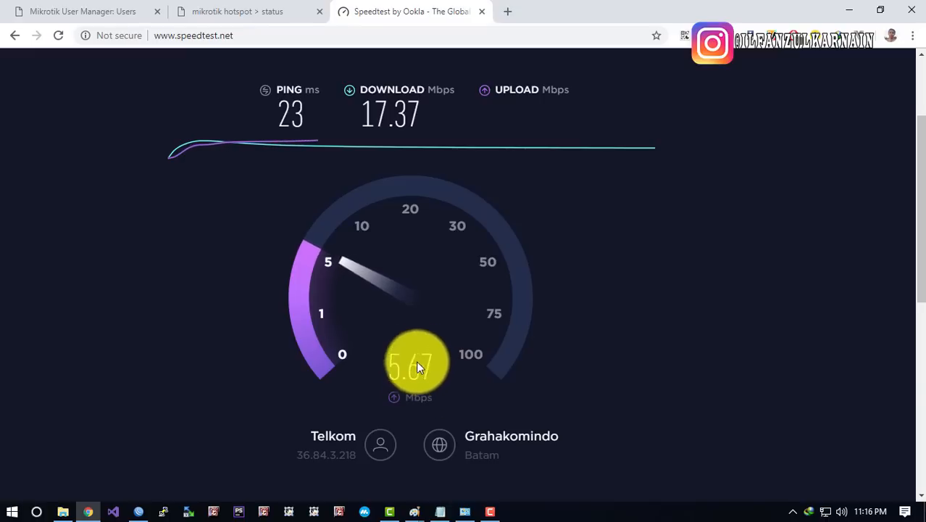
# Log off the hotspot session and log in again as the test user
pyautogui.click(250, 8)
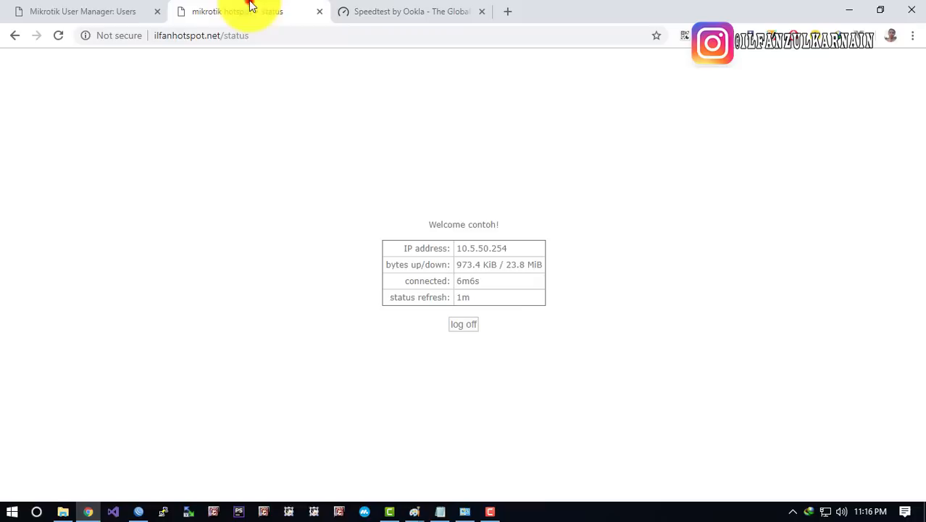
pyautogui.moveTo(468, 224); pyautogui.dragTo(500, 225)
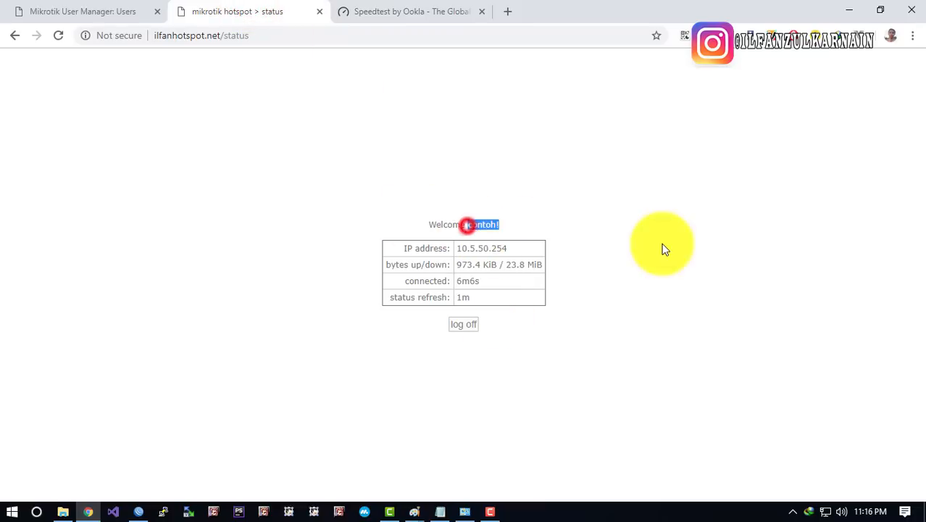
pyautogui.click(457, 9)
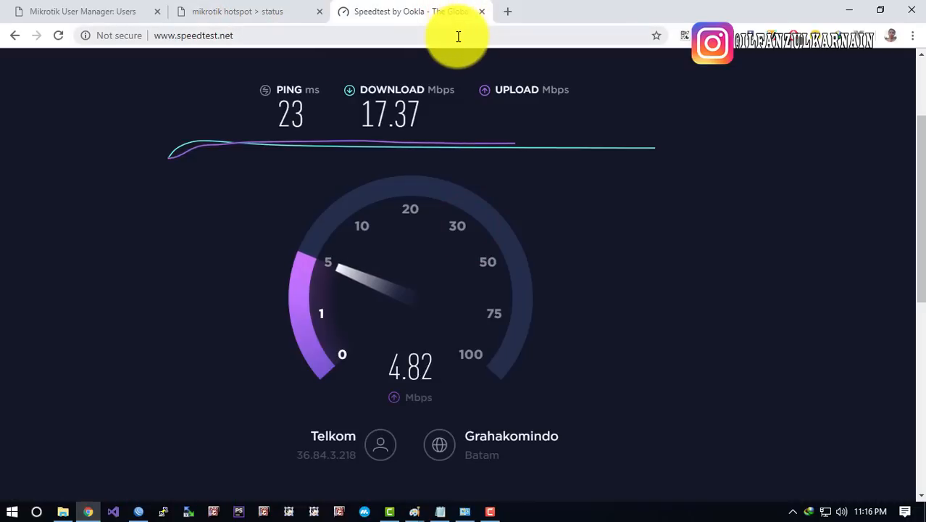
pyautogui.click(262, 9)
pyautogui.click(466, 335)
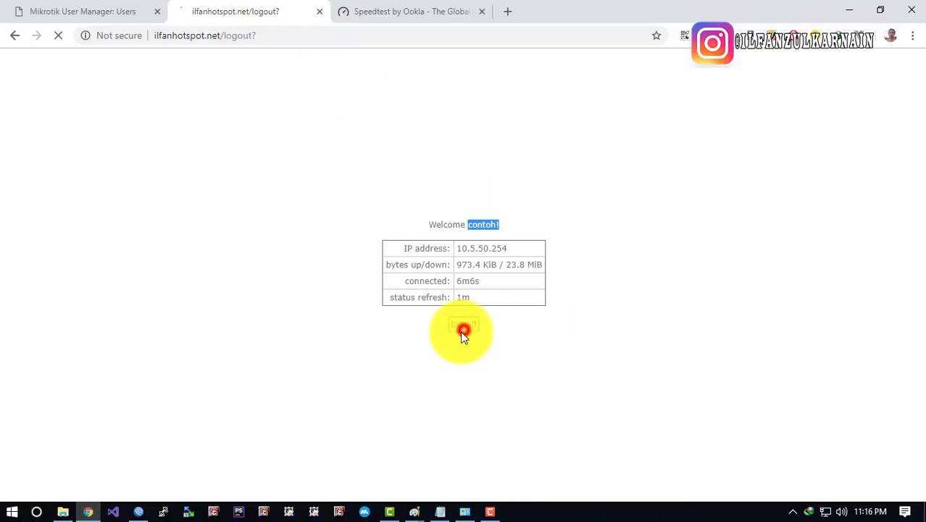
pyautogui.click(464, 330)
pyautogui.write('tess')
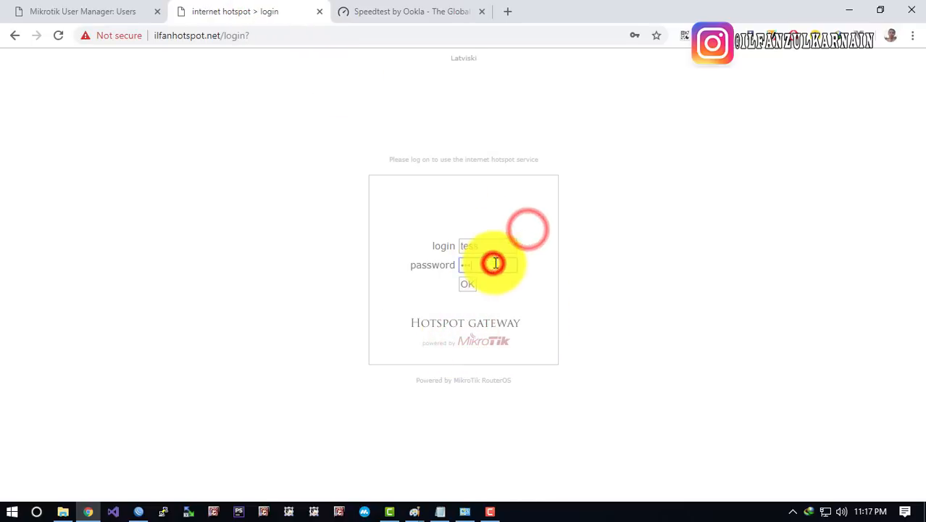
pyautogui.click(492, 309)
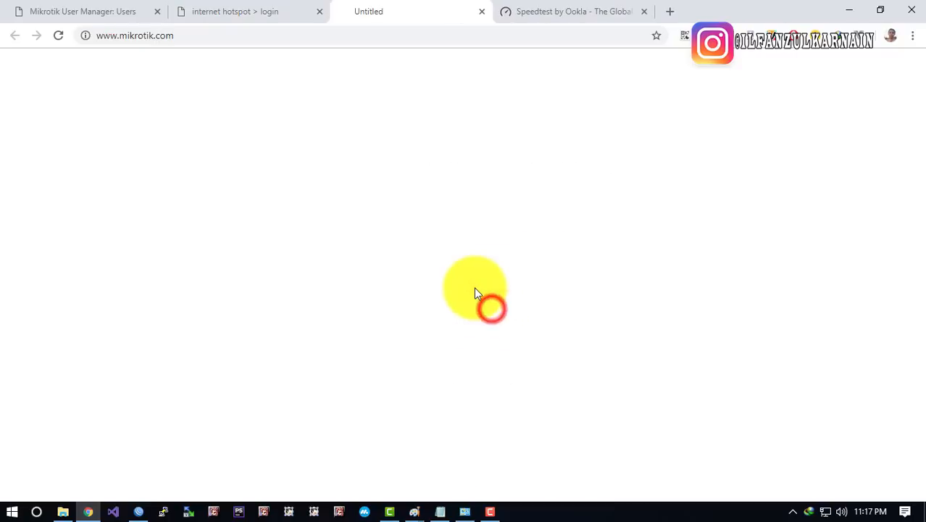
pyautogui.click(482, 11)
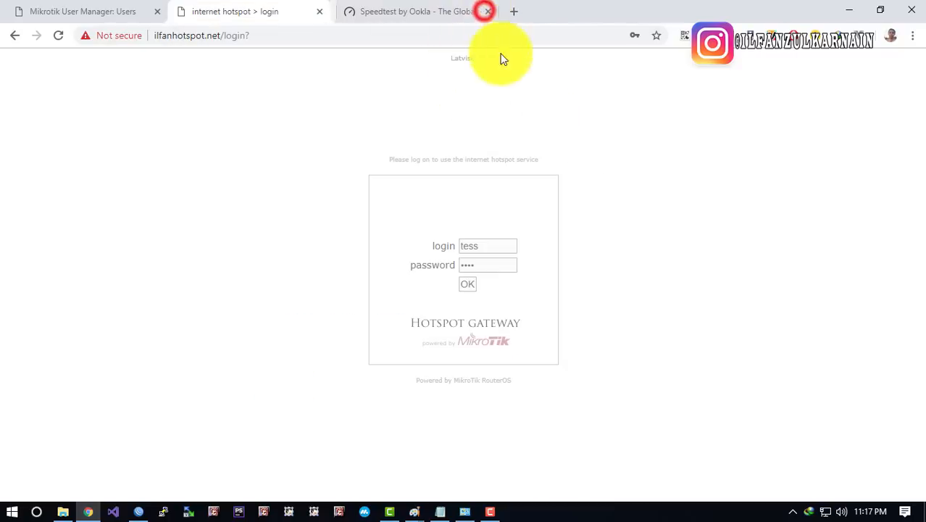
pyautogui.click(469, 287)
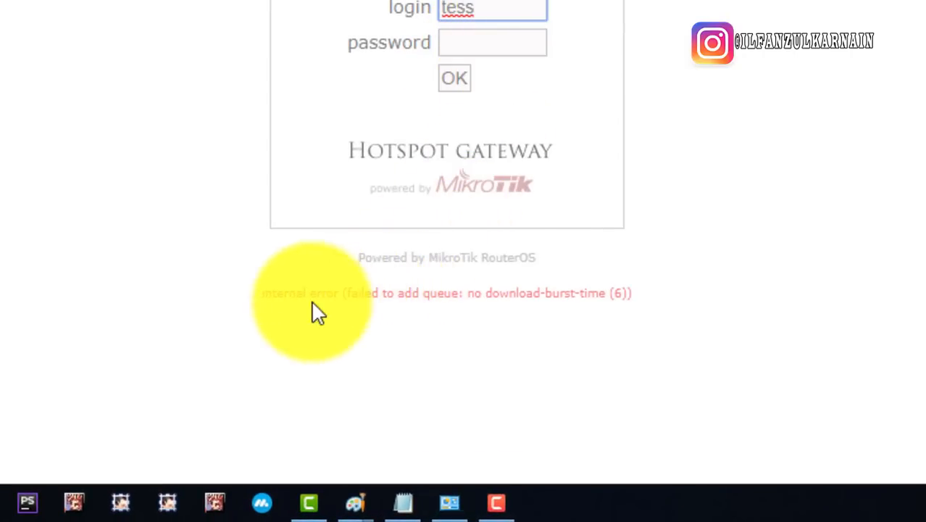
# Examine the 'no download-burst-time' queue error shown after login
pyautogui.moveTo(289, 294); pyautogui.dragTo(632, 314)
pyautogui.moveTo(548, 312); pyautogui.dragTo(464, 310)
pyautogui.click(460, 303)
pyautogui.moveTo(263, 291); pyautogui.dragTo(392, 319)
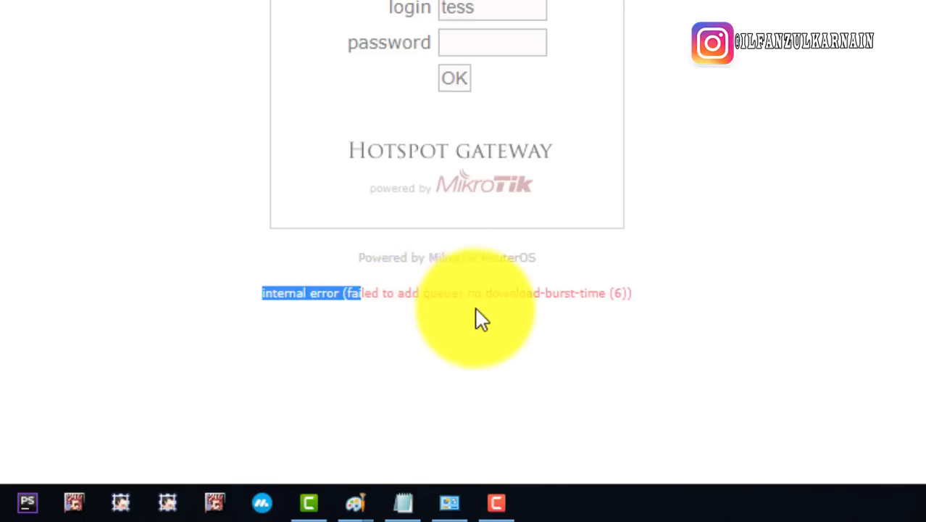
pyautogui.moveTo(465, 296); pyautogui.dragTo(595, 311)
pyautogui.click(575, 323)
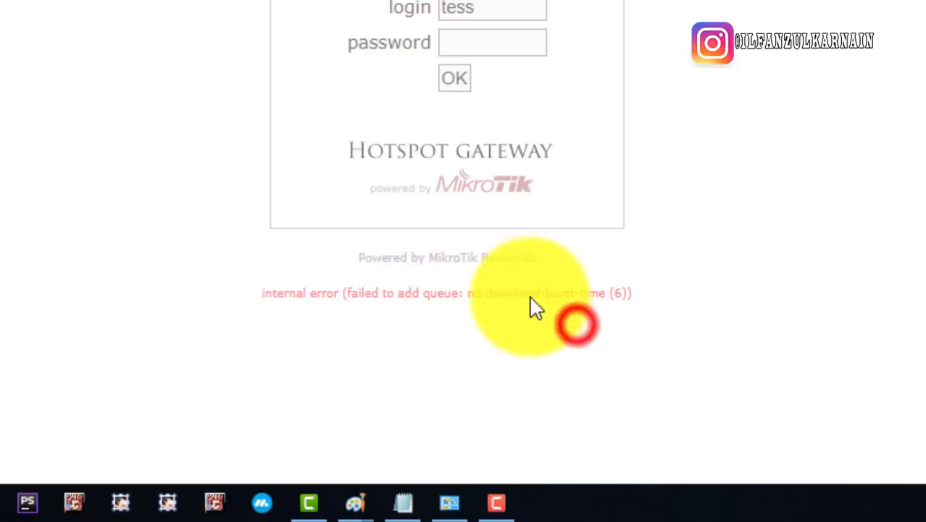
# Retry the hotspot login with the username admin
pyautogui.click(492, 56)
pyautogui.doubleClick(501, 11)
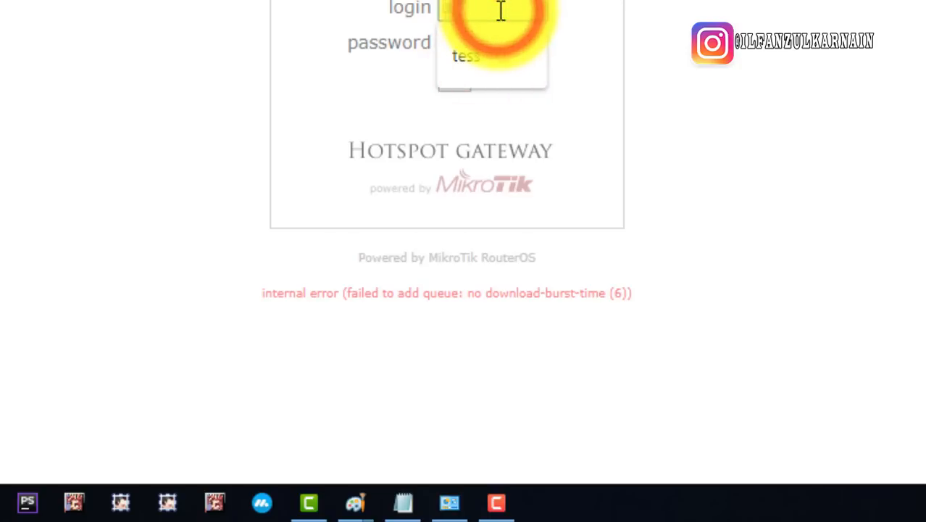
pyautogui.write('admin')
pyautogui.press('Tab')
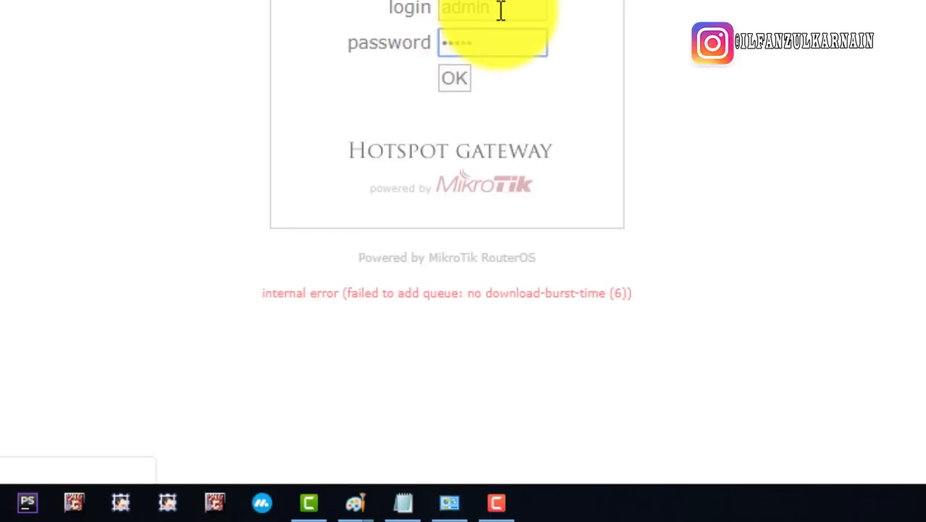
pyautogui.press('Return')
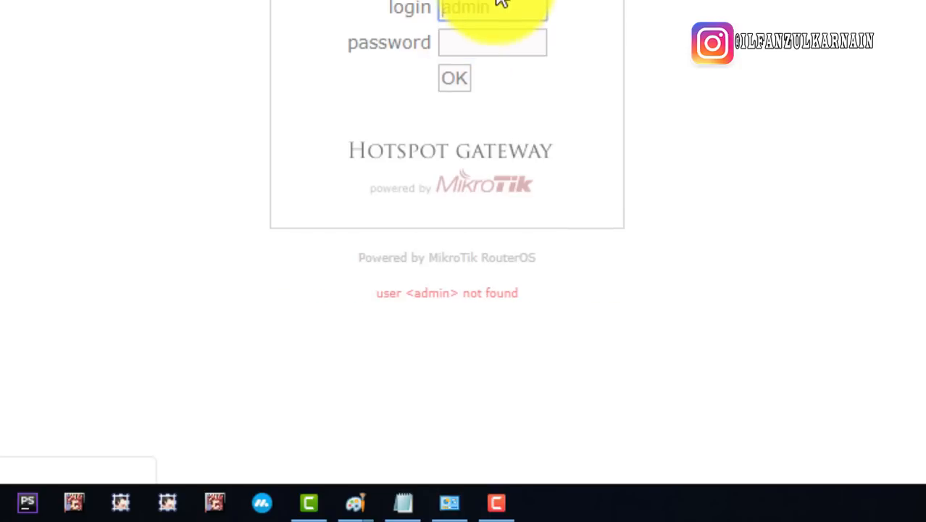
pyautogui.click(454, 32)
# Log in to the hotspot with another account and dismiss the save-password prompt
pyautogui.doubleClick(481, 8)
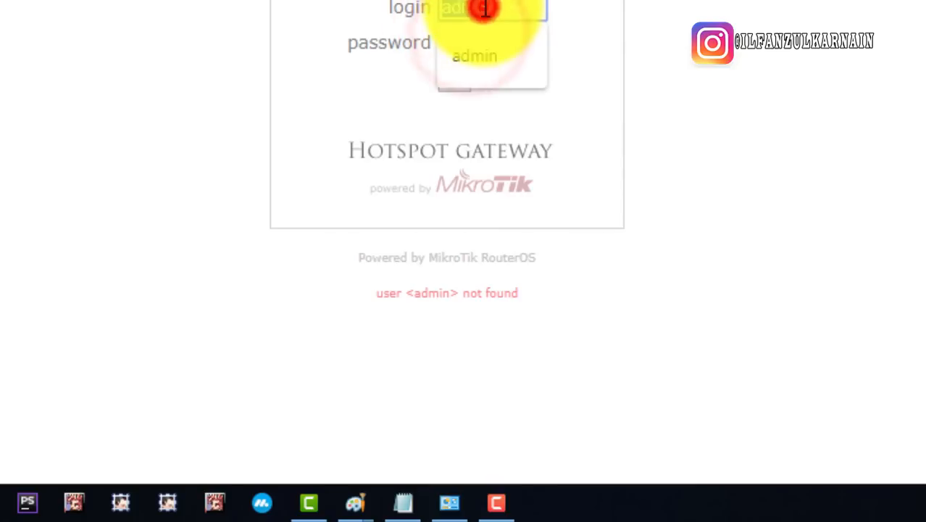
pyautogui.write('ilfan')
pyautogui.press('Tab')
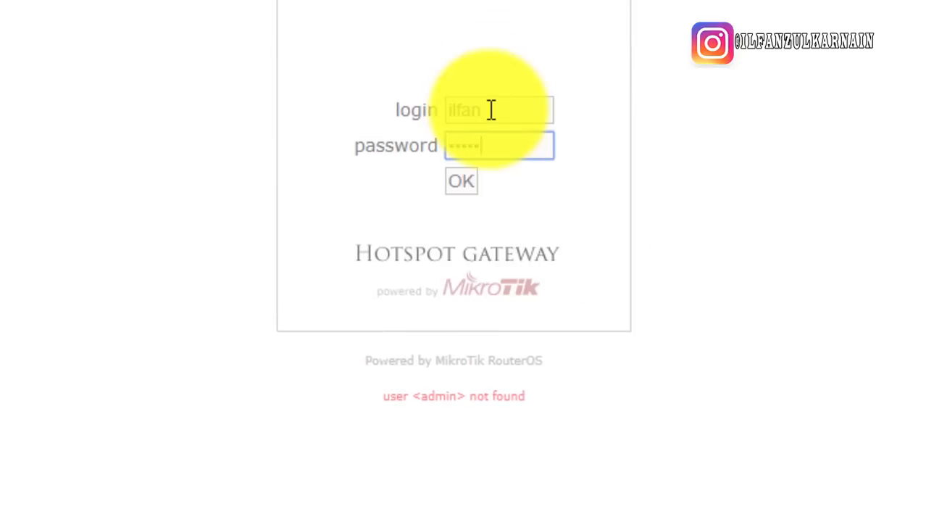
pyautogui.press('Return')
pyautogui.click(19, 14)
pyautogui.click(118, 124)
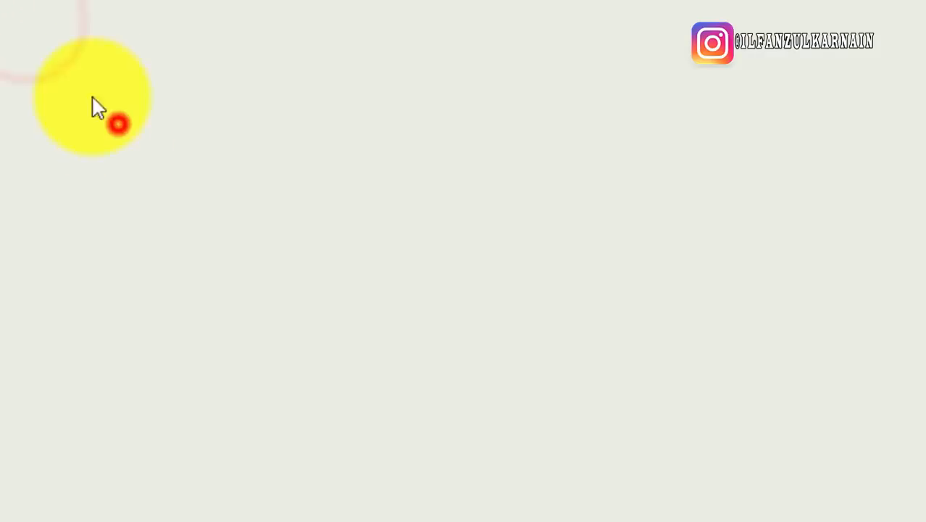
# Reload User Manager and open the 1 Menit limitation from Profiles > Limitations
pyautogui.click(596, 125)
pyautogui.rightClick(198, 159)
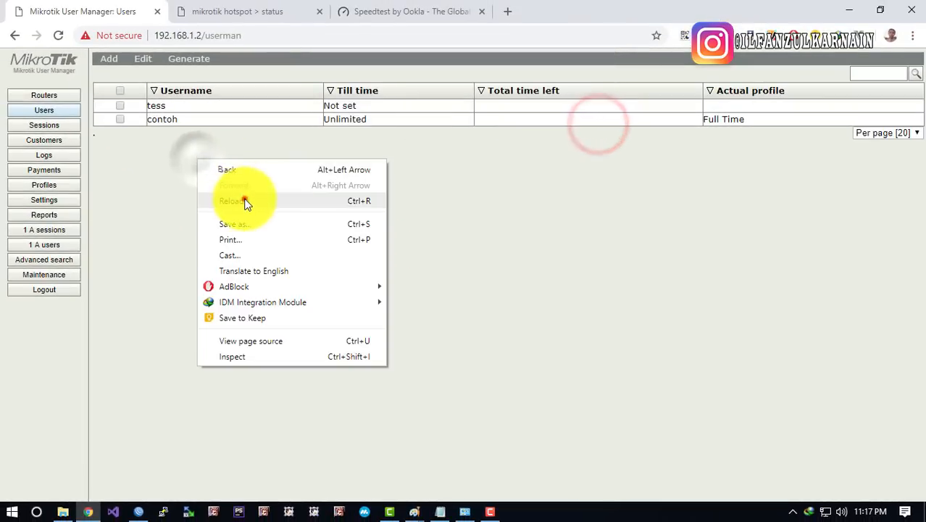
pyautogui.click(245, 202)
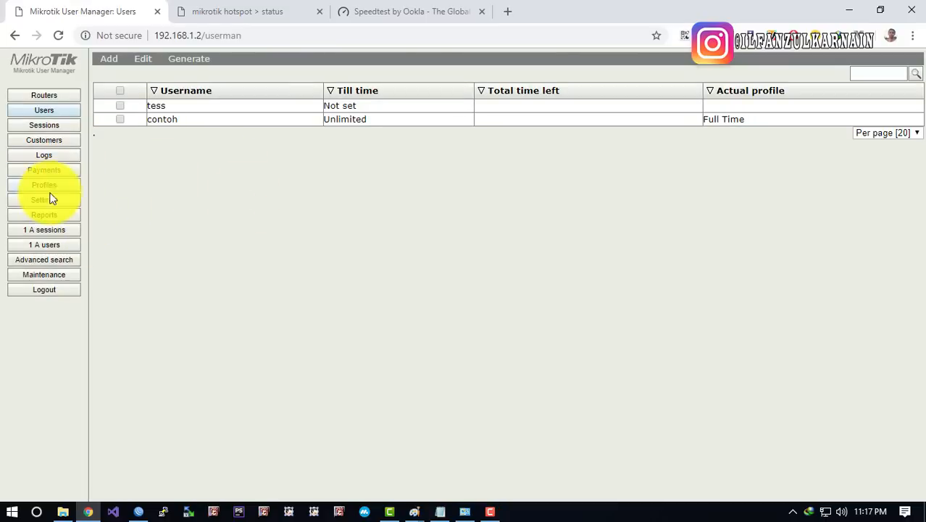
pyautogui.click(55, 186)
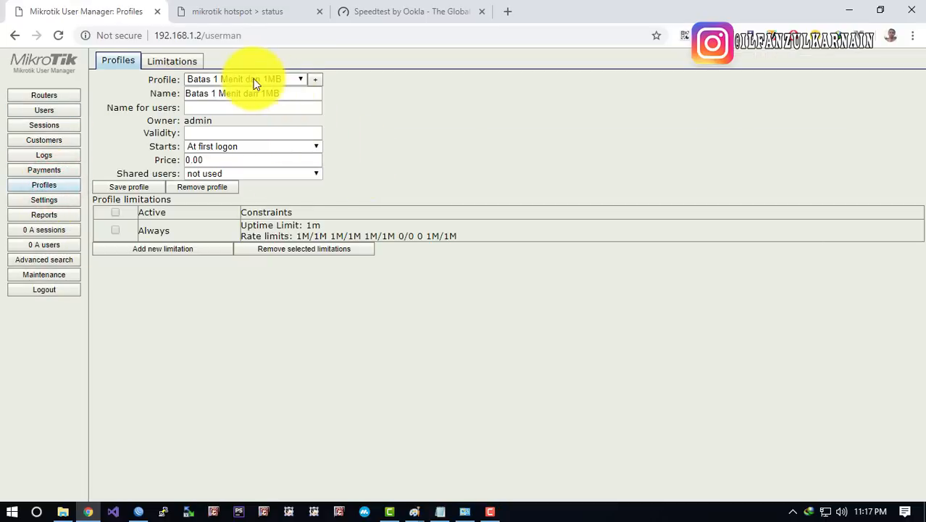
pyautogui.click(192, 61)
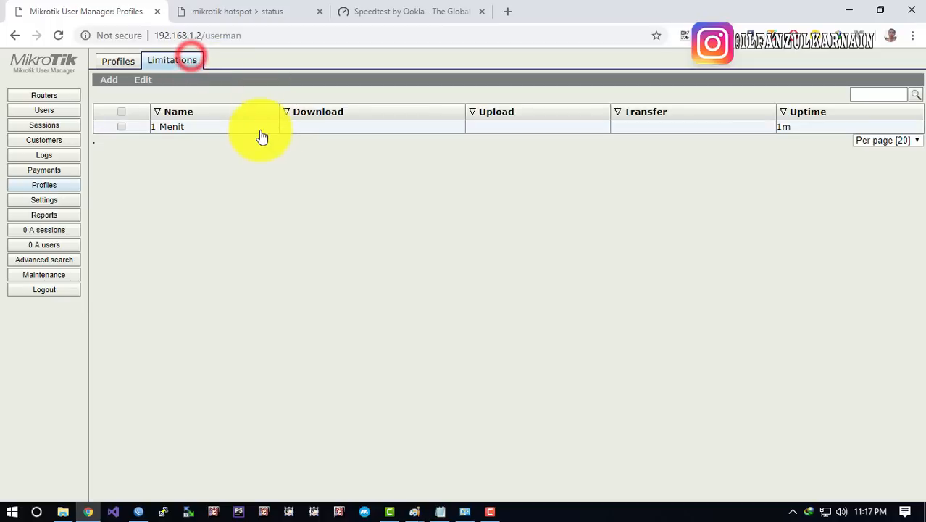
pyautogui.doubleClick(259, 127)
# Set the 1 Menit Rx and Tx burst time to 1 and save it
pyautogui.click(471, 261)
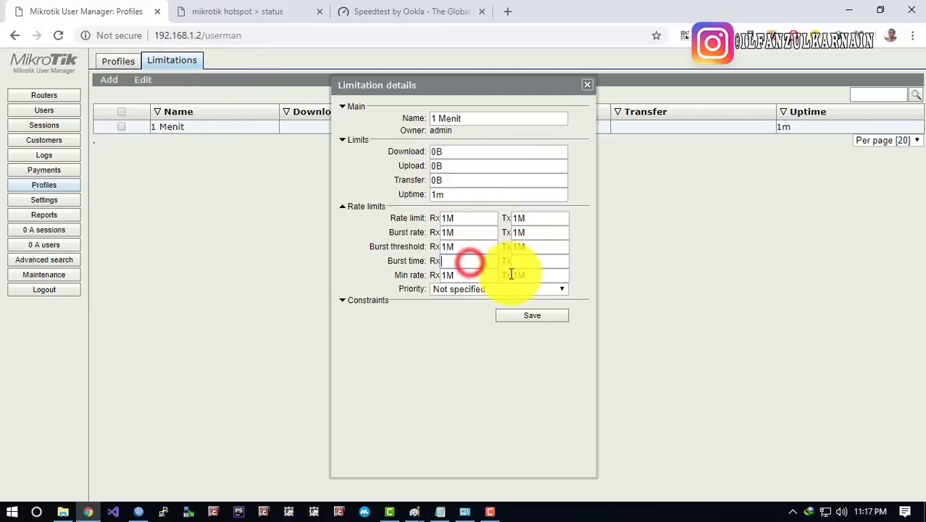
pyautogui.write('1')
pyautogui.click(526, 262)
pyautogui.write('1')
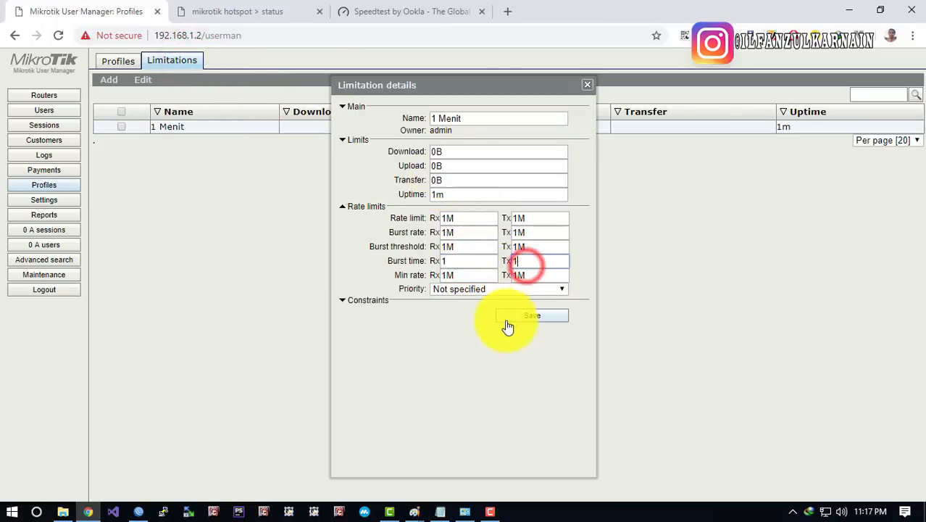
pyautogui.click(460, 262)
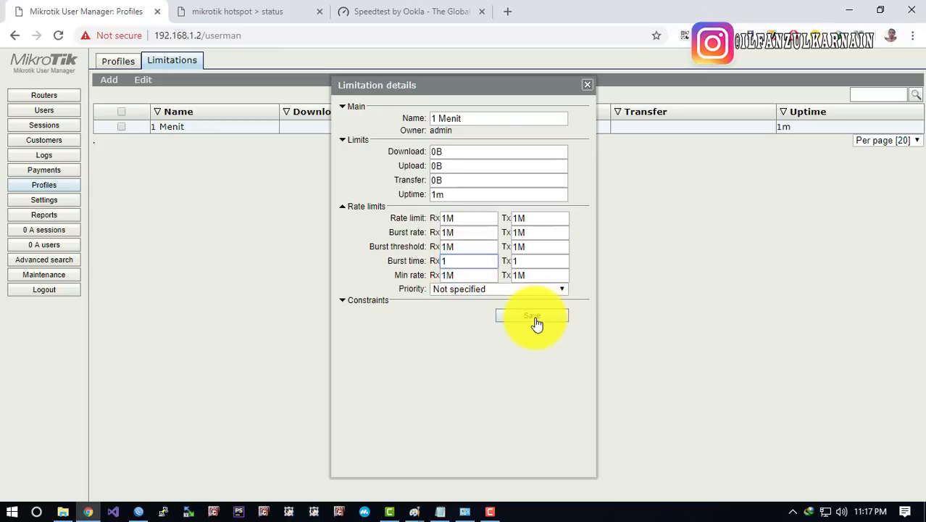
pyautogui.click(535, 319)
pyautogui.click(330, 239)
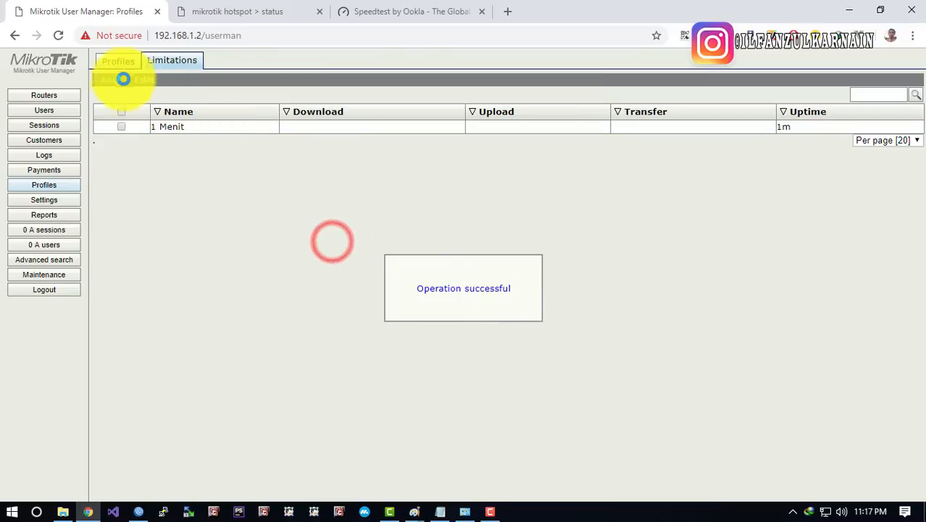
# Verify the burst times and the test user's Batas 1 Menit dan 1MB profile
pyautogui.click(124, 67)
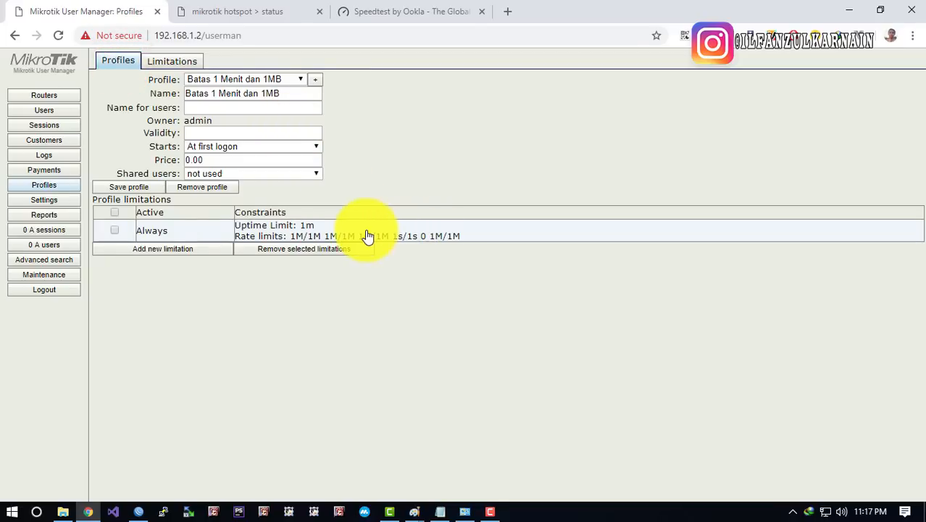
pyautogui.click(179, 62)
pyautogui.click(205, 121)
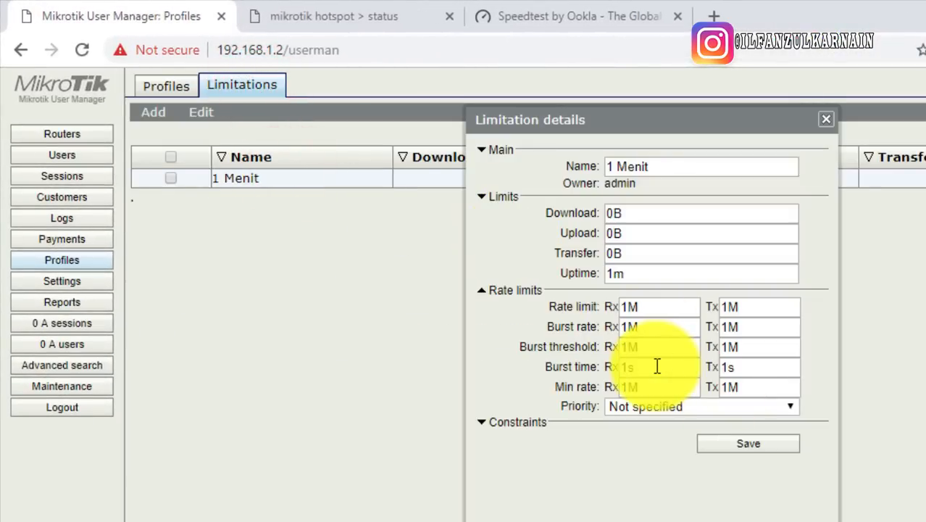
pyautogui.click(825, 120)
pyautogui.click(82, 152)
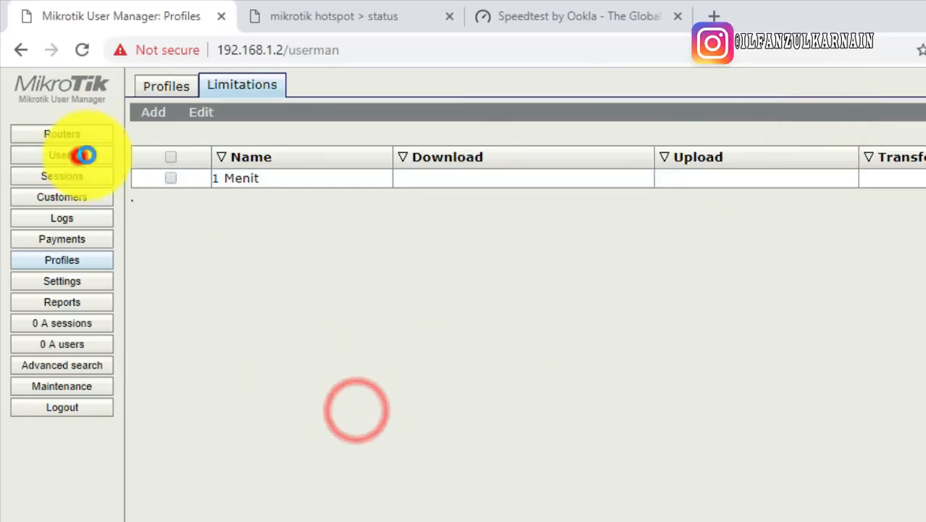
pyautogui.click(258, 173)
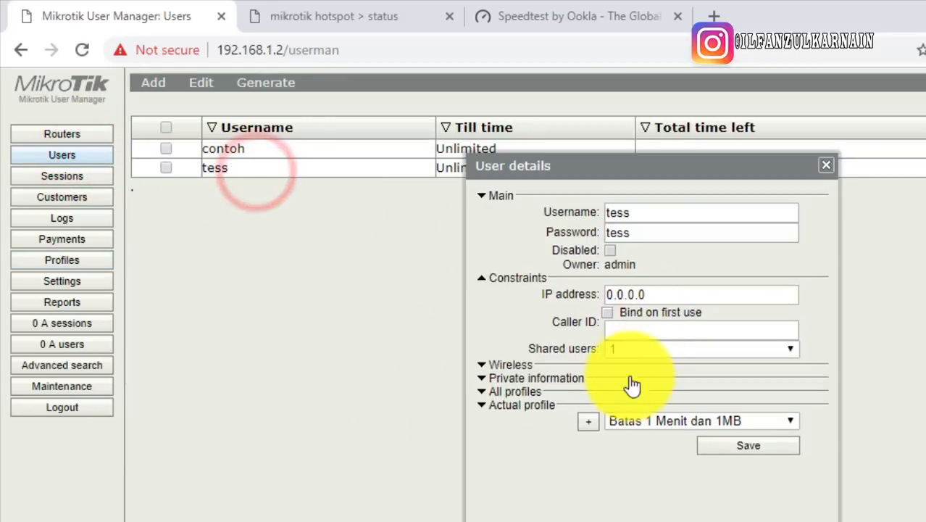
pyautogui.click(508, 392)
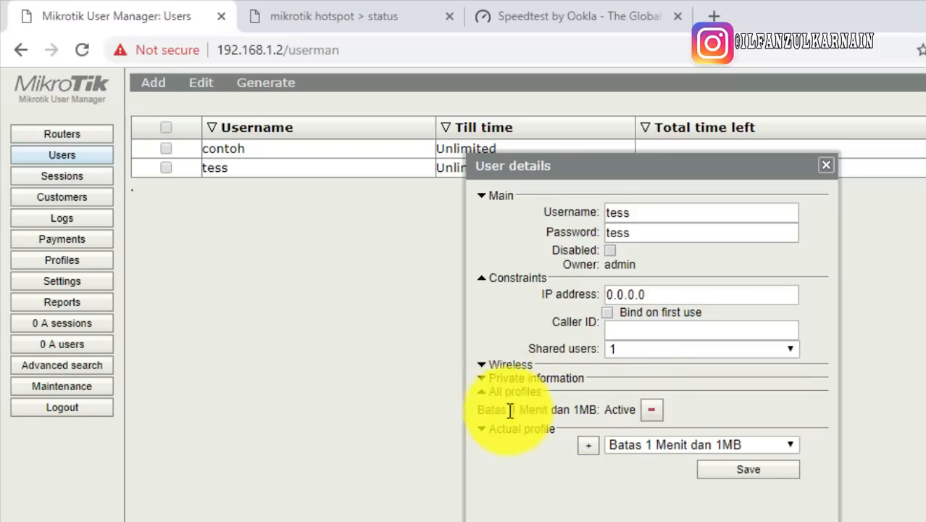
pyautogui.moveTo(480, 410); pyautogui.dragTo(598, 411)
pyautogui.click(585, 409)
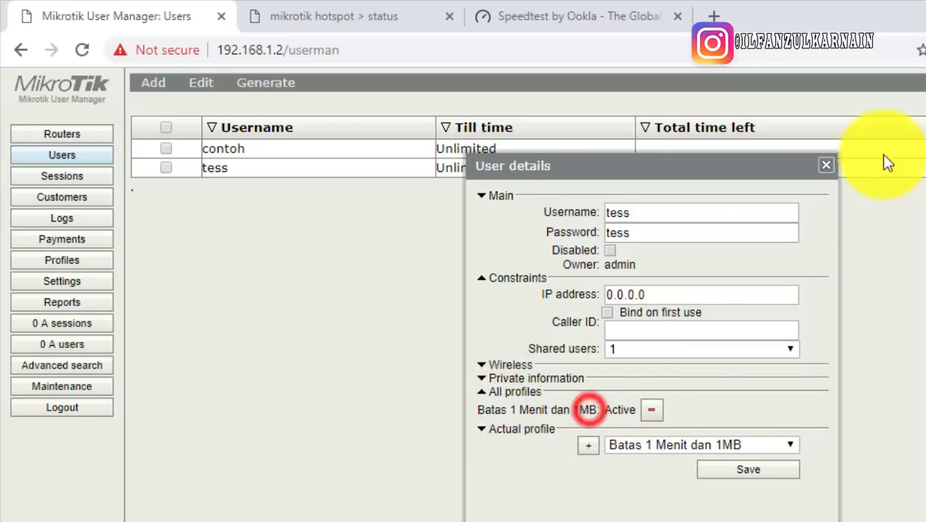
pyautogui.click(826, 165)
# Log off the hotspot and log back in with the test user's credentials
pyautogui.click(139, 348)
pyautogui.click(335, 15)
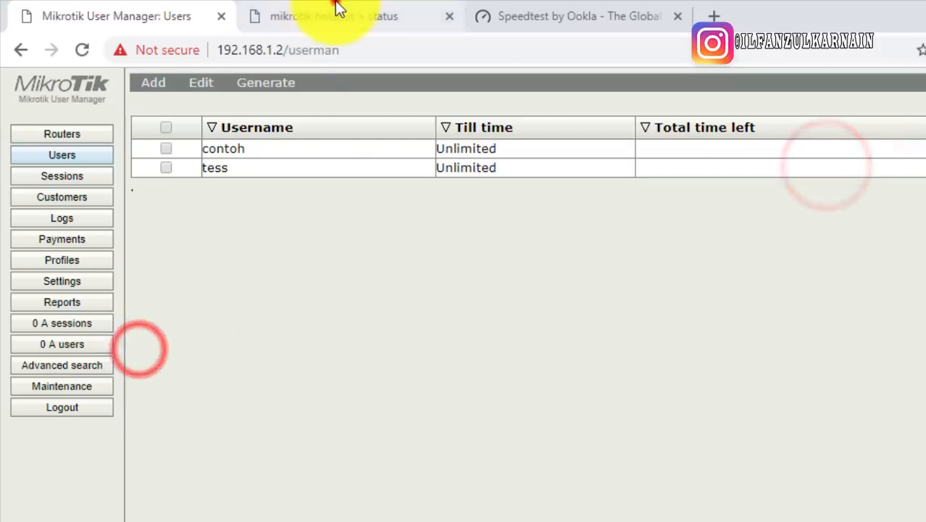
pyautogui.click(669, 461)
pyautogui.click(665, 459)
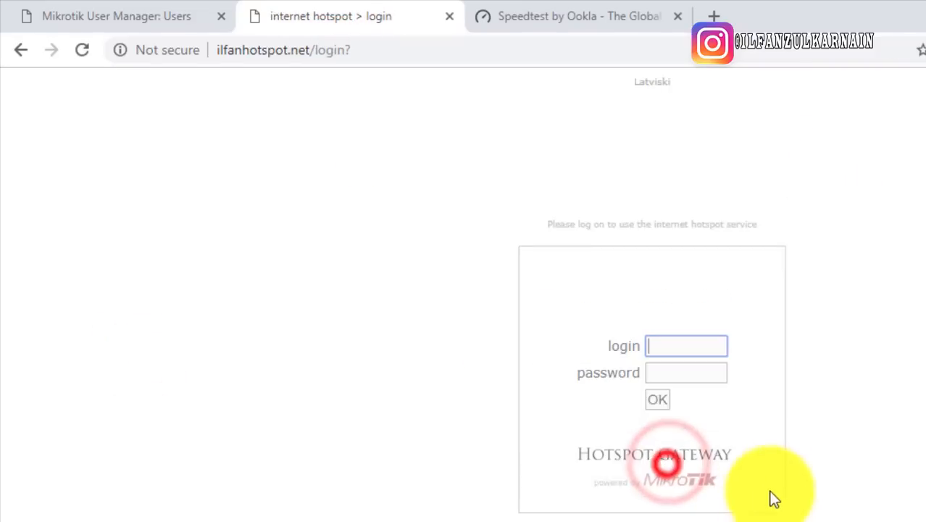
pyautogui.write('tess')
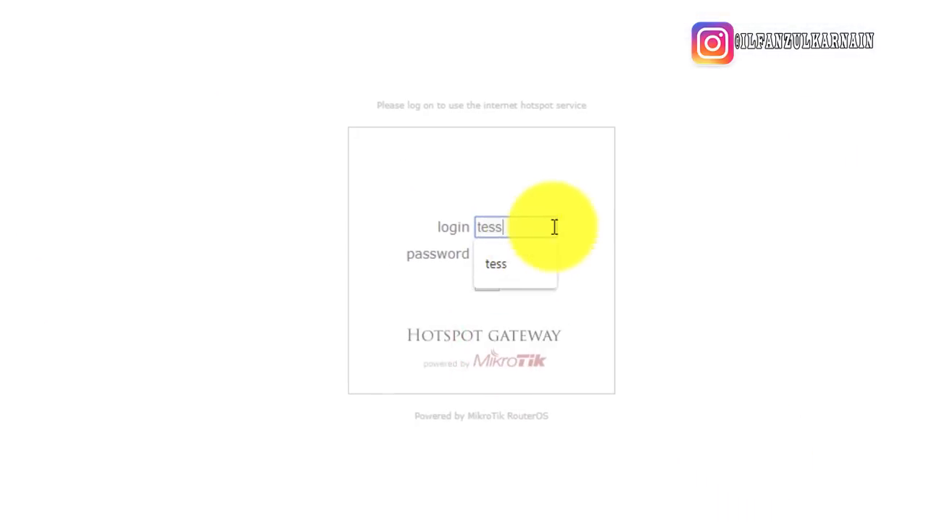
pyautogui.click(624, 204)
pyautogui.click(506, 258)
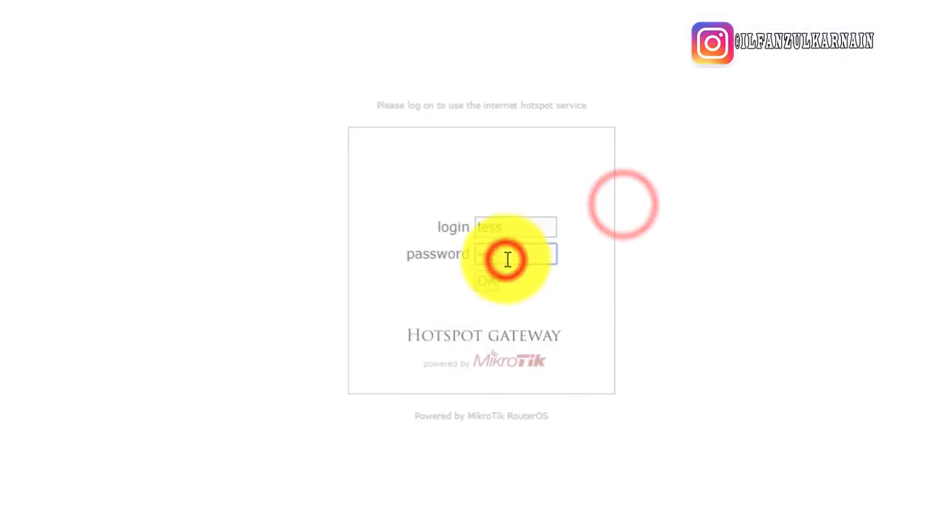
pyautogui.write('tess')
pyautogui.click(699, 294)
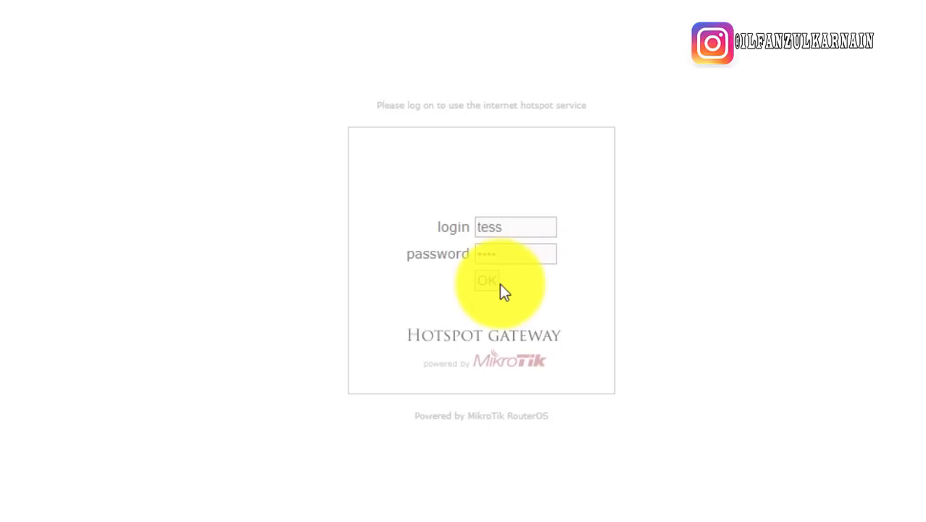
pyautogui.click(495, 283)
pyautogui.click(742, 301)
# Highlight the hotspot session status details, then clear the selection
pyautogui.moveTo(444, 230); pyautogui.dragTo(732, 266)
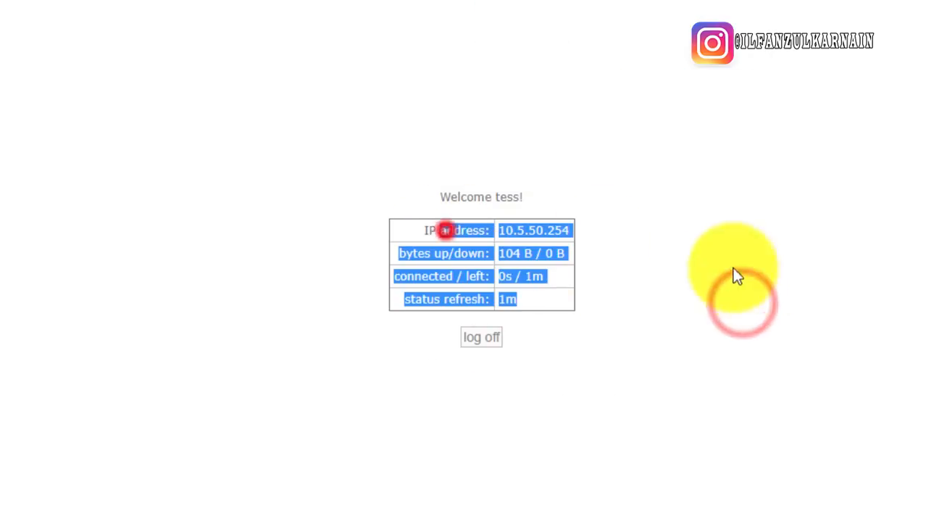
pyautogui.click(735, 308)
pyautogui.click(485, 276)
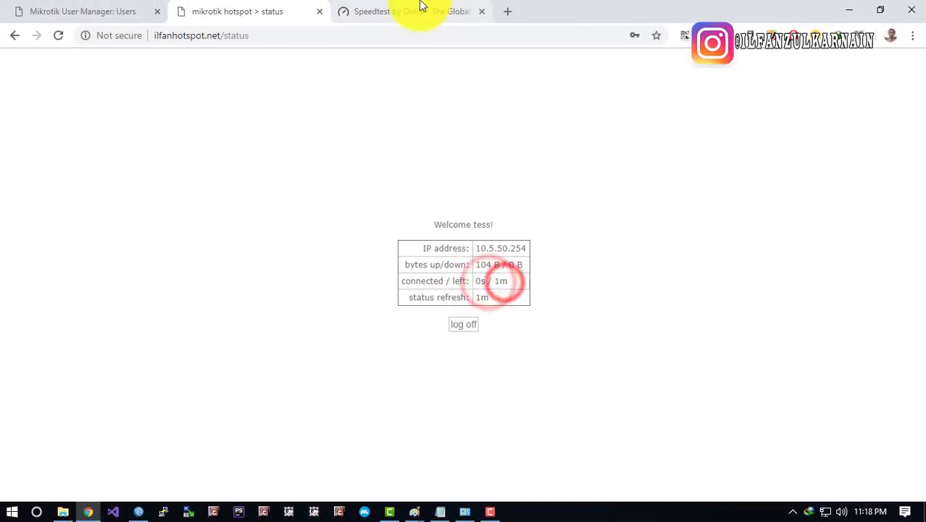
# Reload the Speedtest by Ookla page, start a fresh speed test, and open the Windows Run box
pyautogui.click(420, 8)
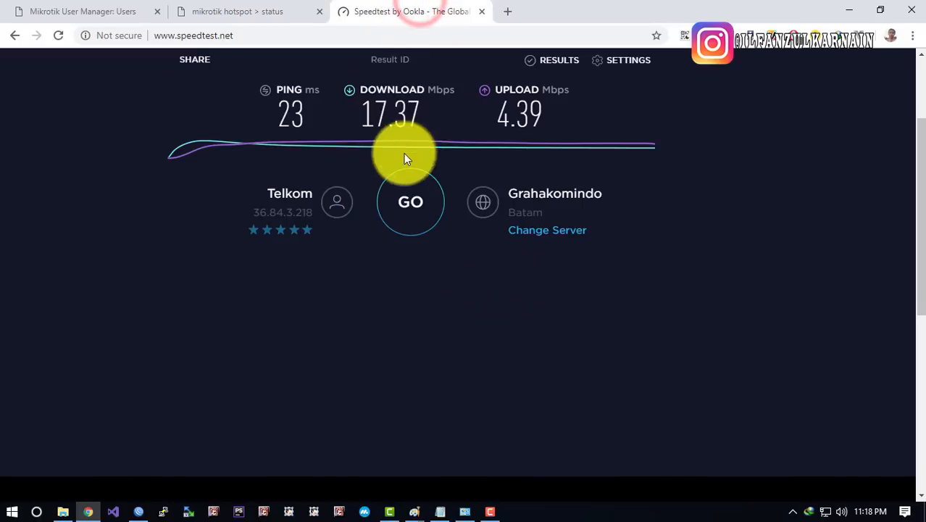
pyautogui.scroll(3, 403, 153)
pyautogui.rightClick(439, 122)
pyautogui.click(456, 160)
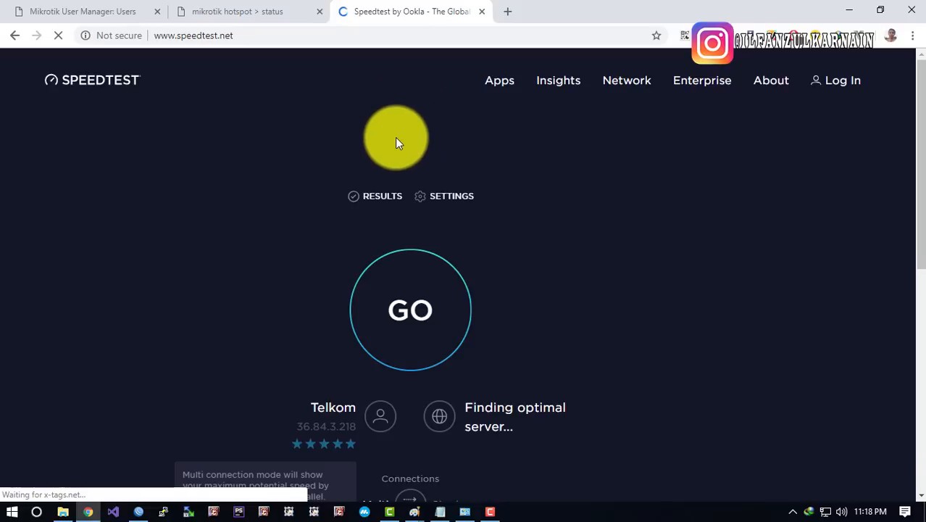
pyautogui.click(412, 292)
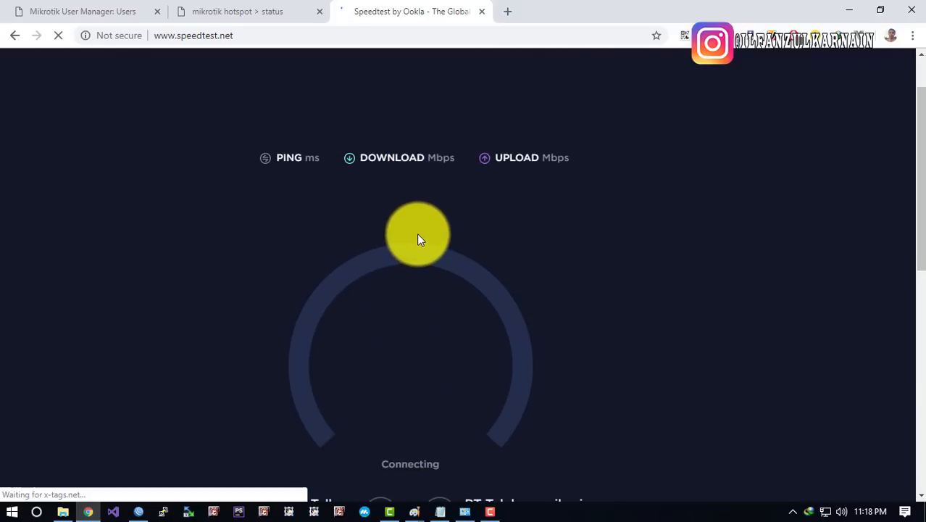
pyautogui.press('super+r')
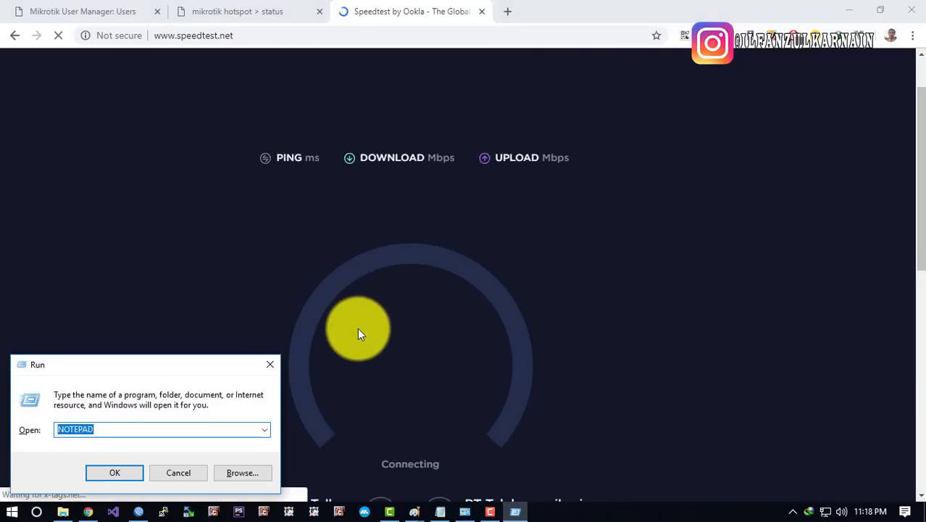
# Launch the continuous ping to google.co.id and move the ping window aside to watch replies
pyautogui.press('Return')
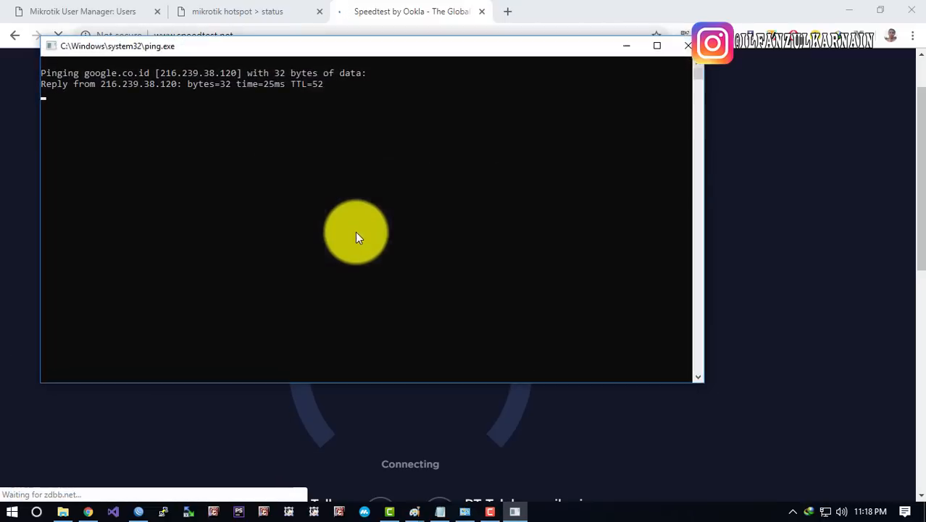
pyautogui.moveTo(238, 50); pyautogui.dragTo(757, 95)
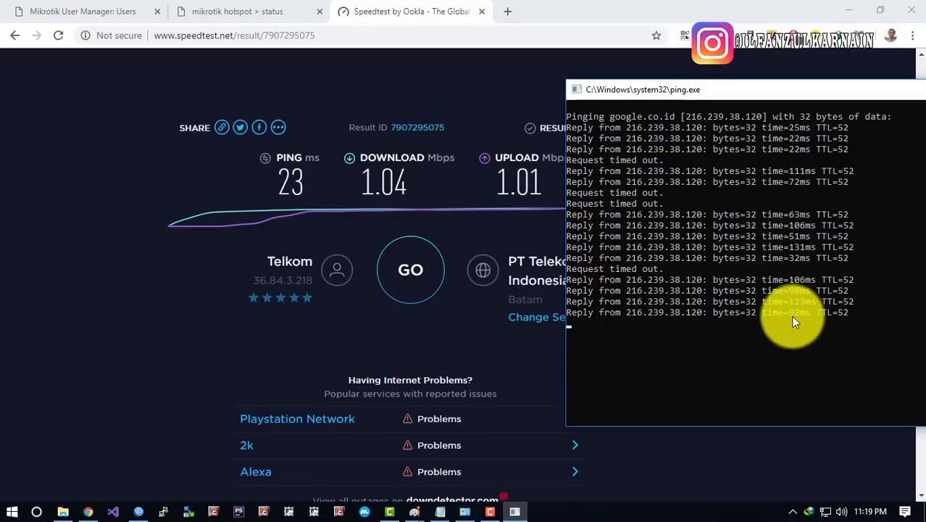
pyautogui.moveTo(719, 88); pyautogui.dragTo(574, 49)
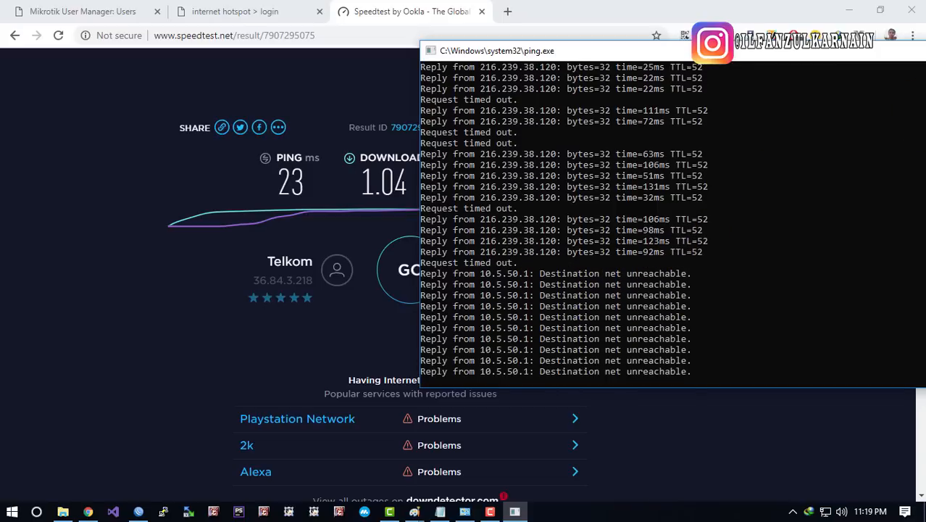
# Reload the browser page so it redirects to the MikroTik Hotspot login
pyautogui.click(405, 58)
pyautogui.click(299, 35)
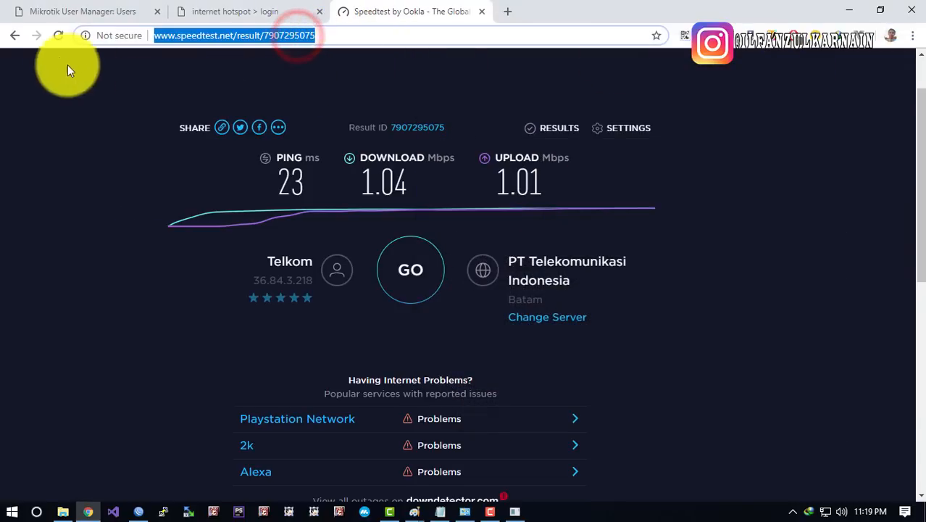
pyautogui.click(57, 34)
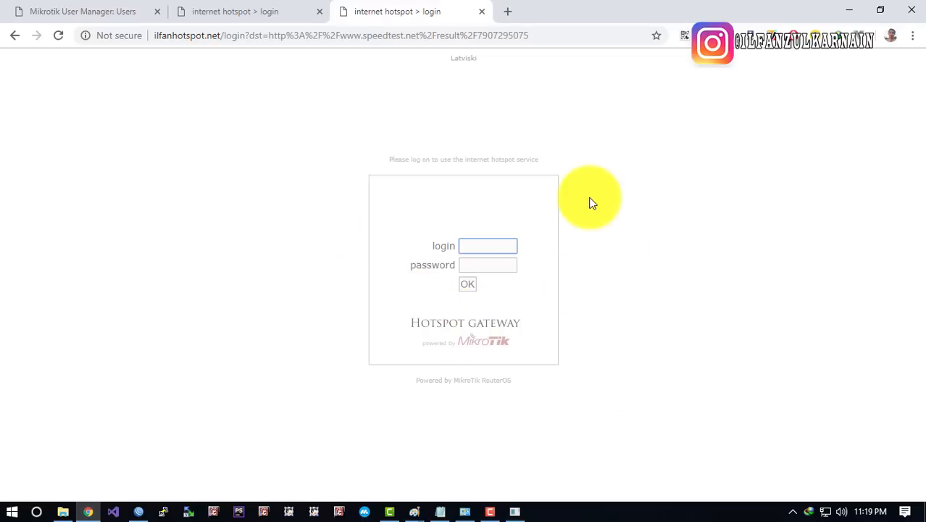
# Dismiss the saved login suggestions and close the duplicate hotspot login tab
pyautogui.click(489, 264)
pyautogui.click(487, 247)
pyautogui.click(535, 211)
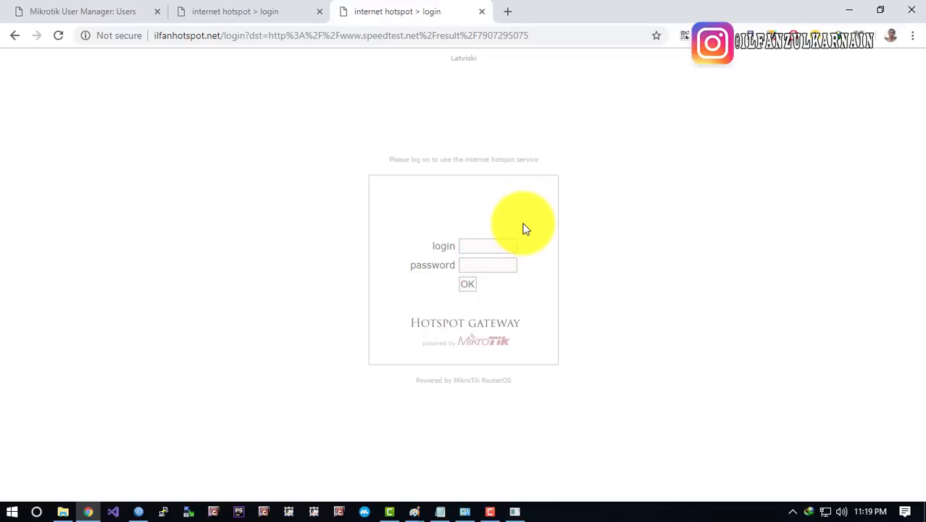
pyautogui.click(486, 245)
pyautogui.click(364, 223)
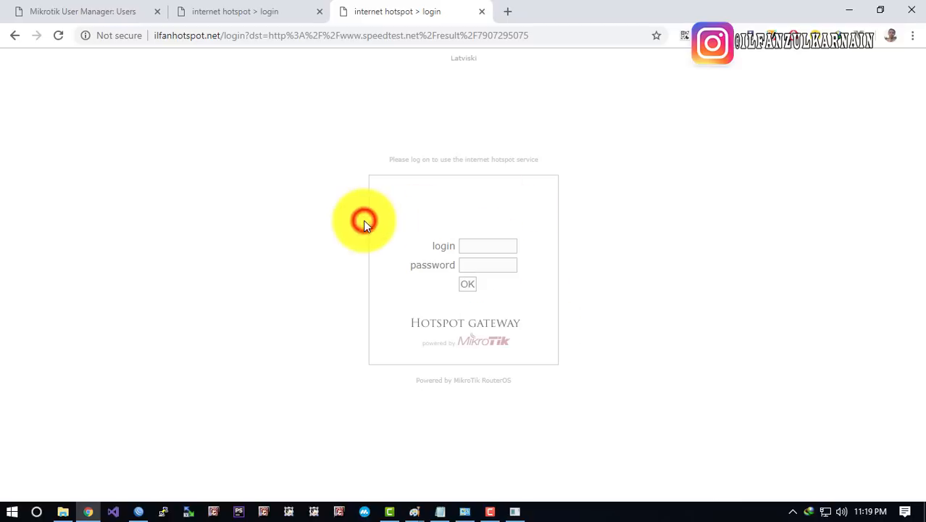
pyautogui.click(496, 246)
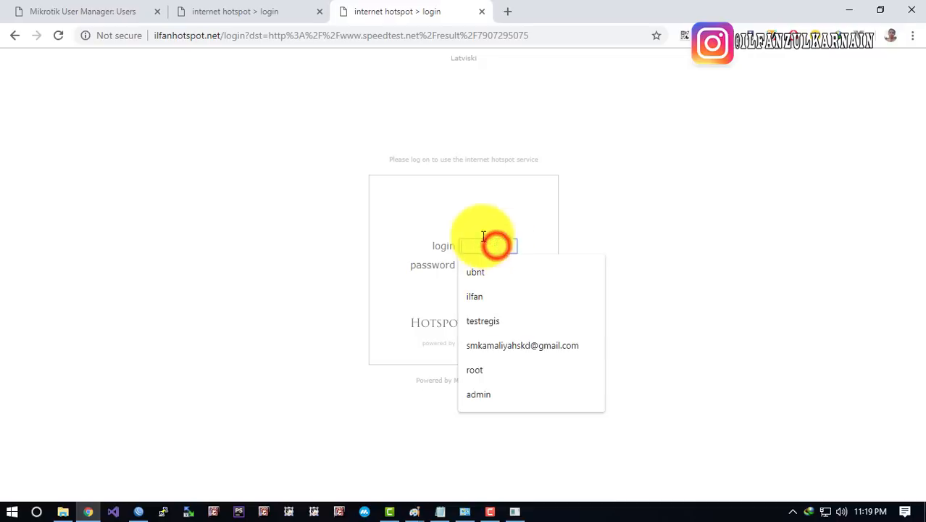
pyautogui.click(333, 207)
pyautogui.click(221, 12)
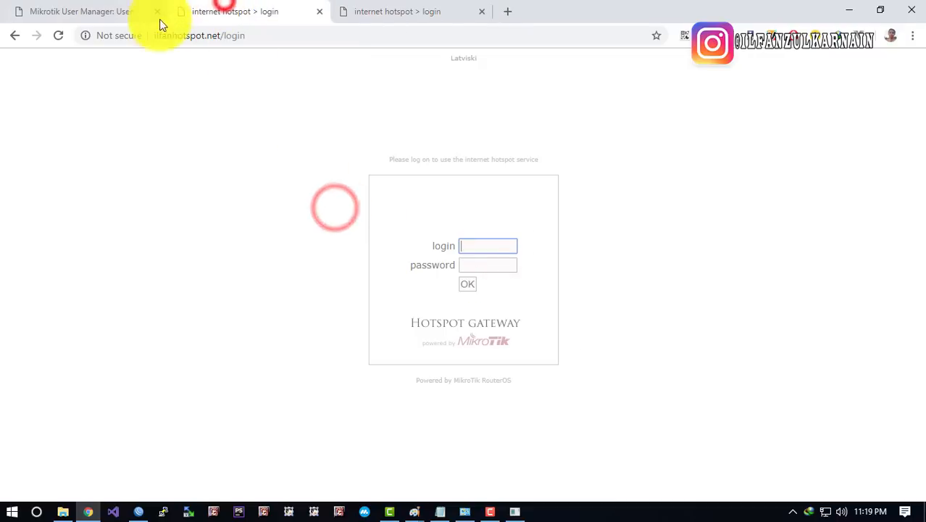
pyautogui.click(320, 12)
# Fill the hotspot login form with the test user's username and password
pyautogui.click(467, 244)
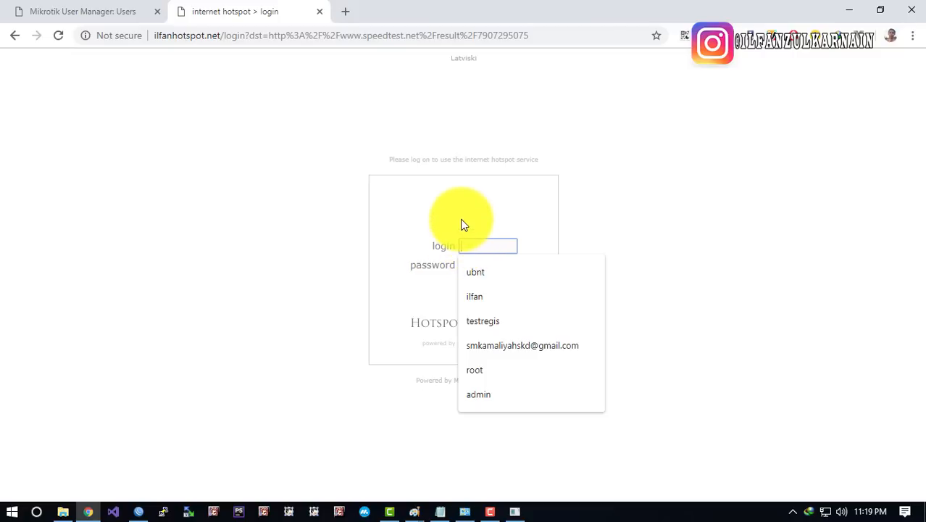
pyautogui.click(368, 221)
pyautogui.click(473, 249)
pyautogui.click(472, 225)
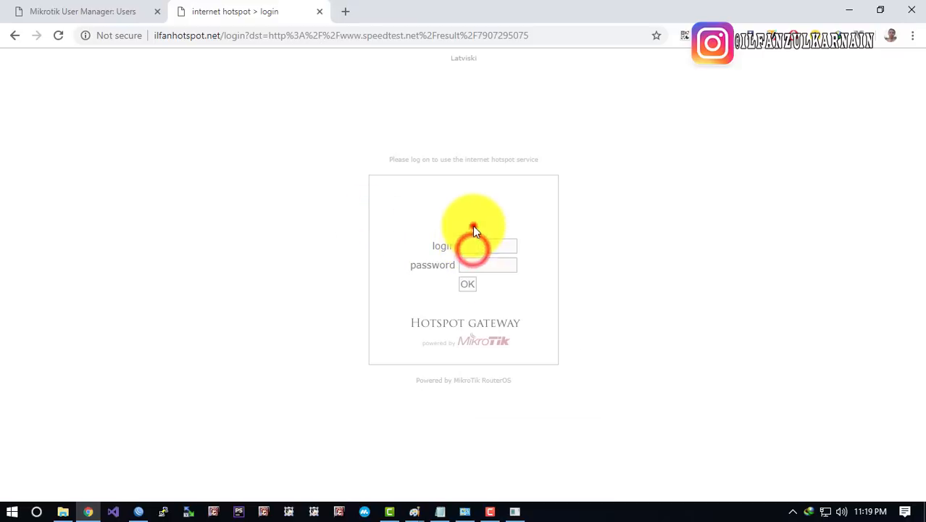
pyautogui.click(491, 244)
pyautogui.write('tess')
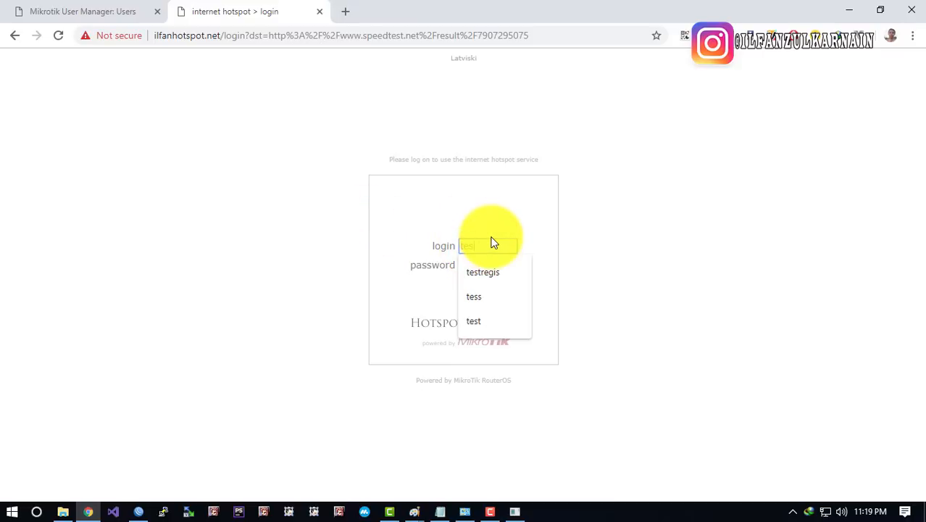
pyautogui.click(582, 216)
pyautogui.click(489, 265)
pyautogui.write('tess')
pyautogui.click(596, 240)
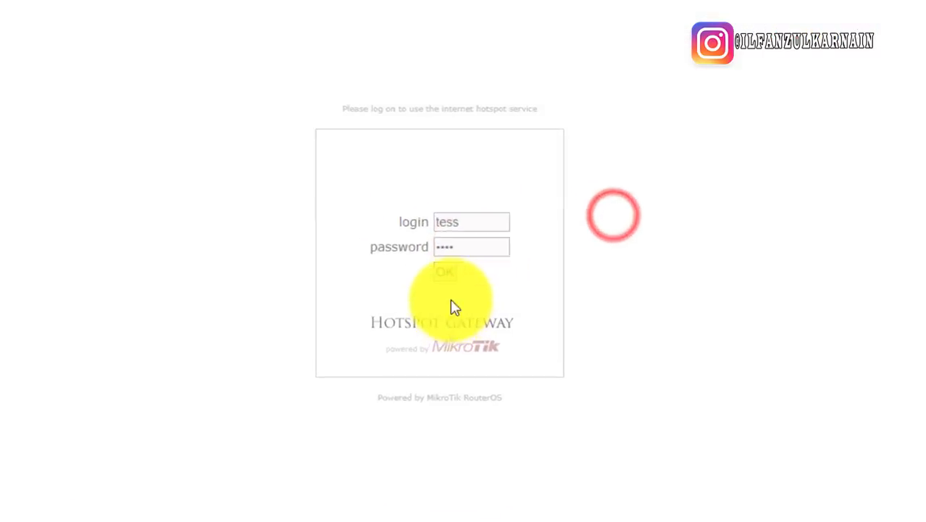
# Submit the login and highlight the resulting 'uptime limit reached' error message
pyautogui.click(468, 283)
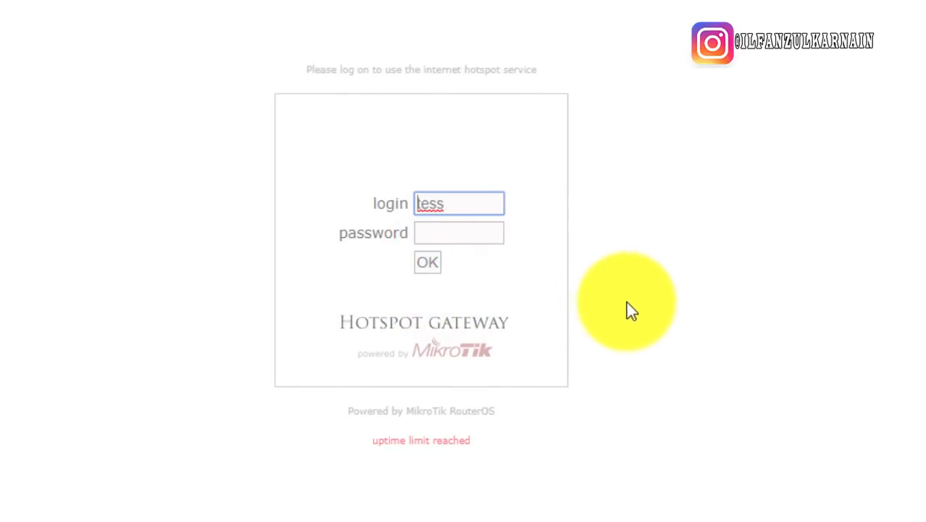
pyautogui.moveTo(372, 441); pyautogui.dragTo(471, 441)
pyautogui.click(643, 286)
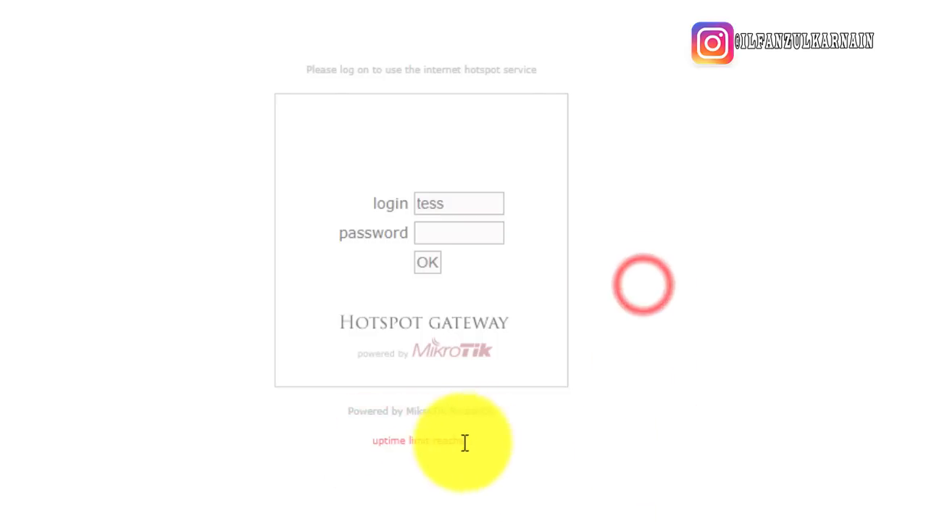
pyautogui.tripleClick(415, 442)
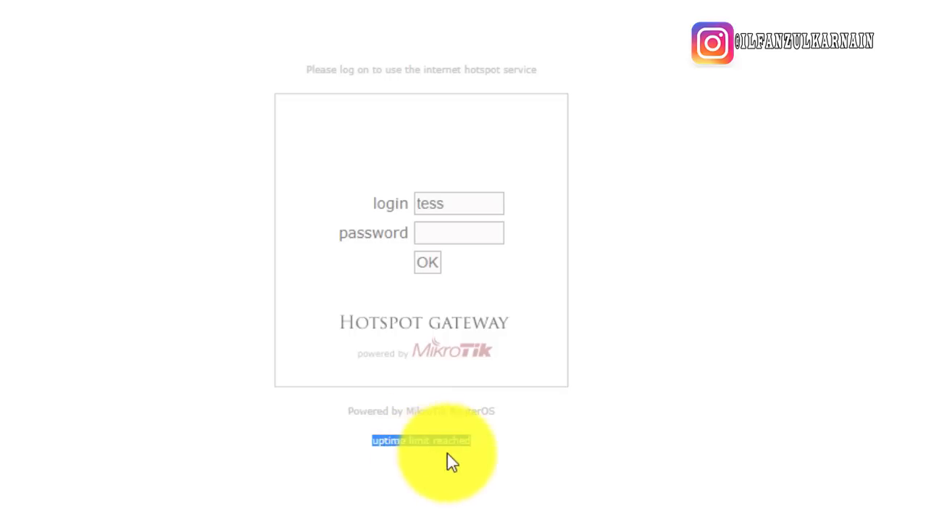
pyautogui.tripleClick(408, 439)
pyautogui.click(423, 450)
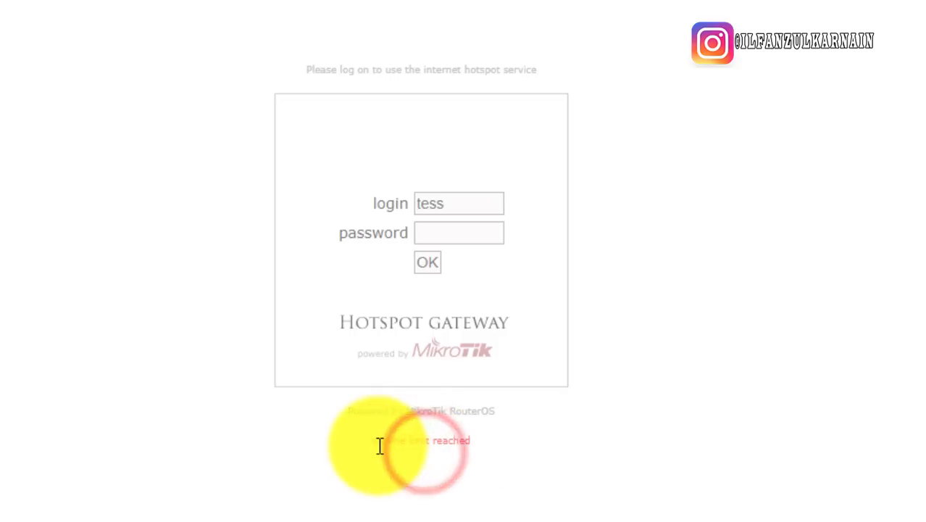
pyautogui.moveTo(377, 444); pyautogui.dragTo(449, 448)
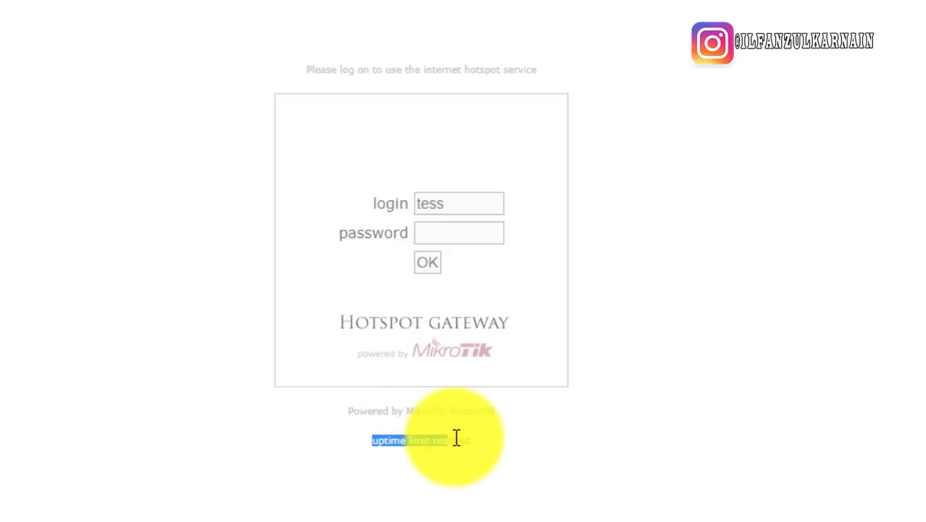
pyautogui.click(225, 135)
# Replace the username with another account's username and enter its password
pyautogui.click(461, 206)
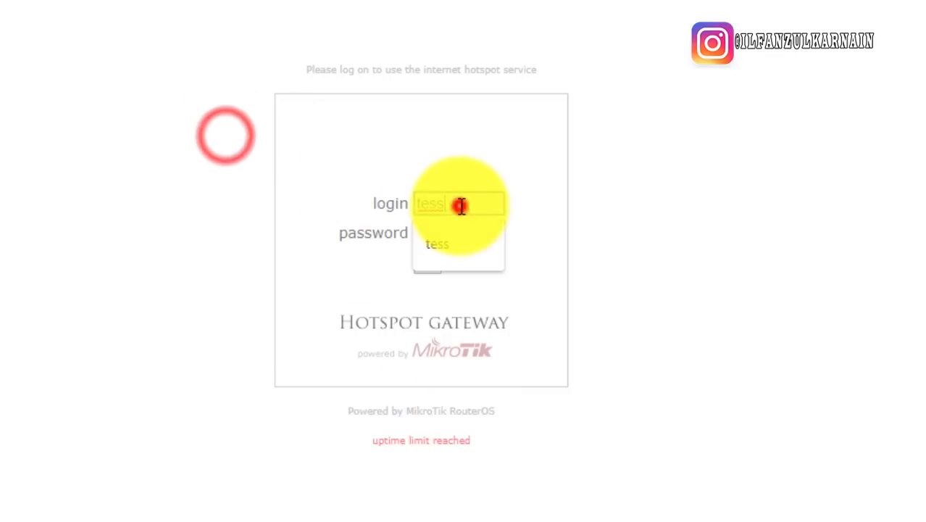
pyautogui.doubleClick(461, 207)
pyautogui.write('ilfan')
pyautogui.press('Tab')
pyautogui.write('••')
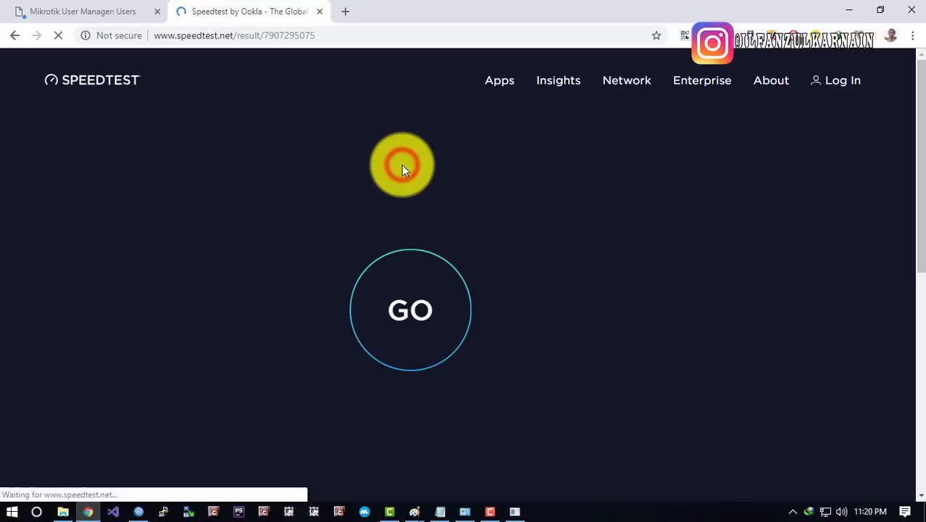
# Dismiss the User Manager alert, reload the Users page, and bring WinBox to the front
pyautogui.click(124, 10)
pyautogui.click(585, 129)
pyautogui.rightClick(347, 191)
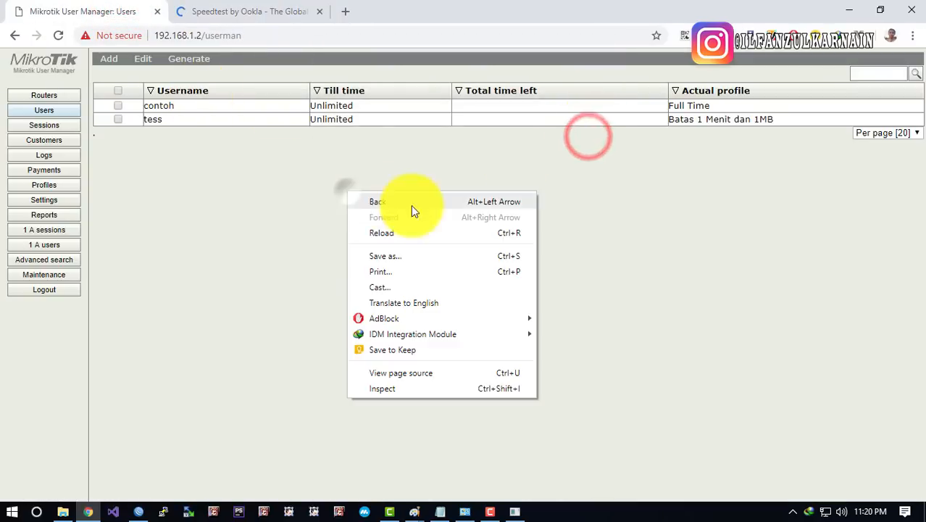
pyautogui.click(407, 232)
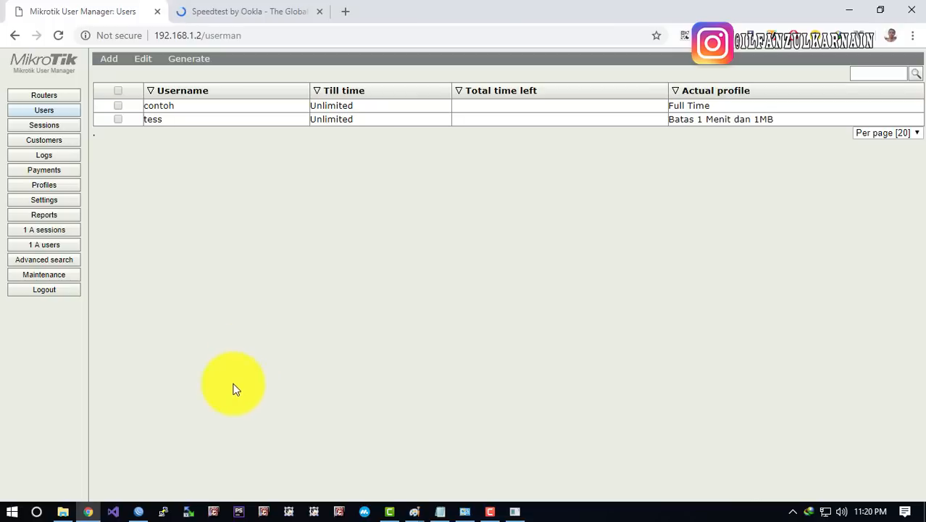
pyautogui.click(138, 511)
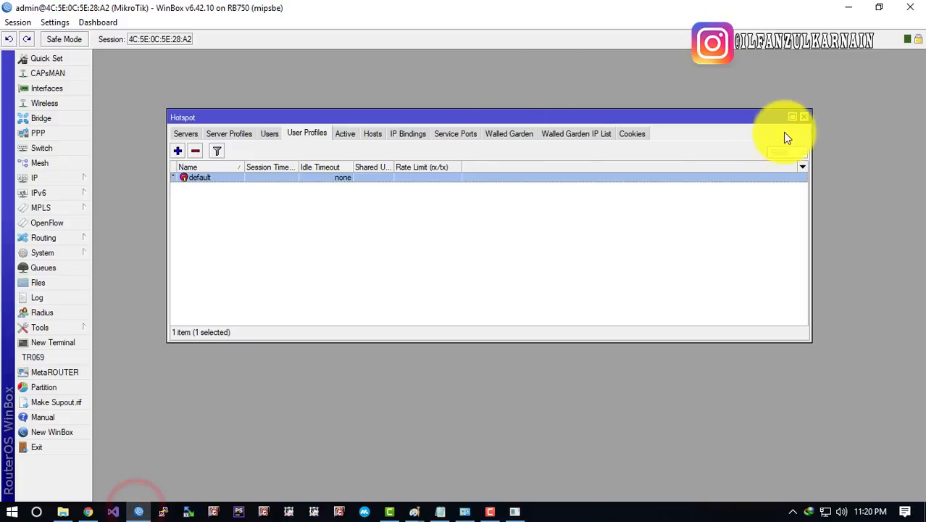
# Close the Hotspot and Network Connections windows and bring up the 750a Paint picture
pyautogui.click(804, 117)
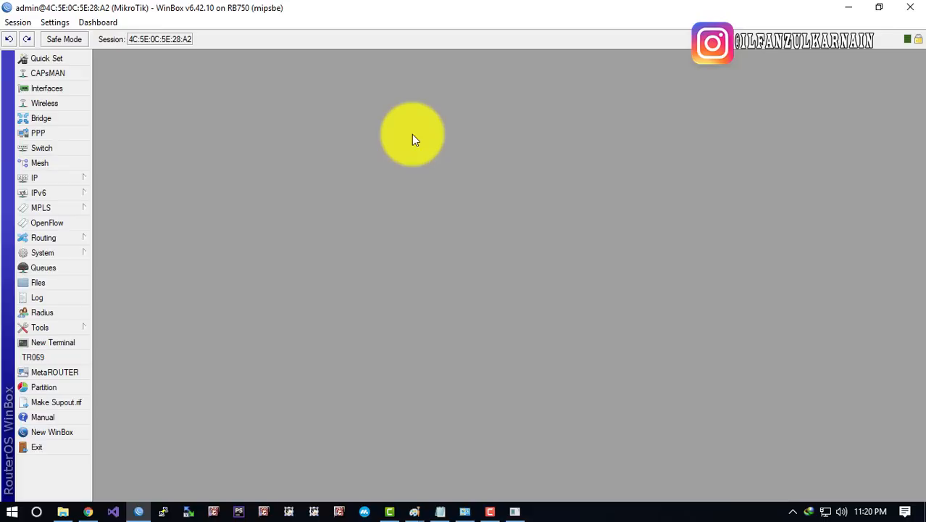
pyautogui.click(406, 160)
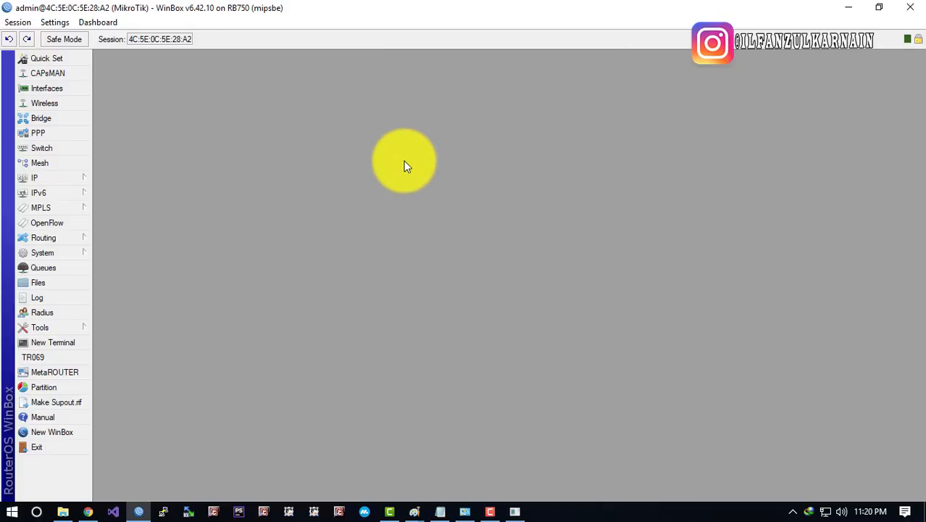
pyautogui.click(415, 166)
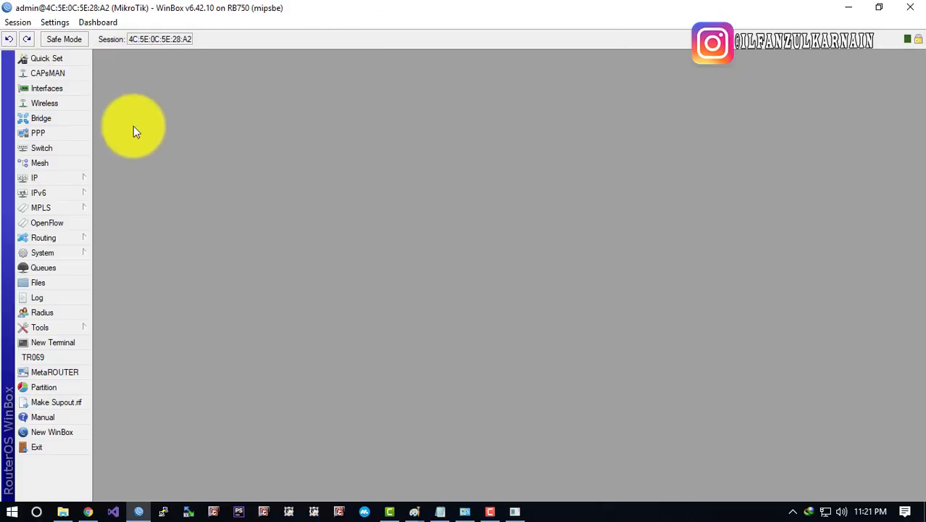
pyautogui.click(462, 511)
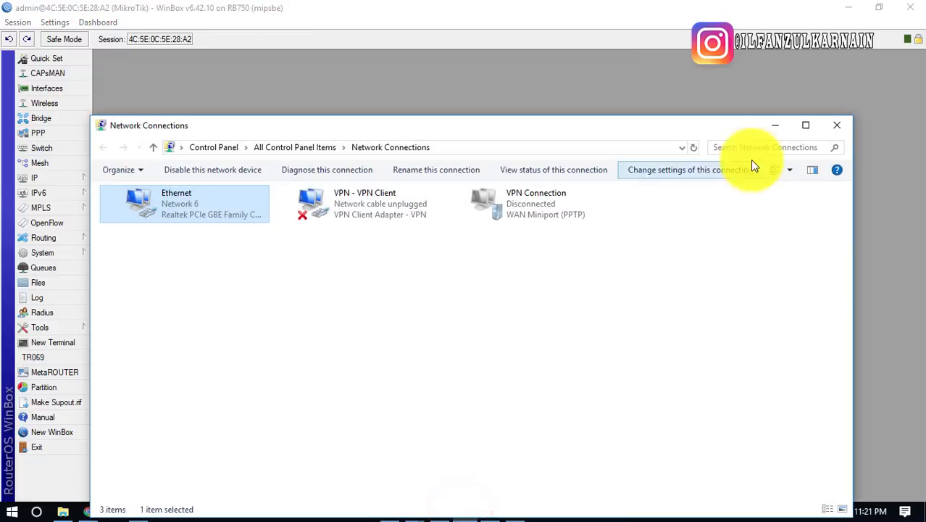
pyautogui.click(836, 125)
pyautogui.click(250, 126)
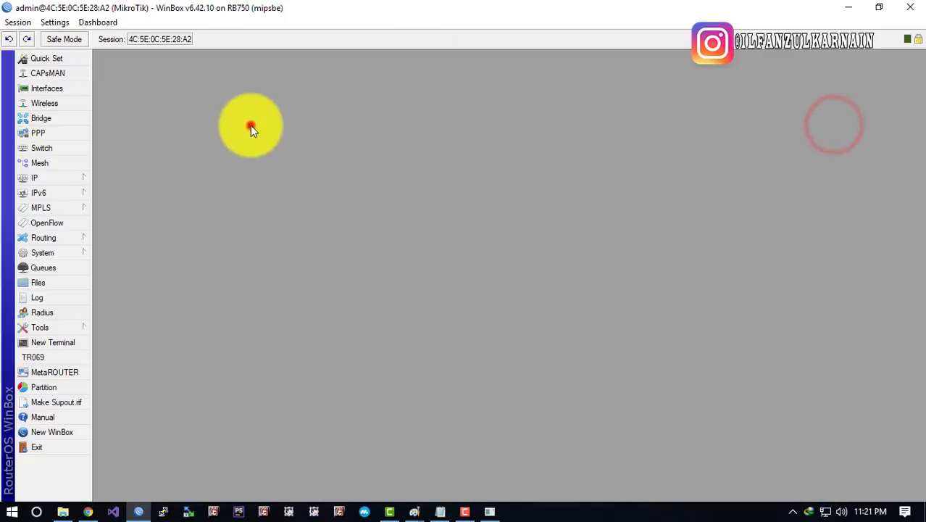
pyautogui.click(414, 510)
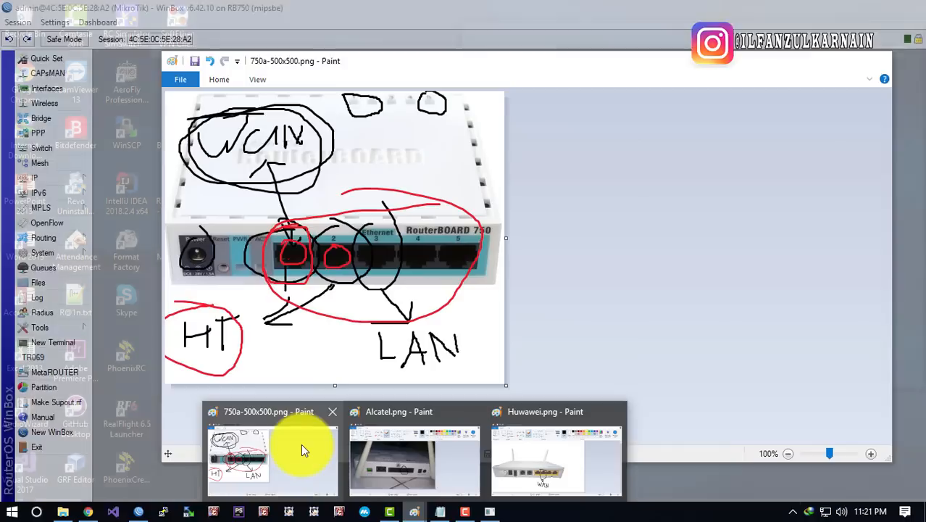
# Circle LAN in red on the RouterBOARD 750 diagram and minimise Paint
pyautogui.click(303, 451)
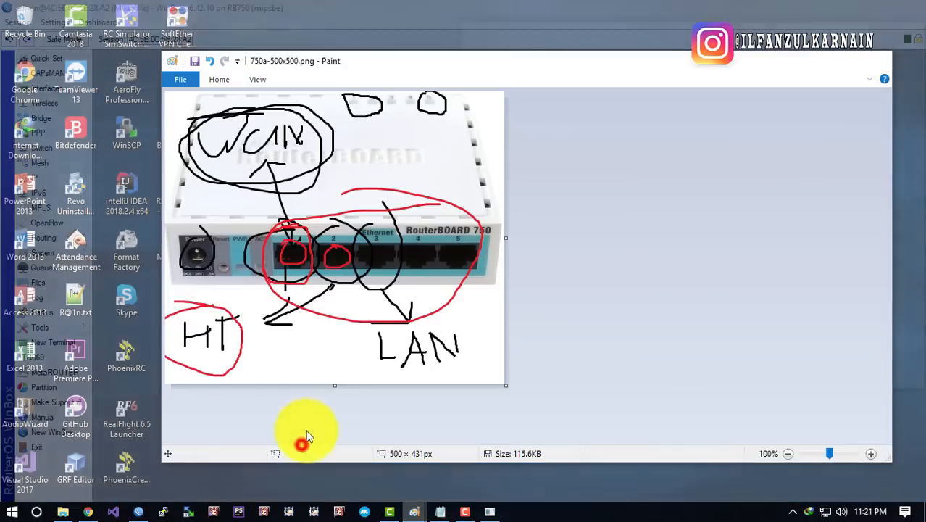
pyautogui.moveTo(339, 320)
pyautogui.mouseDown()
pyautogui.moveTo(414, 323)
pyautogui.moveTo(471, 382)
pyautogui.moveTo(337, 325)
pyautogui.mouseUp()
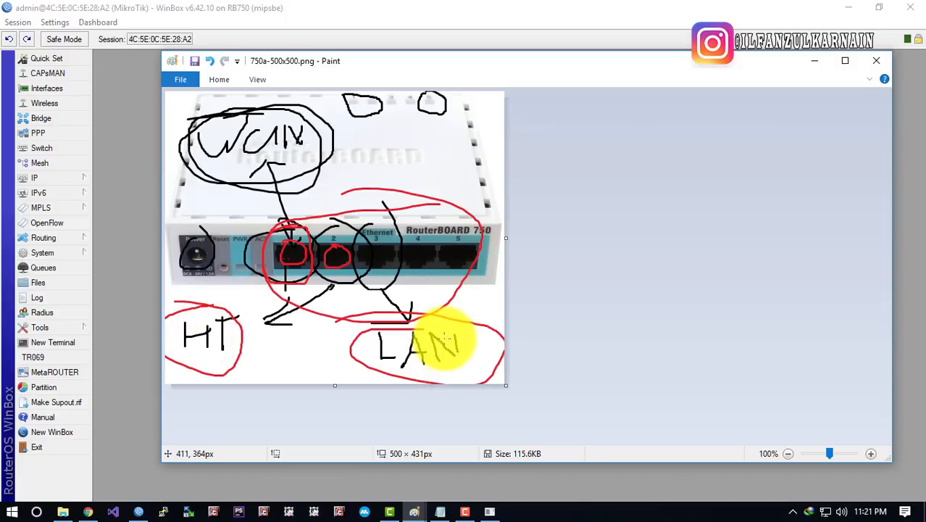
pyautogui.click(814, 60)
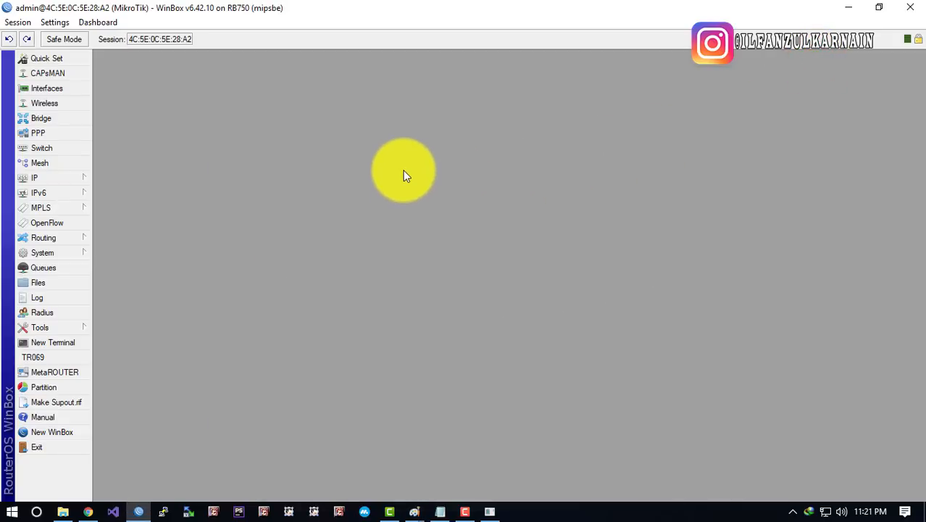
pyautogui.click(397, 166)
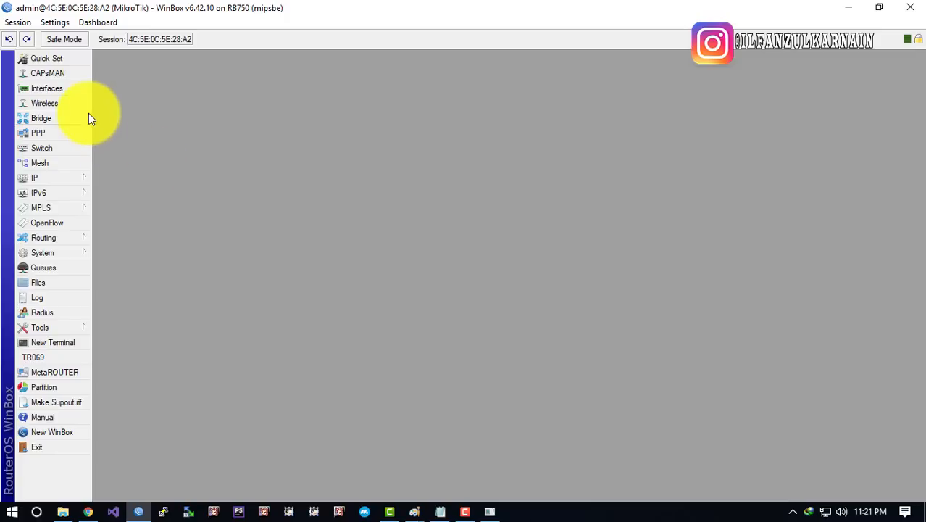
# Start a LAN section below the modem's Subnet line with gateway 192.168.10.1 2-200
pyautogui.click(441, 510)
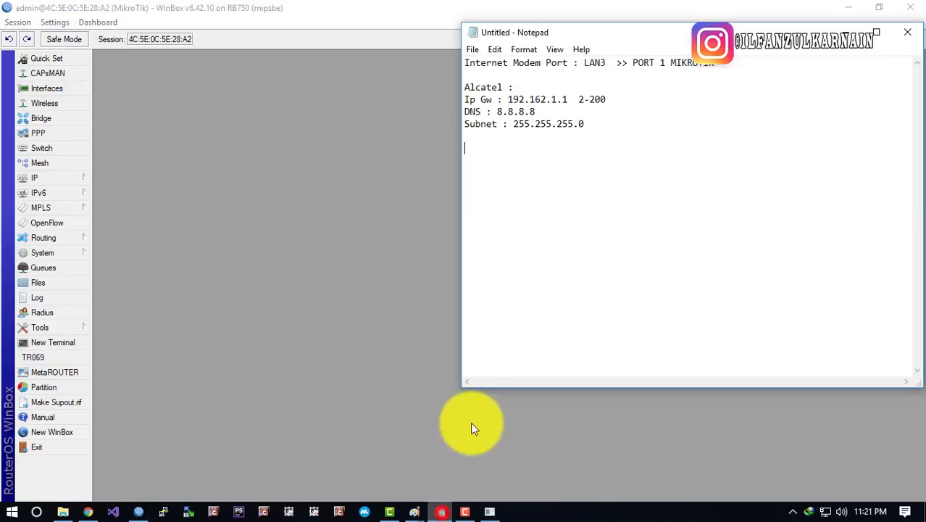
pyautogui.click(639, 178)
pyautogui.write('K')
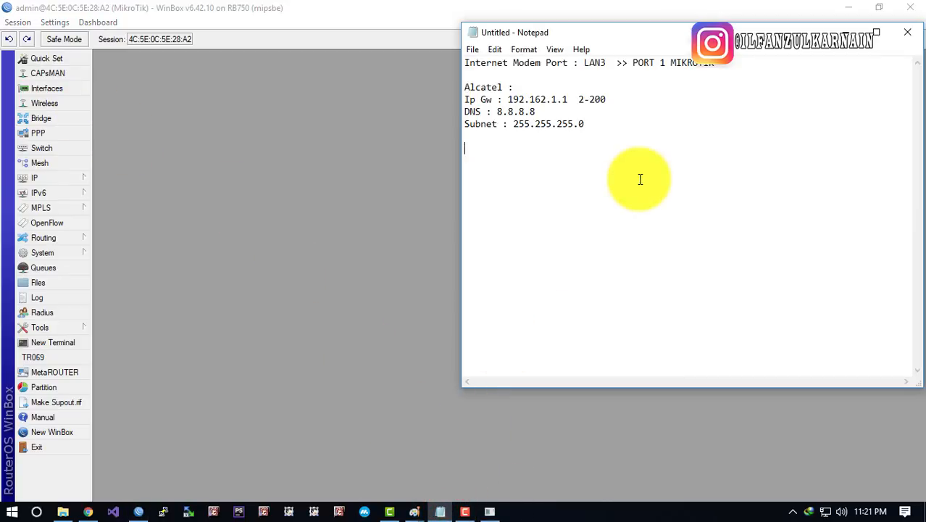
pyautogui.write('LAN')
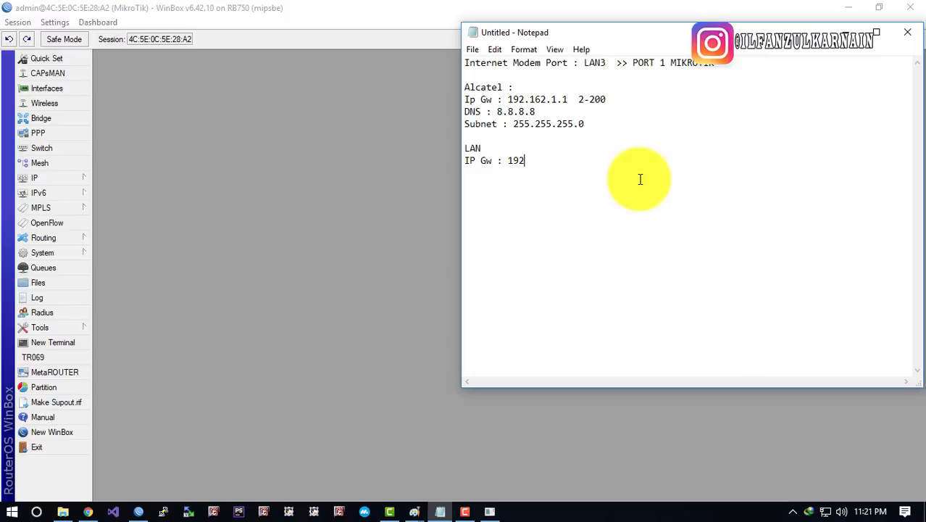
pyautogui.write('168.10.1 2-200')
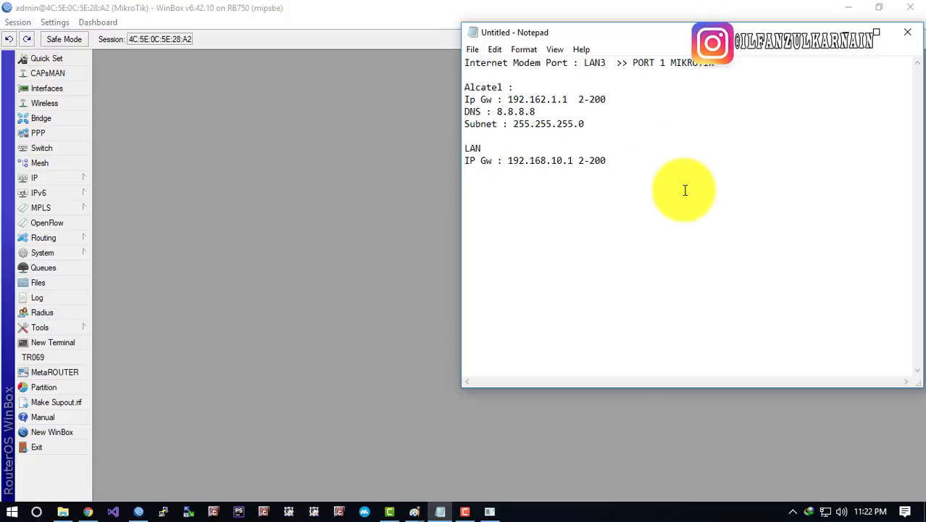
# Copy the 'Subnet : 255.255.255.0' line and paste it under the LAN gateway line
pyautogui.moveTo(573, 161)
pyautogui.mouseDown()
pyautogui.moveTo(519, 160)
pyautogui.moveTo(579, 160)
pyautogui.mouseUp()
pyautogui.click(530, 134)
pyautogui.click(565, 175)
pyautogui.moveTo(601, 124); pyautogui.dragTo(441, 124)
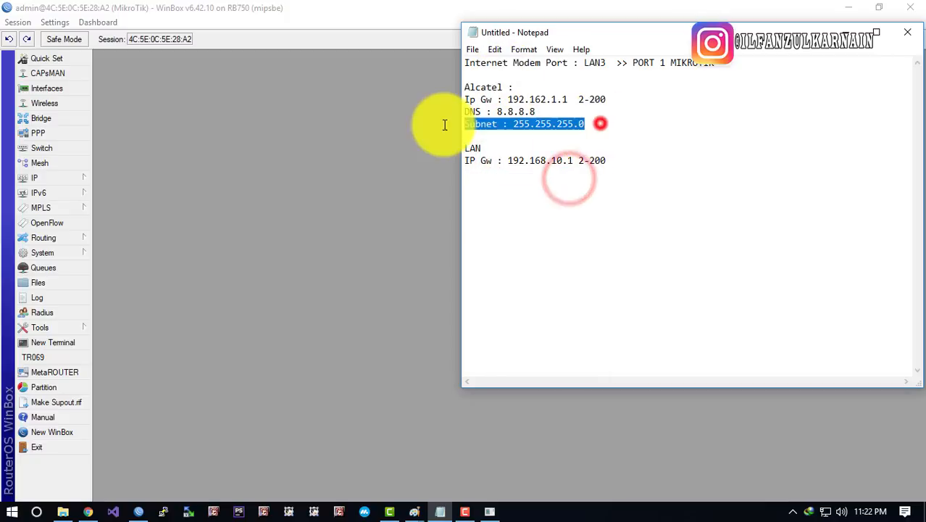
pyautogui.hotkey('ctrl', 'c')
pyautogui.click(507, 176)
pyautogui.hotkey('ctrl', 'v')
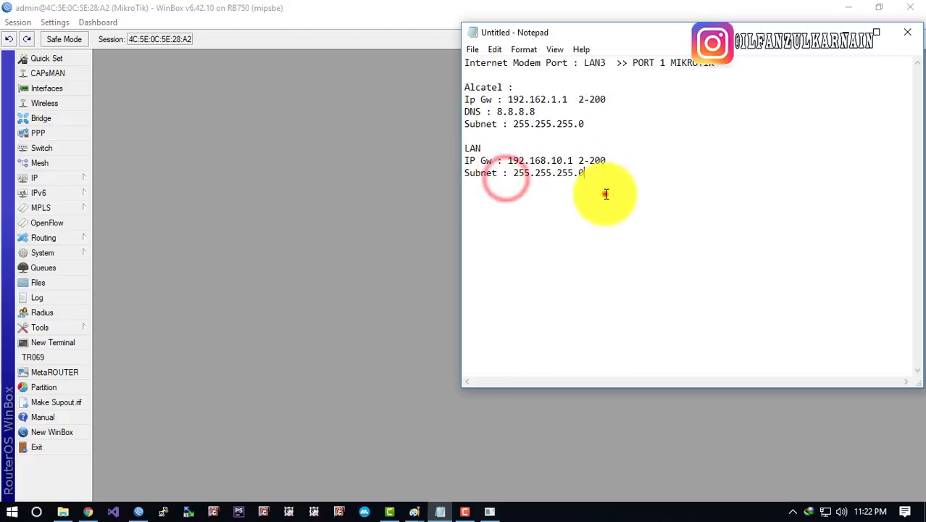
pyautogui.click(605, 194)
pyautogui.moveTo(511, 174); pyautogui.dragTo(661, 174)
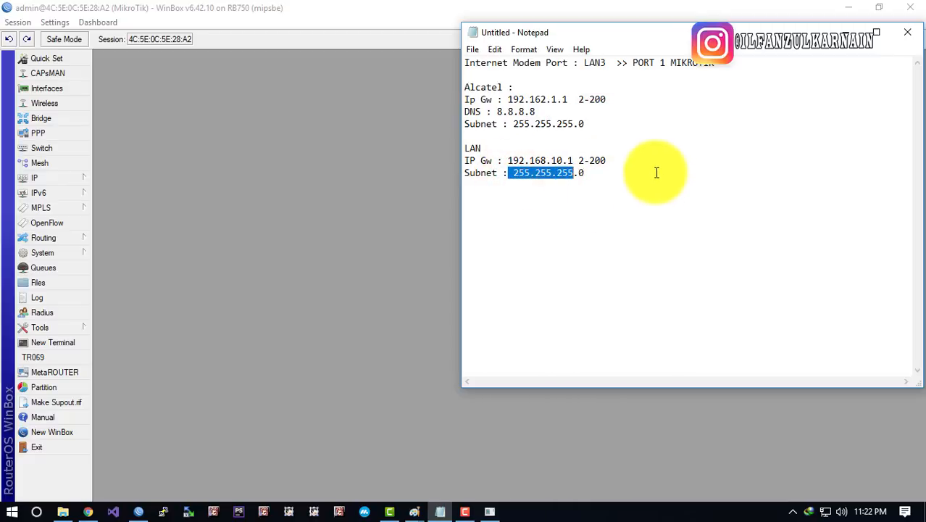
pyautogui.click(648, 201)
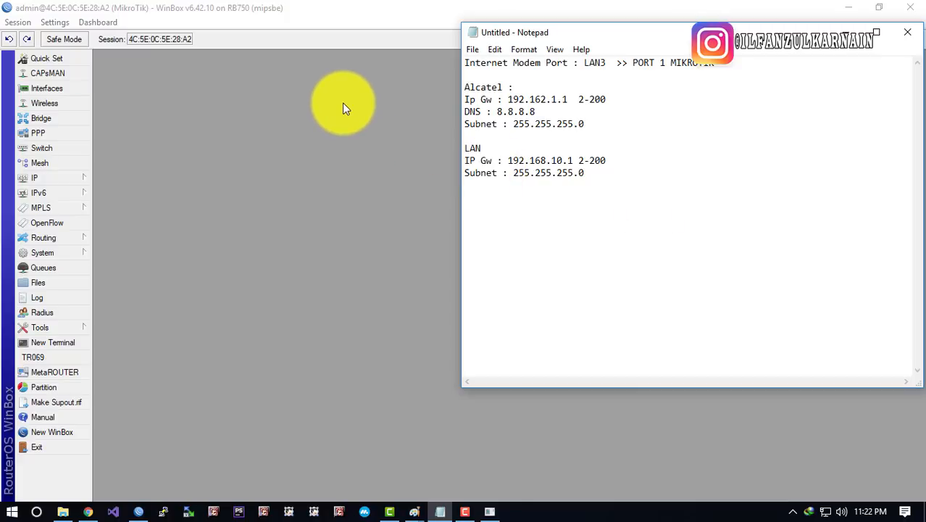
# Open the IP Address List and the Interface List in WinBox
pyautogui.click(321, 101)
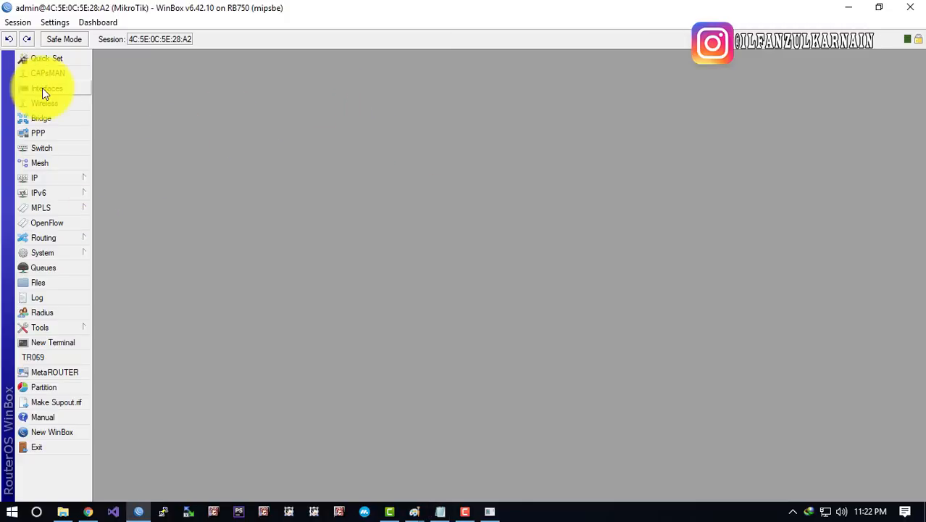
pyautogui.click(52, 186)
pyautogui.click(115, 168)
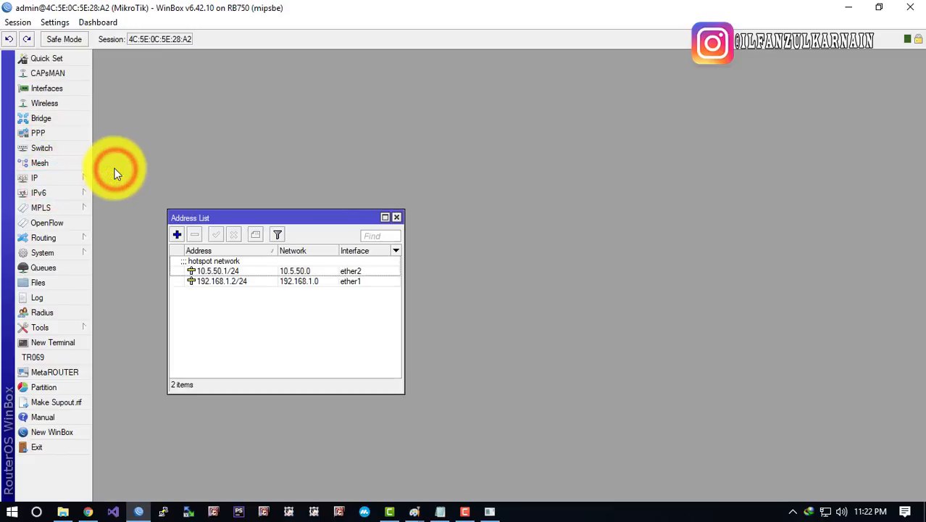
pyautogui.click(86, 89)
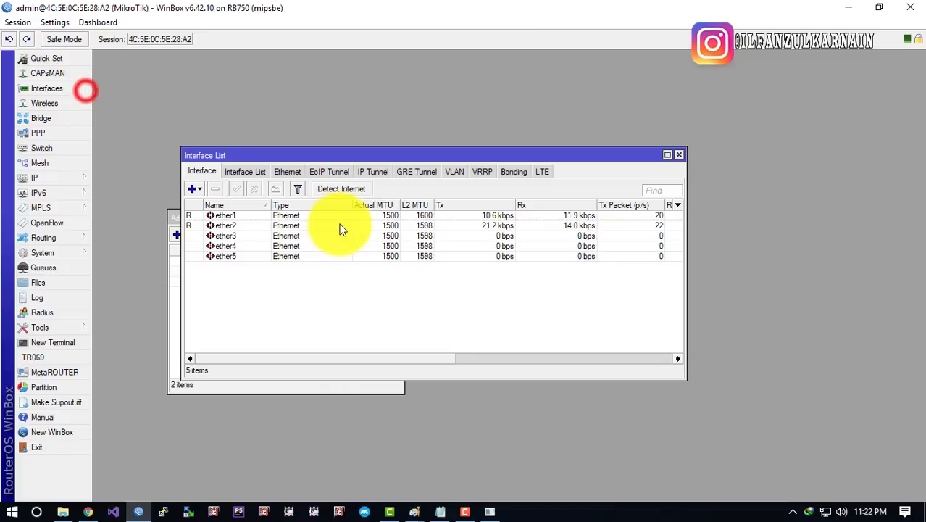
pyautogui.click(247, 237)
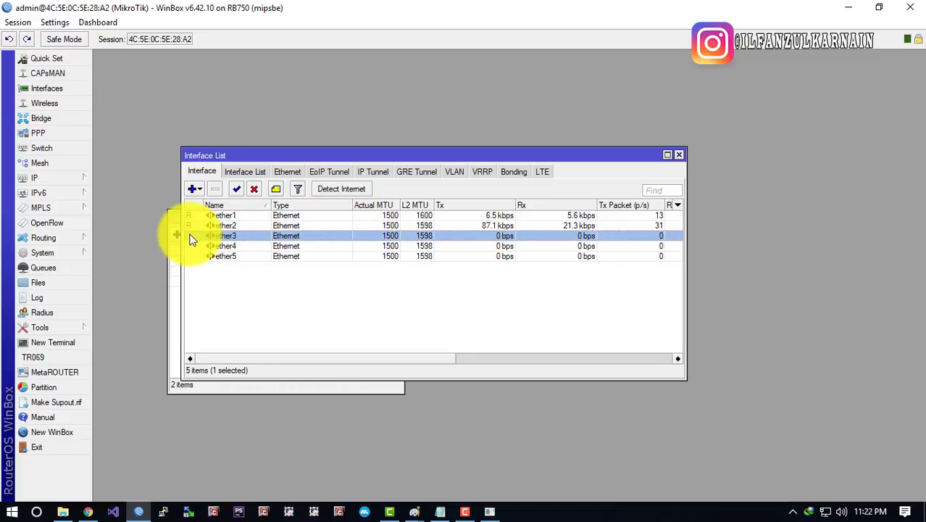
# Arrange both windows and compare the ether2 and ether3 interfaces
pyautogui.moveTo(325, 155); pyautogui.dragTo(360, 82)
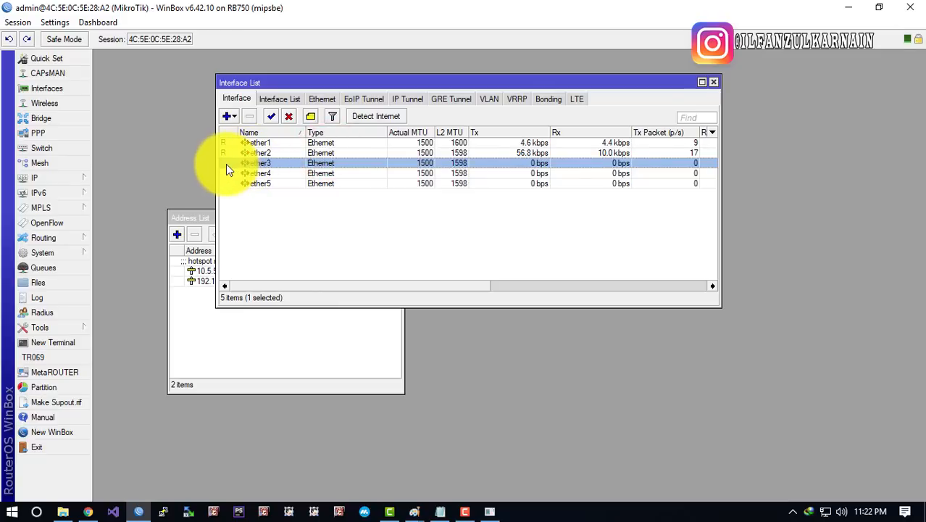
pyautogui.click(228, 153)
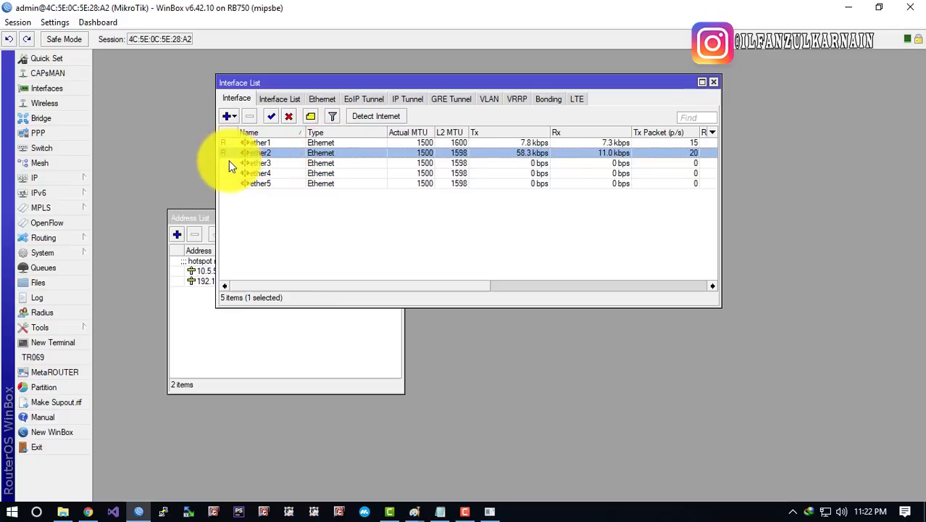
pyautogui.click(248, 164)
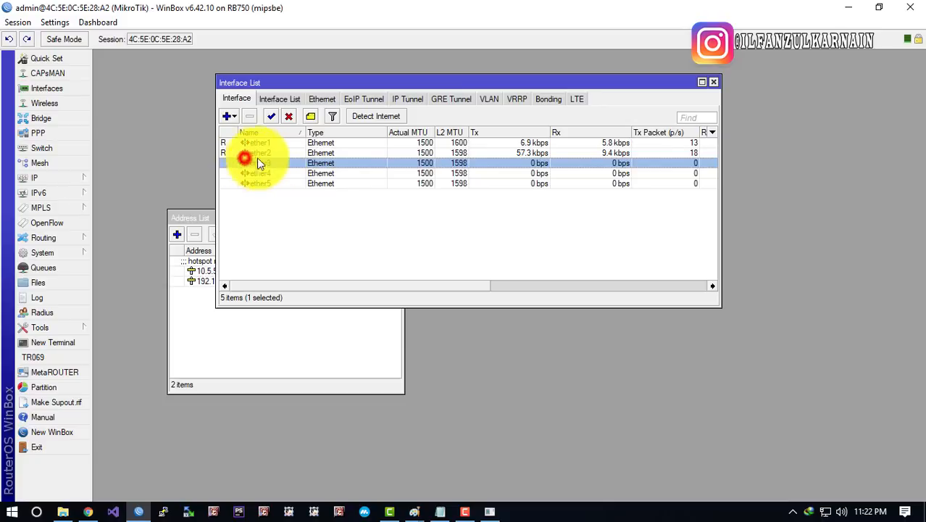
pyautogui.click(270, 156)
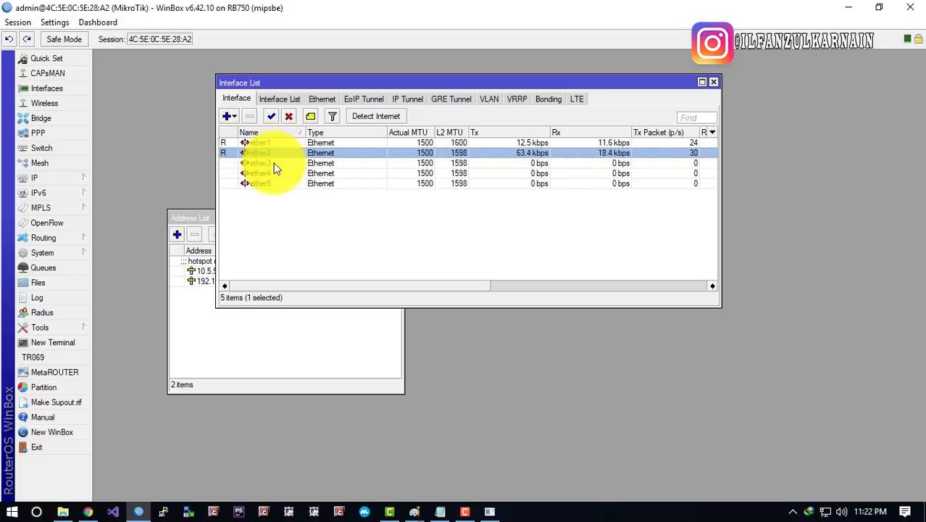
pyautogui.click(274, 164)
pyautogui.moveTo(278, 83); pyautogui.dragTo(299, 78)
pyautogui.moveTo(218, 216); pyautogui.dragTo(217, 308)
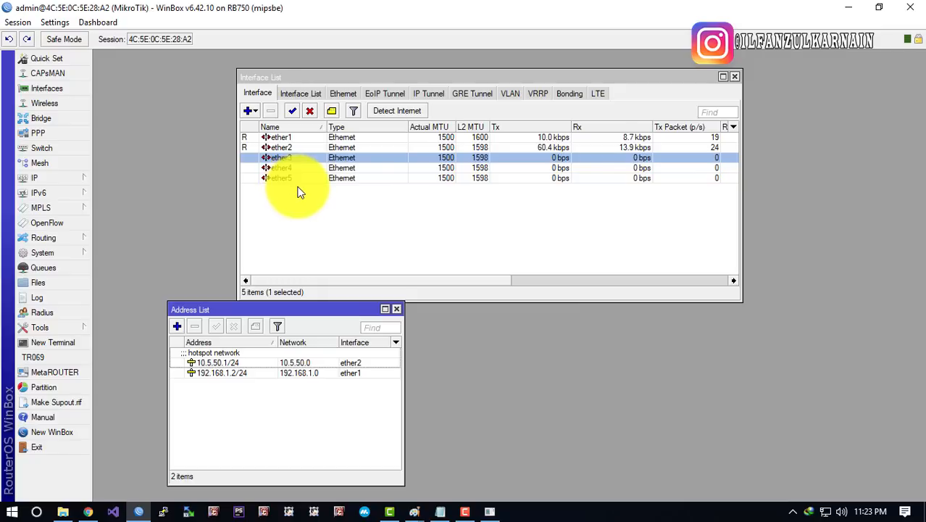
pyautogui.click(290, 158)
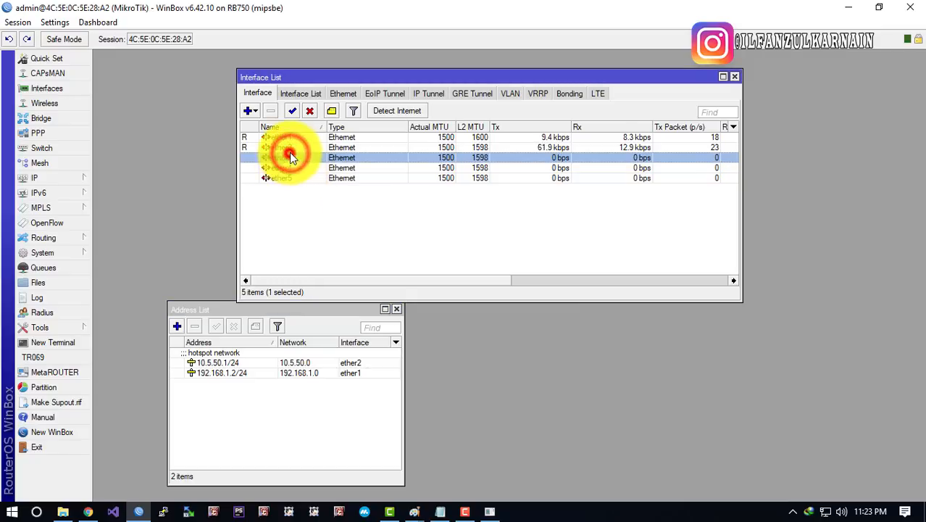
pyautogui.click(290, 148)
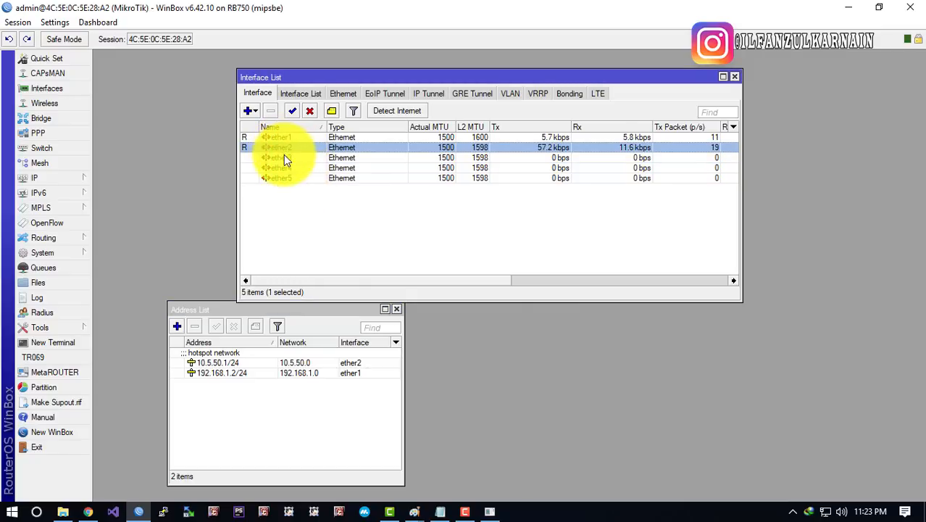
pyautogui.click(284, 158)
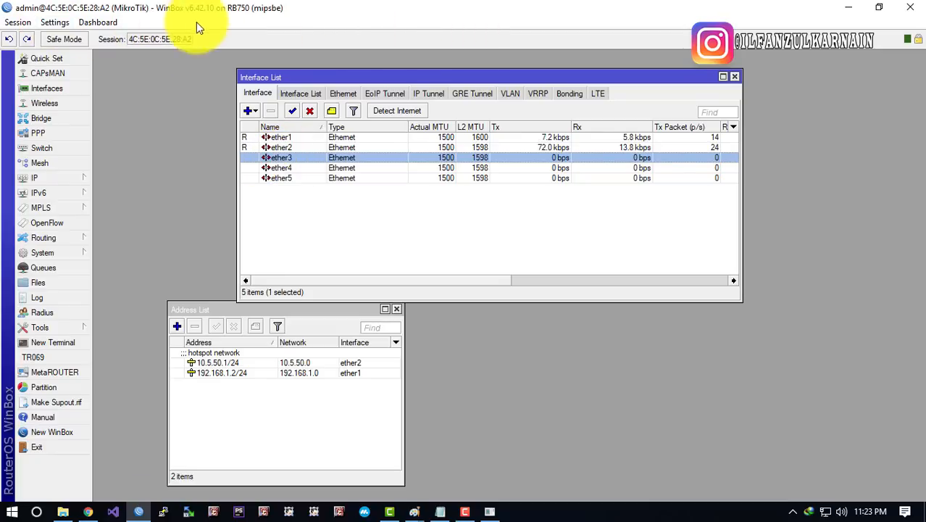
pyautogui.click(349, 199)
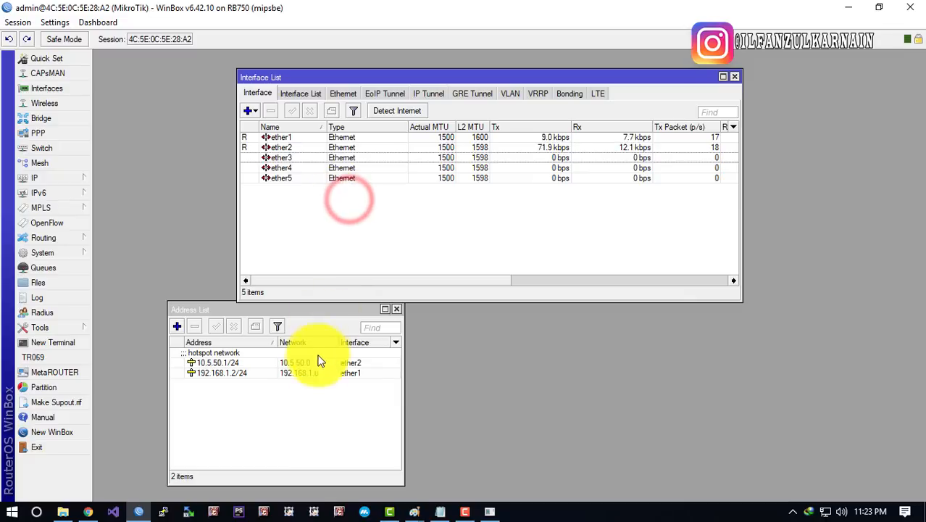
# Reposition the Address List and start adding a new IP address
pyautogui.click(310, 392)
pyautogui.moveTo(244, 309); pyautogui.dragTo(250, 227)
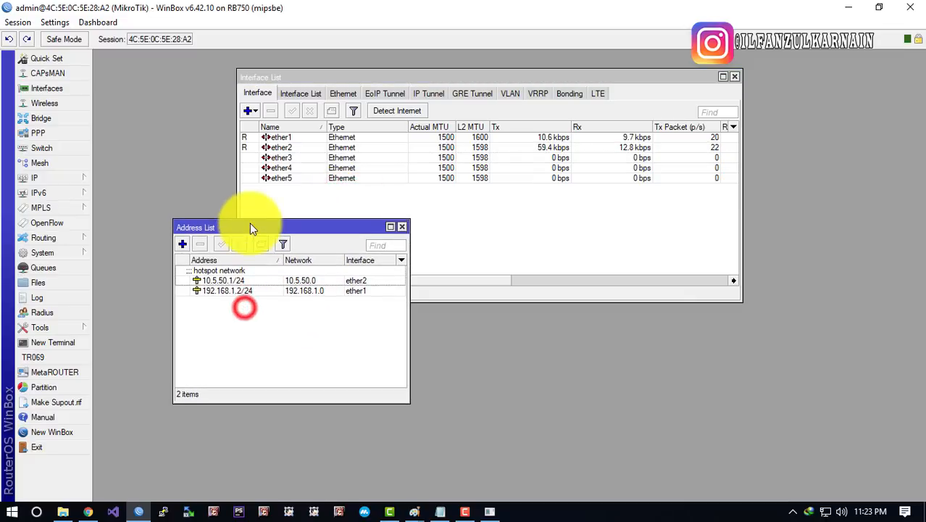
pyautogui.click(182, 243)
# Place the New Address dialog beside the notes and highlight LAN gateway 192.168.10.1
pyautogui.moveTo(334, 262); pyautogui.dragTo(326, 319)
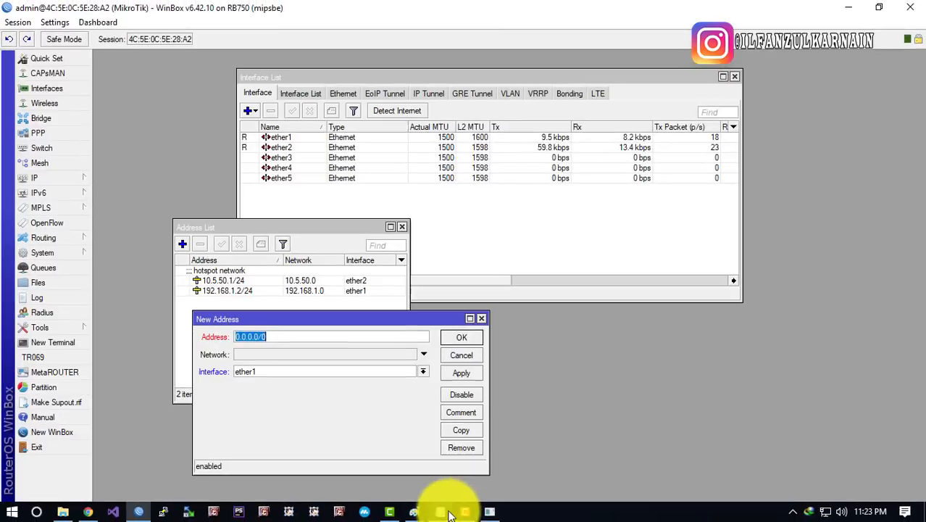
pyautogui.click(441, 512)
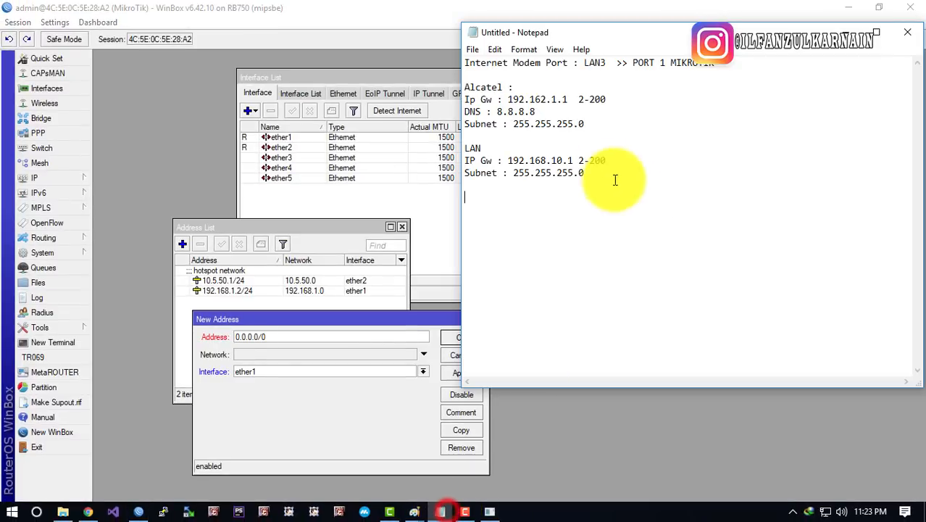
pyautogui.moveTo(605, 160); pyautogui.dragTo(456, 162)
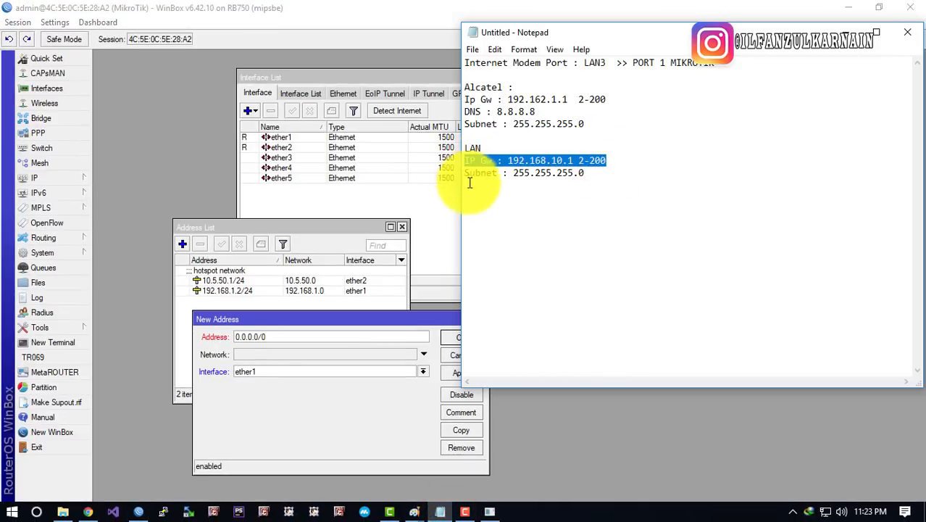
pyautogui.moveTo(512, 160); pyautogui.dragTo(584, 160)
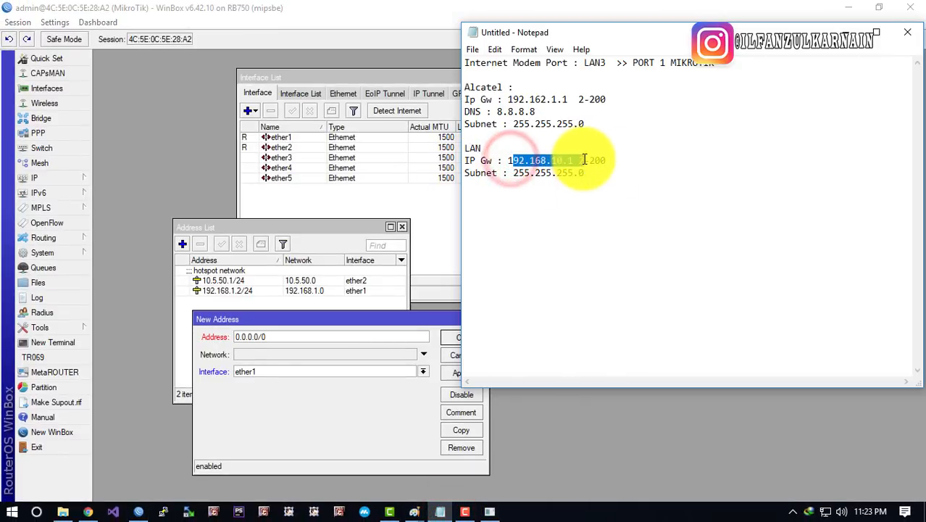
pyautogui.moveTo(508, 160); pyautogui.dragTo(558, 161)
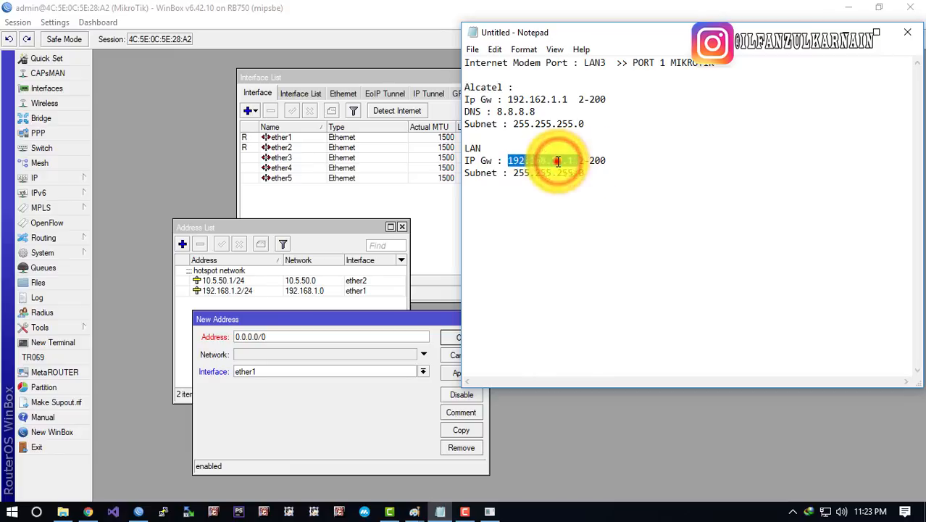
pyautogui.click(555, 160)
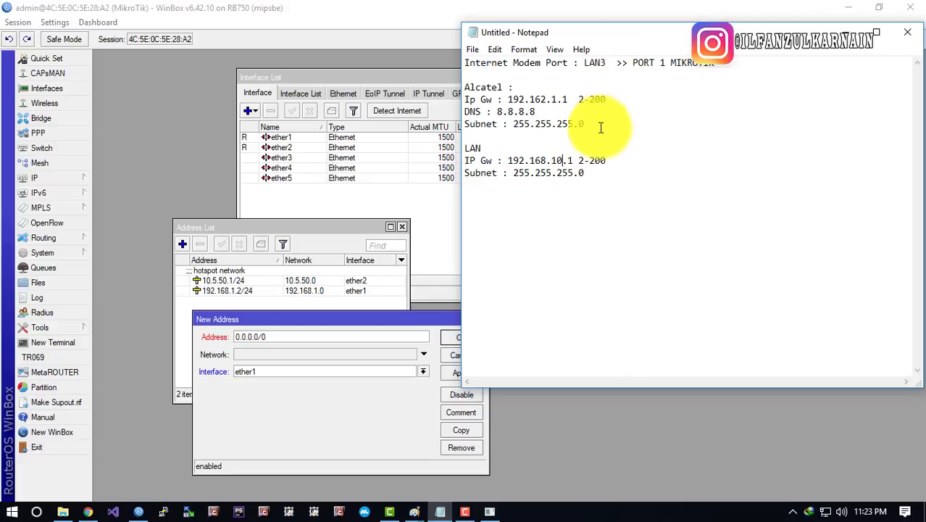
# Compare the Alcatel modem's gateway and range with the 10 in the LAN gateway
pyautogui.moveTo(584, 125); pyautogui.dragTo(435, 84)
pyautogui.moveTo(536, 100); pyautogui.dragTo(625, 113)
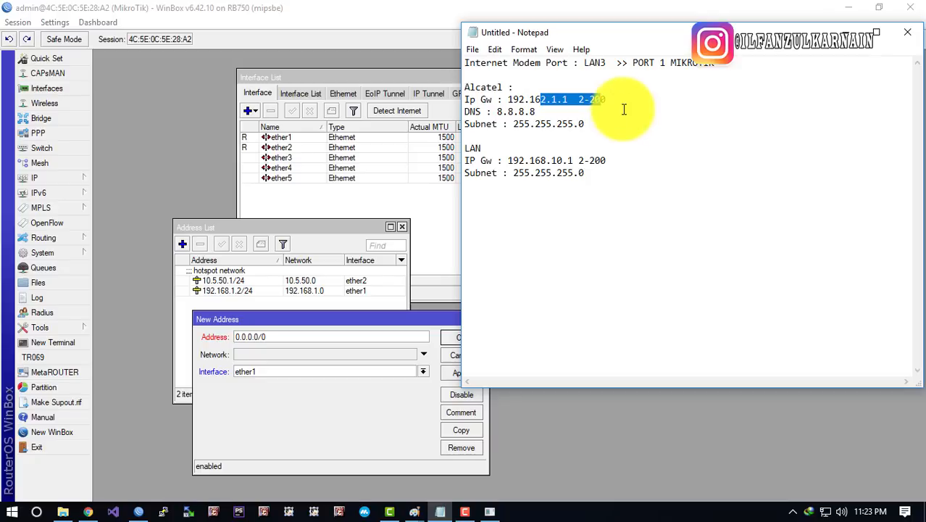
pyautogui.click(555, 165)
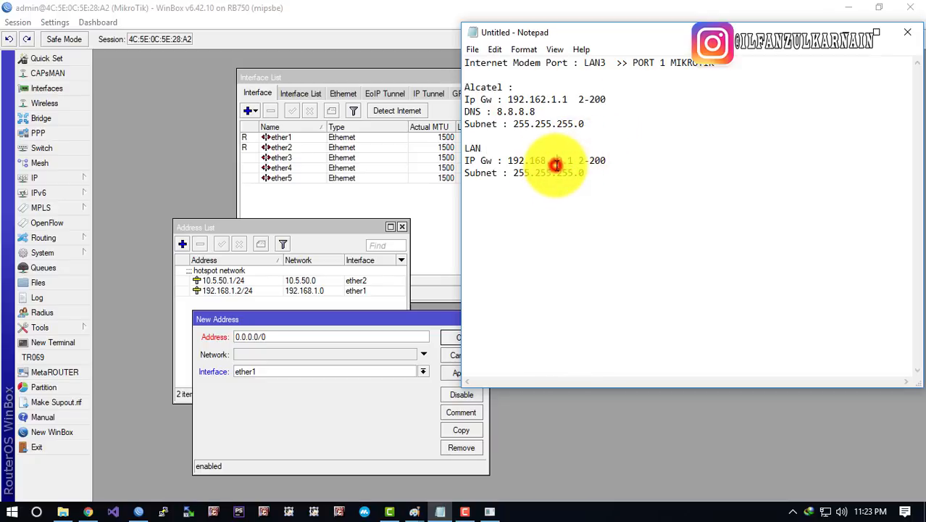
pyautogui.click(552, 164)
pyautogui.moveTo(552, 164); pyautogui.dragTo(566, 163)
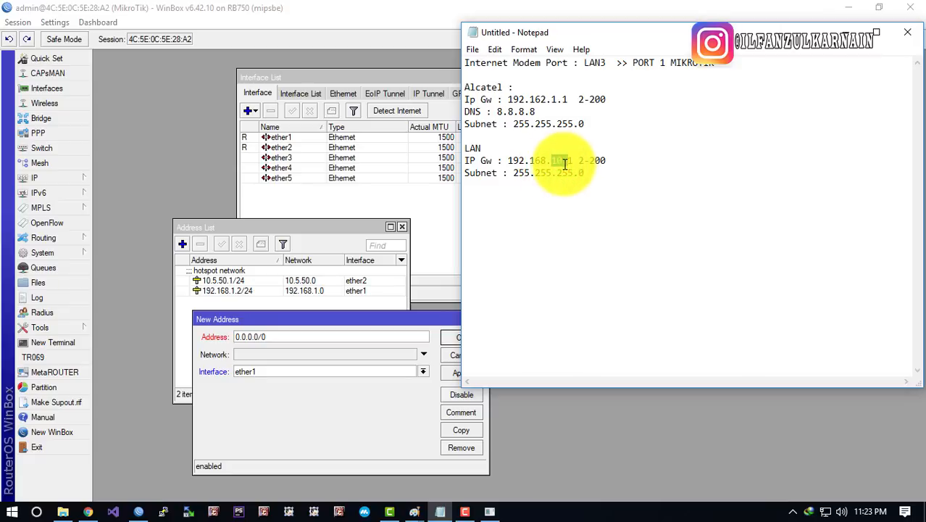
pyautogui.click(559, 164)
pyautogui.click(561, 163)
pyautogui.click(557, 161)
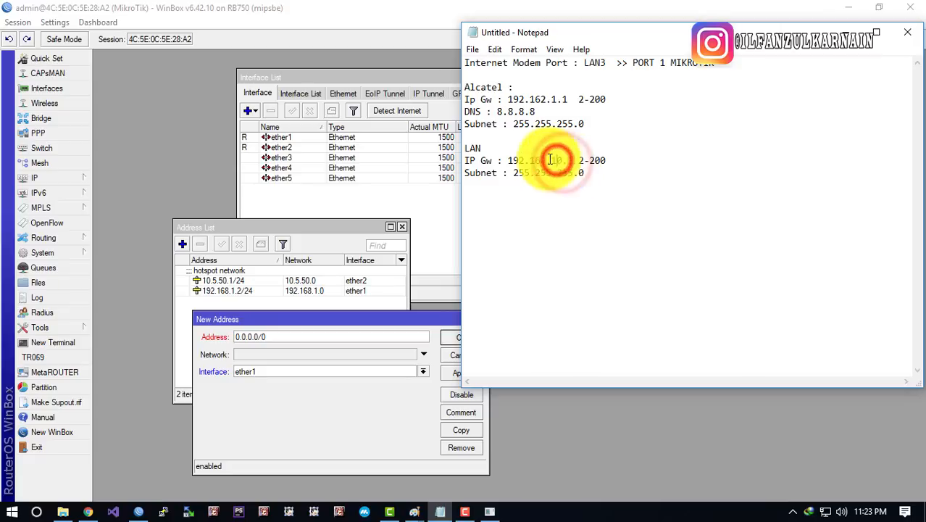
pyautogui.moveTo(549, 159); pyautogui.dragTo(568, 159)
pyautogui.click(548, 158)
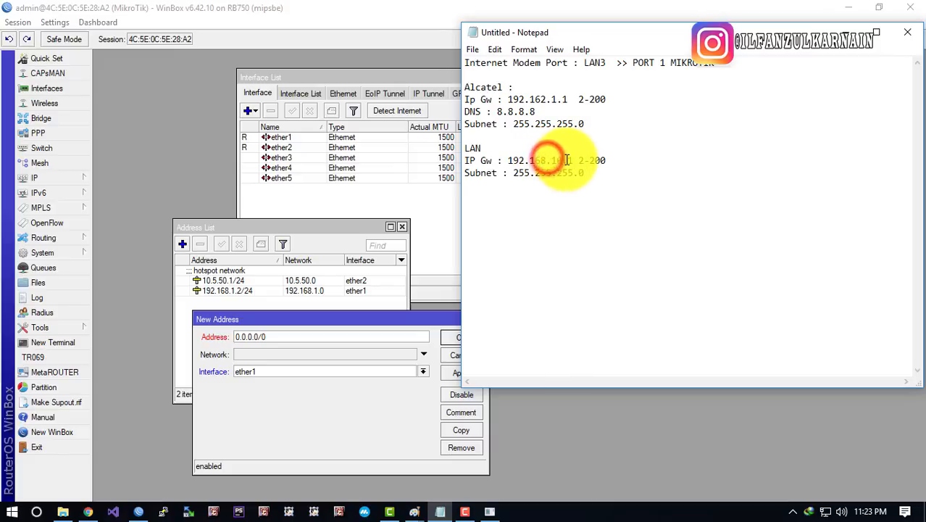
pyautogui.click(565, 160)
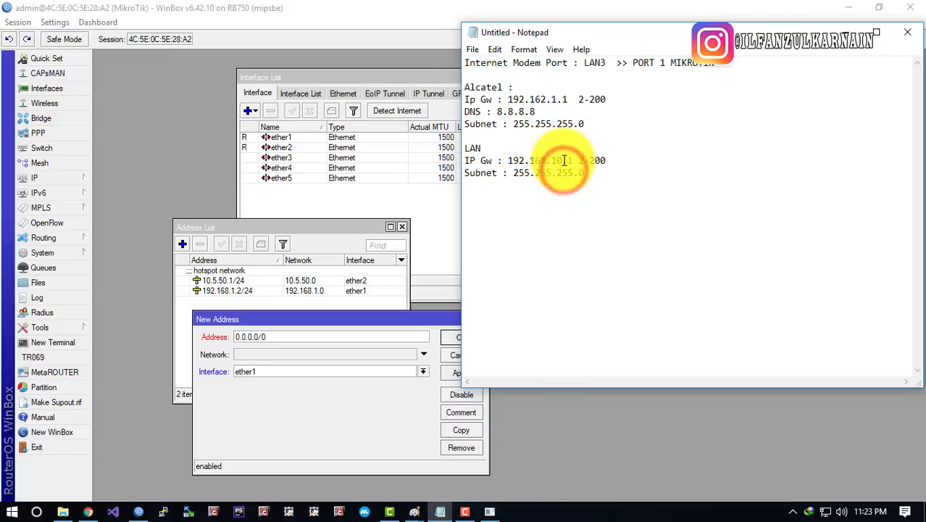
# Enter 192.168.10.1/24 as the address, checking the /24 prefix against the notes' 255.255.255.0 mask
pyautogui.click(276, 335)
pyautogui.write('19')
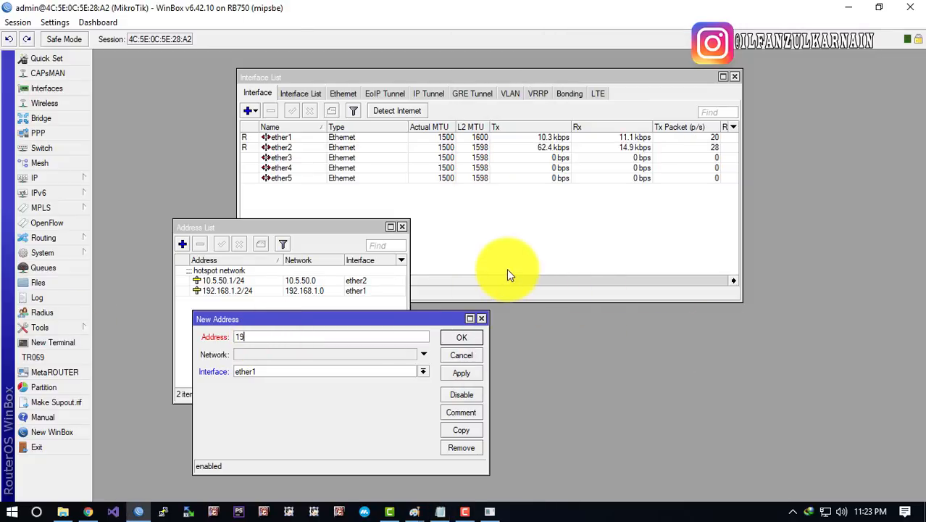
pyautogui.write('2.168.10.1/')
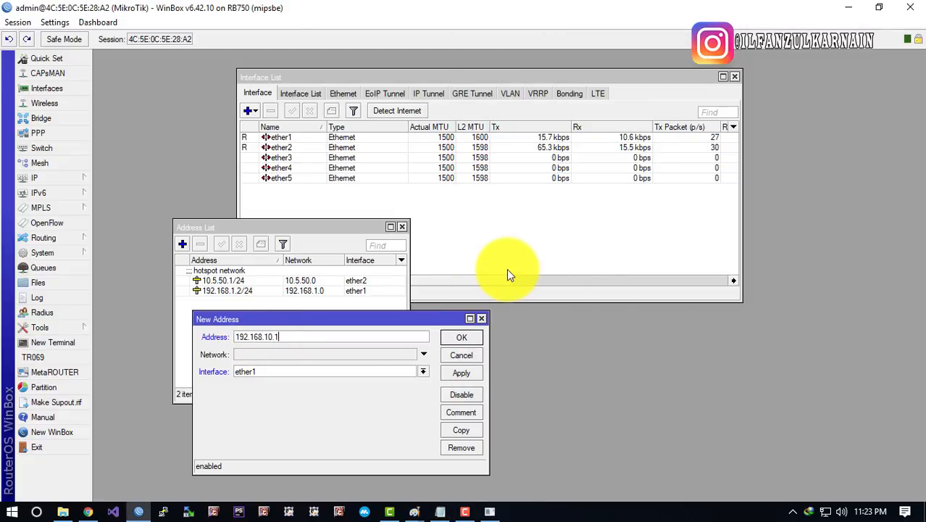
pyautogui.write('24')
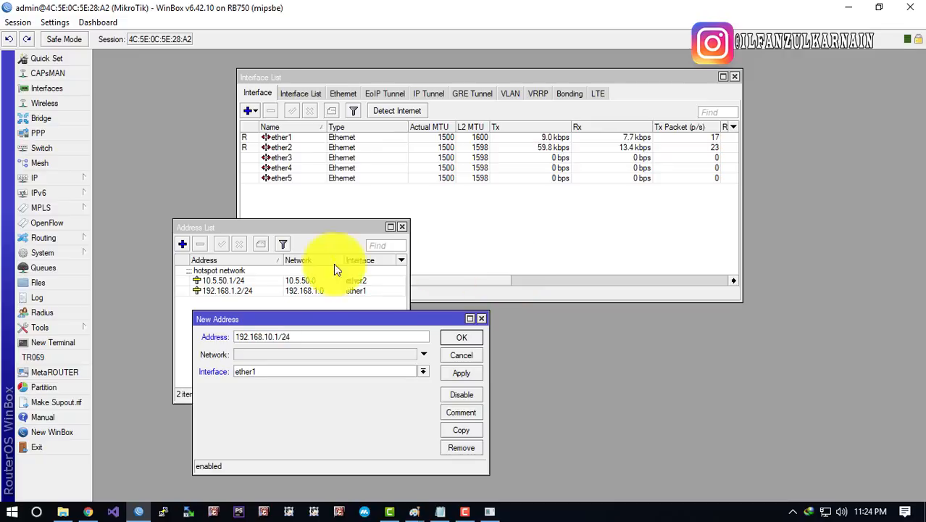
pyautogui.click(295, 334)
pyautogui.moveTo(294, 334); pyautogui.dragTo(279, 334)
pyautogui.click(440, 512)
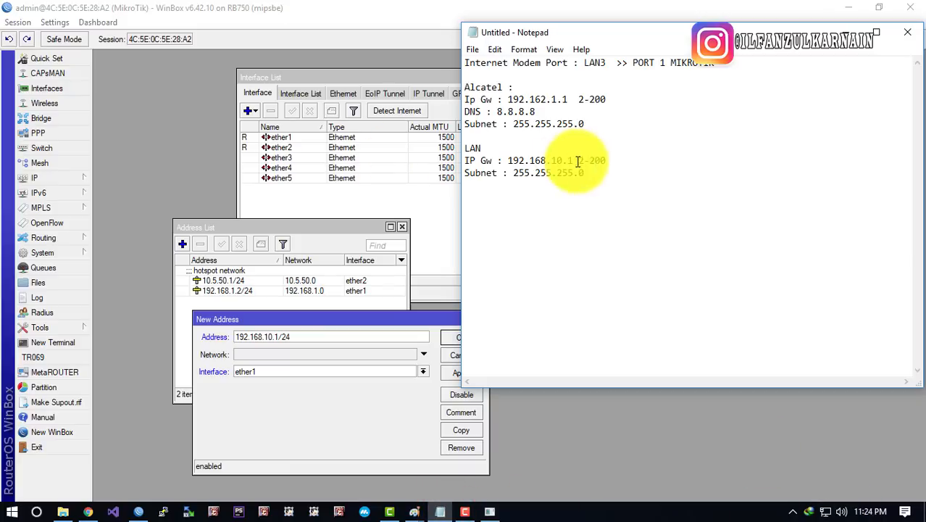
pyautogui.moveTo(587, 173); pyautogui.dragTo(517, 172)
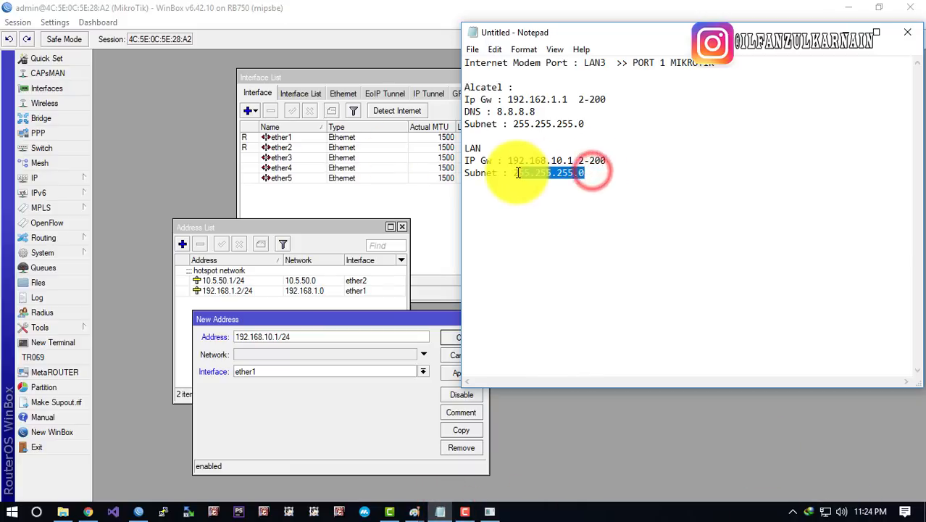
pyautogui.click(278, 336)
pyautogui.moveTo(278, 336)
pyautogui.mouseDown()
pyautogui.moveTo(351, 327)
pyautogui.moveTo(283, 337)
pyautogui.mouseUp()
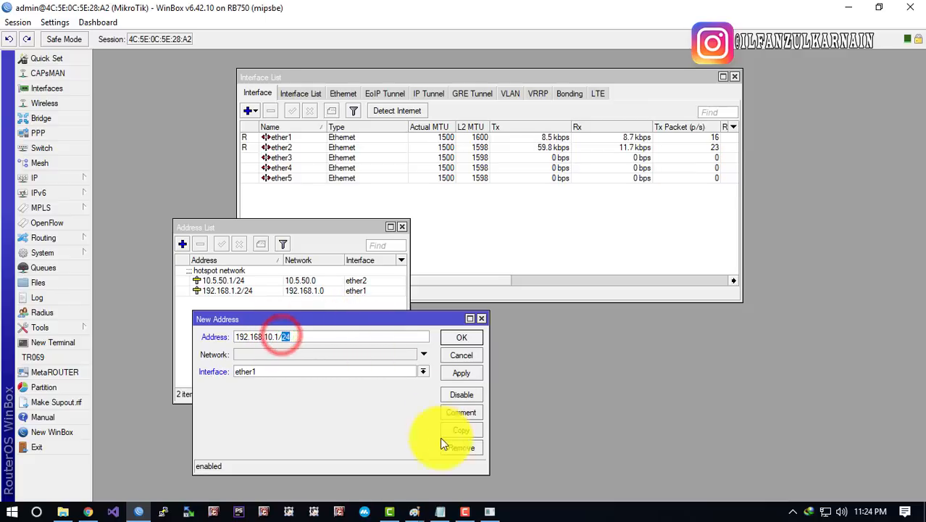
pyautogui.click(440, 511)
pyautogui.moveTo(585, 172); pyautogui.dragTo(514, 173)
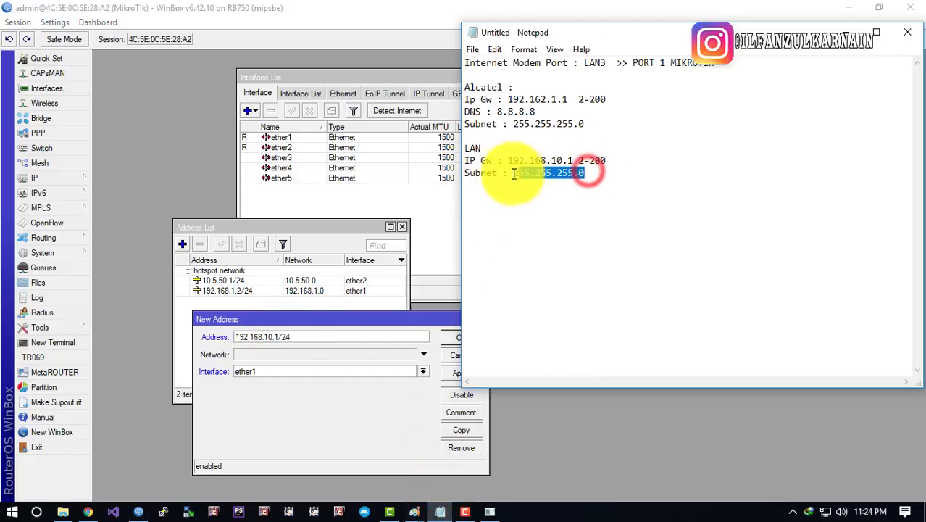
# Assign the new address to interface ether3 and save it
pyautogui.click(312, 416)
pyautogui.click(258, 373)
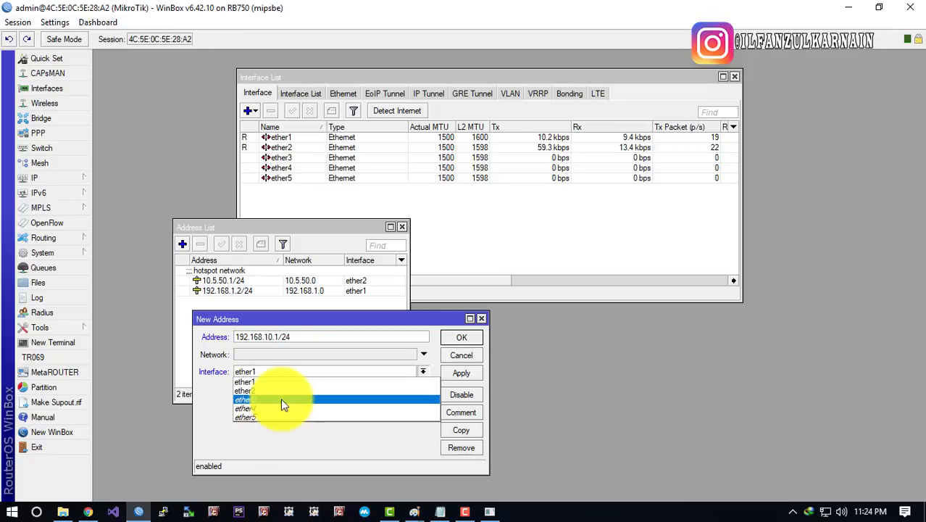
pyautogui.click(275, 400)
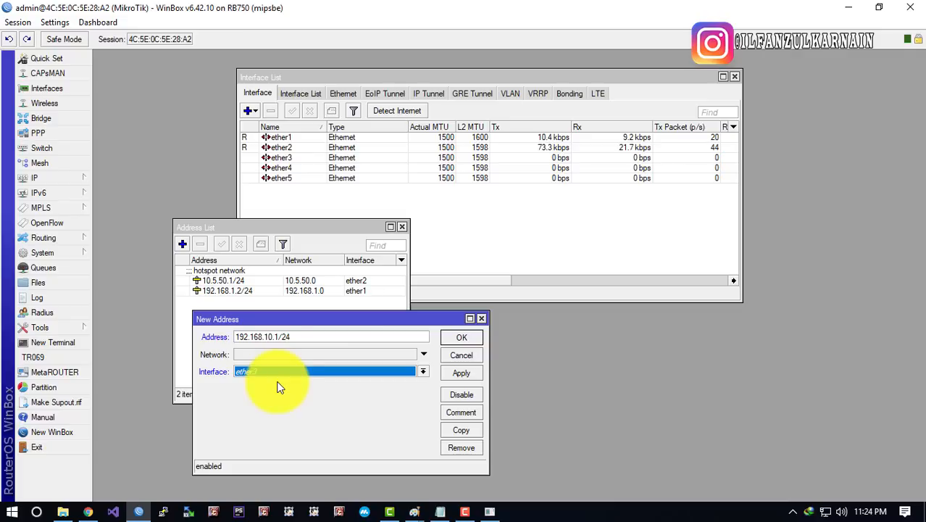
pyautogui.click(268, 370)
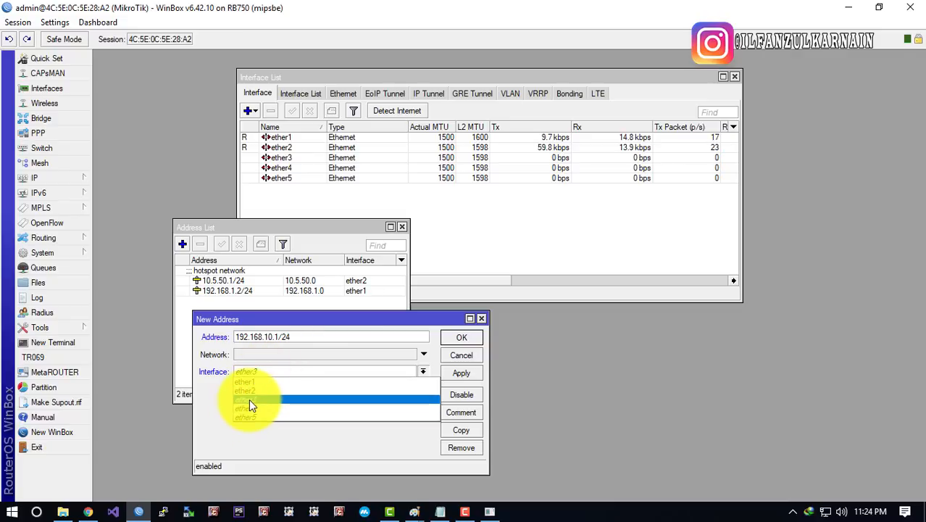
pyautogui.click(249, 398)
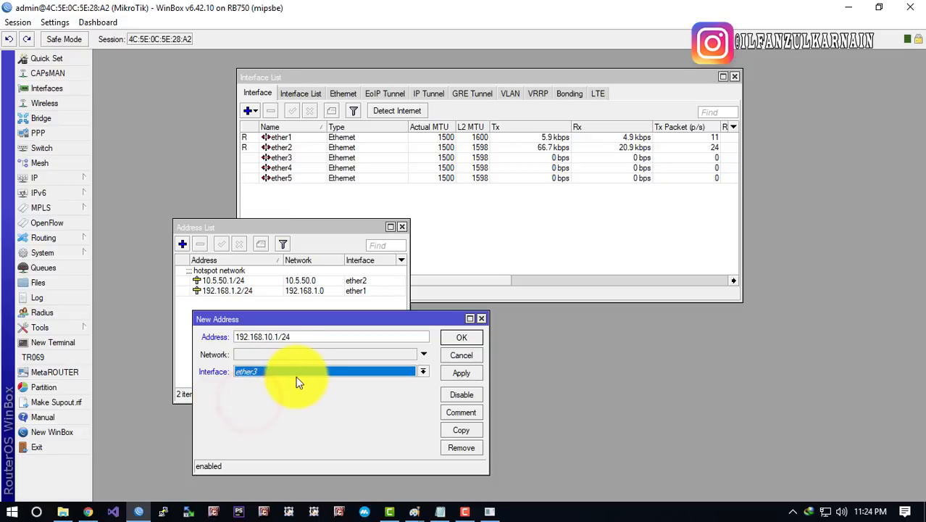
pyautogui.click(467, 338)
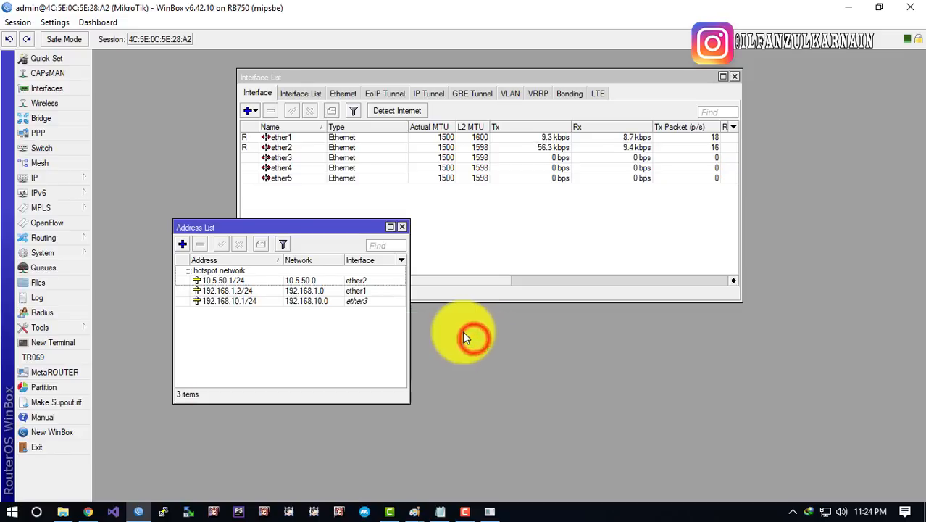
# Open IP > DHCP Server and inspect the existing dhcp1 server on ether2 with pool hs-pool-2
pyautogui.click(325, 301)
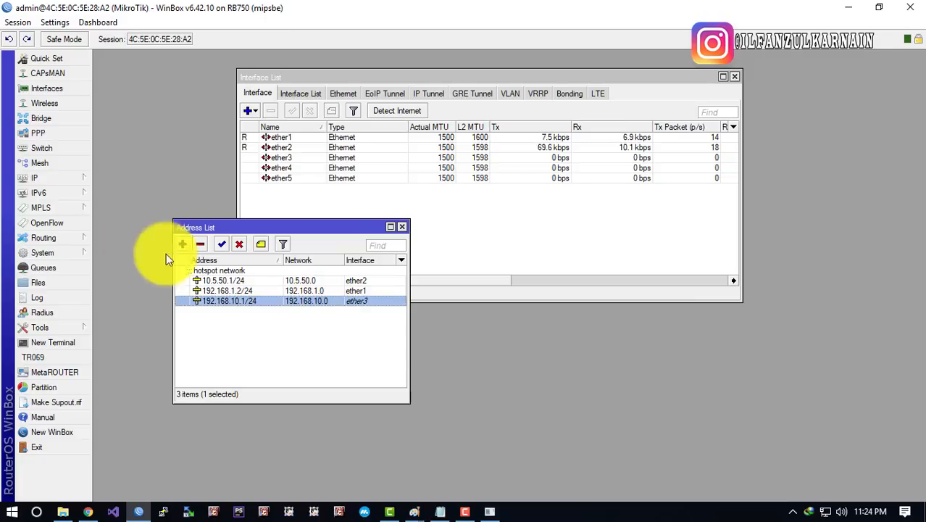
pyautogui.click(36, 180)
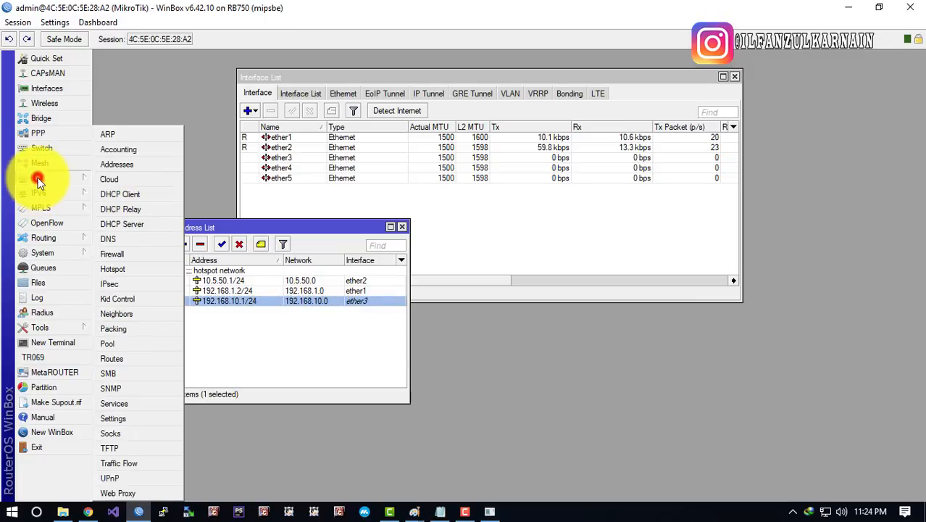
pyautogui.click(128, 225)
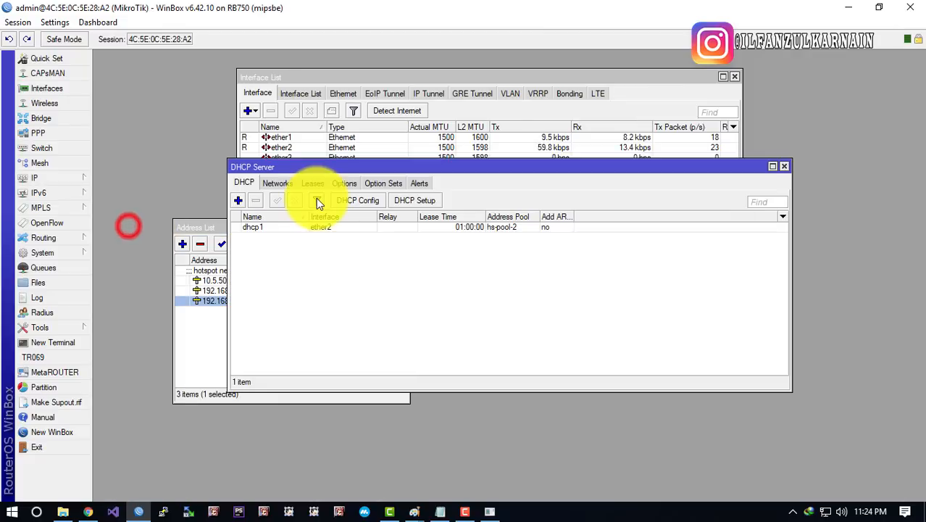
pyautogui.click(332, 284)
pyautogui.click(297, 229)
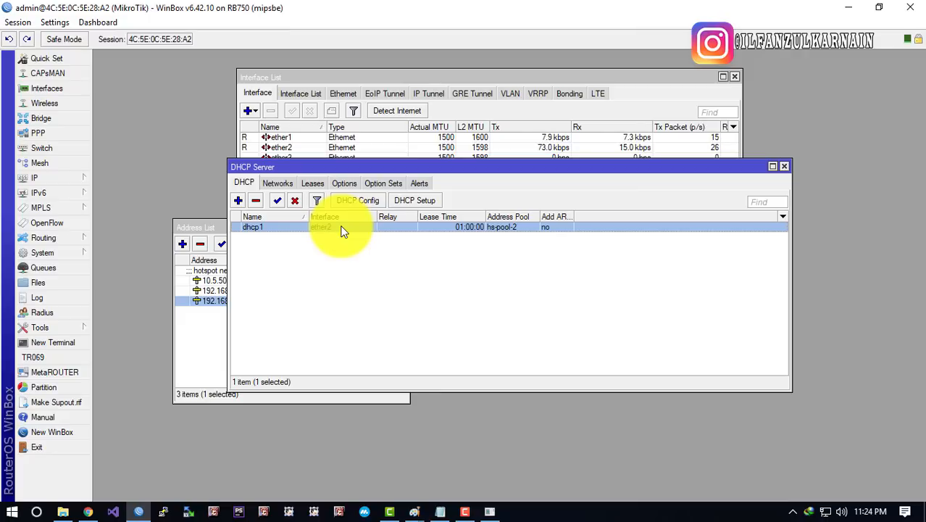
pyautogui.click(347, 262)
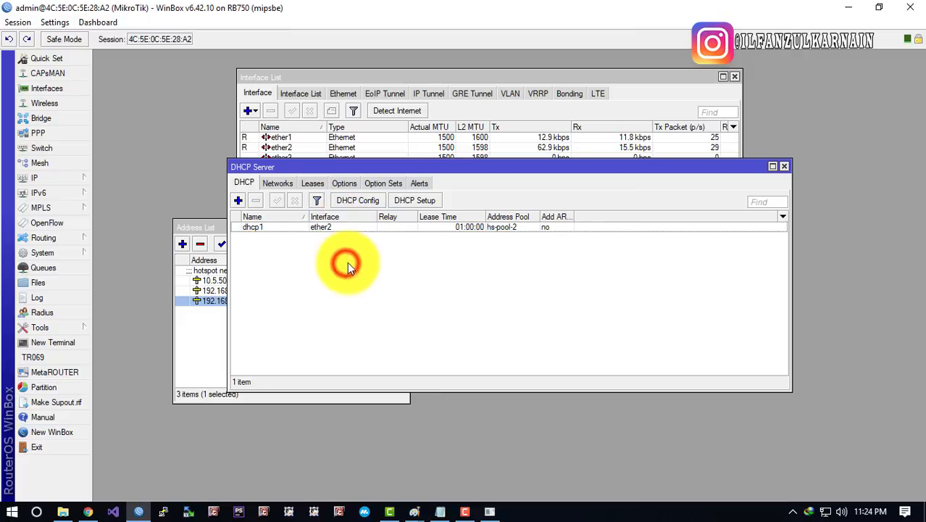
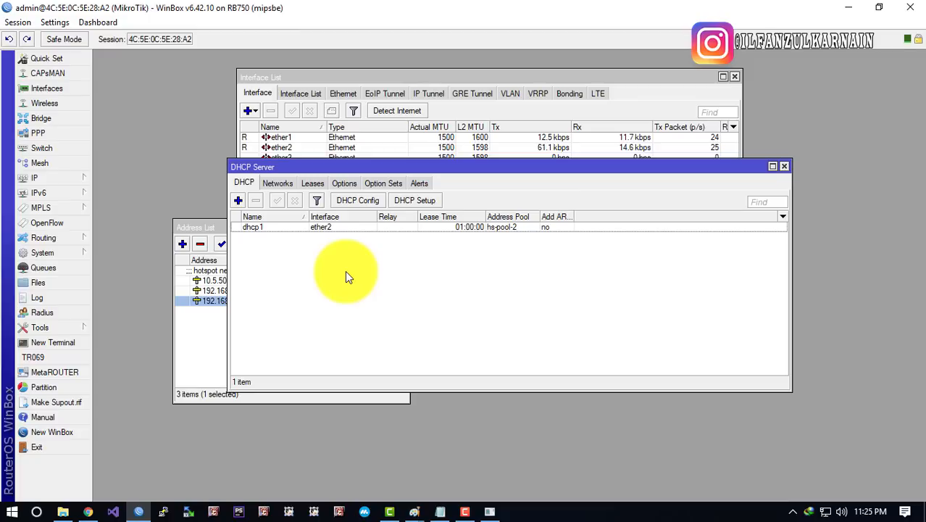
# Review entries in the DHCP Server window before running the setup
pyautogui.click(353, 287)
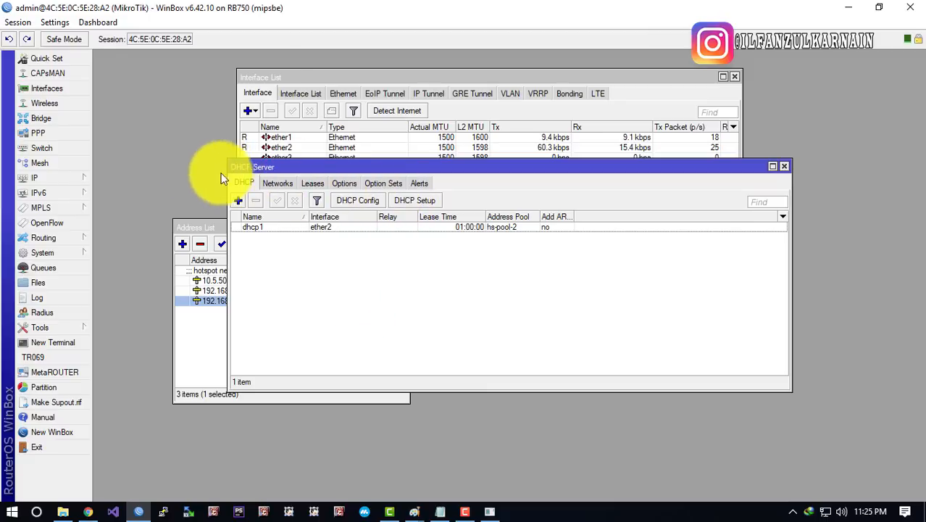
pyautogui.click(400, 316)
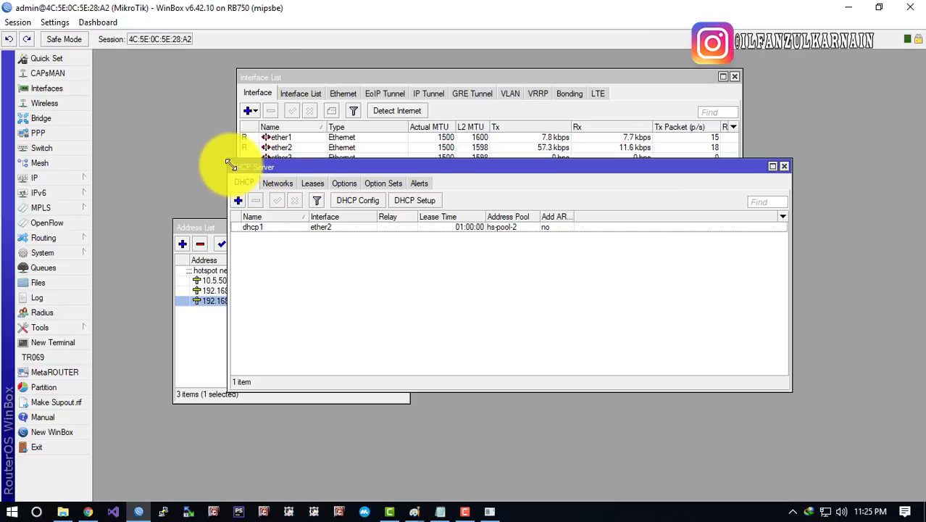
pyautogui.click(337, 312)
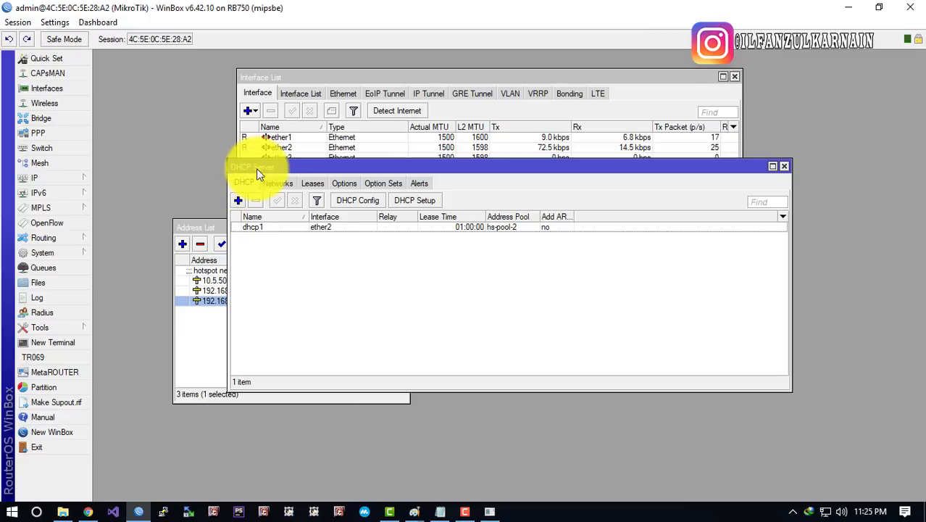
pyautogui.click(298, 264)
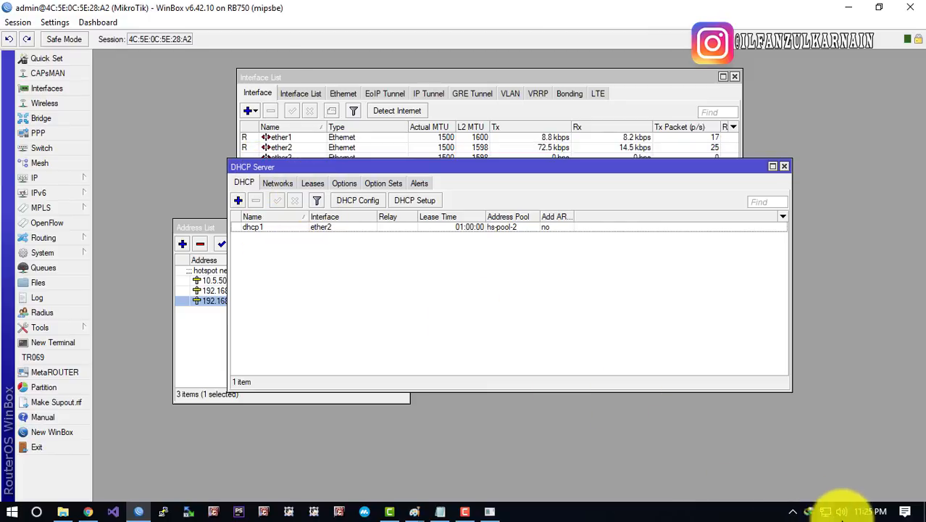
pyautogui.click(525, 316)
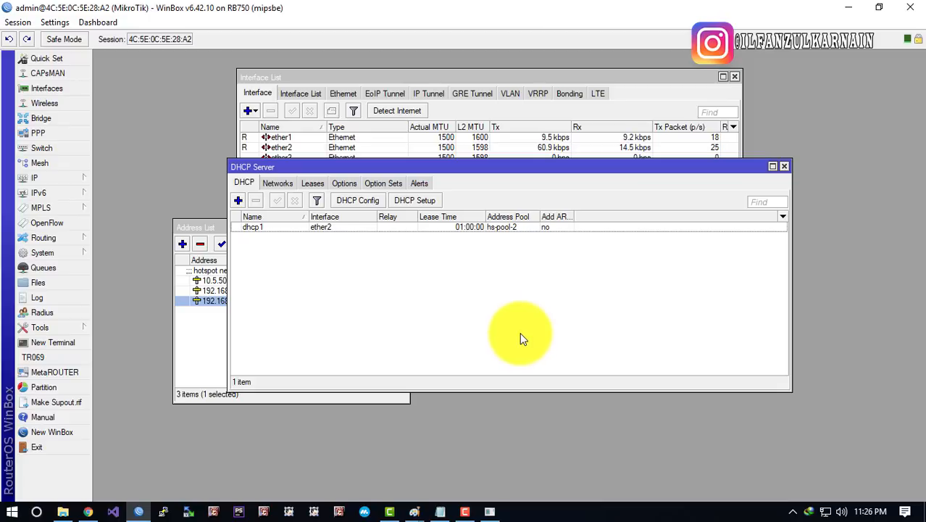
pyautogui.click(470, 306)
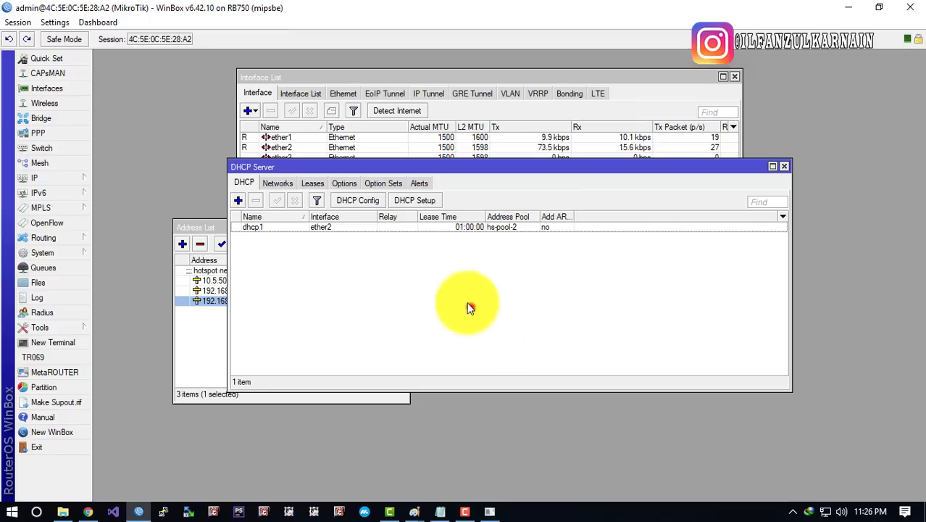
pyautogui.click(424, 286)
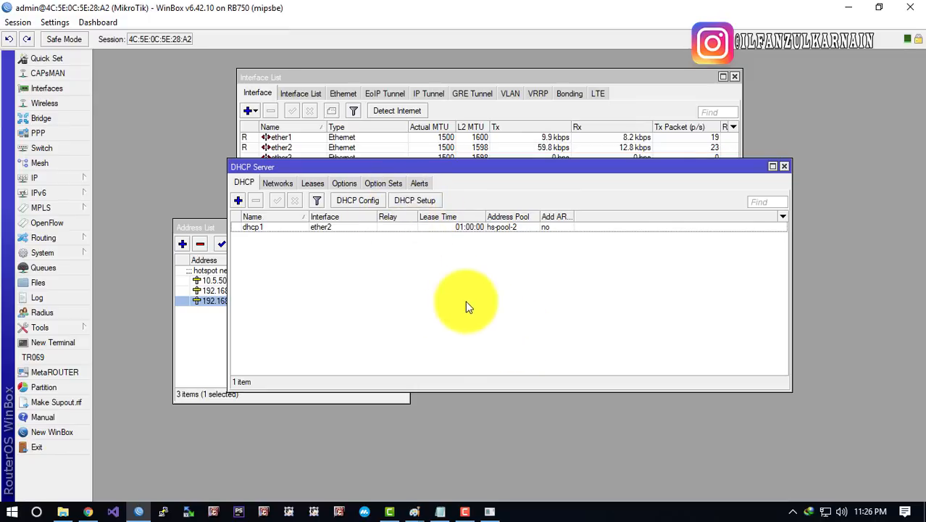
pyautogui.click(417, 274)
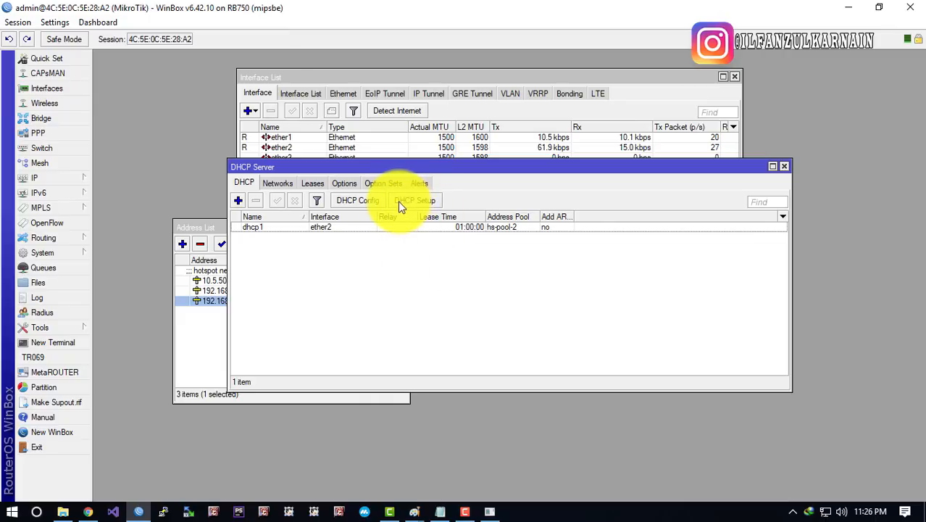
# Start DHCP Setup on ether3 with address space 192.168.10.0/24
pyautogui.click(424, 204)
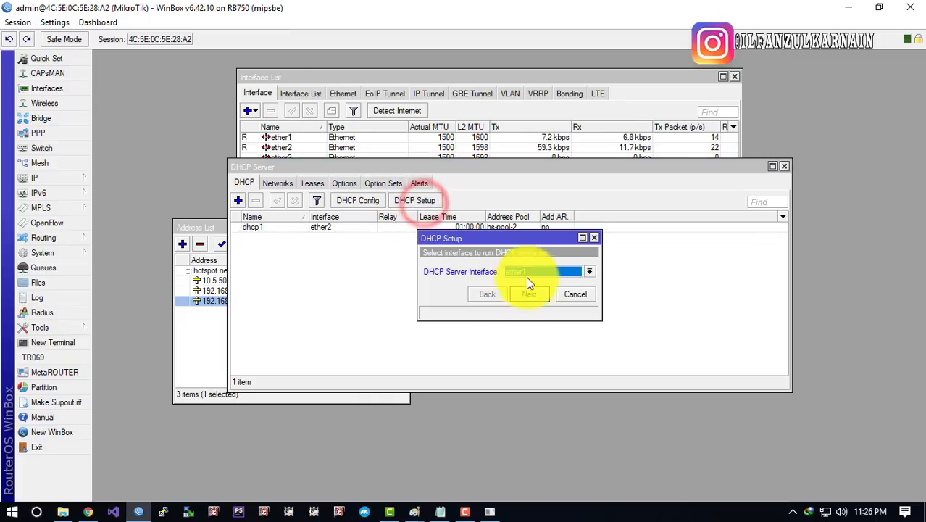
pyautogui.click(535, 269)
pyautogui.click(532, 300)
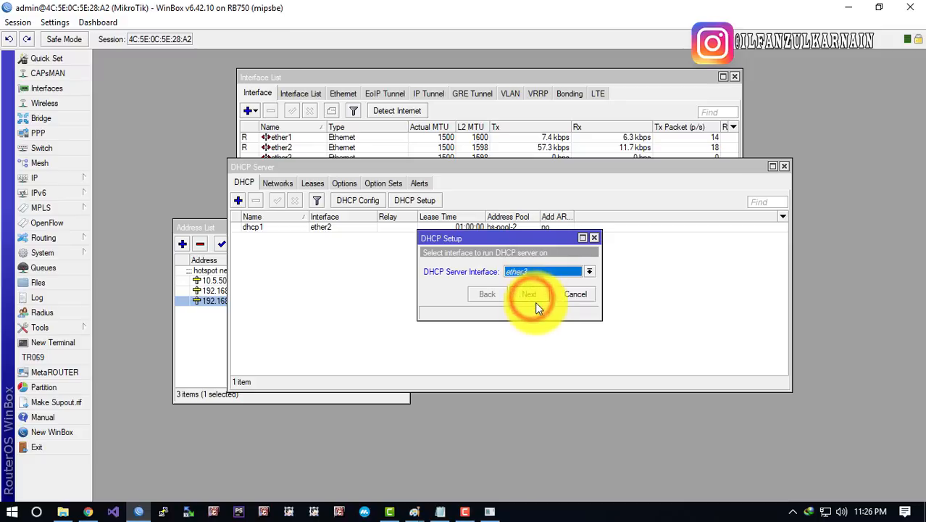
pyautogui.click(534, 297)
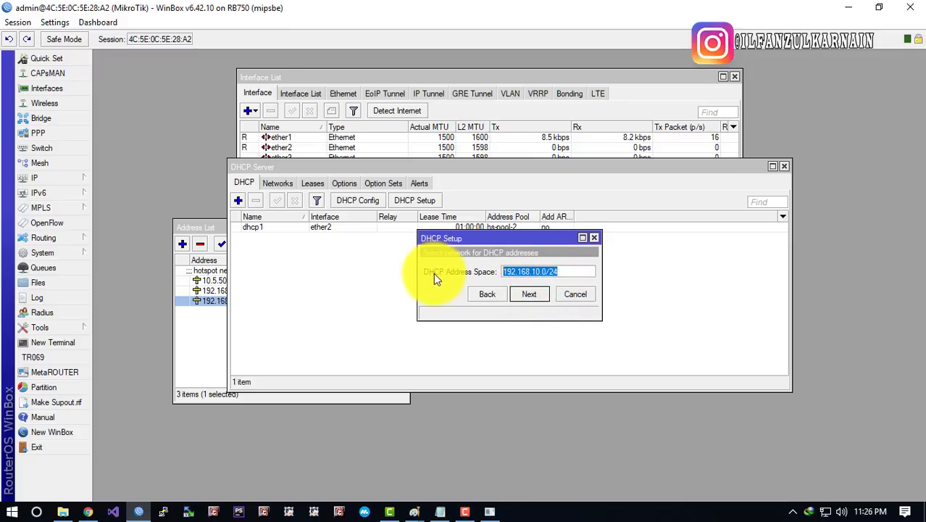
pyautogui.moveTo(532, 271); pyautogui.dragTo(617, 288)
pyautogui.click(536, 293)
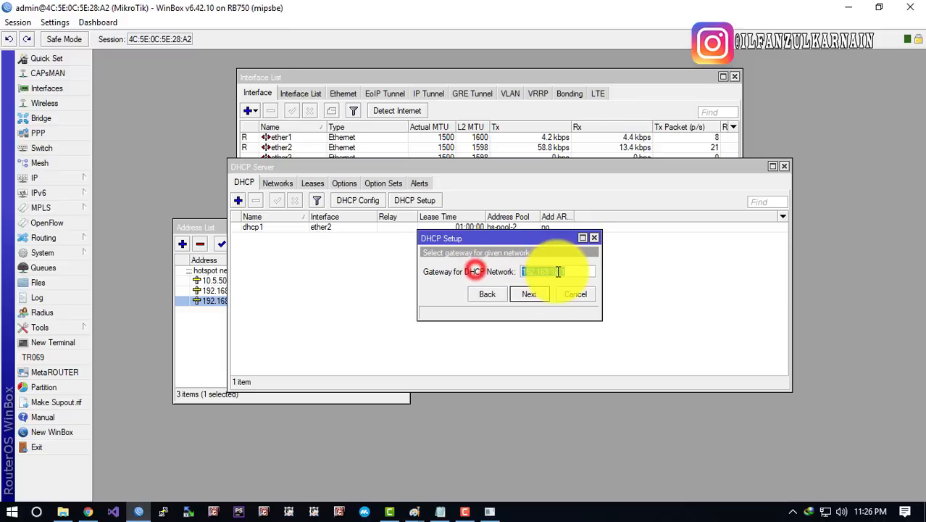
# Accept gateway 192.168.10.1 and an address pool ending at 192.168.10.254
pyautogui.moveTo(549, 271); pyautogui.dragTo(603, 294)
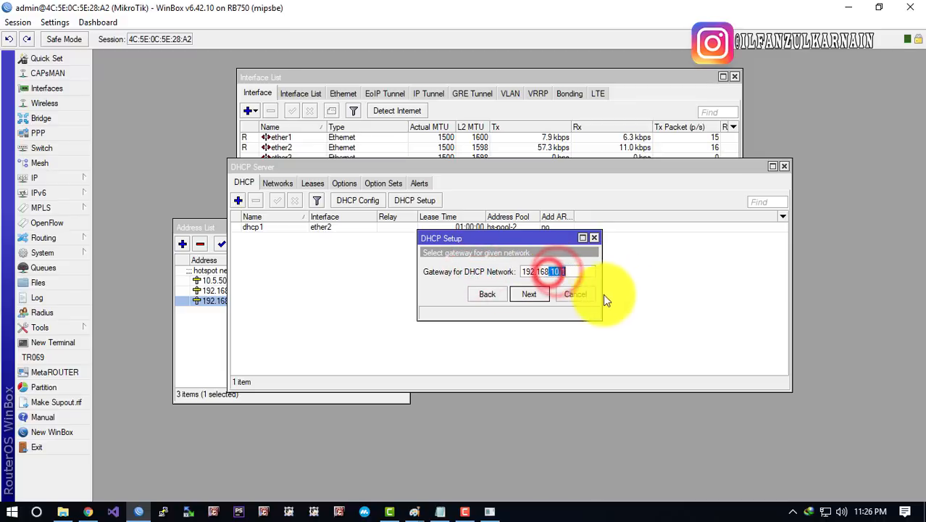
pyautogui.click(533, 295)
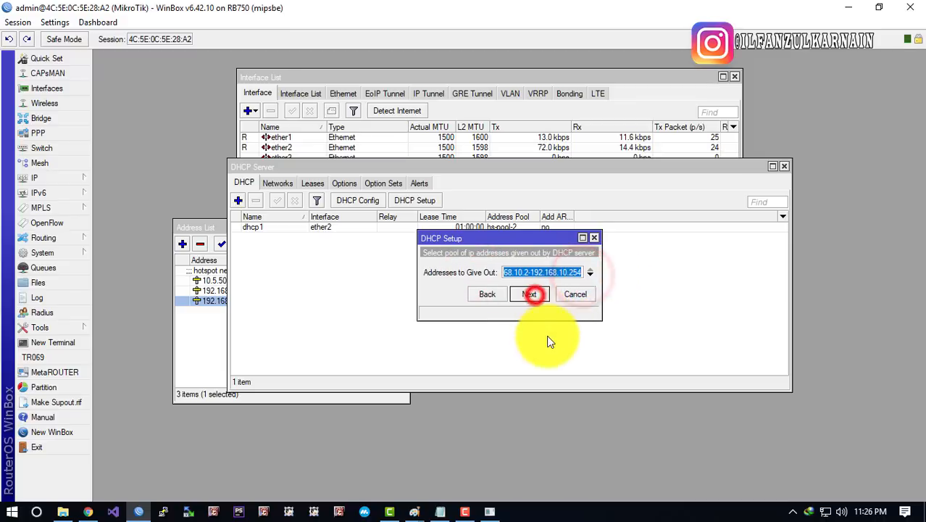
pyautogui.moveTo(530, 276); pyautogui.dragTo(589, 280)
pyautogui.click(529, 274)
pyautogui.click(530, 273)
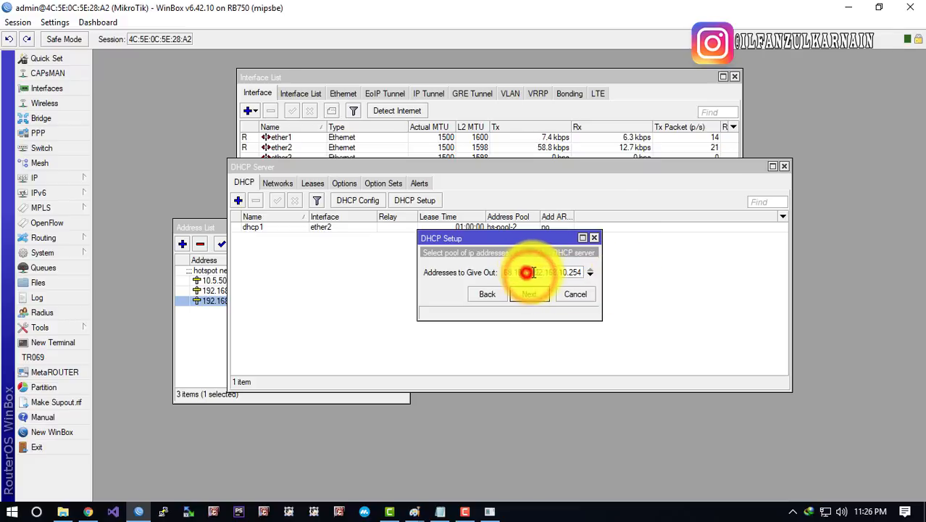
pyautogui.click(533, 272)
pyautogui.click(544, 273)
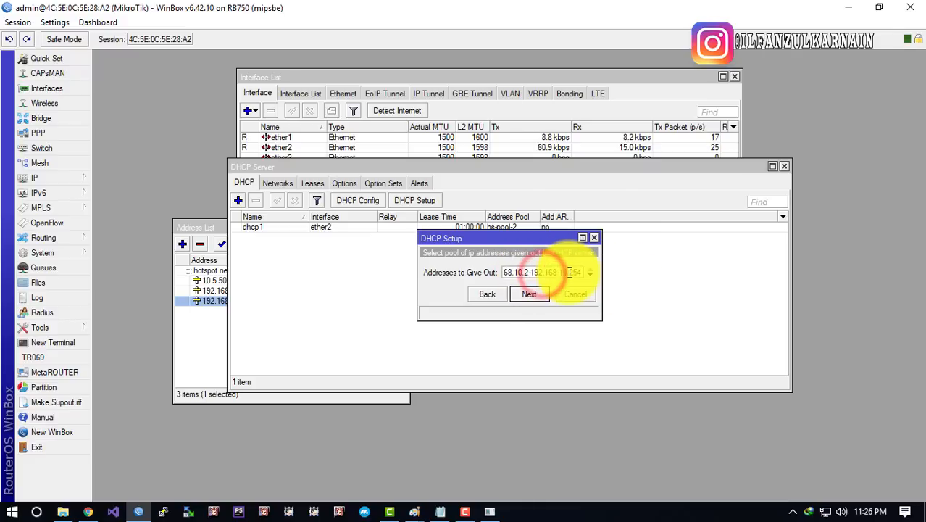
pyautogui.doubleClick(575, 272)
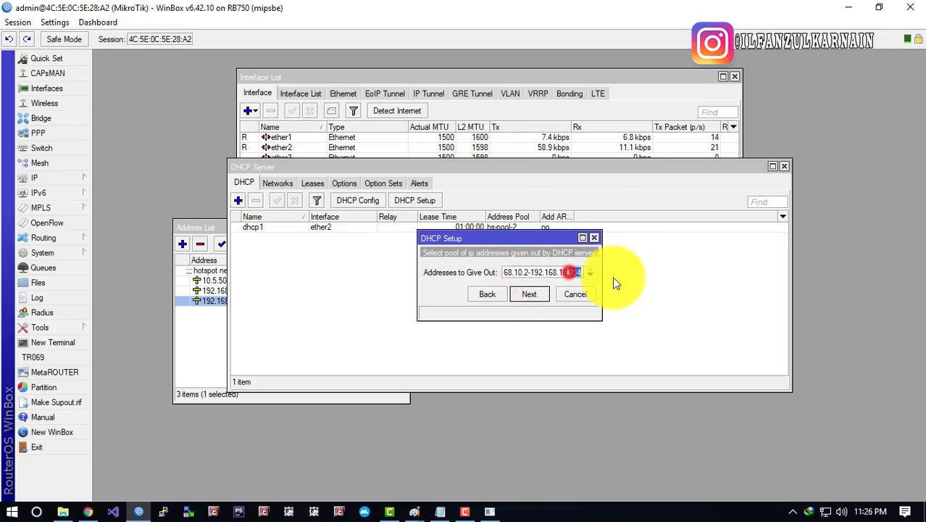
pyautogui.click(530, 292)
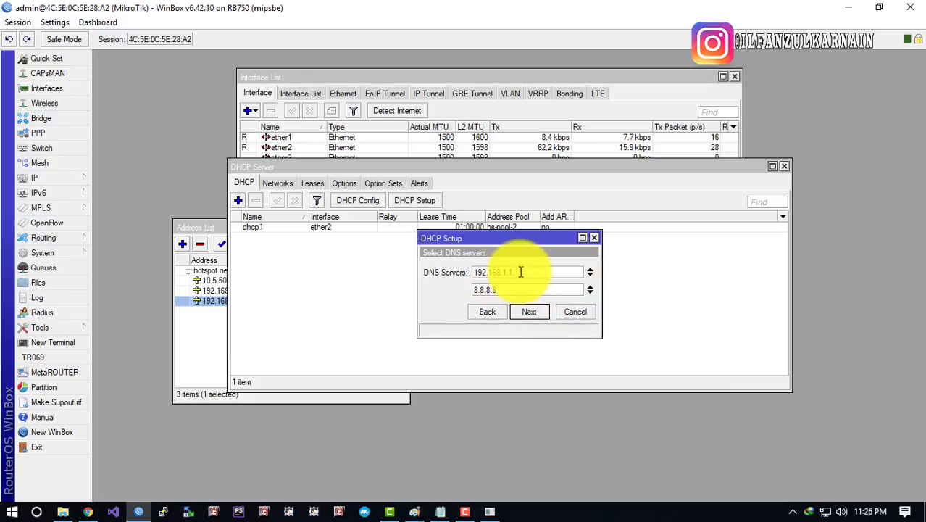
# Accept DNS servers 192.168.1.1 and 8.8.8.8 and the 00:10:00 lease time to finish dhcp2
pyautogui.click(521, 272)
pyautogui.click(509, 285)
pyautogui.click(519, 289)
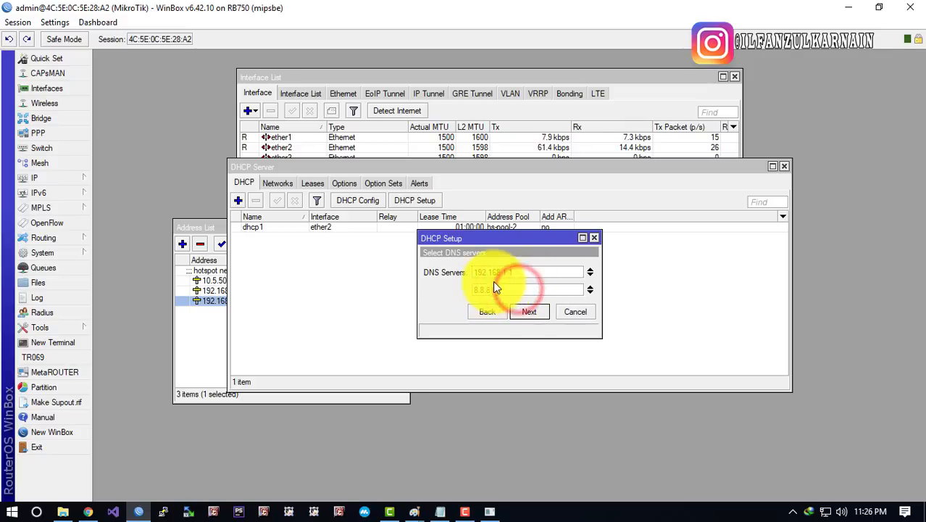
pyautogui.click(529, 313)
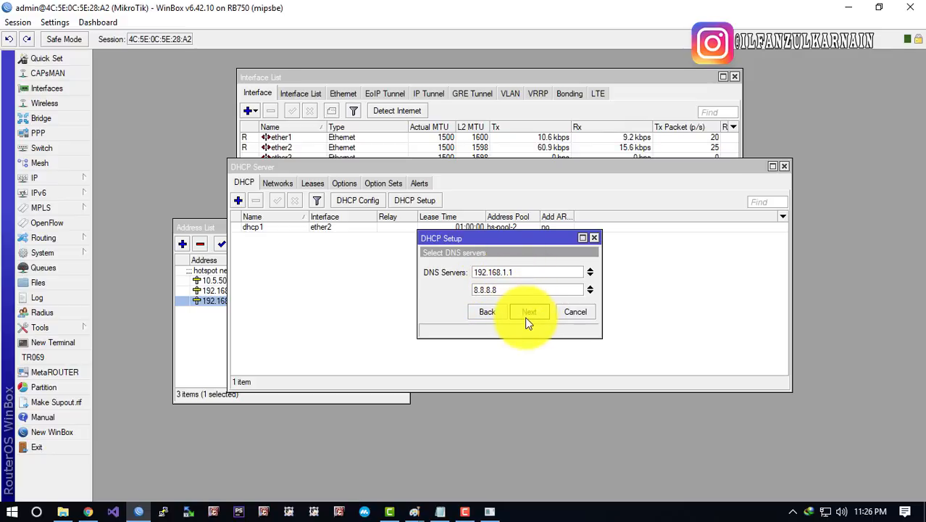
pyautogui.click(529, 311)
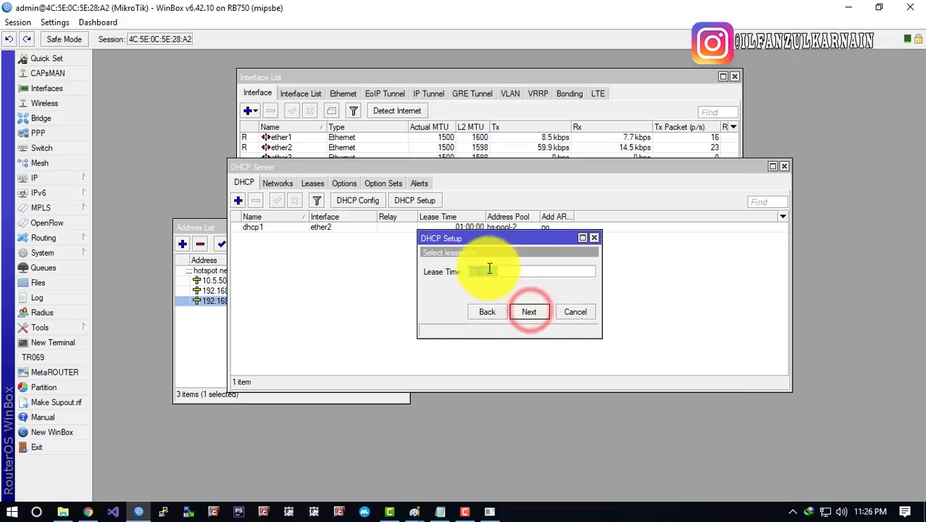
pyautogui.click(529, 311)
pyautogui.click(511, 271)
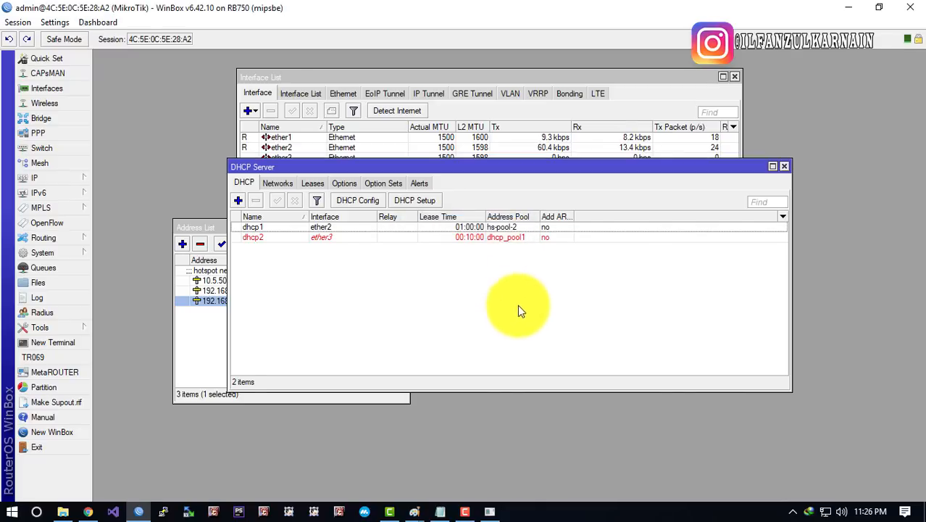
pyautogui.click(499, 303)
# Open the Firewall window and look at the jump hs-input filter rule
pyautogui.click(85, 178)
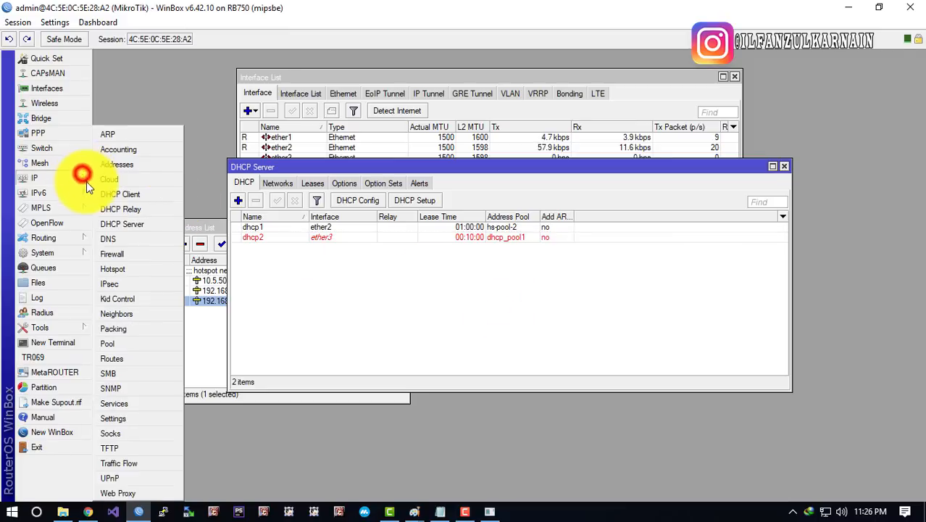
pyautogui.click(115, 253)
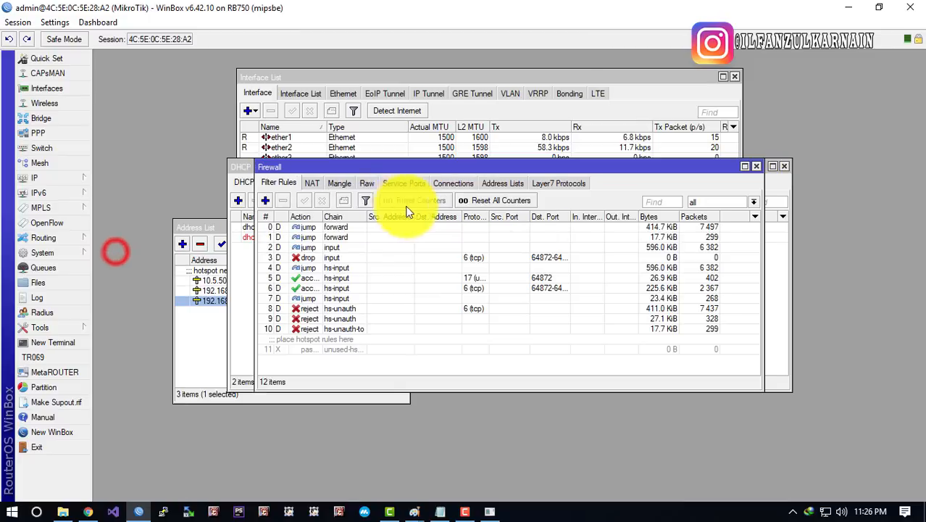
pyautogui.click(359, 269)
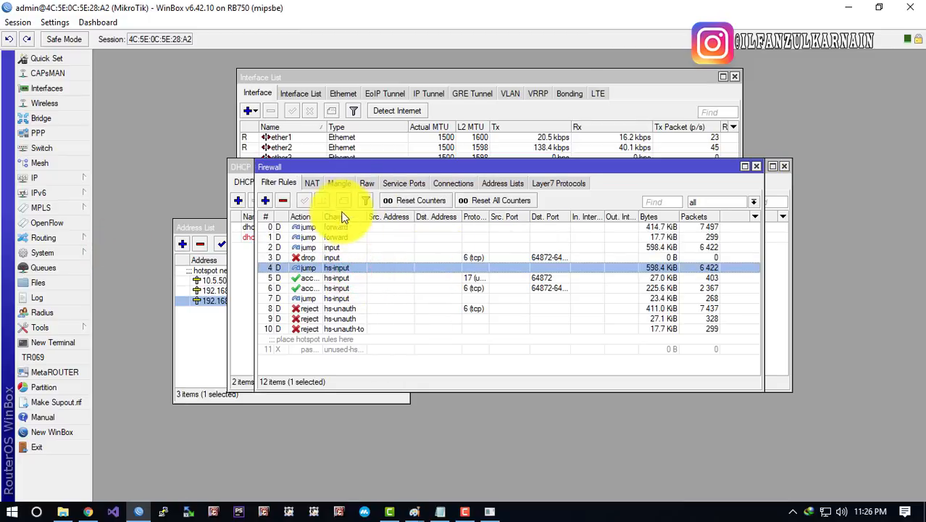
# Inspect the NAT masquerade rules, then start a new NAT rule
pyautogui.click(311, 182)
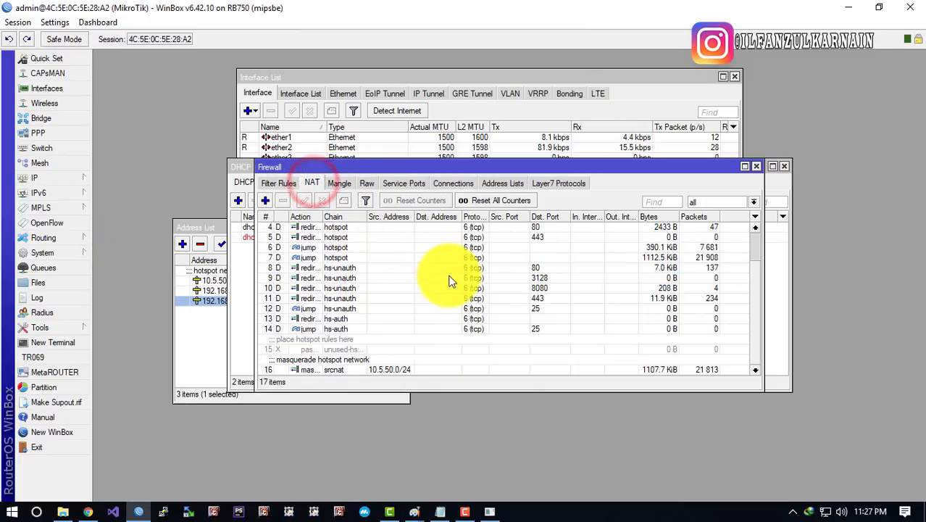
pyautogui.click(421, 371)
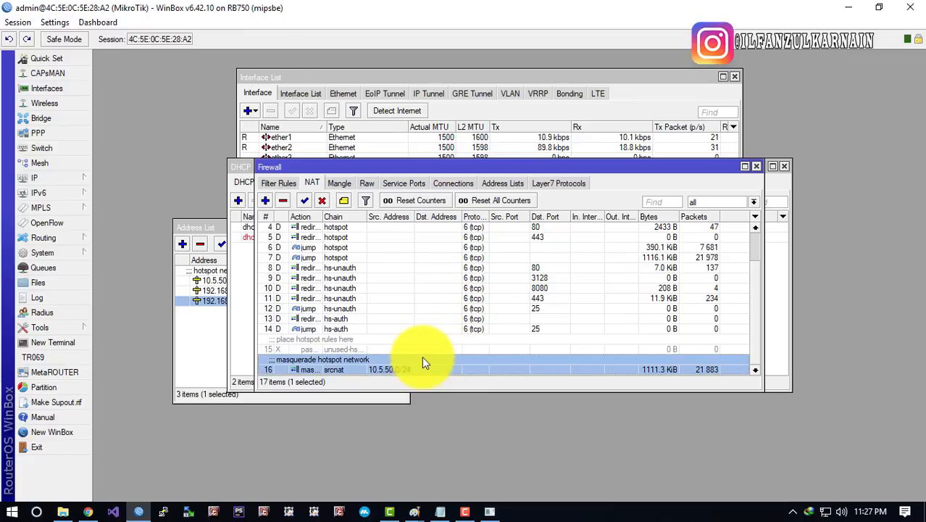
pyautogui.click(422, 347)
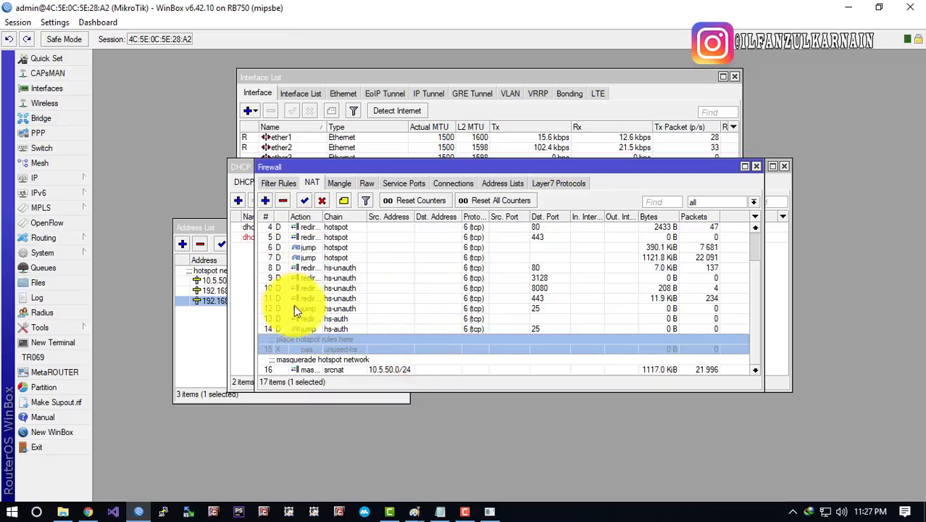
pyautogui.click(317, 362)
pyautogui.click(265, 201)
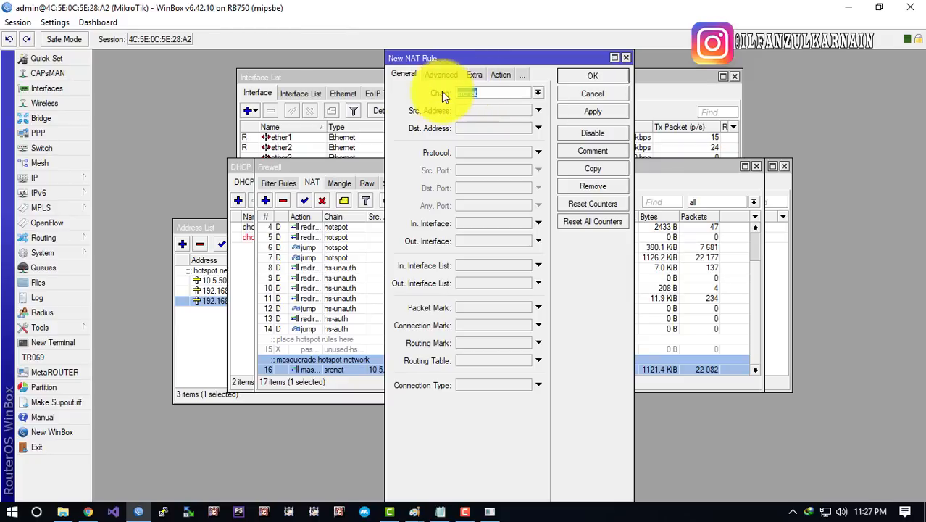
# Keep chain srcnat and begin Src. Address as 192.168.10., checking the LAN plan notes
pyautogui.click(474, 93)
pyautogui.moveTo(484, 93); pyautogui.dragTo(402, 109)
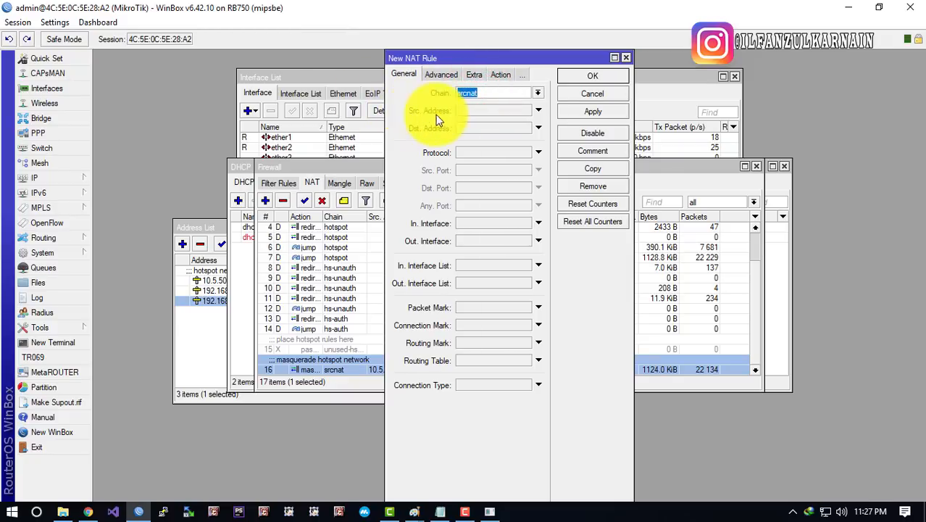
pyautogui.click(467, 110)
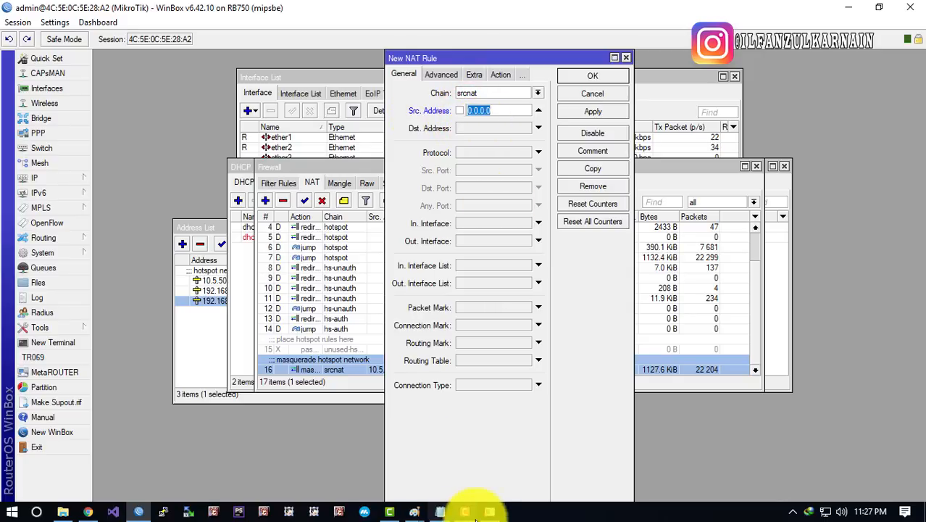
pyautogui.click(440, 509)
pyautogui.click(583, 167)
pyautogui.moveTo(508, 160); pyautogui.dragTo(703, 156)
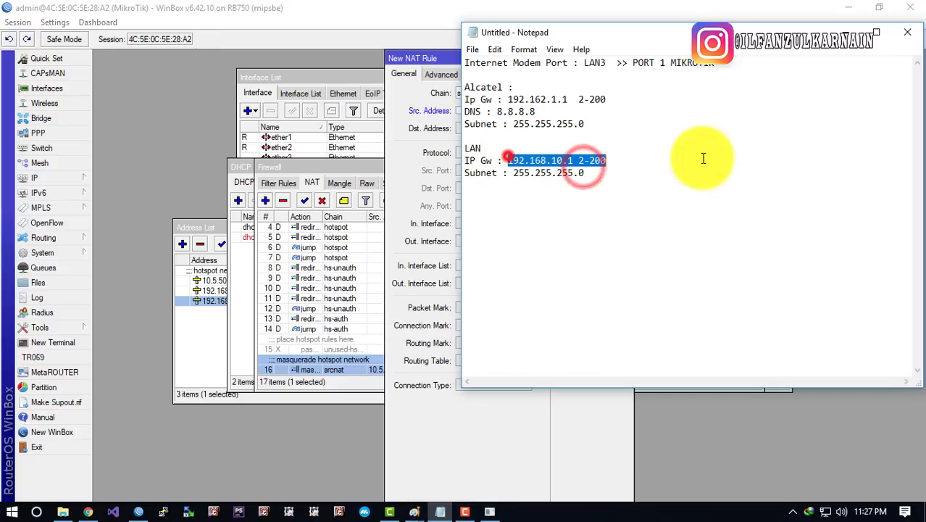
pyautogui.click(426, 124)
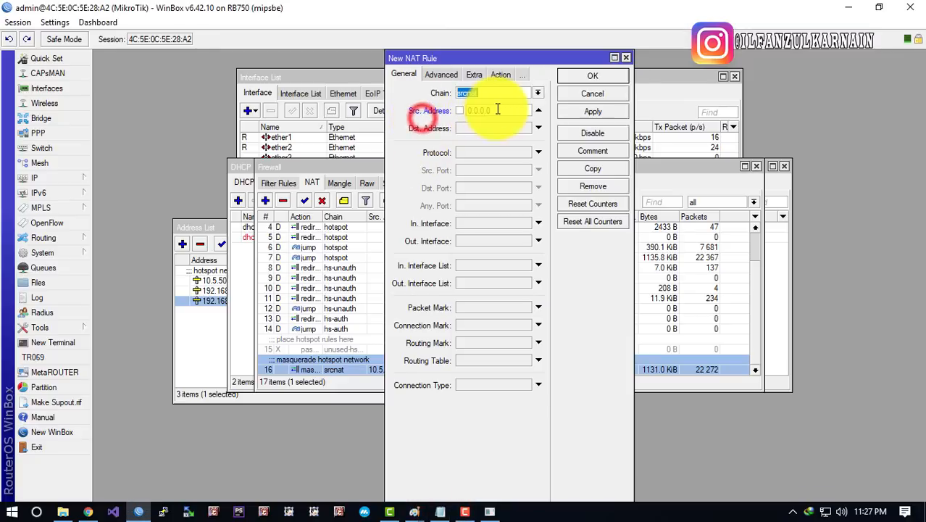
pyautogui.click(494, 110)
pyautogui.write('192')
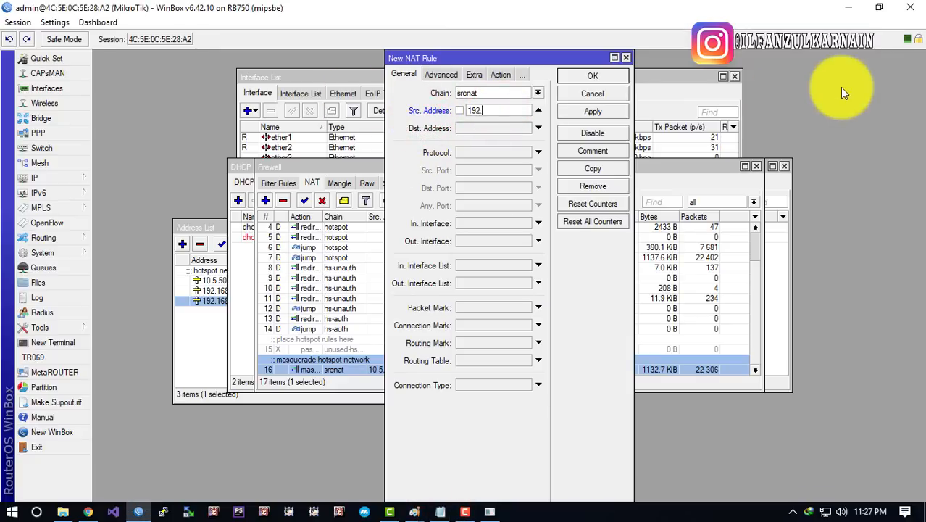
pyautogui.write('.168.10.0')
# Recheck the notes and continue the source address with .0/2
pyautogui.click(440, 511)
pyautogui.click(587, 160)
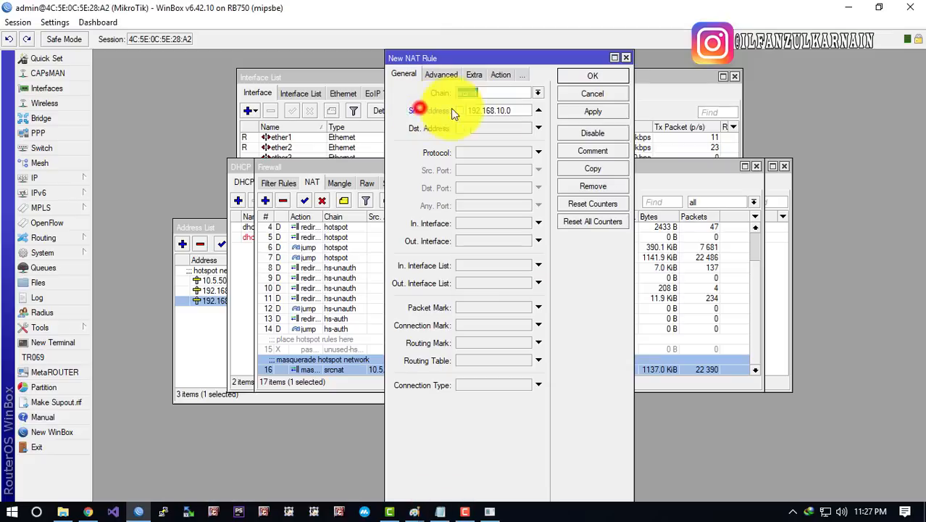
pyautogui.click(451, 108)
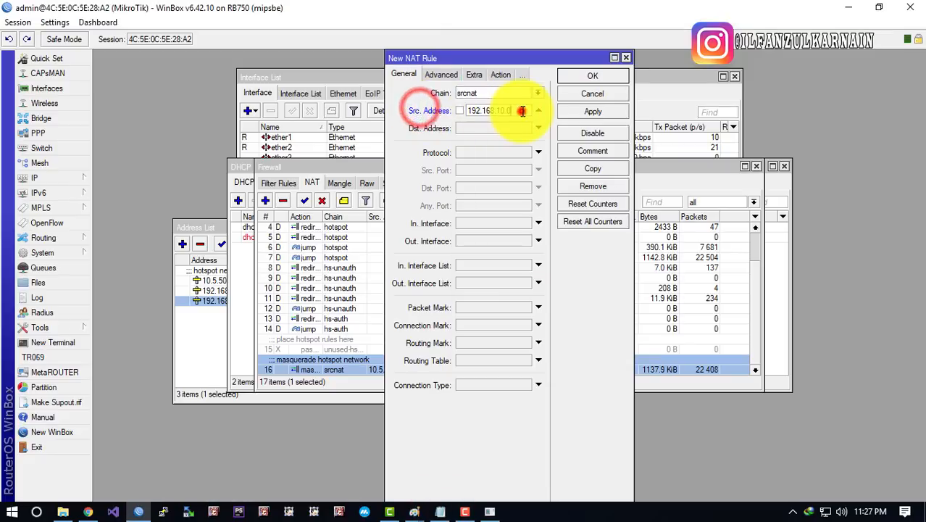
pyautogui.write('.0/24')
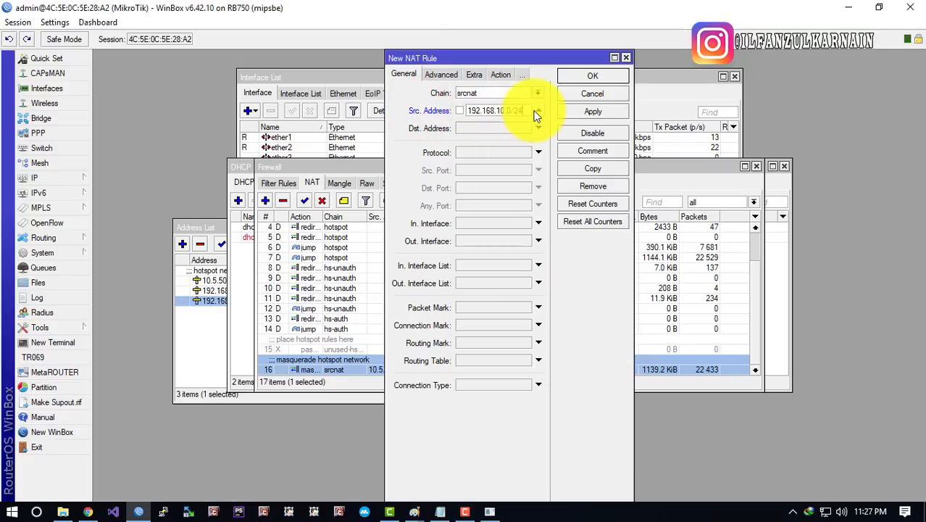
pyautogui.doubleClick(513, 110)
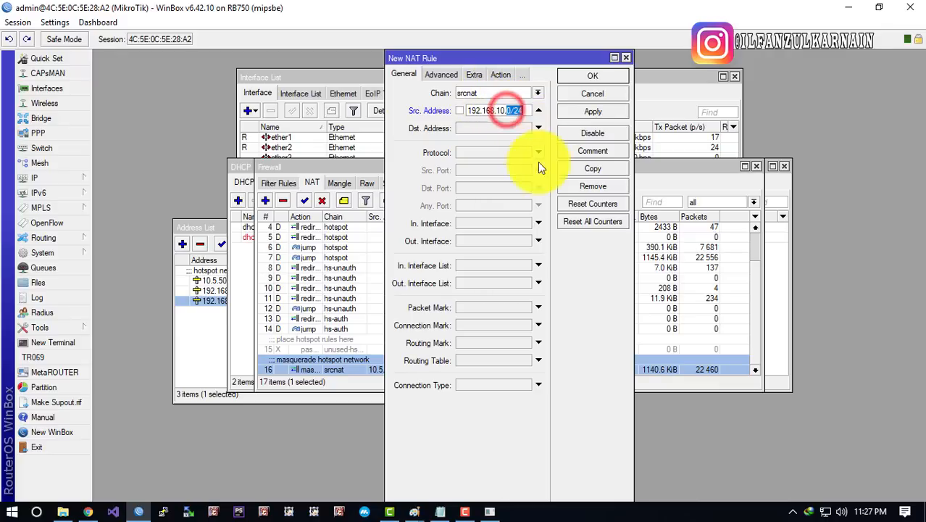
# Compare against the LAN gateway line and 2-254 range in the notes
pyautogui.click(440, 513)
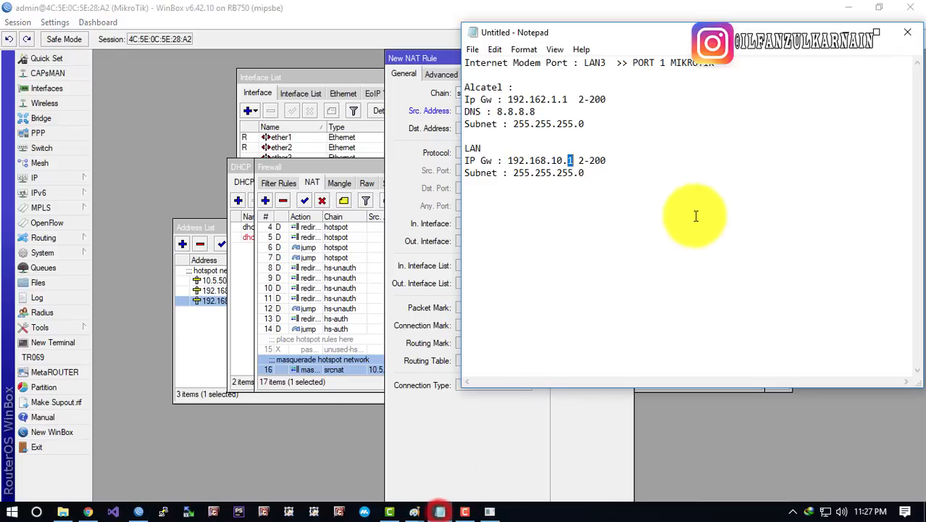
pyautogui.click(565, 159)
pyautogui.moveTo(565, 160); pyautogui.dragTo(682, 151)
pyautogui.moveTo(616, 157); pyautogui.dragTo(591, 160)
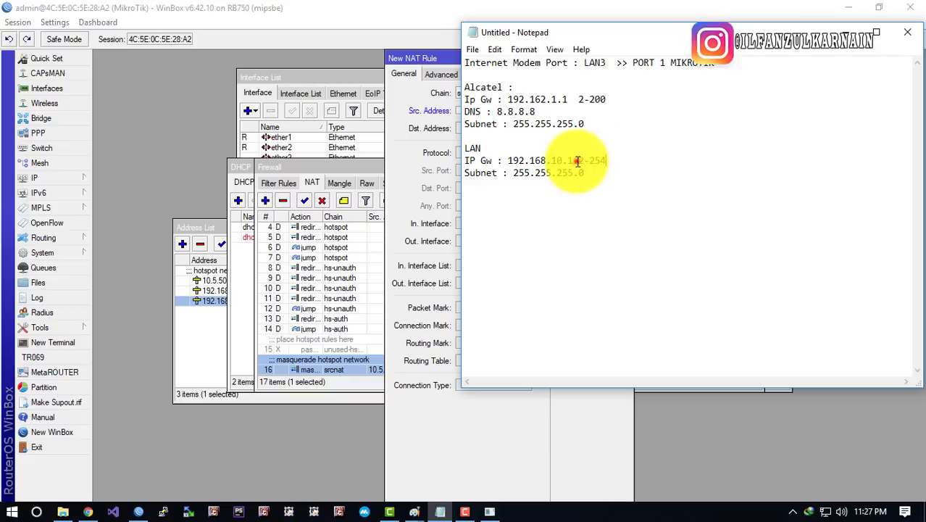
pyautogui.click(578, 161)
pyautogui.moveTo(568, 161); pyautogui.dragTo(642, 161)
pyautogui.click(631, 150)
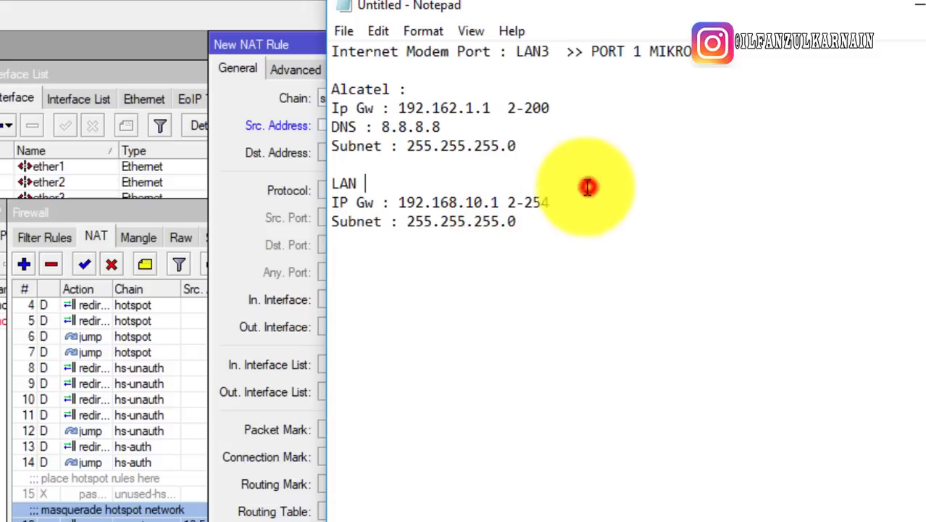
pyautogui.moveTo(551, 203); pyautogui.dragTo(524, 203)
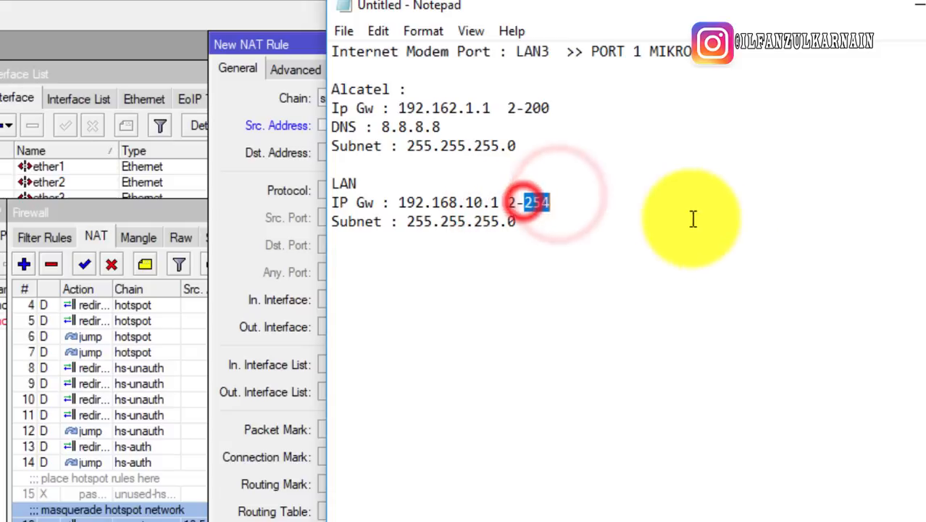
# Correct the source address so it reads 192.168.10.0/24
pyautogui.click(308, 129)
pyautogui.moveTo(432, 125); pyautogui.dragTo(397, 126)
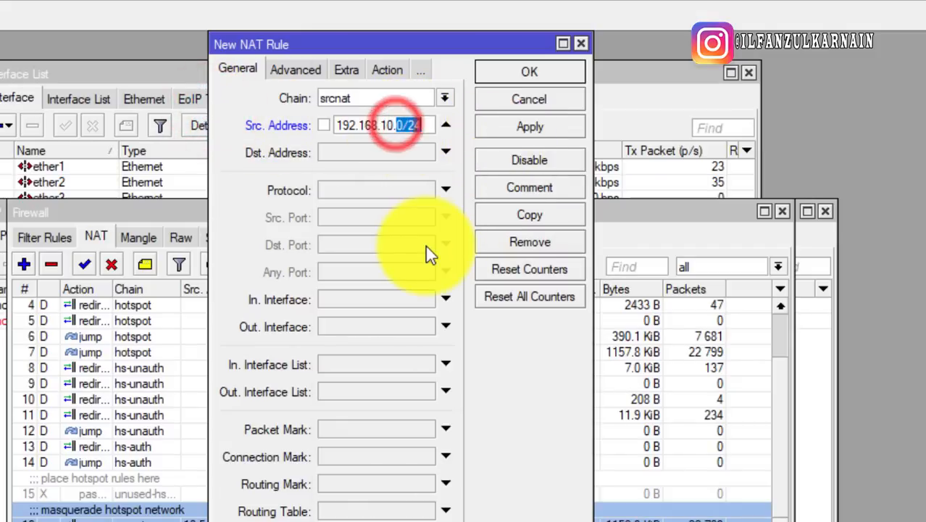
pyautogui.hotkey('alt', 'Tab')
pyautogui.click(540, 195)
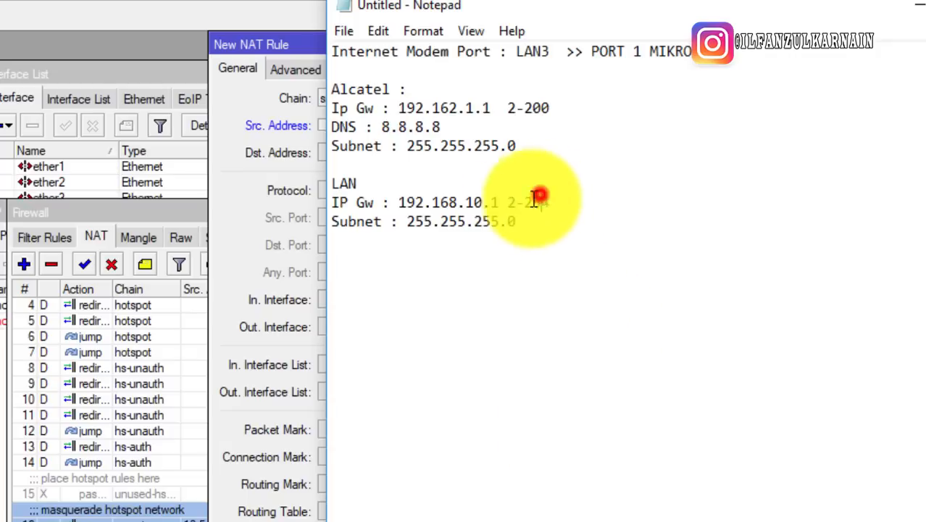
pyautogui.moveTo(537, 200); pyautogui.dragTo(672, 201)
pyautogui.click(261, 132)
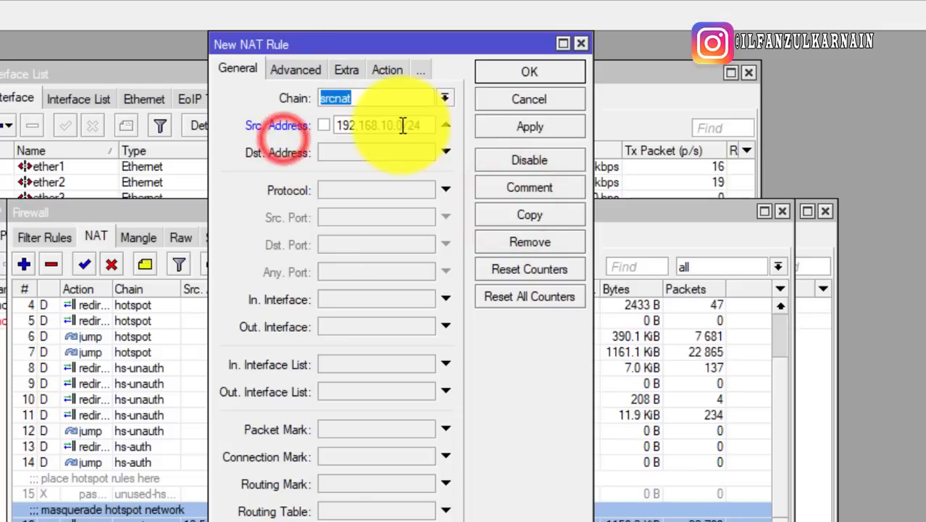
pyautogui.moveTo(398, 126); pyautogui.dragTo(433, 126)
pyautogui.write('2')
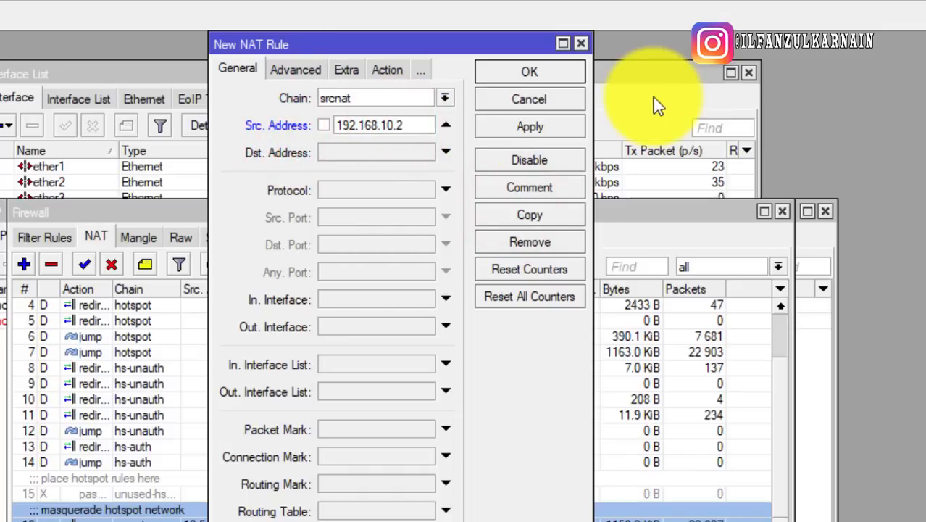
pyautogui.moveTo(416, 126); pyautogui.dragTo(398, 126)
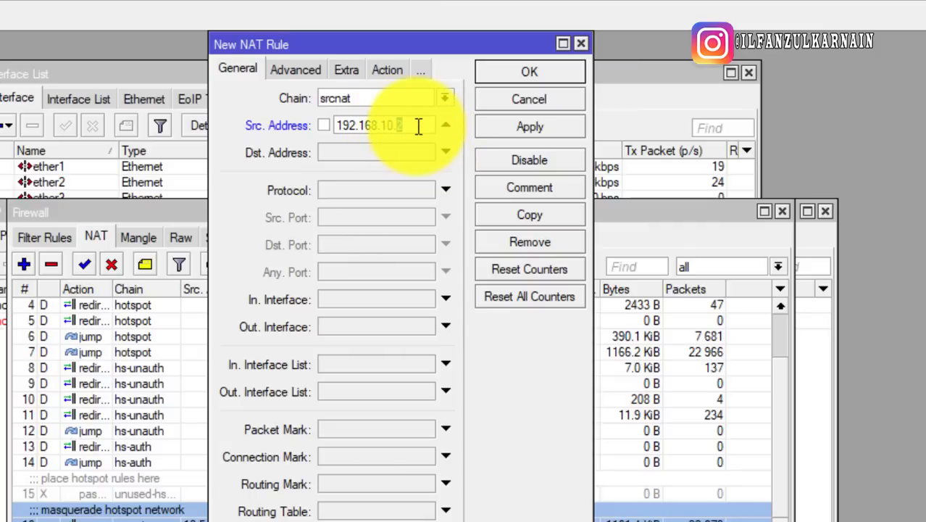
pyautogui.click(418, 126)
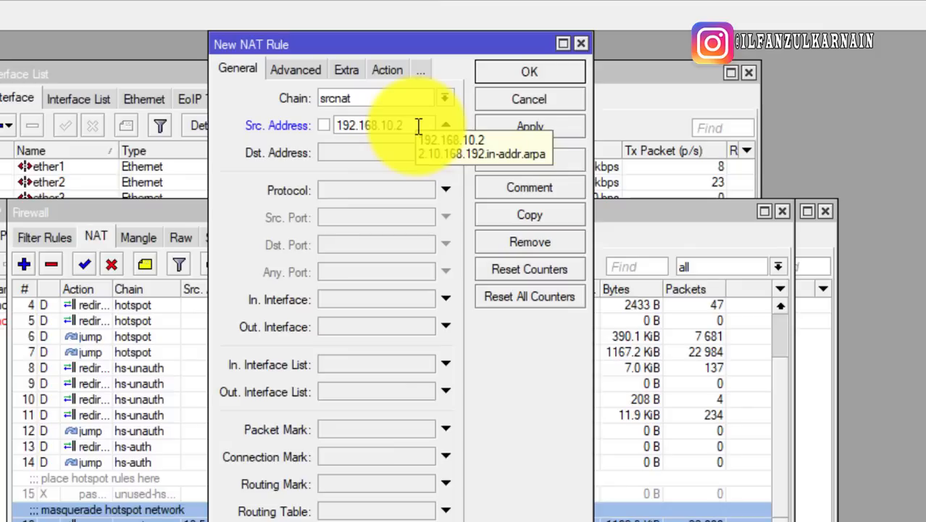
pyautogui.press('BackSpace')
pyautogui.write('0')
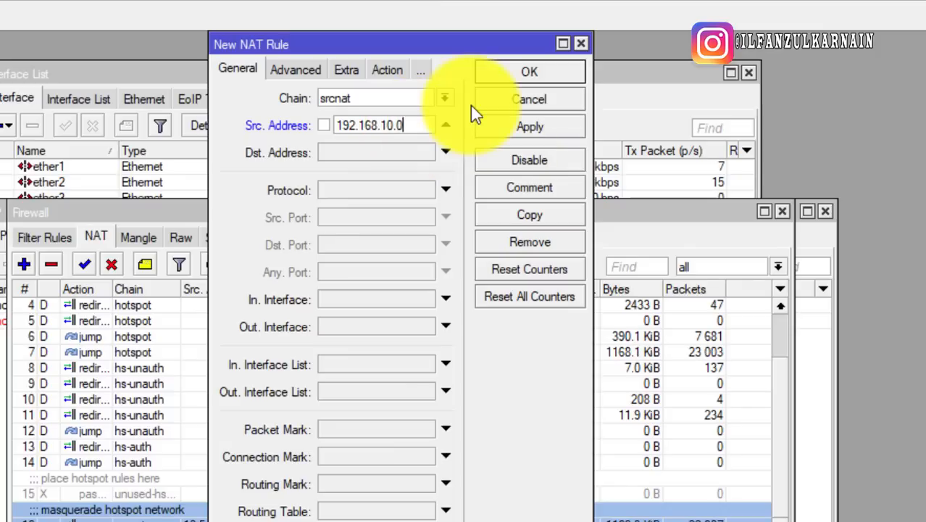
pyautogui.write('/24')
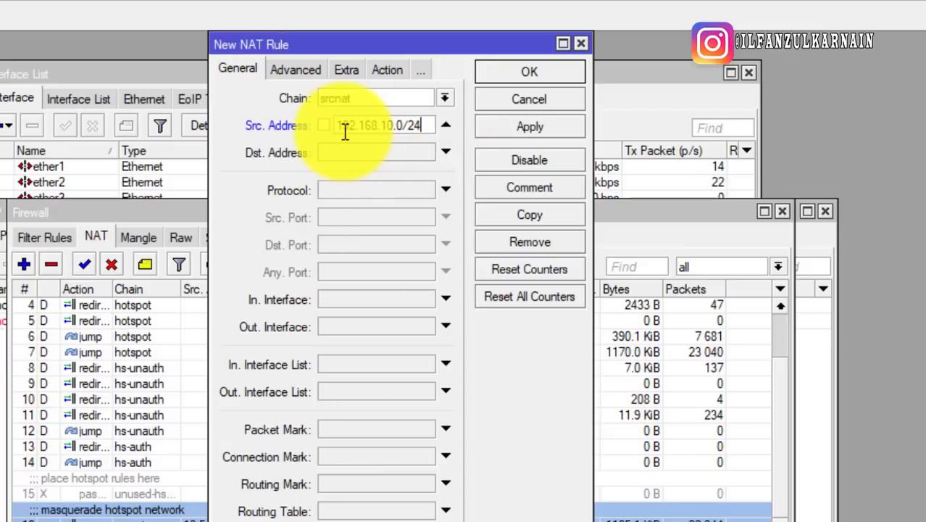
# Set the NAT rule's action to masquerade and save it
pyautogui.click(388, 71)
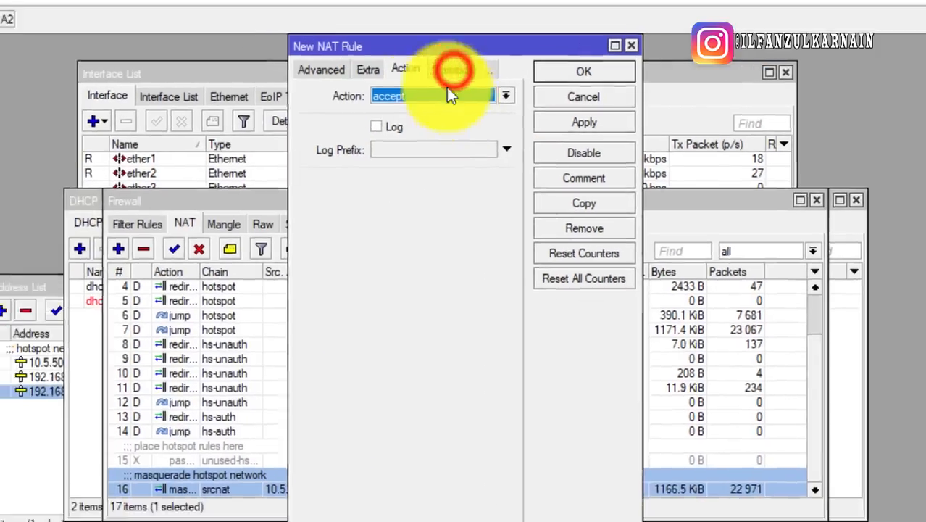
pyautogui.click(446, 95)
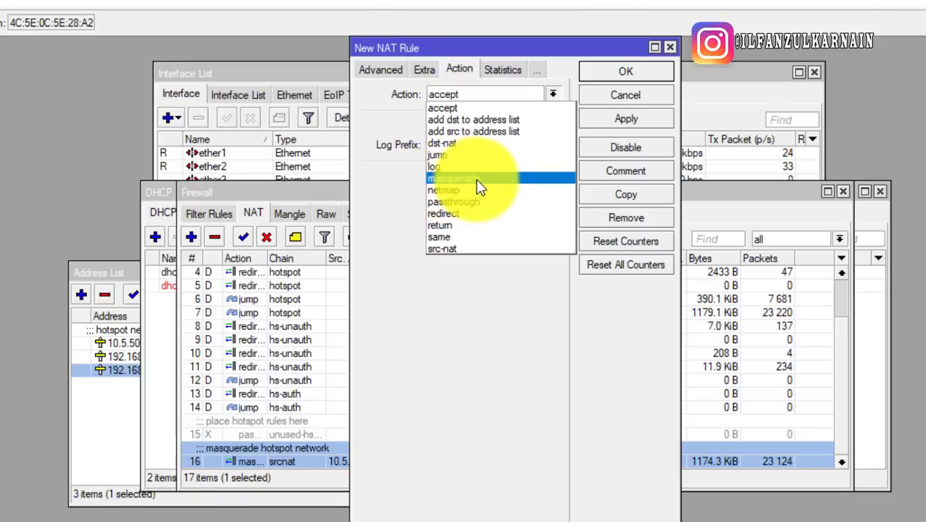
pyautogui.click(478, 187)
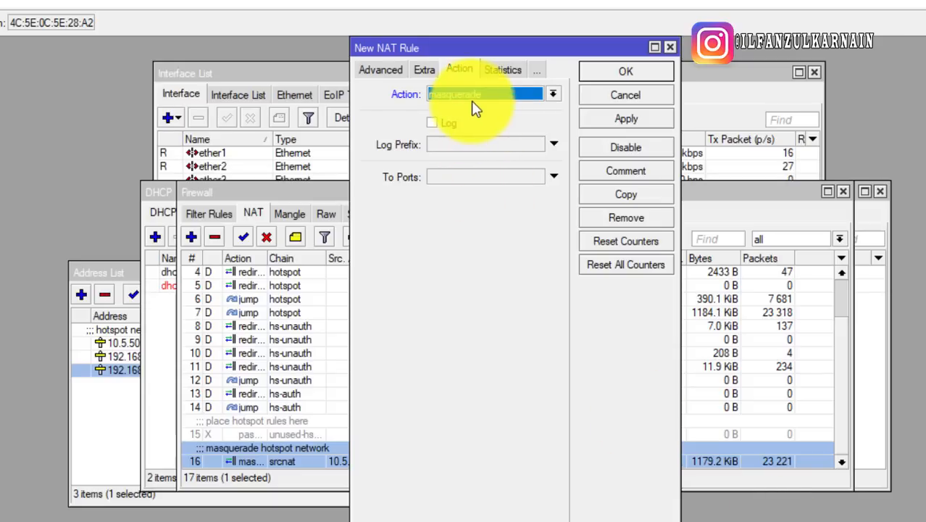
pyautogui.click(378, 72)
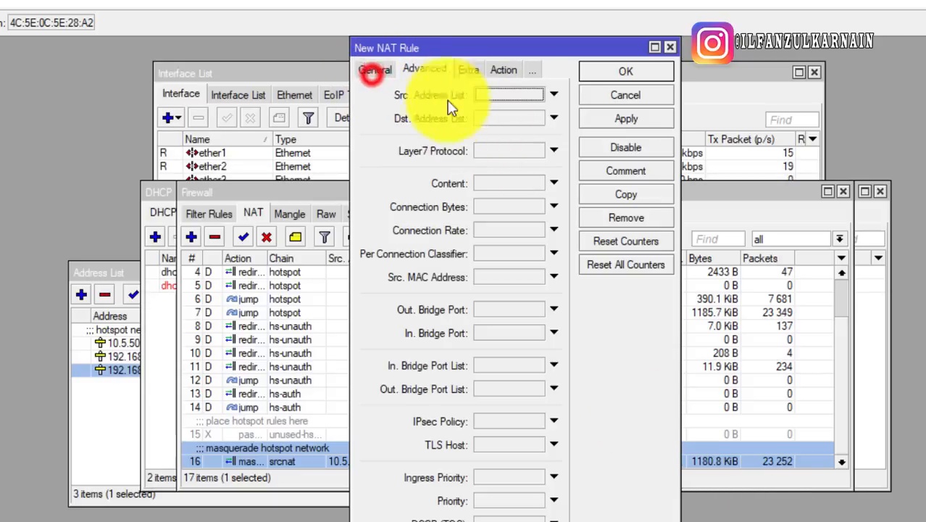
pyautogui.click(503, 70)
pyautogui.click(626, 71)
pyautogui.click(354, 460)
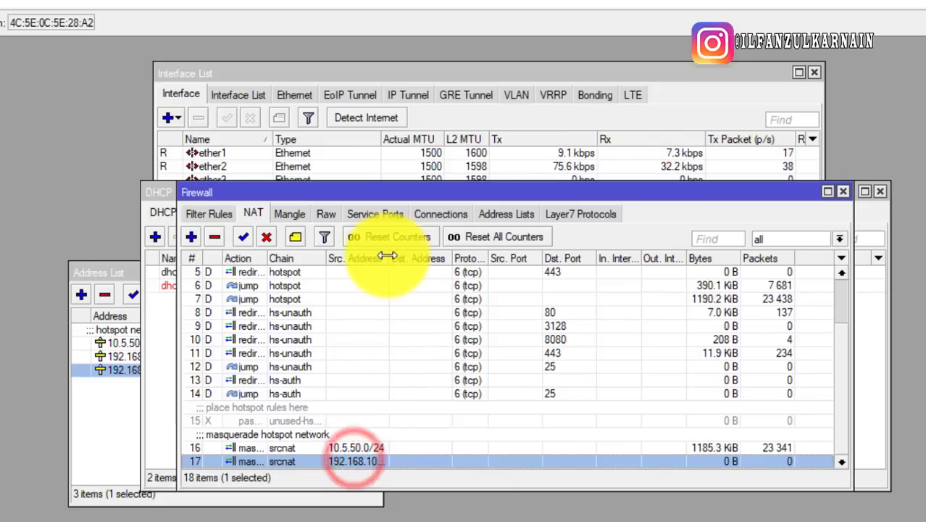
# Check the new rule's source address, then close the Firewall, DHCP Server and address list windows
pyautogui.moveTo(388, 257); pyautogui.dragTo(429, 261)
pyautogui.scroll(-1, 383, 354)
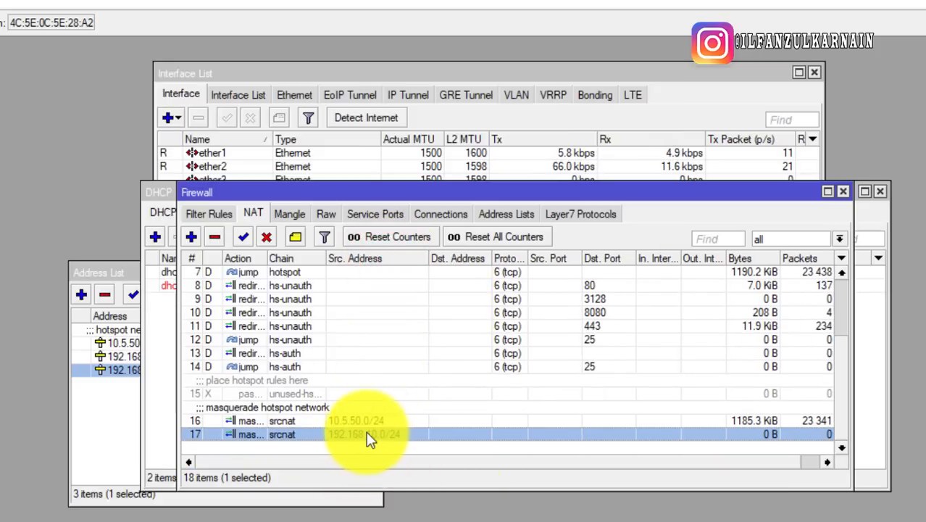
pyautogui.click(482, 387)
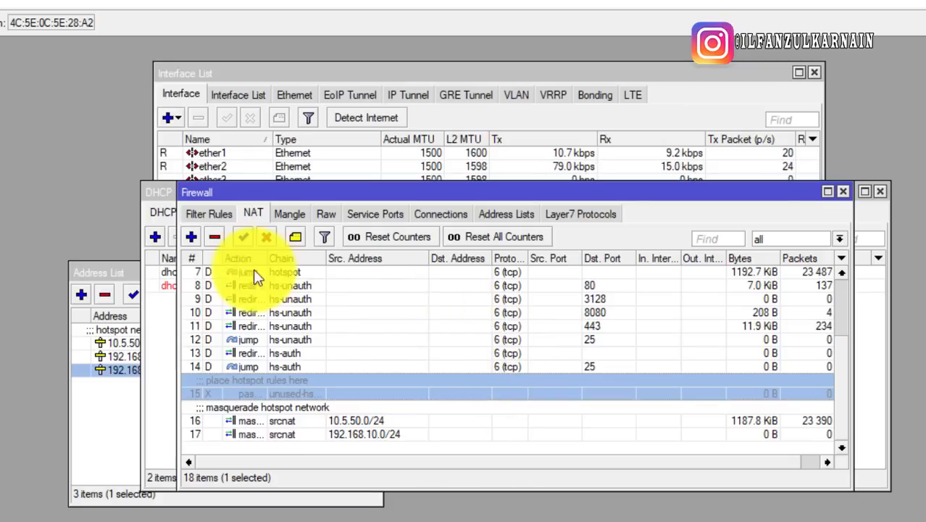
pyautogui.click(843, 194)
pyautogui.click(880, 193)
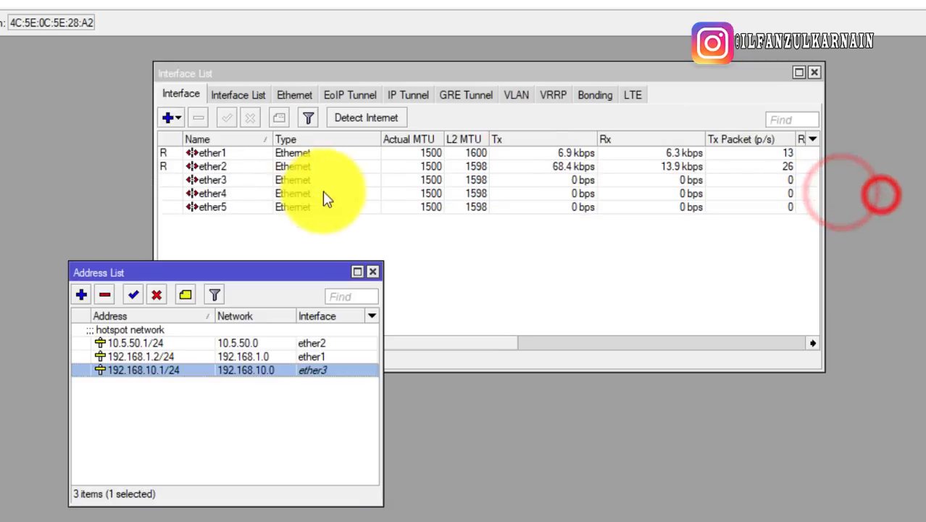
pyautogui.click(206, 167)
pyautogui.click(275, 407)
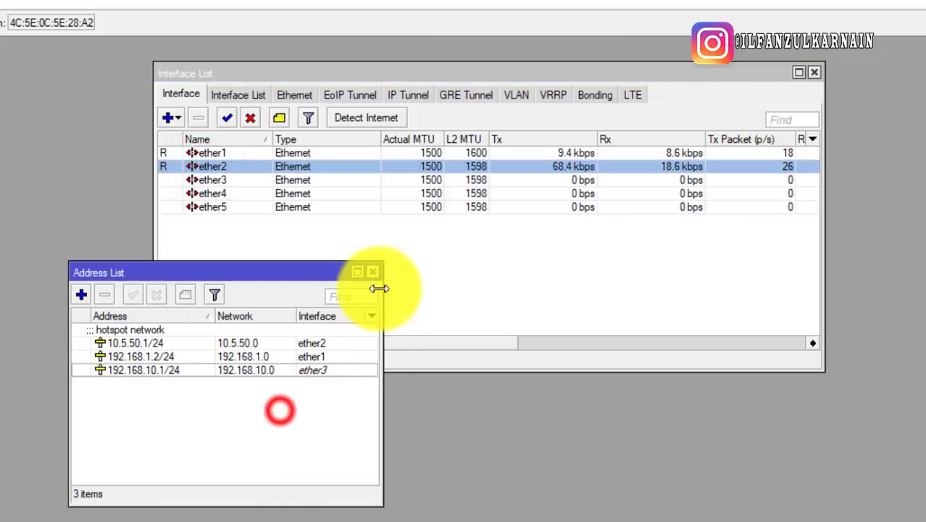
pyautogui.click(375, 274)
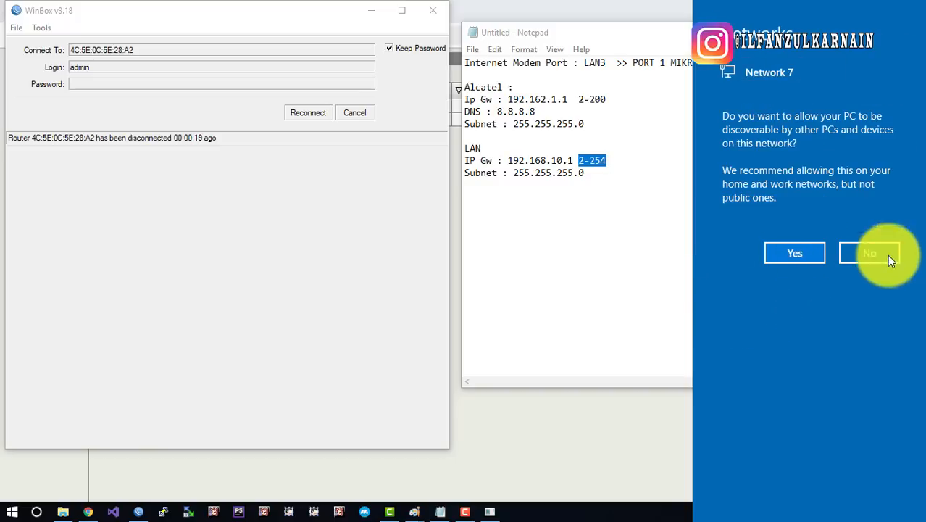
# Decline network discoverability and bring the User Manager browser page forward
pyautogui.click(857, 255)
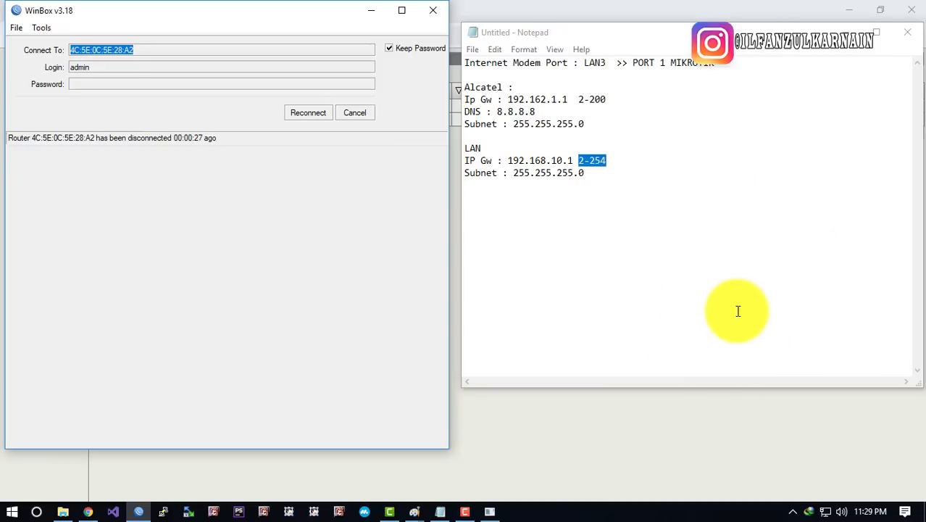
pyautogui.click(694, 429)
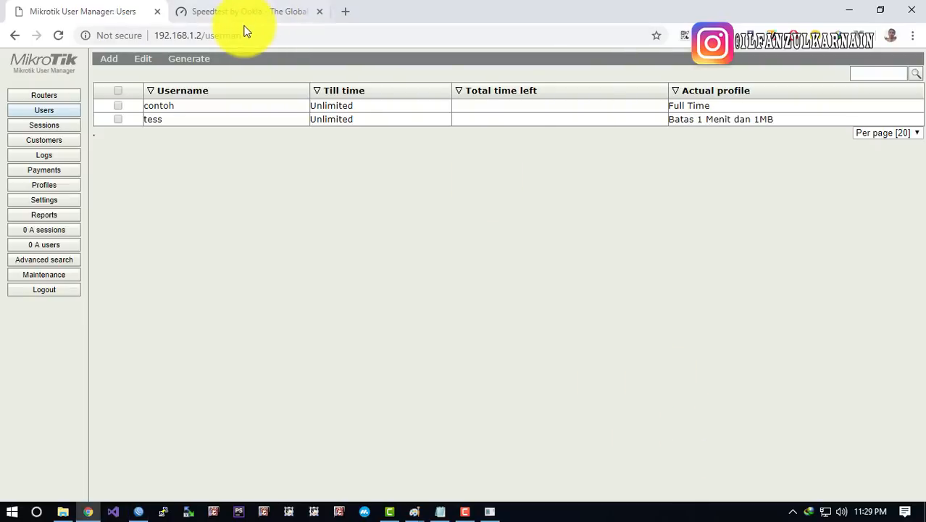
# Load the Google homepage and close the Speedtest tab
pyautogui.click(244, 31)
pyautogui.write('google.com')
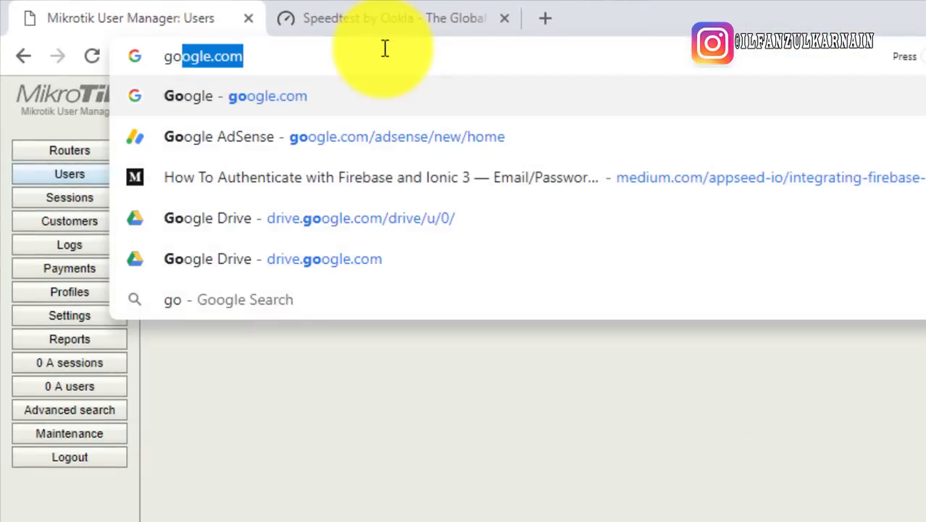
pyautogui.press('Return')
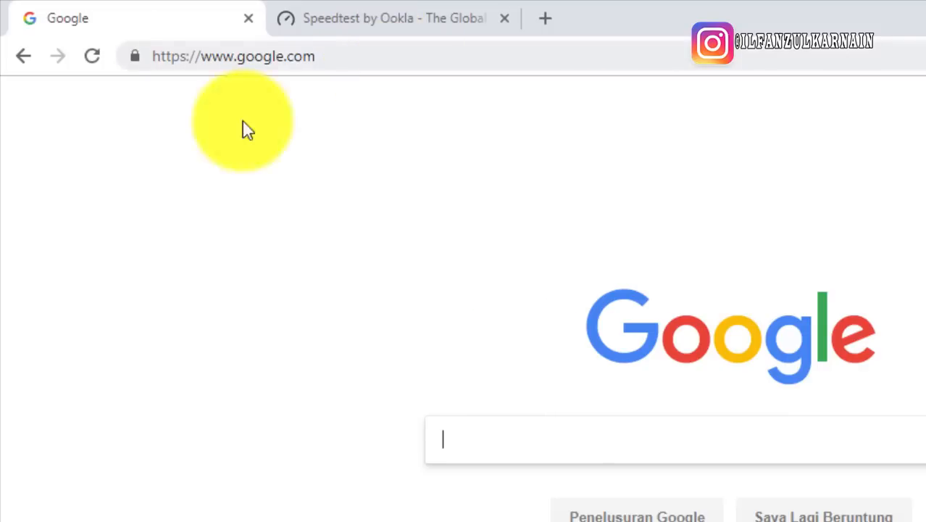
pyautogui.click(395, 20)
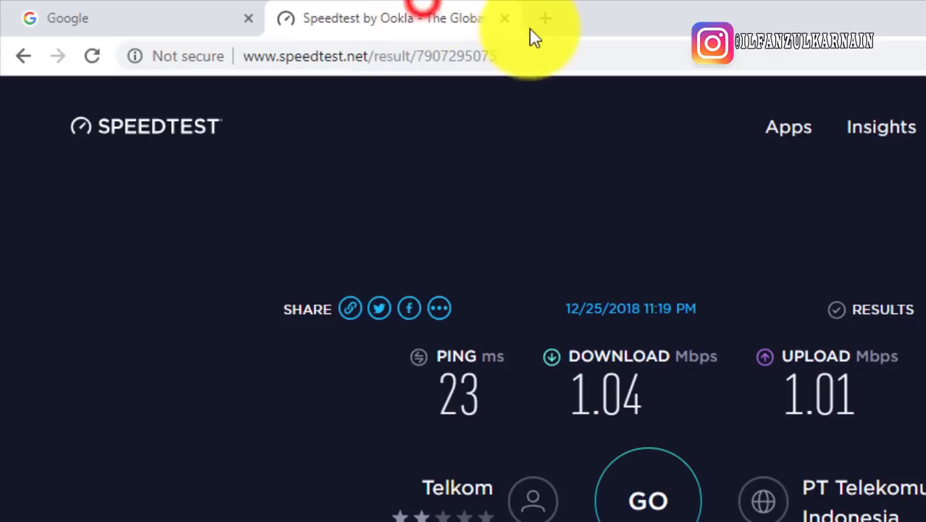
pyautogui.click(505, 18)
# Search 'youtube', open the YouTube site, then minimize Chrome
pyautogui.moveTo(455, 390); pyautogui.dragTo(453, 414)
pyautogui.click(467, 432)
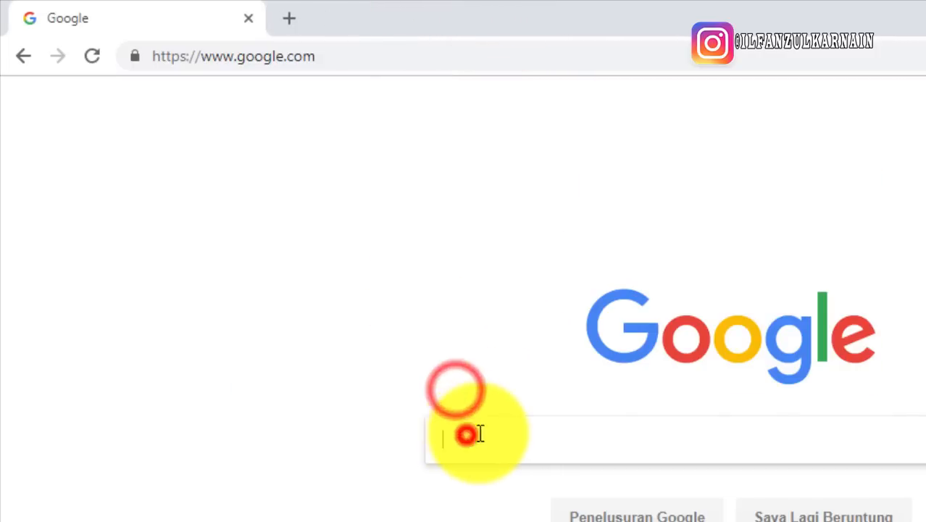
pyautogui.write('yout')
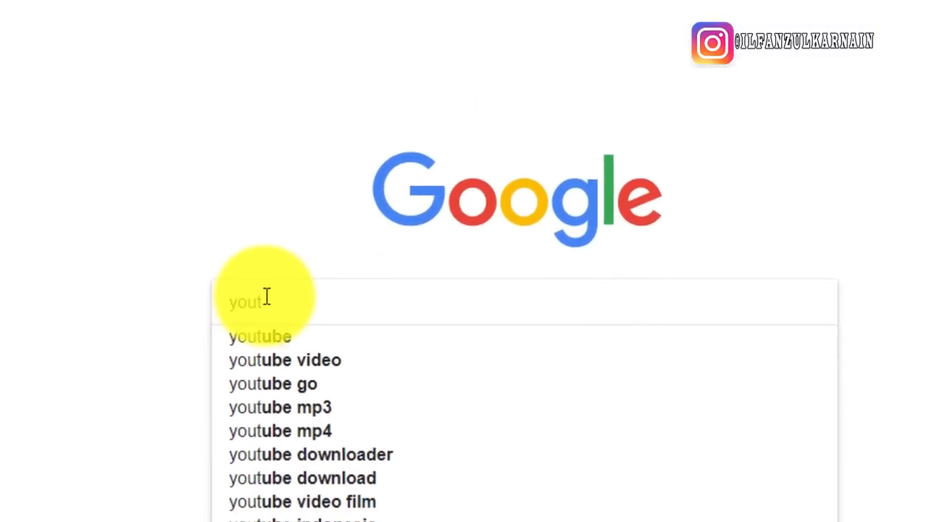
pyautogui.write('ube')
pyautogui.press('Return')
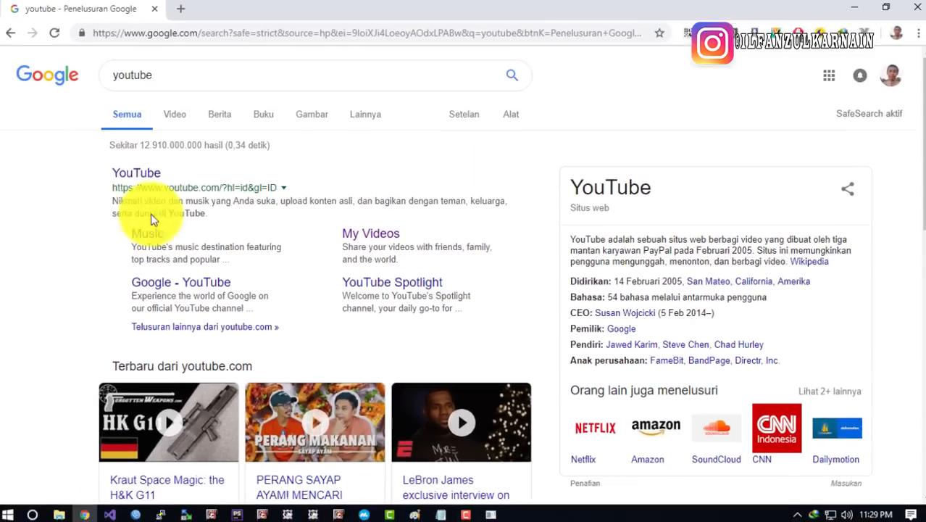
pyautogui.click(51, 144)
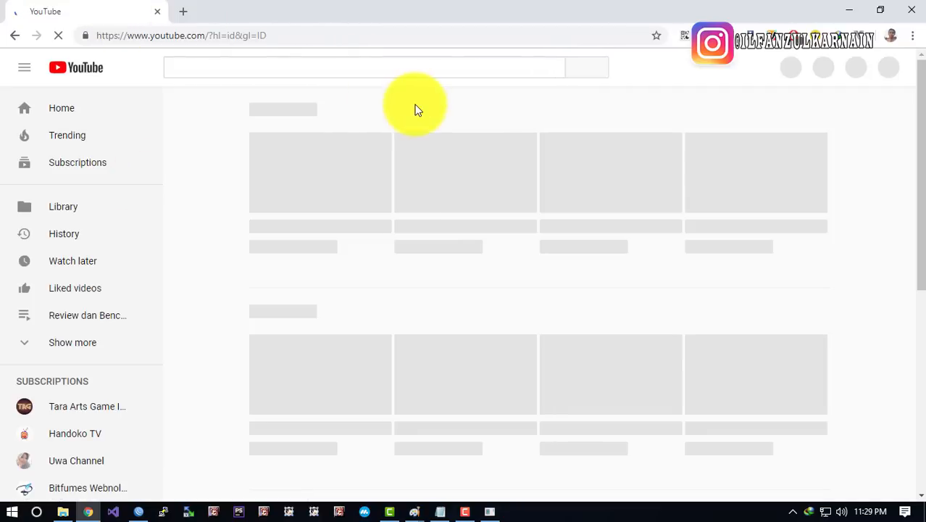
pyautogui.click(839, 9)
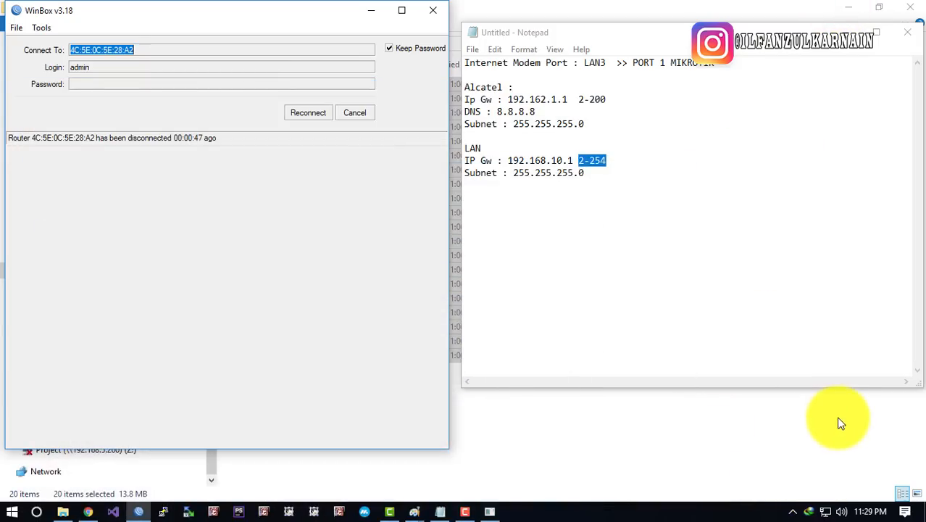
# Open the Ethernet adapter's network connection details
pyautogui.rightClick(826, 509)
pyautogui.click(830, 497)
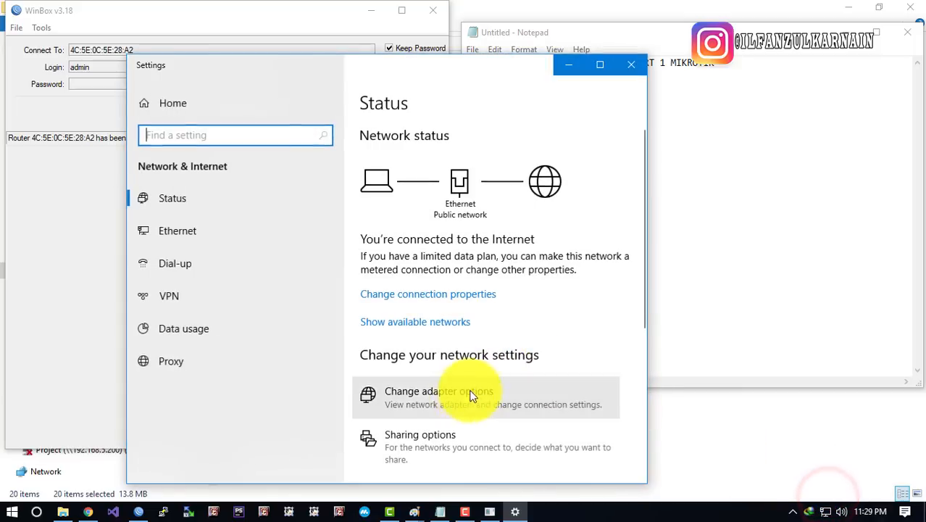
pyautogui.click(467, 393)
pyautogui.click(632, 72)
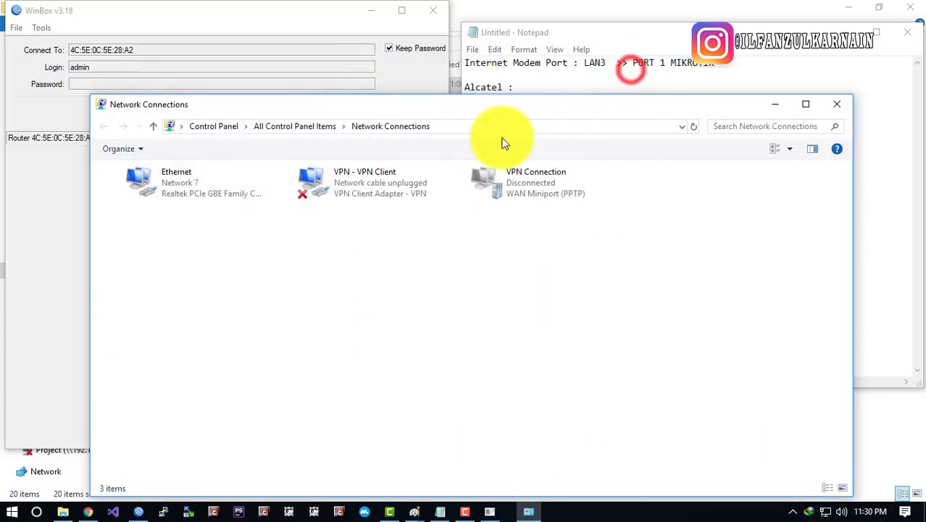
pyautogui.doubleClick(210, 176)
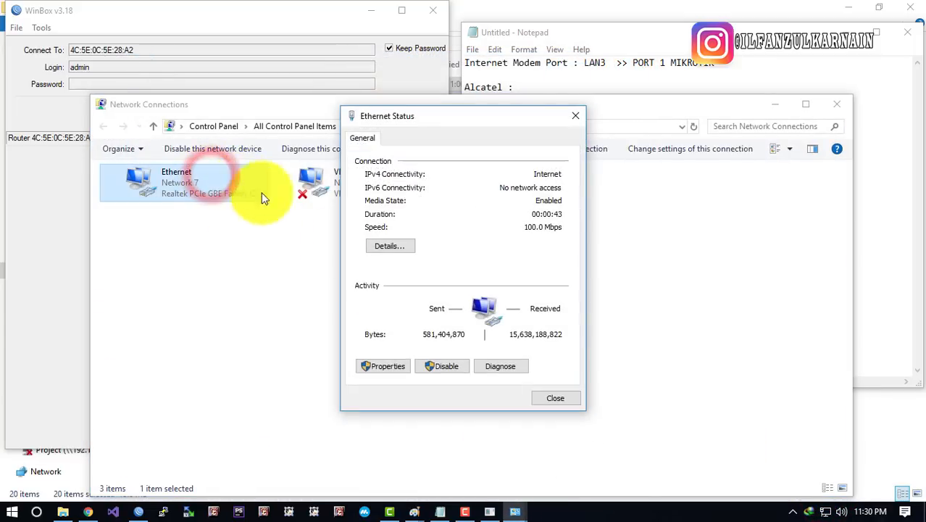
pyautogui.click(406, 247)
# Review the lease: address 192.168.10.254 with gateway, DHCP server and DNS 192.168.10.1
pyautogui.click(475, 239)
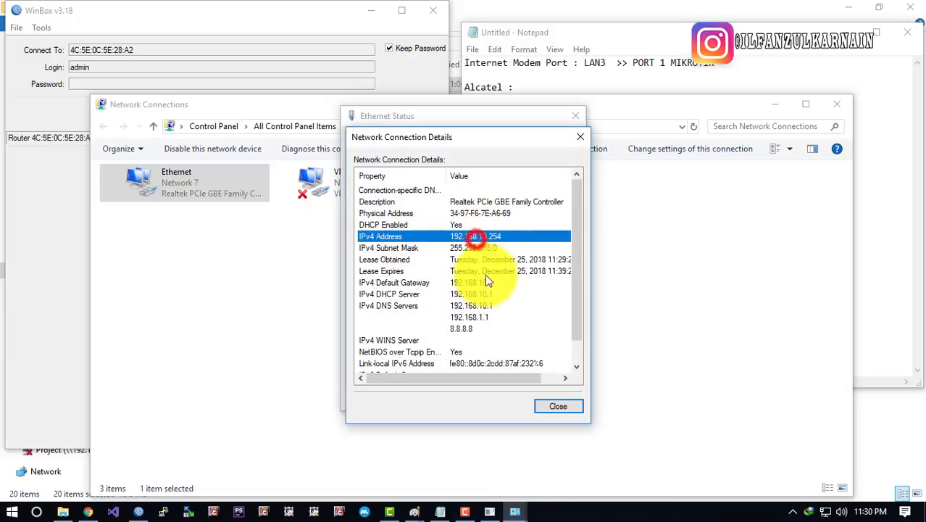
pyautogui.click(486, 294)
pyautogui.click(489, 305)
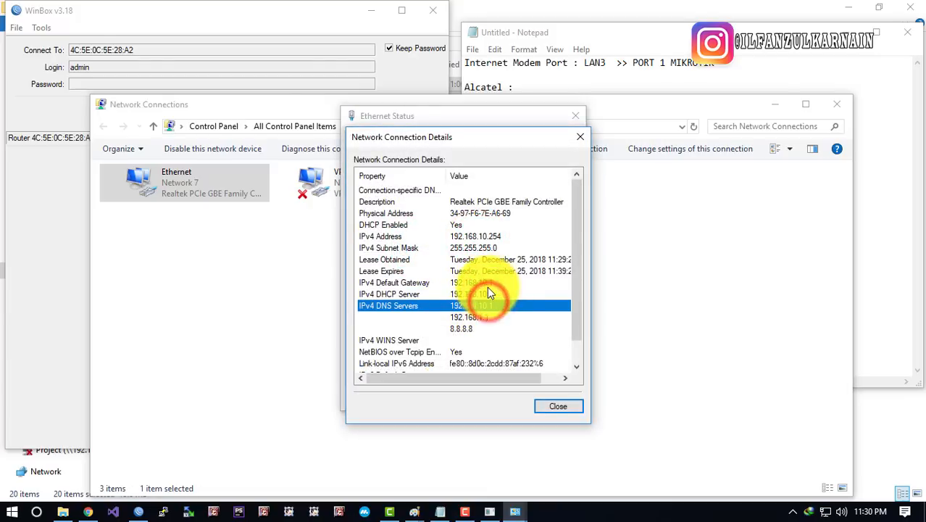
pyautogui.click(482, 237)
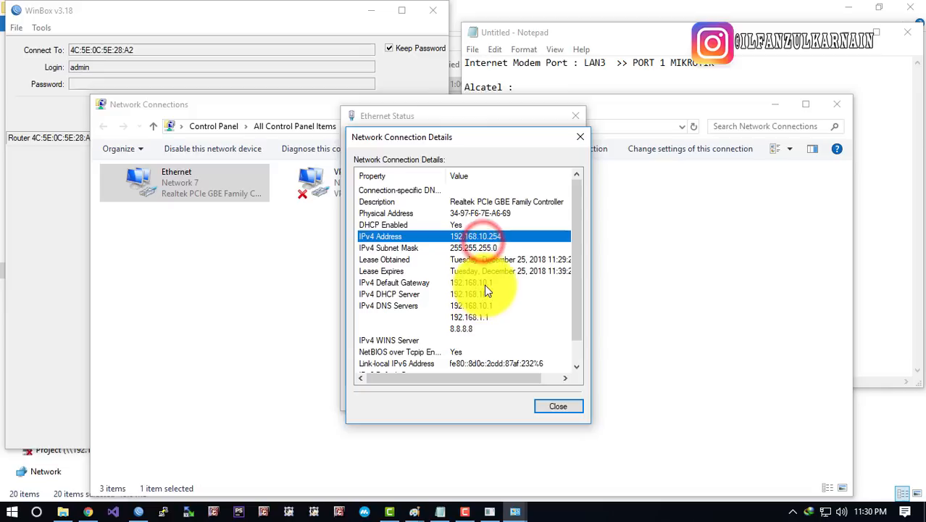
pyautogui.click(484, 284)
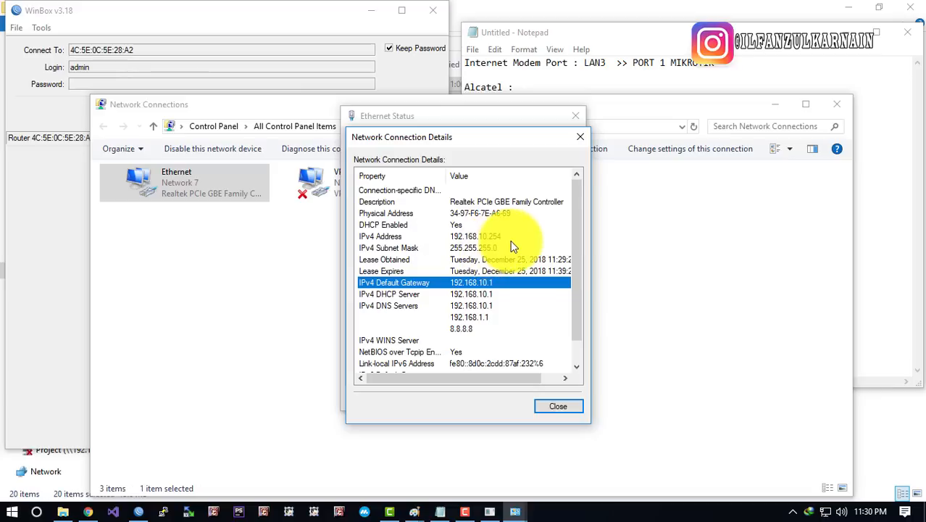
pyautogui.click(474, 239)
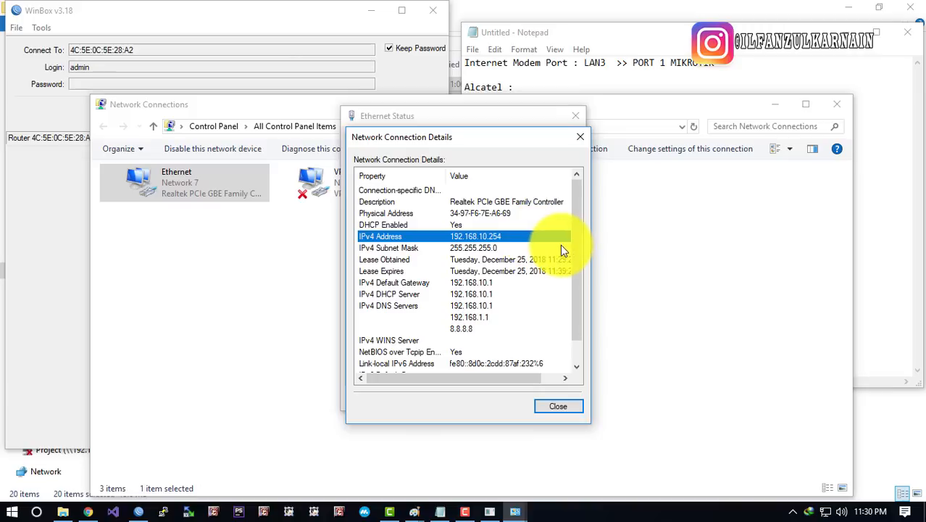
pyautogui.click(471, 283)
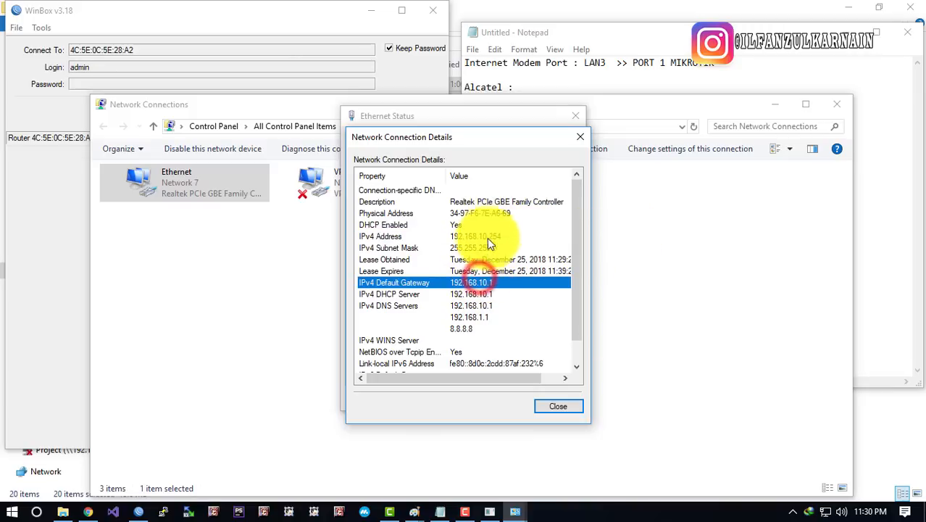
pyautogui.click(485, 236)
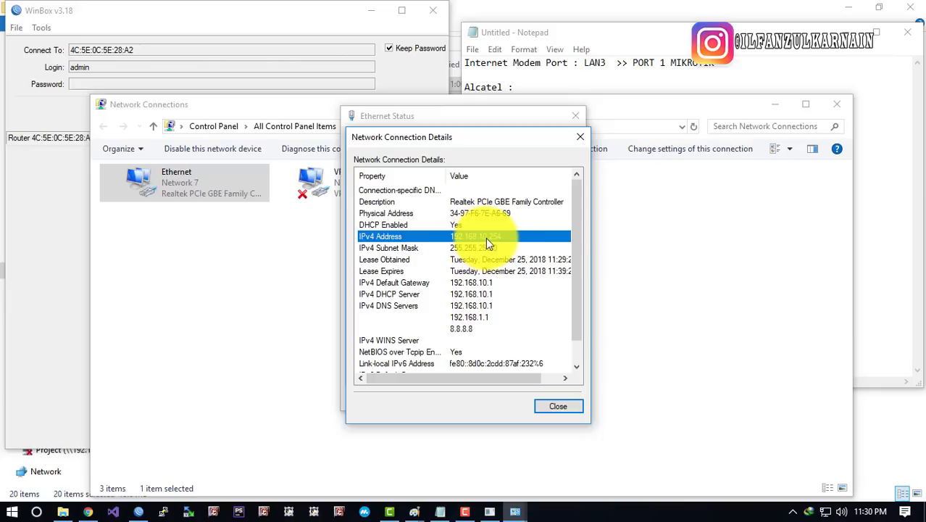
pyautogui.click(486, 237)
pyautogui.click(482, 283)
pyautogui.click(482, 305)
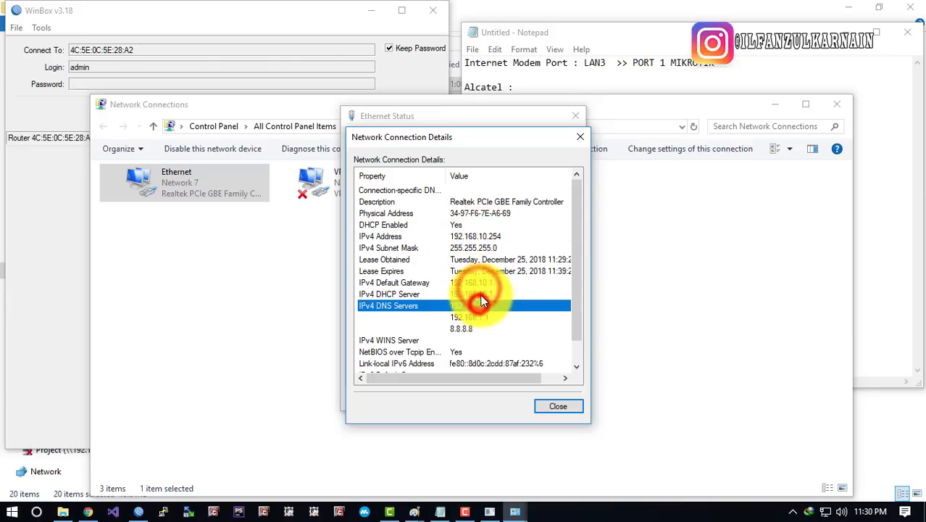
pyautogui.click(483, 294)
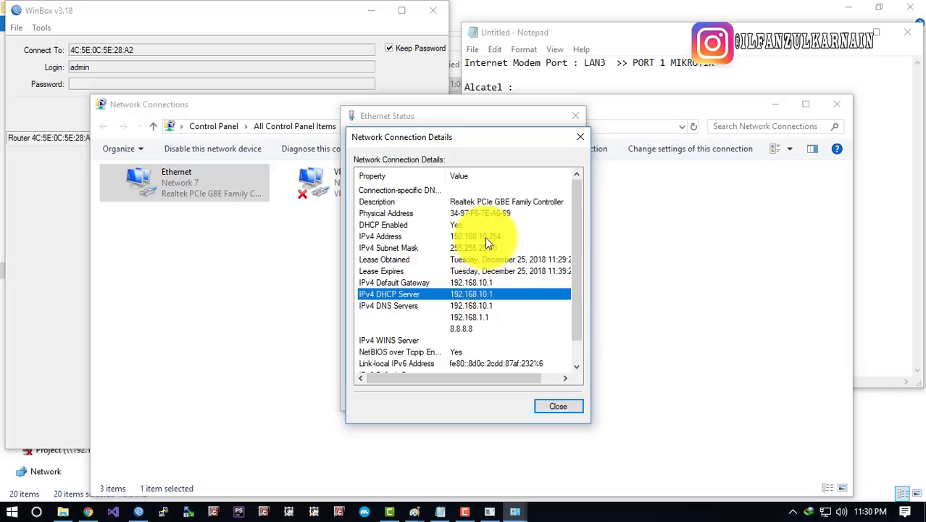
pyautogui.click(485, 237)
pyautogui.click(478, 285)
pyautogui.click(477, 293)
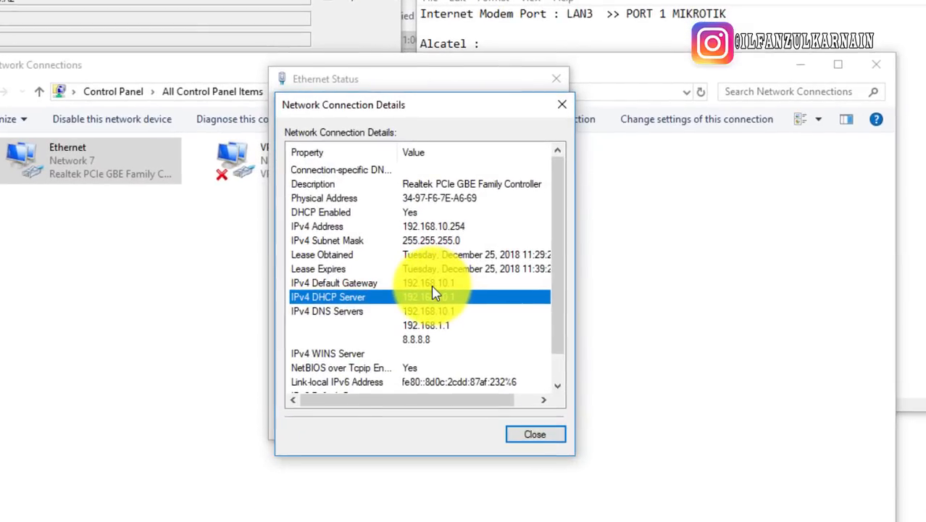
pyautogui.click(441, 312)
pyautogui.click(444, 285)
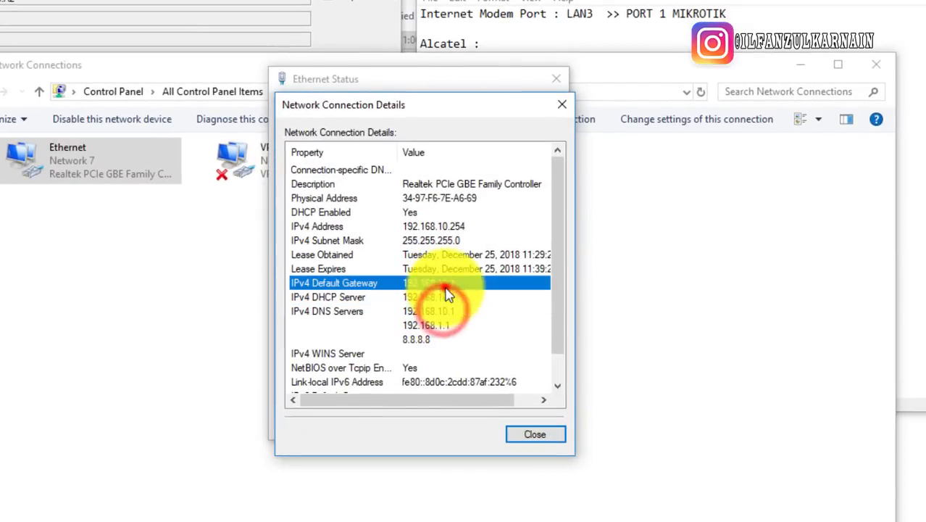
pyautogui.click(450, 227)
# Compare the gateway 192.168.10.1 with the planned gateway in the LAN notes
pyautogui.click(616, 25)
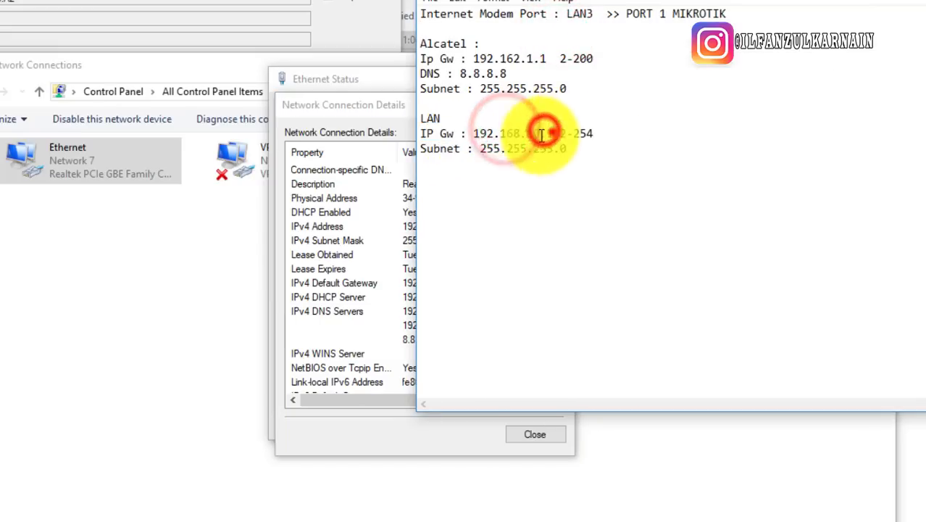
pyautogui.moveTo(473, 134); pyautogui.dragTo(551, 133)
pyautogui.click(353, 230)
pyautogui.click(443, 284)
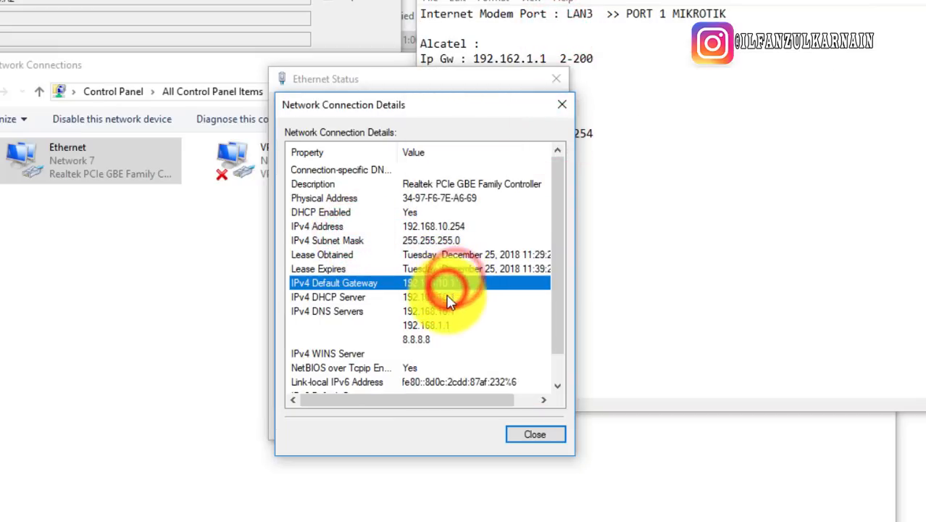
pyautogui.click(445, 297)
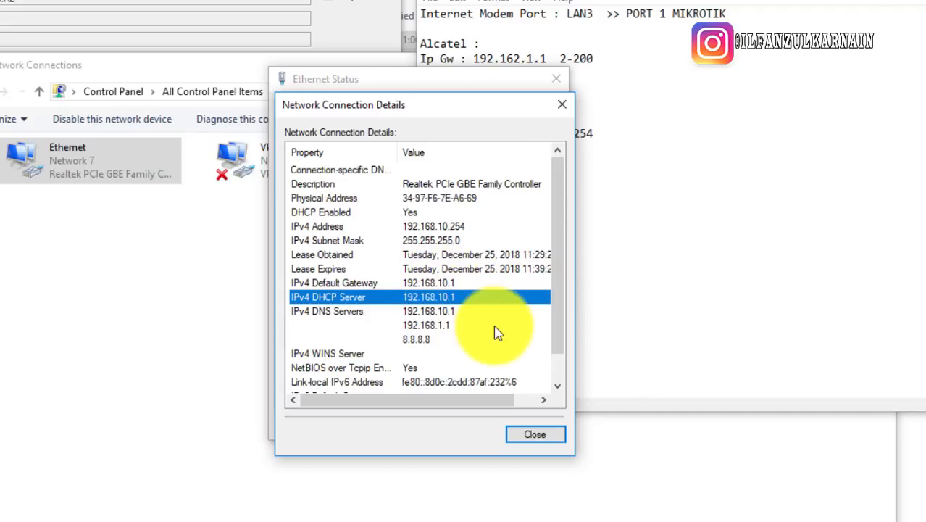
pyautogui.click(453, 316)
pyautogui.click(406, 285)
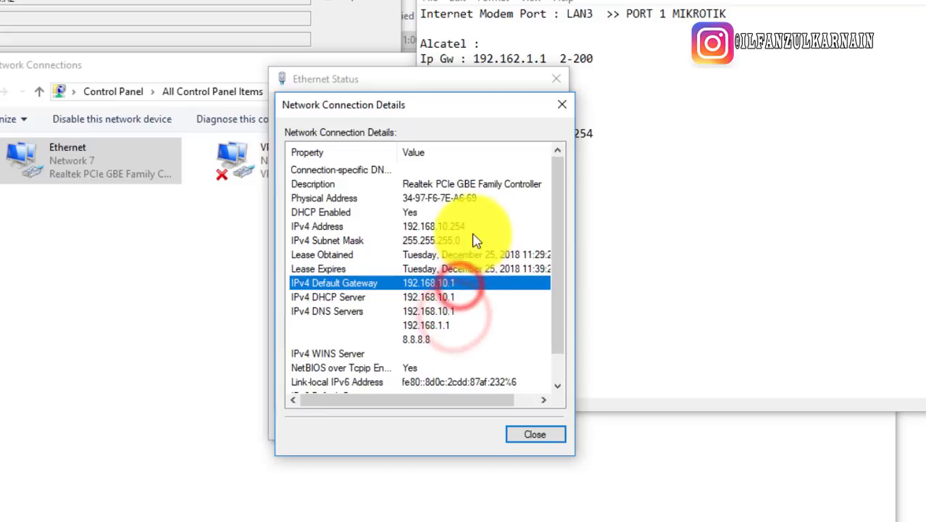
pyautogui.click(475, 226)
# Close the Ethernet details, status and Network Connections windows
pyautogui.click(692, 137)
pyautogui.click(378, 295)
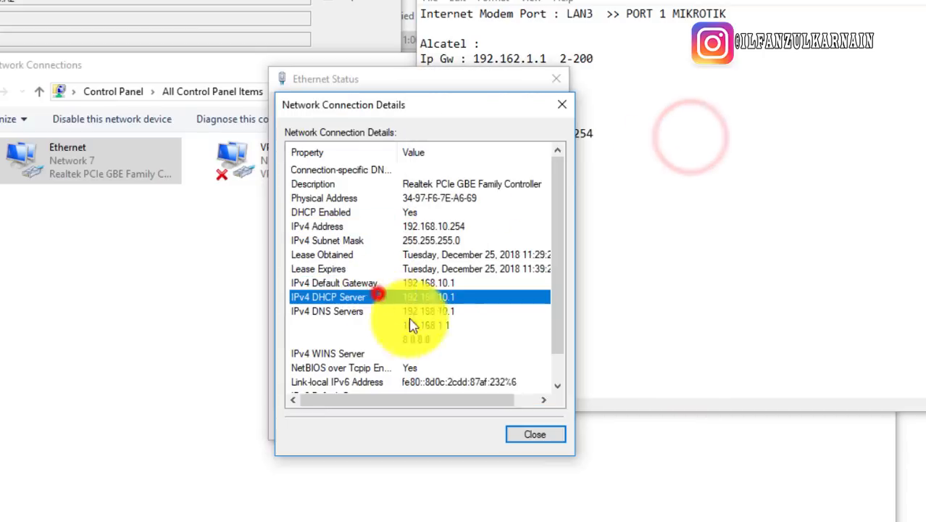
pyautogui.click(533, 429)
pyautogui.click(524, 429)
pyautogui.click(304, 386)
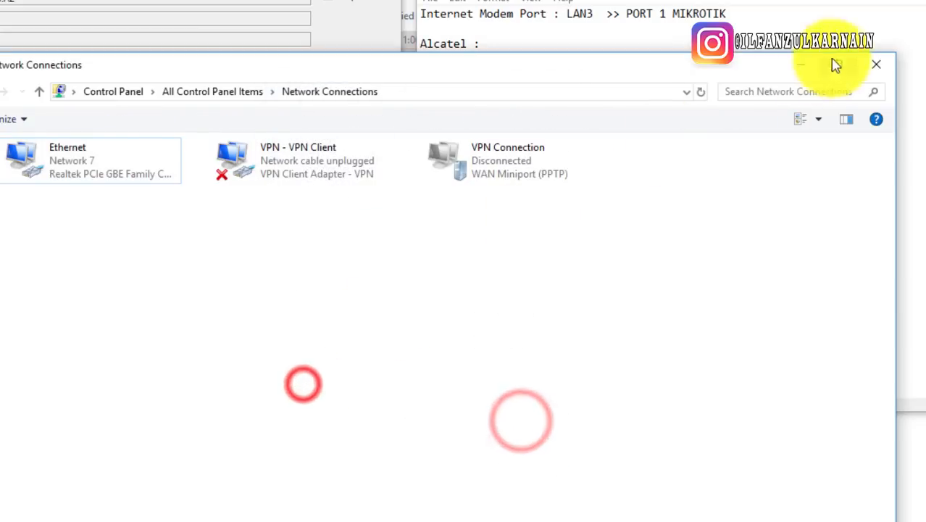
pyautogui.click(866, 65)
pyautogui.click(681, 124)
# Cancel the router reconnect, dismiss the firewall alert, and find the RB750 at 192.168.10.1 under Neighbors
pyautogui.click(309, 203)
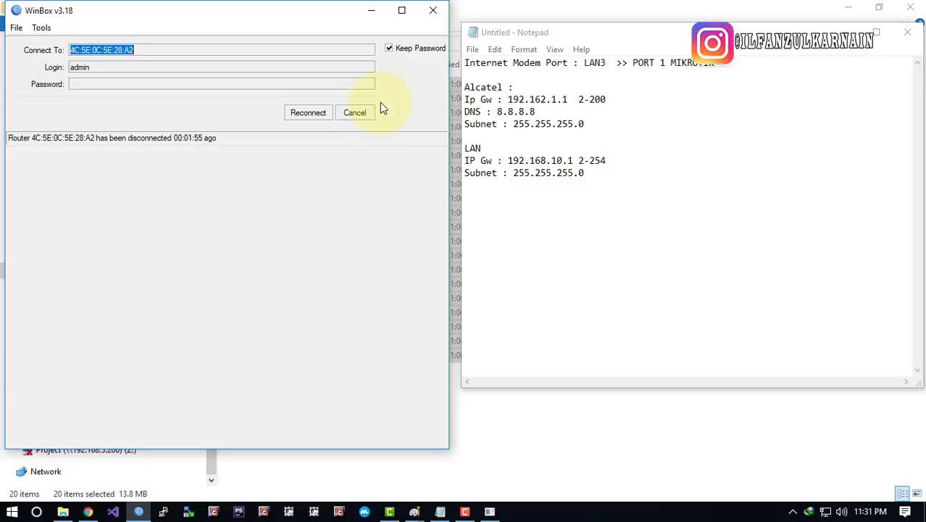
pyautogui.click(290, 114)
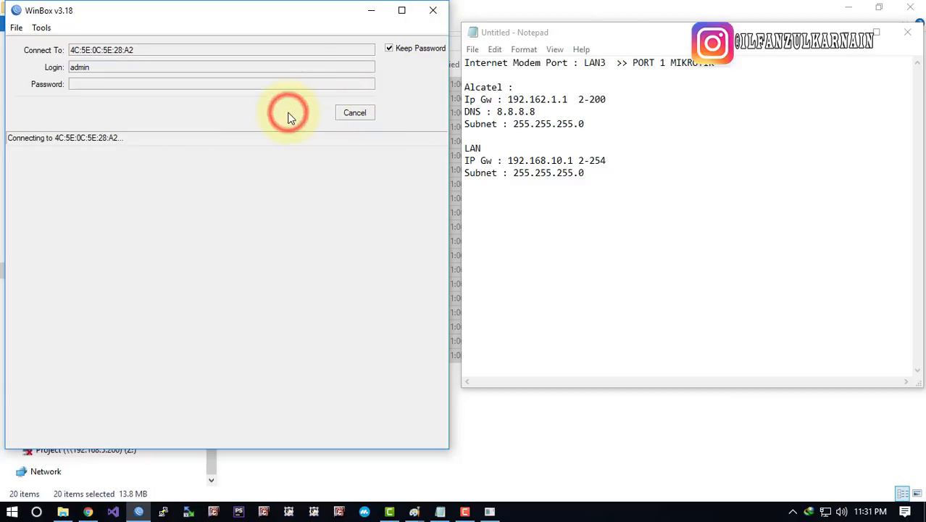
pyautogui.click(344, 114)
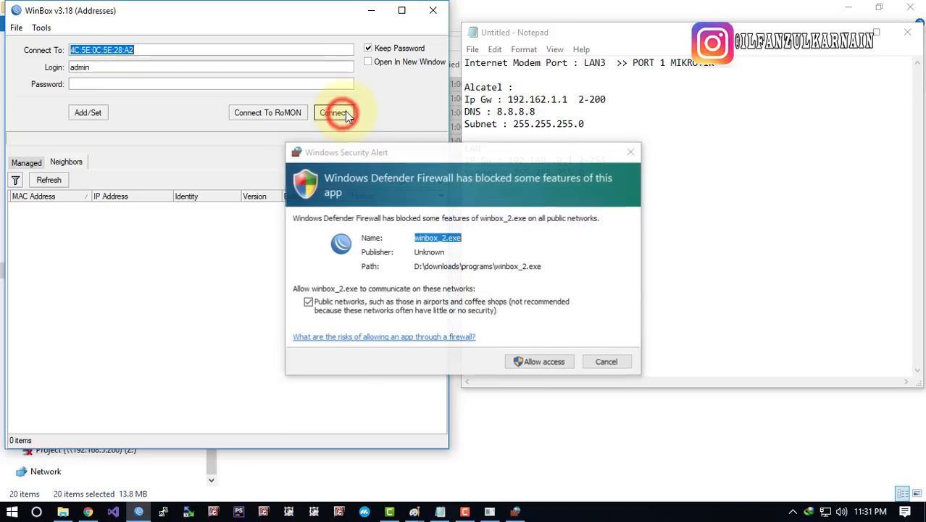
pyautogui.click(595, 364)
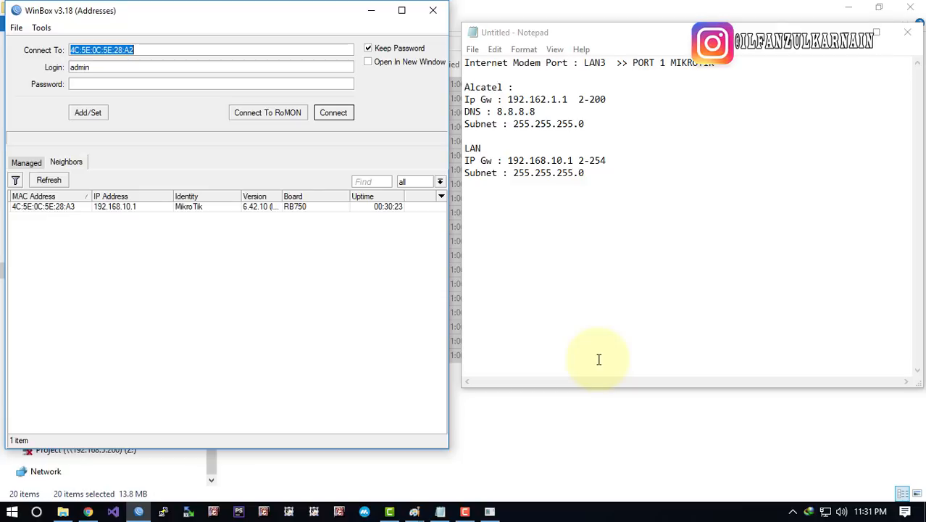
pyautogui.click(247, 272)
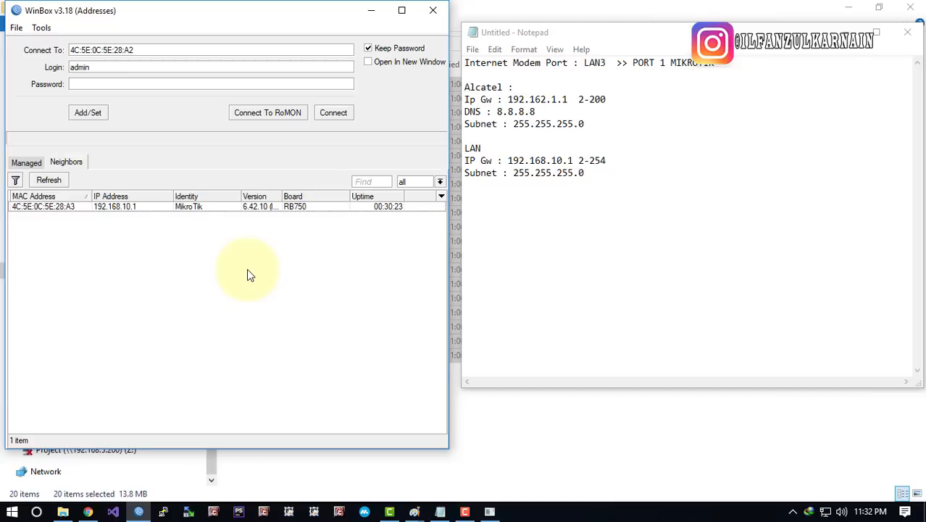
# Search YouTube for the creator's channel name and open the channel from the results
pyautogui.click(87, 512)
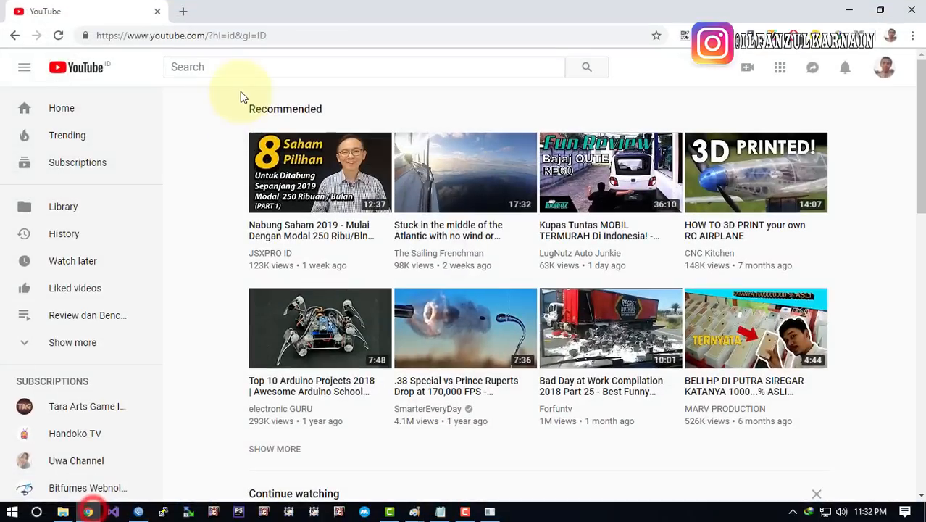
pyautogui.click(234, 67)
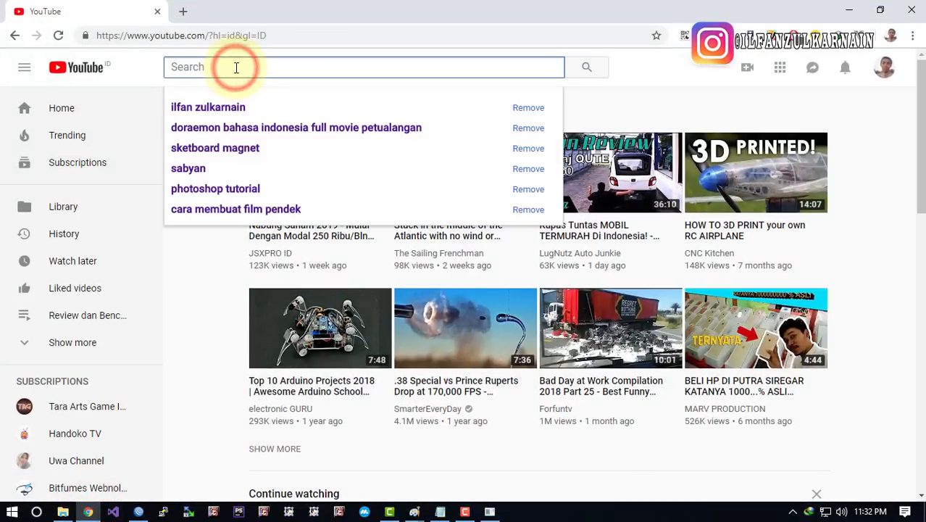
pyautogui.write('ilfan z')
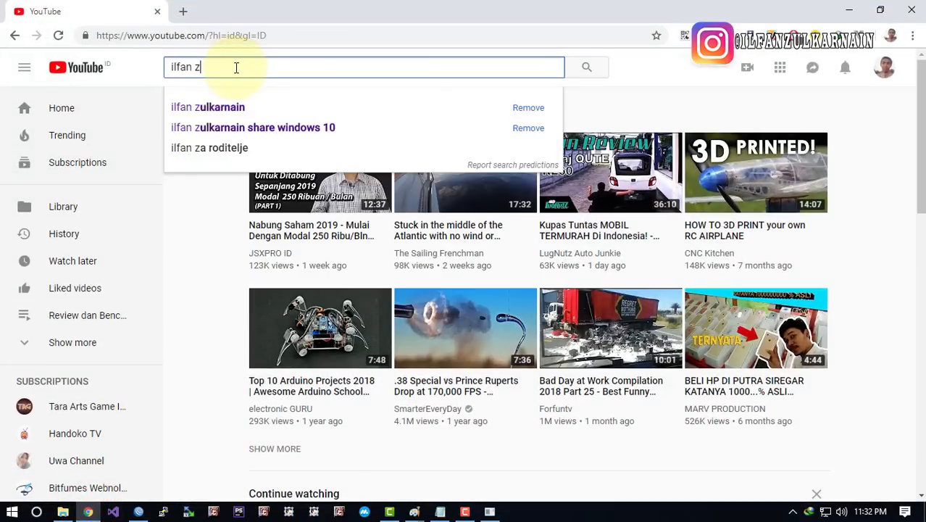
pyautogui.write('ulkarnain')
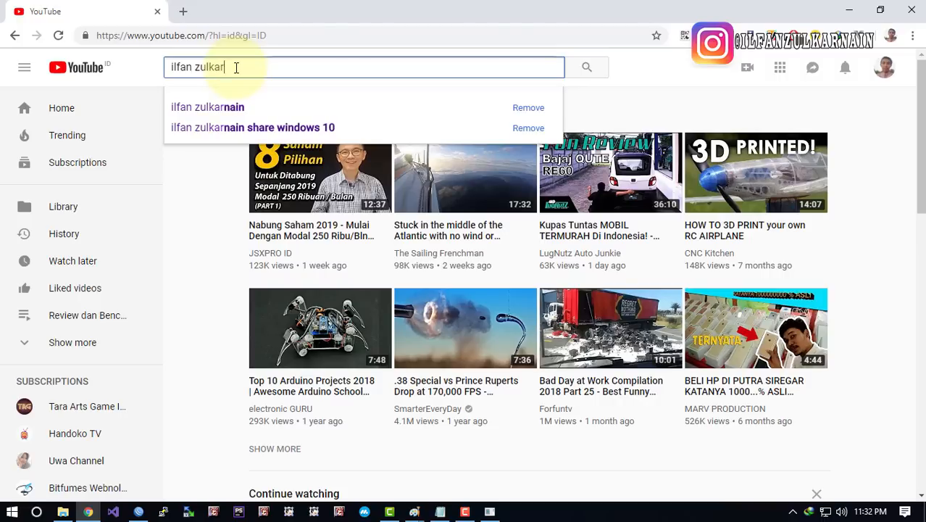
pyautogui.press('Return')
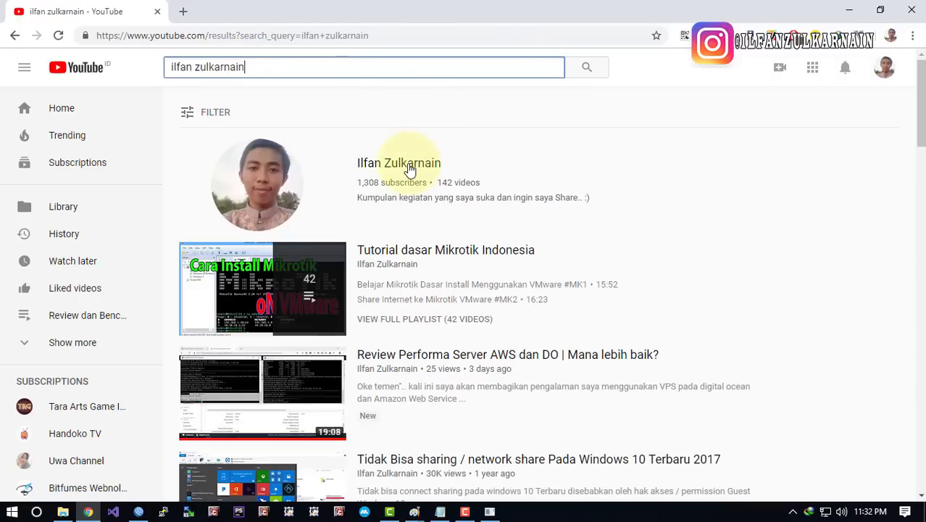
pyautogui.click(406, 166)
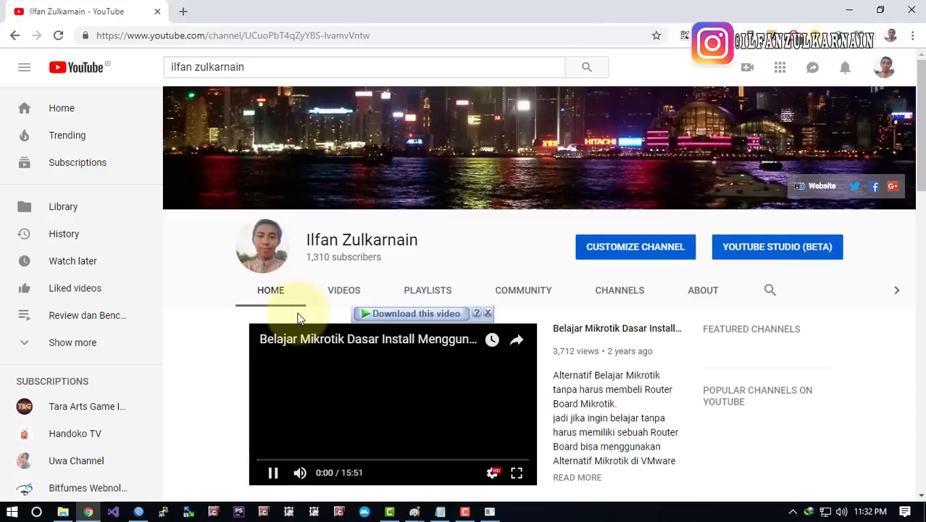
# Browse the channel's uploaded videos, then view its playlists
pyautogui.click(337, 291)
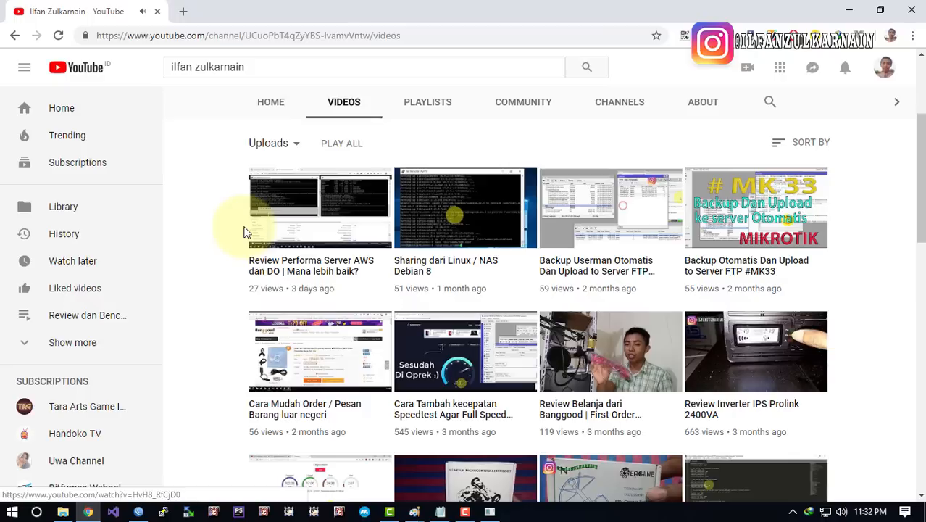
pyautogui.scroll(-3, 243, 232)
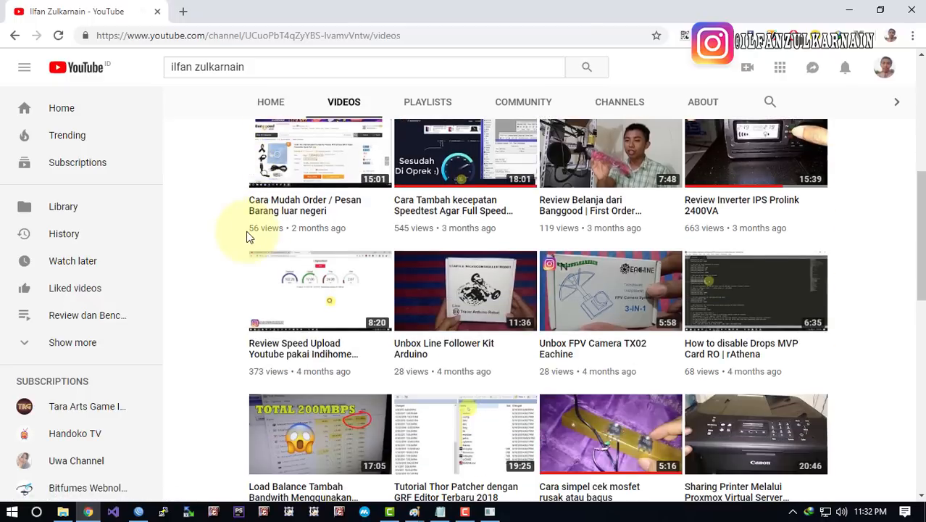
pyautogui.scroll(3, 345, 247)
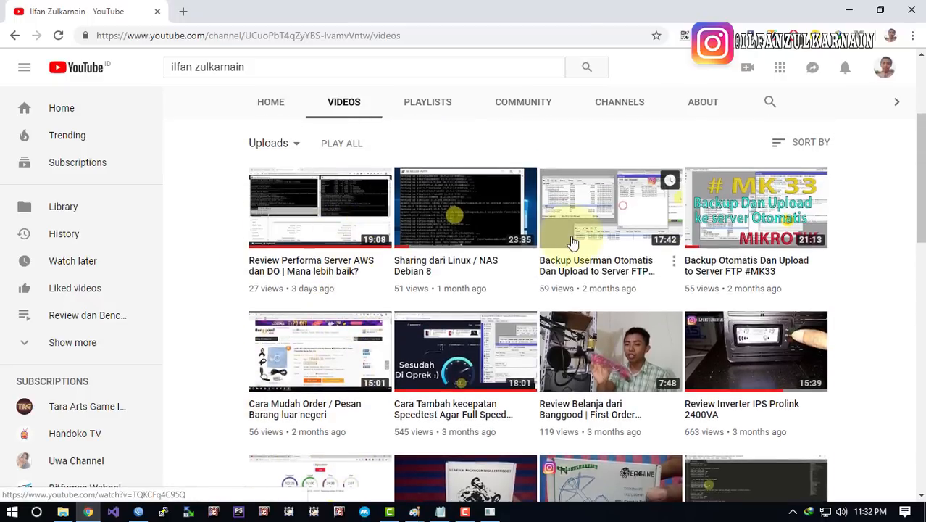
pyautogui.scroll(-5, 208, 277)
pyautogui.scroll(-5, 429, 283)
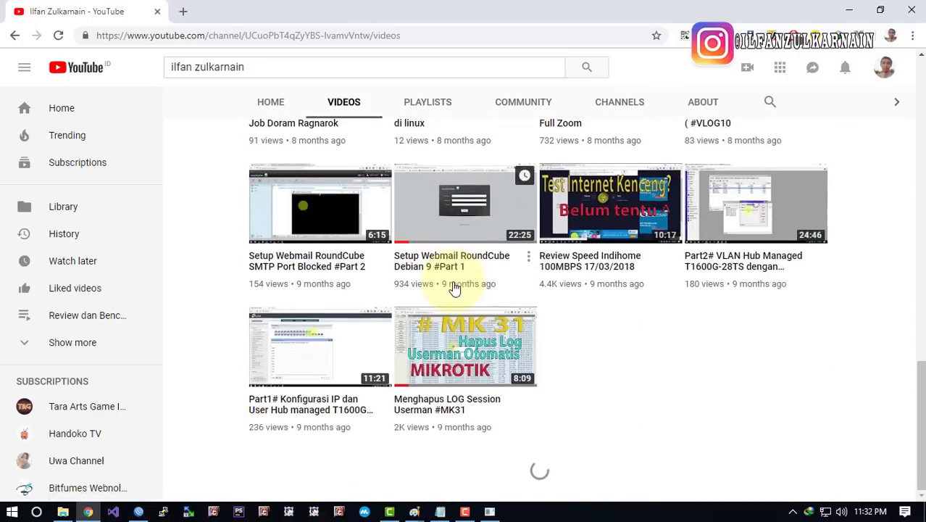
pyautogui.scroll(5, 453, 289)
pyautogui.click(424, 102)
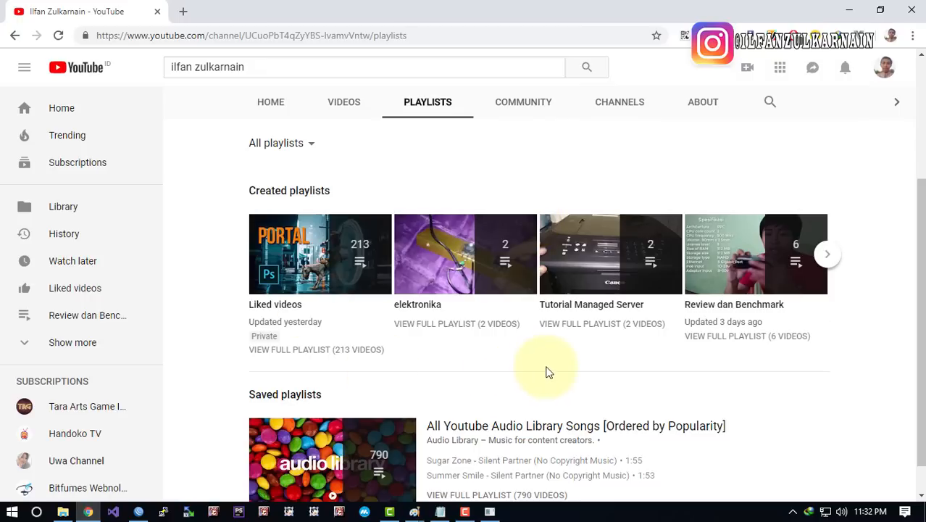
# Page back and forth through the Created playlists carousel
pyautogui.click(831, 255)
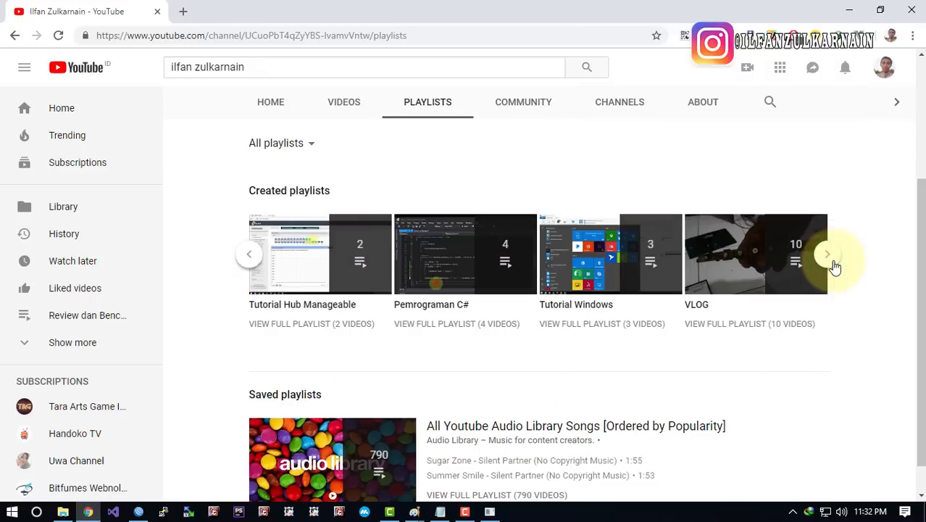
pyautogui.click(832, 258)
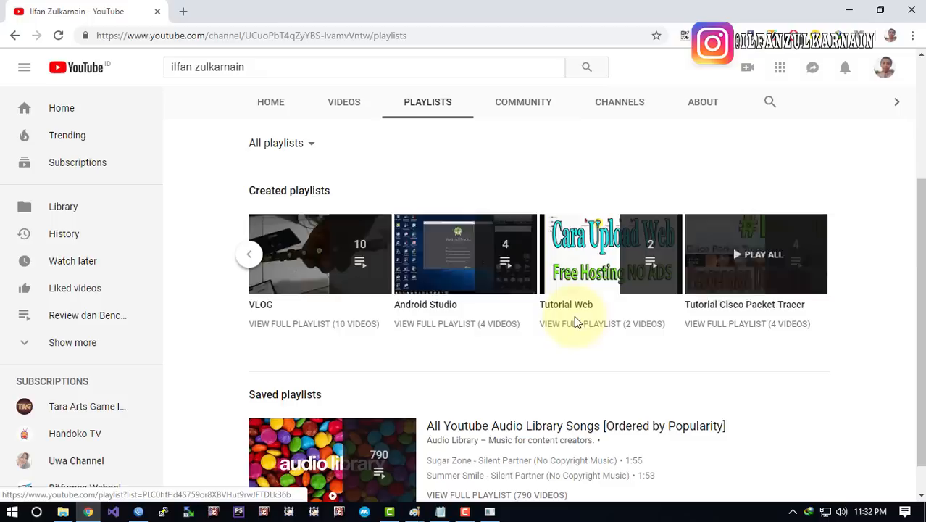
pyautogui.click(250, 255)
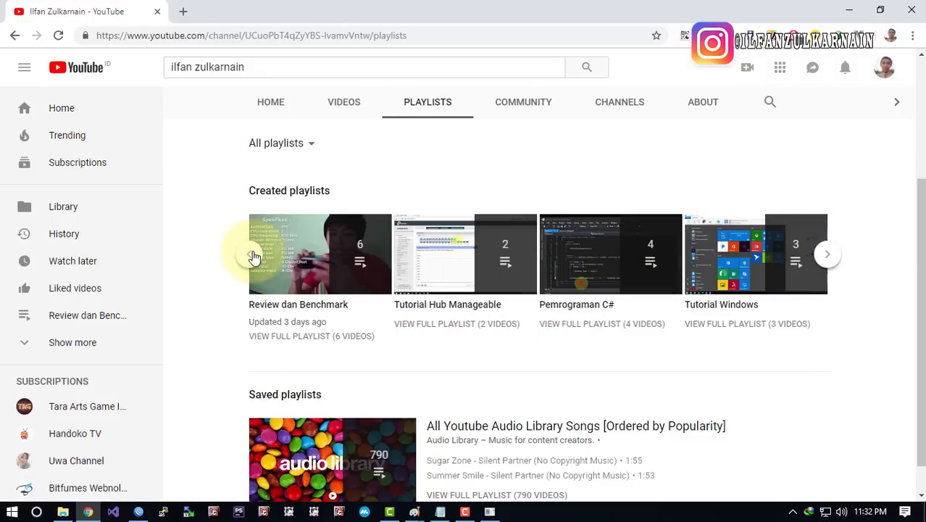
pyautogui.click(252, 256)
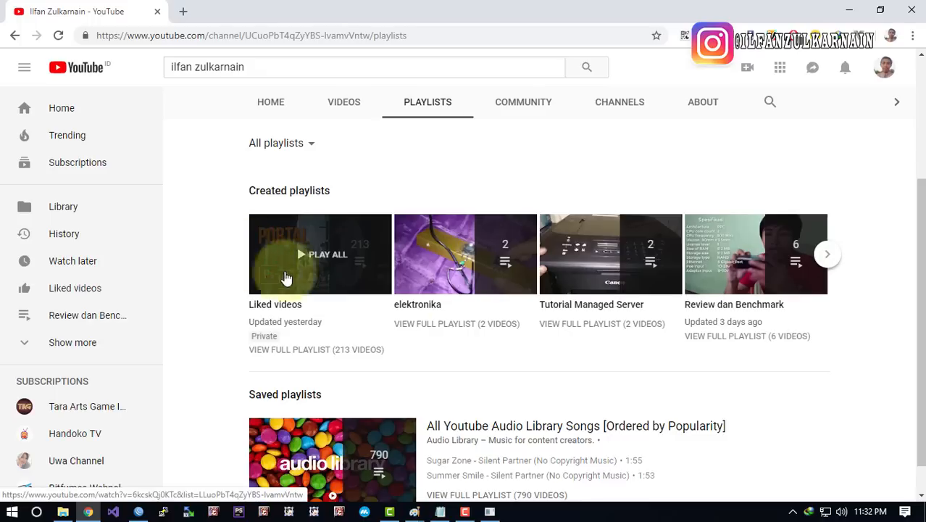
pyautogui.scroll(-1, 433, 292)
pyautogui.scroll(3, 487, 313)
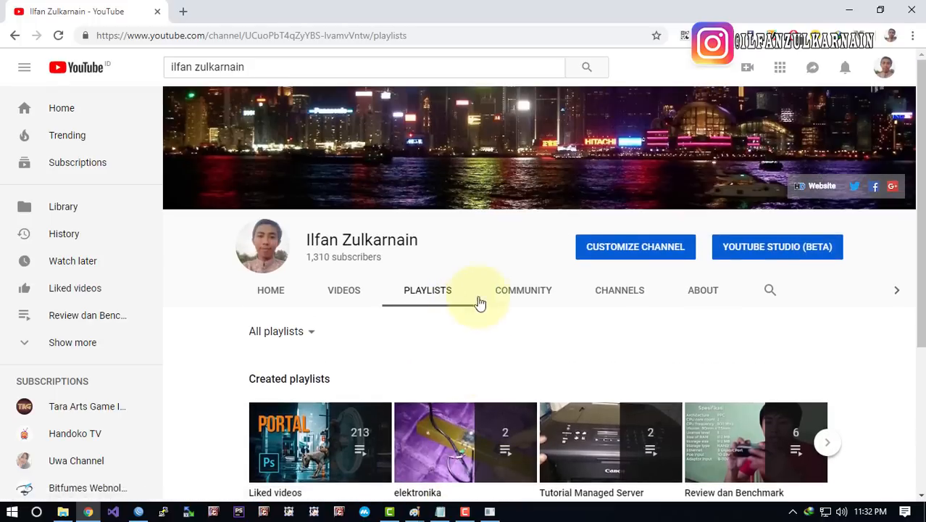
pyautogui.scroll(-3, 551, 231)
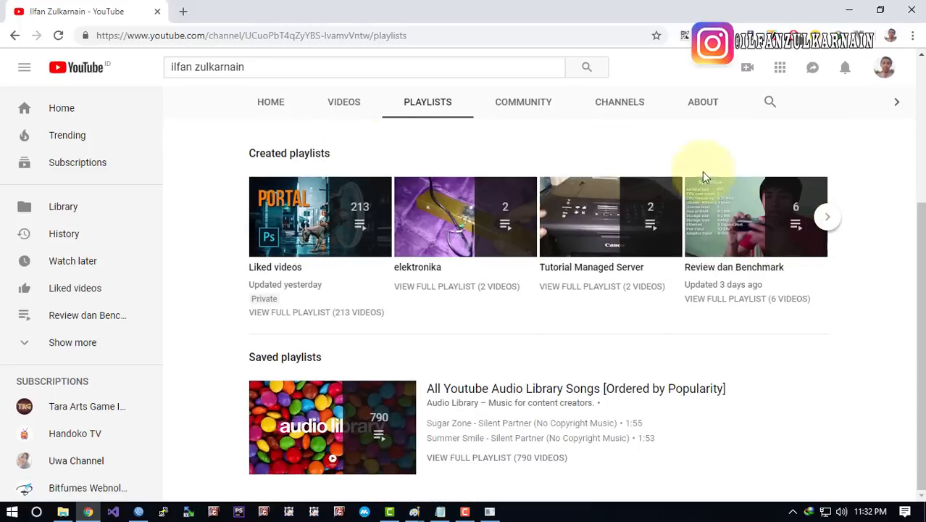
pyautogui.click(830, 218)
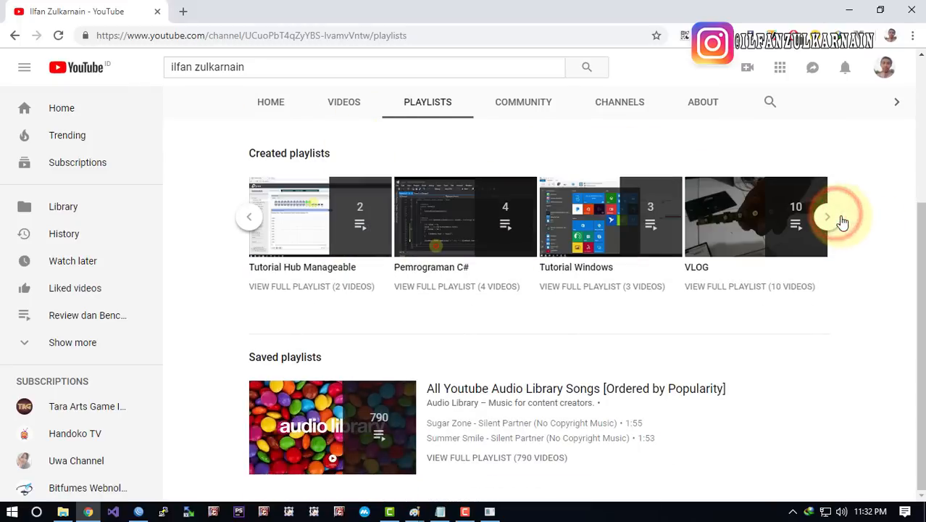
pyautogui.click(842, 222)
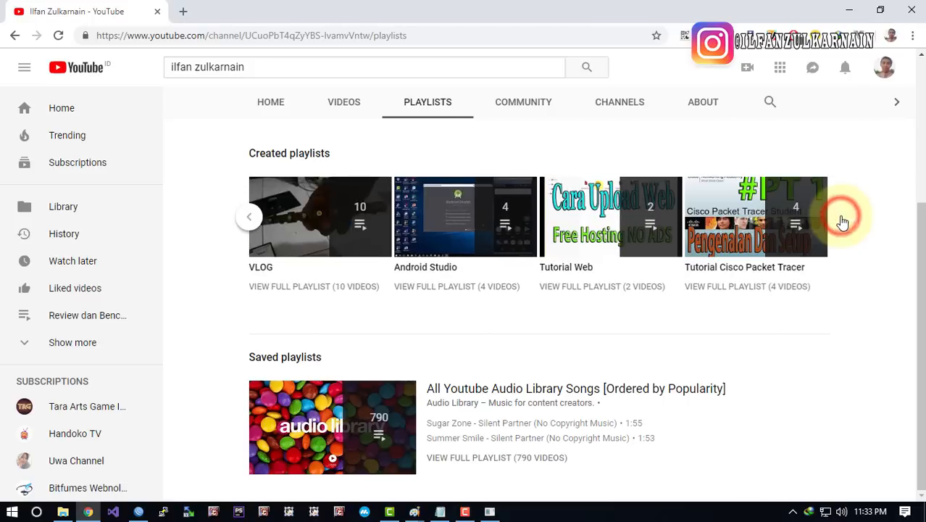
# Return to the channel's videos and scroll down to older MikroTik uploads like #MK22 and #MK21
pyautogui.click(335, 103)
pyautogui.scroll(-12, 547, 214)
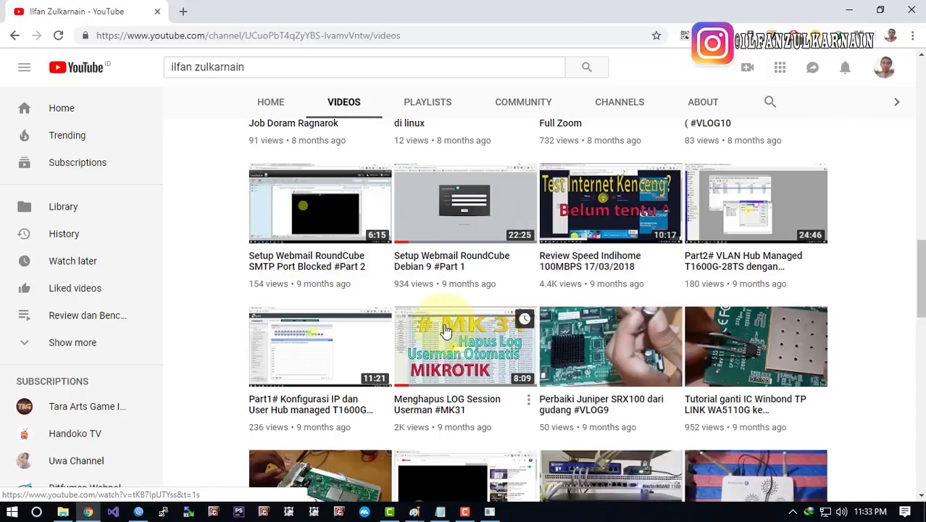
pyautogui.scroll(-8, 470, 341)
pyautogui.scroll(-5, 471, 290)
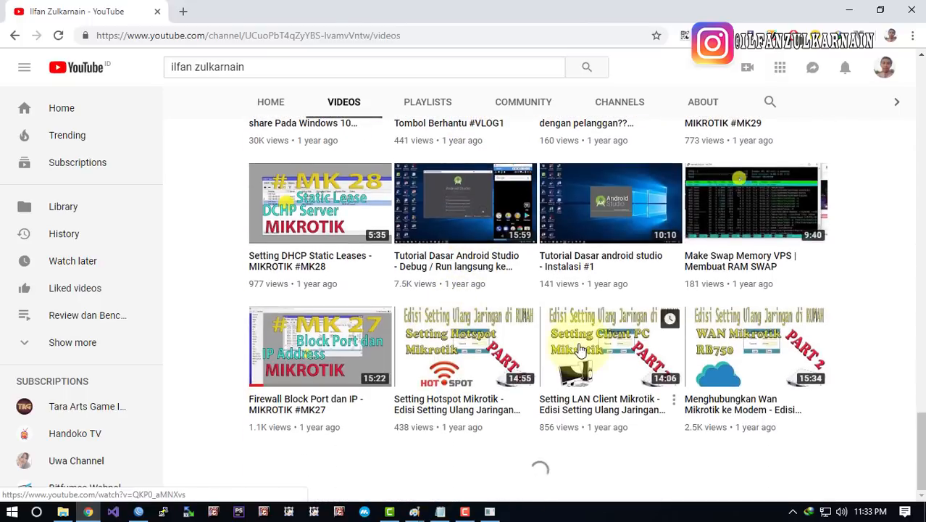
pyautogui.scroll(-13, 624, 331)
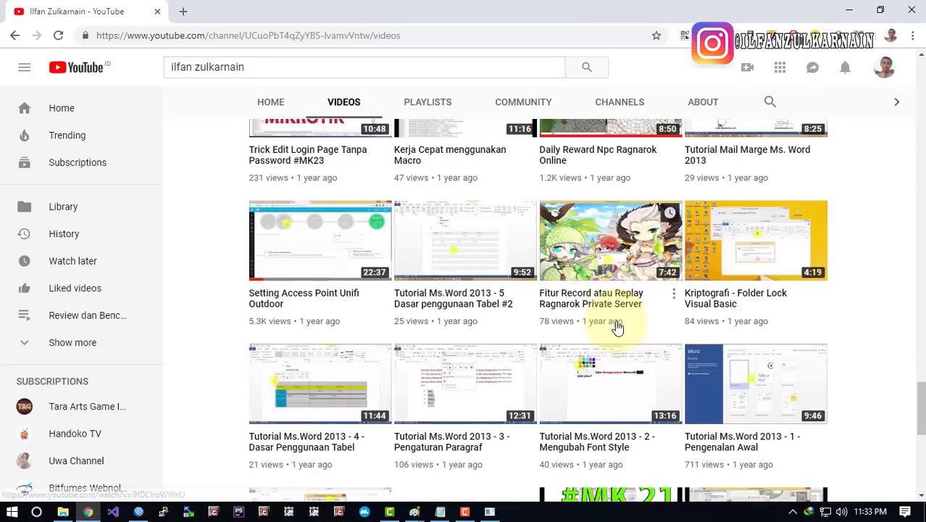
pyautogui.scroll(-9, 603, 304)
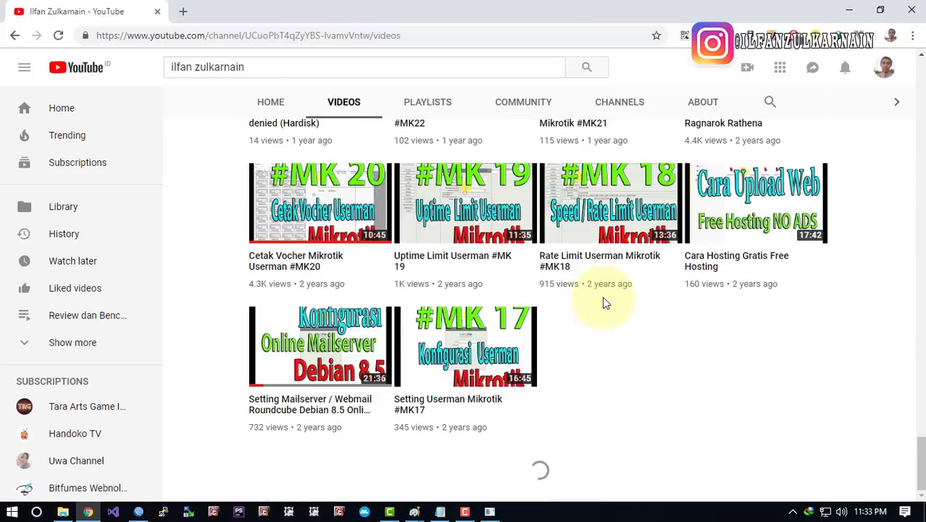
pyautogui.scroll(5, 588, 290)
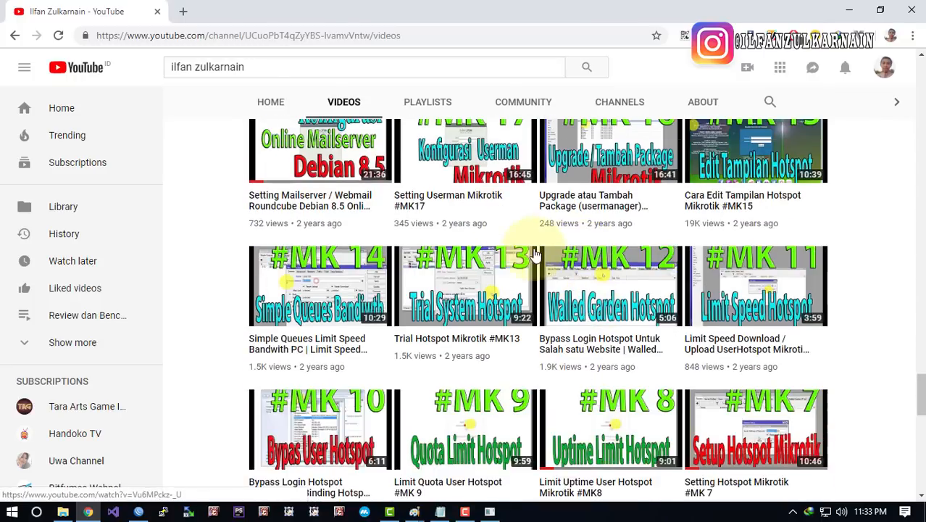
pyautogui.scroll(3, 747, 259)
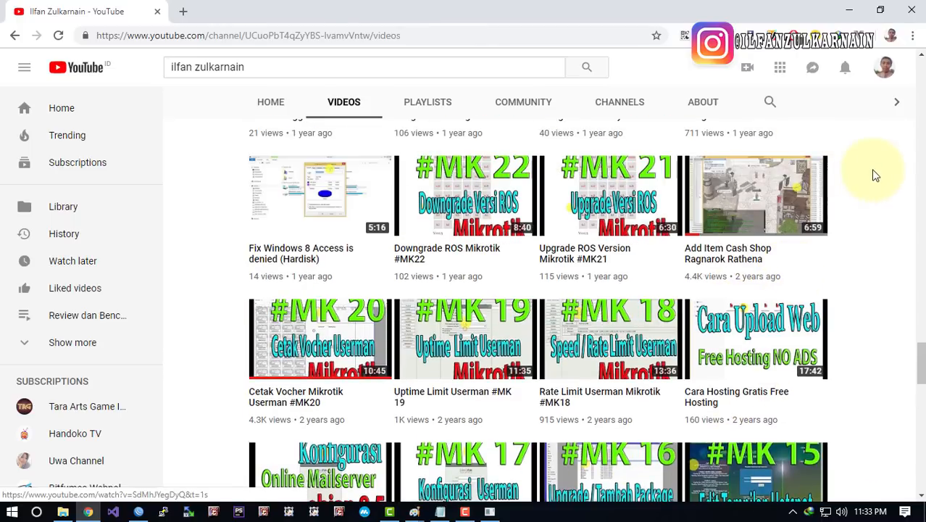